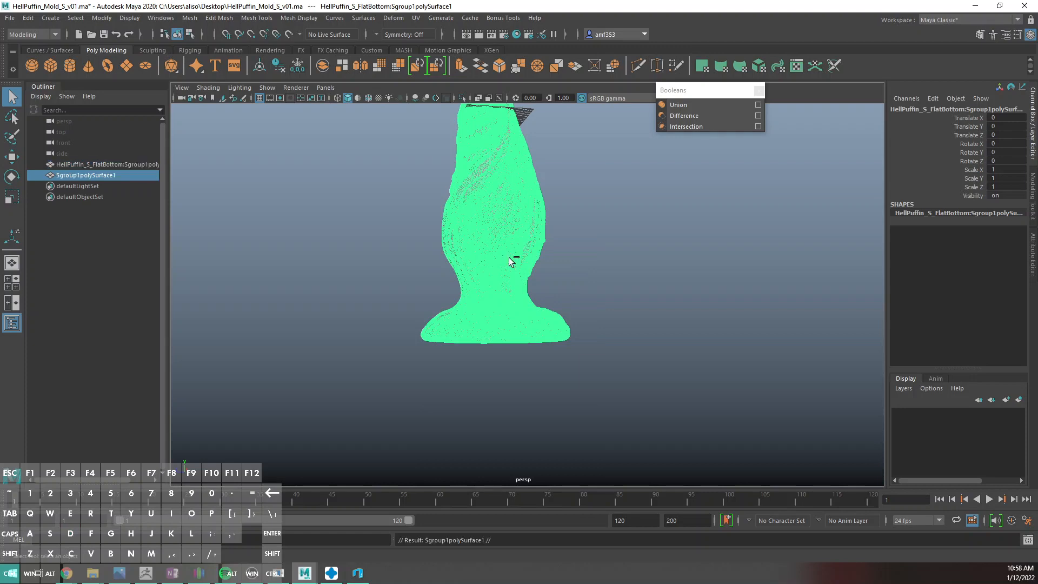
Isolate the duplicated figure mesh and delete all of its faces except those of the flat bottom
{"action": "key", "text": "ctrl+1"}
{"action": "right_click_drag", "start_coordinate": [510, 263], "coordinate": [510, 294]}
{"action": "left_click_drag", "start_coordinate": [546, 398], "coordinate": [540, 366], "text": "alt"}
{"action": "scroll", "coordinate": [508, 378], "scroll_direction": "up", "scroll_amount": 5}
{"action": "left_click_drag", "start_coordinate": [473, 398], "coordinate": [537, 448]}
{"action": "left_click_drag", "start_coordinate": [594, 341], "coordinate": [598, 371], "text": "alt"}
{"action": "key", "text": "4"}
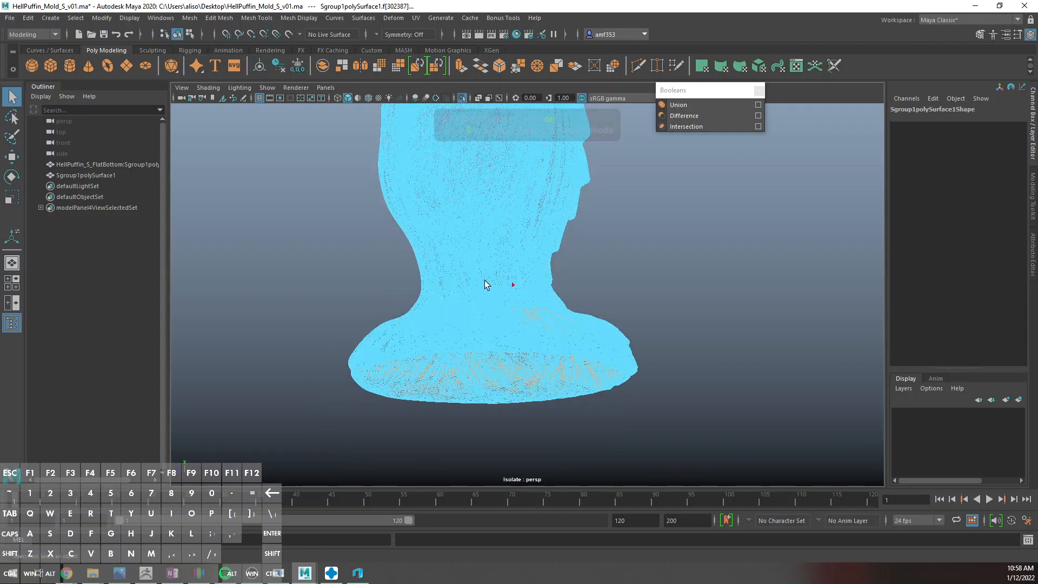
{"action": "left_click_drag", "start_coordinate": [487, 283], "coordinate": [494, 311], "text": "alt"}
{"action": "left_click_drag", "start_coordinate": [427, 290], "coordinate": [653, 375], "text": "ctrl"}
{"action": "left_click_drag", "start_coordinate": [621, 343], "coordinate": [764, 377], "text": "alt"}
{"action": "scroll", "coordinate": [780, 468], "scroll_direction": "down", "scroll_amount": 6}
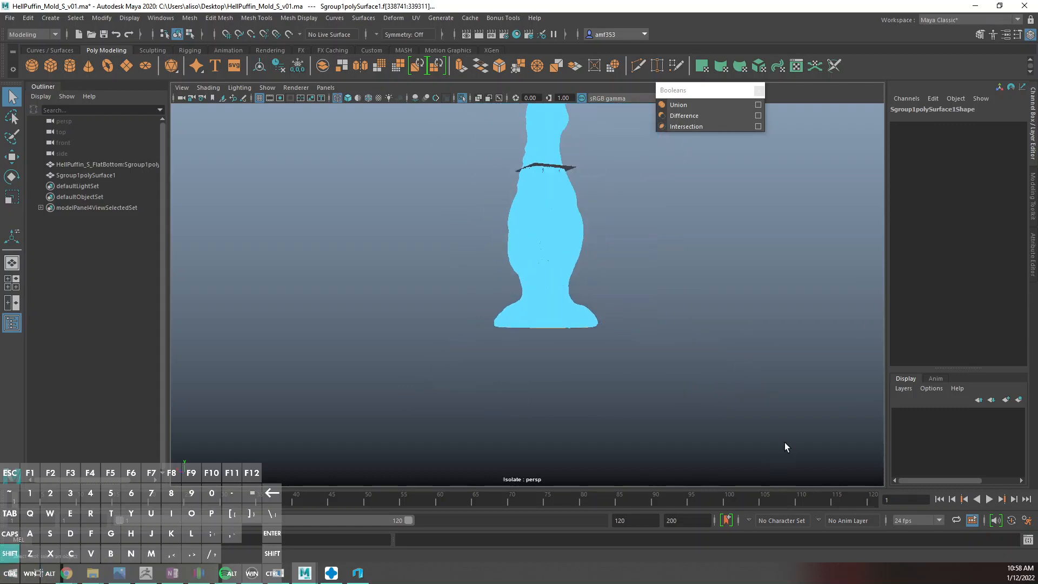
{"action": "left_click_drag", "start_coordinate": [784, 442], "coordinate": [287, 12], "text": "shift"}
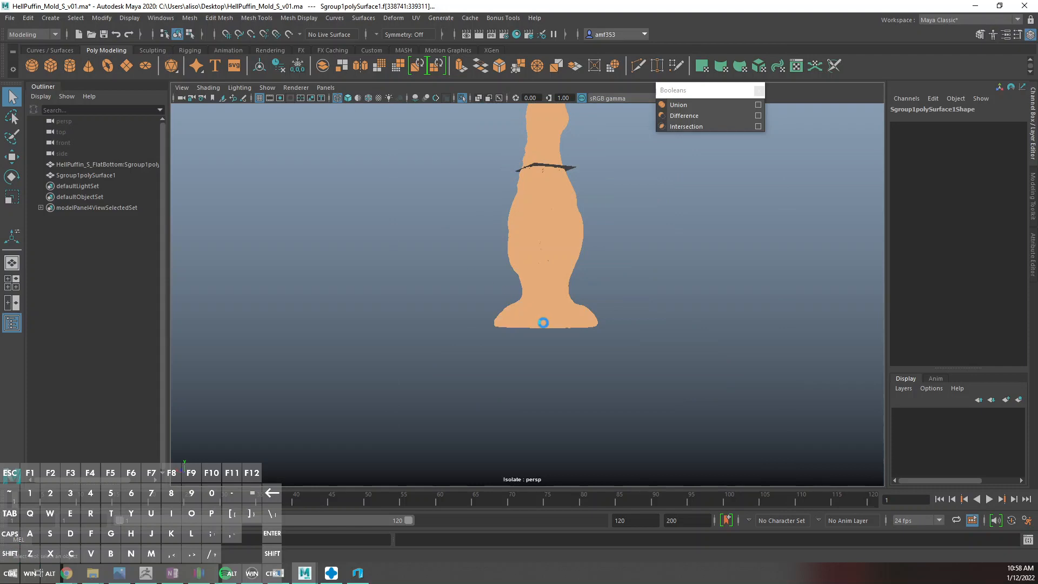
{"action": "key", "text": "Delete"}
Extrude the remaining bottom faces with a Local Translate Z of -0.24
{"action": "right_click_drag", "start_coordinate": [542, 319], "coordinate": [549, 349], "text": "alt"}
{"action": "left_click_drag", "start_coordinate": [550, 348], "coordinate": [545, 314], "text": "alt"}
{"action": "right_click_drag", "start_coordinate": [545, 314], "coordinate": [598, 261]}
{"action": "key", "text": "ctrl+e"}
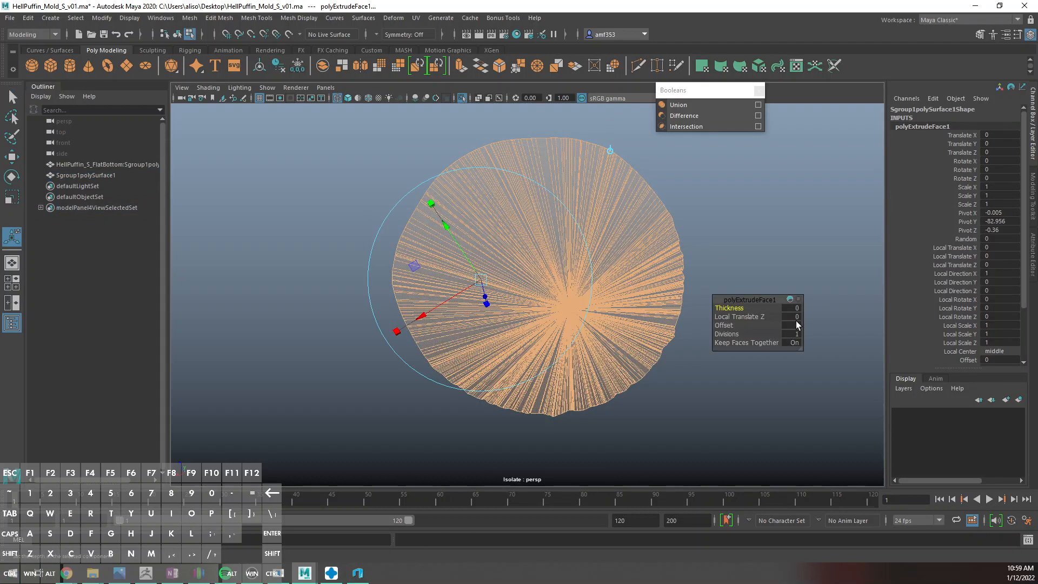
{"action": "key", "text": "Tab"}
{"action": "type", "text": "-.24"}
{"action": "key", "text": "Return"}
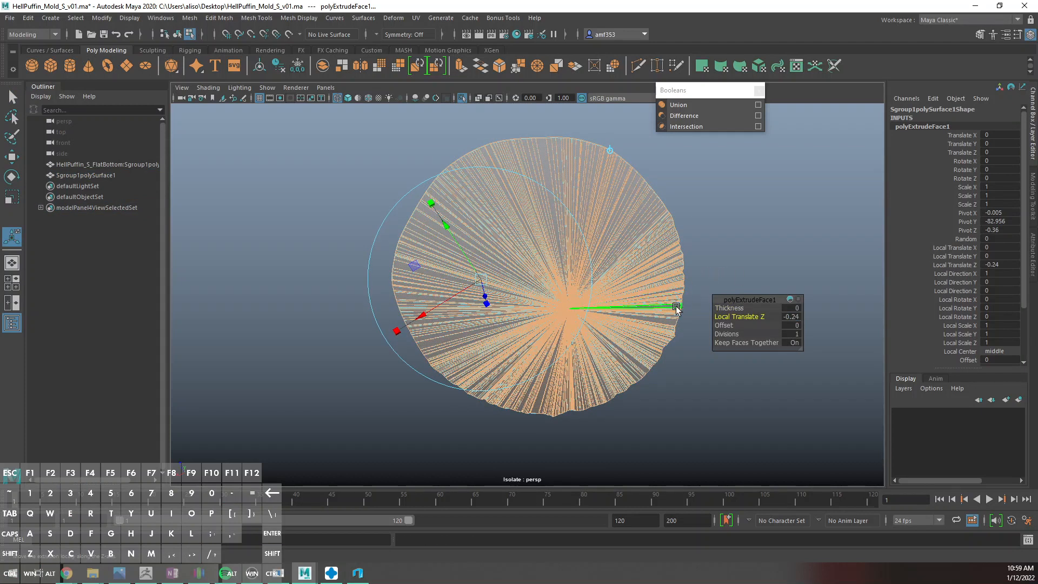
Move the selected extruded faces straight down to thicken the disc, and return to object mode with shaded display
{"action": "left_click_drag", "start_coordinate": [676, 307], "coordinate": [723, 271], "text": "alt"}
{"action": "key", "text": "q"}
{"action": "scroll", "coordinate": [598, 312], "scroll_direction": "up", "scroll_amount": 5}
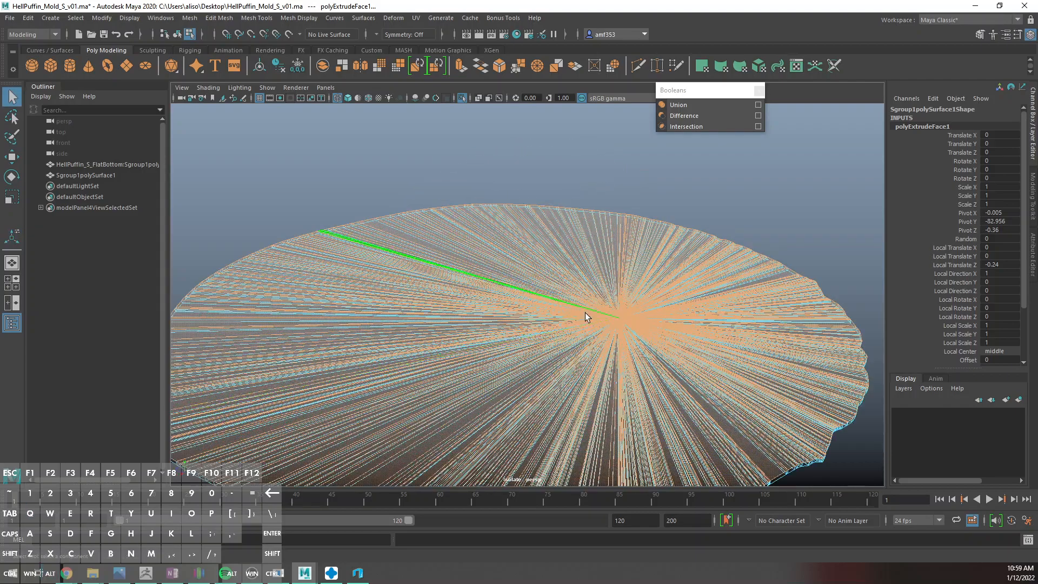
{"action": "middle_click_drag", "start_coordinate": [585, 312], "coordinate": [600, 258], "text": "alt"}
{"action": "key", "text": "w"}
{"action": "left_click_drag", "start_coordinate": [526, 215], "coordinate": [527, 251]}
{"action": "key", "text": "F8"}
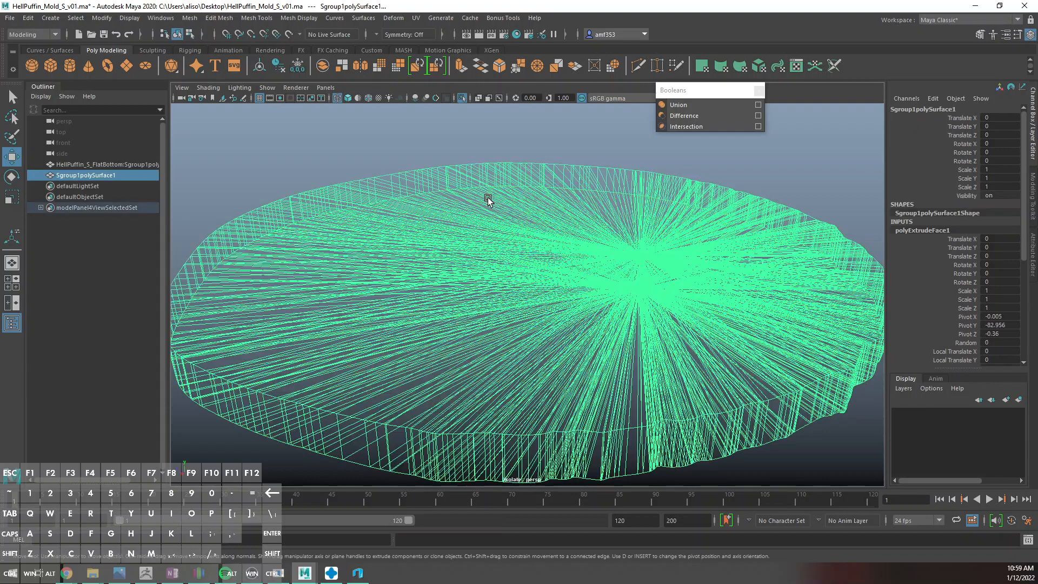
{"action": "key", "text": "4"}
{"action": "key", "text": "5"}
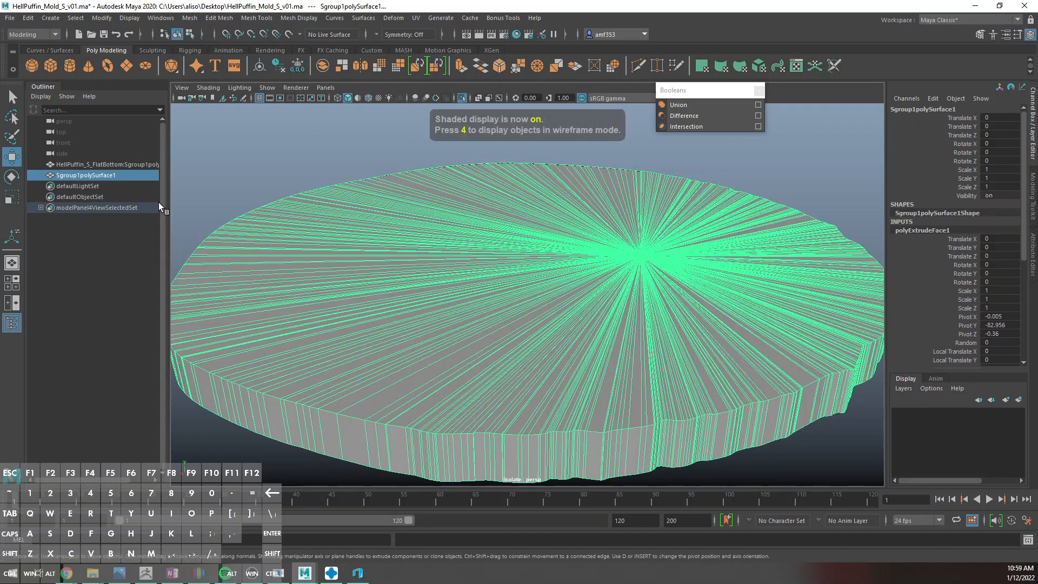
{"action": "key", "text": "f"}
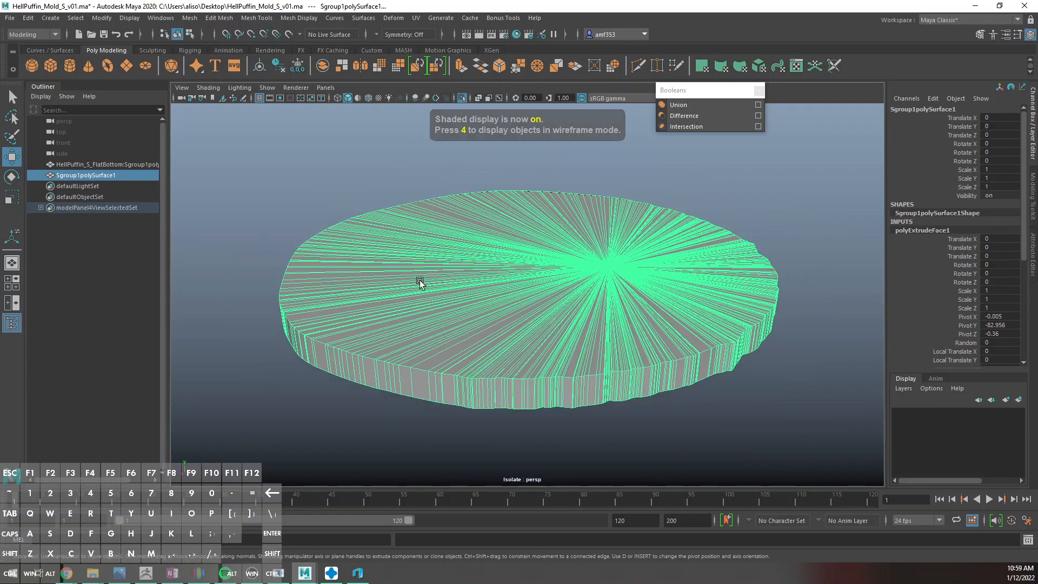
Duplicate the bottom disc and isolate the copy
{"action": "key", "text": "ctrl+d"}
{"action": "key", "text": "ctrl+1"}
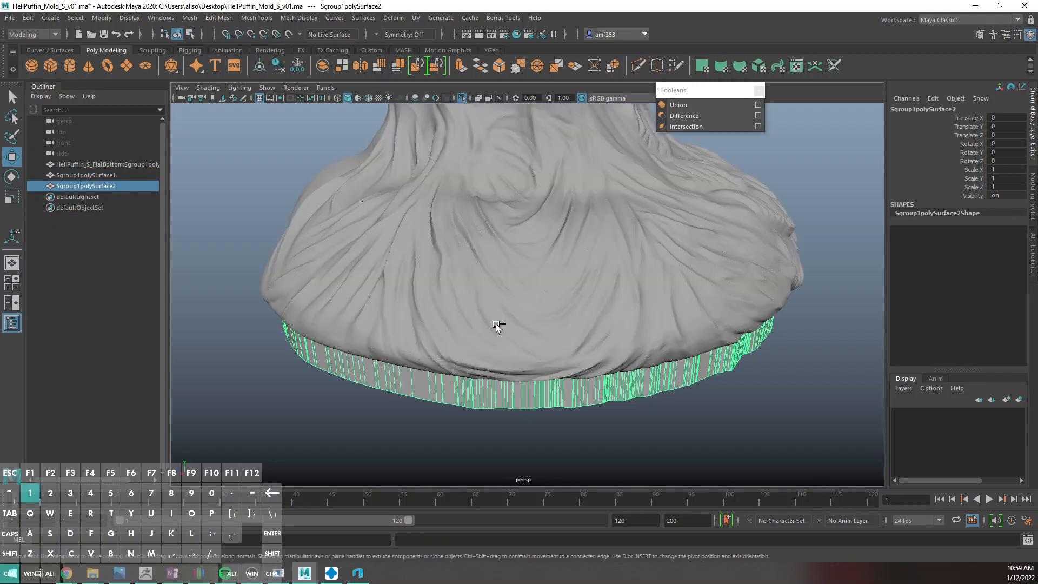
{"action": "key", "text": "ctrl+1"}
Merge the copied disc's vertices with a distance threshold of 0.61 to simplify its outline
{"action": "right_click_drag", "start_coordinate": [584, 263], "coordinate": [585, 296]}
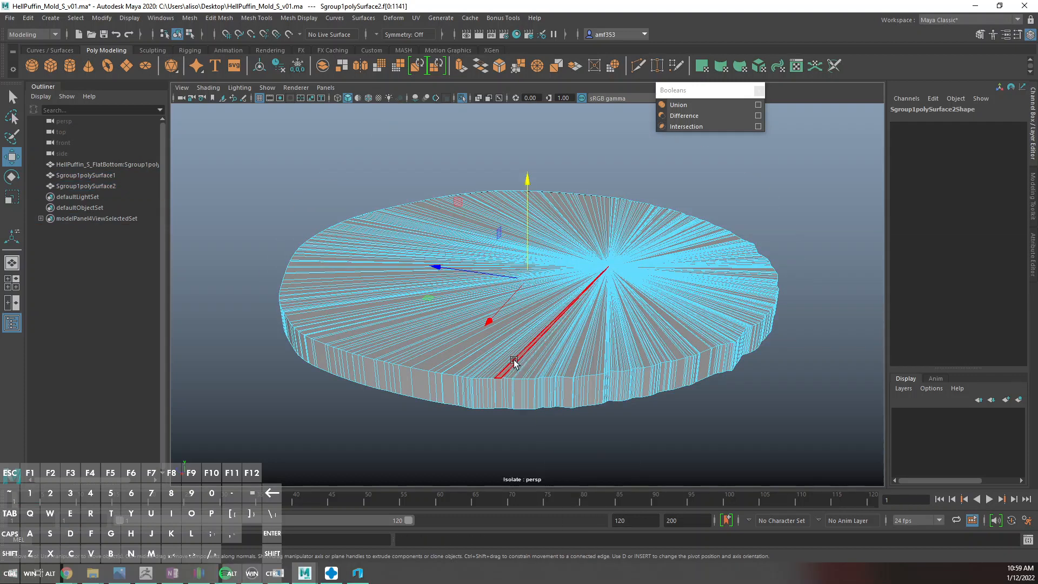
{"action": "scroll", "coordinate": [514, 361], "scroll_direction": "up", "scroll_amount": 2}
{"action": "scroll", "coordinate": [514, 361], "scroll_direction": "down", "scroll_amount": 1}
{"action": "right_click_drag", "start_coordinate": [513, 276], "coordinate": [567, 262]}
{"action": "left_click", "coordinate": [206, 16]}
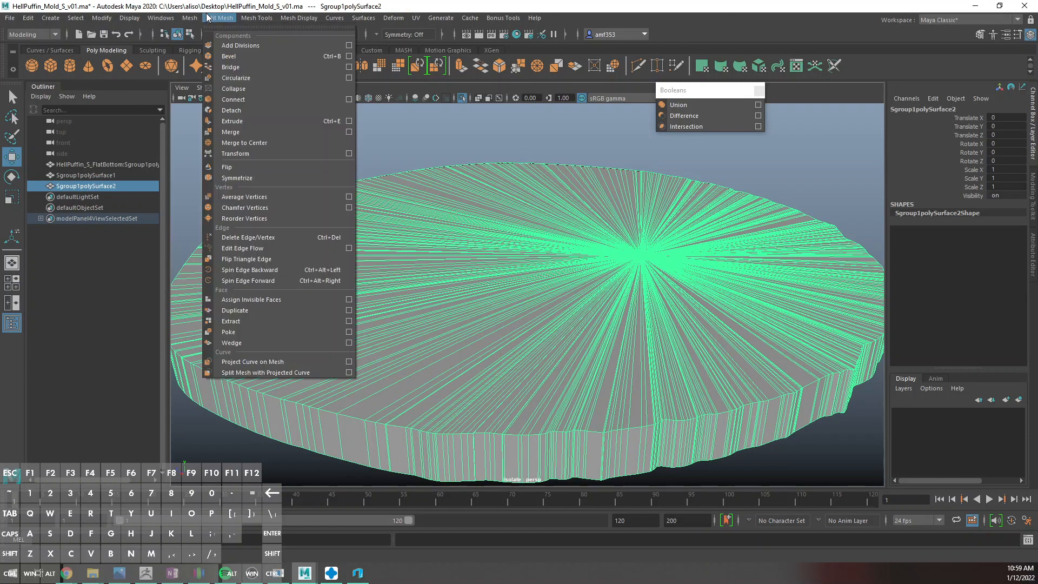
{"action": "left_click", "coordinate": [259, 134]}
{"action": "left_click_drag", "start_coordinate": [745, 303], "coordinate": [739, 305]}
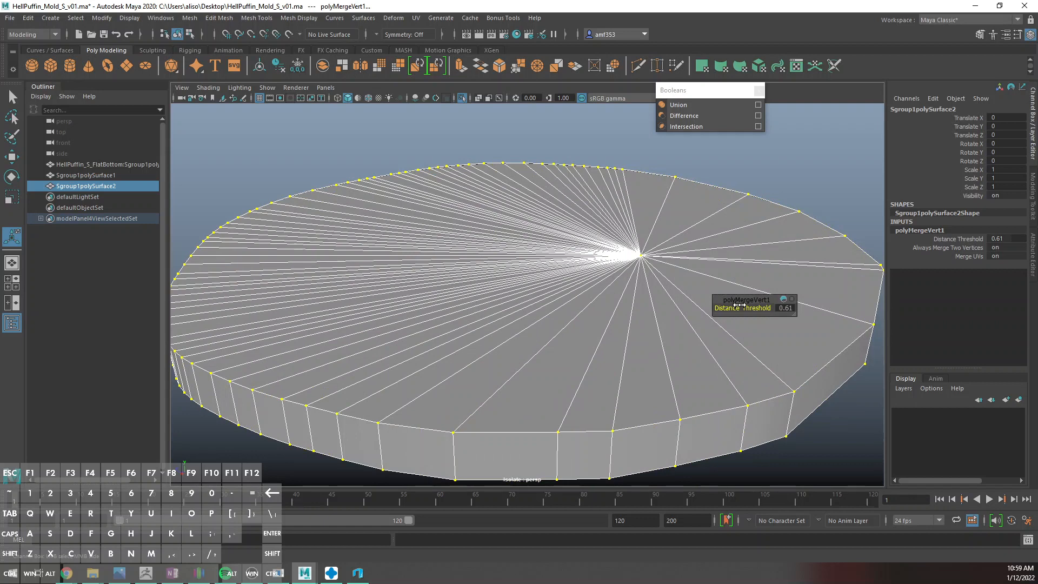
Extrude the simplified disc's whole ring of side faces outward to a Local Translate Z of about 11.8
{"action": "scroll", "coordinate": [672, 271], "scroll_direction": "down", "scroll_amount": 3}
{"action": "right_click_drag", "start_coordinate": [611, 274], "coordinate": [612, 304]}
{"action": "left_click", "coordinate": [562, 390]}
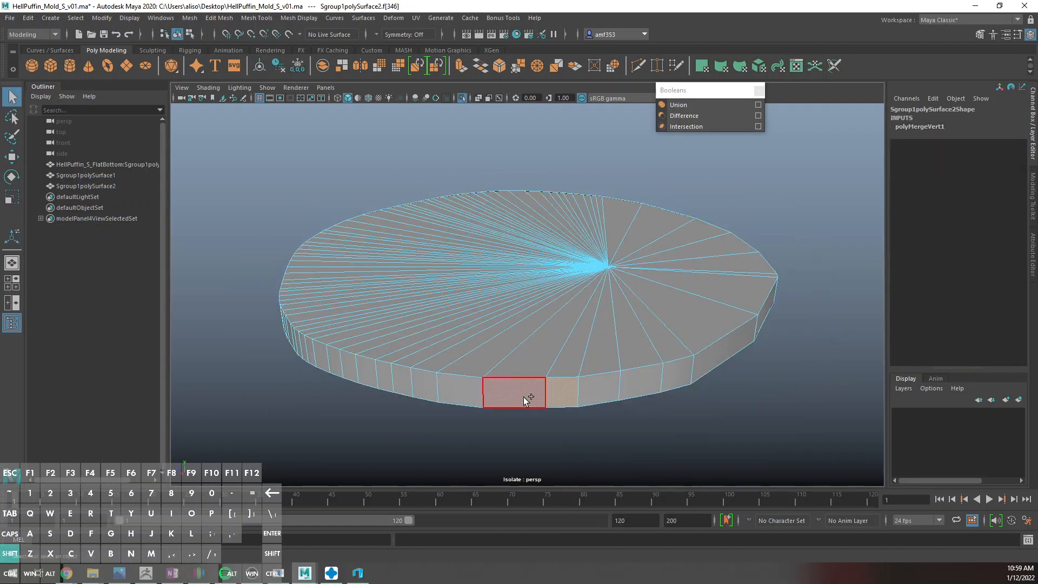
{"action": "double_click", "coordinate": [523, 397], "text": "shift"}
{"action": "key", "text": "ctrl+e"}
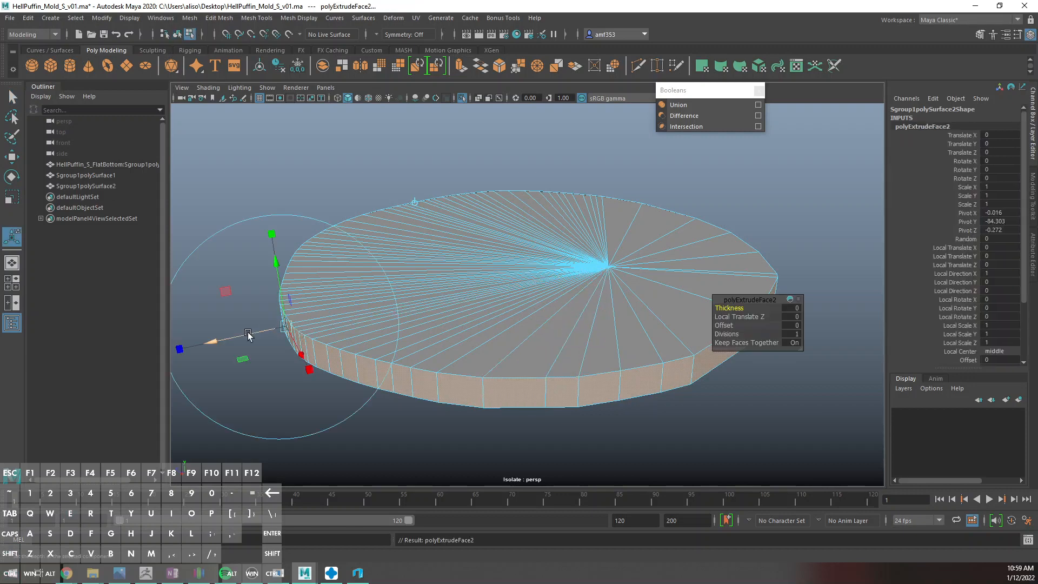
{"action": "left_click_drag", "start_coordinate": [248, 335], "coordinate": [189, 354]}
{"action": "key", "text": "ctrl+1"}
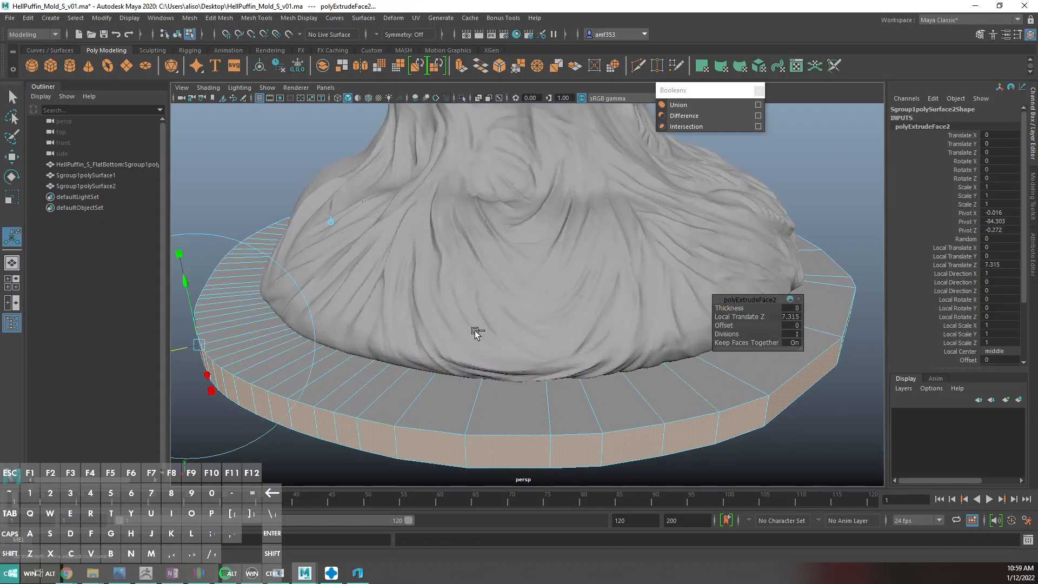
{"action": "scroll", "coordinate": [465, 327], "scroll_direction": "down", "scroll_amount": 4}
{"action": "left_click_drag", "start_coordinate": [321, 330], "coordinate": [272, 340]}
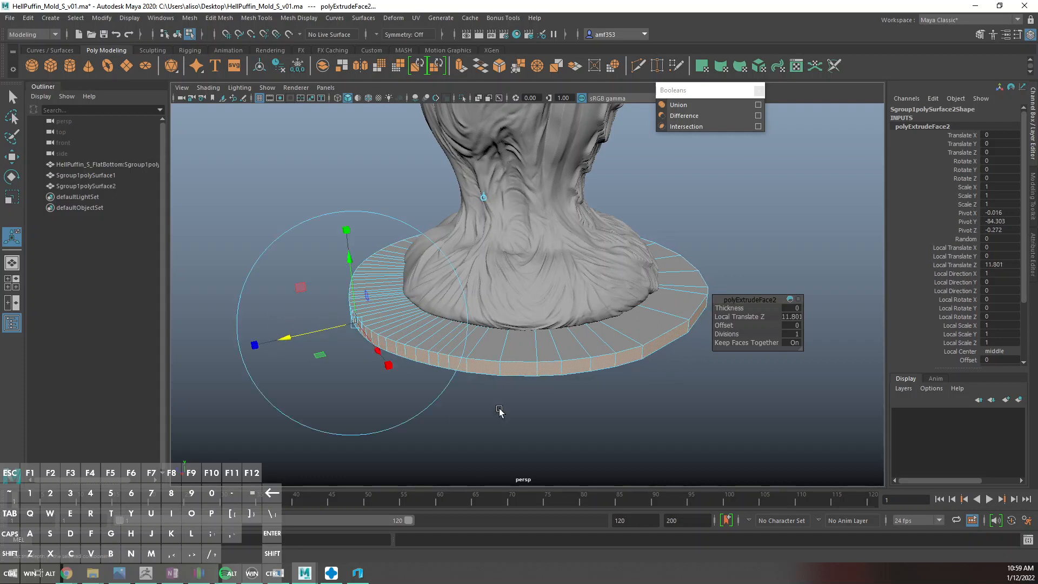
{"action": "scroll", "coordinate": [495, 345], "scroll_direction": "up", "scroll_amount": 2}
Return the widened disc to object mode and set its Translate Y to -0.24
{"action": "right_click_drag", "start_coordinate": [552, 341], "coordinate": [589, 261]}
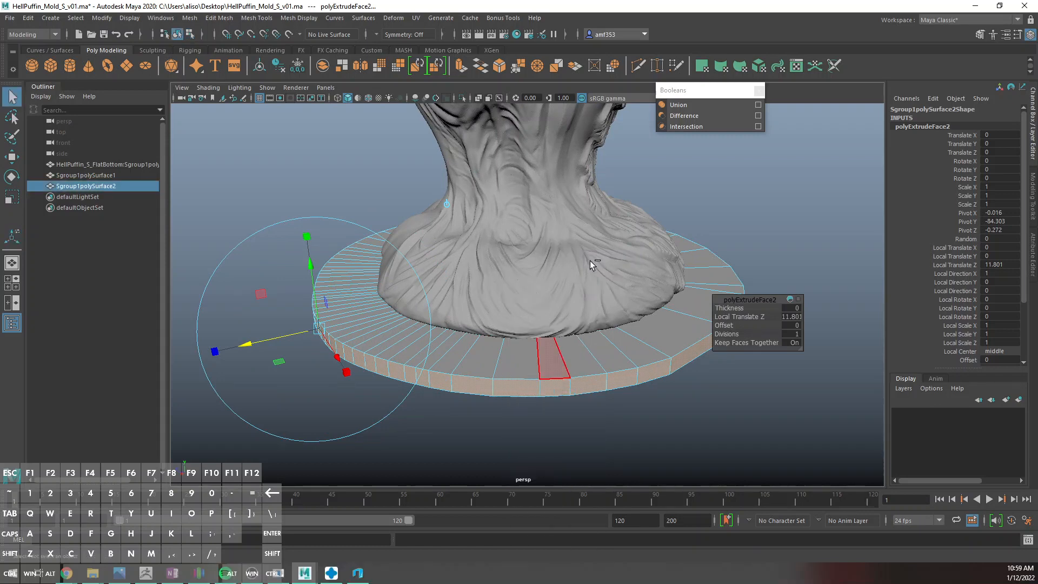
{"action": "scroll", "coordinate": [590, 261], "scroll_direction": "up", "scroll_amount": 4}
{"action": "middle_click_drag", "start_coordinate": [574, 417], "coordinate": [572, 328], "text": "alt"}
{"action": "left_click_drag", "start_coordinate": [572, 328], "coordinate": [575, 313], "text": "alt"}
{"action": "key", "text": "w"}
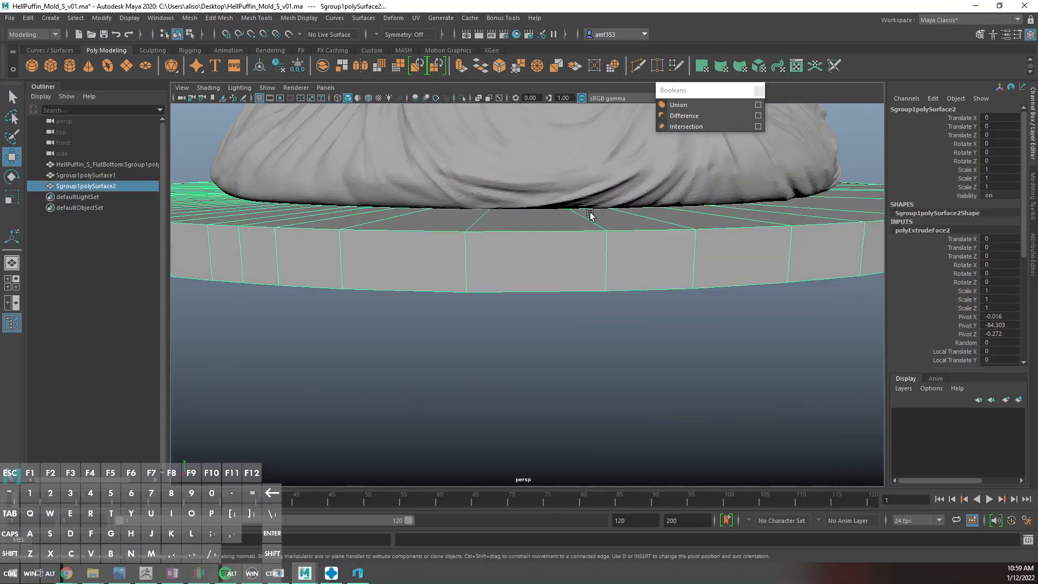
{"action": "left_click", "coordinate": [1004, 125]}
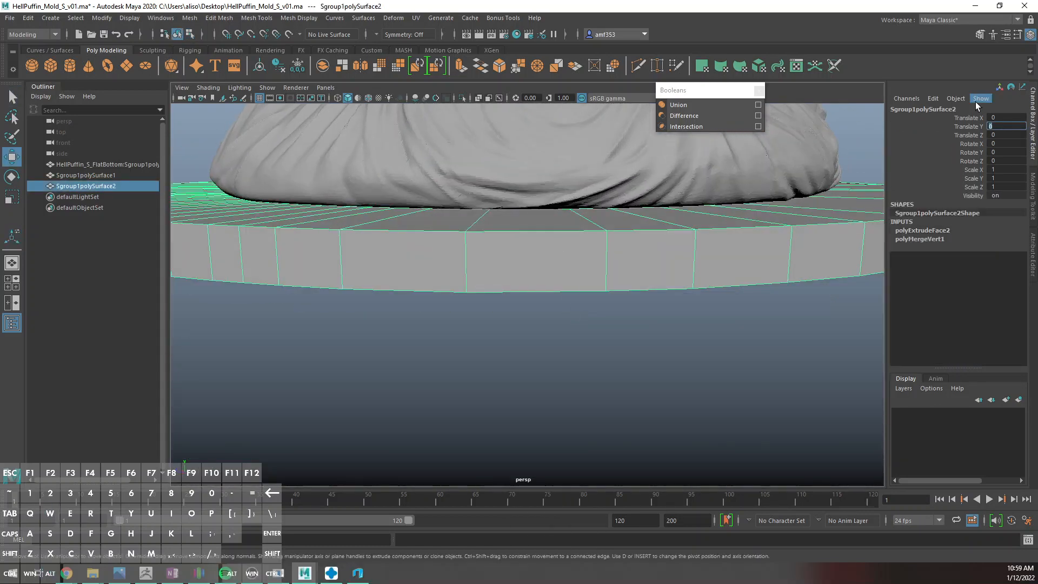
{"action": "type", "text": "-.24"}
{"action": "key", "text": "Return"}
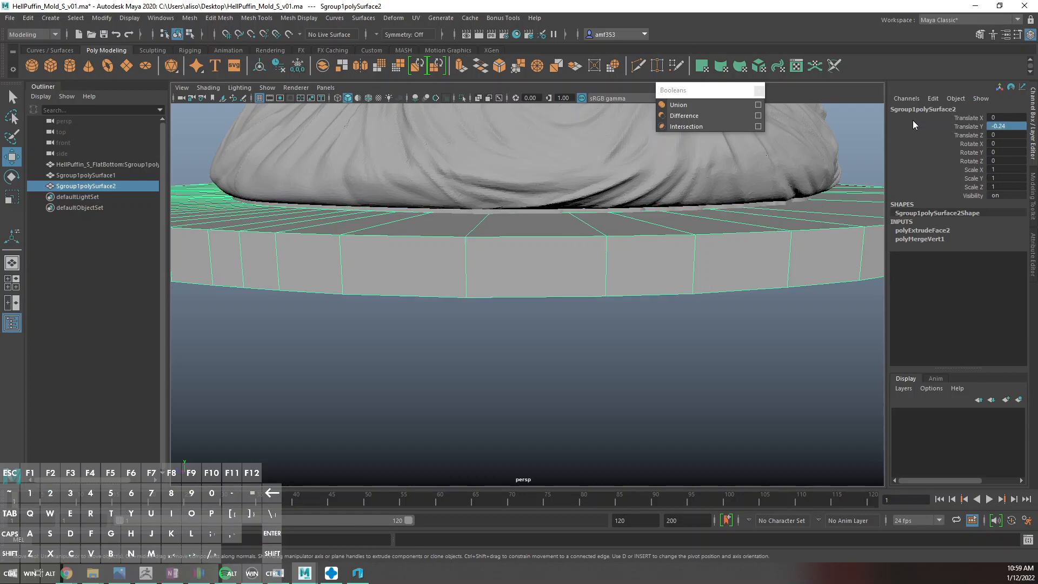
Isolate both base discs to examine how they overlap, and bring the full model back into view
{"action": "left_click", "coordinate": [513, 210]}
{"action": "left_click", "coordinate": [511, 267]}
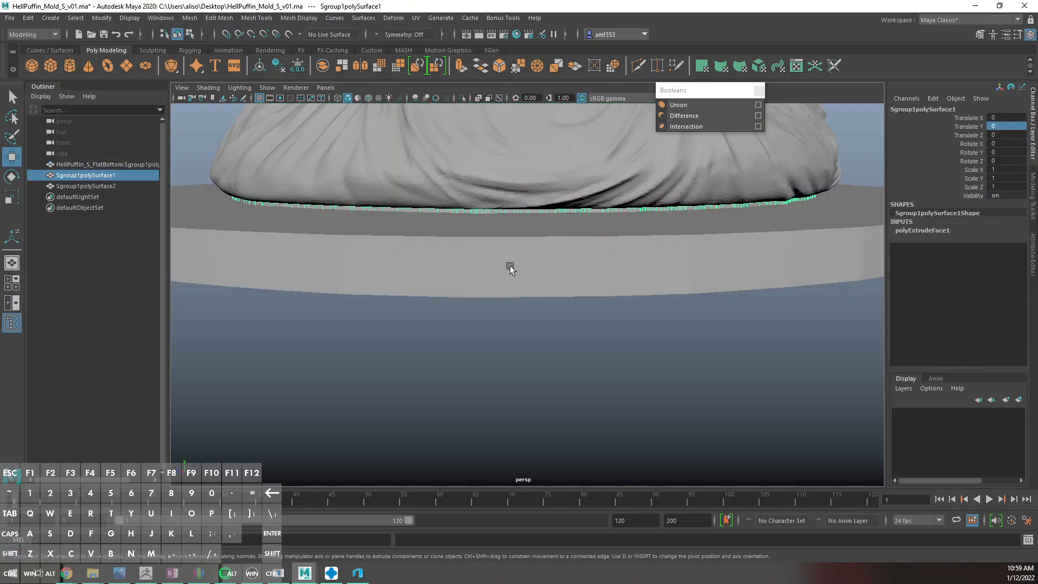
{"action": "left_click", "coordinate": [506, 262], "text": "shift"}
{"action": "key", "text": "ctrl+1"}
{"action": "left_click", "coordinate": [559, 384]}
{"action": "scroll", "coordinate": [562, 326], "scroll_direction": "down", "scroll_amount": 4}
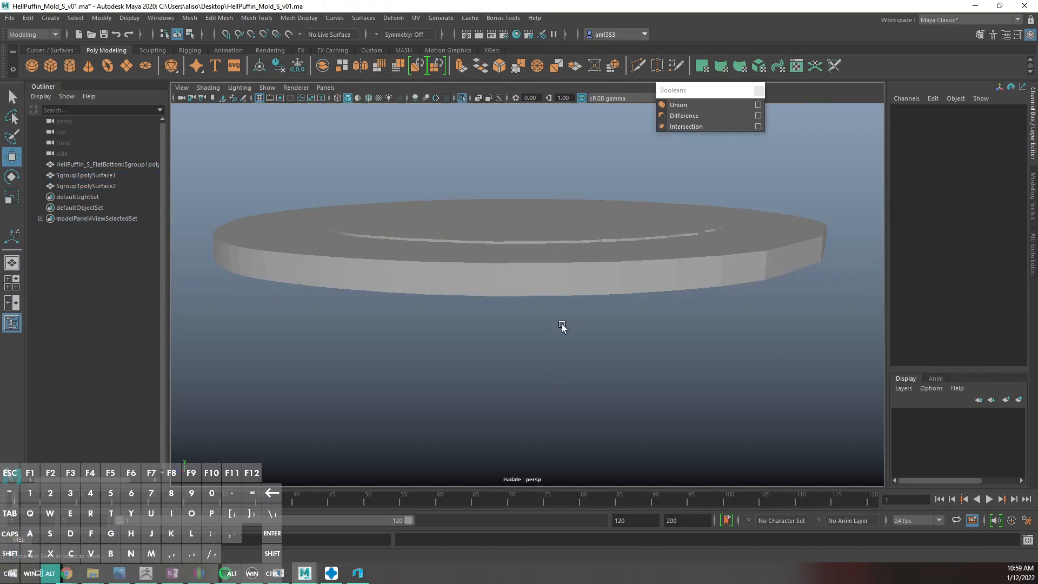
{"action": "left_click_drag", "start_coordinate": [562, 326], "coordinate": [656, 273], "text": "alt"}
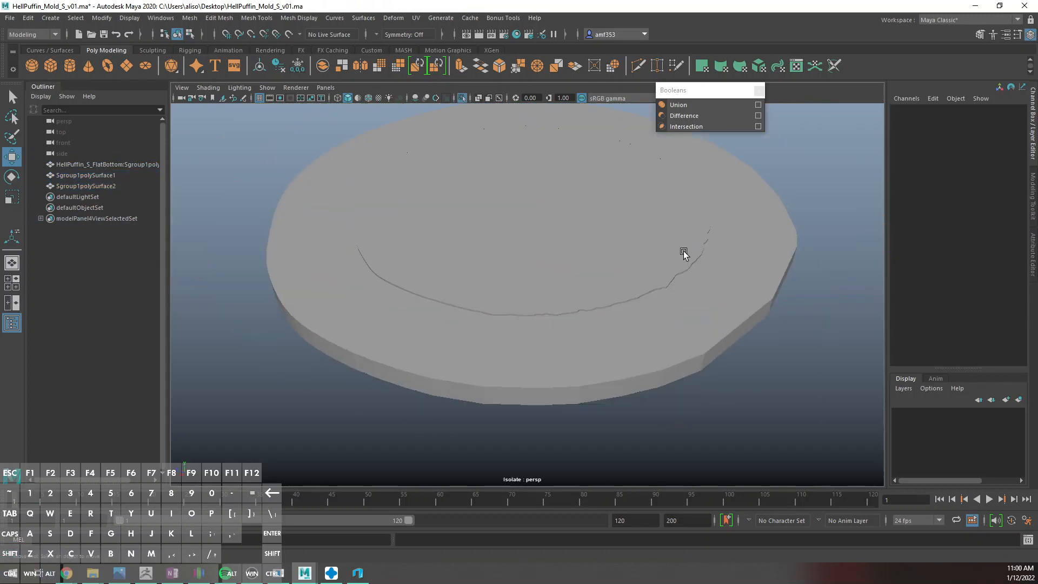
{"action": "key", "text": "ctrl+1"}
{"action": "left_click_drag", "start_coordinate": [507, 303], "coordinate": [501, 278], "text": "alt"}
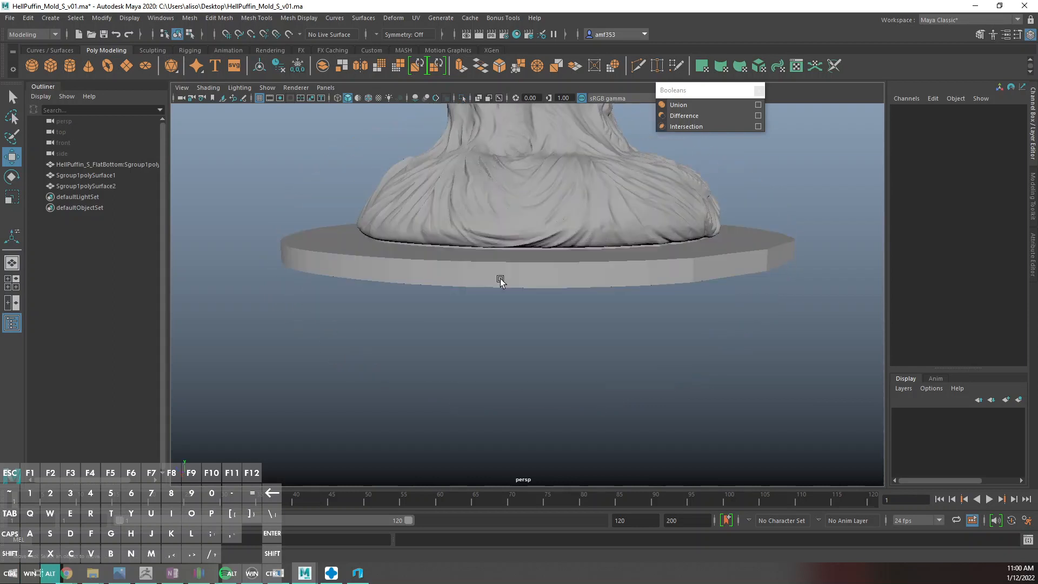
Group the two base discs, rename the group Base, and hide it
{"action": "left_click", "coordinate": [92, 176]}
{"action": "left_click", "coordinate": [97, 184], "text": "shift"}
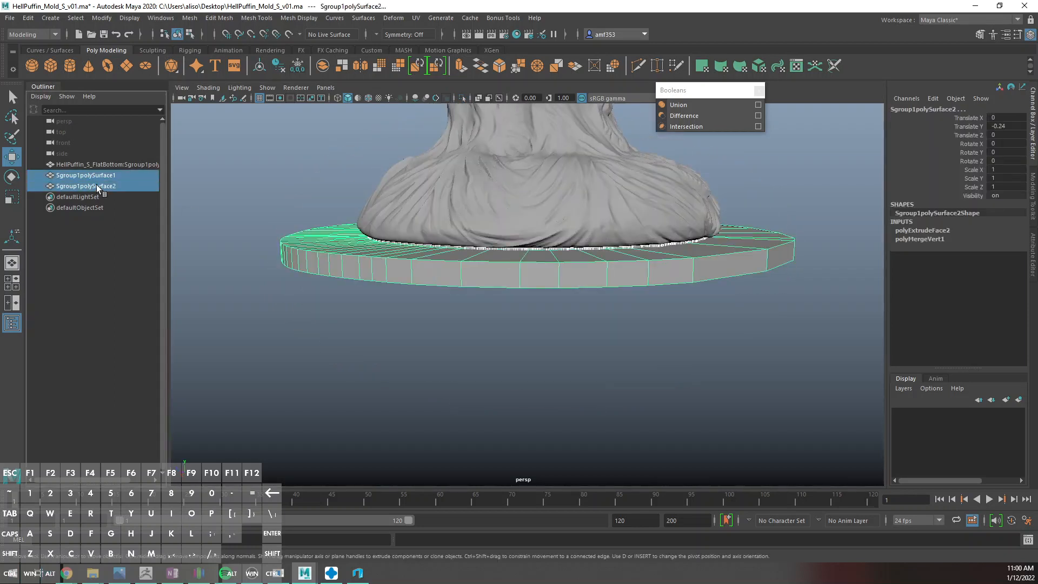
{"action": "key", "text": "ctrl+g"}
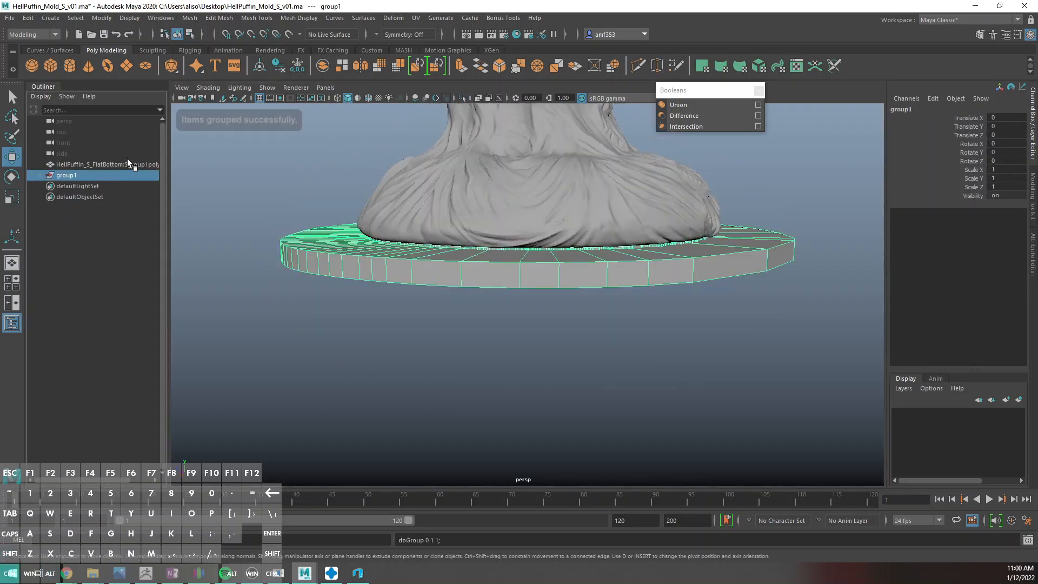
{"action": "double_click", "coordinate": [105, 176]}
{"action": "type", "text": "Base"}
{"action": "key", "text": "Return"}
{"action": "key", "text": "ctrl+h"}
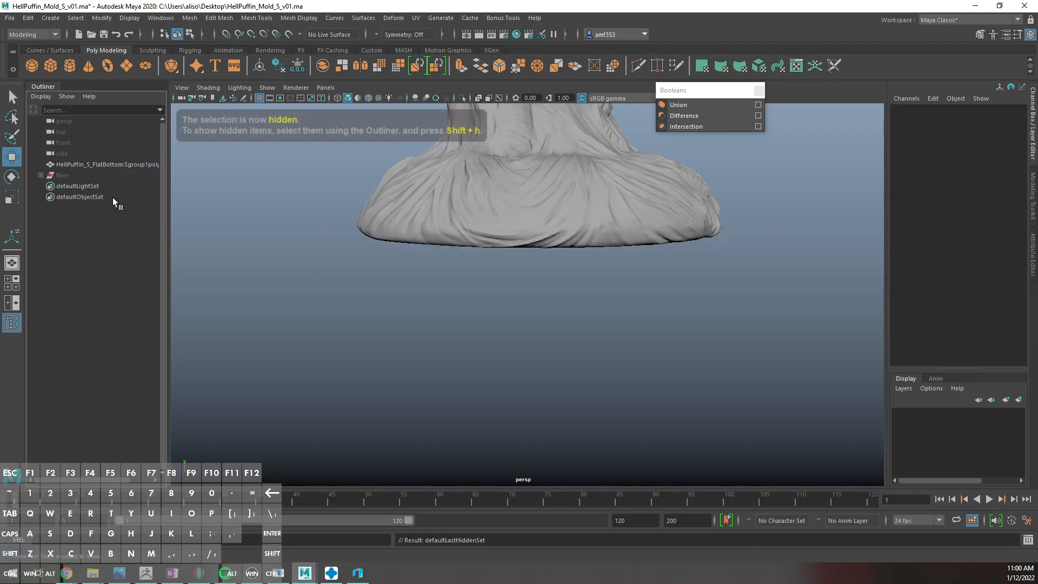
Duplicate the original flat-bottomed figure mesh
{"action": "left_click", "coordinate": [448, 222]}
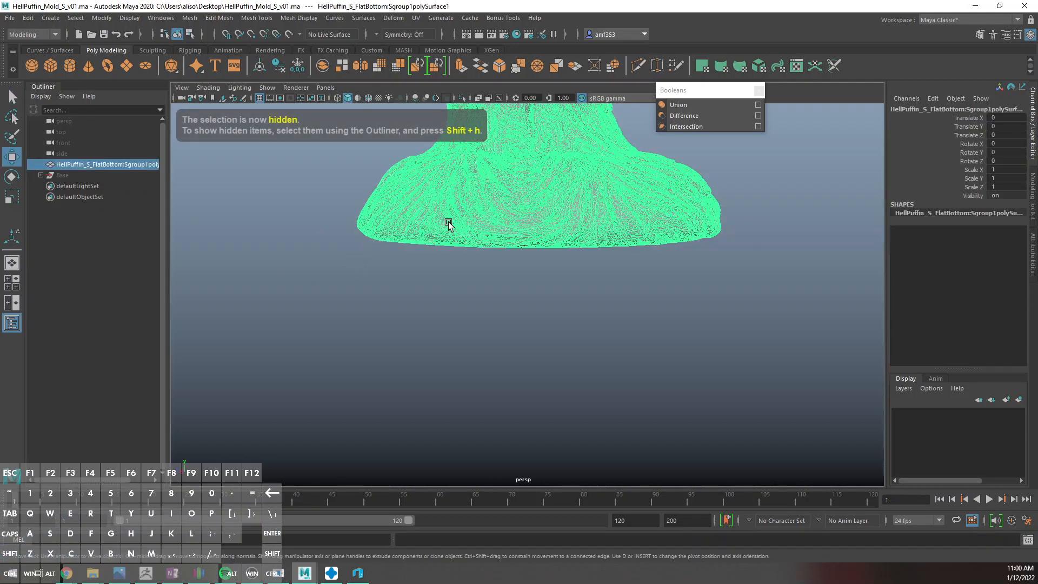
{"action": "middle_click_drag", "start_coordinate": [448, 225], "coordinate": [496, 362], "text": "alt"}
{"action": "scroll", "coordinate": [495, 363], "scroll_direction": "down", "scroll_amount": 3}
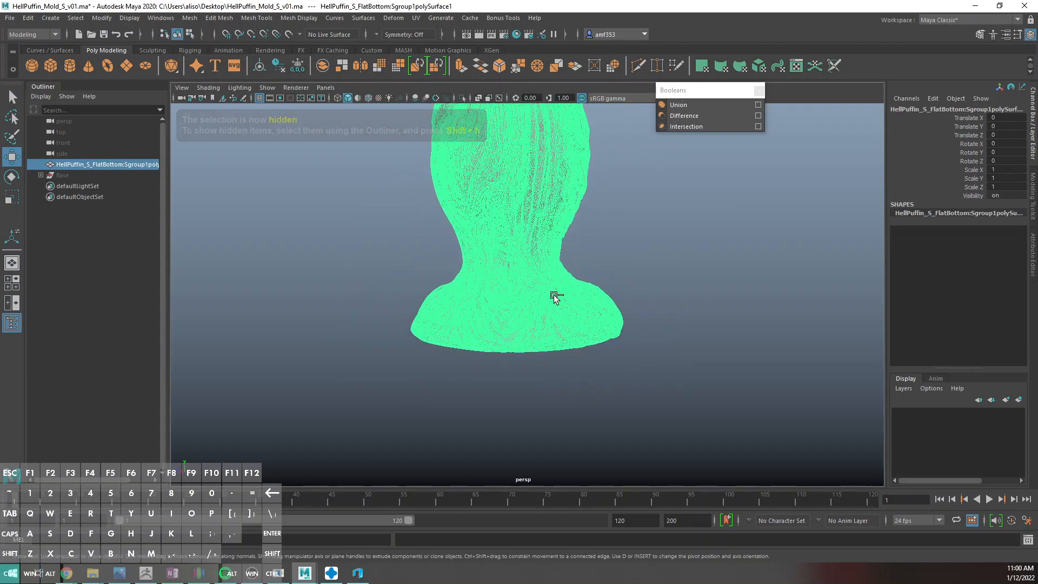
{"action": "key", "text": "ctrl+d"}
Try to reduce the polygon count of the duplicated figure mesh with Reduce
{"action": "left_click", "coordinate": [219, 18]}
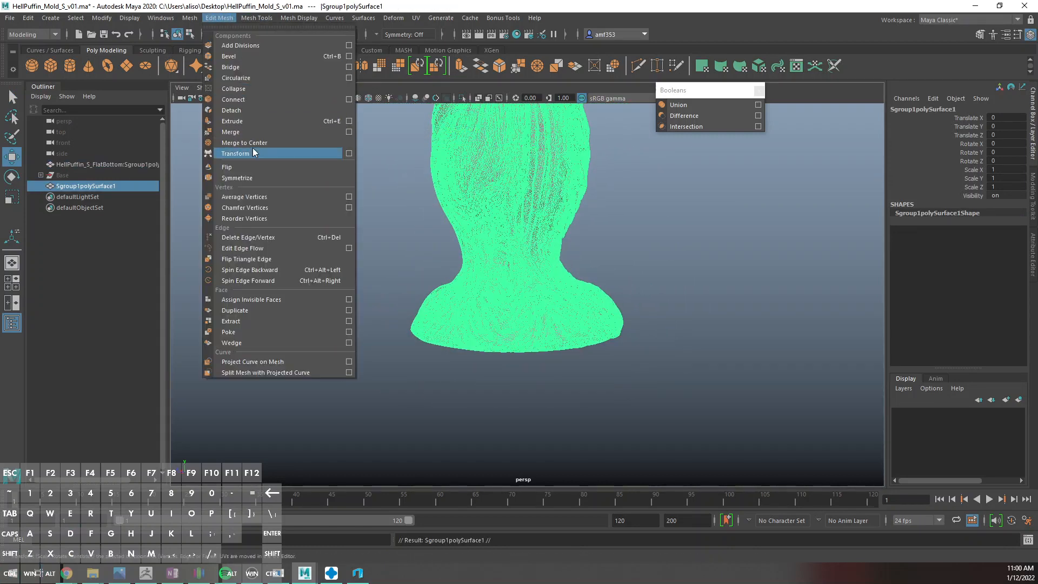
{"action": "mouse_move", "coordinate": [189, 18]}
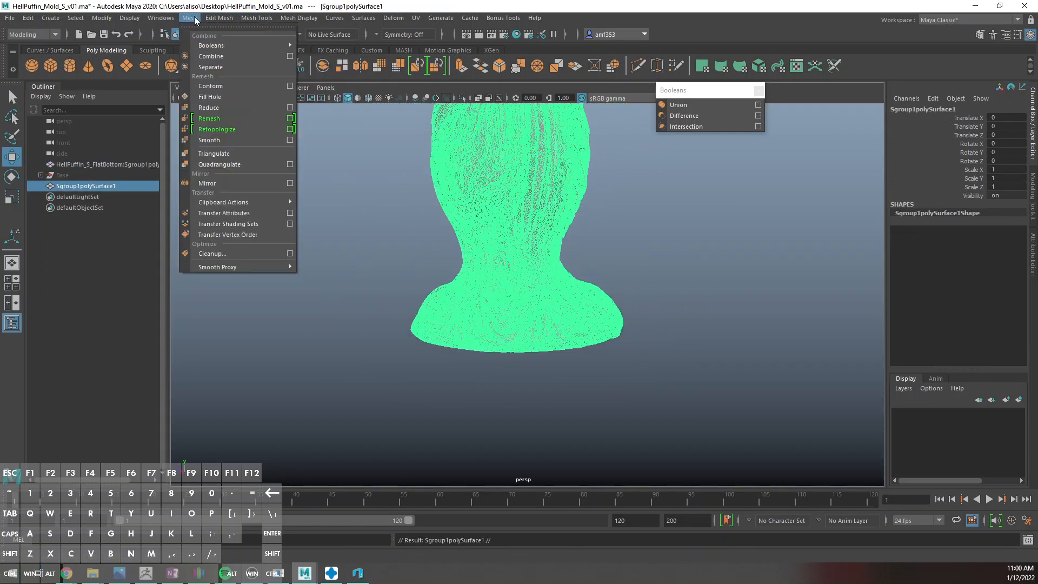
{"action": "left_click", "coordinate": [215, 109]}
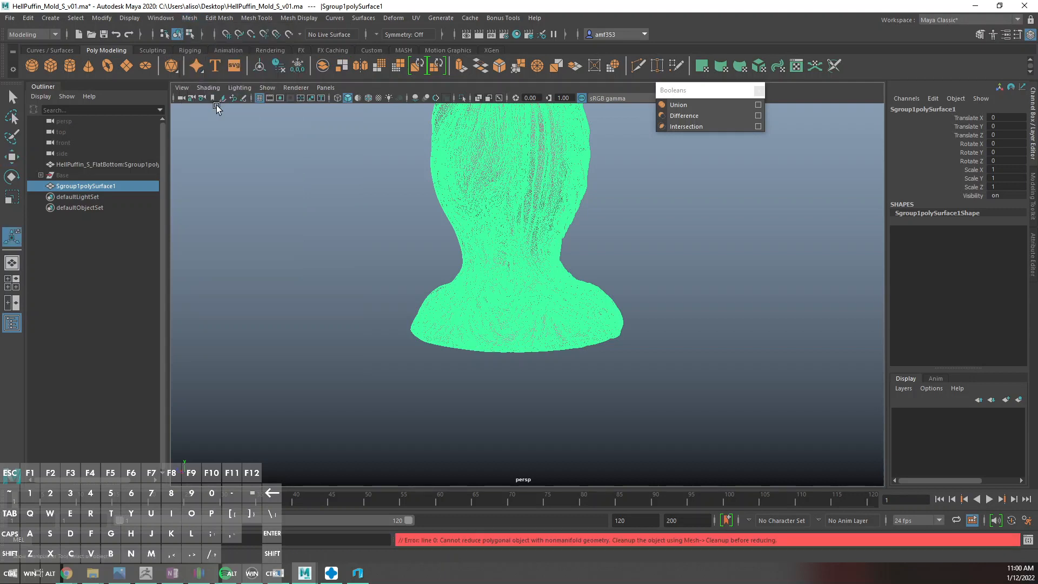
Clean up the duplicated figure mesh with Cleanup and try Reduce on it again
{"action": "left_click", "coordinate": [184, 15]}
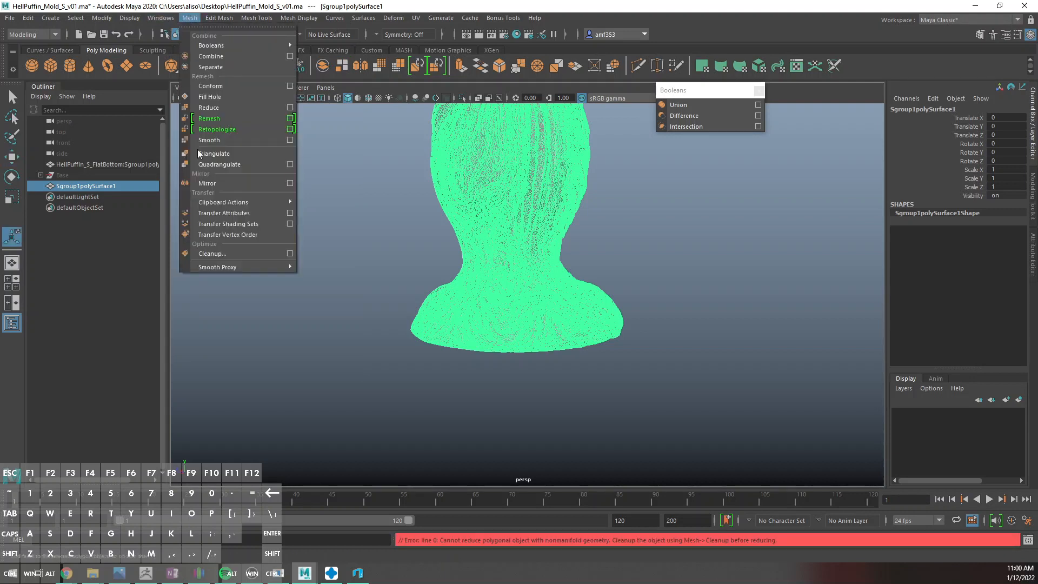
{"action": "left_click", "coordinate": [210, 255]}
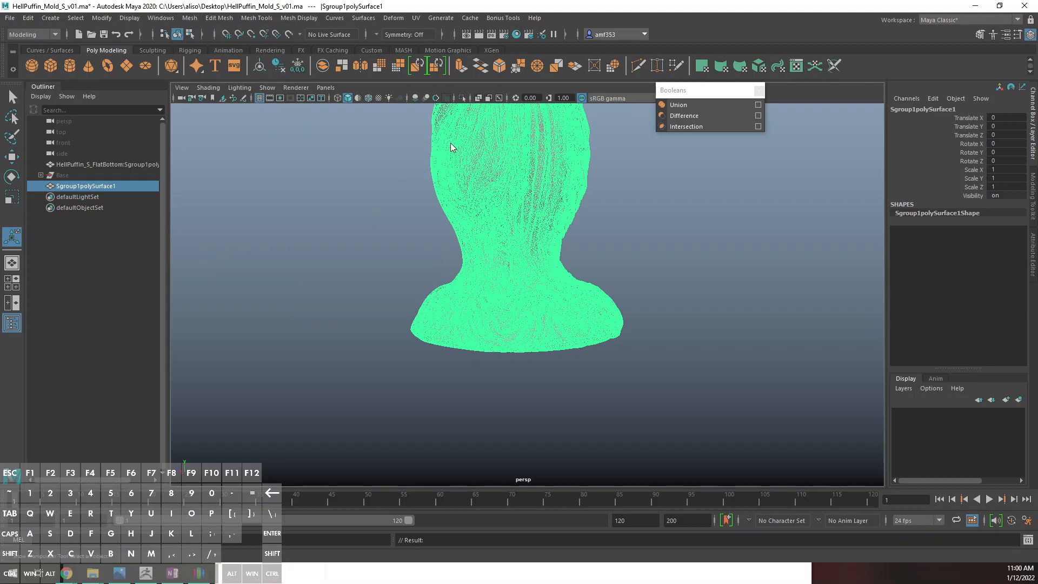
{"action": "right_click_drag", "start_coordinate": [450, 143], "coordinate": [503, 122]}
{"action": "left_click", "coordinate": [70, 188]}
{"action": "left_click", "coordinate": [190, 18]}
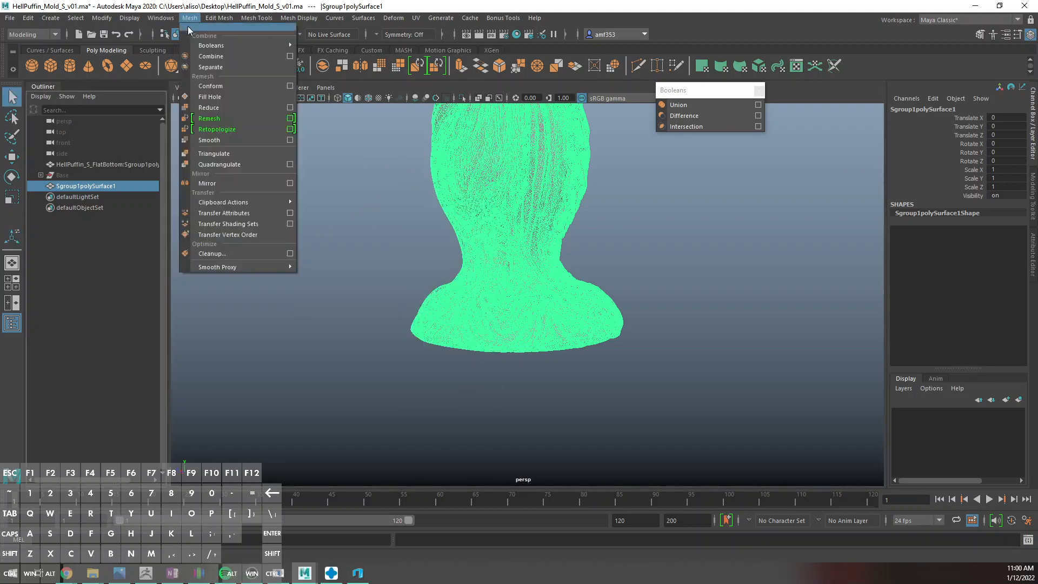
{"action": "left_click", "coordinate": [212, 102]}
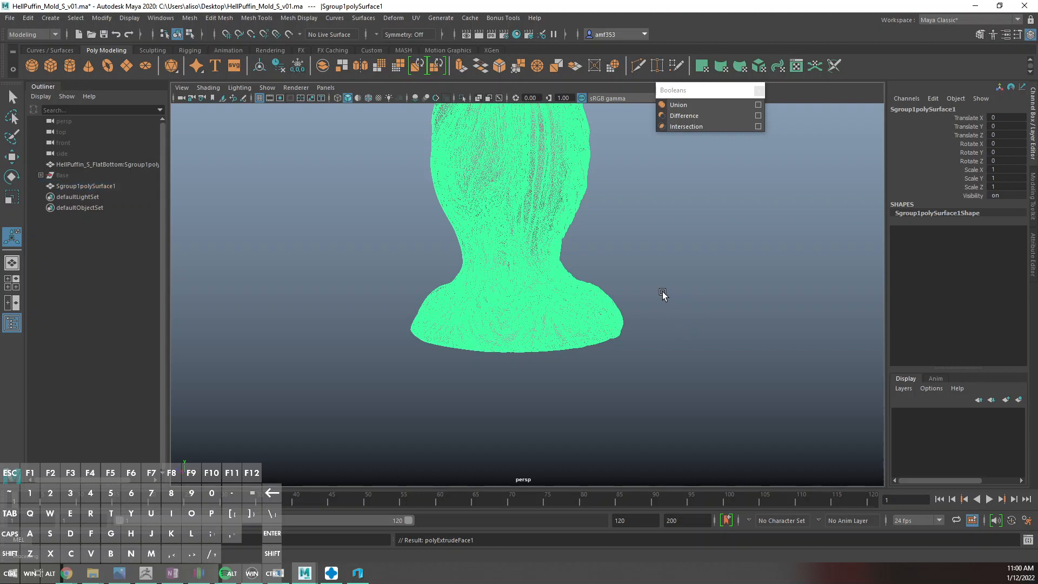
Extrude the faces of the duplicated figure mesh outward with a Local Translate Z of 3.5
{"action": "left_click", "coordinate": [789, 316]}
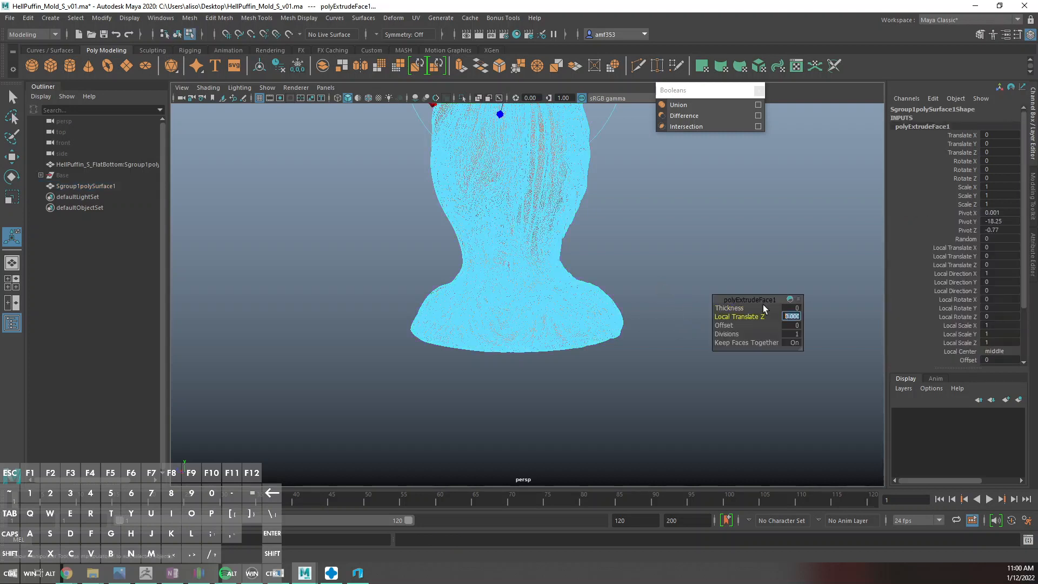
{"action": "type", "text": "3.5"}
{"action": "scroll", "coordinate": [590, 211], "scroll_direction": "down", "scroll_amount": 5}
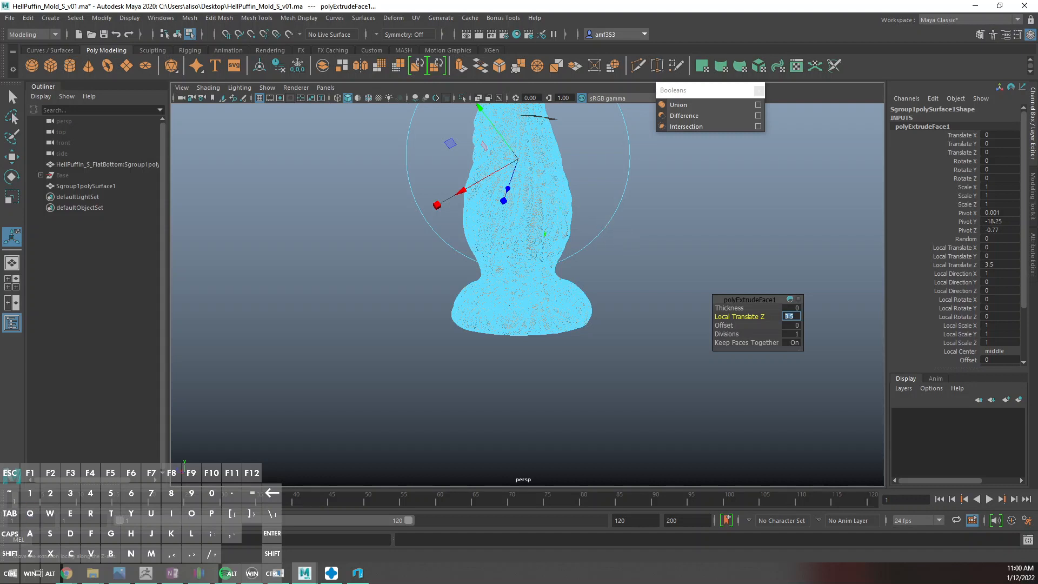
{"action": "key", "text": "q"}
{"action": "key", "text": "3"}
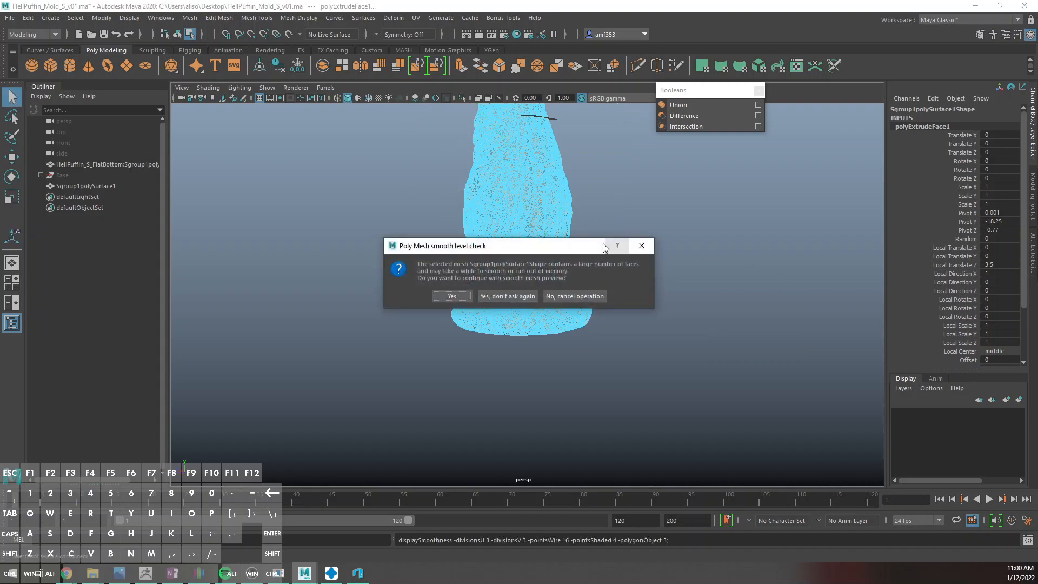
{"action": "left_click", "coordinate": [636, 252]}
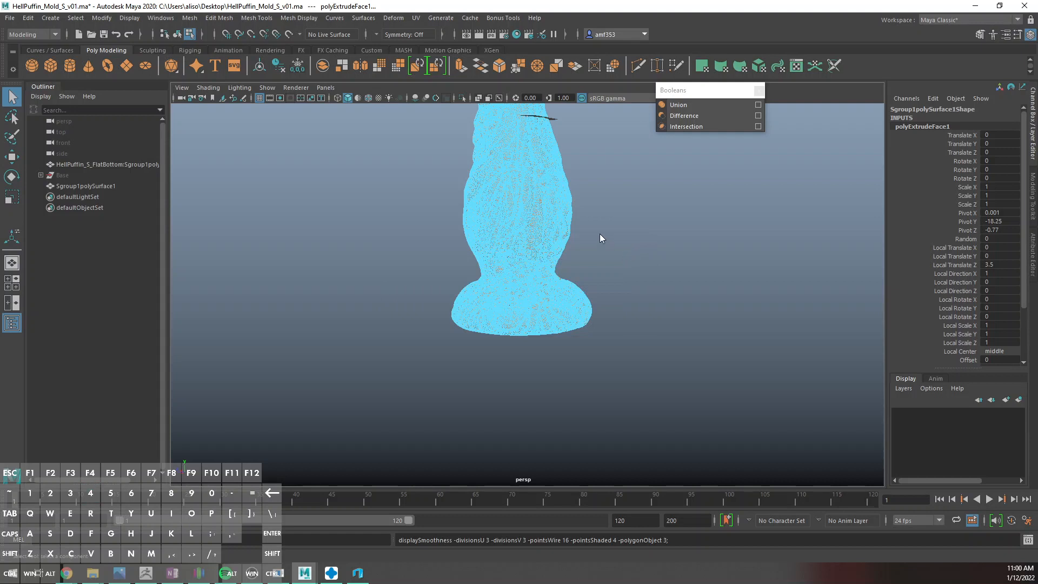
{"action": "key", "text": "alt"}
{"action": "key", "text": "Escape"}
{"action": "key", "text": "1"}
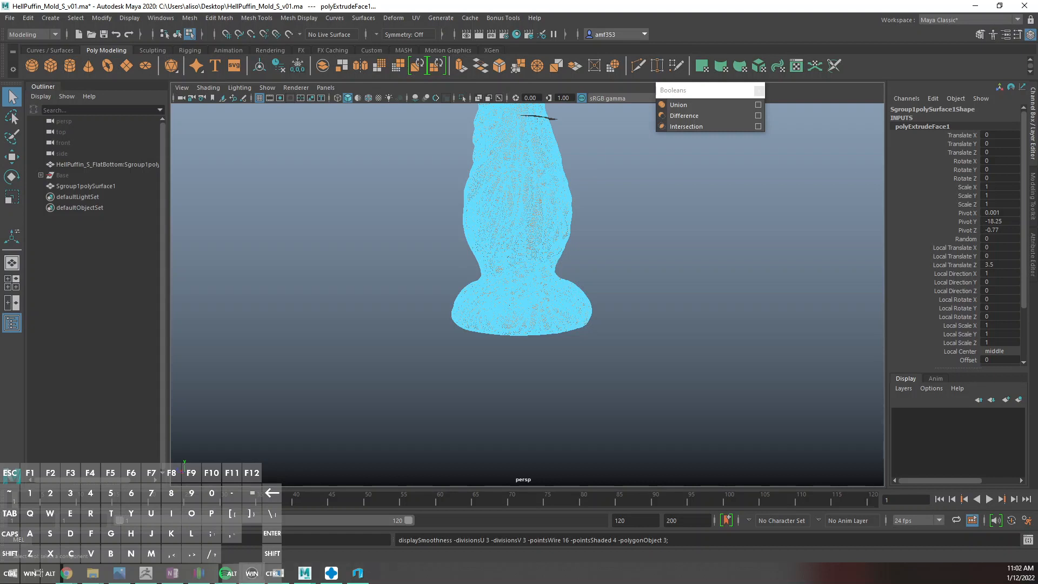
Switch to ZBrush, import the HellPuffin_S_FlatBottom mesh from the shared Z: drive, and frame it for inspection
{"action": "left_click", "coordinate": [145, 573]}
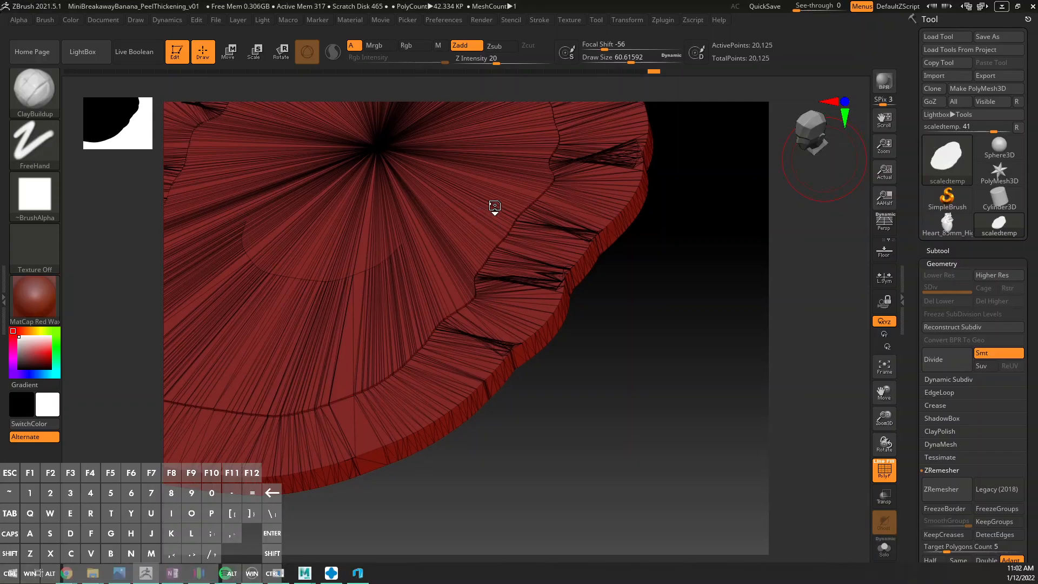
{"action": "left_click", "coordinate": [930, 76]}
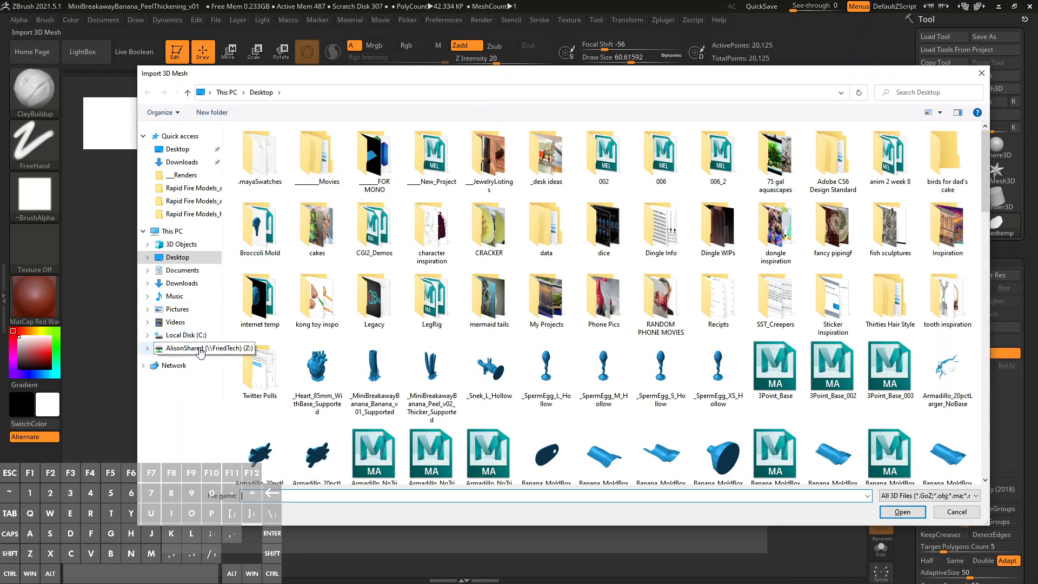
{"action": "left_click", "coordinate": [206, 348]}
{"action": "left_click_drag", "start_coordinate": [317, 79], "coordinate": [0, 58]}
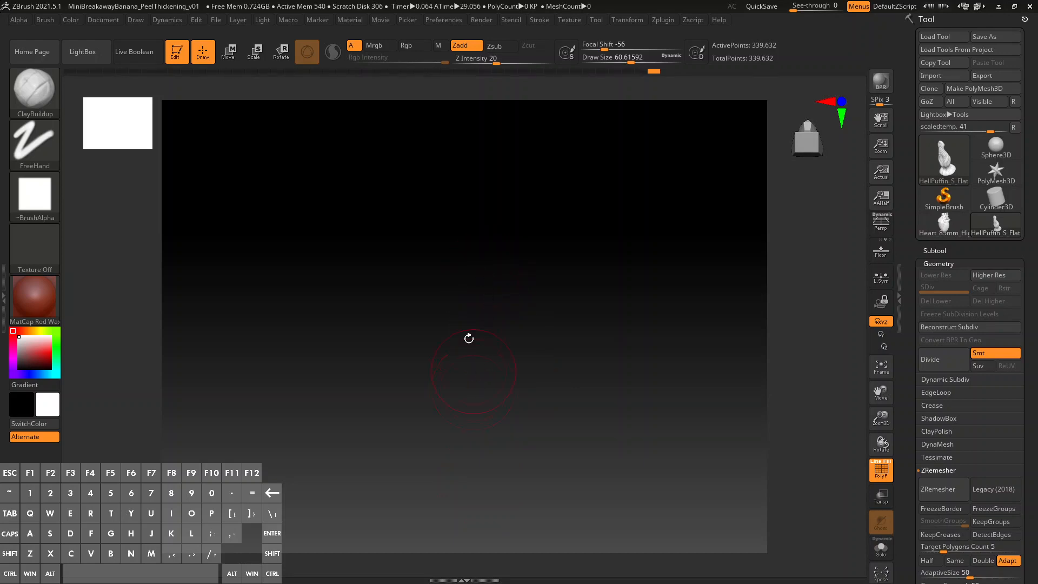
{"action": "key", "text": "f"}
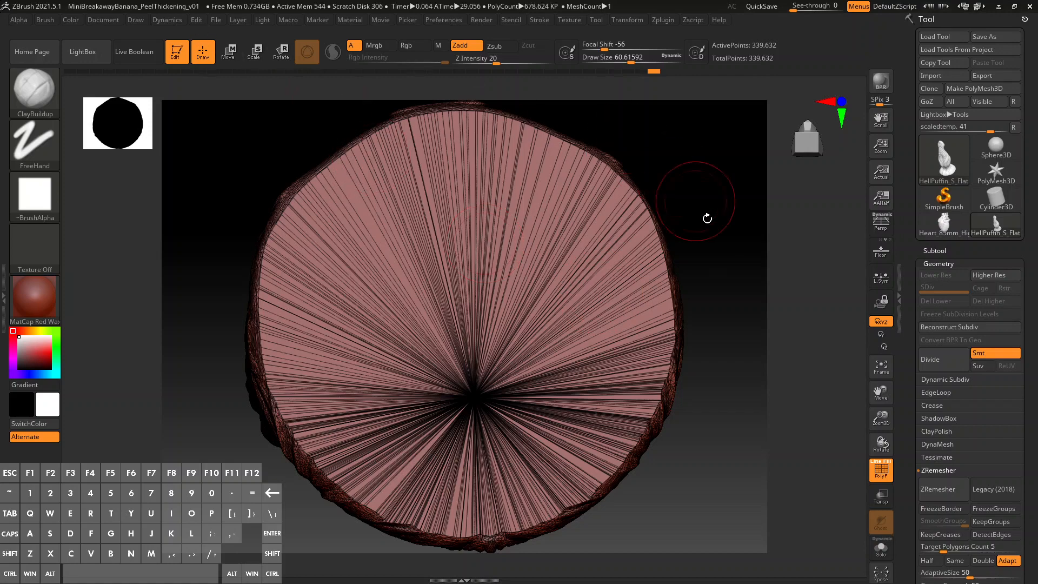
{"action": "left_click_drag", "start_coordinate": [696, 197], "coordinate": [675, 224]}
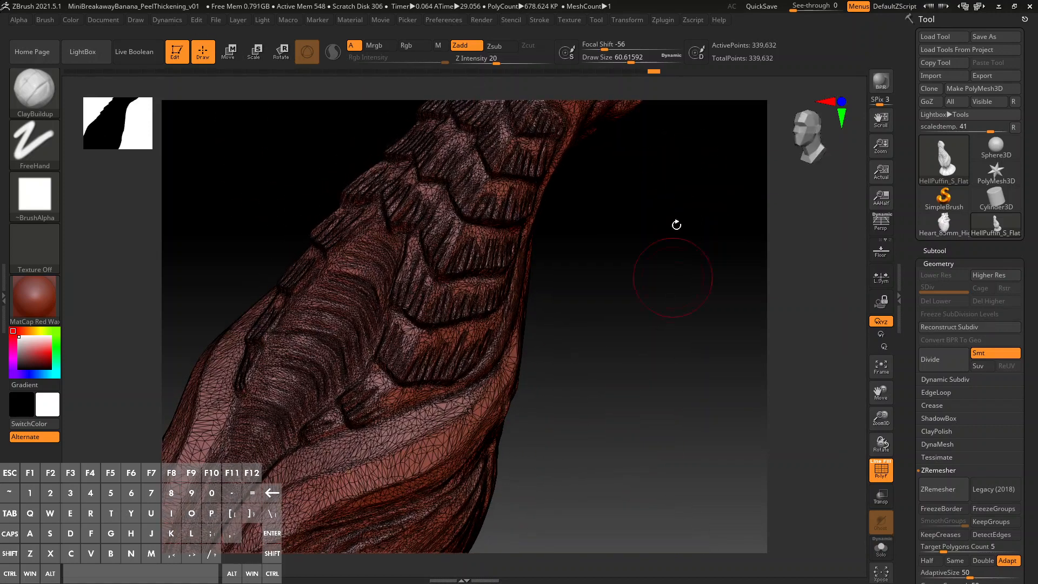
Pre-process the imported figure and decimate it with Decimation Master at 7.47126 % of decimation
{"action": "left_click", "coordinate": [671, 24]}
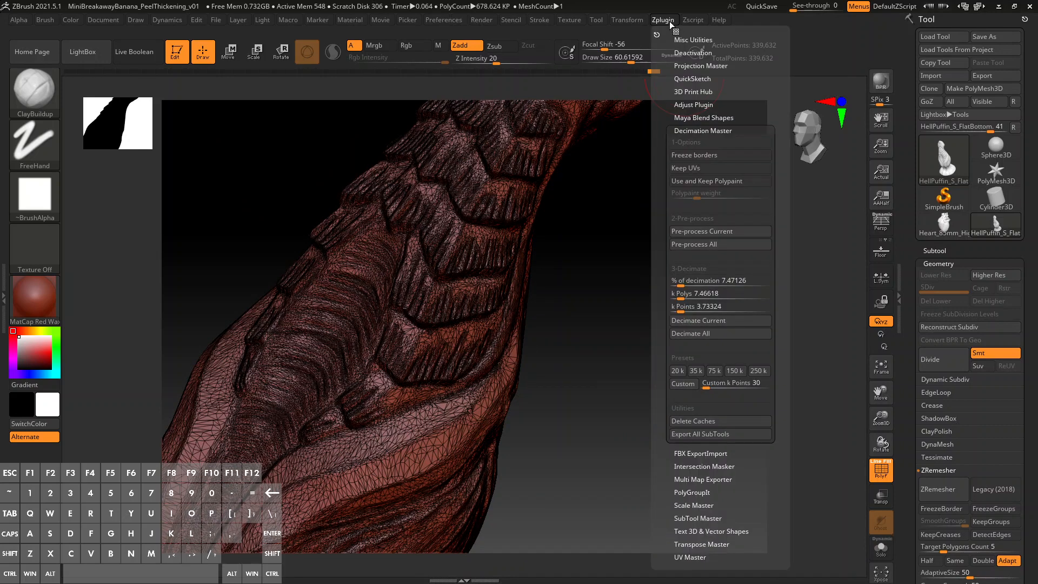
{"action": "left_click", "coordinate": [659, 20]}
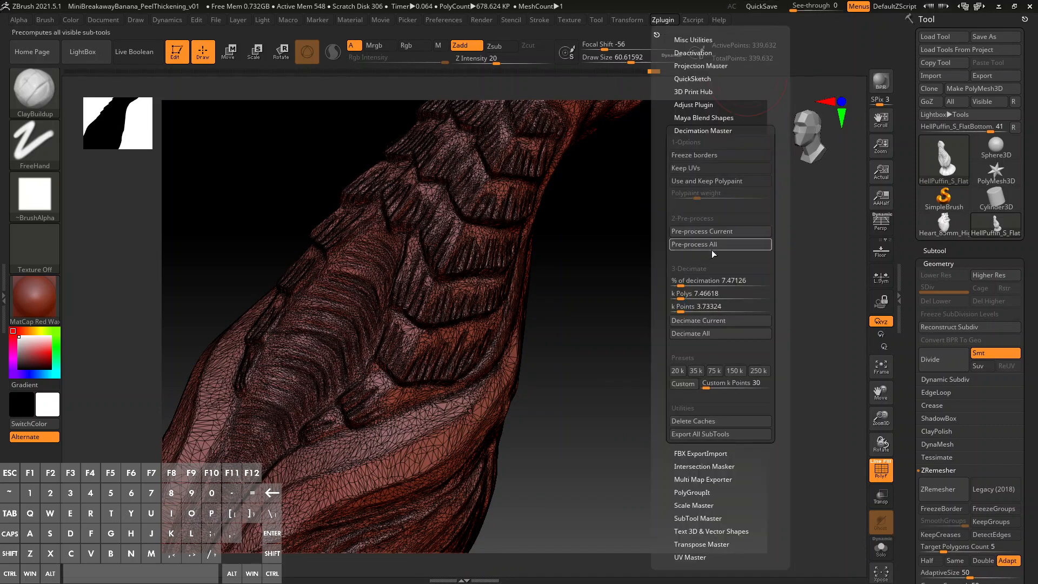
{"action": "left_click", "coordinate": [702, 231]}
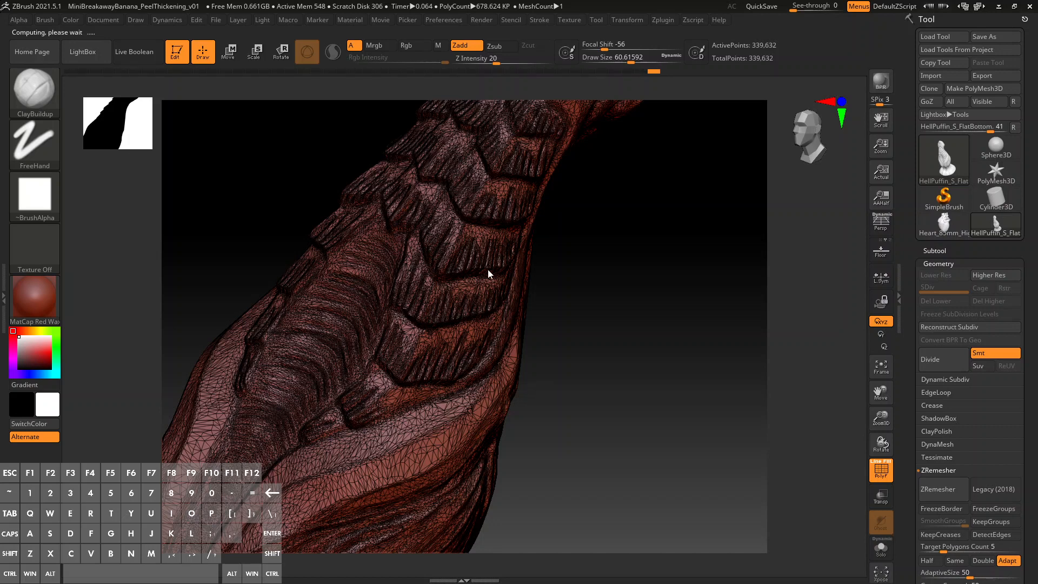
{"action": "left_click", "coordinate": [662, 20]}
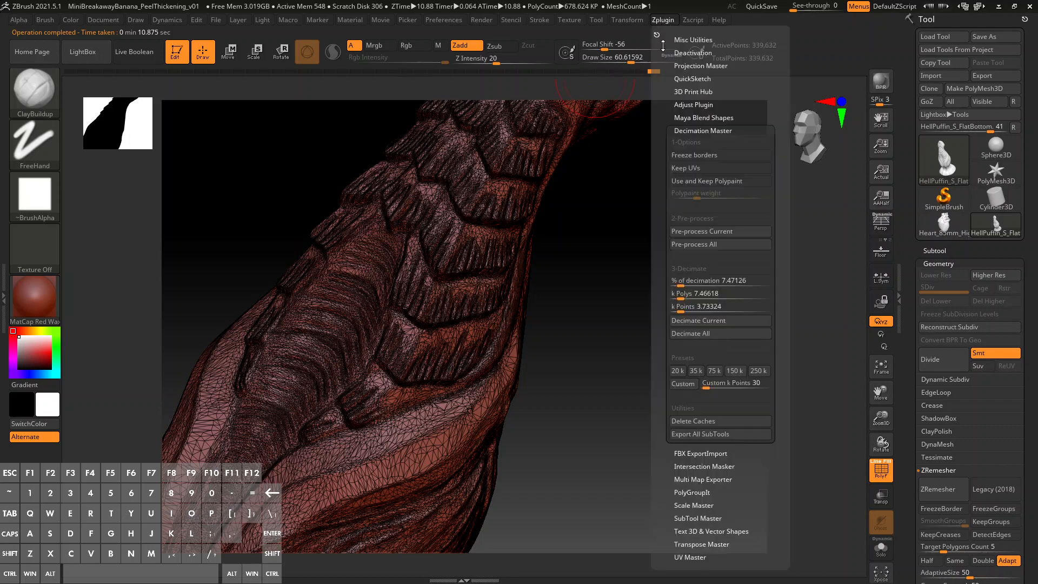
{"action": "left_click", "coordinate": [719, 321]}
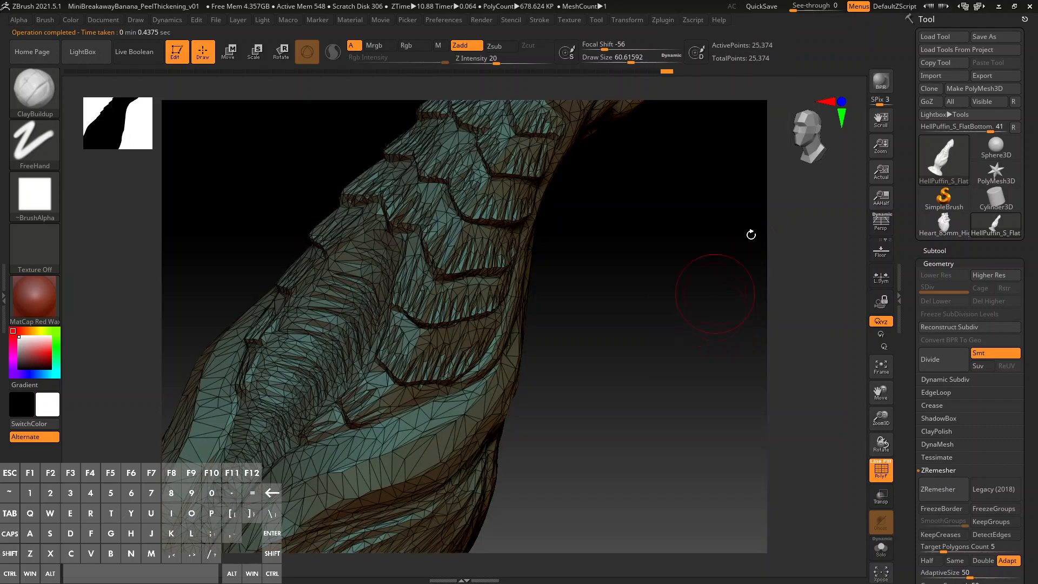
Export the decimated figure mesh as hellpufftemp
{"action": "left_click", "coordinate": [984, 76]}
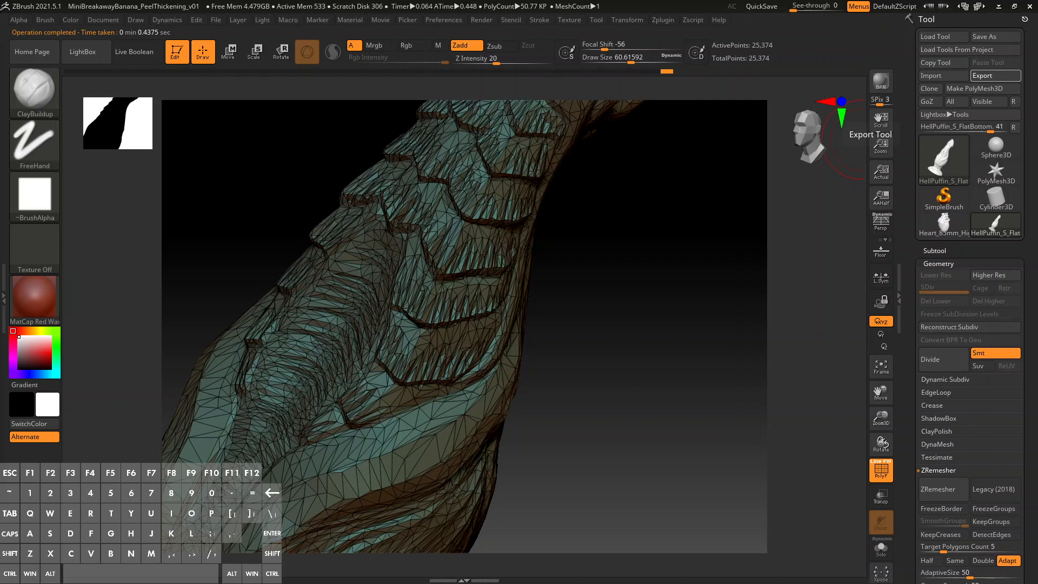
{"action": "type", "text": "hlpuftm"}
{"action": "key", "text": "BackSpace"}
{"action": "type", "text": "ufet"}
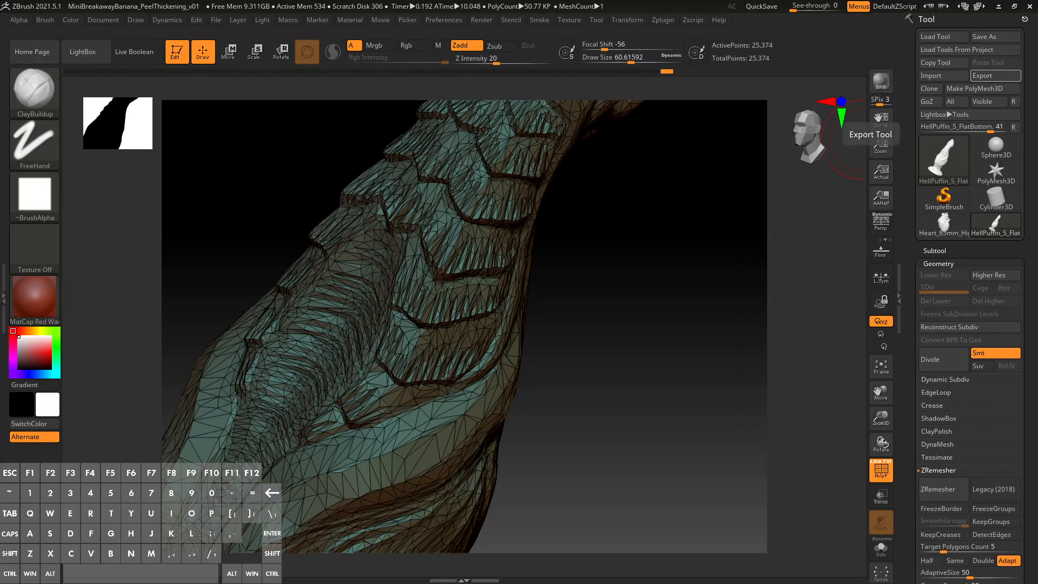
Switch back to Maya and replace the dense flat-bottomed figure mesh with the decimated hellpufftemp model from File Explorer
{"action": "left_click", "coordinate": [998, 5]}
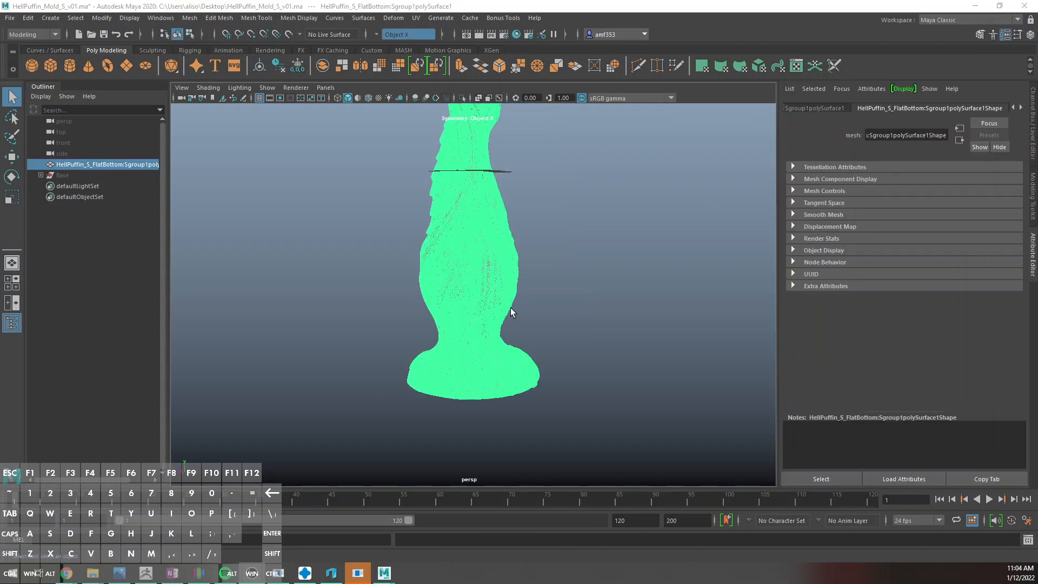
{"action": "key", "text": "Delete"}
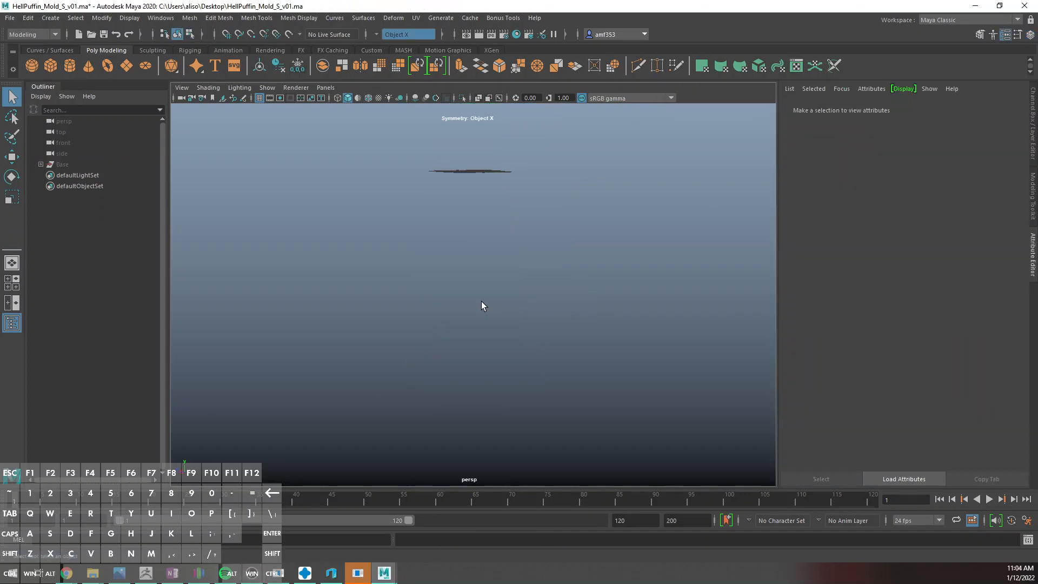
{"action": "left_click", "coordinate": [97, 572]}
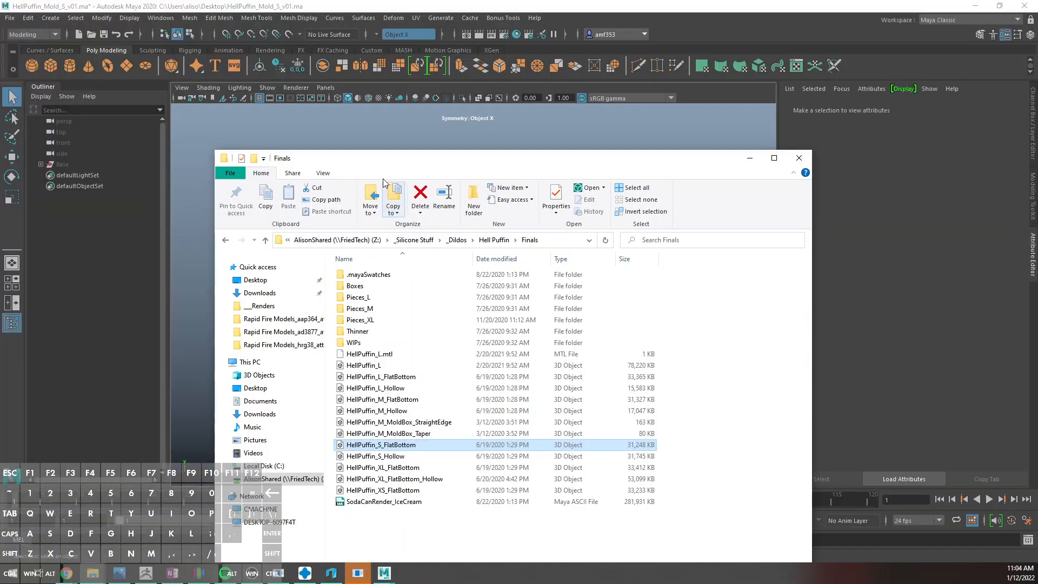
{"action": "left_click_drag", "start_coordinate": [380, 160], "coordinate": [0, 141]}
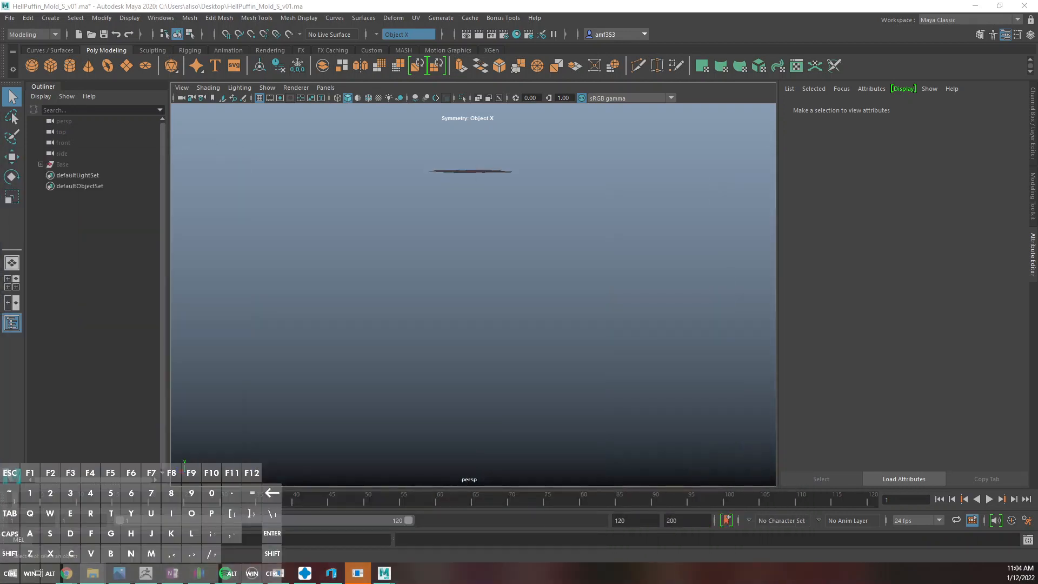
{"action": "left_click_drag", "start_coordinate": [713, 349], "coordinate": [568, 303]}
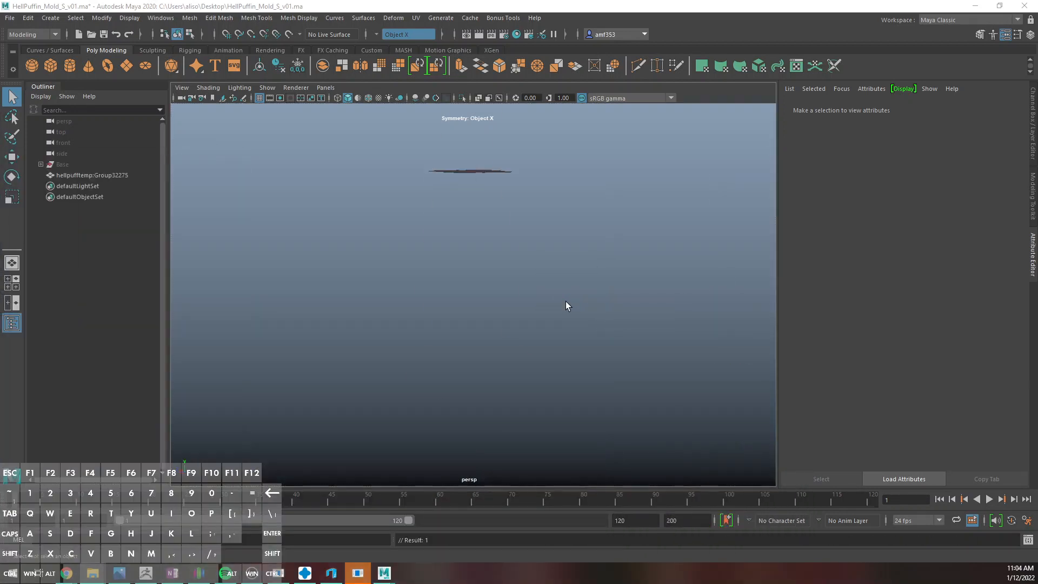
Duplicate the imported figure mesh and extrude the copy's faces outward with a Local Translate Z of 3.5
{"action": "left_click", "coordinate": [506, 268]}
{"action": "key", "text": "ctrl+d"}
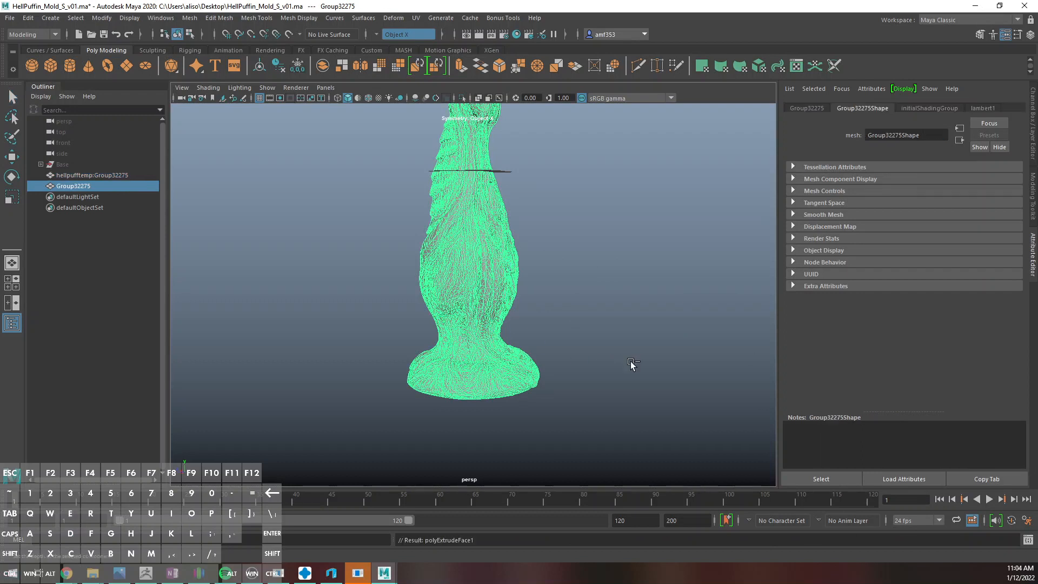
{"action": "key", "text": "ctrl+e"}
{"action": "left_click", "coordinate": [704, 316]}
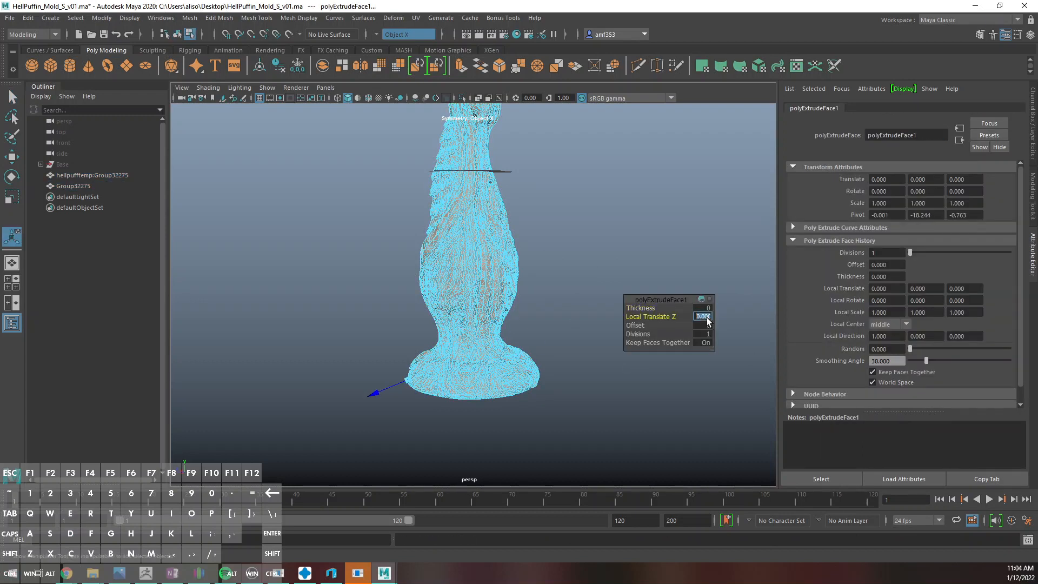
{"action": "type", "text": "3.5"}
{"action": "key", "text": "Return"}
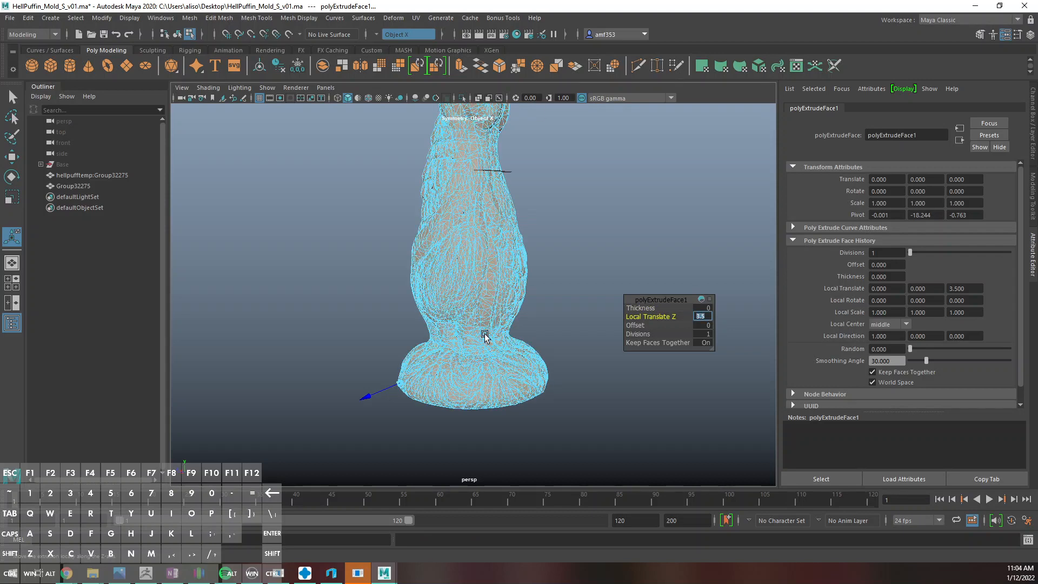
Try a Local Translate Z of 4 for the extrusion and set it back to 3.5
{"action": "type", "text": "4"}
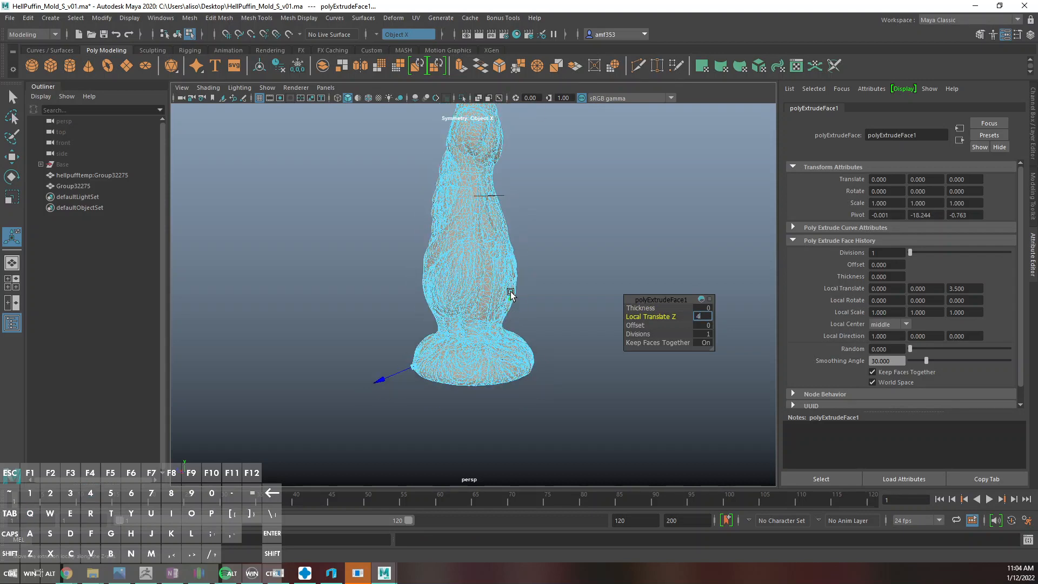
{"action": "key", "text": "Return"}
{"action": "right_click", "coordinate": [510, 304]}
{"action": "right_click_drag", "start_coordinate": [507, 304], "coordinate": [509, 276]}
{"action": "left_click", "coordinate": [705, 319]}
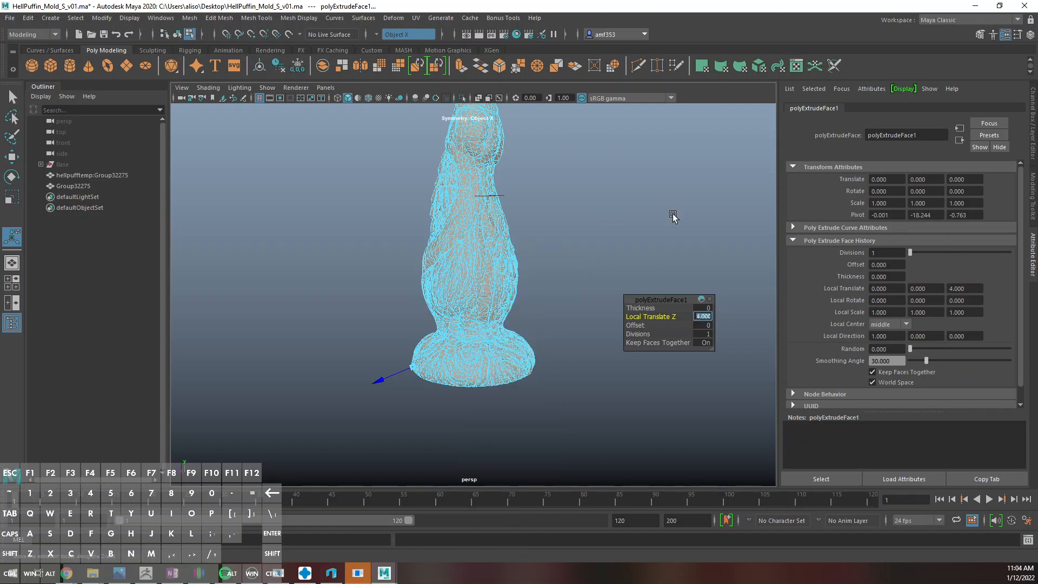
{"action": "type", "text": "3.5"}
{"action": "key", "text": "Return"}
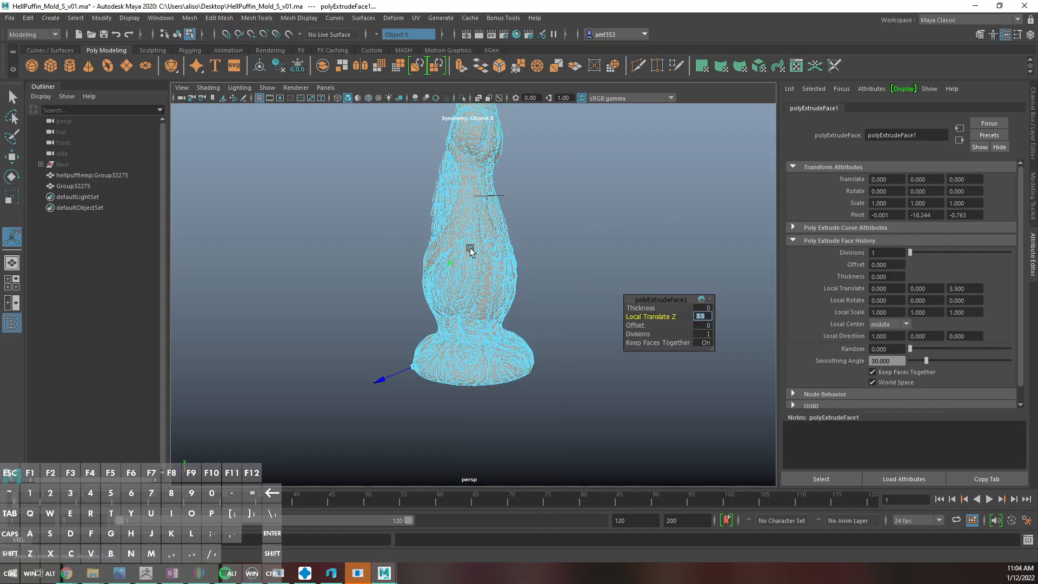
Put the extruded duplicate in face mode, display it in wireframe, and clear its face selection
{"action": "right_click_drag", "start_coordinate": [470, 249], "coordinate": [471, 272]}
{"action": "key", "text": "4"}
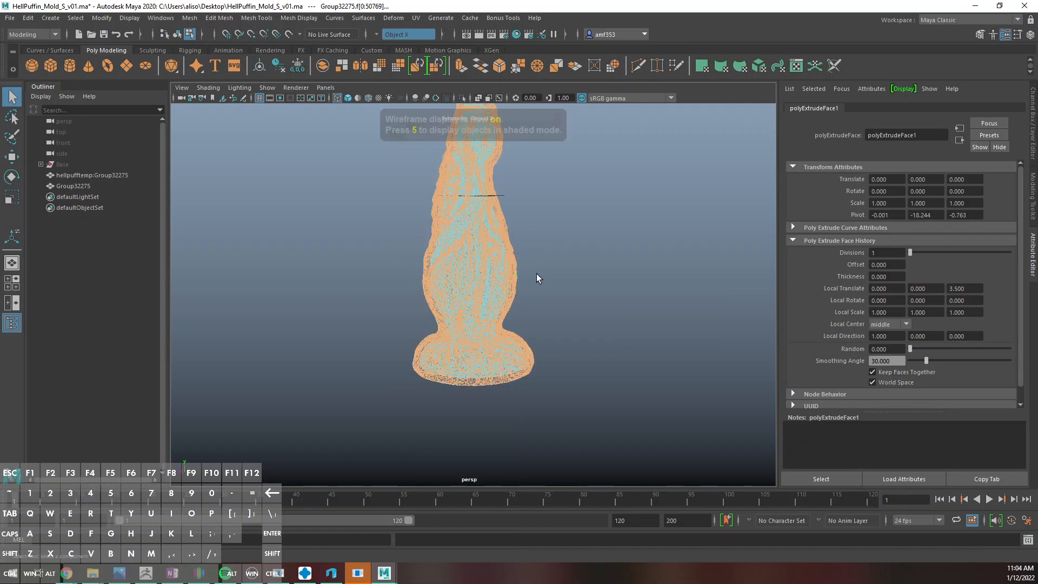
{"action": "middle_click_drag", "start_coordinate": [537, 274], "coordinate": [571, 346], "text": "alt"}
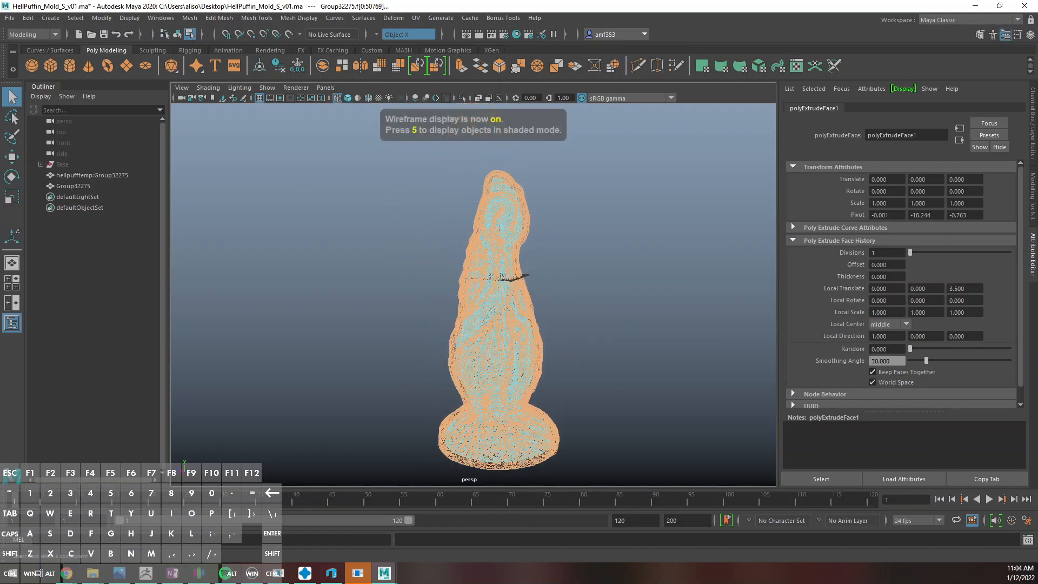
{"action": "left_click_drag", "start_coordinate": [409, 144], "coordinate": [639, 535]}
{"action": "left_click", "coordinate": [618, 406]}
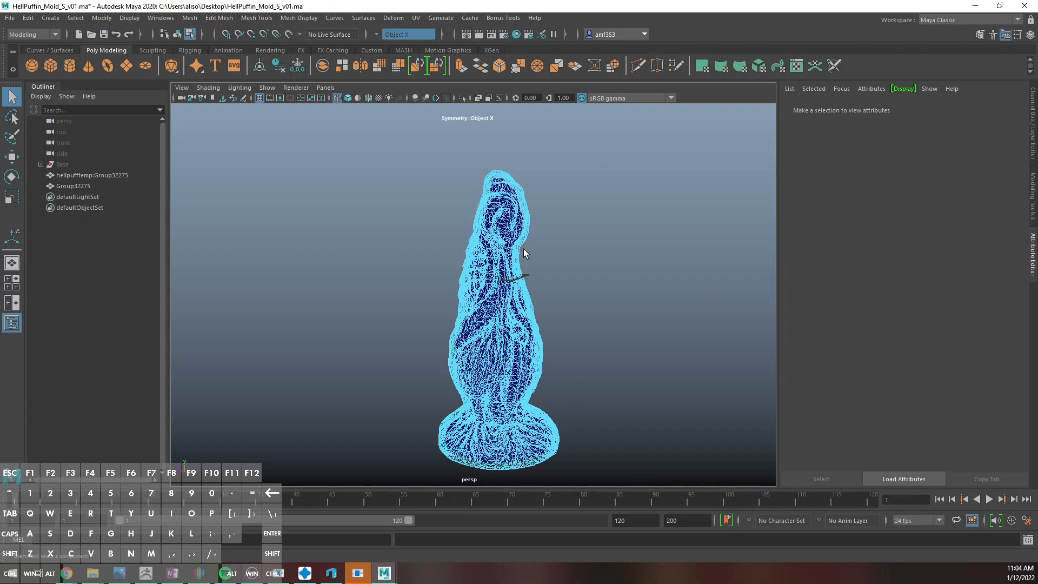
Return the extruded shell to object mode and check its spacing around the figure in wireframe
{"action": "right_click_drag", "start_coordinate": [523, 252], "coordinate": [523, 315]}
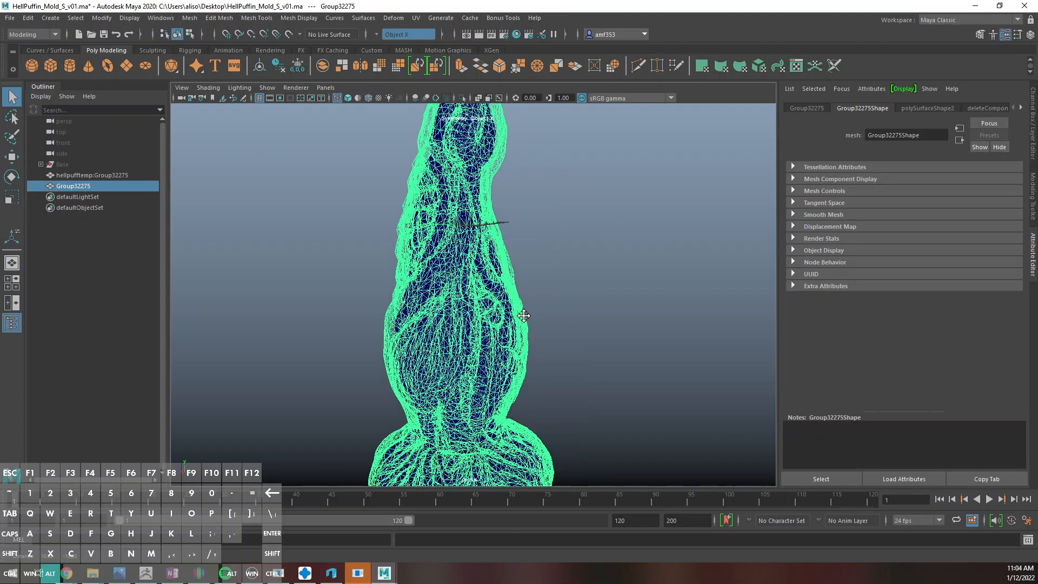
{"action": "middle_click_drag", "start_coordinate": [524, 316], "coordinate": [517, 314], "text": "alt"}
{"action": "middle_click_drag", "start_coordinate": [518, 237], "coordinate": [559, 273], "text": "alt"}
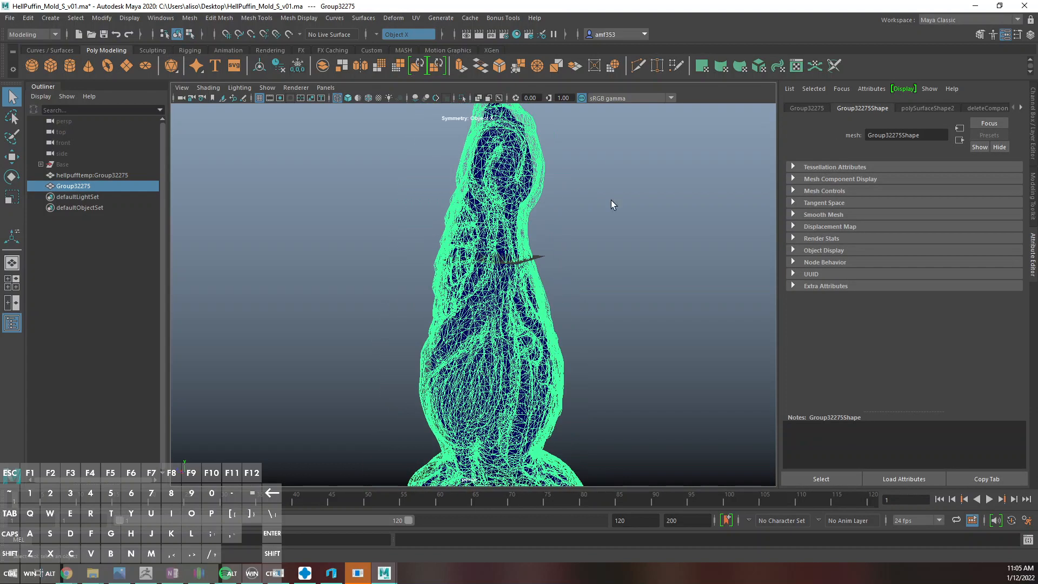
{"action": "right_click_drag", "start_coordinate": [611, 204], "coordinate": [542, 273], "text": "alt"}
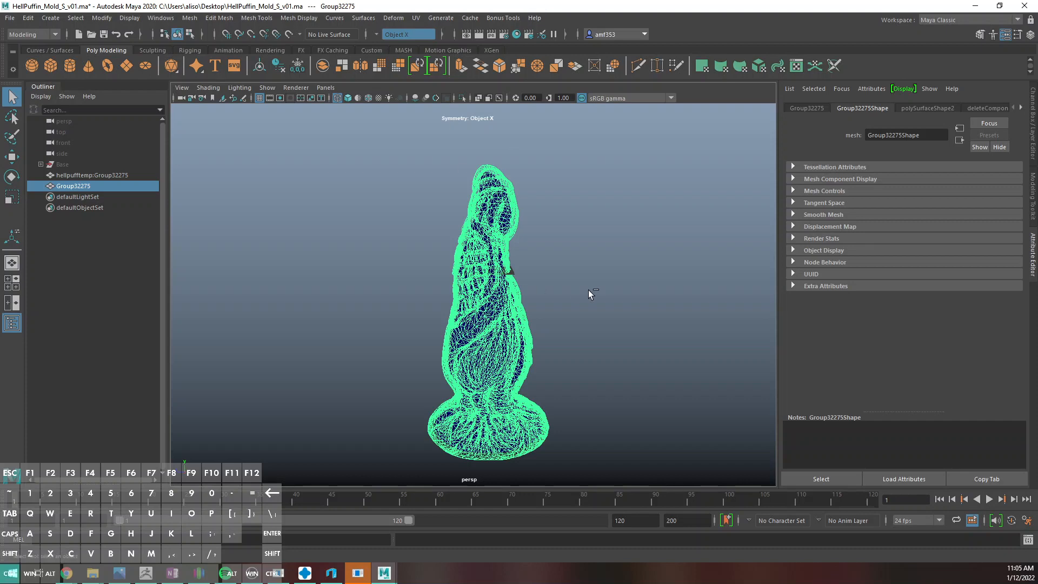
Duplicate the shell, extrude the copy's faces with a Local Translate Z of 2.4, and keep only the outer layer
{"action": "key", "text": "ctrl+d"}
{"action": "key", "text": "ctrl+e"}
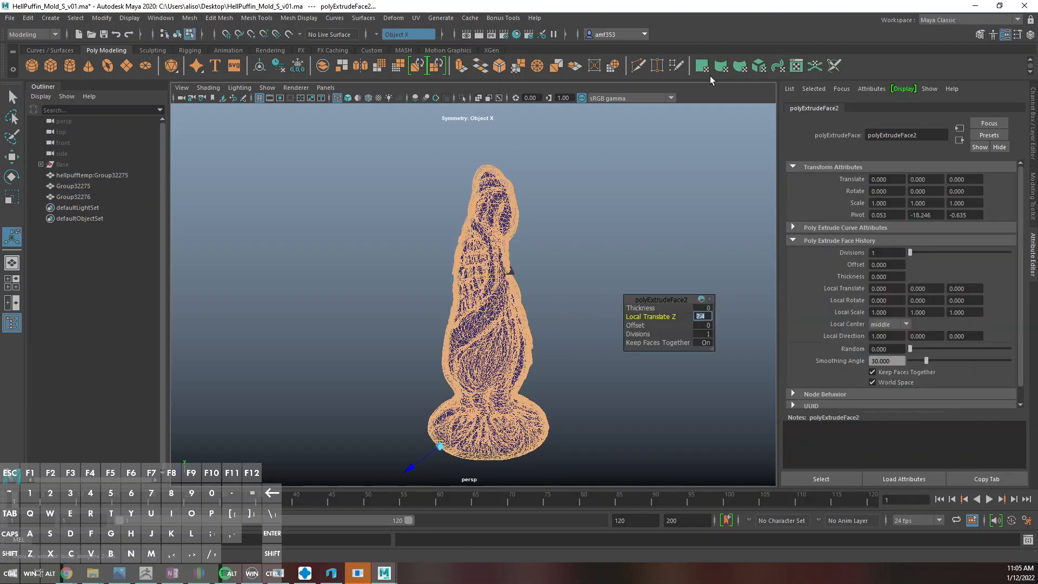
{"action": "key", "text": "Return"}
{"action": "left_click_drag", "start_coordinate": [385, 136], "coordinate": [512, 271], "text": "shift"}
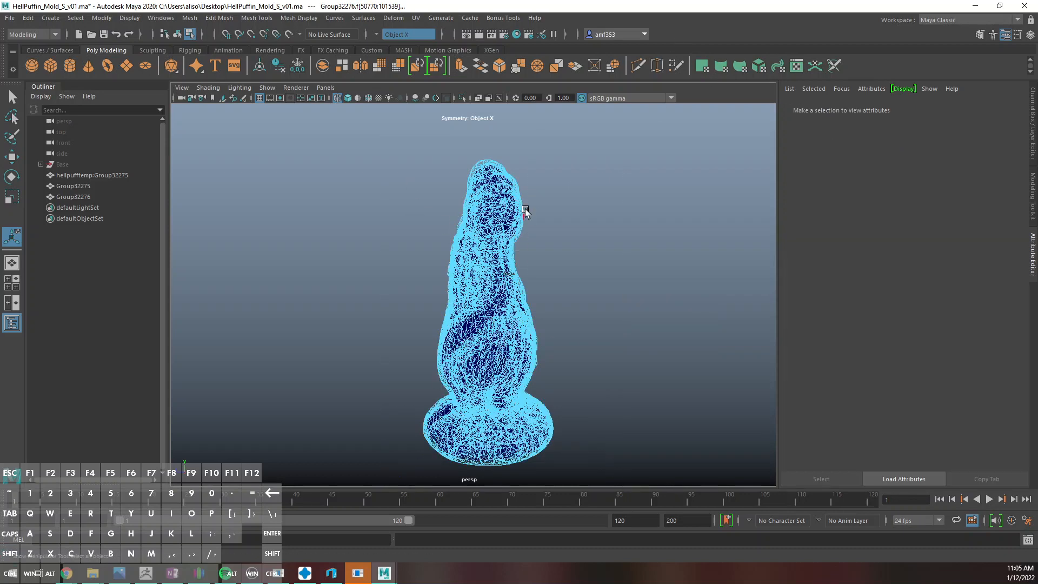
{"action": "right_click_drag", "start_coordinate": [525, 212], "coordinate": [549, 204]}
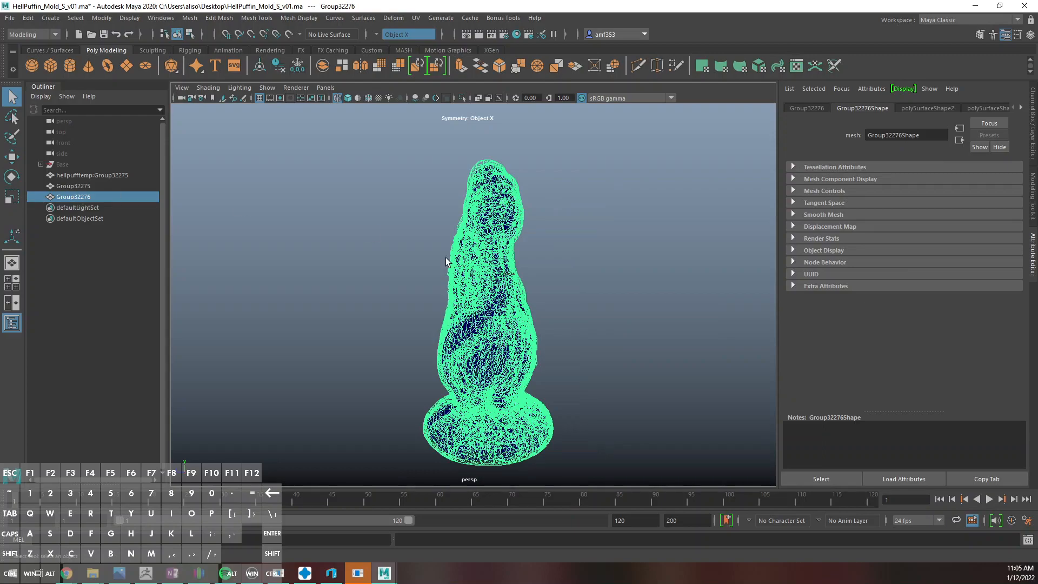
Inspect the second extruded shell in shaded display and delete it
{"action": "key", "text": "5"}
{"action": "right_click_drag", "start_coordinate": [464, 267], "coordinate": [530, 277], "text": "alt"}
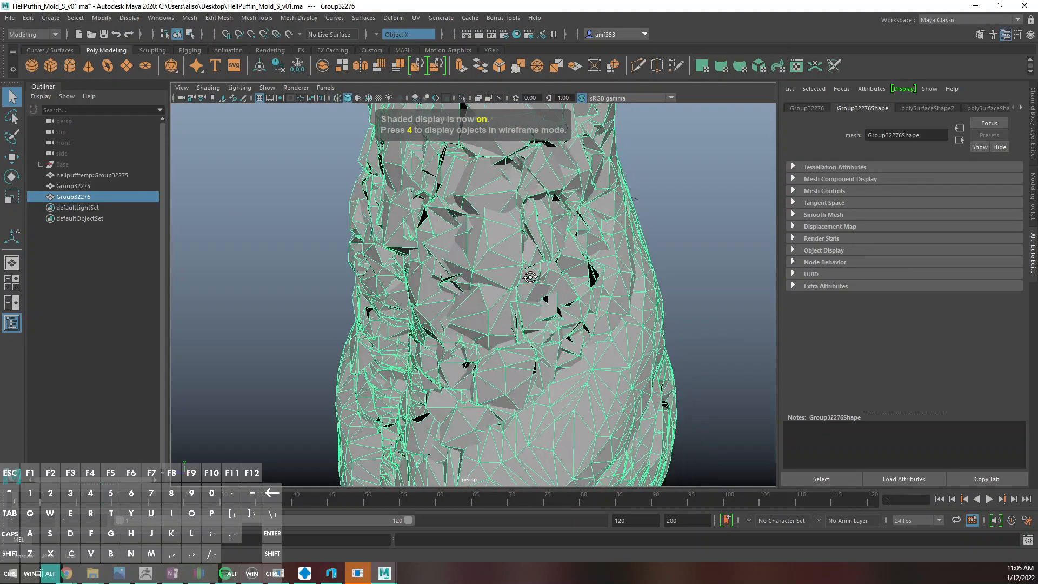
{"action": "left_click_drag", "start_coordinate": [530, 277], "coordinate": [505, 328], "text": "alt"}
{"action": "scroll", "coordinate": [575, 336], "scroll_direction": "down", "scroll_amount": 3}
{"action": "key", "text": "Delete"}
Select the remaining shell mesh and export the selection as hellpufftemp
{"action": "left_click", "coordinate": [502, 276]}
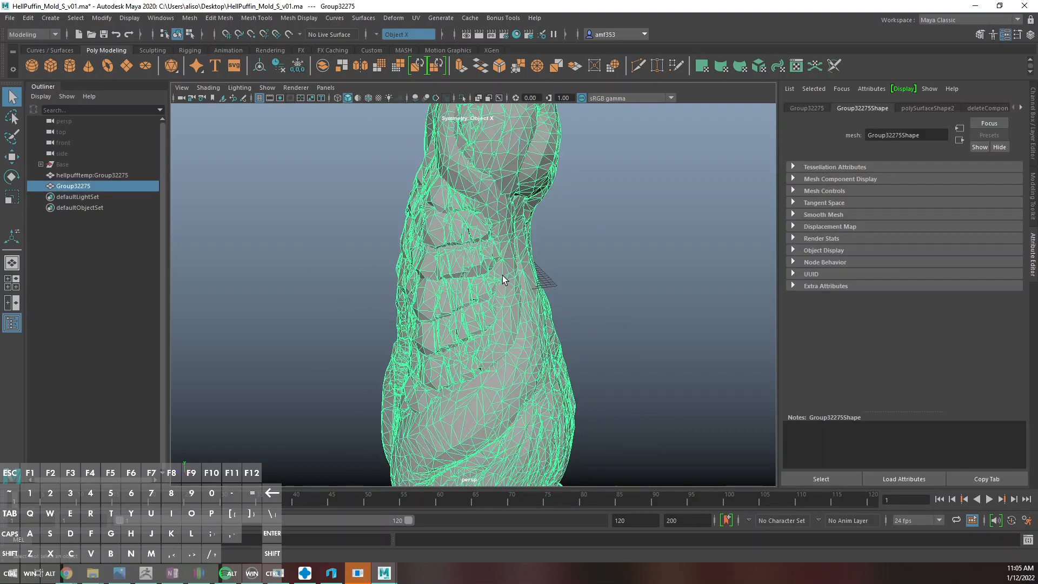
{"action": "left_click", "coordinate": [10, 18]}
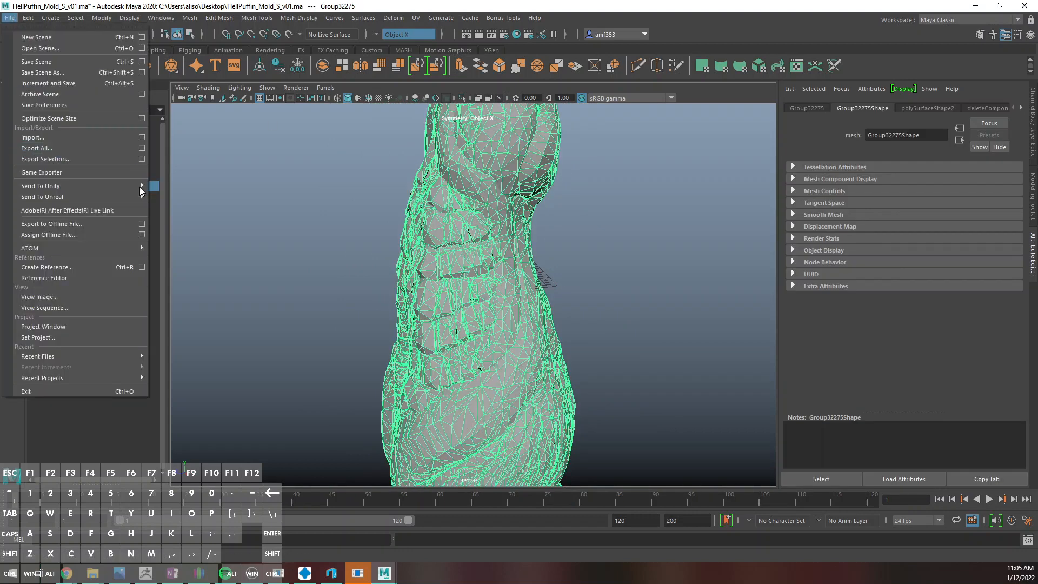
{"action": "left_click", "coordinate": [682, 282]}
{"action": "scroll", "coordinate": [426, 268], "scroll_direction": "up", "scroll_amount": 3}
{"action": "left_click", "coordinate": [479, 280]}
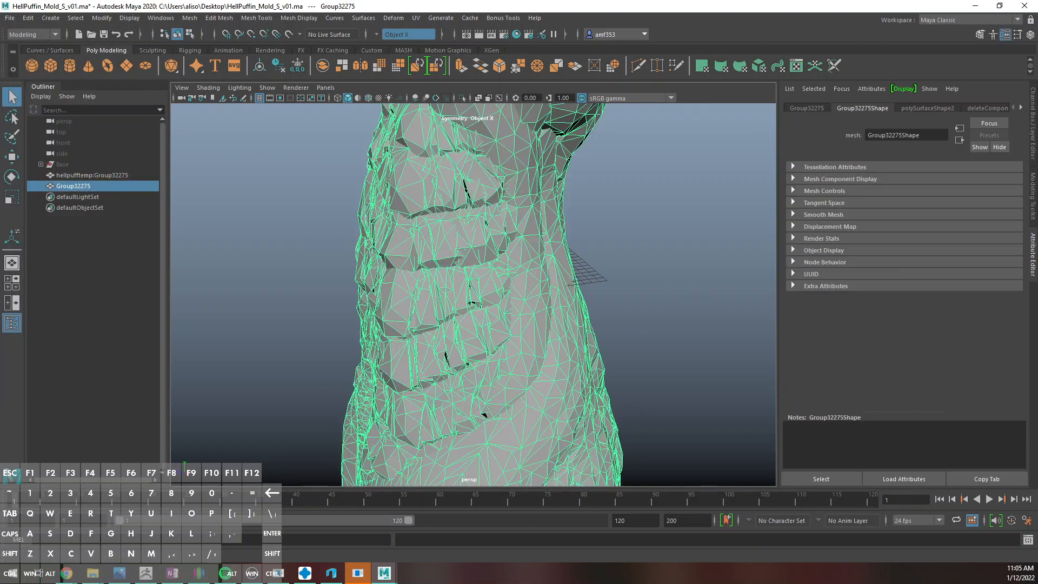
{"action": "left_click", "coordinate": [10, 18]}
{"action": "left_click", "coordinate": [60, 159]}
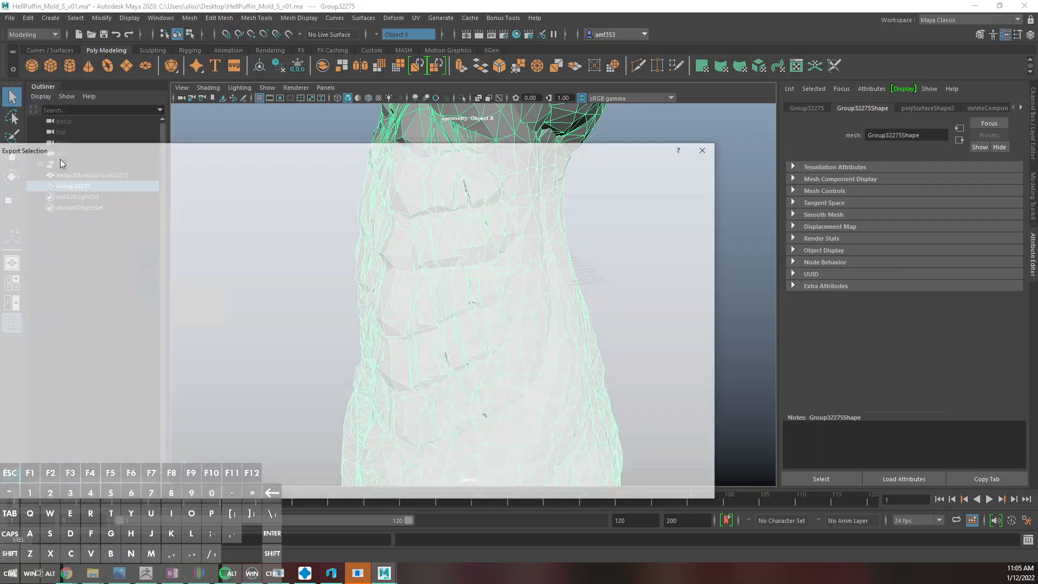
{"action": "left_click_drag", "start_coordinate": [61, 152], "coordinate": [0, 142]}
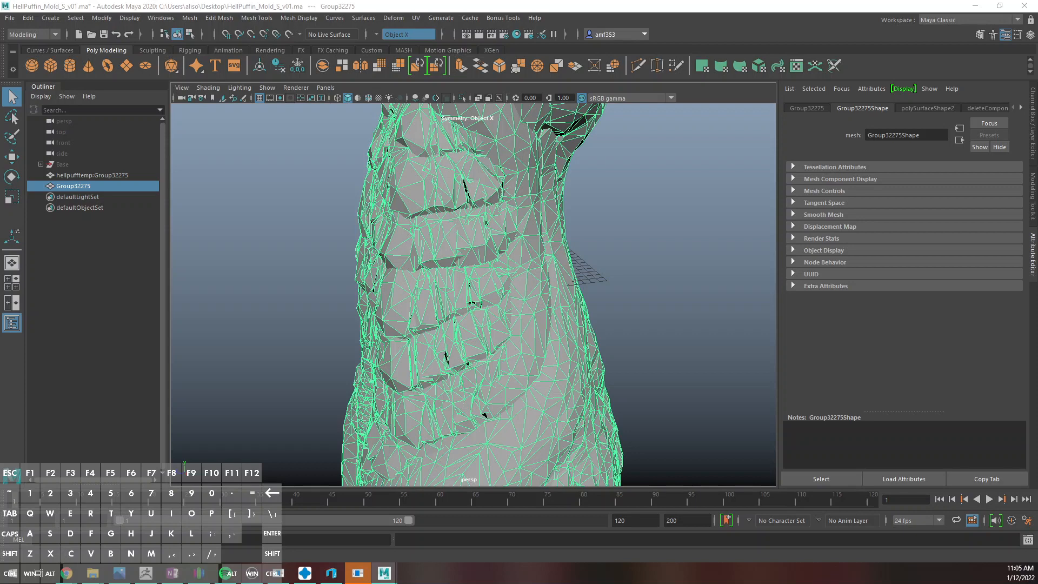
{"action": "type", "text": "ellpu"}
Switch to ZBrush and remesh the exported hellpufftemp shell with DynaMesh at resolution 128
{"action": "left_click", "coordinate": [146, 572]}
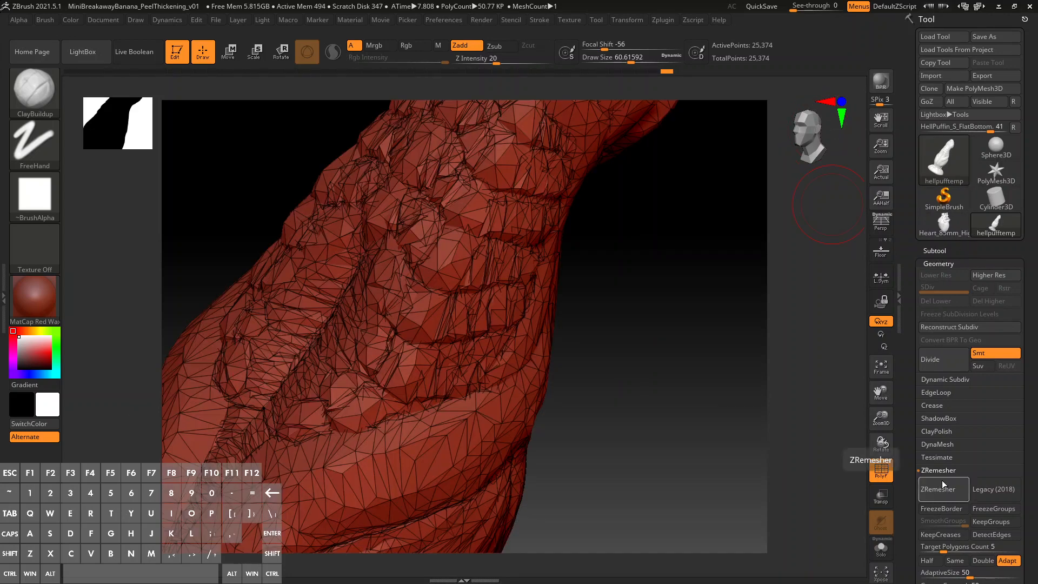
{"action": "left_click", "coordinate": [941, 445]}
{"action": "left_click", "coordinate": [942, 462]}
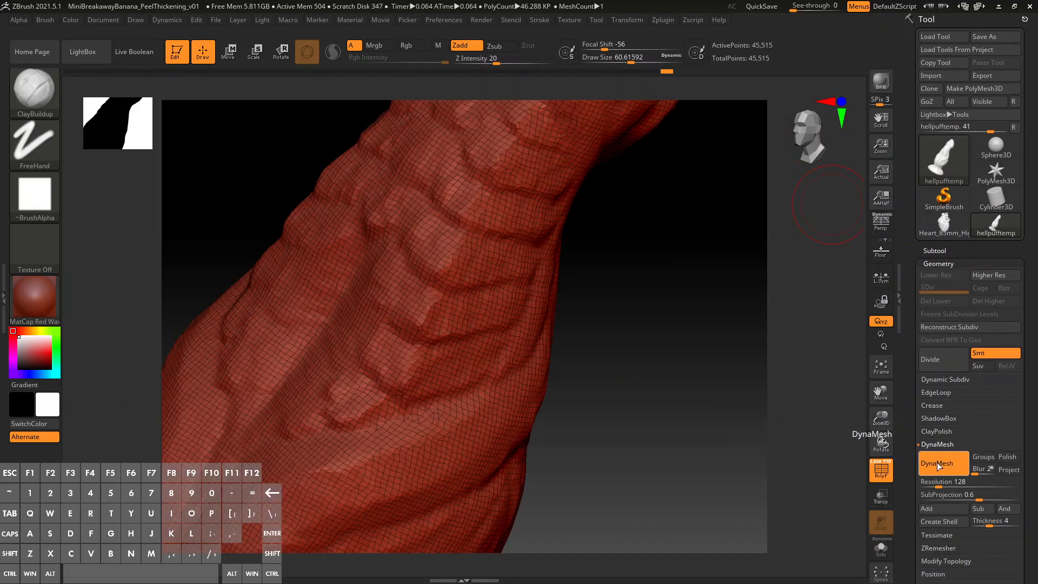
Pre-process the remeshed shell with Decimation Master and decimate it
{"action": "right_click_drag", "start_coordinate": [652, 315], "coordinate": [538, 323], "text": "ctrl"}
{"action": "left_click", "coordinate": [670, 21]}
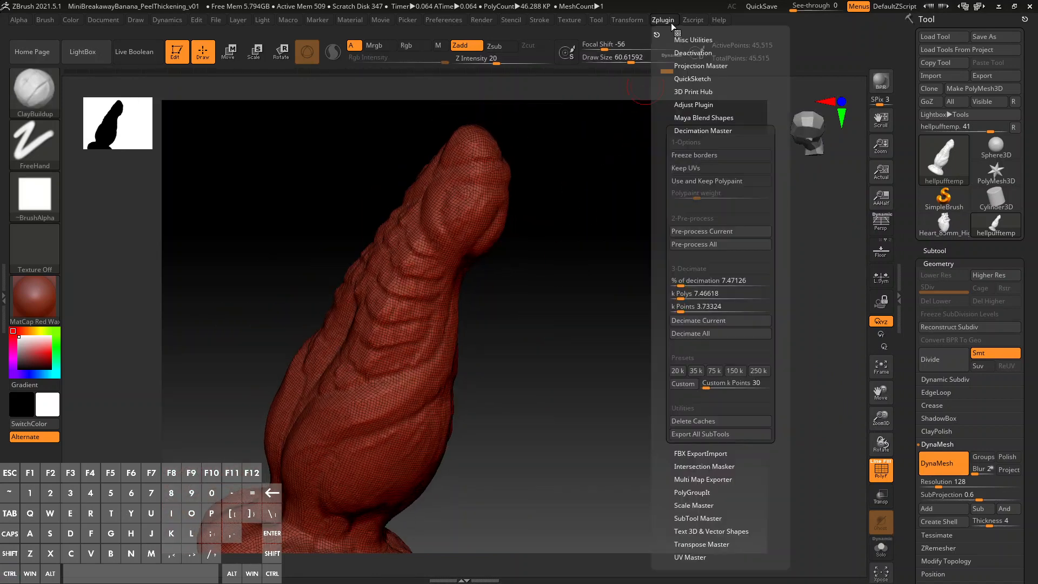
{"action": "left_click", "coordinate": [718, 232]}
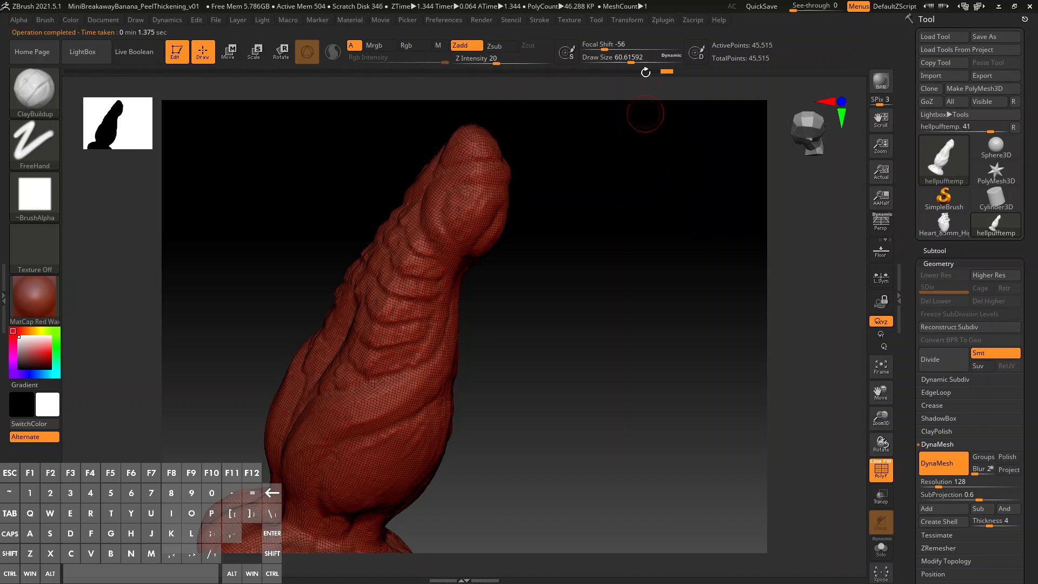
{"action": "left_click", "coordinate": [657, 20]}
{"action": "left_click", "coordinate": [713, 320]}
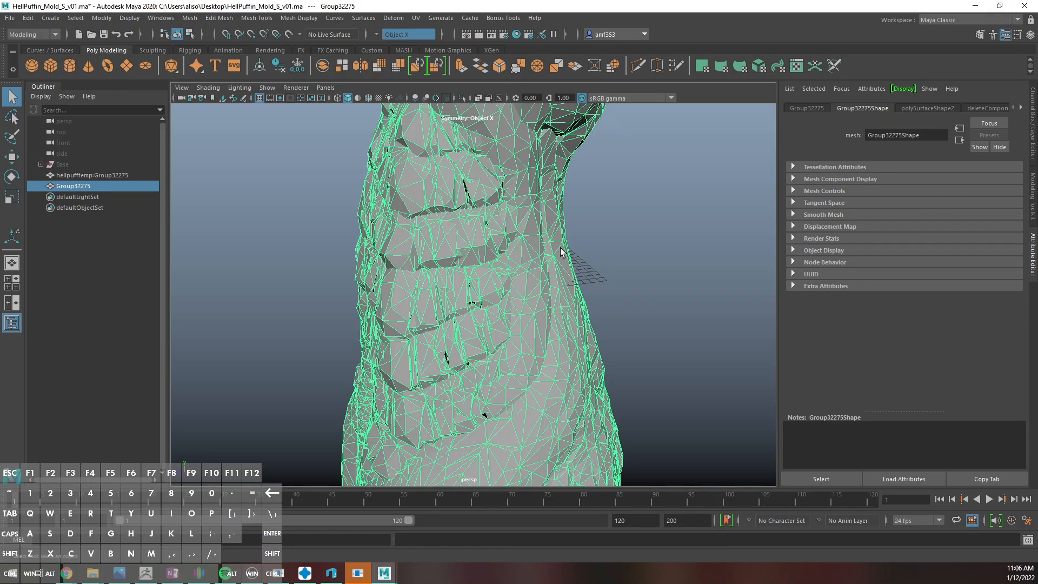
Switch back to Maya and replace the rough shell with the decimated hellpufftemp model from File Explorer
{"action": "key", "text": "Delete"}
{"action": "mouse_move", "coordinate": [105, 580]}
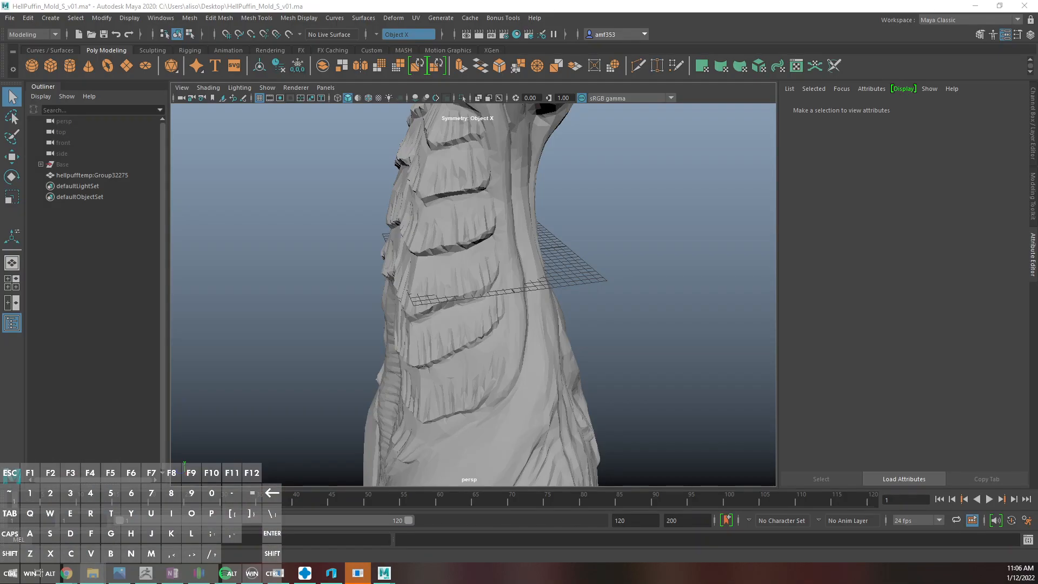
{"action": "left_click_drag", "start_coordinate": [335, 211], "coordinate": [617, 221]}
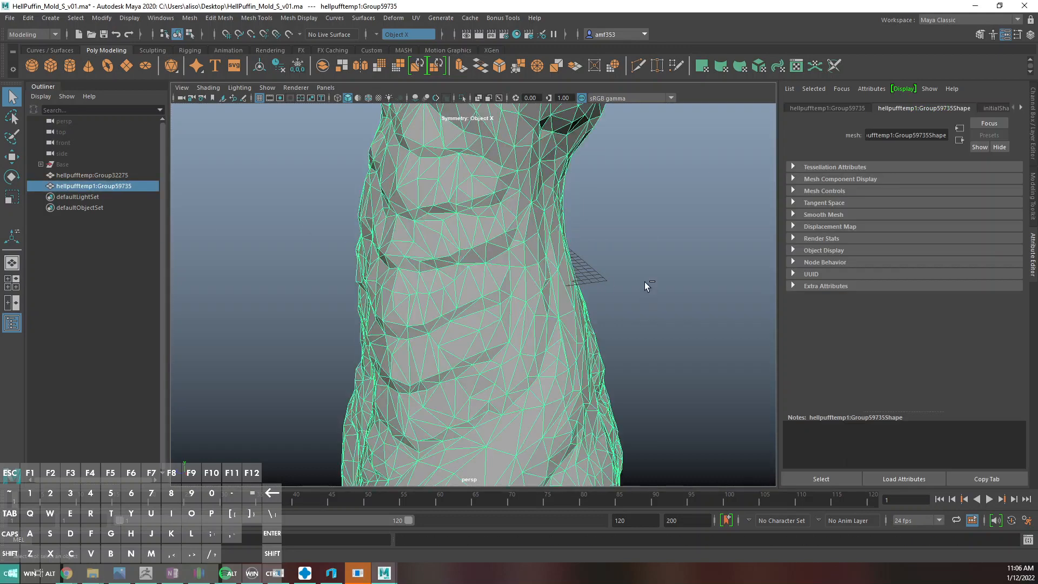
Duplicate the imported shell and extrude the copy's faces with a Local Translate Z of 2.4
{"action": "key", "text": "ctrl+e"}
{"action": "left_click", "coordinate": [706, 317]}
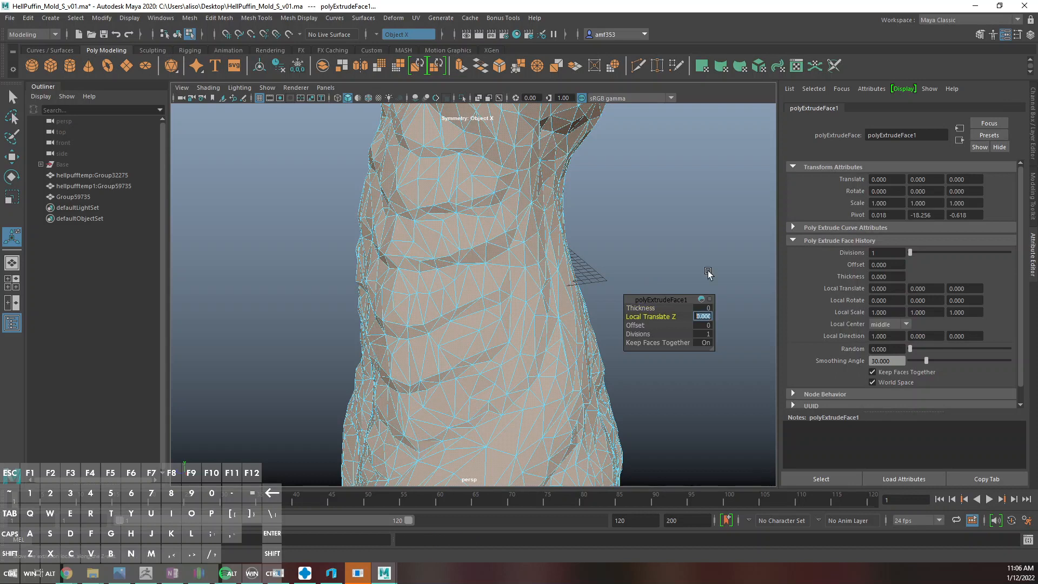
{"action": "type", "text": "2.4"}
{"action": "key", "text": "Return"}
{"action": "scroll", "coordinate": [510, 241], "scroll_direction": "down", "scroll_amount": 5}
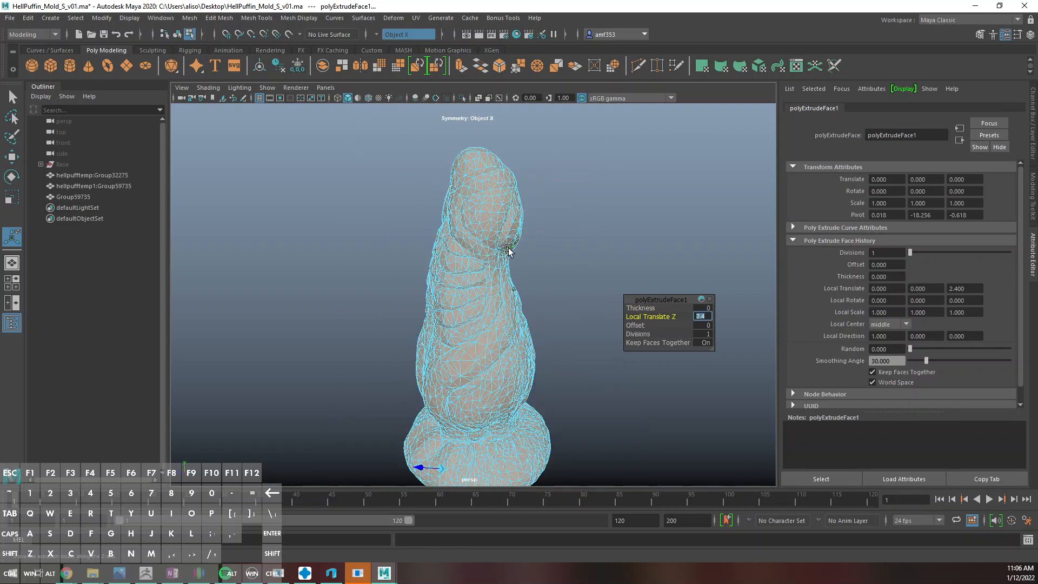
In wireframe display, invert the copy's face selection, delete the inner faces, and return to object mode
{"action": "key", "text": "q"}
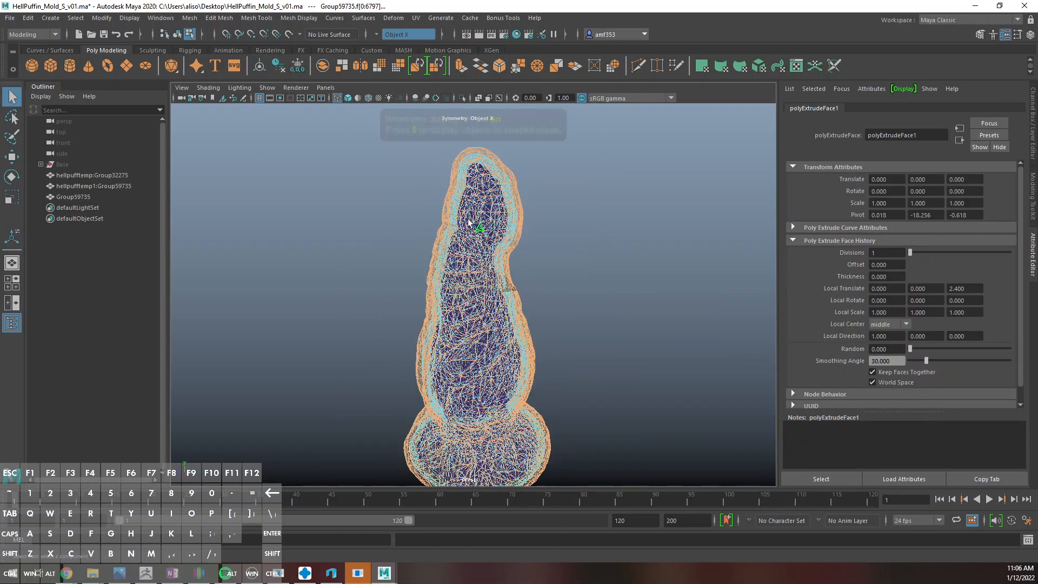
{"action": "key", "text": "4"}
{"action": "scroll", "coordinate": [401, 208], "scroll_direction": "down", "scroll_amount": 3, "text": "shift"}
{"action": "left_click_drag", "start_coordinate": [351, 173], "coordinate": [626, 572], "text": "shift"}
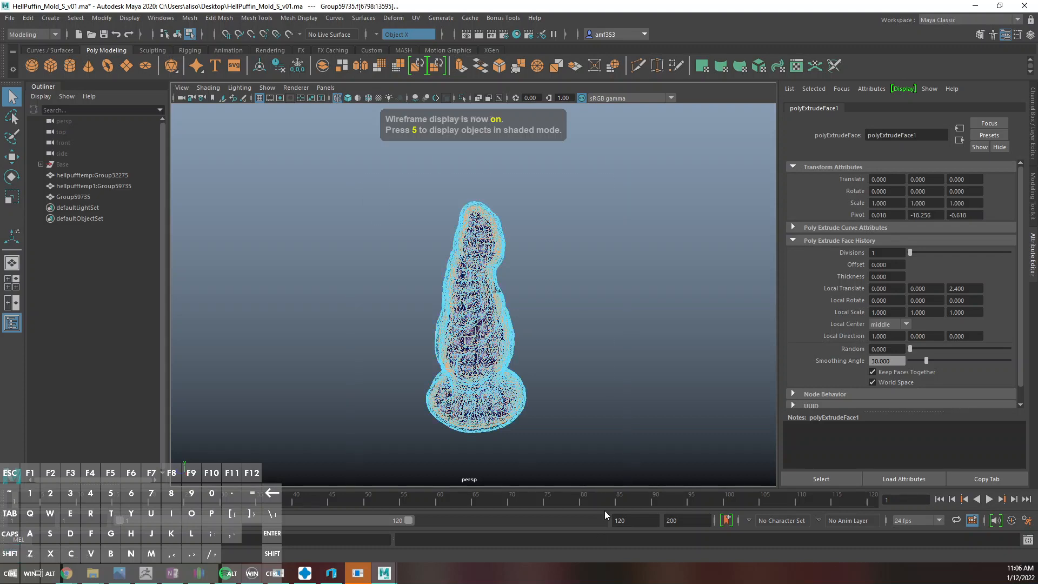
{"action": "right_click_drag", "start_coordinate": [508, 283], "coordinate": [559, 232]}
Check the new outer shell in shaded display and export it as hellpufftemp
{"action": "scroll", "coordinate": [523, 251], "scroll_direction": "up", "scroll_amount": 5}
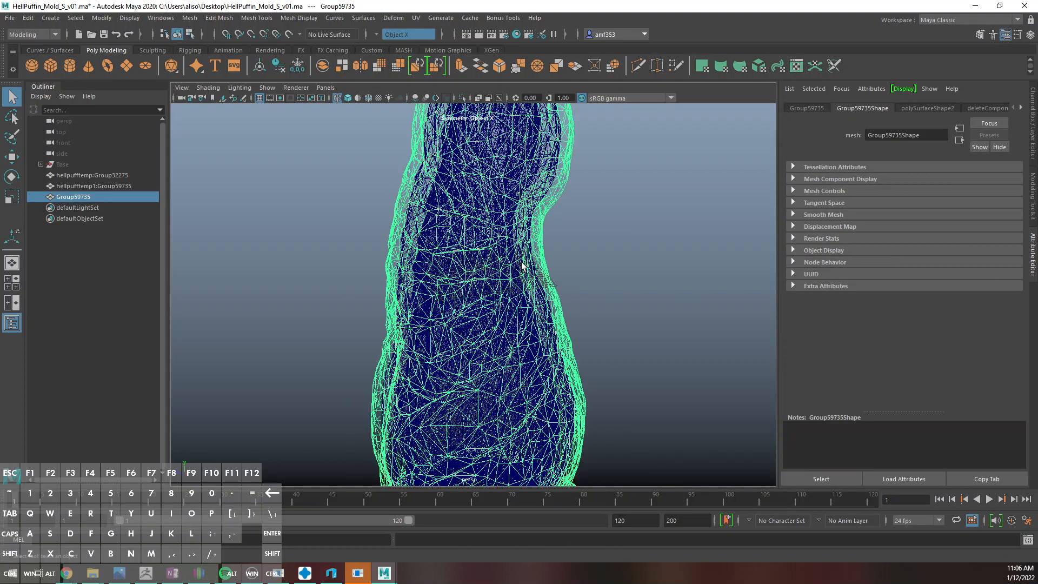
{"action": "key", "text": "5"}
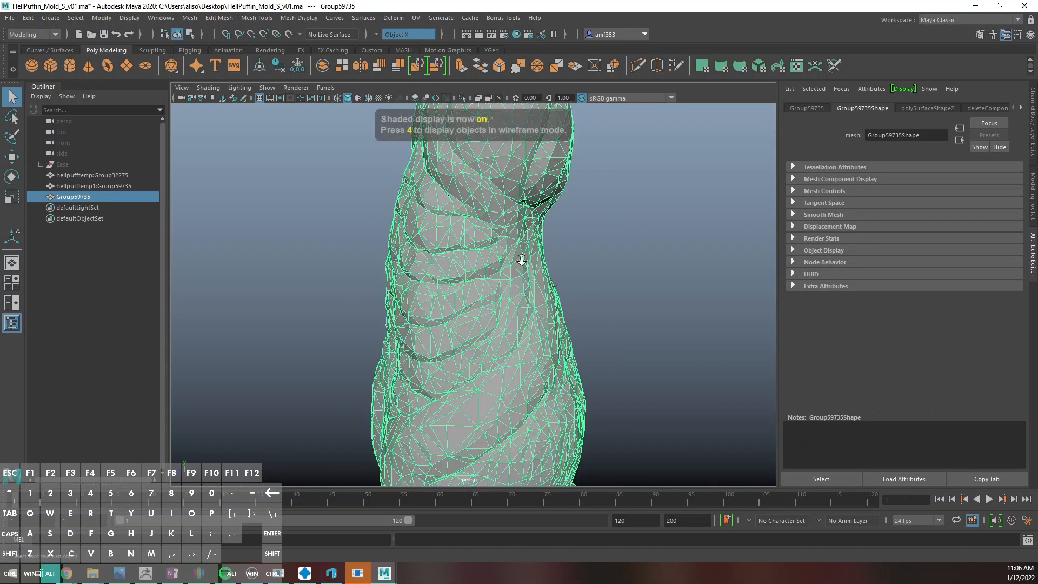
{"action": "mouse_move", "coordinate": [522, 268]}
{"action": "left_mouse_down", "text": "alt"}
{"action": "mouse_move", "coordinate": [537, 255]}
{"action": "mouse_move", "coordinate": [608, 248]}
{"action": "left_mouse_up", "text": "alt"}
{"action": "scroll", "coordinate": [566, 293], "scroll_direction": "up", "scroll_amount": 2, "text": "alt"}
{"action": "middle_click_drag", "start_coordinate": [545, 312], "coordinate": [582, 222], "text": "alt"}
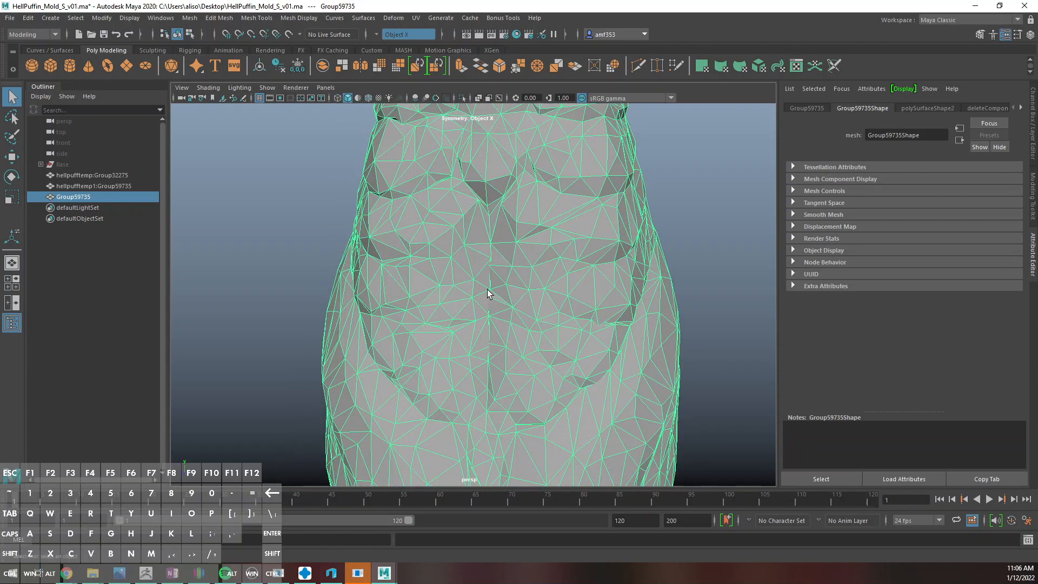
{"action": "left_click", "coordinate": [9, 18]}
{"action": "left_click", "coordinate": [52, 161]}
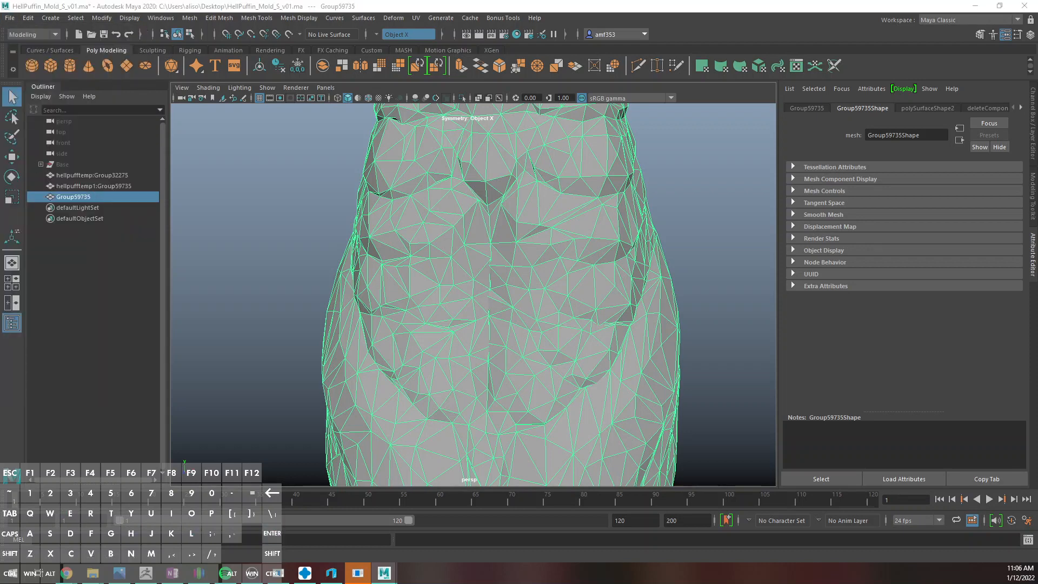
Switch to ZBrush, remesh the newly exported outer shell with DynaMesh at resolution 128, and pre-process and decimate it
{"action": "left_click", "coordinate": [145, 573]}
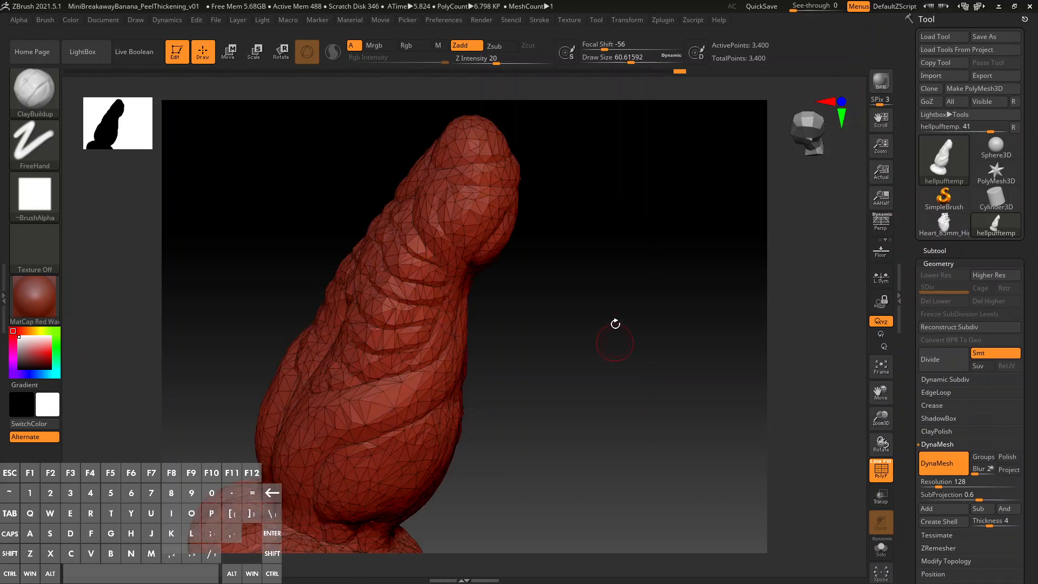
{"action": "left_click", "coordinate": [947, 469]}
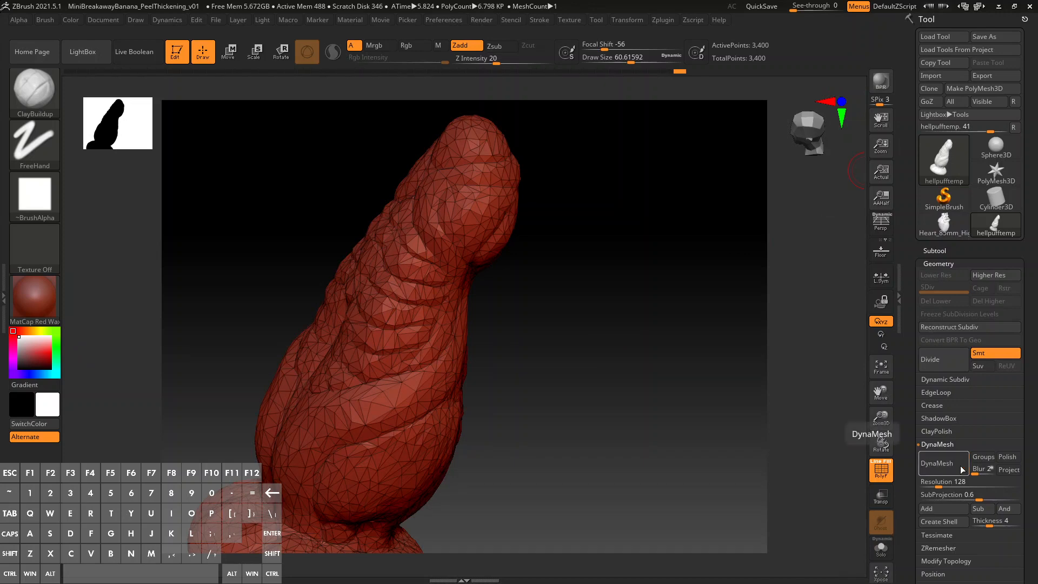
{"action": "left_click", "coordinate": [670, 20]}
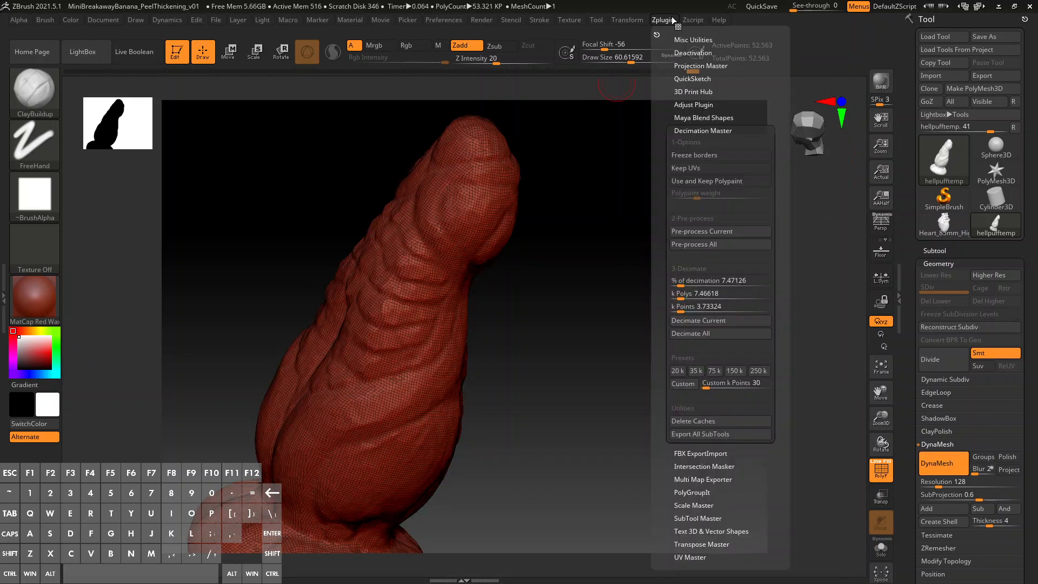
{"action": "left_click", "coordinate": [714, 233]}
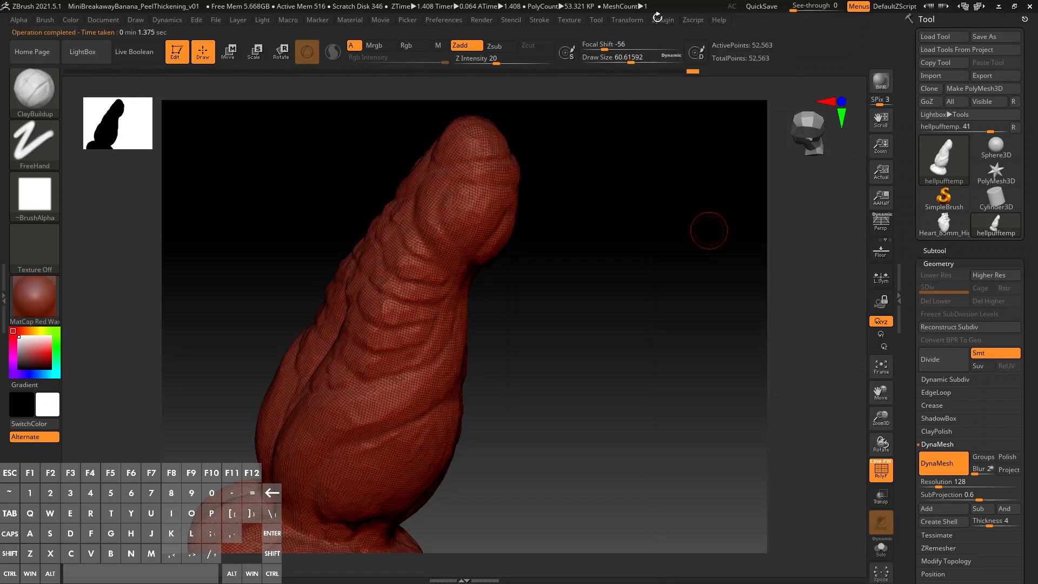
{"action": "left_click", "coordinate": [661, 20]}
{"action": "left_click", "coordinate": [698, 323]}
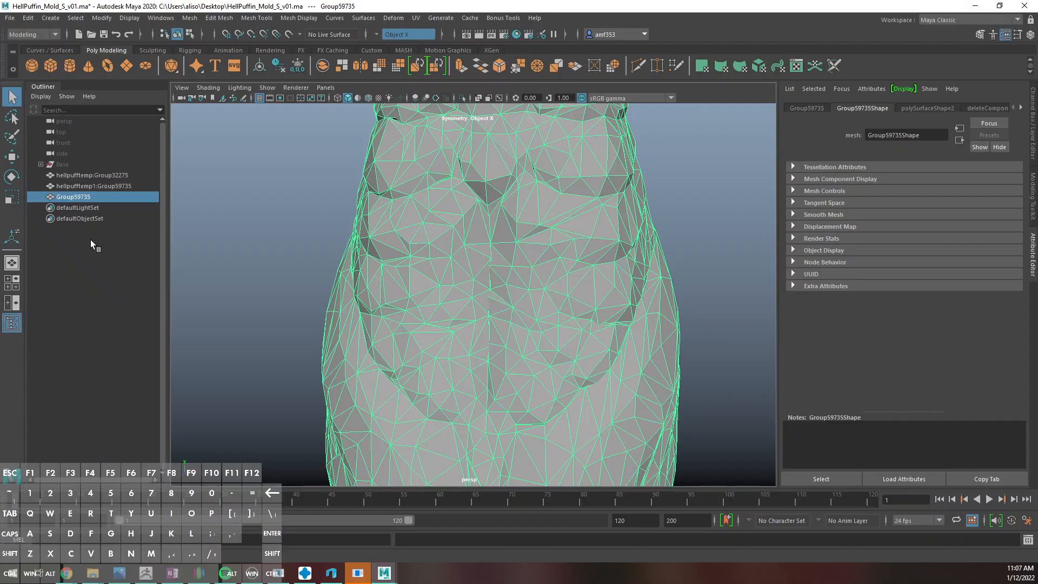
Switch back to Maya, replace the extruded outer shell with its decimated hellpufftemp version, and display the scene in wireframe
{"action": "key", "text": "Delete"}
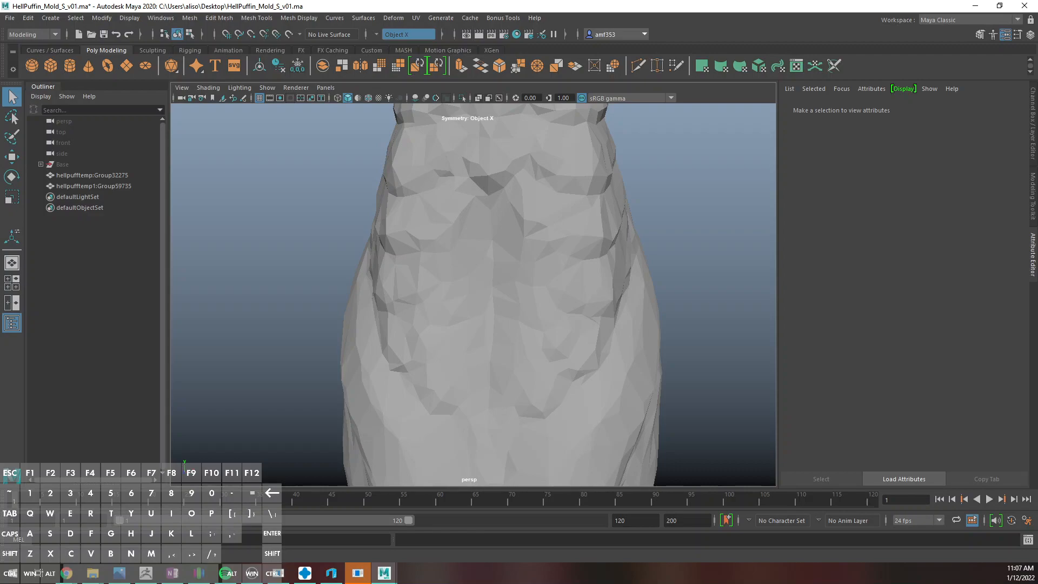
{"action": "left_click_drag", "start_coordinate": [344, 222], "coordinate": [562, 171]}
{"action": "key", "text": "4"}
Compare the three nested shells in wireframe, then group the outermost shell and name the group Outside
{"action": "scroll", "coordinate": [551, 194], "scroll_direction": "down", "scroll_amount": 3}
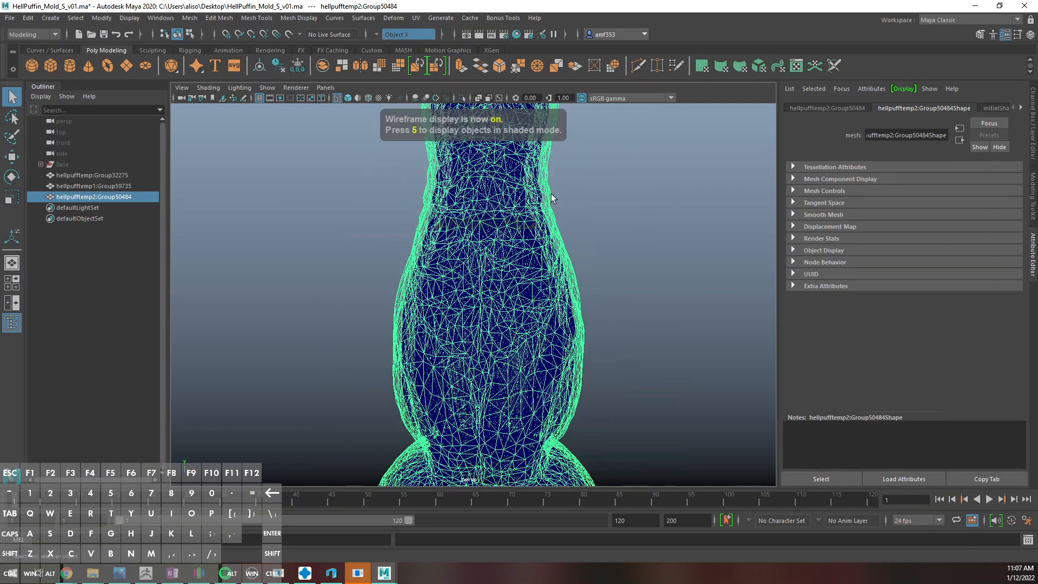
{"action": "scroll", "coordinate": [551, 193], "scroll_direction": "up", "scroll_amount": 2}
{"action": "left_click", "coordinate": [88, 187]}
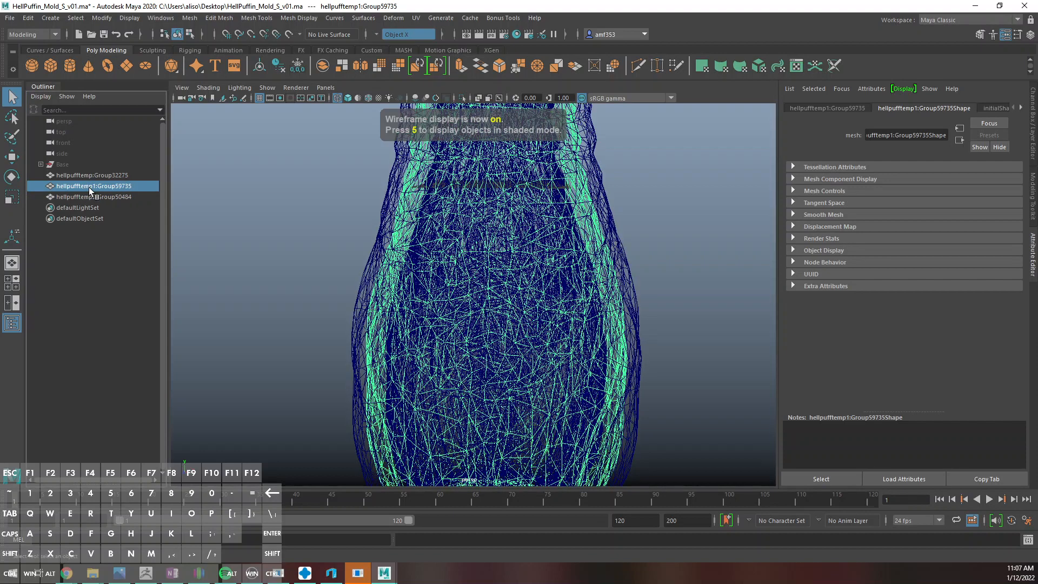
{"action": "left_click", "coordinate": [104, 174]}
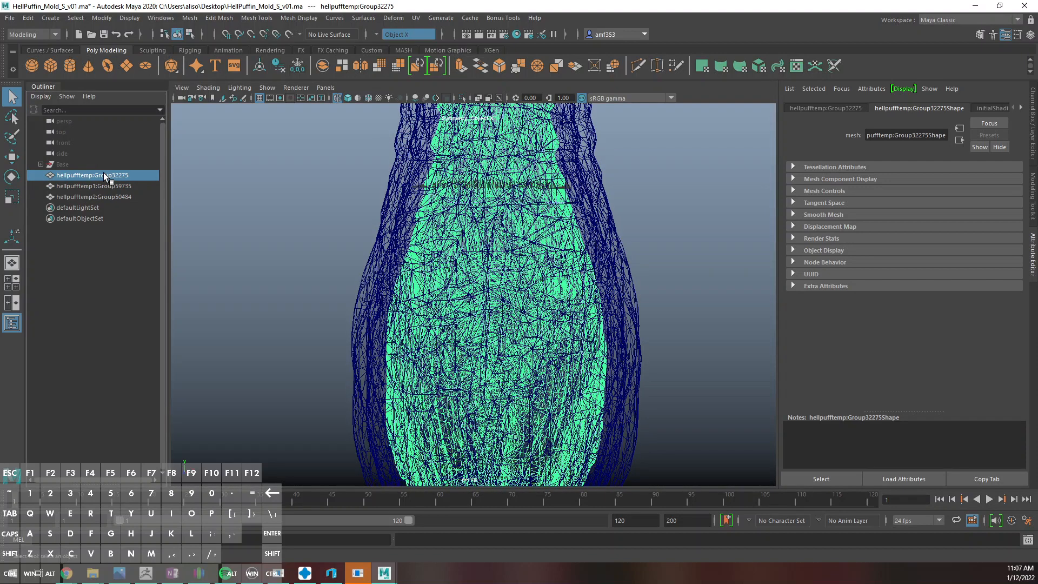
{"action": "left_click", "coordinate": [108, 197]}
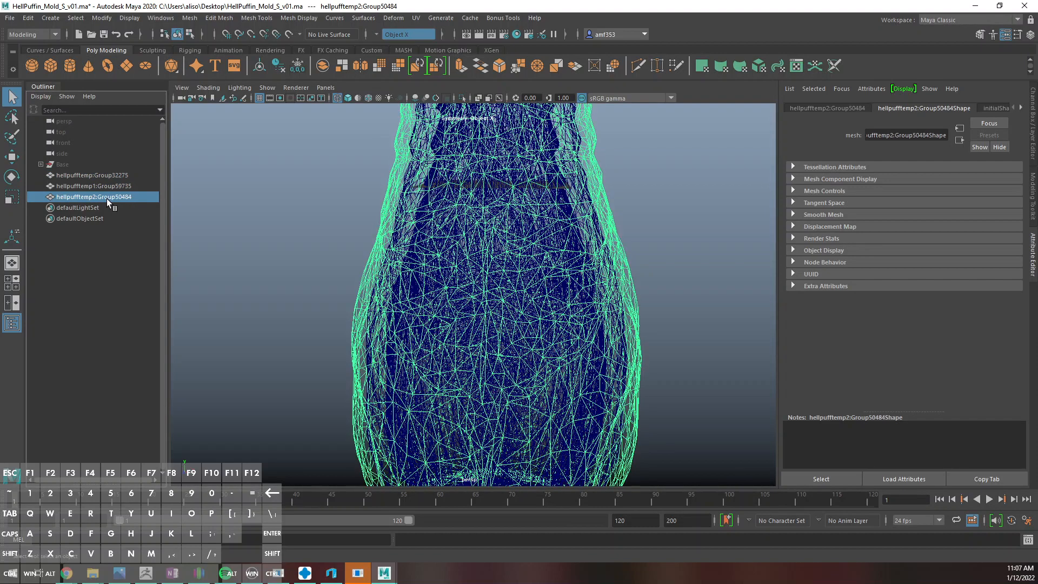
{"action": "key", "text": "ctrl+g"}
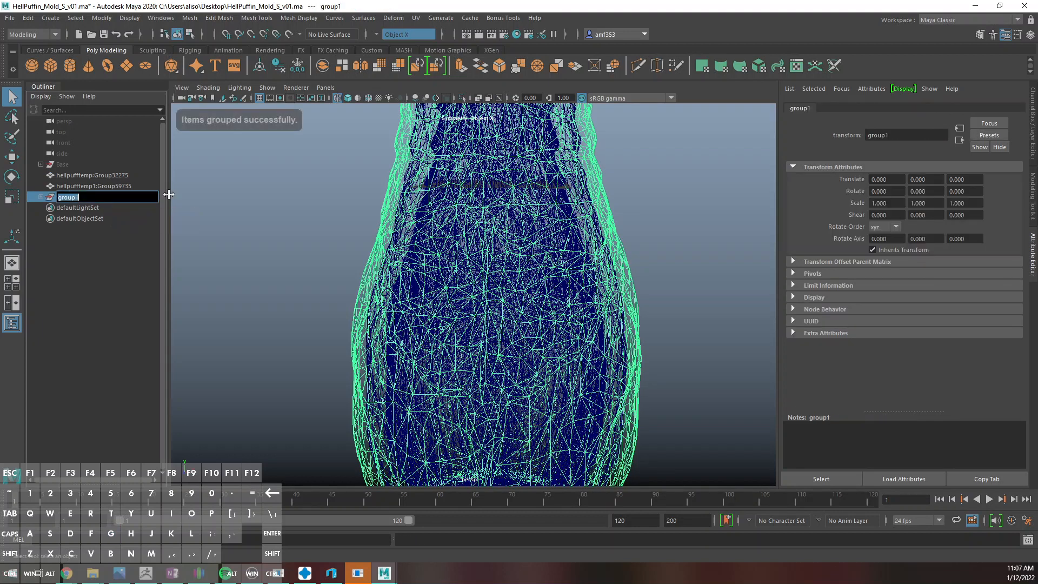
{"action": "type", "text": "Outside"}
{"action": "key", "text": "Return"}
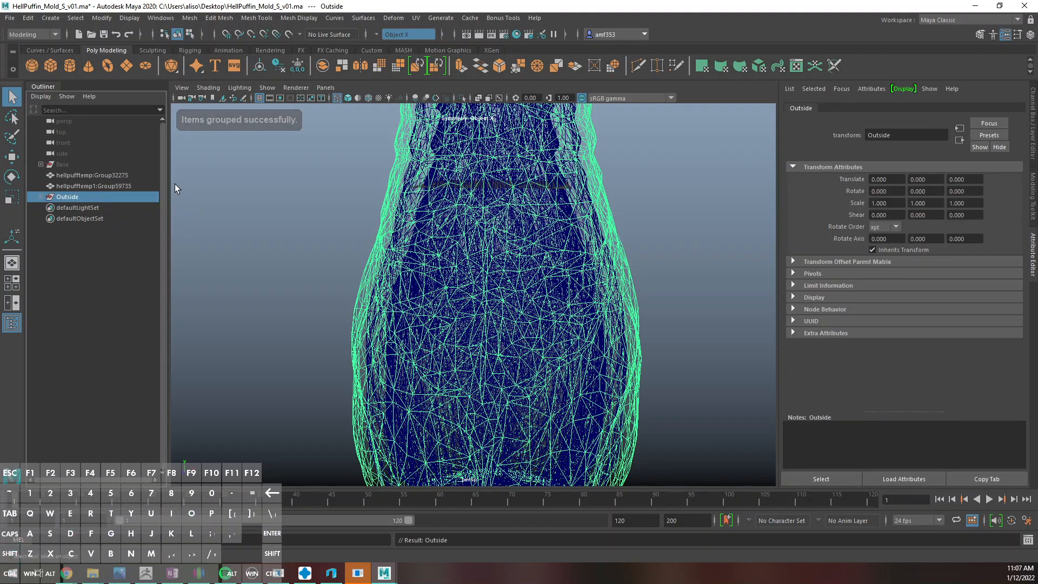
Rename the middle shell, hellpufftemp1, as Inside
{"action": "double_click", "coordinate": [90, 184]}
{"action": "type", "text": "Ins"}
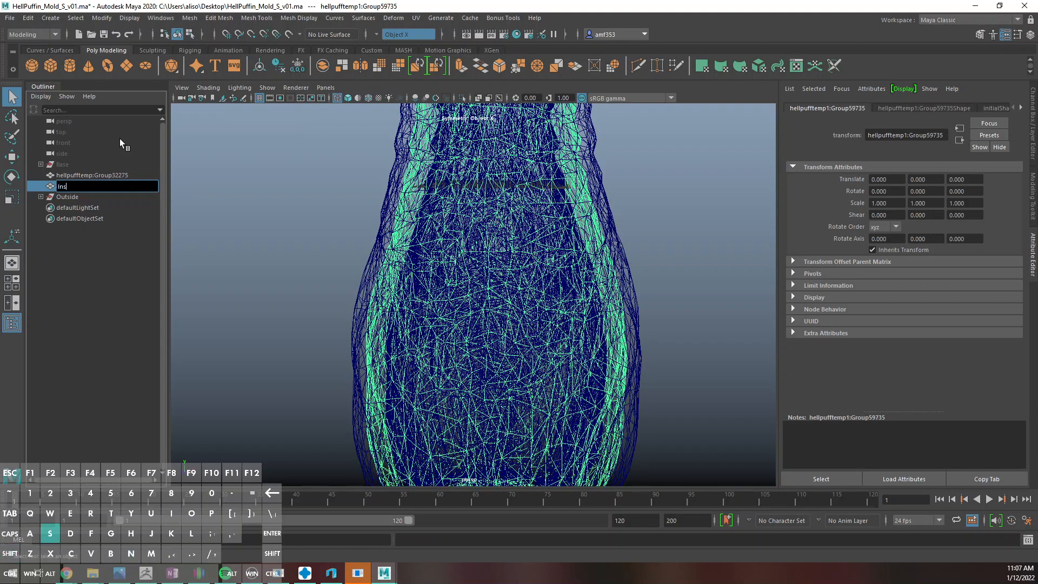
{"action": "type", "text": "ide"}
{"action": "key", "text": "Return"}
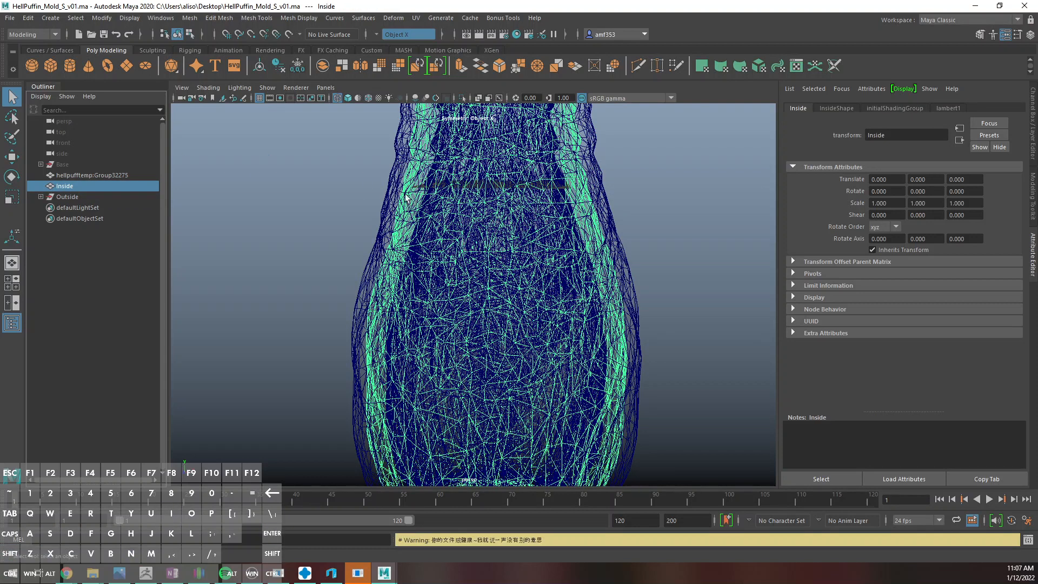
Rename the original figure mesh as OGMesh and move it above the Base group in the scene order
{"action": "left_click", "coordinate": [63, 176]}
{"action": "double_click", "coordinate": [64, 176]}
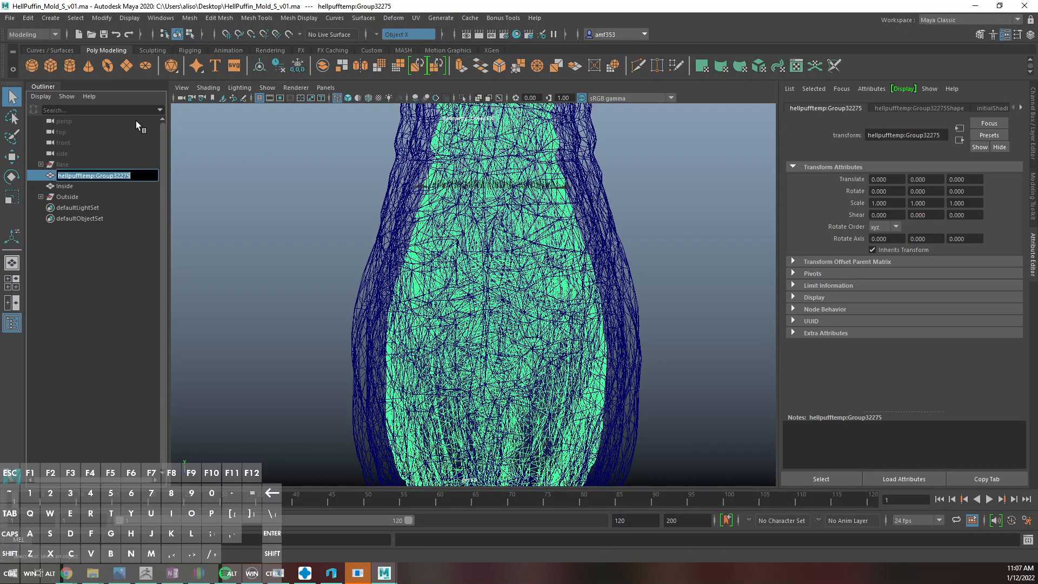
{"action": "type", "text": "OGMesh"}
{"action": "key", "text": "Return"}
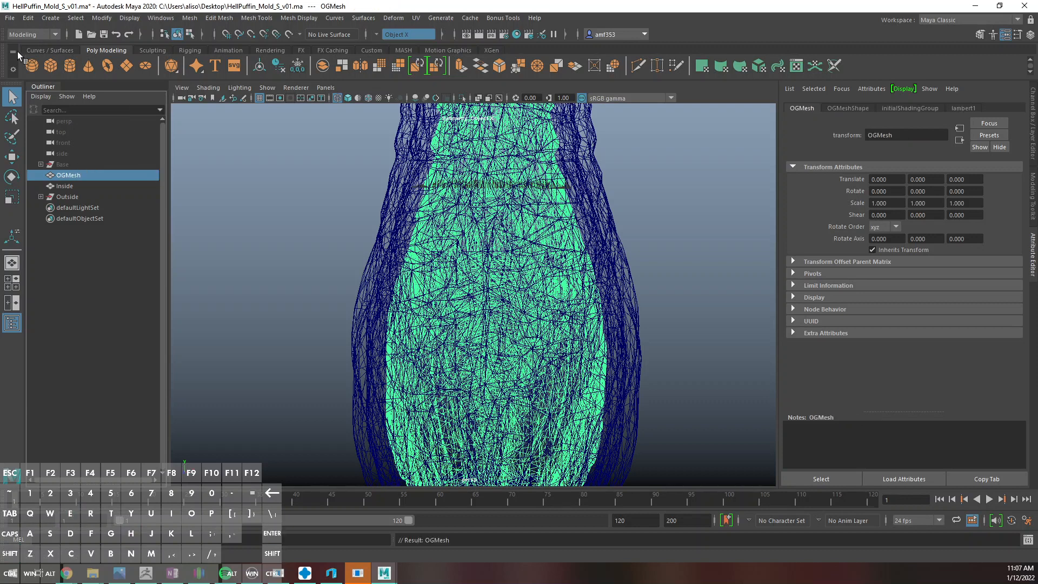
{"action": "middle_click_drag", "start_coordinate": [74, 162], "coordinate": [79, 159]}
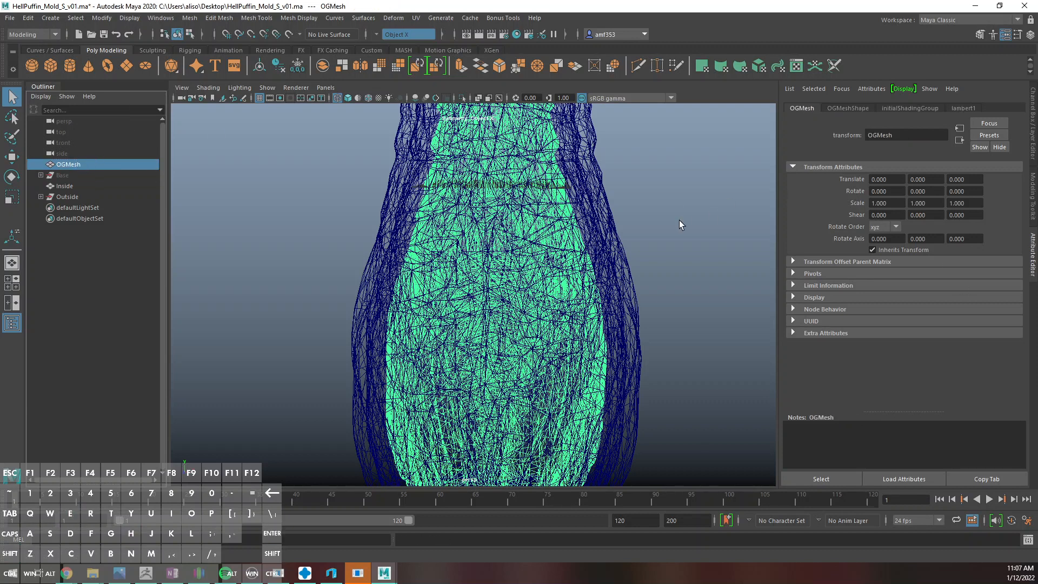
Group the Inside shell and name the new group Inside
{"action": "left_click", "coordinate": [63, 187]}
{"action": "double_click", "coordinate": [63, 187]}
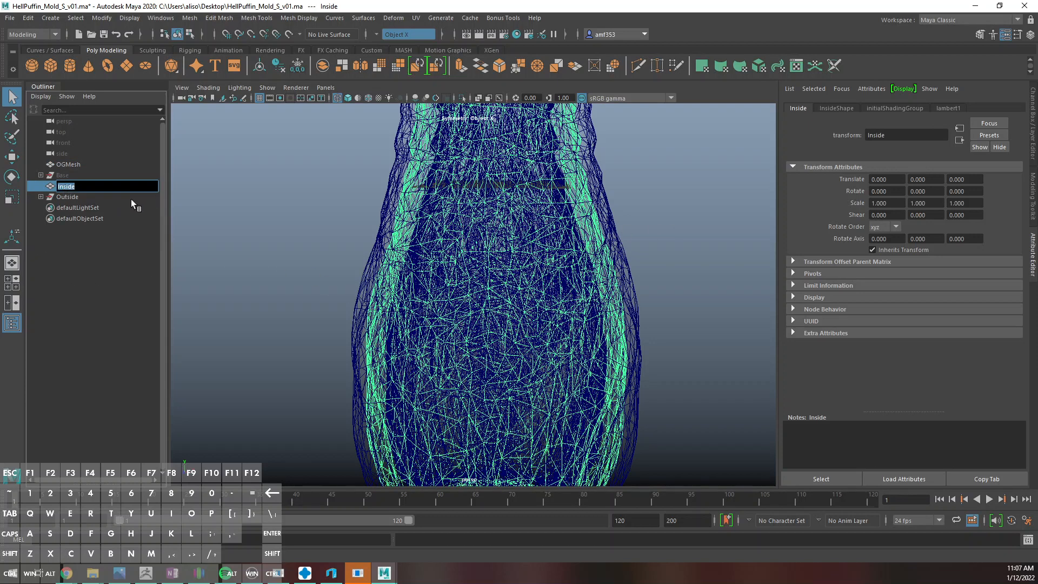
{"action": "key", "text": "ctrl+g"}
{"action": "double_click", "coordinate": [73, 196]}
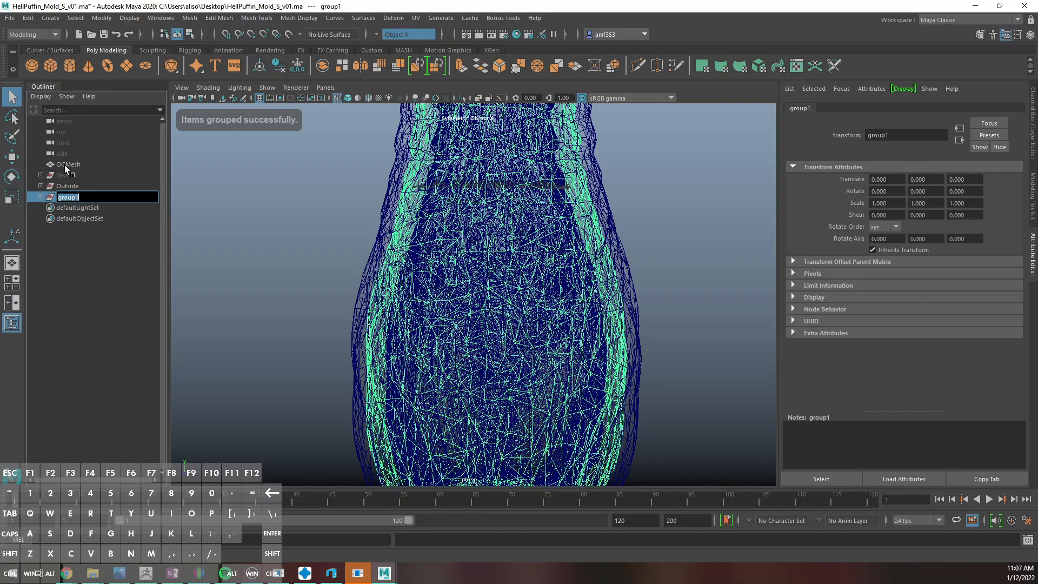
{"action": "type", "text": "Inside"}
{"action": "key", "text": "Return"}
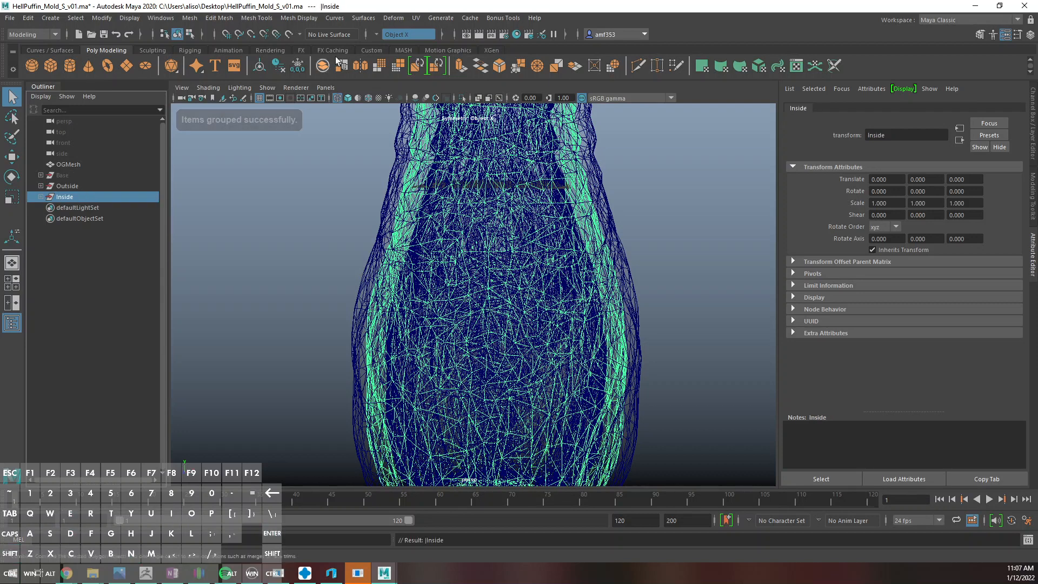
Isolate OGMesh in the perspective view and show it in shaded display
{"action": "scroll", "coordinate": [556, 238], "scroll_direction": "down", "scroll_amount": 5}
{"action": "left_click", "coordinate": [549, 225]}
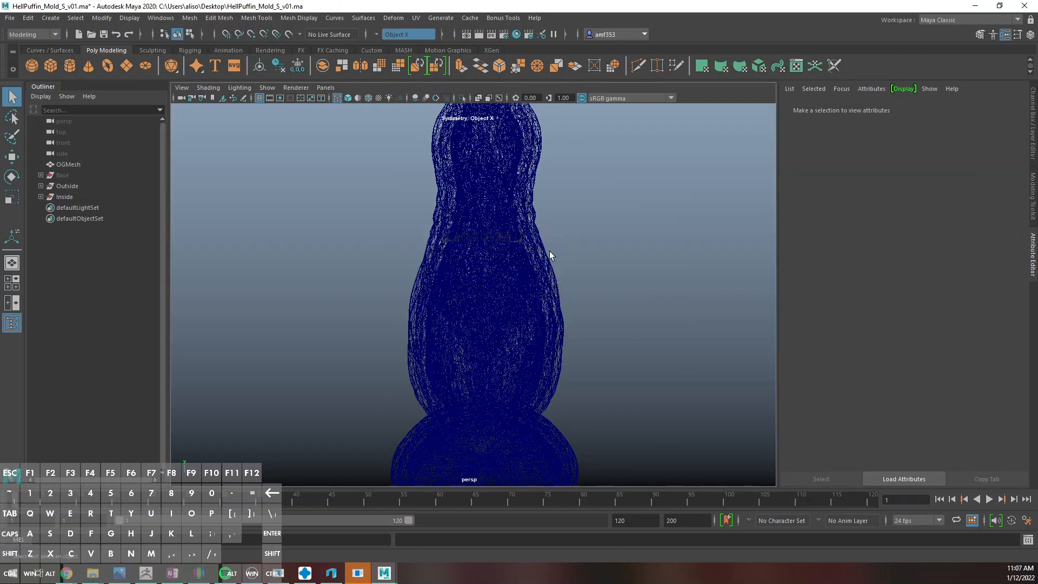
{"action": "key", "text": "space"}
{"action": "scroll", "coordinate": [550, 390], "scroll_direction": "down", "scroll_amount": 5}
{"action": "scroll", "coordinate": [619, 226], "scroll_direction": "down", "scroll_amount": 3}
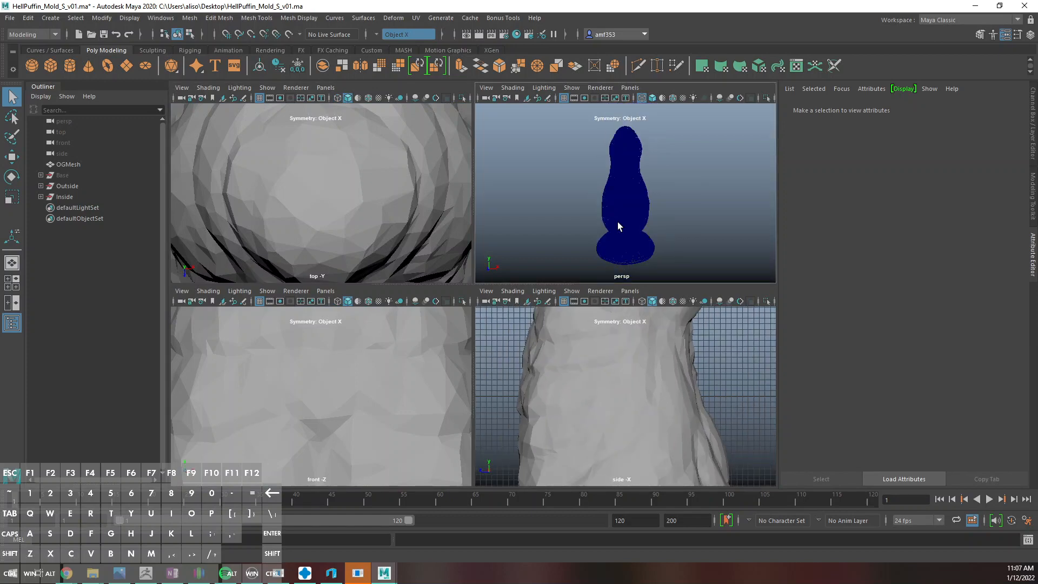
{"action": "left_click_drag", "start_coordinate": [673, 221], "coordinate": [621, 233], "text": "alt"}
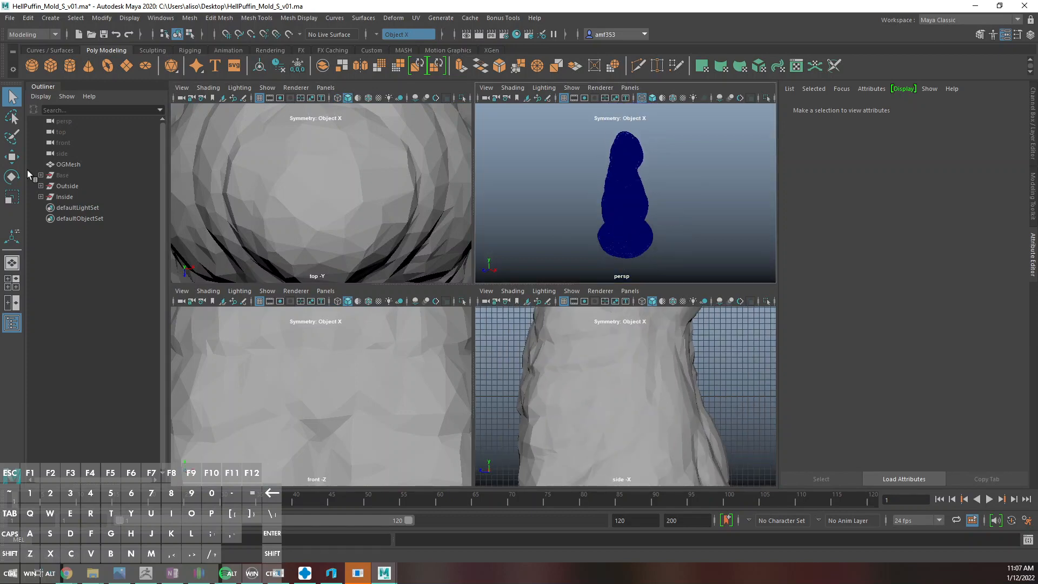
{"action": "left_click", "coordinate": [96, 163]}
{"action": "key", "text": "ctrl+1"}
{"action": "key", "text": "space"}
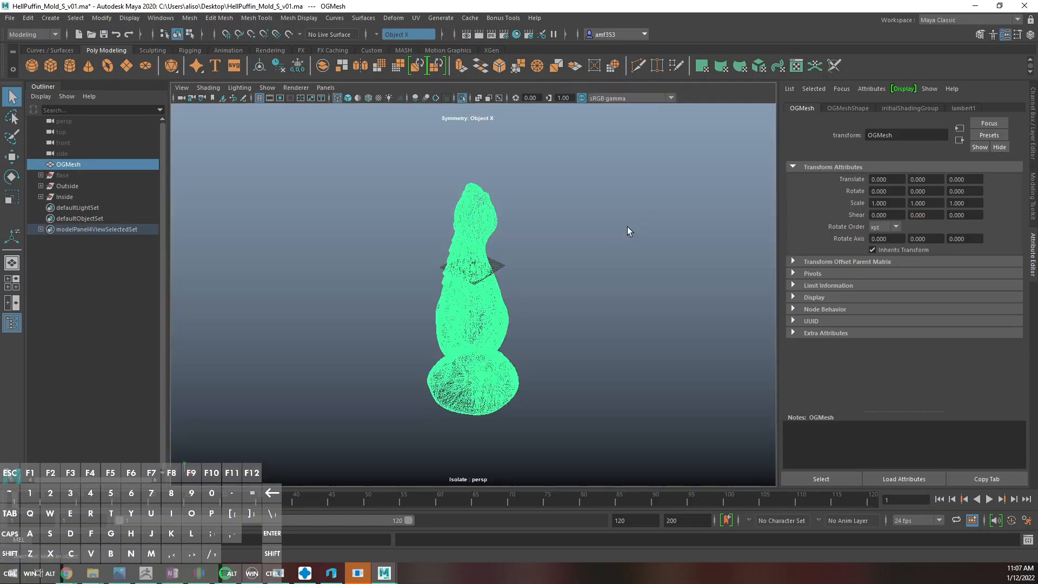
{"action": "scroll", "coordinate": [595, 247], "scroll_direction": "up", "scroll_amount": 5}
{"action": "key", "text": "5"}
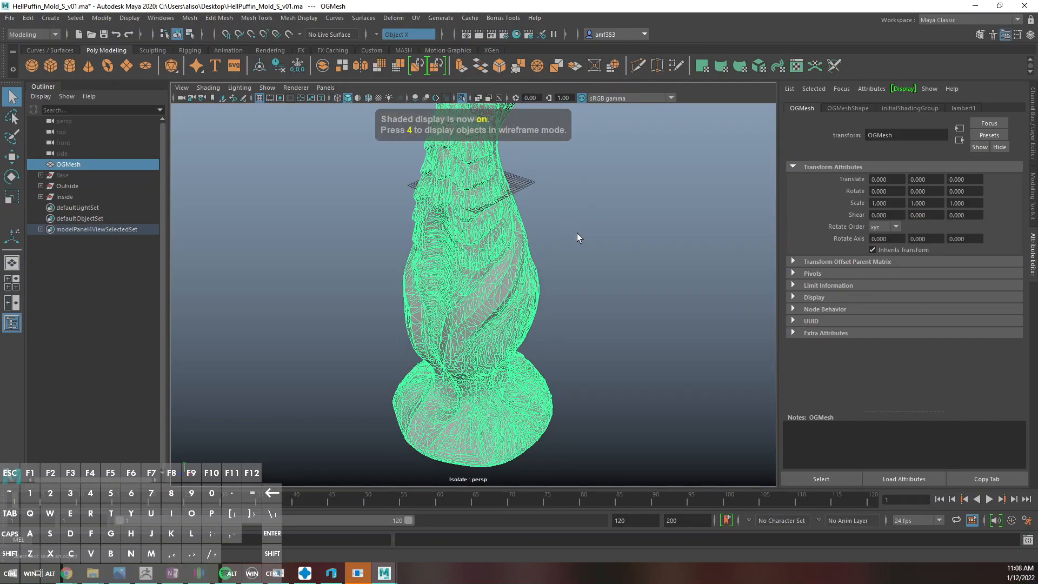
Examine the isolated original figure from the front, back, sides and base in shaded display
{"action": "mouse_move", "coordinate": [576, 233]}
{"action": "left_mouse_down", "text": "alt"}
{"action": "mouse_move", "coordinate": [491, 191]}
{"action": "mouse_move", "coordinate": [420, 195]}
{"action": "mouse_move", "coordinate": [633, 202]}
{"action": "mouse_move", "coordinate": [637, 193]}
{"action": "left_mouse_up", "text": "alt"}
{"action": "scroll", "coordinate": [528, 231], "scroll_direction": "down", "scroll_amount": 4}
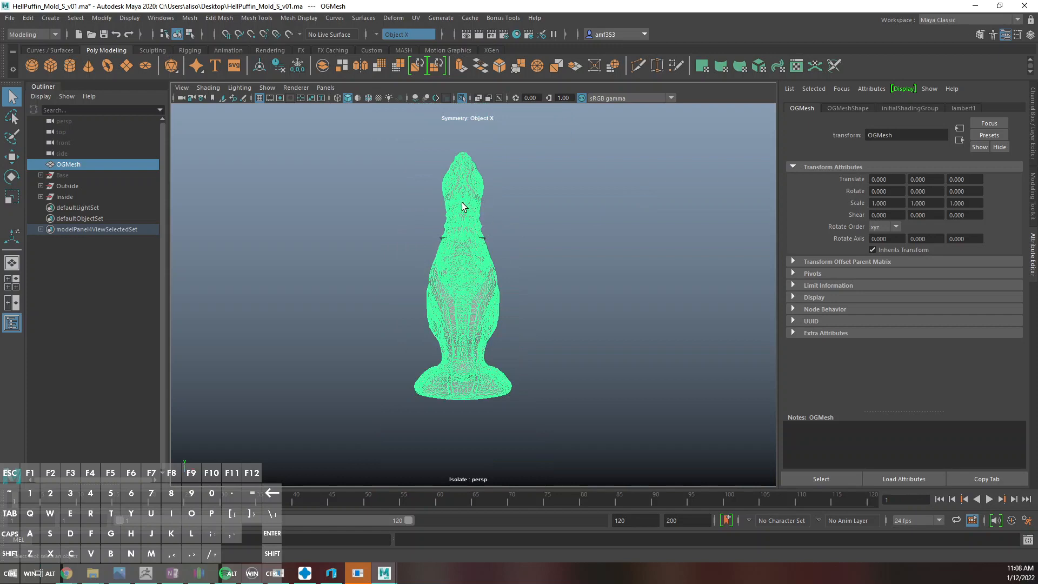
{"action": "left_click_drag", "start_coordinate": [462, 368], "coordinate": [493, 226], "text": "alt"}
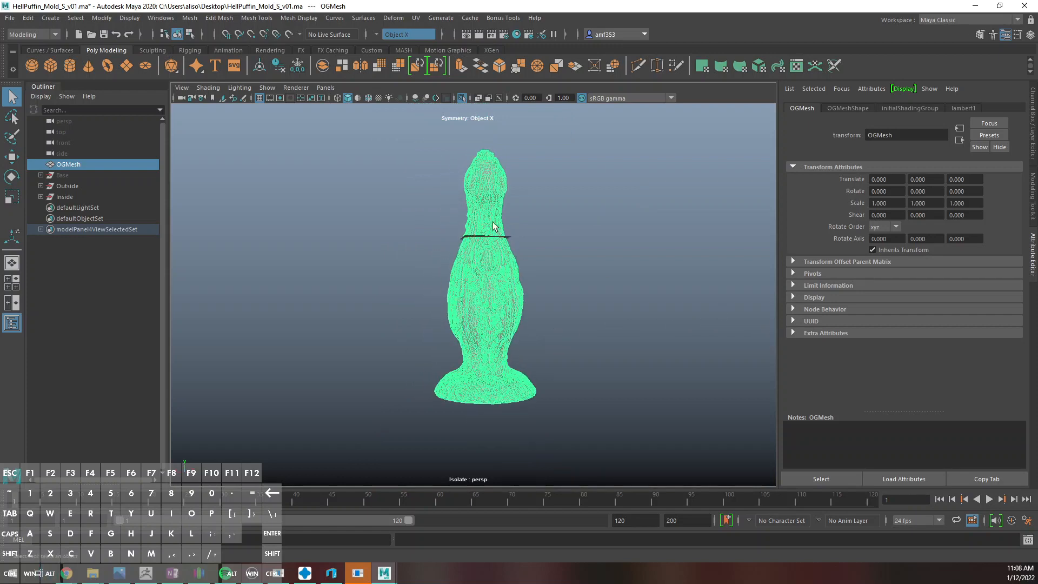
{"action": "left_click_drag", "start_coordinate": [470, 348], "coordinate": [498, 260], "text": "alt"}
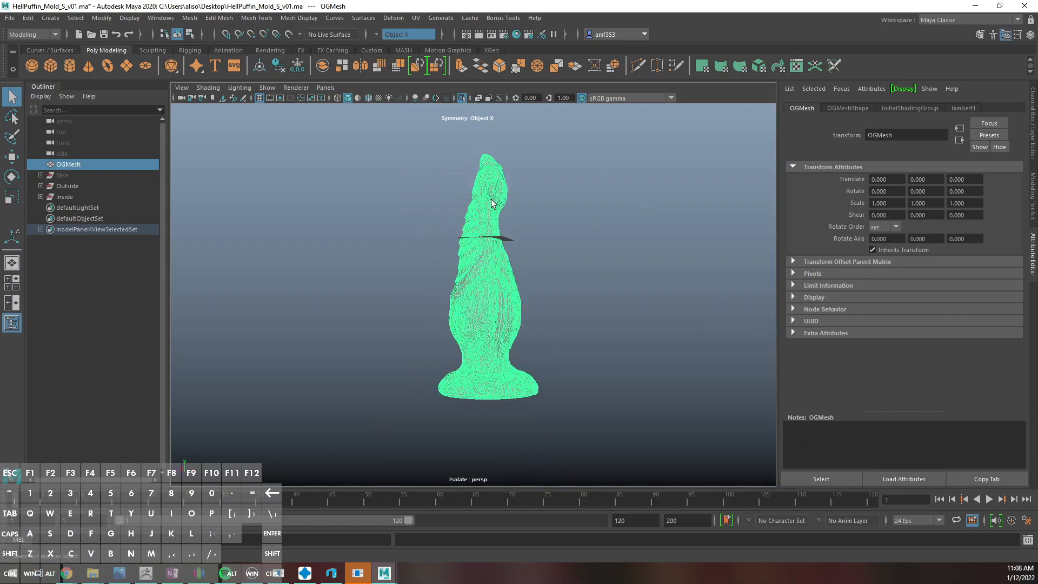
{"action": "left_click_drag", "start_coordinate": [492, 203], "coordinate": [633, 359], "text": "alt"}
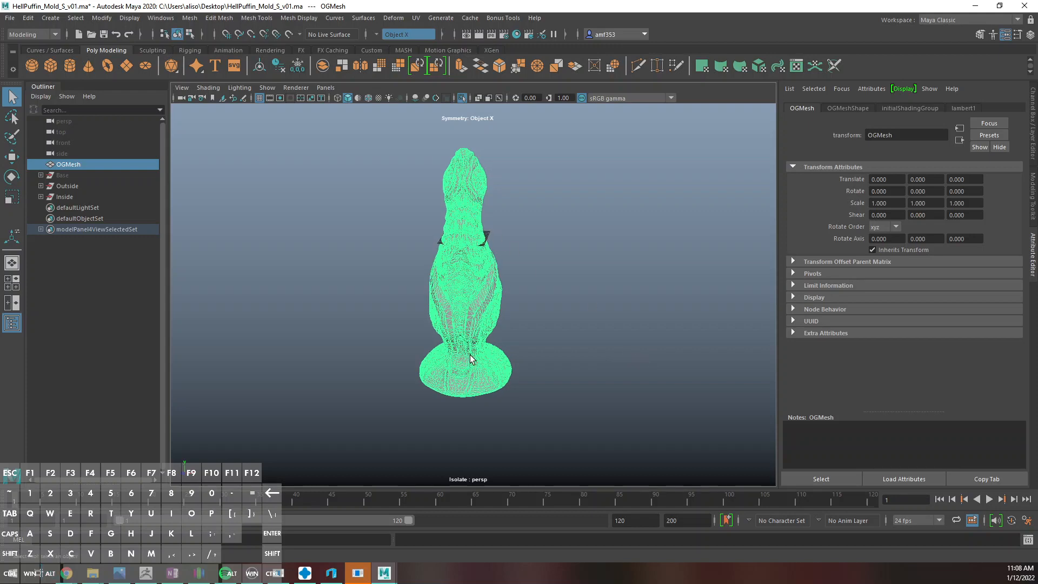
{"action": "scroll", "coordinate": [469, 354], "scroll_direction": "up", "scroll_amount": 6}
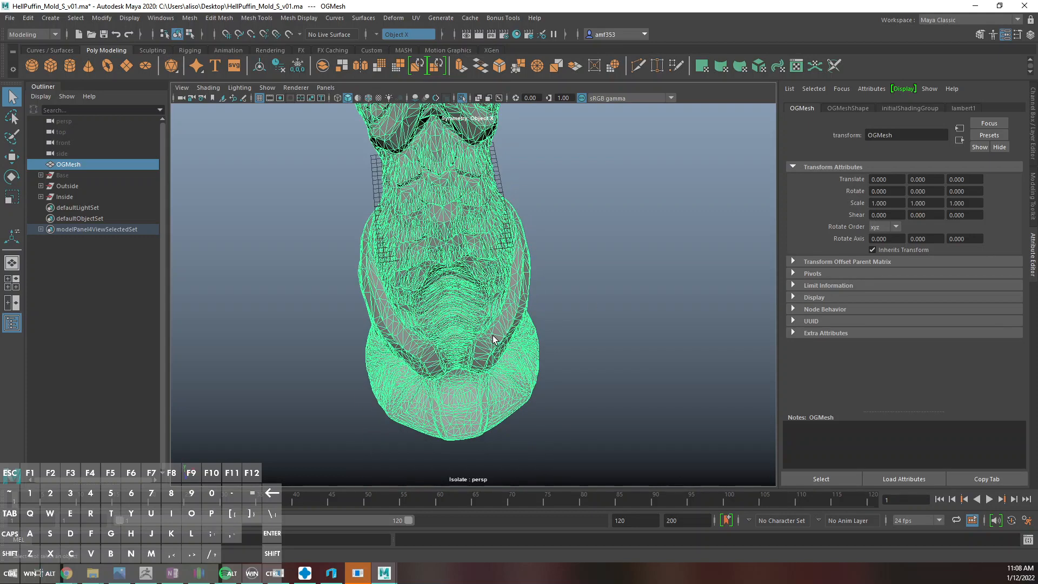
{"action": "left_click_drag", "start_coordinate": [489, 327], "coordinate": [490, 258], "text": "alt"}
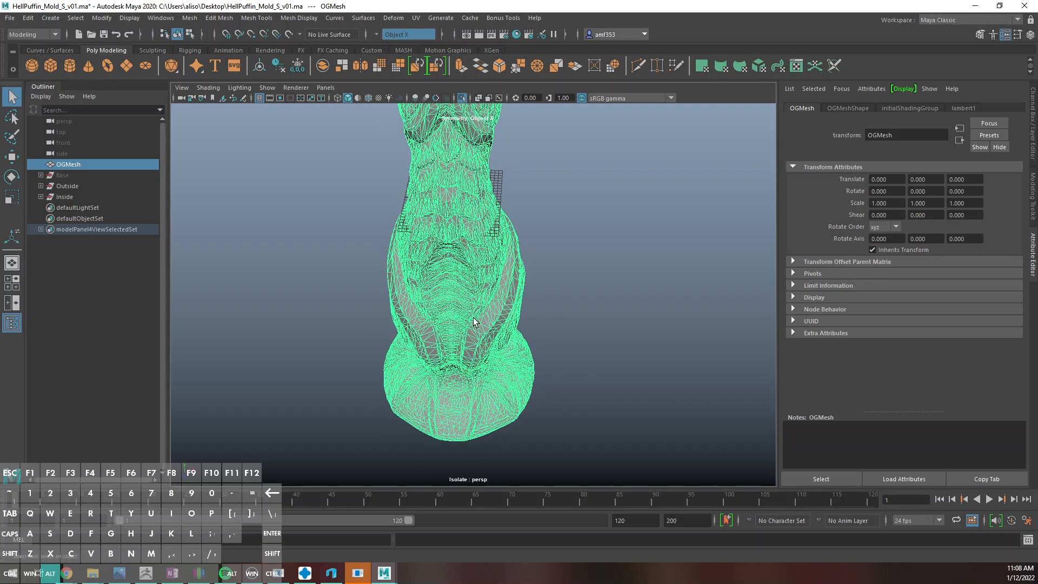
{"action": "left_click", "coordinate": [566, 213]}
{"action": "left_click_drag", "start_coordinate": [406, 319], "coordinate": [439, 160], "text": "alt"}
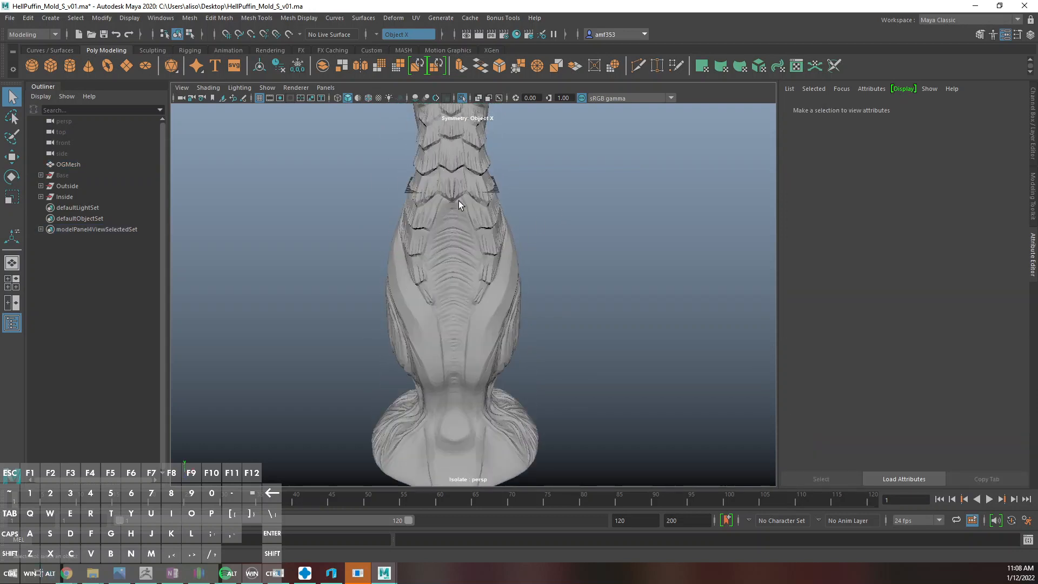
{"action": "left_click_drag", "start_coordinate": [453, 446], "coordinate": [489, 238], "text": "alt"}
{"action": "left_click_drag", "start_coordinate": [536, 366], "coordinate": [655, 365], "text": "alt"}
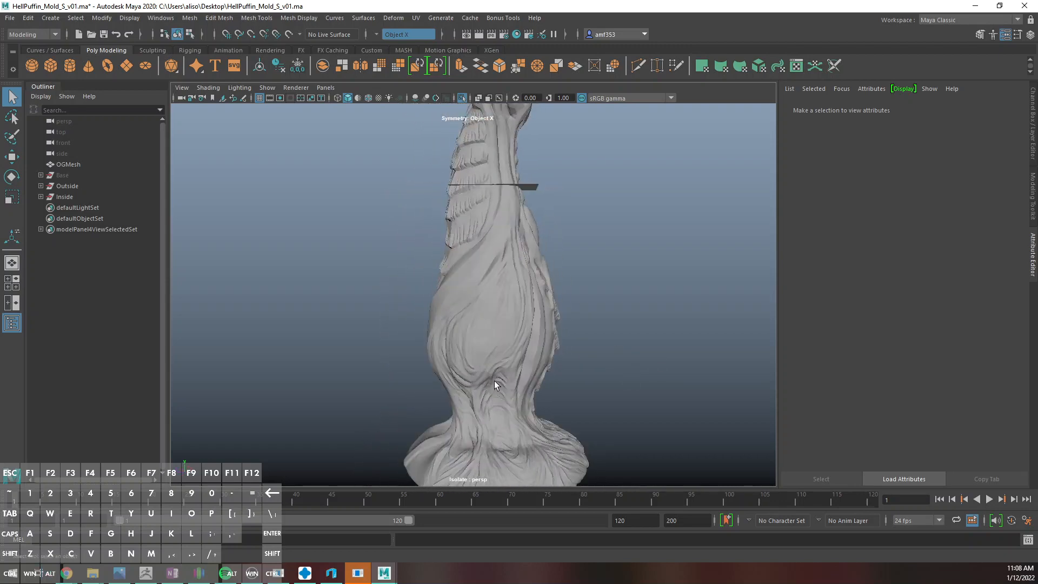
{"action": "left_click_drag", "start_coordinate": [399, 285], "coordinate": [438, 277], "text": "alt"}
Frame the model in the side view, switch that view to wireframe, and maximize it with nothing selected
{"action": "key", "text": "space"}
{"action": "key", "text": "f"}
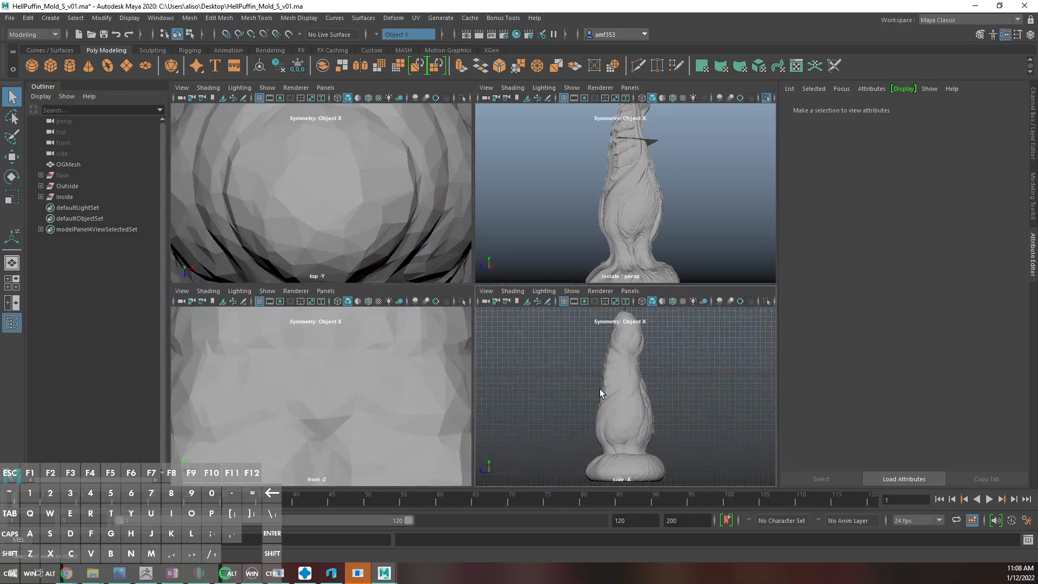
{"action": "left_click", "coordinate": [82, 185]}
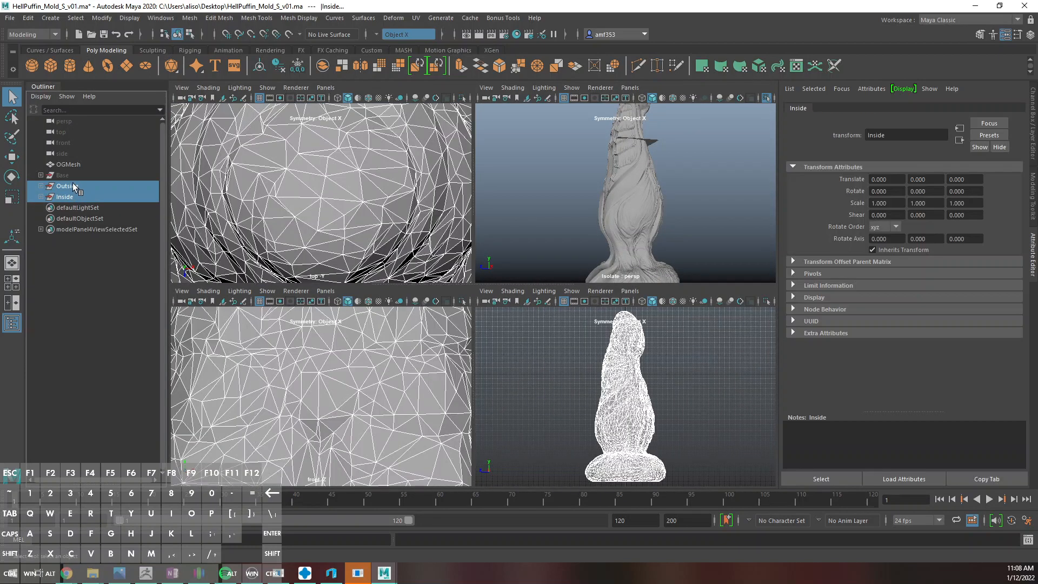
{"action": "key", "text": "4"}
{"action": "scroll", "coordinate": [627, 442], "scroll_direction": "up", "scroll_amount": 4}
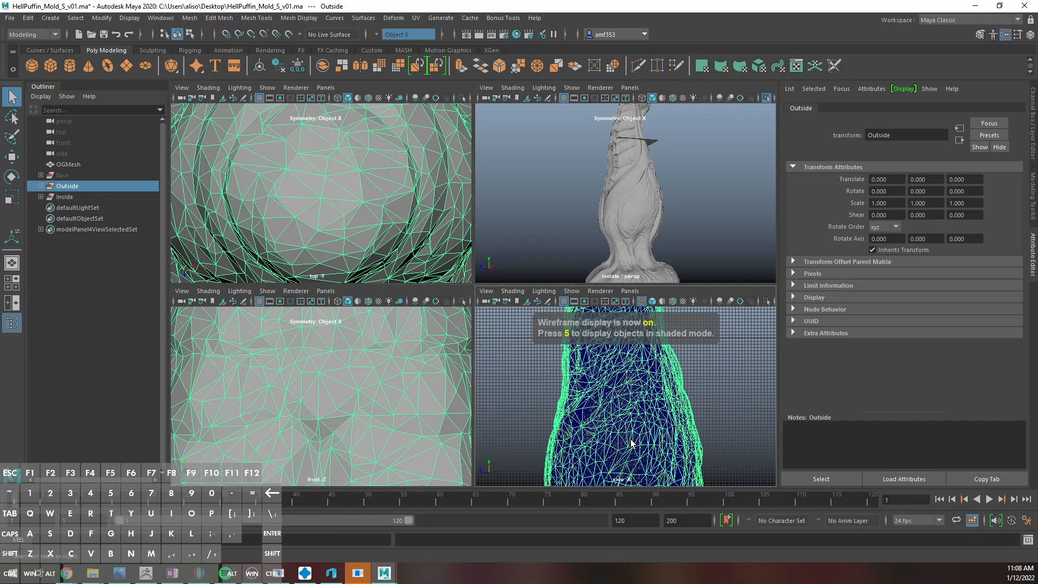
{"action": "key", "text": "space"}
{"action": "scroll", "coordinate": [641, 422], "scroll_direction": "down", "scroll_amount": 4}
{"action": "left_click", "coordinate": [579, 346]}
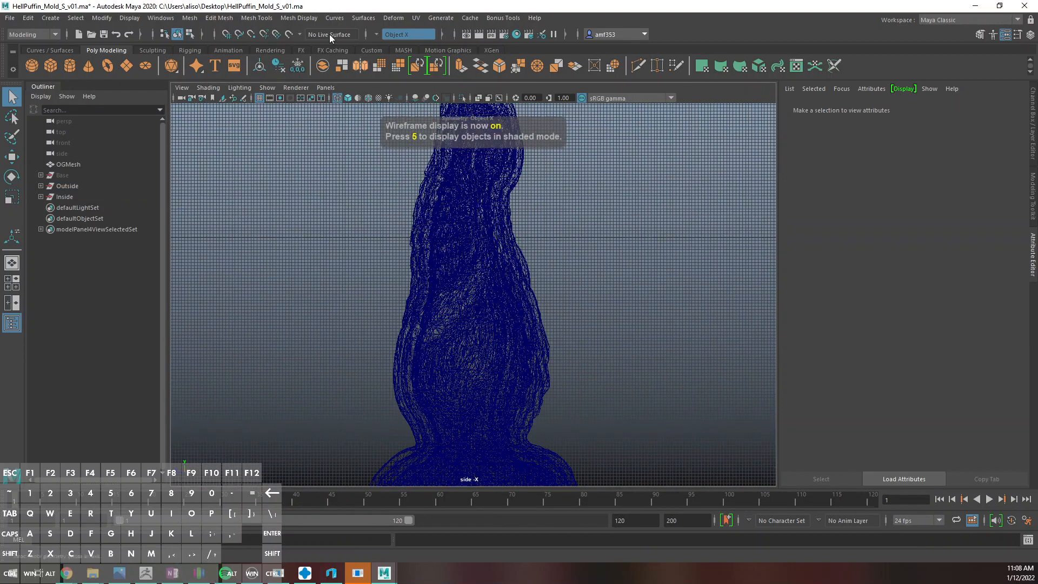
Draw a closed polygon around the figure's side silhouette with Create Polygon, leaving a margin and giving it straight ends above and below
{"action": "left_click", "coordinate": [302, 18]}
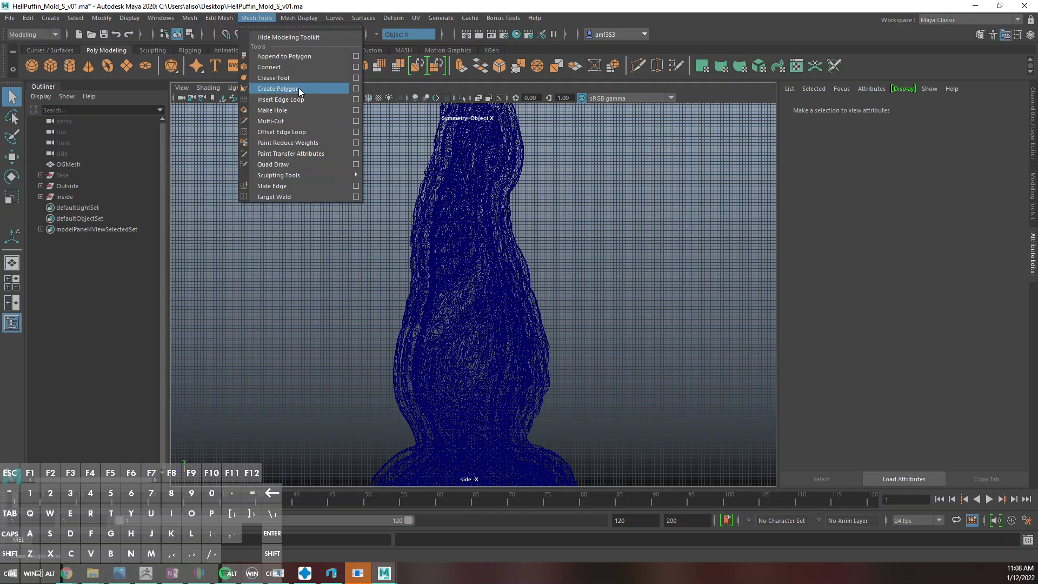
{"action": "left_click", "coordinate": [299, 88]}
{"action": "scroll", "coordinate": [603, 267], "scroll_direction": "down", "scroll_amount": 3}
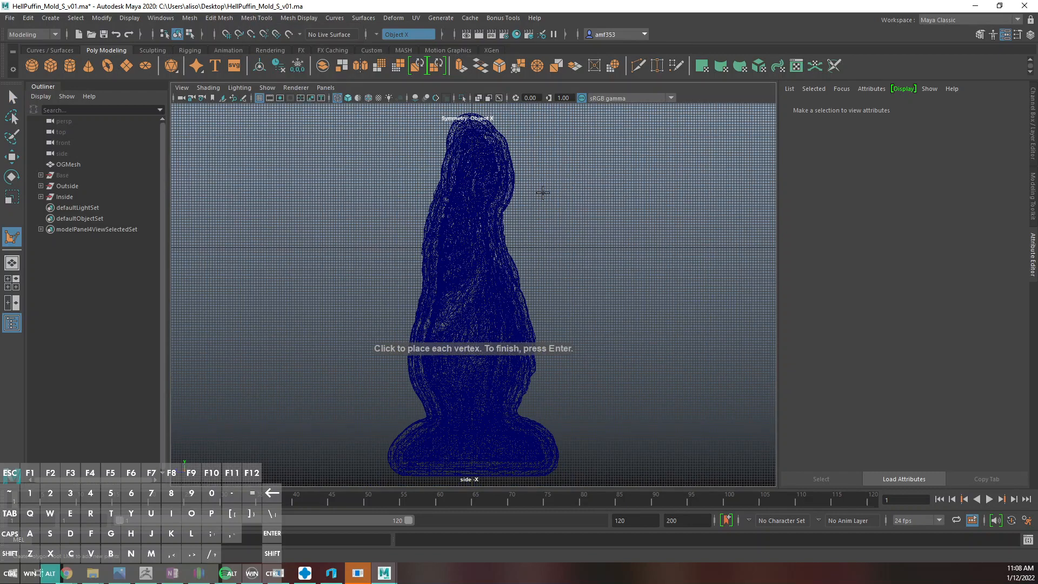
{"action": "left_click", "coordinate": [515, 215]}
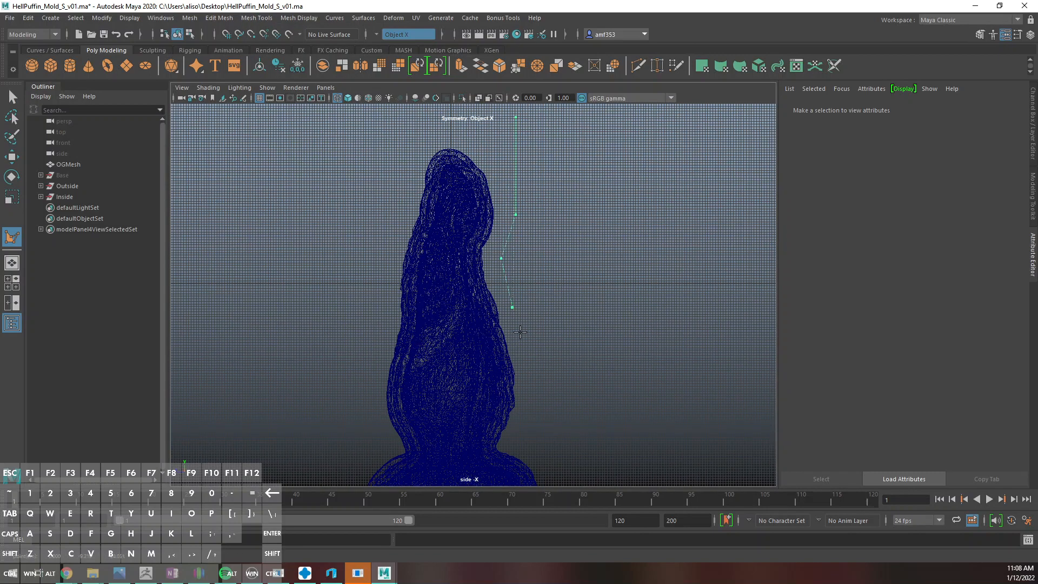
{"action": "left_click", "coordinate": [527, 437]}
{"action": "middle_click_drag", "start_coordinate": [526, 437], "coordinate": [496, 368], "text": "alt"}
{"action": "left_click", "coordinate": [531, 405]}
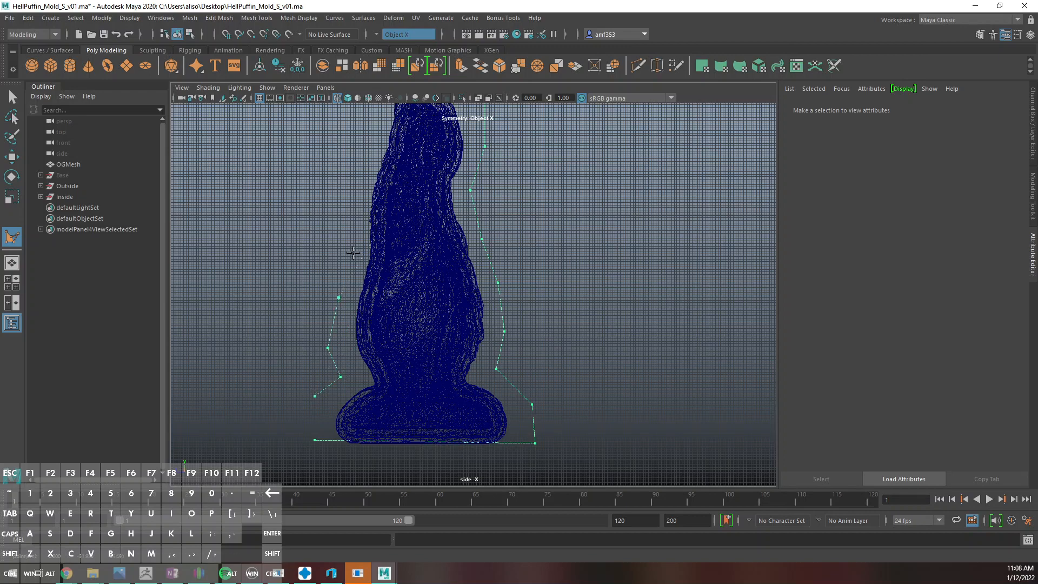
{"action": "left_click", "coordinate": [350, 156]}
{"action": "middle_click_drag", "start_coordinate": [351, 156], "coordinate": [327, 220], "text": "alt"}
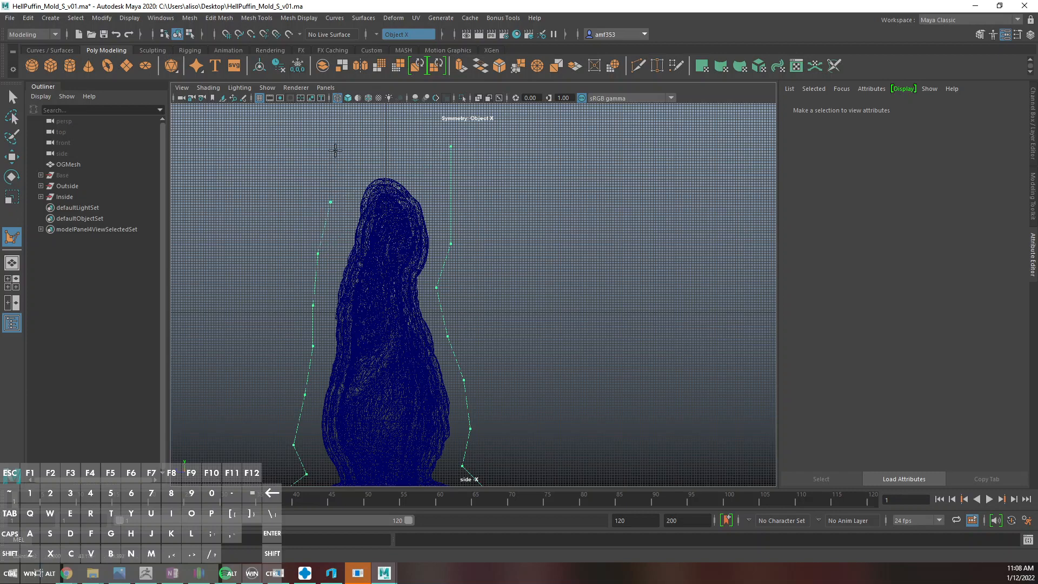
{"action": "key", "text": "Return"}
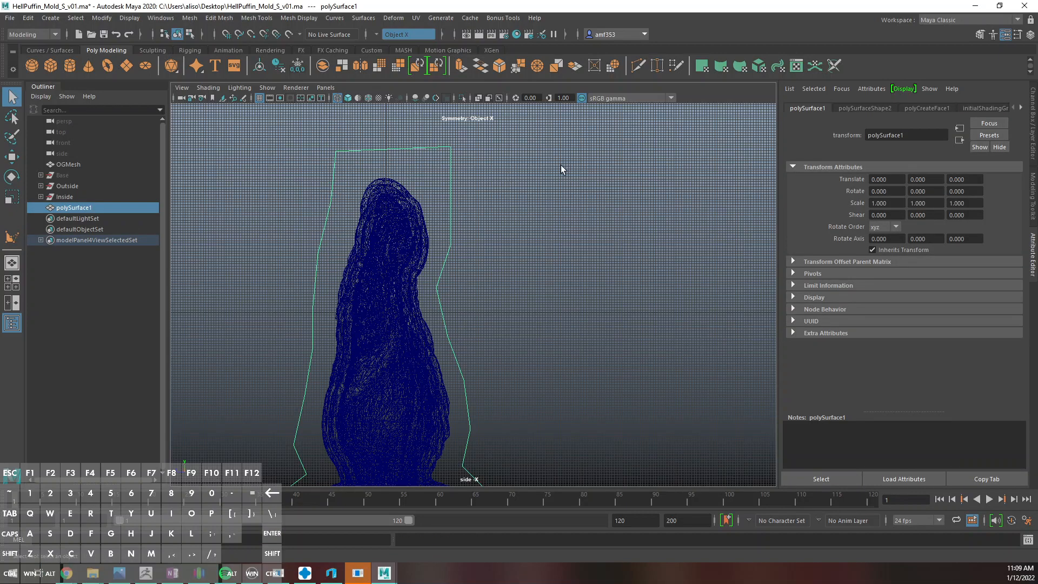
Level the polygon's upper and lower edges in the perspective view by scaling each pair of end vertices flat along the vertical axis
{"action": "key", "text": "space"}
{"action": "key", "text": "space"}
{"action": "right_click_drag", "start_coordinate": [506, 138], "coordinate": [407, 121]}
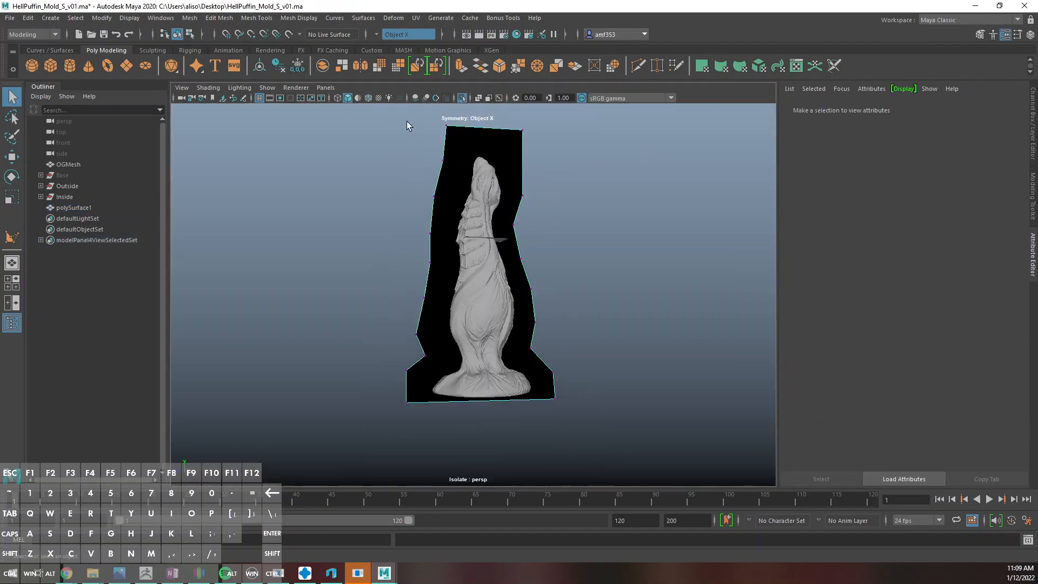
{"action": "left_click_drag", "start_coordinate": [405, 139], "coordinate": [622, 102]}
{"action": "key", "text": "r"}
{"action": "middle_click_drag", "start_coordinate": [545, 157], "coordinate": [545, 200], "text": "alt"}
{"action": "right_click_drag", "start_coordinate": [544, 200], "coordinate": [486, 162], "text": "alt"}
{"action": "left_click_drag", "start_coordinate": [485, 142], "coordinate": [489, 235]}
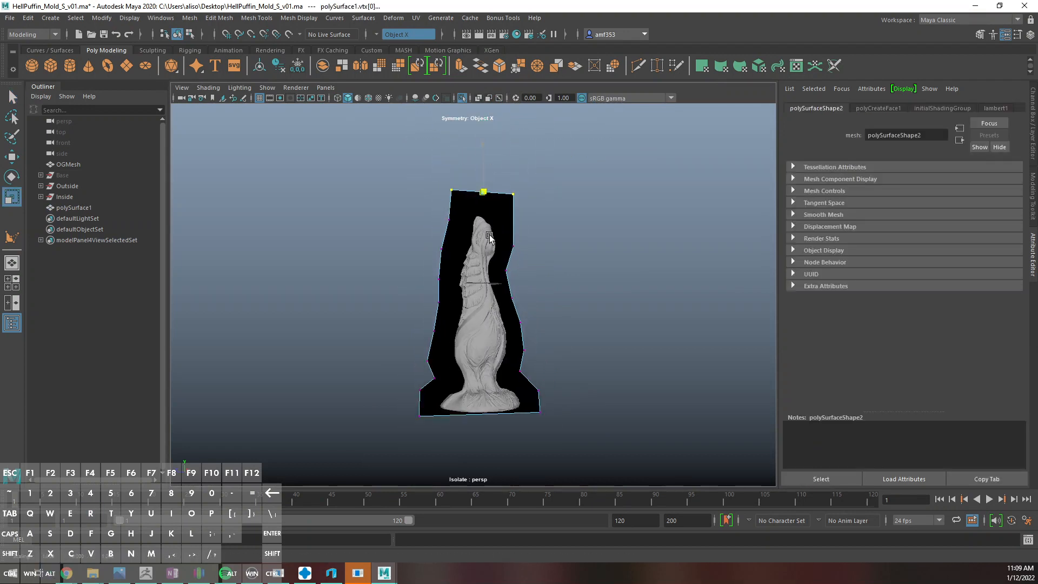
{"action": "left_click_drag", "start_coordinate": [399, 411], "coordinate": [602, 428]}
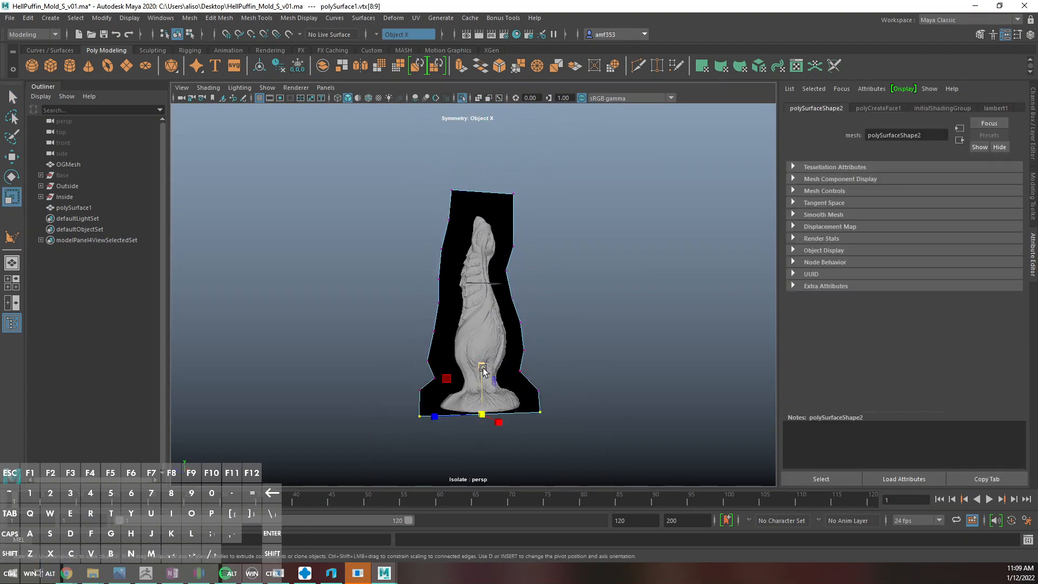
{"action": "key", "text": "w"}
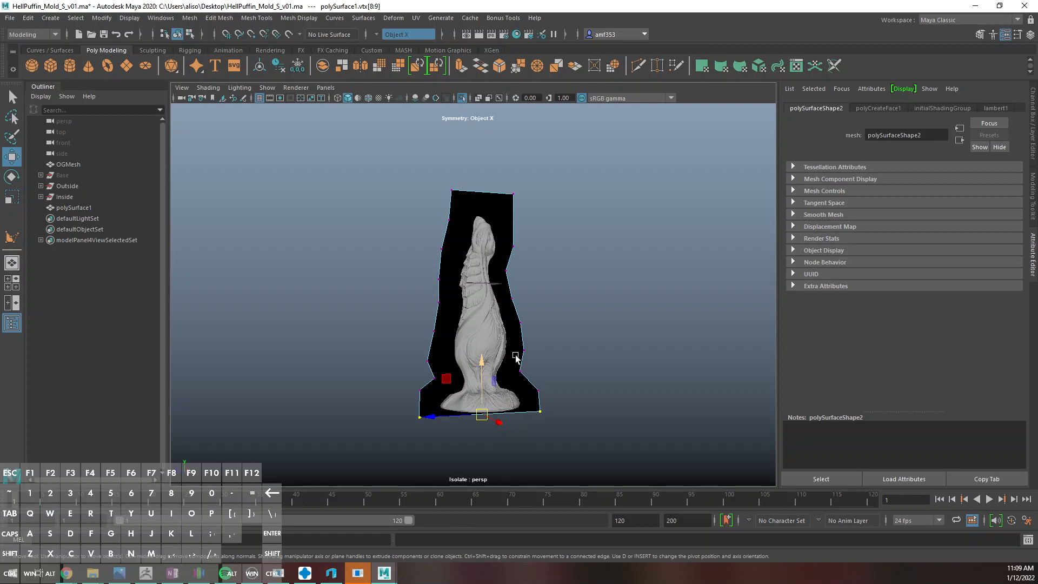
Extrude the silhouette polygon to one side with a Local Translate Z of 10
{"action": "right_click_drag", "start_coordinate": [499, 204], "coordinate": [551, 183]}
{"action": "left_click_drag", "start_coordinate": [551, 187], "coordinate": [590, 274], "text": "alt"}
{"action": "key", "text": "ctrl+e"}
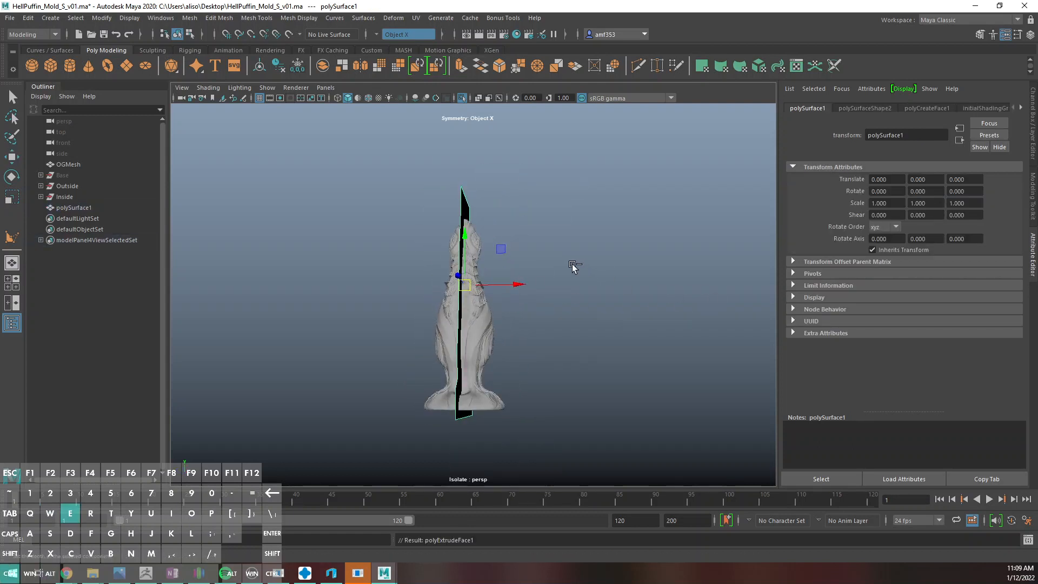
{"action": "left_click", "coordinate": [703, 316]}
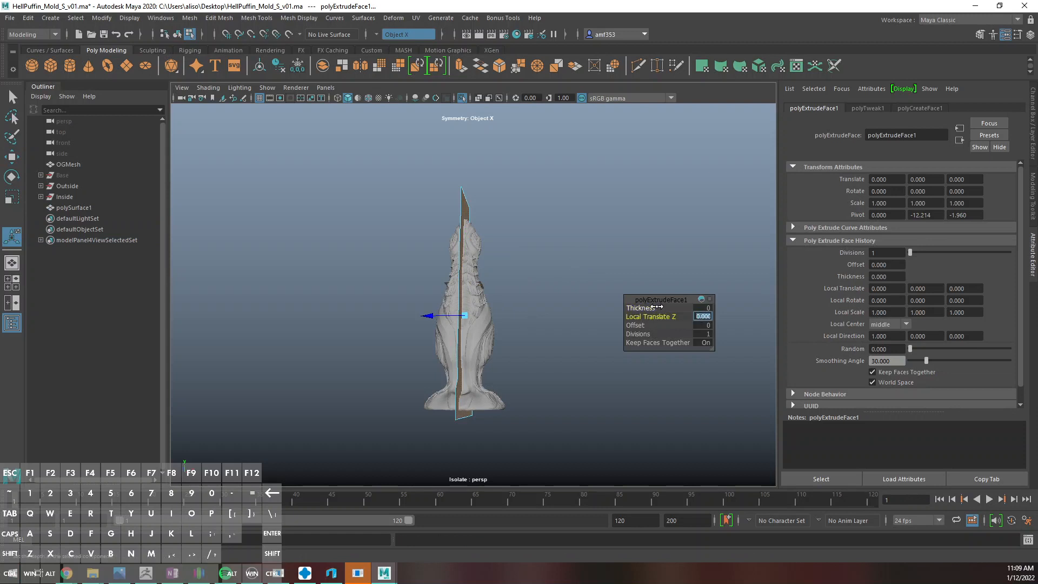
{"action": "type", "text": "10"}
{"action": "key", "text": "Return"}
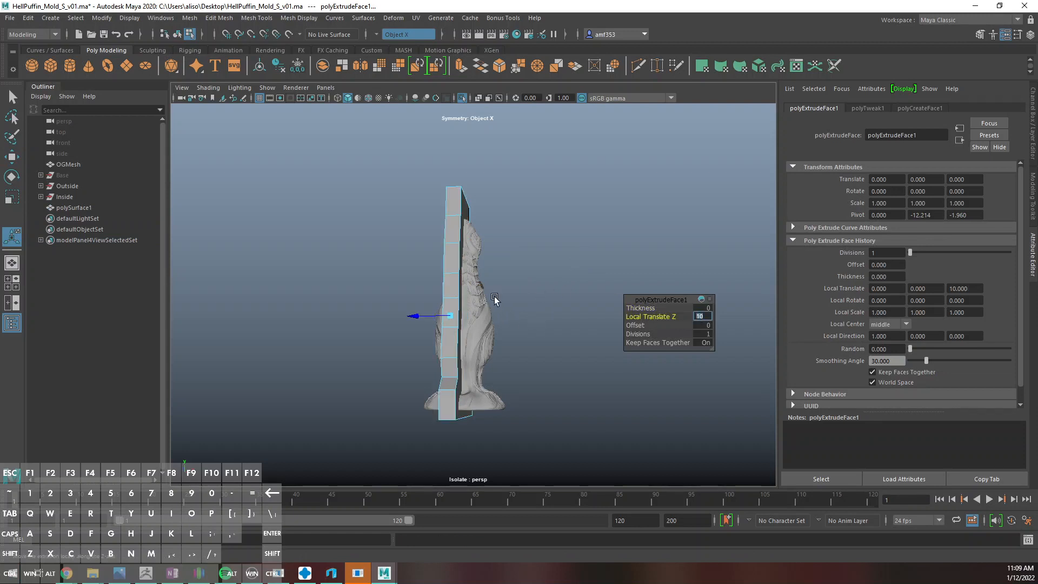
Extrude the opposite face of the block with a Local Translate Z of 10 and return to object mode
{"action": "left_click_drag", "start_coordinate": [494, 300], "coordinate": [516, 255], "text": "alt"}
{"action": "left_click", "coordinate": [464, 243]}
{"action": "key", "text": "ctrl+e"}
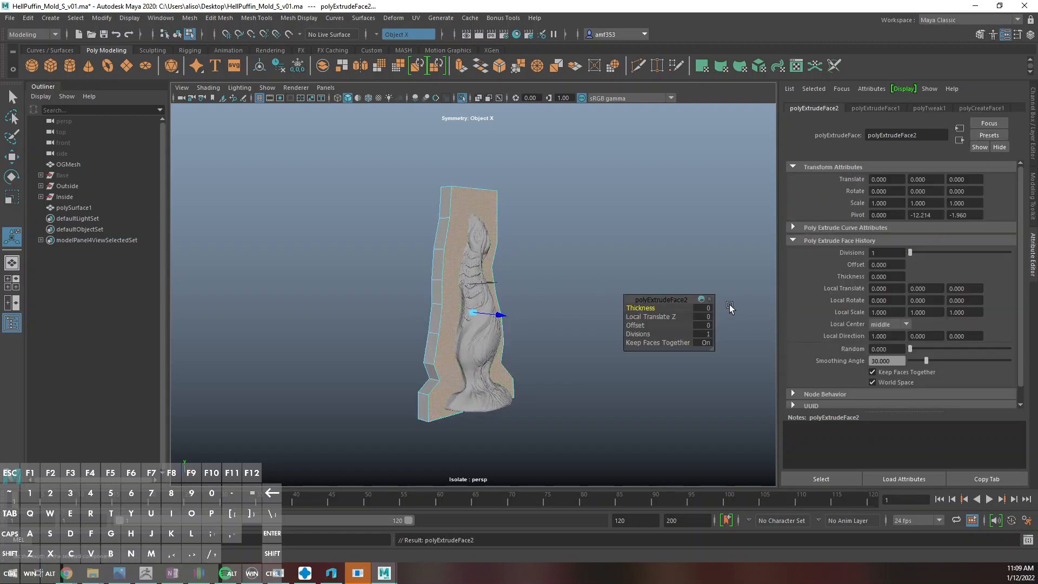
{"action": "left_click", "coordinate": [701, 317]}
{"action": "type", "text": "10"}
{"action": "key", "text": "Return"}
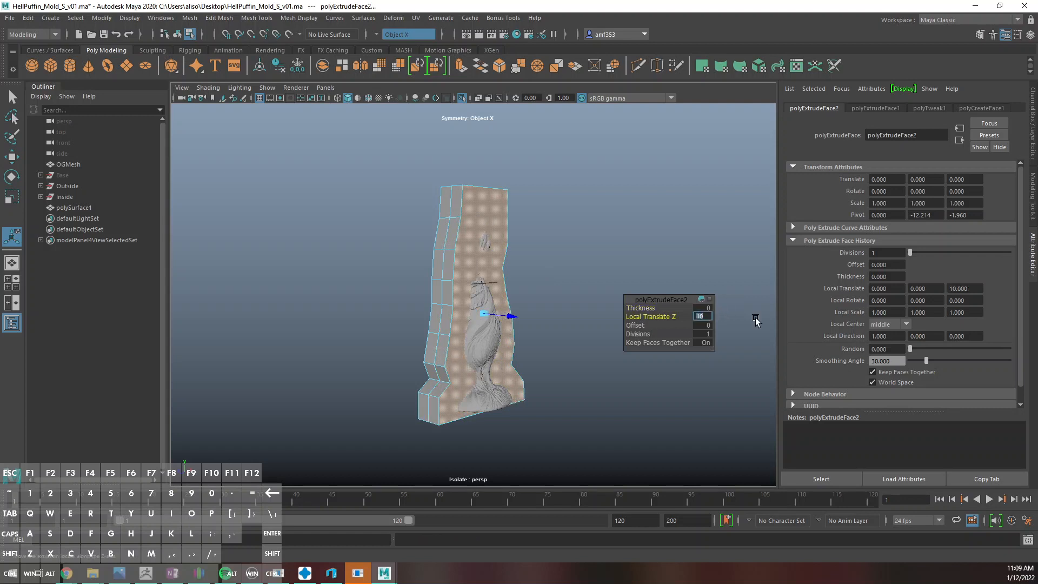
{"action": "right_click_drag", "start_coordinate": [492, 238], "coordinate": [564, 239]}
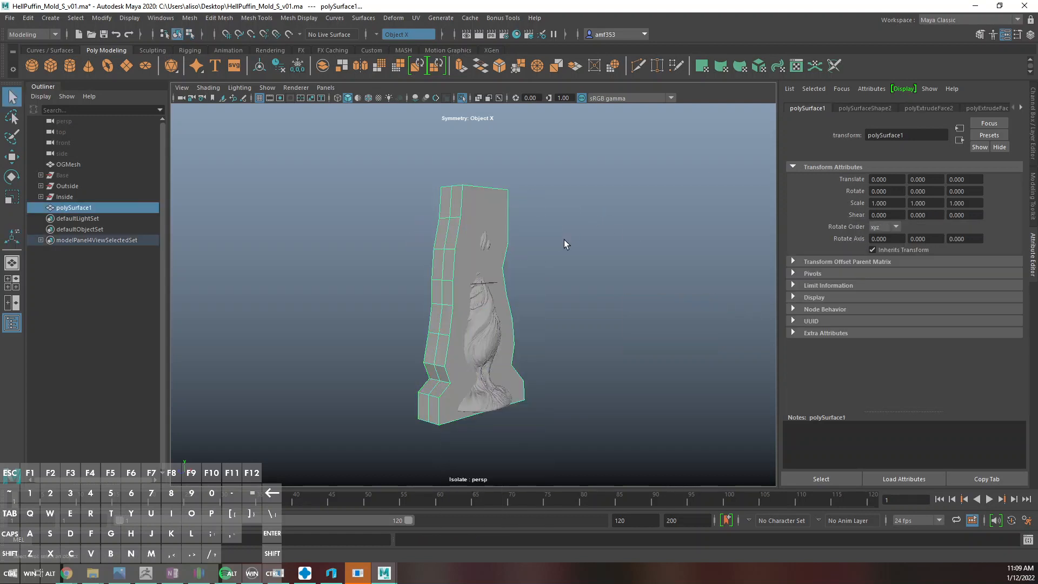
Move the block's outline vertex just below the neck notch outward in the side view
{"action": "left_click_drag", "start_coordinate": [563, 239], "coordinate": [482, 239], "text": "alt"}
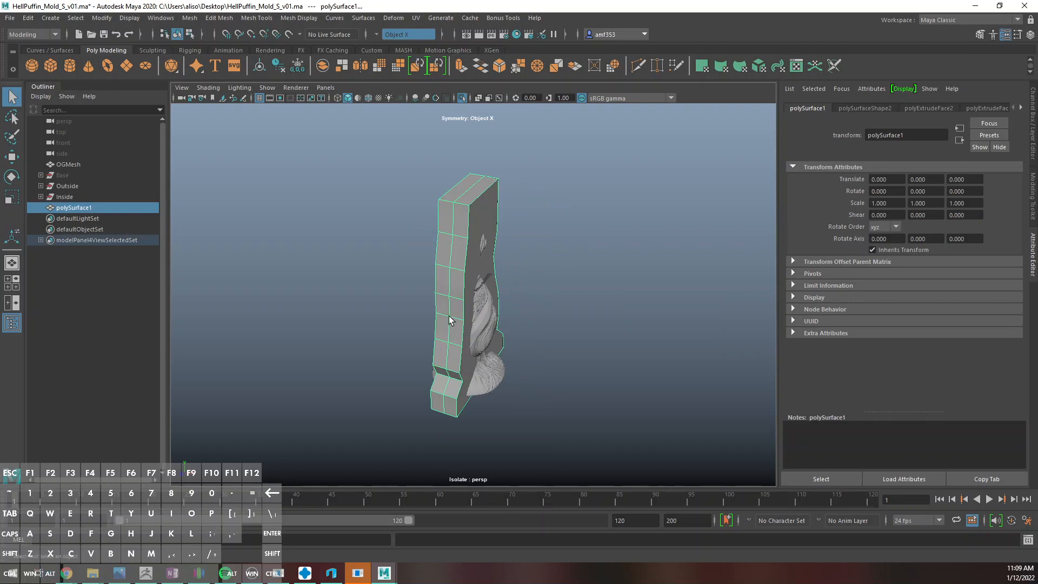
{"action": "left_click_drag", "start_coordinate": [479, 322], "coordinate": [478, 348], "text": "alt"}
{"action": "key", "text": "space"}
{"action": "key", "text": "space"}
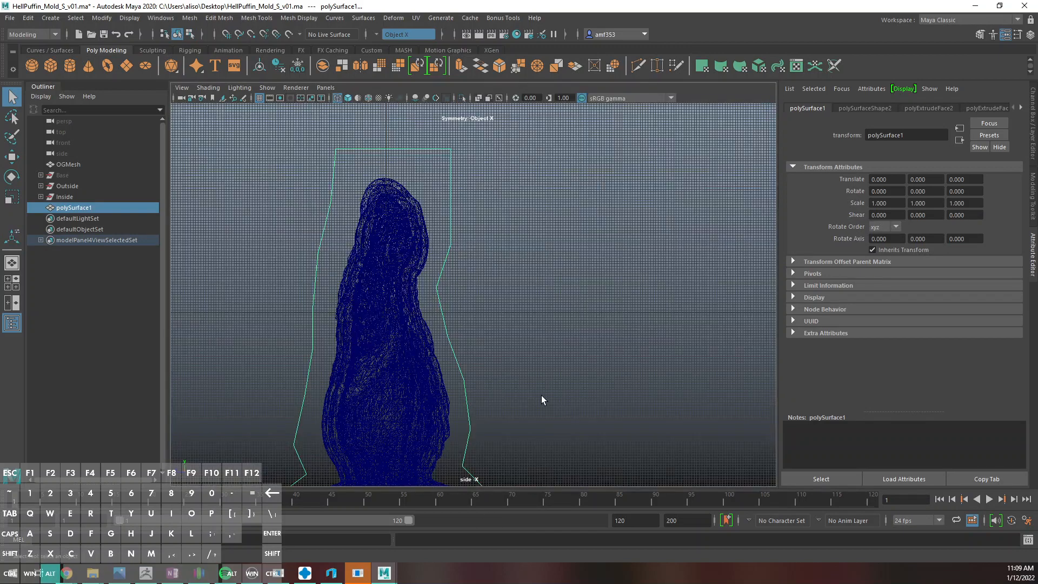
{"action": "scroll", "coordinate": [514, 325], "scroll_direction": "up", "scroll_amount": 5}
{"action": "right_click", "coordinate": [443, 249]}
{"action": "left_click", "coordinate": [393, 250]}
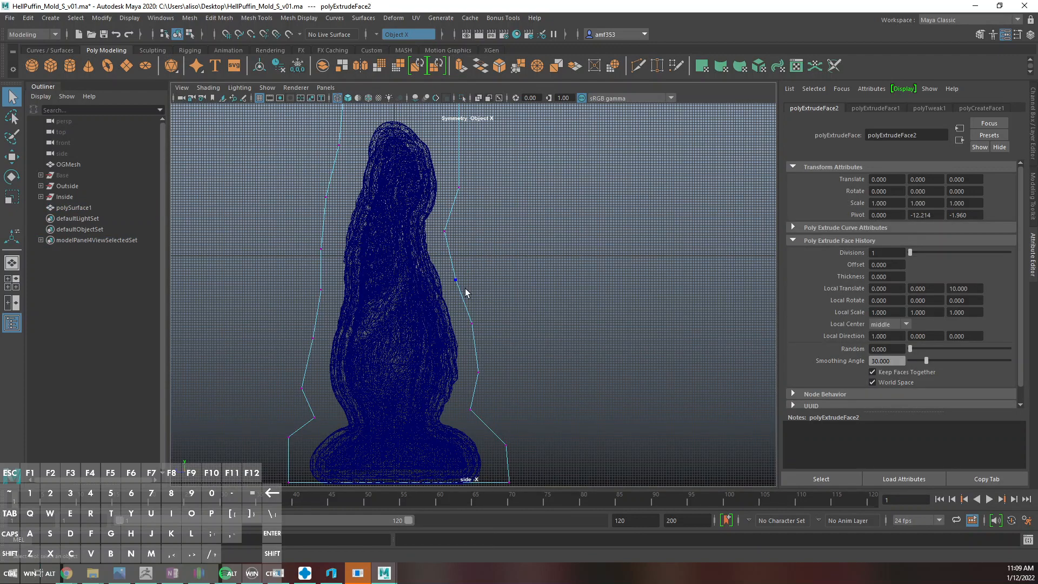
{"action": "left_click", "coordinate": [466, 276]}
{"action": "key", "text": "w"}
{"action": "left_click_drag", "start_coordinate": [465, 273], "coordinate": [464, 275]}
Shift the two outline vertices beside the figure's lower bulge slightly outward
{"action": "key", "text": "q"}
{"action": "key", "text": "w"}
{"action": "mouse_move", "coordinate": [466, 314]}
{"action": "left_mouse_down"}
{"action": "mouse_move", "coordinate": [486, 332]}
{"action": "mouse_move", "coordinate": [480, 324]}
{"action": "left_mouse_up"}
{"action": "key", "text": "q"}
{"action": "left_click", "coordinate": [479, 372]}
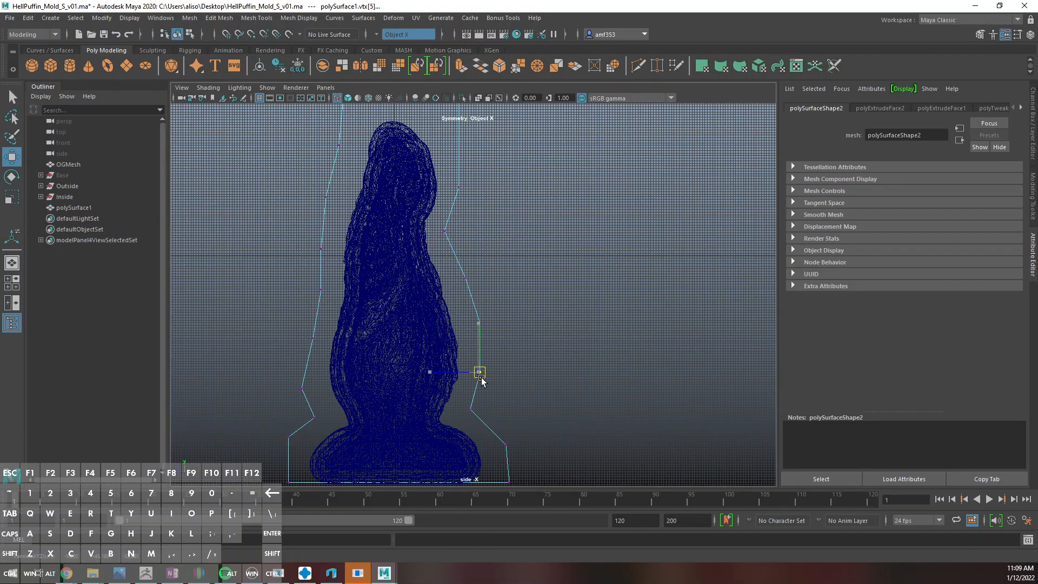
{"action": "key", "text": "w"}
{"action": "left_click_drag", "start_coordinate": [480, 372], "coordinate": [481, 373]}
{"action": "key", "text": "q"}
Move the notch vertex and the outline vertex directly above it slightly away from the figure
{"action": "middle_click_drag", "start_coordinate": [443, 217], "coordinate": [459, 306], "text": "alt"}
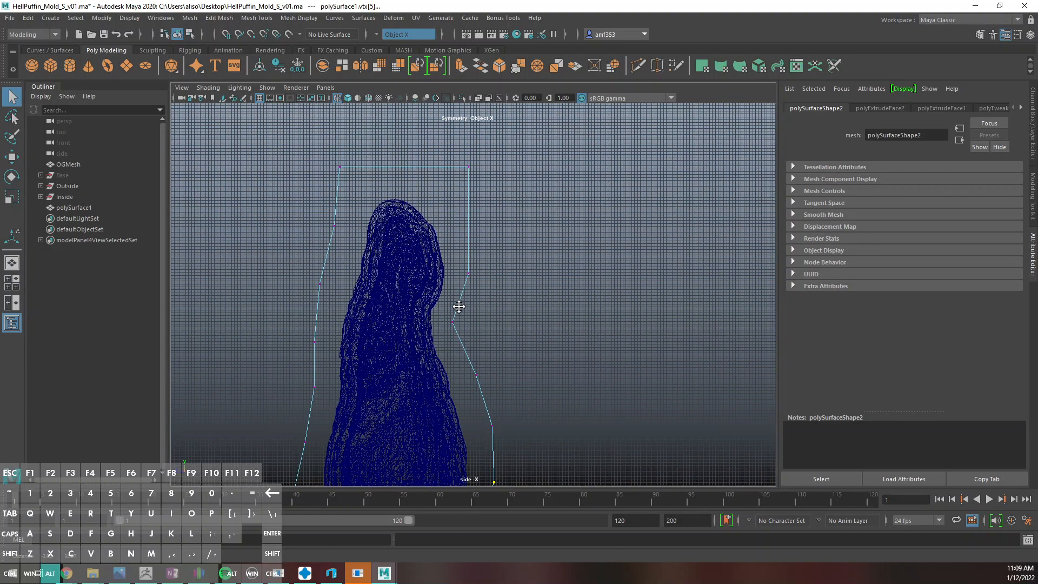
{"action": "left_click", "coordinate": [459, 326]}
{"action": "key", "text": "w"}
{"action": "left_click_drag", "start_coordinate": [460, 328], "coordinate": [457, 326]}
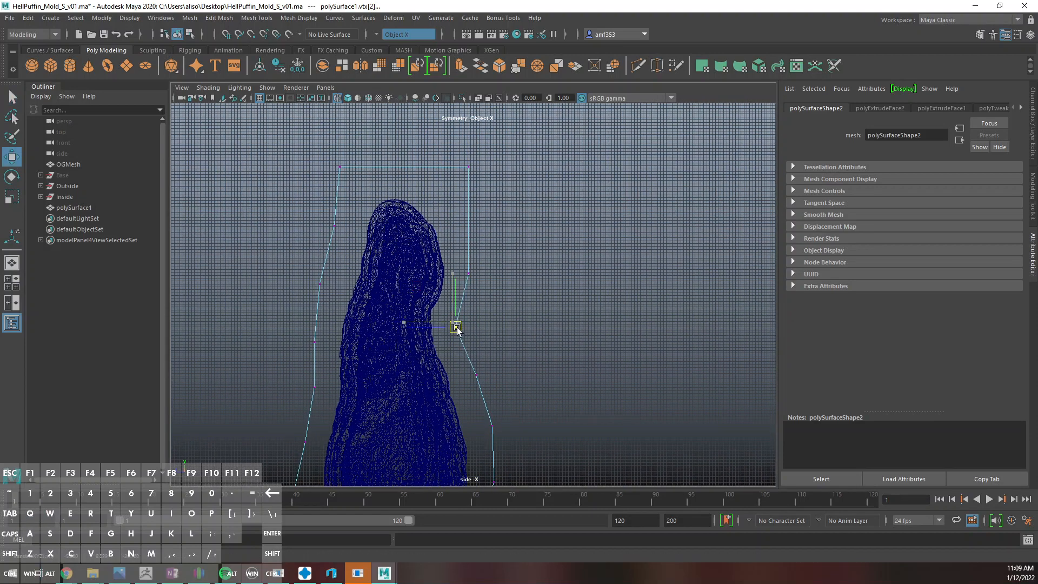
{"action": "key", "text": "q"}
{"action": "left_click", "coordinate": [468, 273]}
{"action": "key", "text": "w"}
{"action": "left_click_drag", "start_coordinate": [470, 274], "coordinate": [476, 276]}
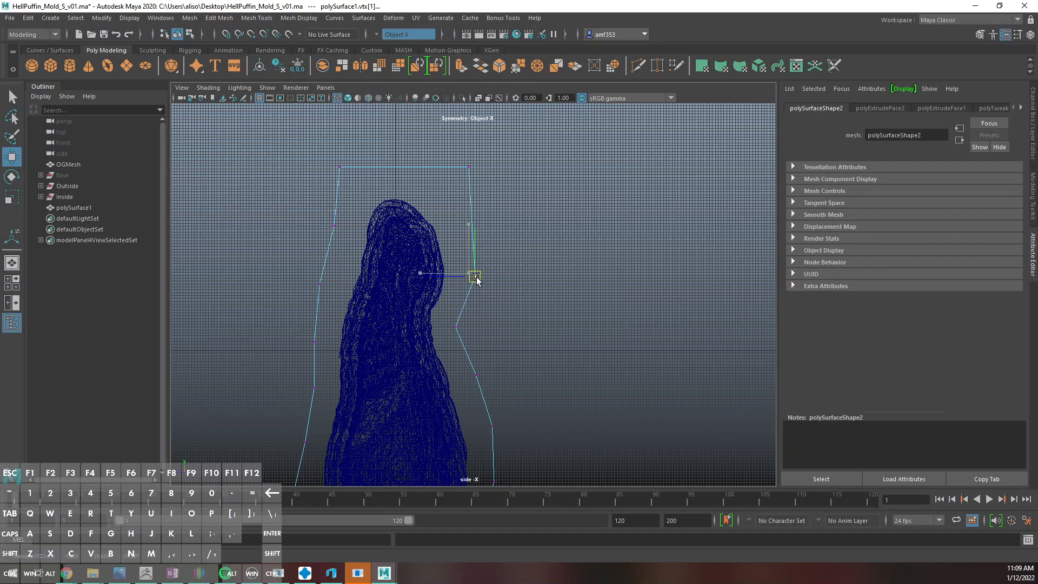
Try to extrude the block's top faces upward, and undo the extrusion
{"action": "scroll", "coordinate": [476, 284], "scroll_direction": "down", "scroll_amount": 2}
{"action": "key", "text": "space"}
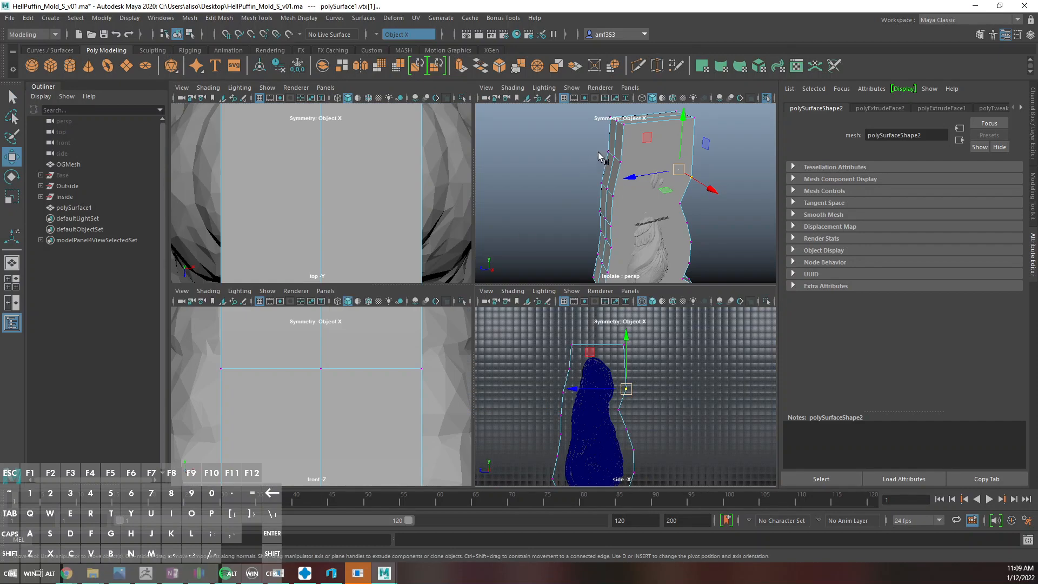
{"action": "middle_click_drag", "start_coordinate": [598, 157], "coordinate": [577, 236], "text": "alt"}
{"action": "right_click_drag", "start_coordinate": [566, 211], "coordinate": [567, 241]}
{"action": "left_click", "coordinate": [560, 202]}
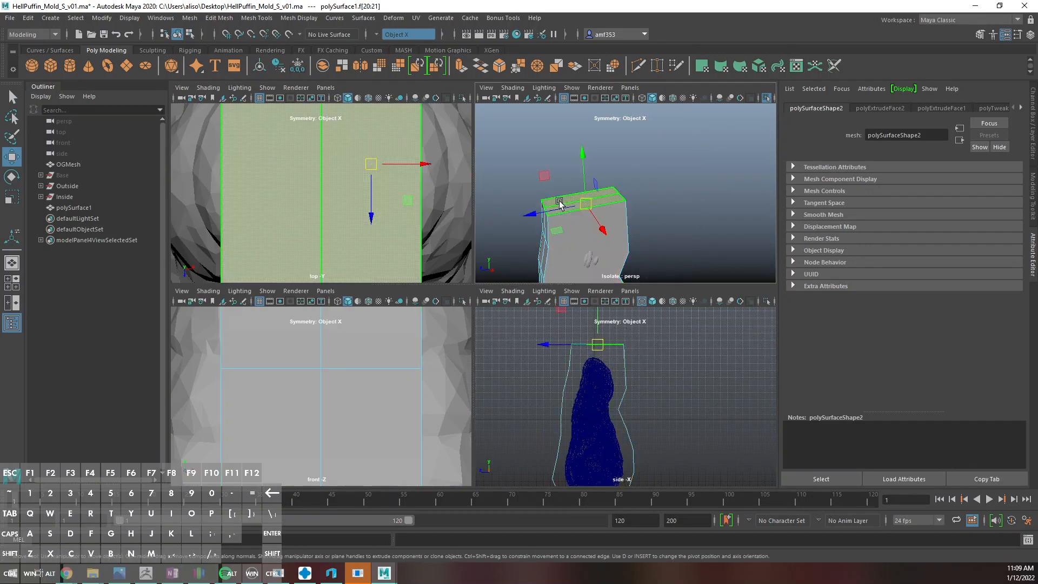
{"action": "key", "text": "ctrl+e"}
{"action": "left_click_drag", "start_coordinate": [574, 189], "coordinate": [576, 162]}
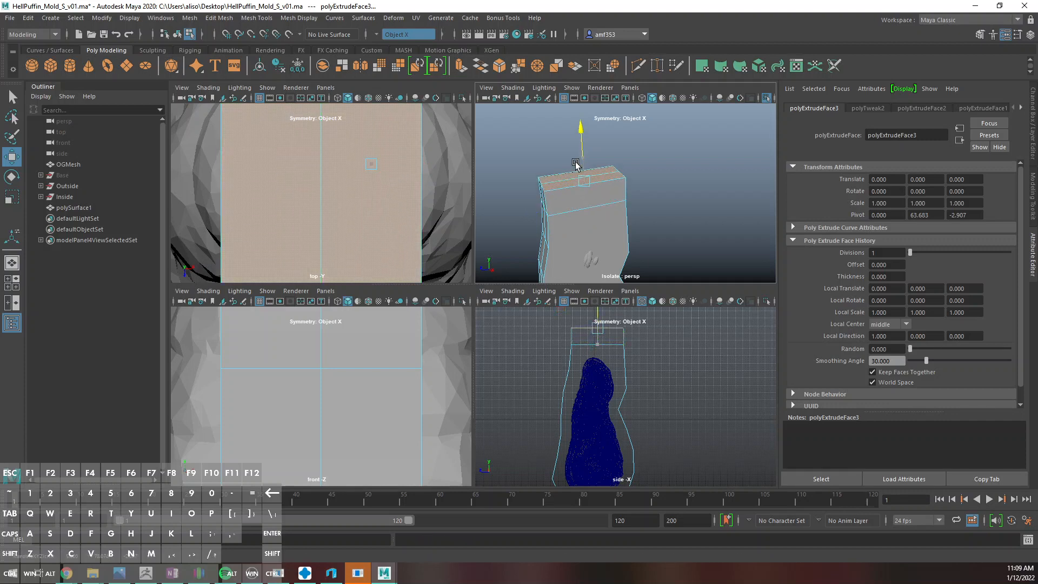
{"action": "key", "text": "q"}
{"action": "key", "text": "ctrl+z"}
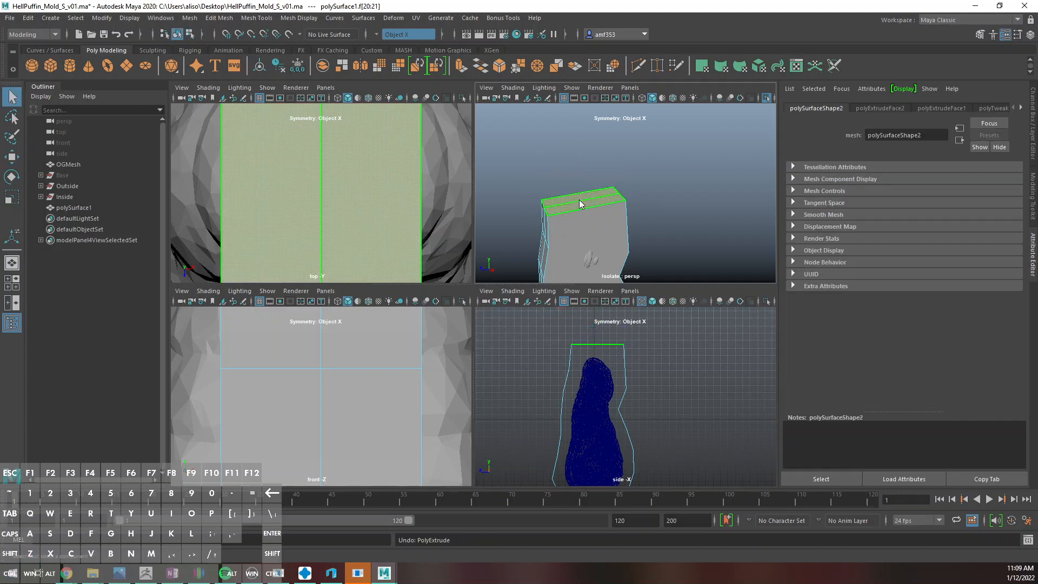
Duplicate the block polySurface1 in object mode and parent the copy under the Inside group
{"action": "right_click_drag", "start_coordinate": [579, 200], "coordinate": [621, 167]}
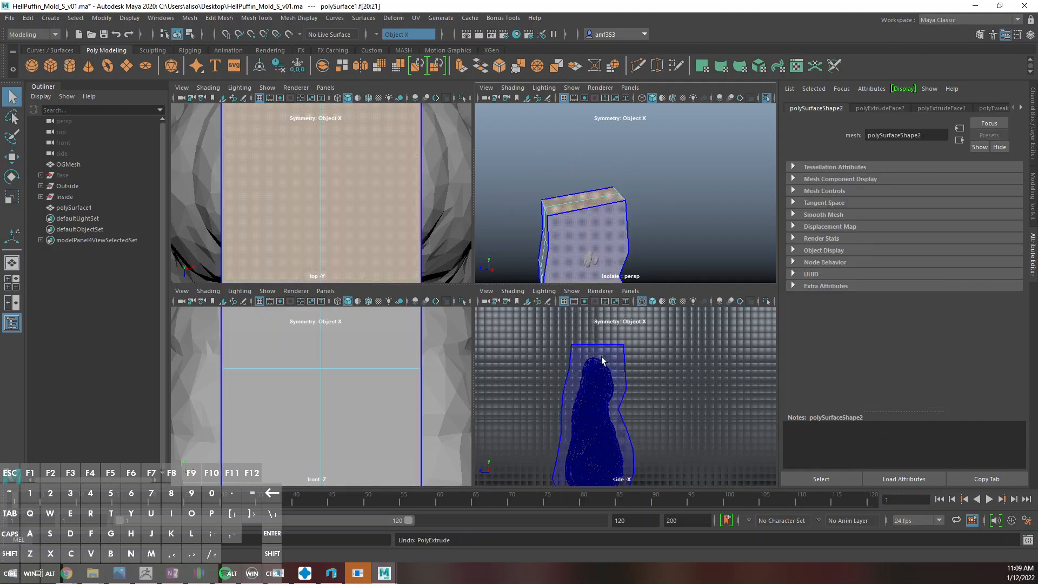
{"action": "right_click_drag", "start_coordinate": [602, 361], "coordinate": [581, 349]}
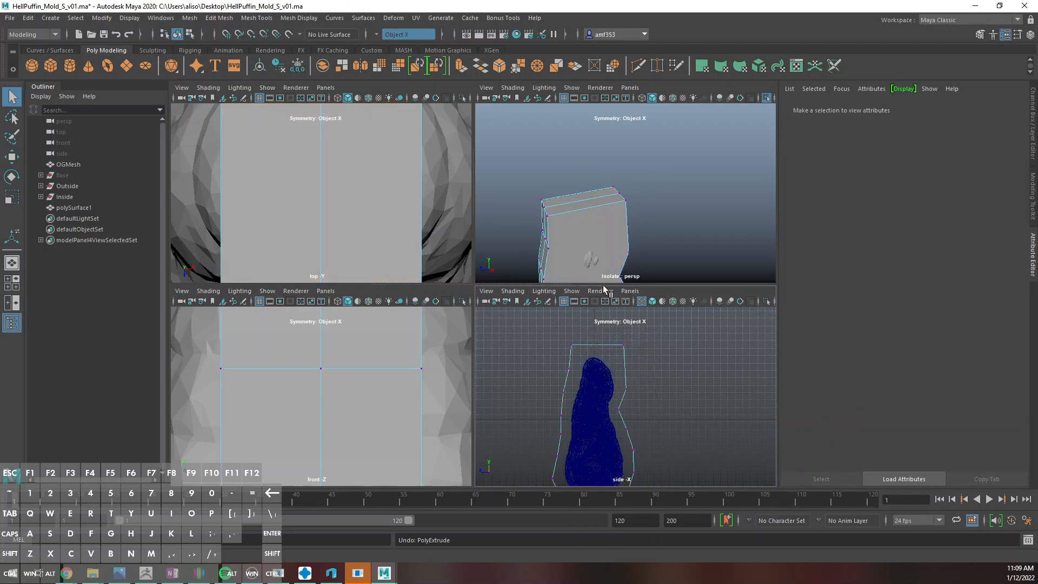
{"action": "key", "text": "space"}
{"action": "middle_click_drag", "start_coordinate": [464, 339], "coordinate": [472, 238], "text": "alt"}
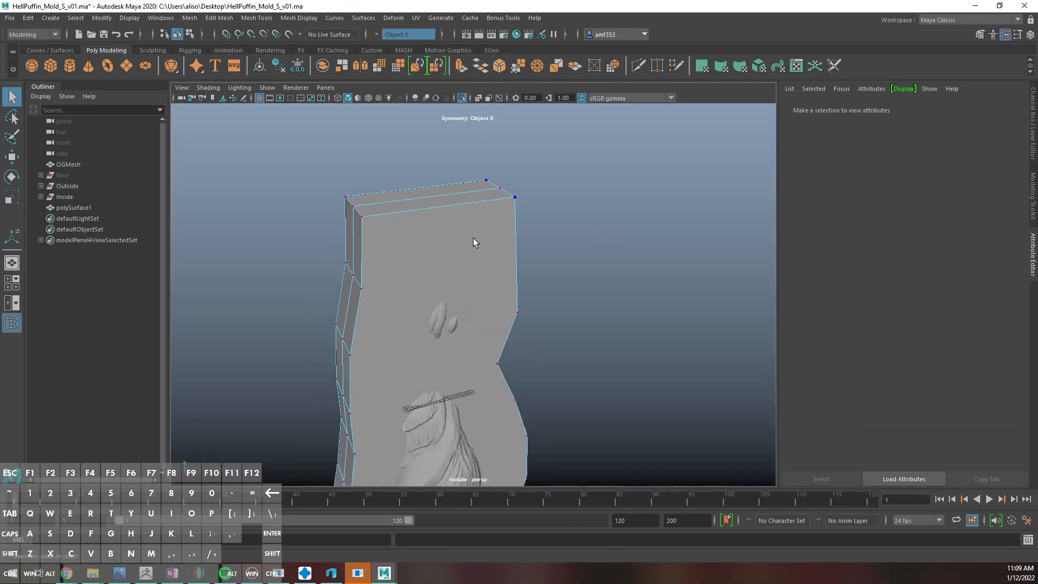
{"action": "right_click_drag", "start_coordinate": [473, 238], "coordinate": [508, 226]}
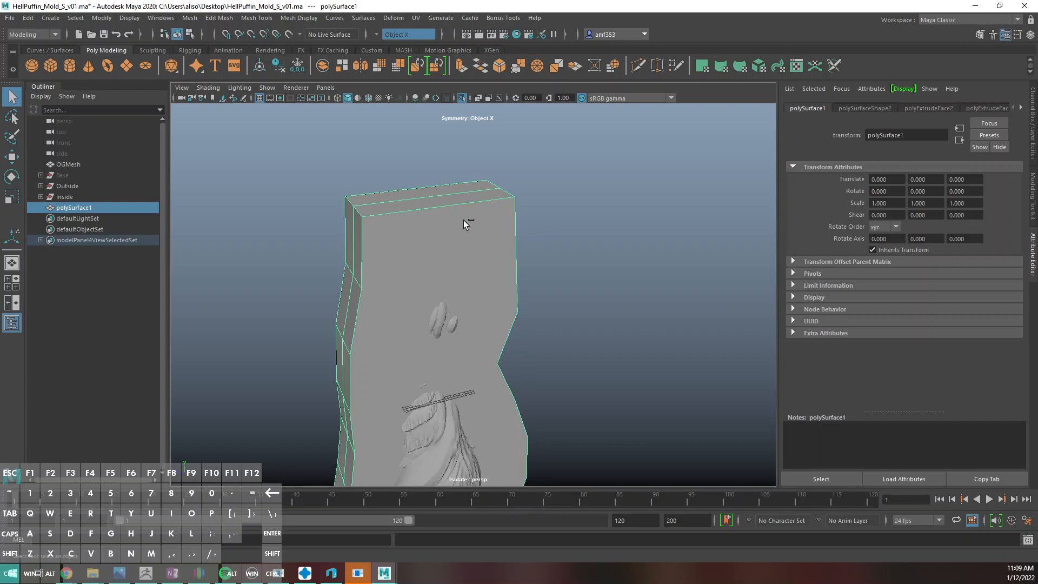
{"action": "key", "text": "ctrl+d"}
{"action": "left_click", "coordinate": [74, 197], "text": "ctrl"}
{"action": "key", "text": "p"}
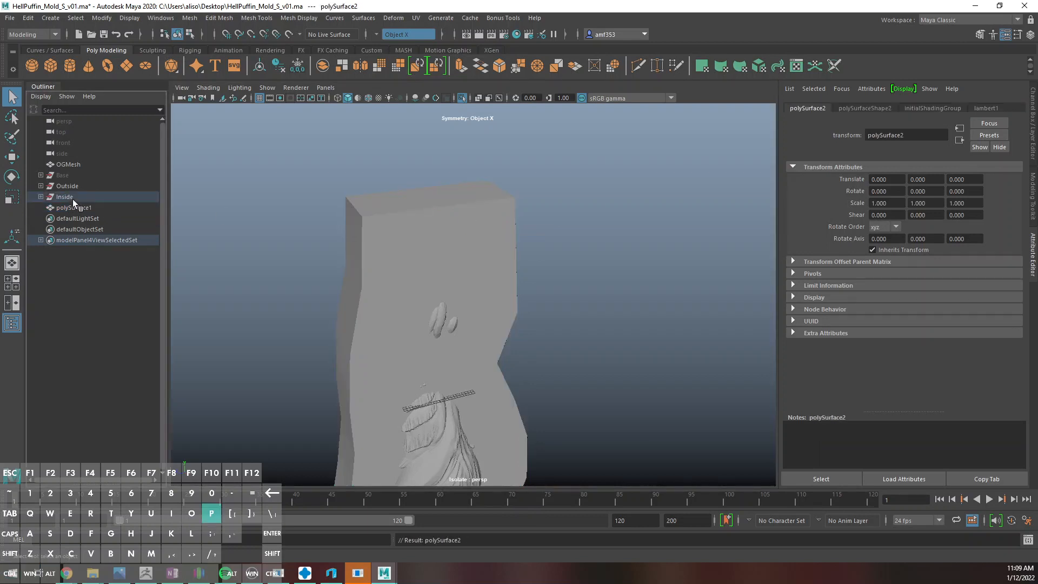
Isolate polySurface1 in the perspective view and bring the whole block into view
{"action": "left_click", "coordinate": [76, 208]}
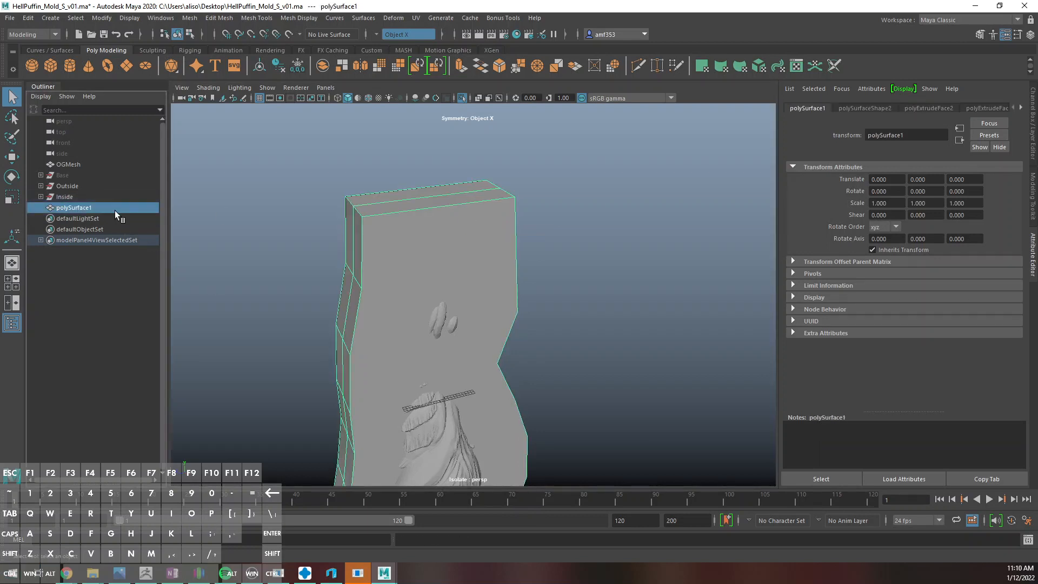
{"action": "key", "text": "ctrl+1"}
{"action": "key", "text": "ctrl+1"}
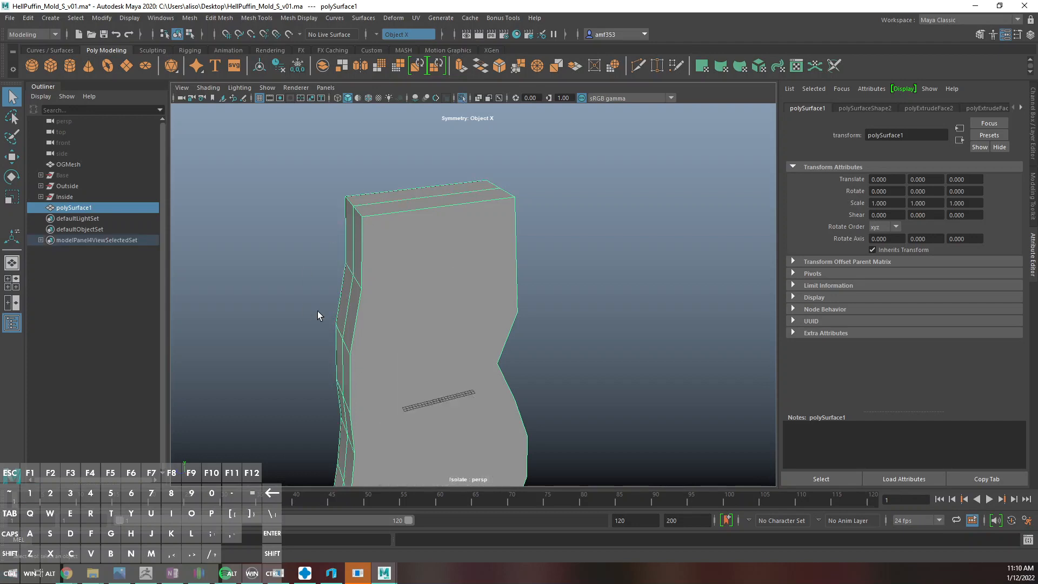
{"action": "middle_click_drag", "start_coordinate": [411, 270], "coordinate": [445, 195], "text": "alt"}
{"action": "scroll", "coordinate": [473, 296], "scroll_direction": "down", "scroll_amount": 4}
{"action": "left_click_drag", "start_coordinate": [473, 298], "coordinate": [445, 292], "text": "alt"}
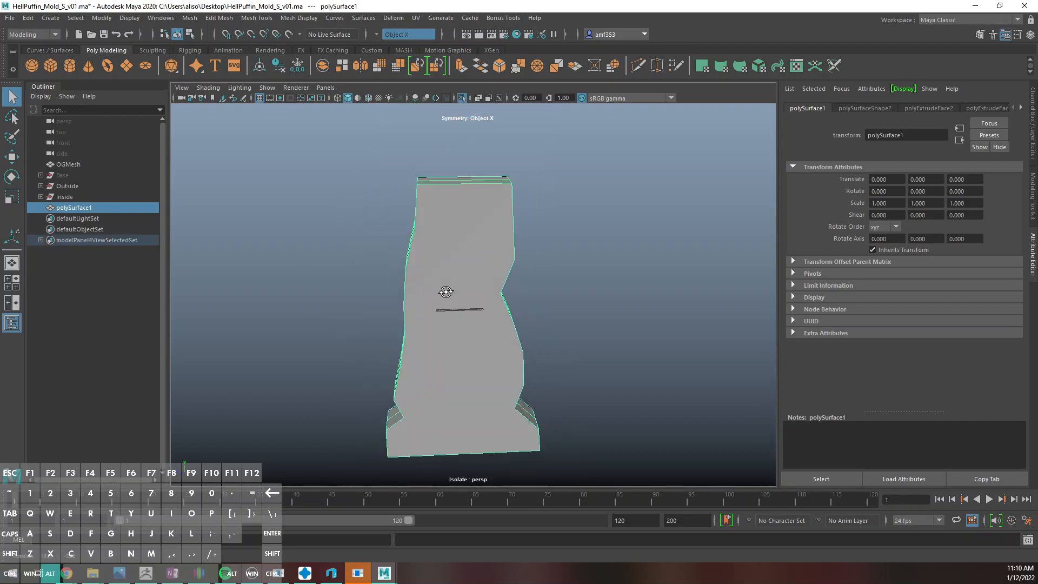
Extrude the two broad faces of polySurface1 outward with a Local Translate Z of 2.4, working in wireframe display
{"action": "key", "text": "ctrl+e"}
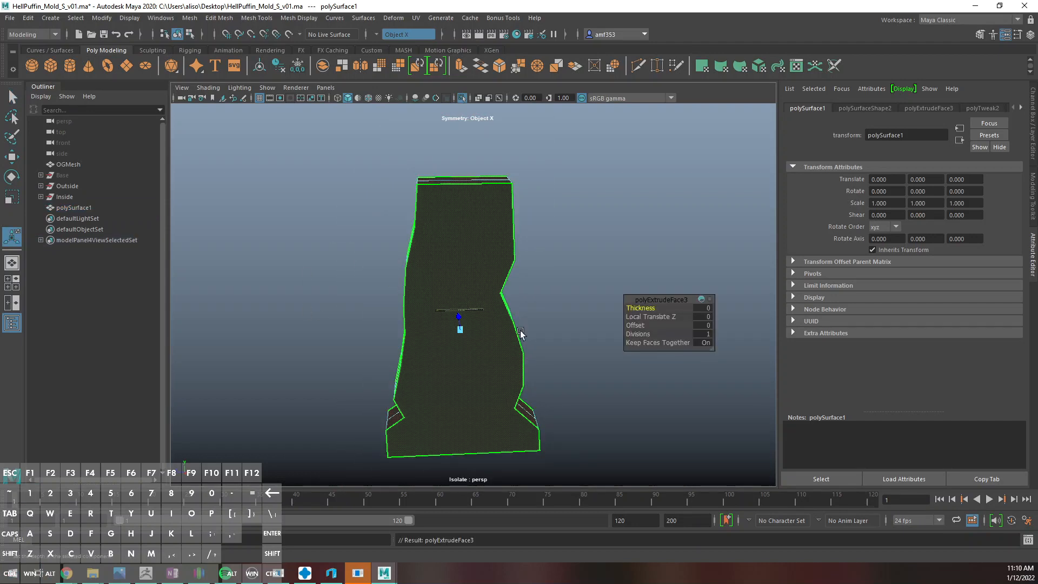
{"action": "left_click_drag", "start_coordinate": [652, 316], "coordinate": [678, 316]}
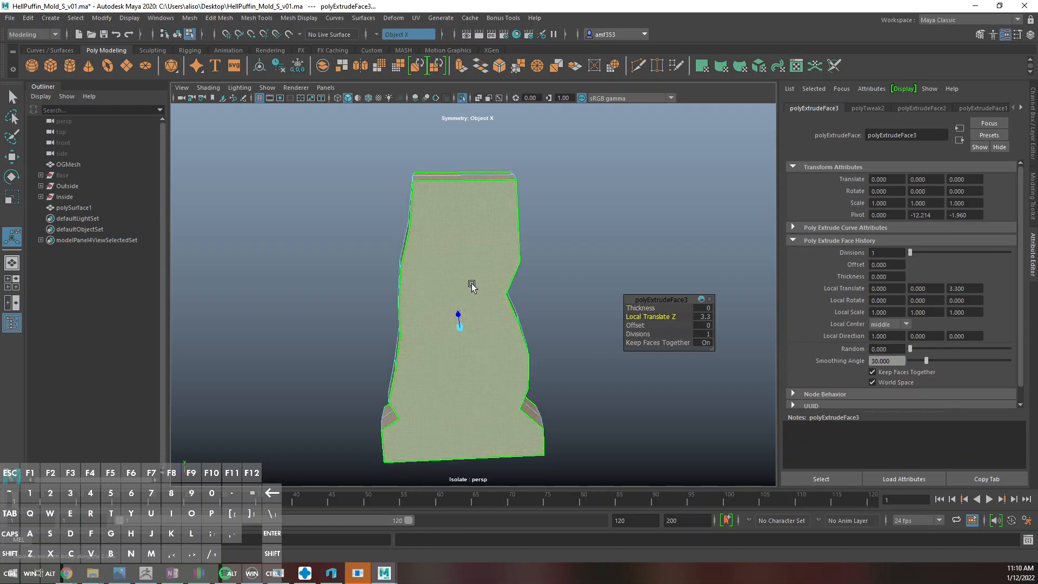
{"action": "key", "text": "4"}
{"action": "key", "text": "F8"}
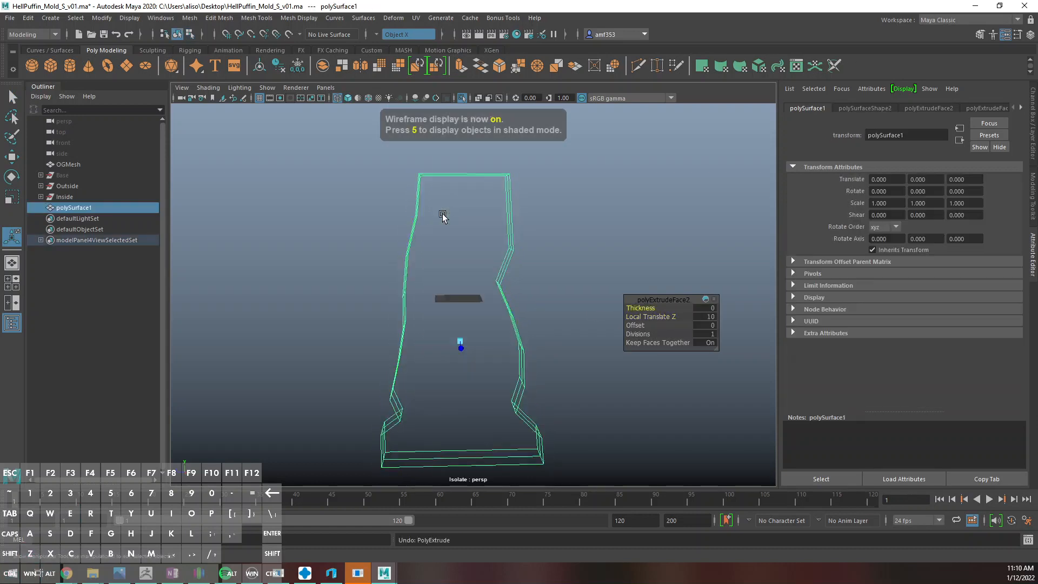
{"action": "key", "text": "q"}
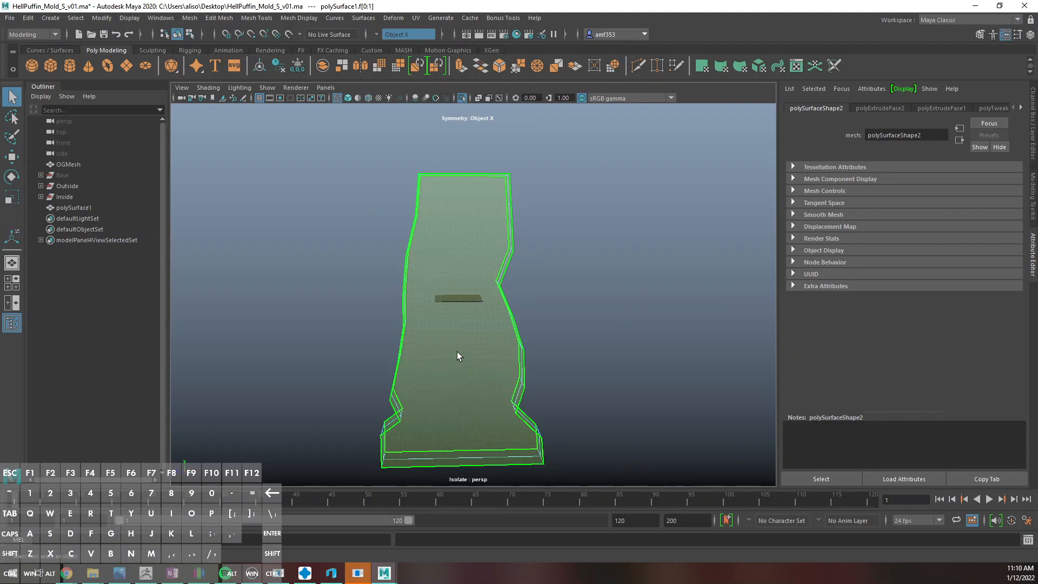
{"action": "key", "text": "ctrl+e"}
{"action": "left_click", "coordinate": [703, 317]}
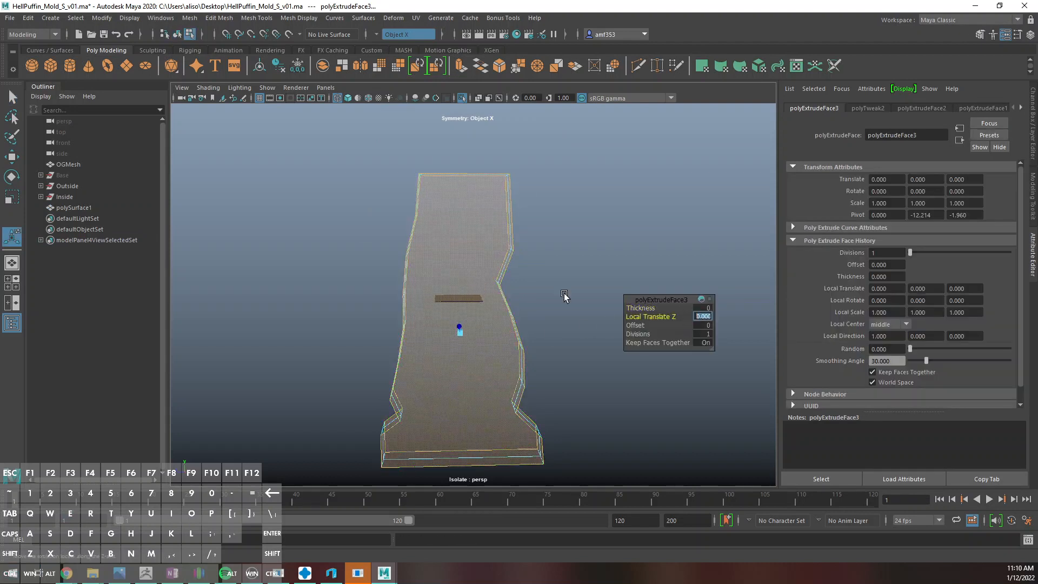
{"action": "type", "text": "2.4"}
{"action": "key", "text": "Return"}
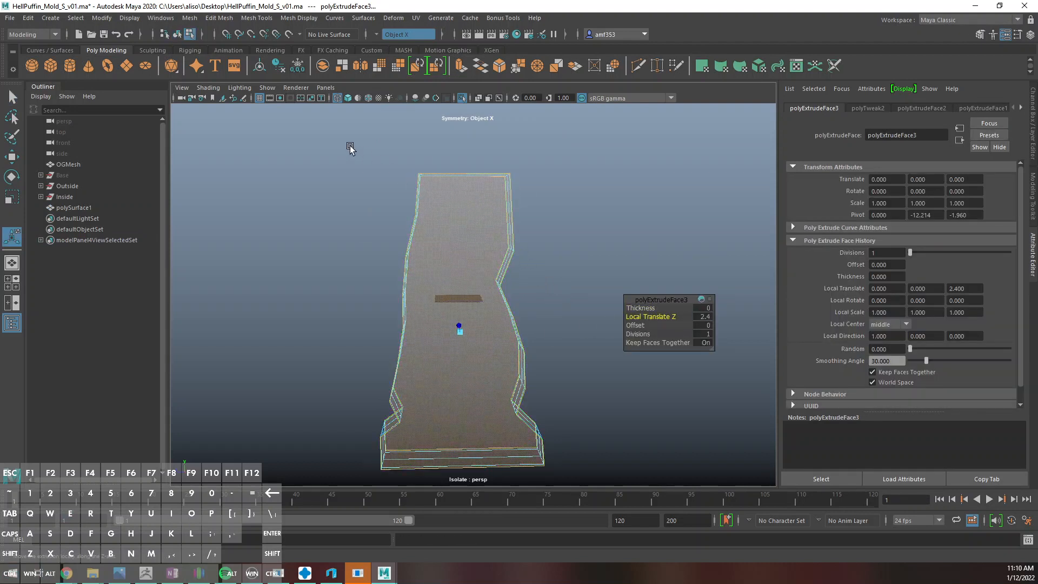
Extrude the contoured side walls of polySurface1, excluding its broad, top and bottom faces, with Local Translate Z 2.4, and return to shaded object mode
{"action": "left_click_drag", "start_coordinate": [335, 135], "coordinate": [606, 582]}
{"action": "left_click_drag", "start_coordinate": [462, 141], "coordinate": [446, 429], "text": "ctrl"}
{"action": "left_click_drag", "start_coordinate": [439, 387], "coordinate": [453, 565], "text": "ctrl"}
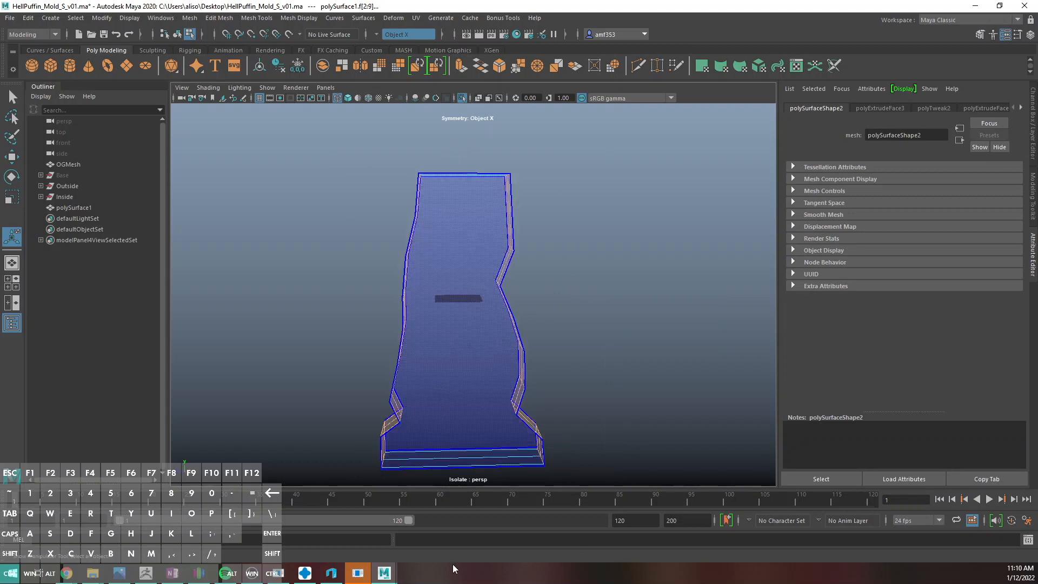
{"action": "key", "text": "ctrl+e"}
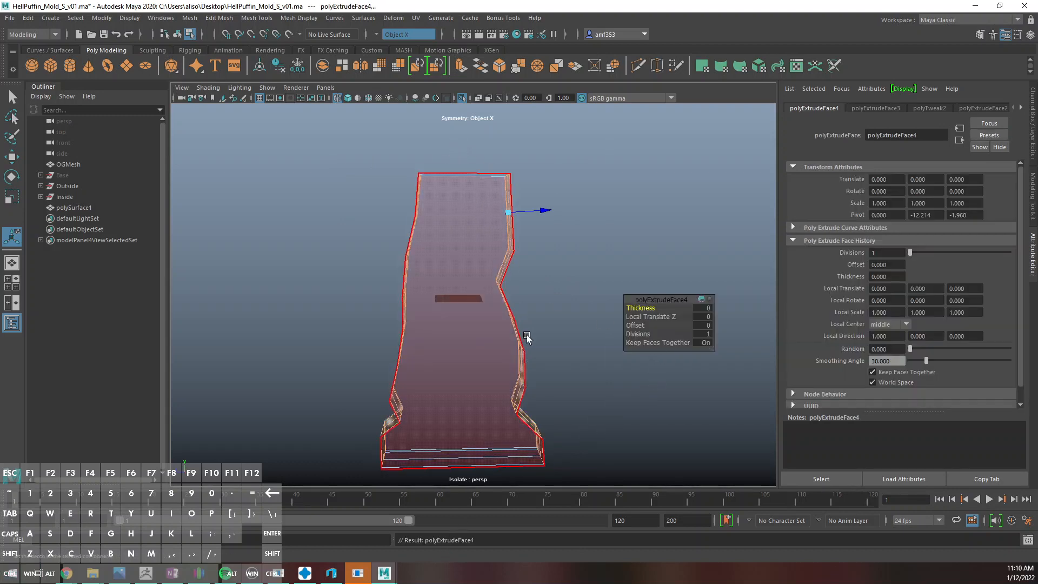
{"action": "left_click", "coordinate": [705, 316]}
{"action": "type", "text": "2.4"}
{"action": "key", "text": "Return"}
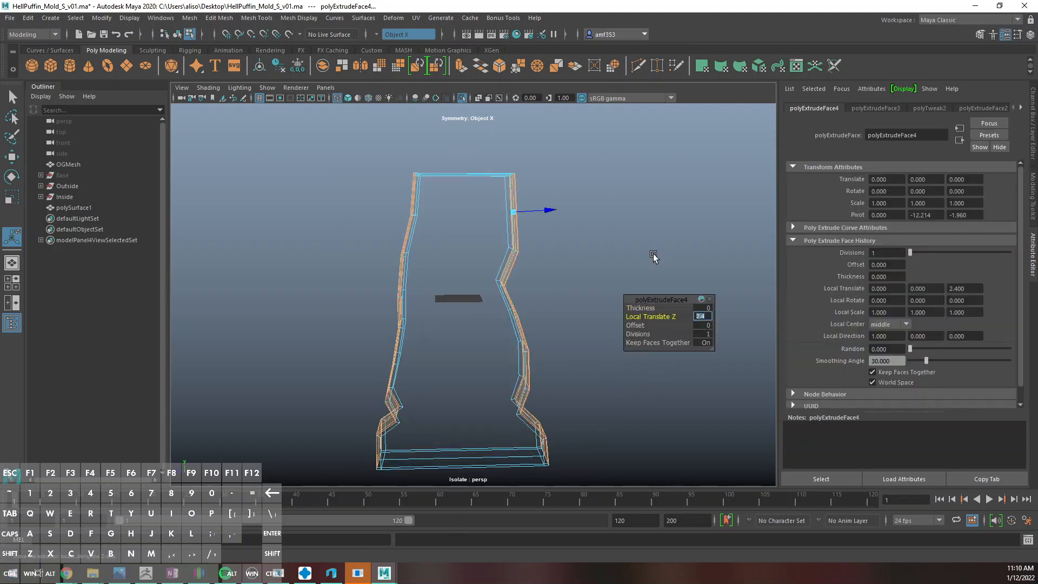
{"action": "right_click_drag", "start_coordinate": [450, 204], "coordinate": [500, 187]}
{"action": "left_click_drag", "start_coordinate": [465, 227], "coordinate": [555, 238], "text": "alt"}
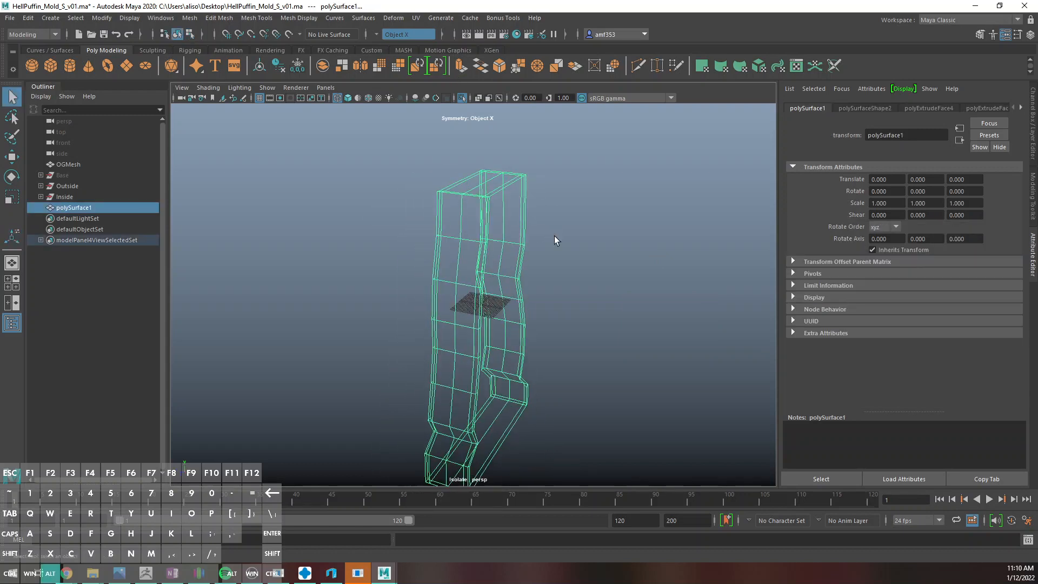
{"action": "key", "text": "5"}
{"action": "middle_click_drag", "start_coordinate": [528, 254], "coordinate": [489, 362], "text": "alt"}
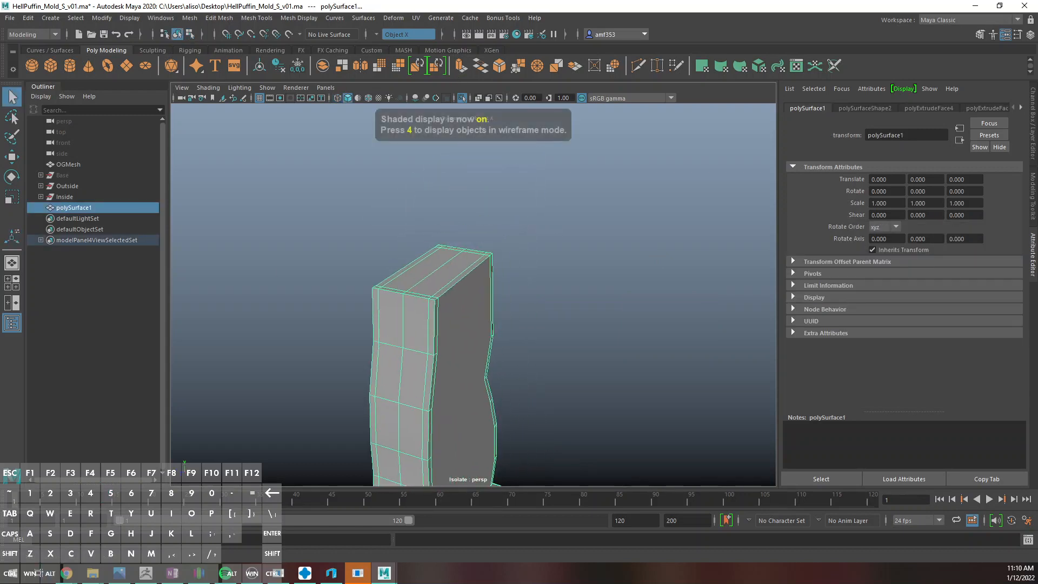
Parent polySurface1 under the Outside group, expand the Inside group, and turn off the isolated view
{"action": "middle_click_drag", "start_coordinate": [76, 193], "coordinate": [70, 187]}
{"action": "left_click", "coordinate": [41, 196]}
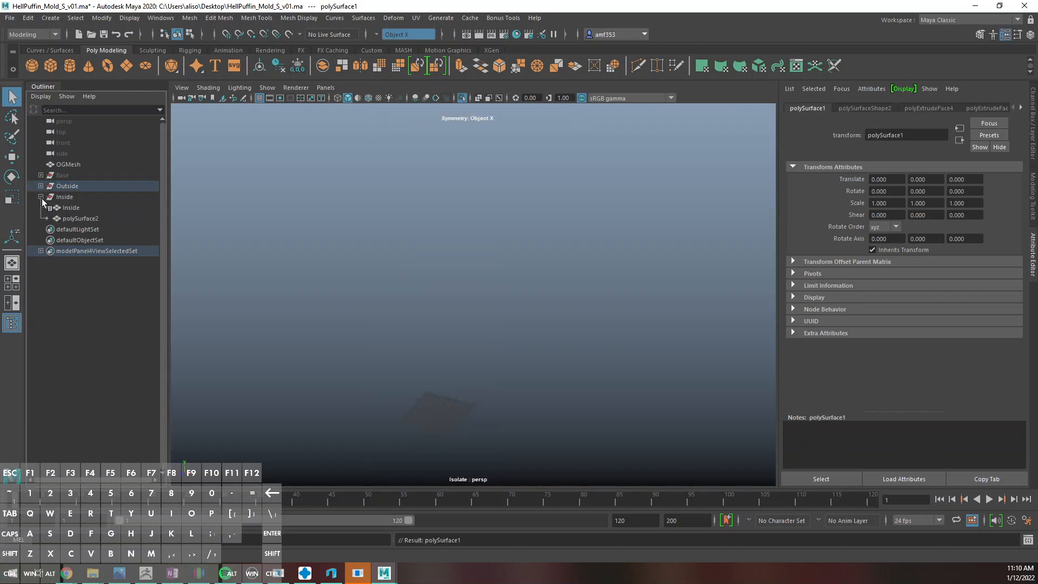
{"action": "left_click", "coordinate": [76, 208]}
{"action": "key", "text": "ctrl+1"}
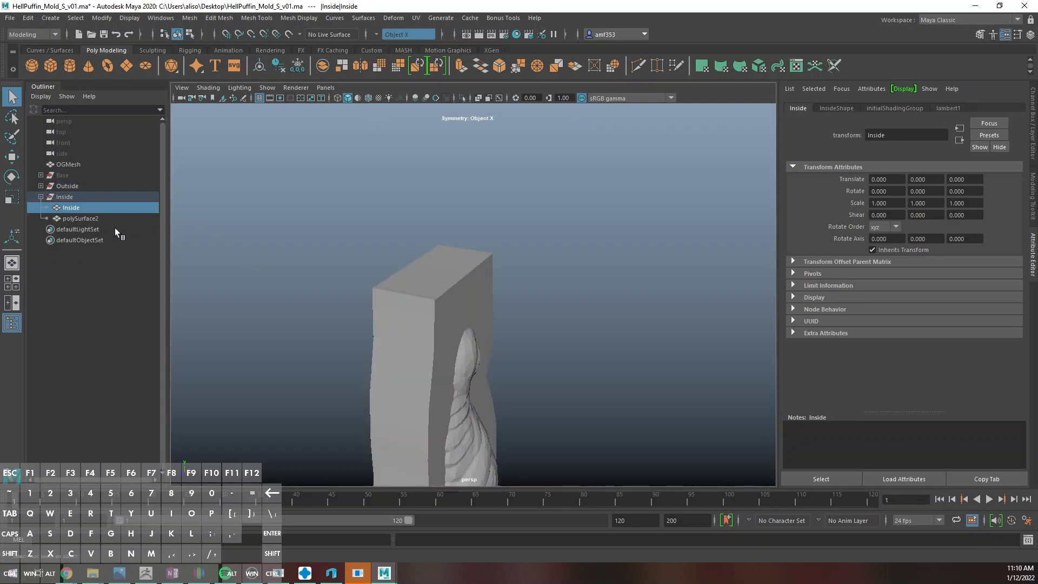
Isolate the Inside group and extrude the top faces of polySurface2 upward past the block's upper end
{"action": "left_click", "coordinate": [69, 194]}
{"action": "key", "text": "ctrl+1"}
{"action": "right_click_drag", "start_coordinate": [453, 269], "coordinate": [449, 297]}
{"action": "left_click", "coordinate": [430, 271]}
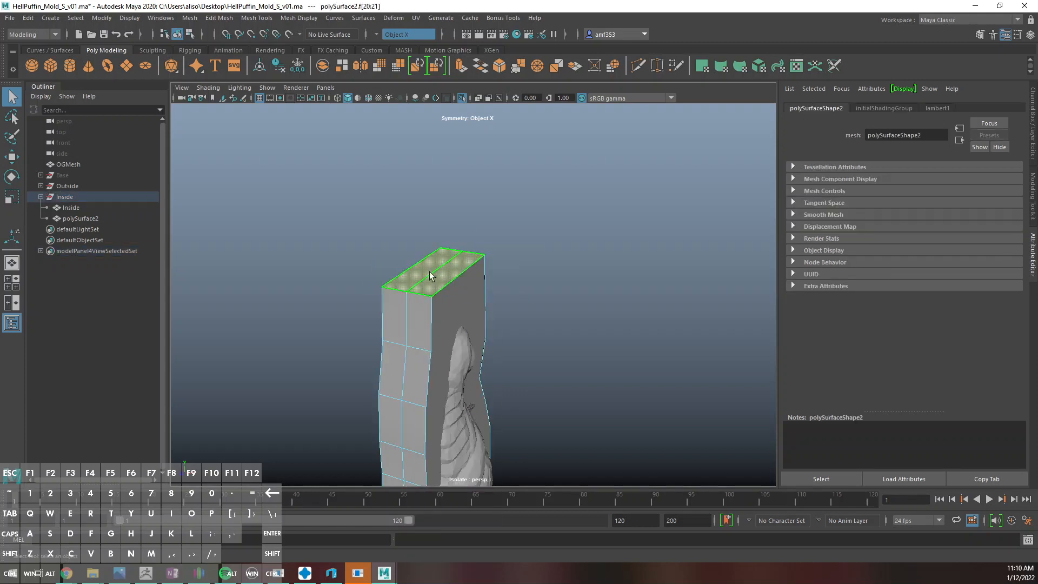
{"action": "key", "text": "ctrl+e"}
{"action": "key", "text": "w"}
{"action": "left_click_drag", "start_coordinate": [445, 252], "coordinate": [446, 199]}
Extrude the bottom faces of polySurface2 downward below the figure's base and return to object mode
{"action": "left_click_drag", "start_coordinate": [498, 282], "coordinate": [466, 381], "text": "alt"}
{"action": "left_click", "coordinate": [459, 323]}
{"action": "key", "text": "ctrl+e"}
{"action": "right_click_drag", "start_coordinate": [431, 248], "coordinate": [459, 236]}
Show all mold parts again, check the nested blocks from several angles, and save the scene
{"action": "key", "text": "ctrl+1"}
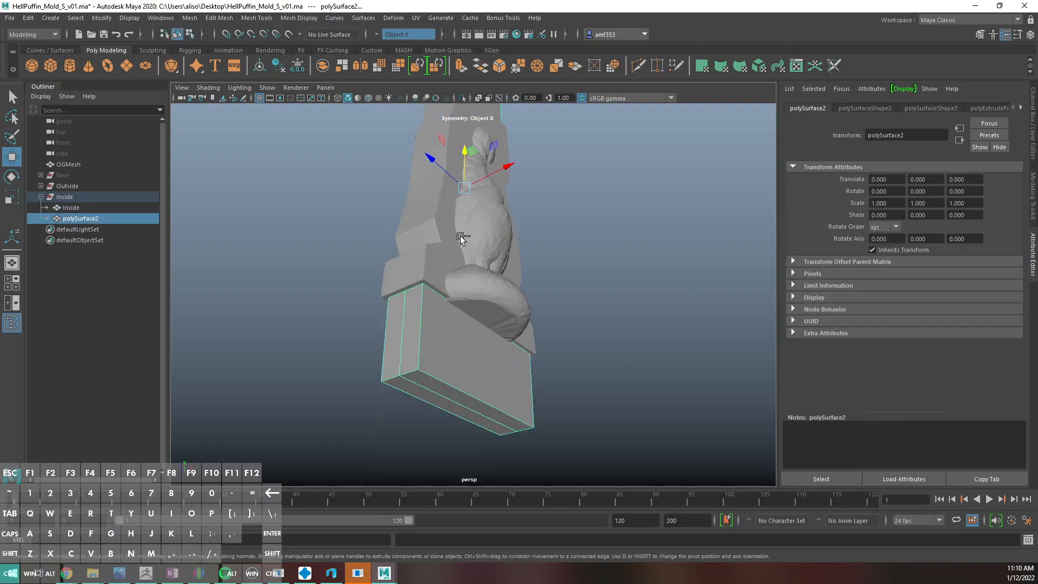
{"action": "left_click_drag", "start_coordinate": [460, 236], "coordinate": [472, 290], "text": "alt"}
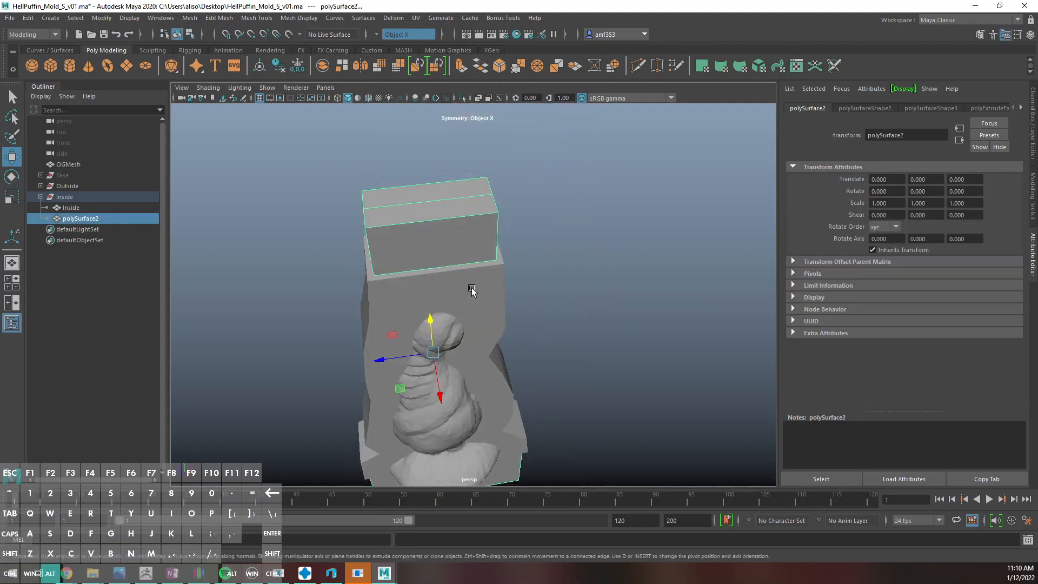
{"action": "left_click_drag", "start_coordinate": [414, 268], "coordinate": [475, 232], "text": "alt"}
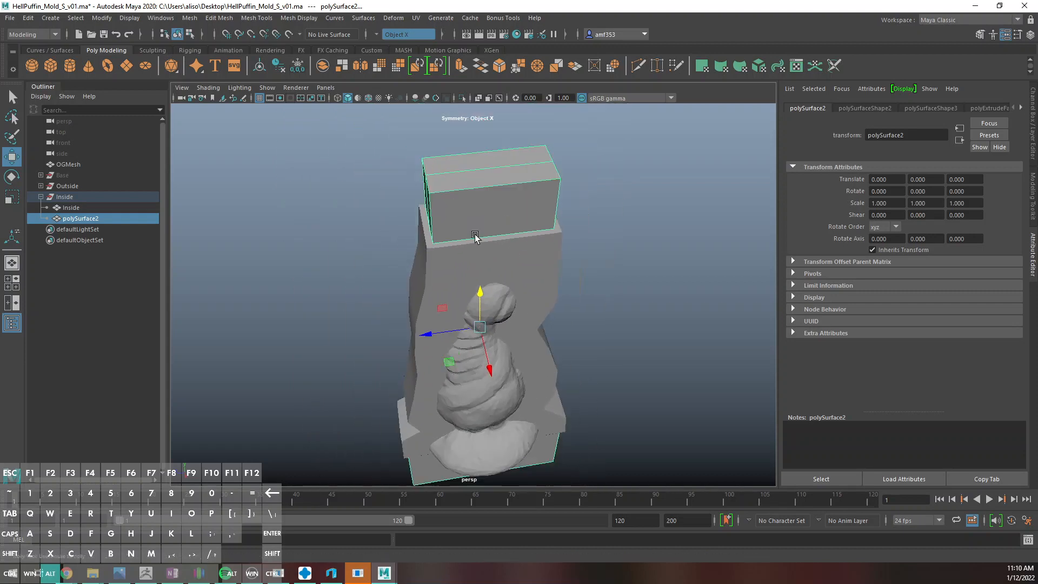
{"action": "left_click", "coordinate": [573, 255]}
{"action": "key", "text": "ctrl+s"}
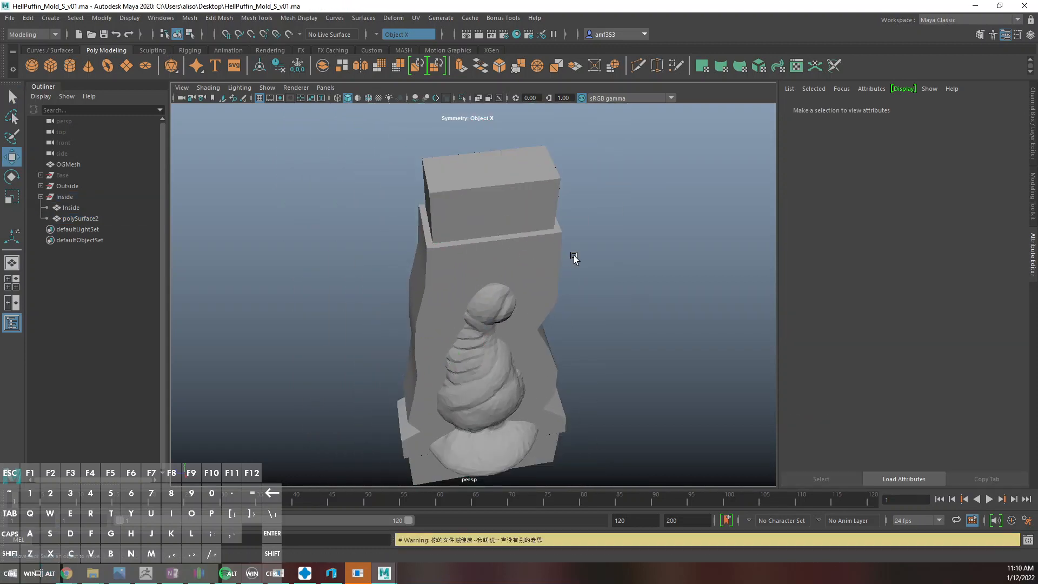
Draw a larger polygon around the existing block's silhouette in the side view with Create Polygon, from its upper edge around the base
{"action": "key", "text": "space"}
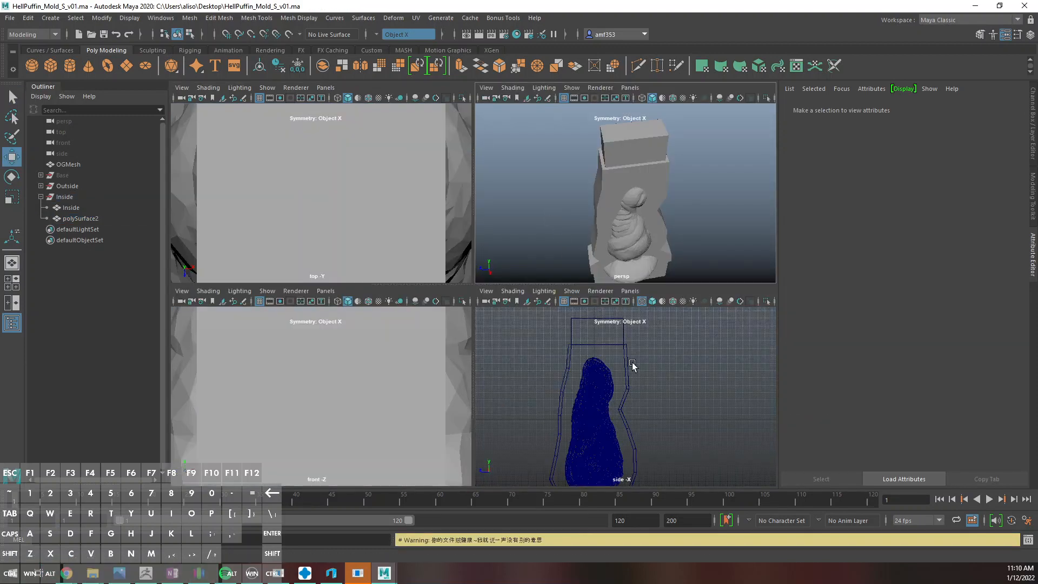
{"action": "key", "text": "space"}
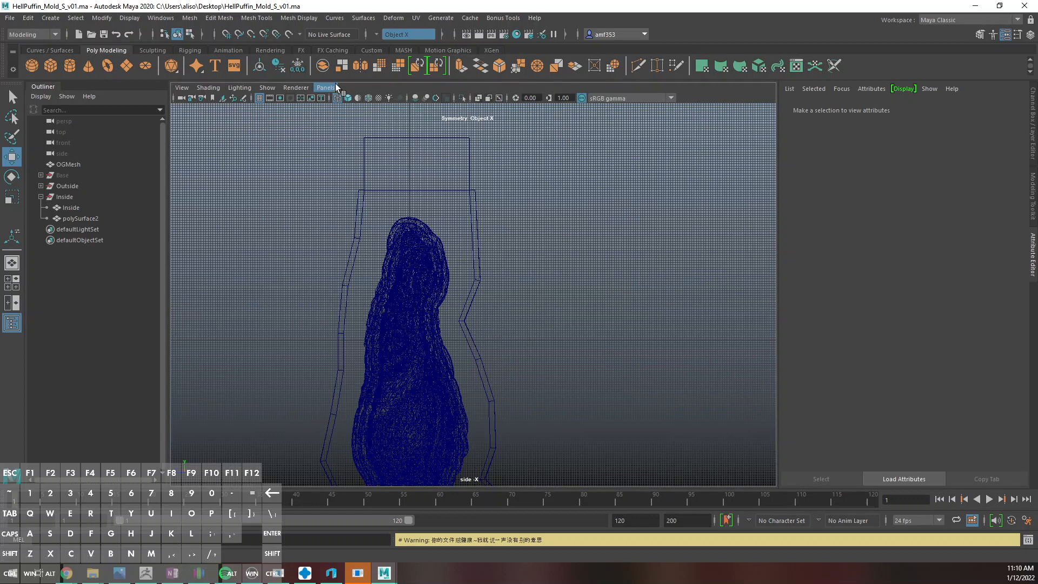
{"action": "left_click", "coordinate": [252, 20]}
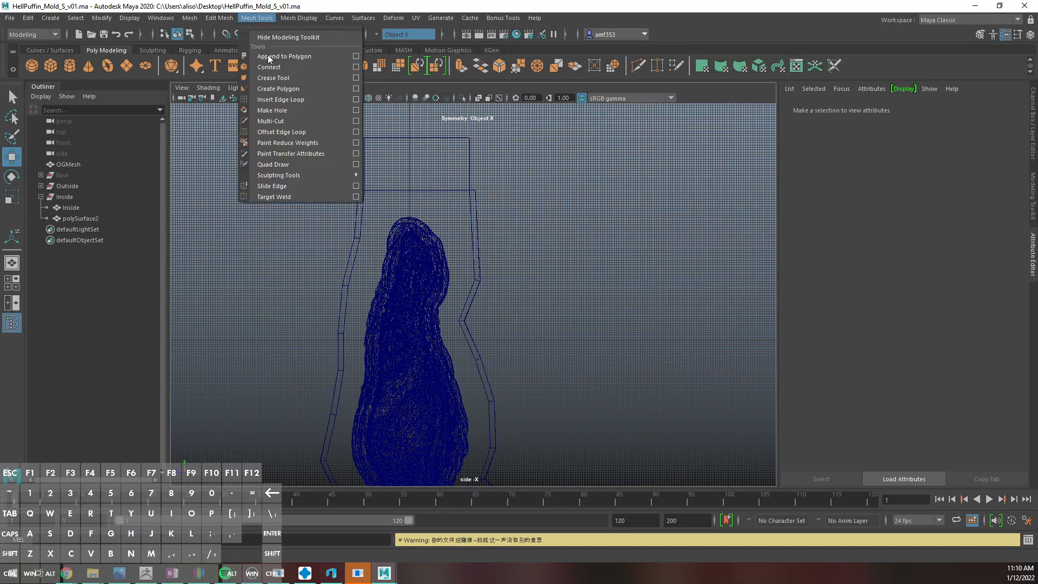
{"action": "left_click", "coordinate": [278, 89]}
{"action": "left_click", "coordinate": [504, 199]}
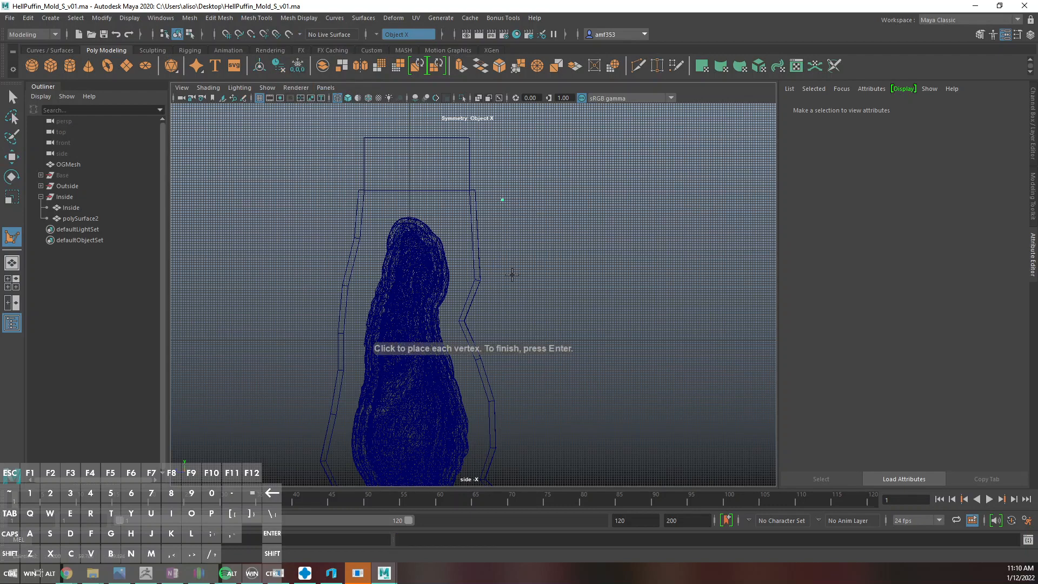
{"action": "left_click", "coordinate": [514, 377]}
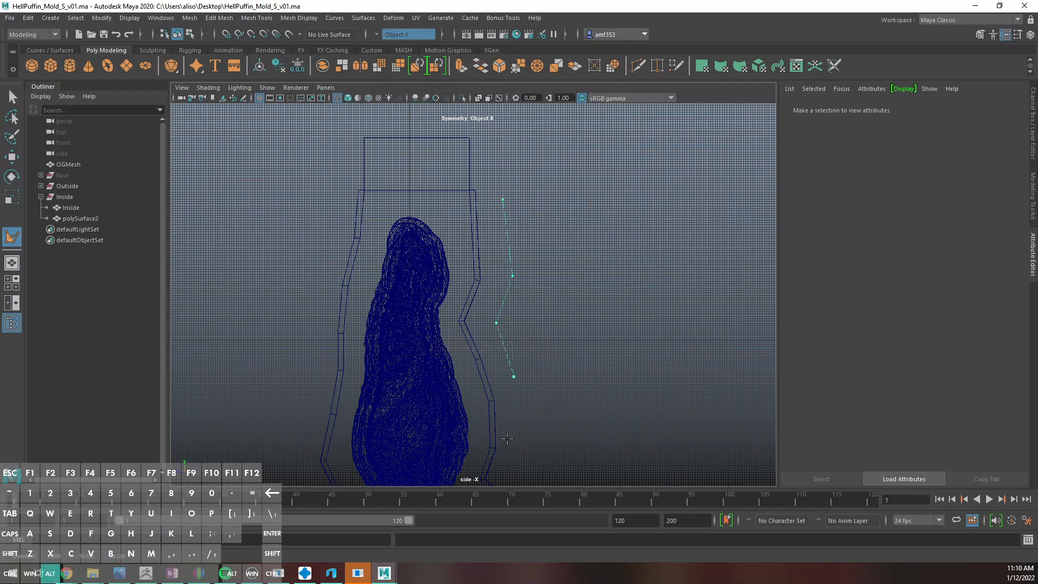
{"action": "middle_click_drag", "start_coordinate": [515, 436], "coordinate": [520, 326], "text": "alt"}
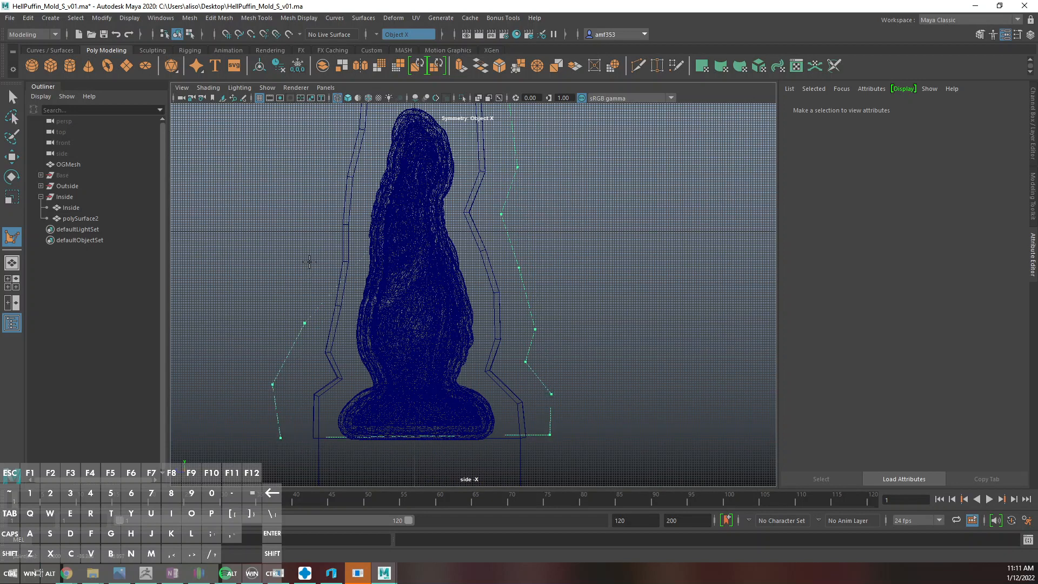
{"action": "middle_click_drag", "start_coordinate": [365, 134], "coordinate": [367, 265], "text": "alt"}
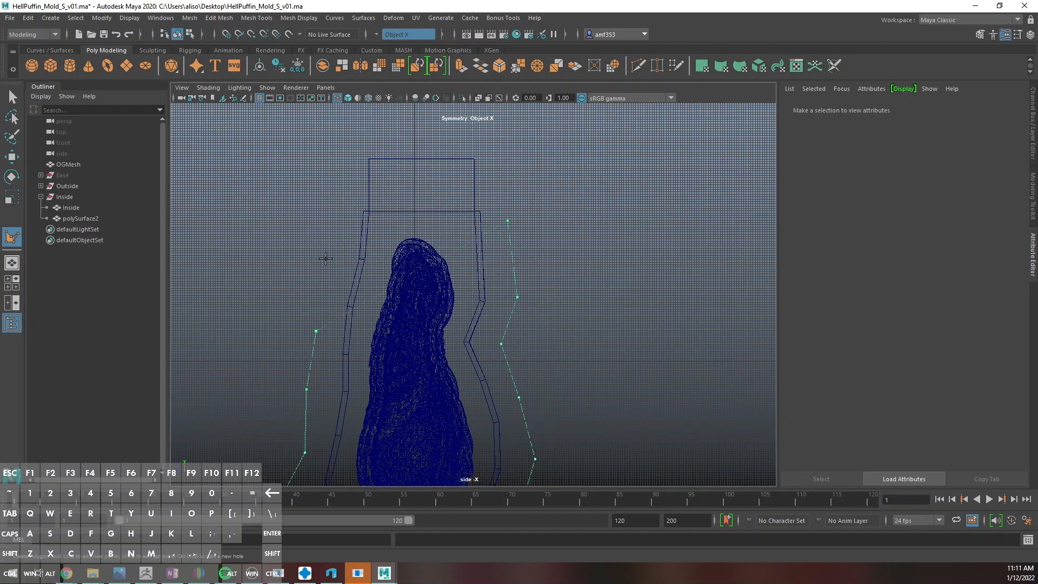
{"action": "key", "text": "Return"}
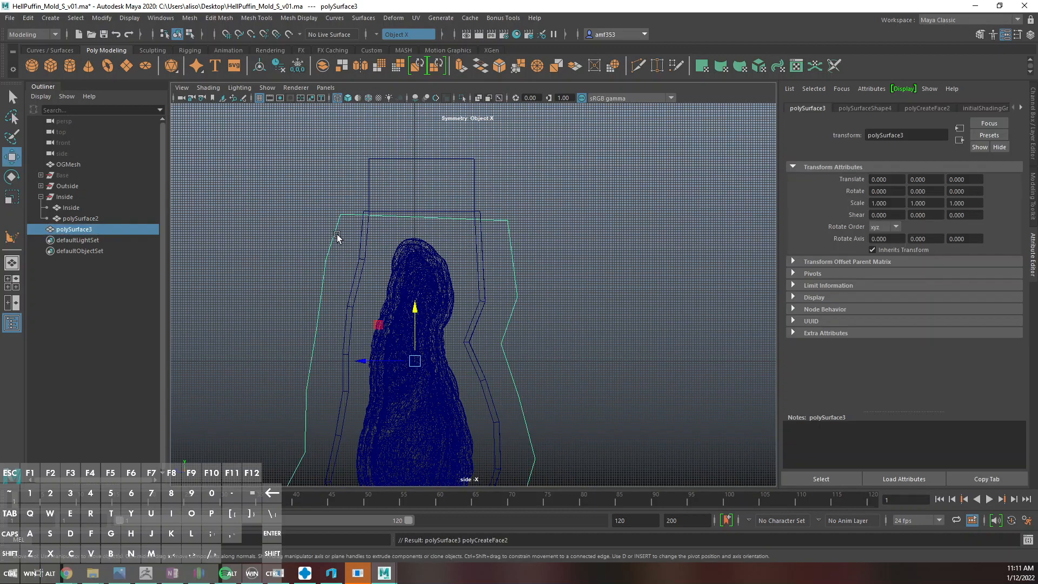
Flatten the new polygon's two top vertices into a level edge and snap it to the top of the outer block
{"action": "right_click_drag", "start_coordinate": [303, 249], "coordinate": [290, 243]}
{"action": "left_click_drag", "start_coordinate": [297, 194], "coordinate": [556, 243]}
{"action": "key", "text": "r"}
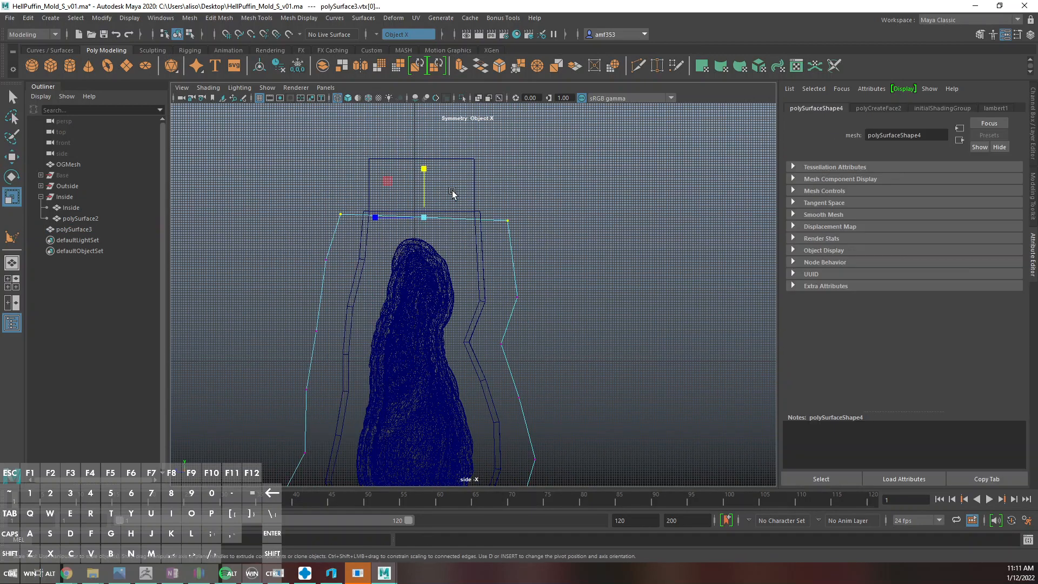
{"action": "left_click_drag", "start_coordinate": [424, 167], "coordinate": [424, 213]}
{"action": "key", "text": "w"}
{"action": "key", "text": "v"}
{"action": "key", "text": "r"}
Spread the new polygon's two bottom vertices slightly, flatten them into a level edge, and move them just below the figure's base
{"action": "middle_click_drag", "start_coordinate": [463, 332], "coordinate": [492, 132], "text": "alt"}
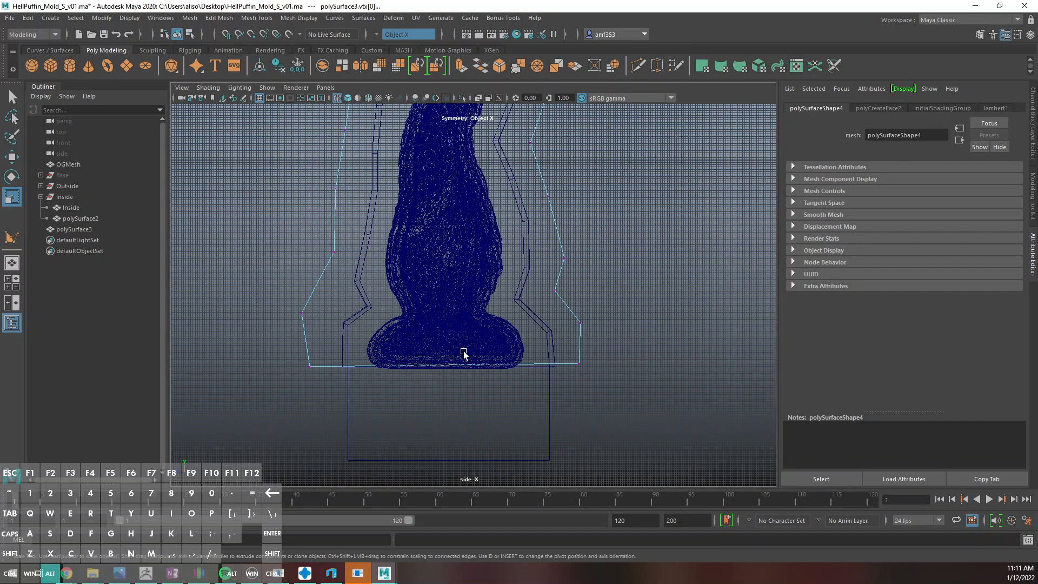
{"action": "left_click_drag", "start_coordinate": [293, 355], "coordinate": [485, 416]}
{"action": "left_click_drag", "start_coordinate": [446, 365], "coordinate": [460, 365]}
{"action": "key", "text": "w"}
{"action": "key", "text": "r"}
{"action": "left_click_drag", "start_coordinate": [447, 314], "coordinate": [445, 406]}
{"action": "key", "text": "w"}
{"action": "mouse_move", "coordinate": [445, 343]}
{"action": "left_mouse_down"}
{"action": "mouse_move", "coordinate": [447, 384]}
{"action": "mouse_move", "coordinate": [444, 359]}
{"action": "left_mouse_up"}
{"action": "key", "text": "q"}
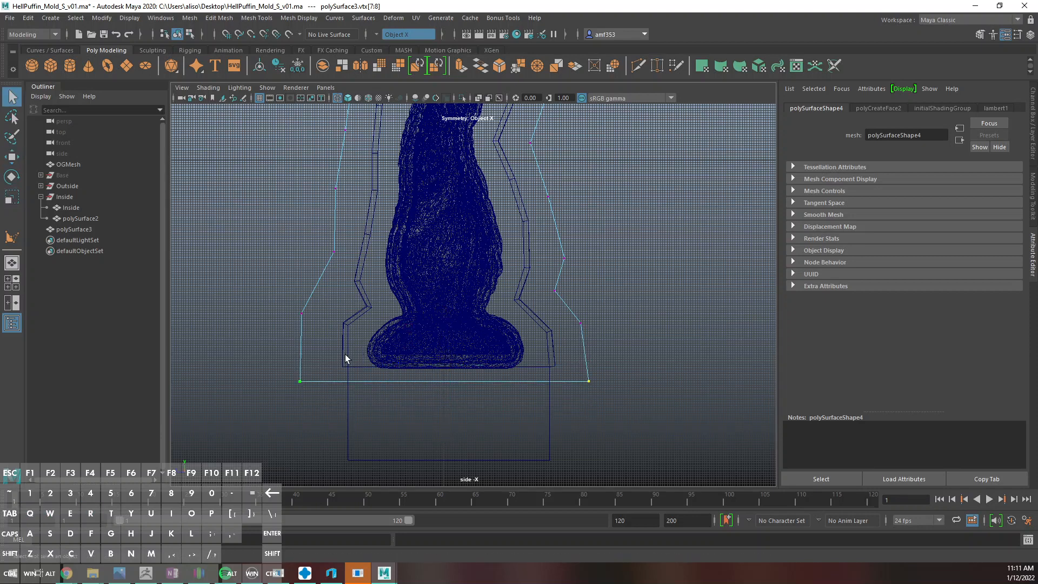
Move the bottom vertices of polySurface1 down slightly past the new polygon's lower edge and return to object mode
{"action": "left_click", "coordinate": [341, 349]}
{"action": "right_click_drag", "start_coordinate": [343, 275], "coordinate": [306, 277]}
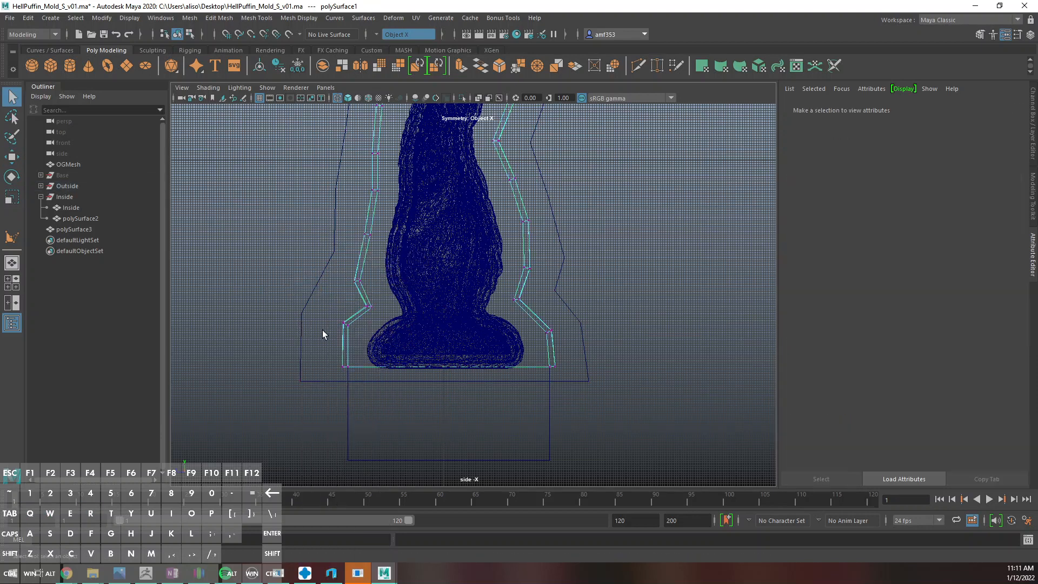
{"action": "left_click_drag", "start_coordinate": [331, 351], "coordinate": [589, 409]}
{"action": "key", "text": "w"}
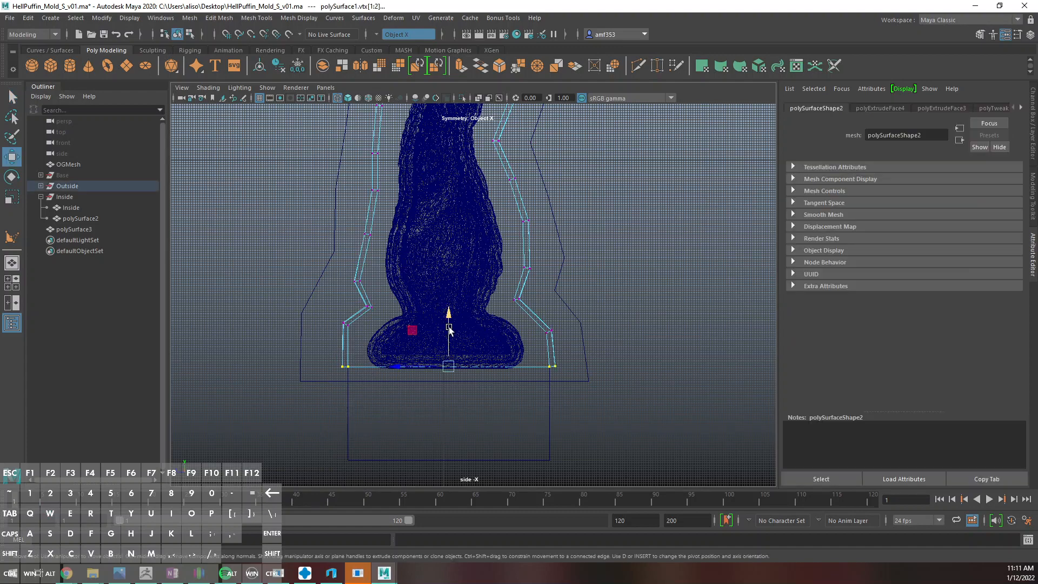
{"action": "left_click_drag", "start_coordinate": [448, 329], "coordinate": [449, 347]}
{"action": "key", "text": "q"}
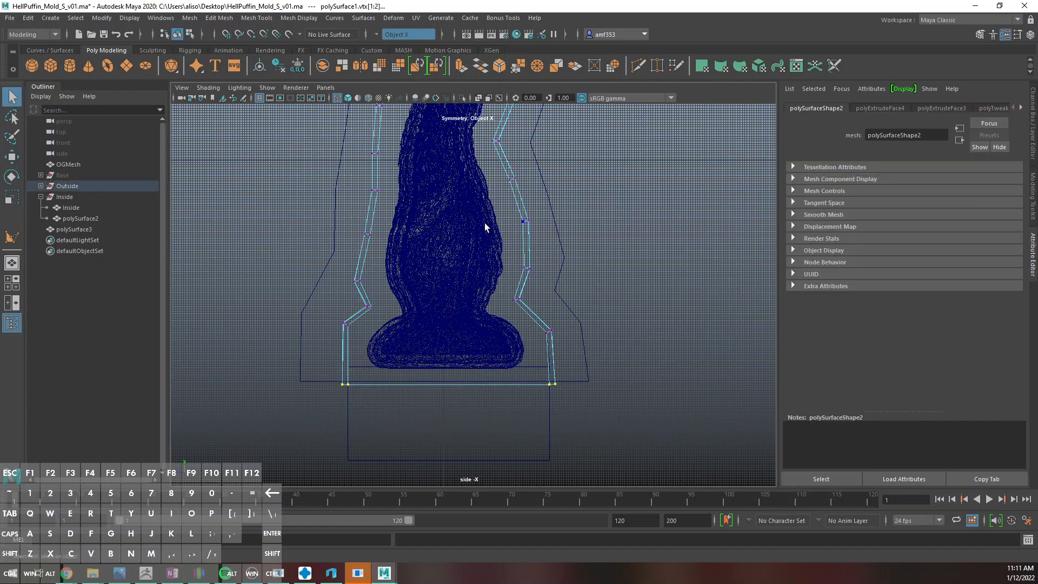
{"action": "middle_click_drag", "start_coordinate": [485, 222], "coordinate": [461, 433], "text": "alt"}
{"action": "right_click_drag", "start_coordinate": [469, 258], "coordinate": [520, 229]}
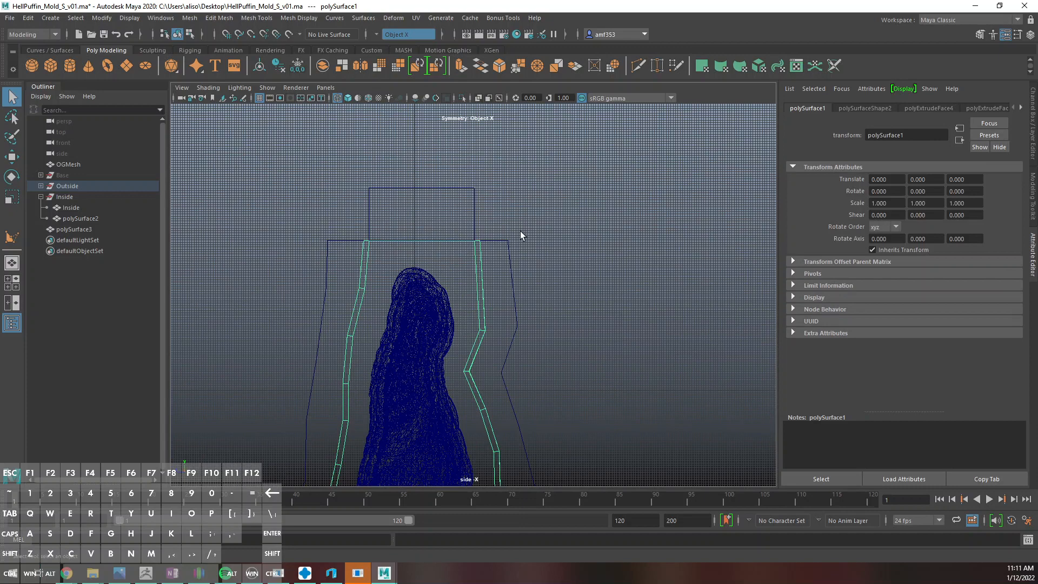
Extrude the polySurface3 face in the perspective view with a Local Translate Z of 2.4
{"action": "key", "text": "space"}
{"action": "key", "text": "space"}
{"action": "left_click_drag", "start_coordinate": [521, 231], "coordinate": [492, 238], "text": "alt"}
{"action": "left_click", "coordinate": [430, 256]}
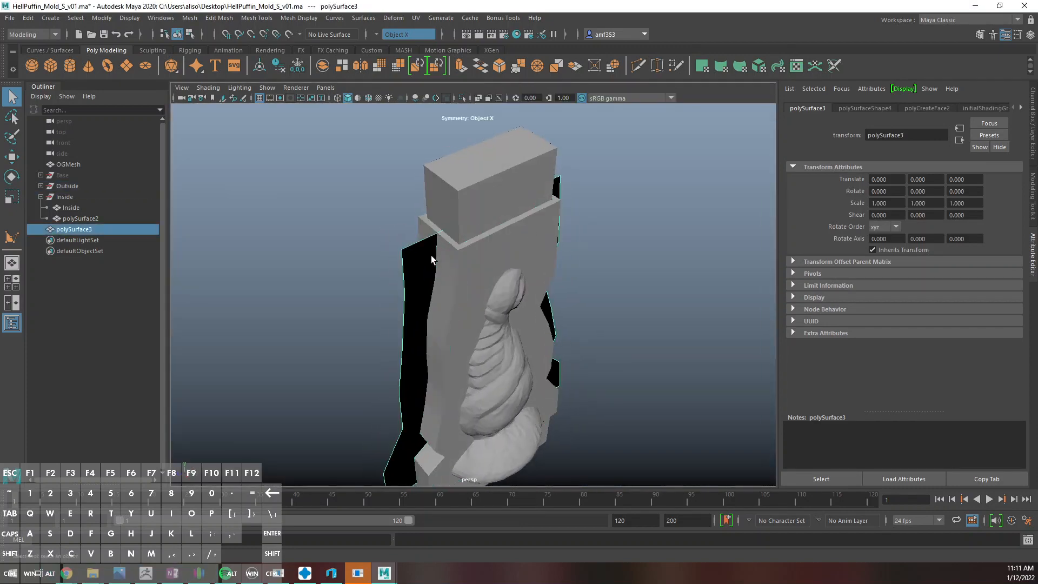
{"action": "key", "text": "ctrl+e"}
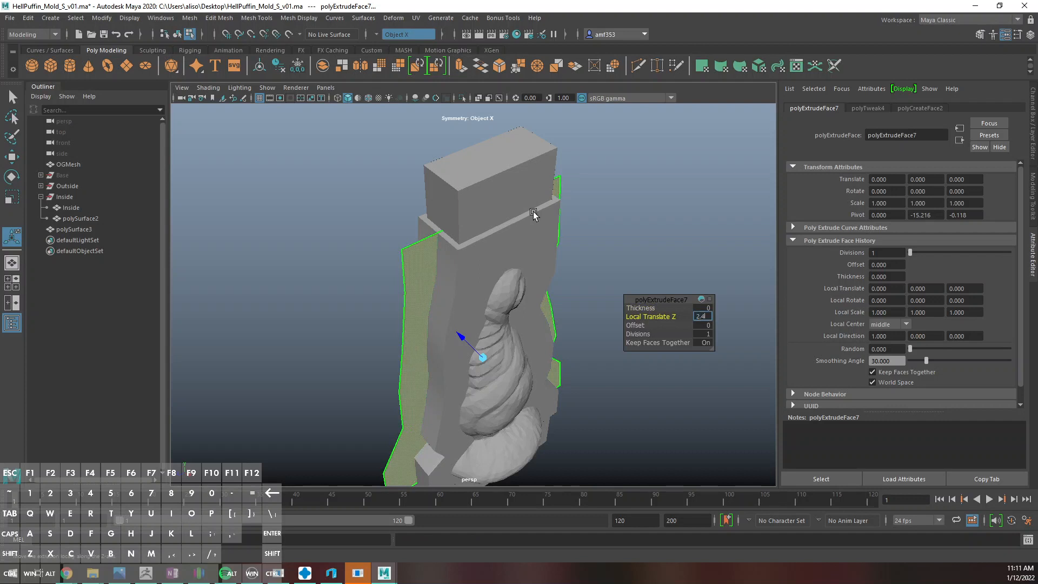
{"action": "key", "text": "Return"}
Extrude the opposite face of polySurface3 with a Local Translate Z of 2.4
{"action": "left_click", "coordinate": [420, 299]}
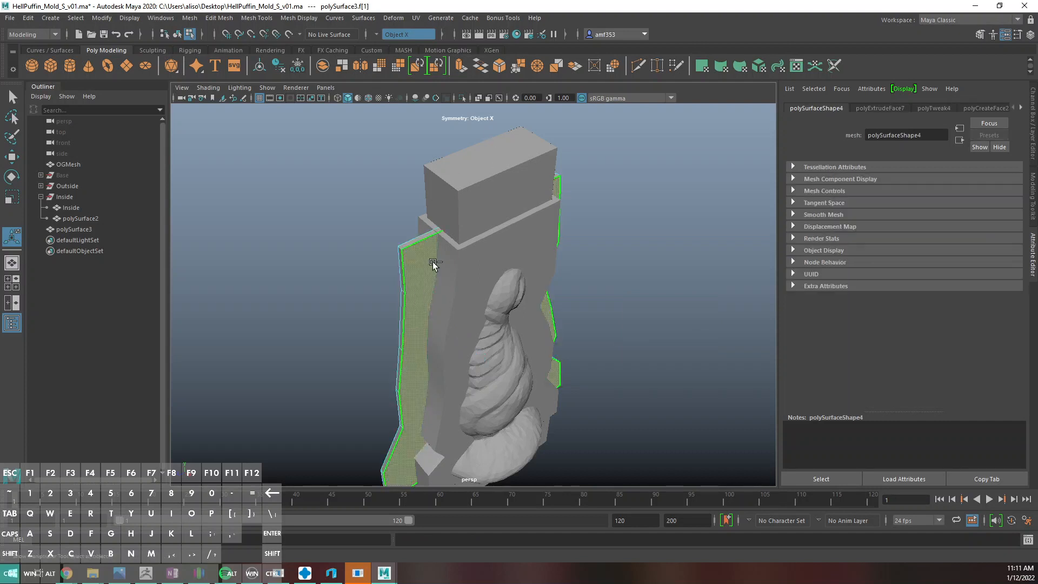
{"action": "key", "text": "ctrl+e"}
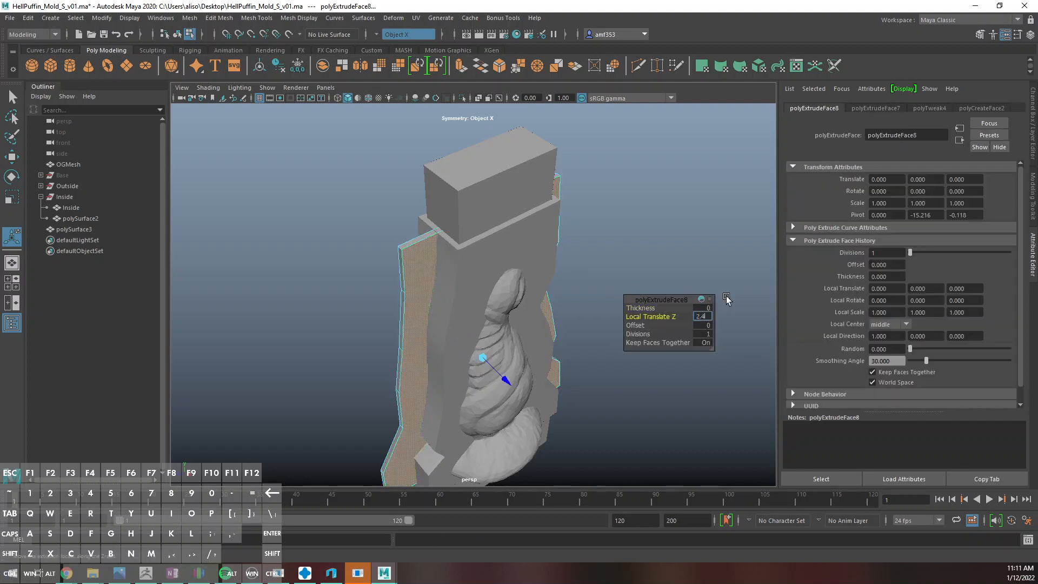
{"action": "key", "text": "Return"}
Return polySurface3 to object mode, clear its construction history and parent it under the Outside group
{"action": "right_click_drag", "start_coordinate": [419, 250], "coordinate": [442, 223]}
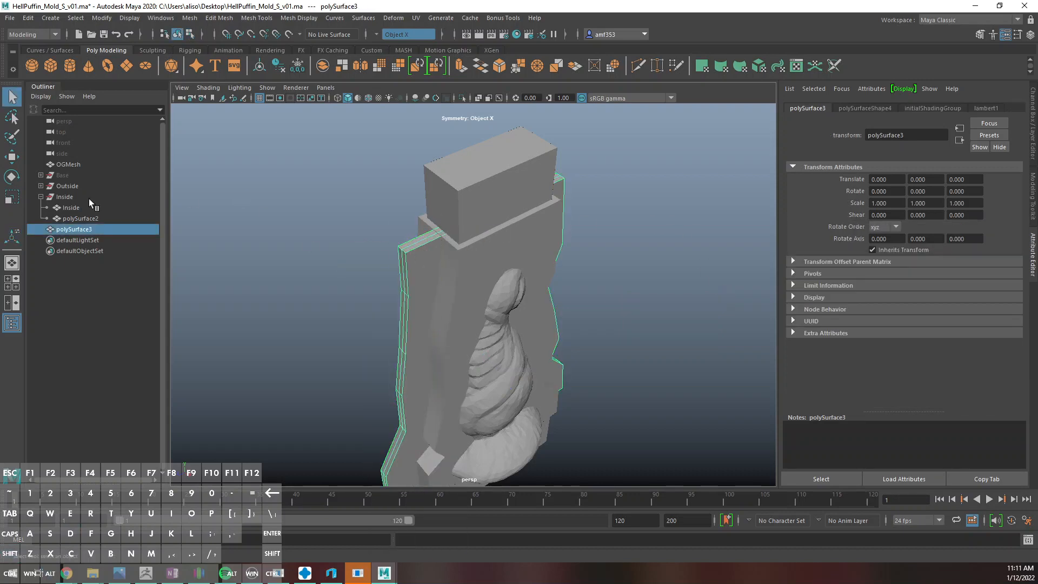
{"action": "left_click", "coordinate": [73, 186], "text": "ctrl"}
{"action": "key", "text": "p"}
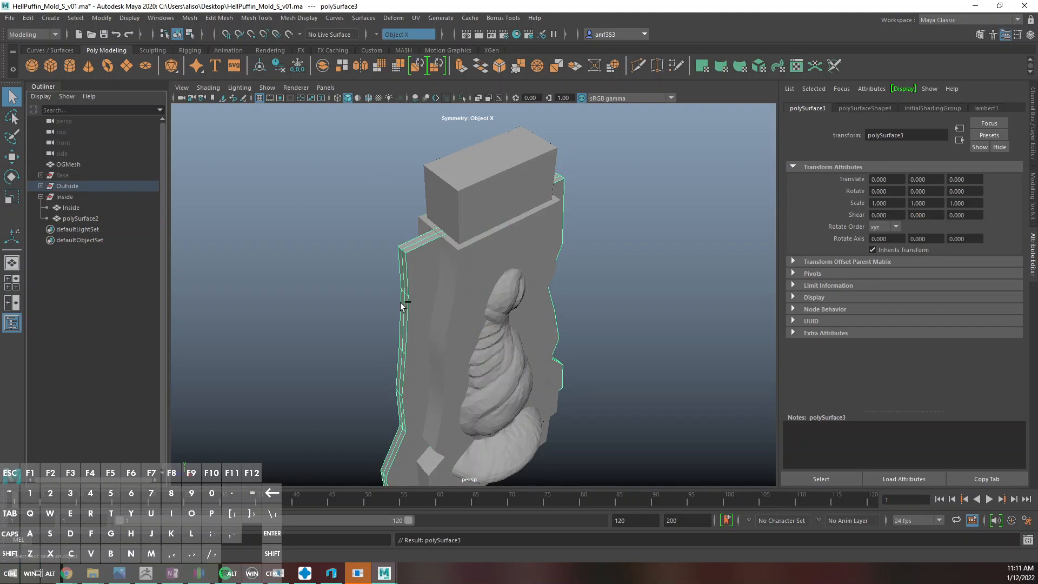
Unhide the Base group and isolate it together with OGMesh in the perspective view
{"action": "left_click", "coordinate": [85, 175]}
{"action": "left_click_drag", "start_coordinate": [682, 314], "coordinate": [583, 342], "text": "alt"}
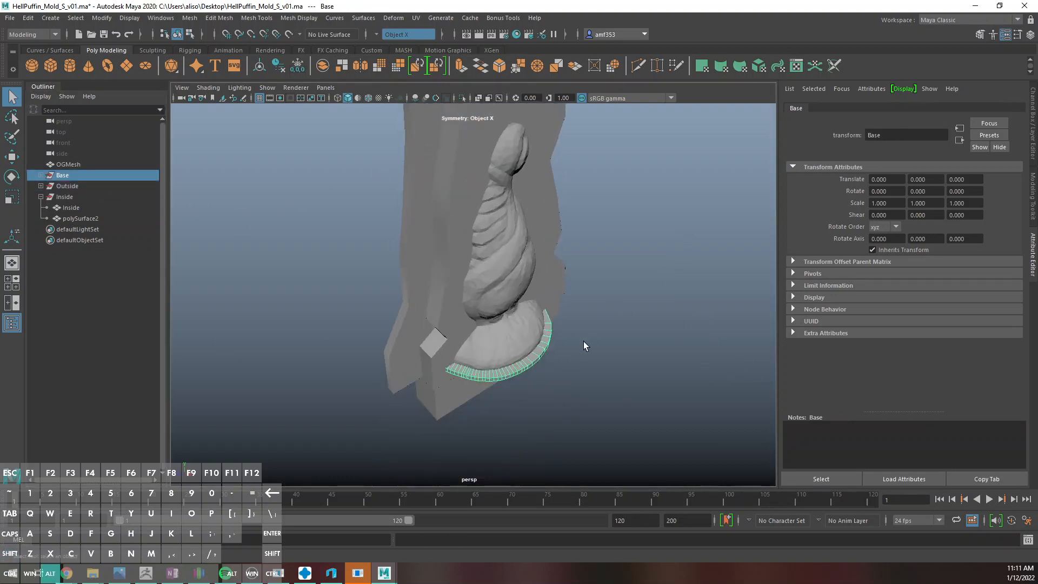
{"action": "right_click_drag", "start_coordinate": [583, 341], "coordinate": [598, 412], "text": "alt"}
{"action": "left_click_drag", "start_coordinate": [598, 412], "coordinate": [558, 323], "text": "alt"}
{"action": "left_click_drag", "start_coordinate": [570, 403], "coordinate": [543, 375], "text": "alt"}
{"action": "middle_click_drag", "start_coordinate": [542, 375], "coordinate": [496, 216], "text": "alt"}
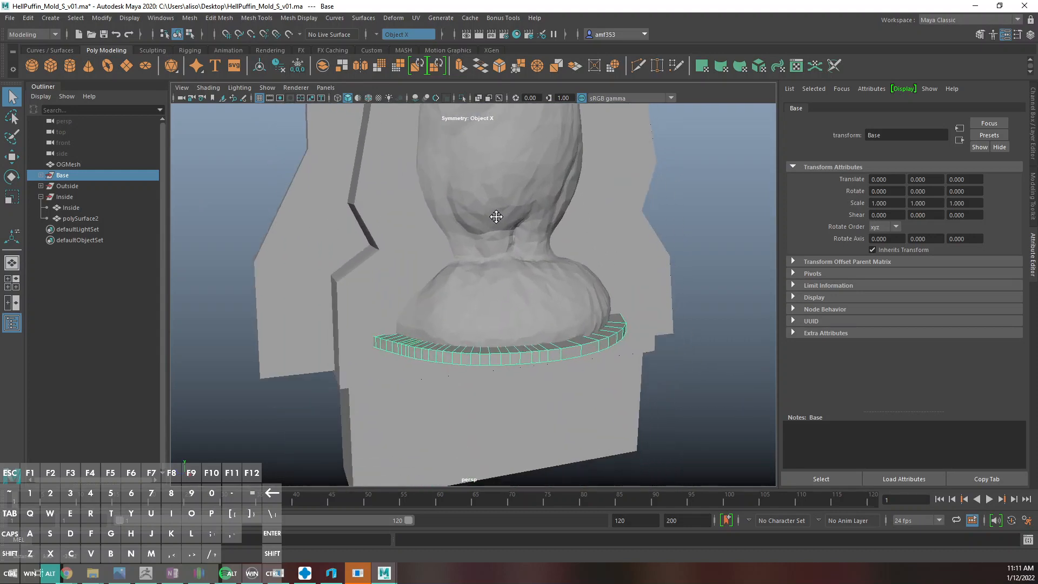
{"action": "right_click_drag", "start_coordinate": [496, 216], "coordinate": [495, 361], "text": "alt"}
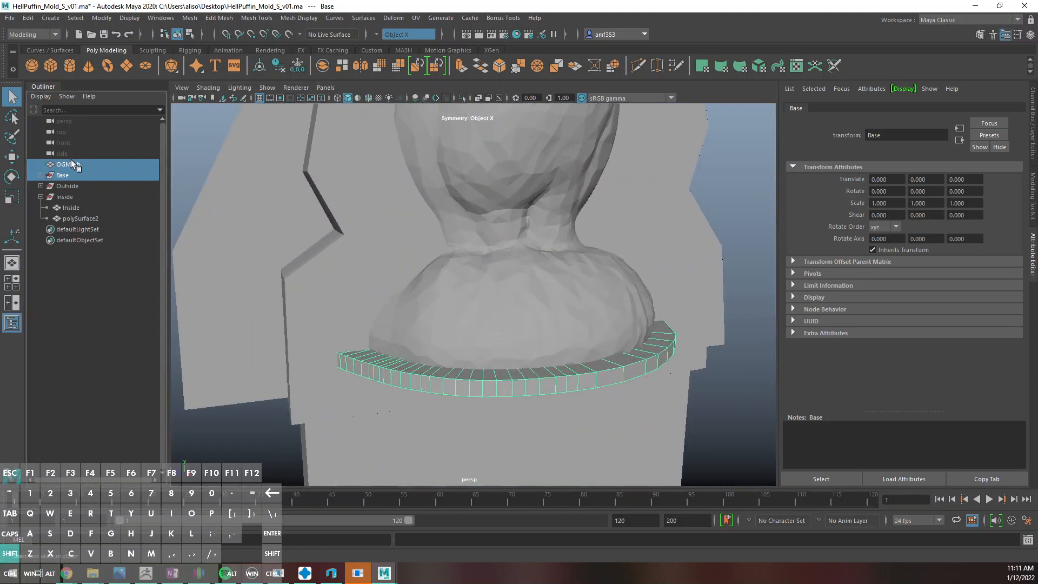
{"action": "key", "text": "ctrl+1"}
{"action": "left_click", "coordinate": [725, 287]}
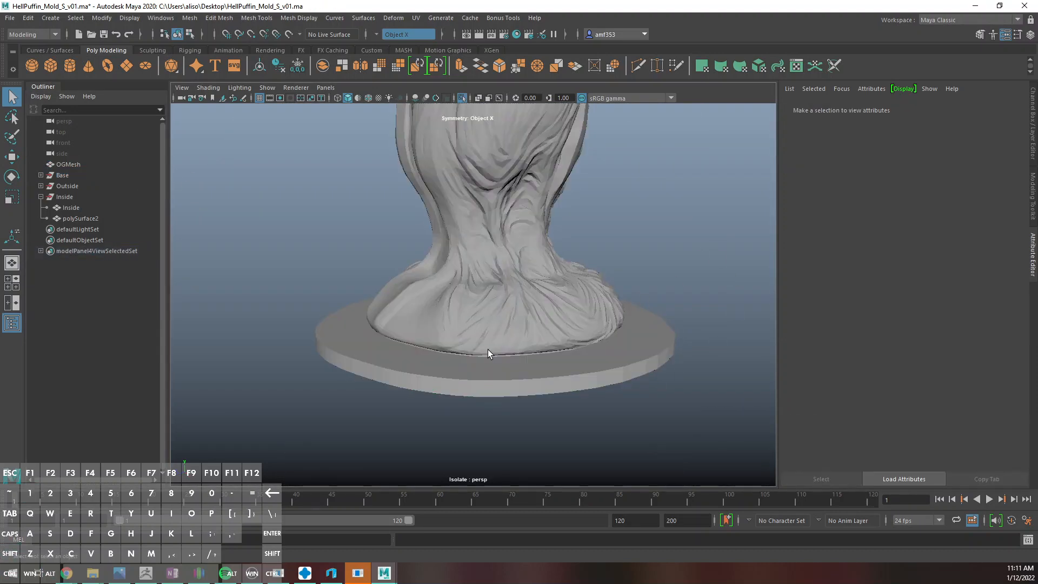
Delete the outer side faces and underside faces of the base ring, keeping only its flat top surface
{"action": "left_click_drag", "start_coordinate": [487, 349], "coordinate": [536, 400], "text": "alt"}
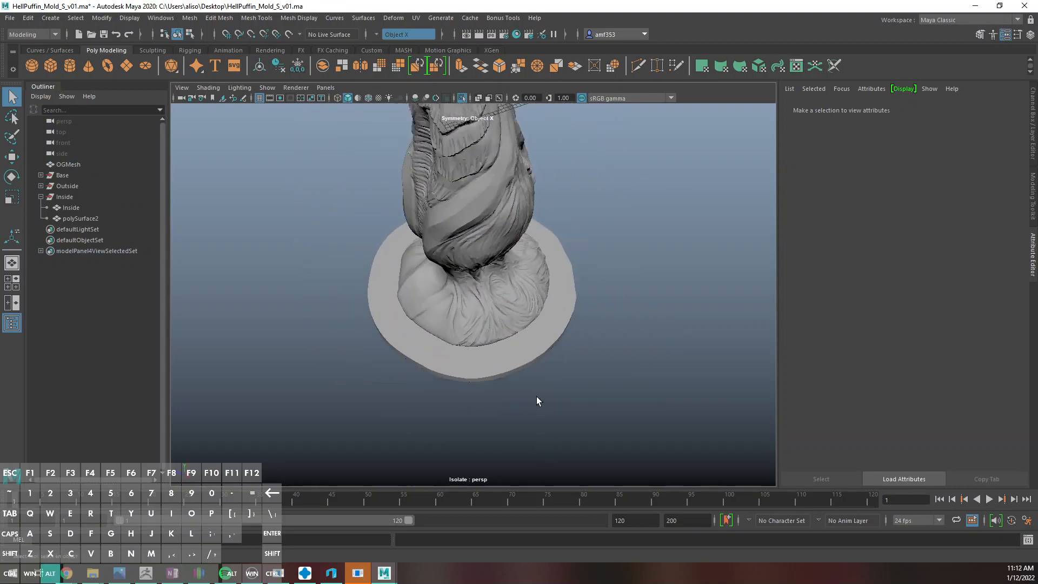
{"action": "scroll", "coordinate": [397, 355], "scroll_direction": "up", "scroll_amount": 4}
{"action": "left_click", "coordinate": [358, 377]}
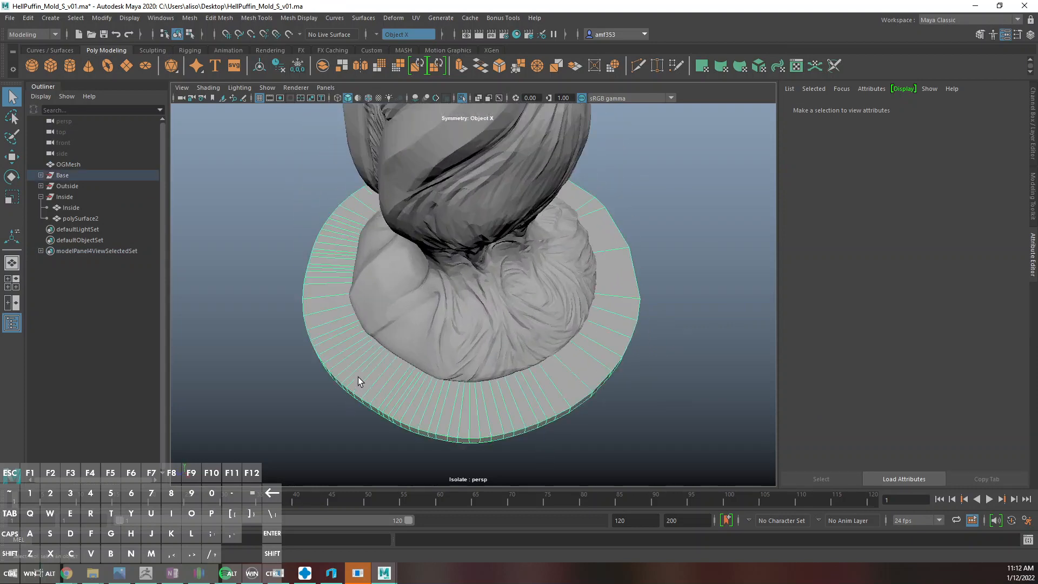
{"action": "middle_click_drag", "start_coordinate": [405, 379], "coordinate": [495, 369], "text": "alt"}
{"action": "left_click_drag", "start_coordinate": [495, 369], "coordinate": [557, 348], "text": "alt"}
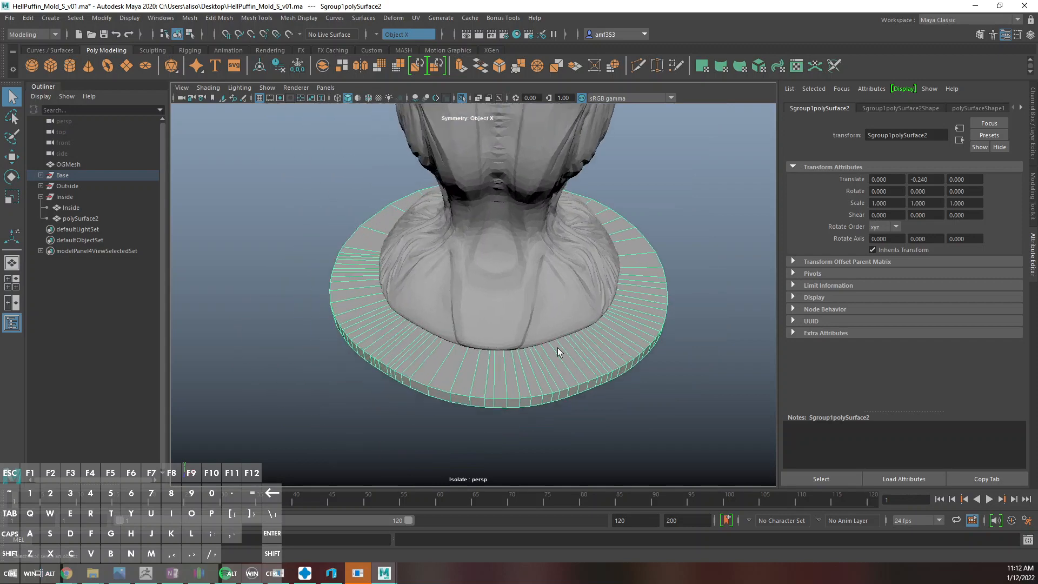
{"action": "right_click_drag", "start_coordinate": [558, 275], "coordinate": [535, 314]}
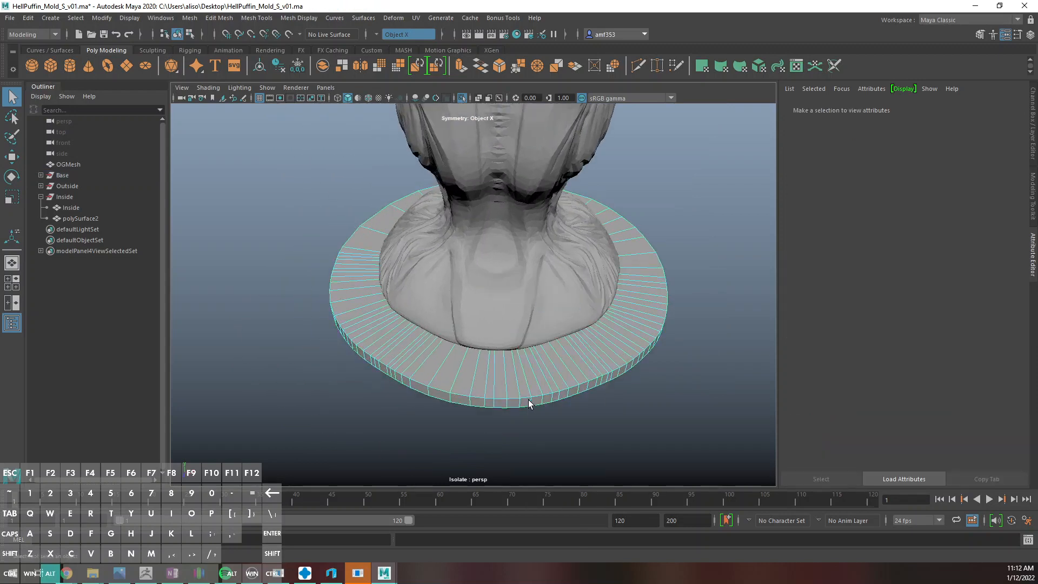
{"action": "left_click_drag", "start_coordinate": [535, 314], "coordinate": [502, 432], "text": "alt"}
{"action": "middle_click_drag", "start_coordinate": [502, 433], "coordinate": [525, 298], "text": "alt"}
{"action": "left_click", "coordinate": [518, 337]}
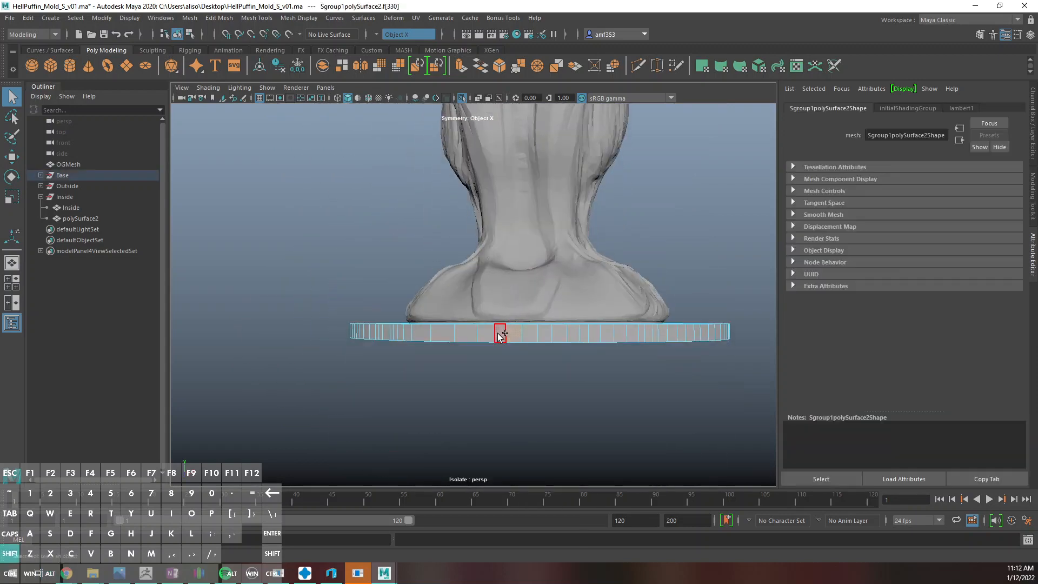
{"action": "double_click", "coordinate": [498, 332], "text": "shift"}
{"action": "key", "text": "Delete"}
{"action": "left_click", "coordinate": [495, 339]}
{"action": "key", "text": "Delete"}
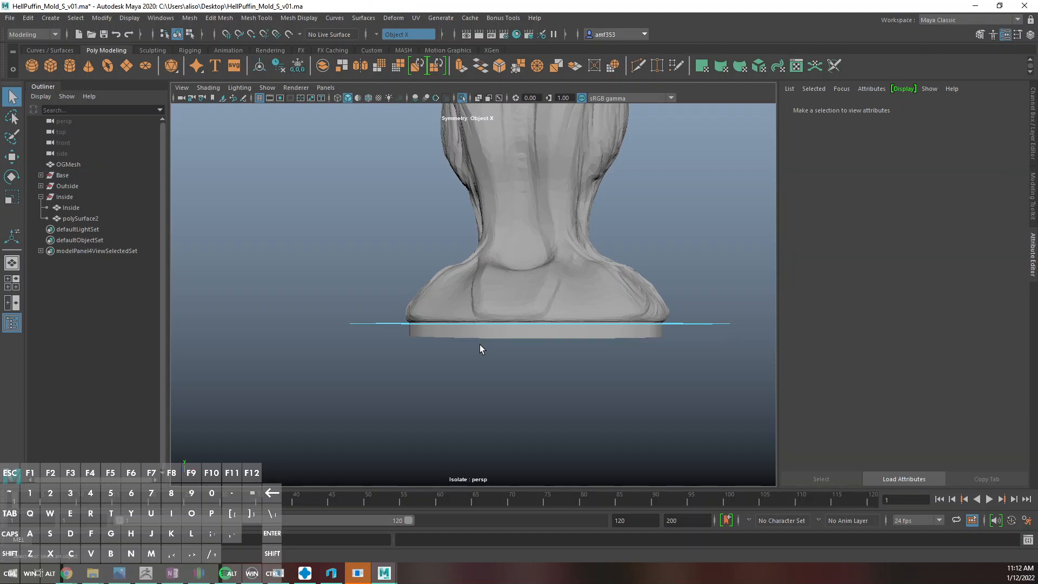
Merge successive clusters of outer rim vertices on the flat base ring to simplify its outline
{"action": "left_click_drag", "start_coordinate": [406, 327], "coordinate": [421, 319], "text": "alt"}
{"action": "right_click_drag", "start_coordinate": [428, 275], "coordinate": [381, 277]}
{"action": "left_click_drag", "start_coordinate": [345, 277], "coordinate": [389, 324]}
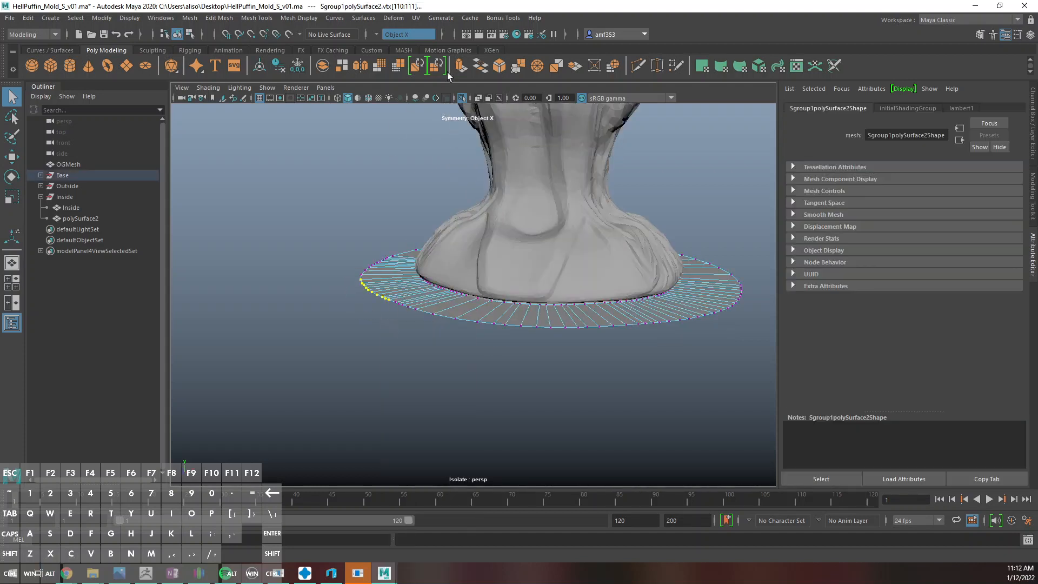
{"action": "left_click", "coordinate": [535, 67]}
{"action": "left_click_drag", "start_coordinate": [489, 235], "coordinate": [491, 284], "text": "alt"}
{"action": "left_click_drag", "start_coordinate": [438, 327], "coordinate": [464, 343]}
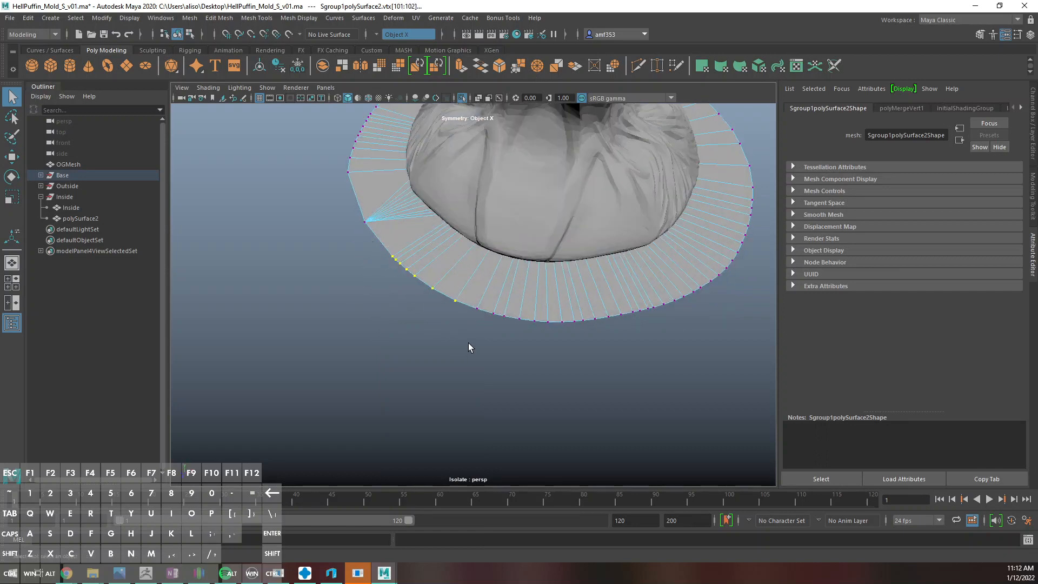
{"action": "key", "text": "g"}
{"action": "left_click_drag", "start_coordinate": [474, 294], "coordinate": [676, 346]}
{"action": "key", "text": "g"}
{"action": "left_click_drag", "start_coordinate": [689, 233], "coordinate": [731, 284]}
{"action": "key", "text": "g"}
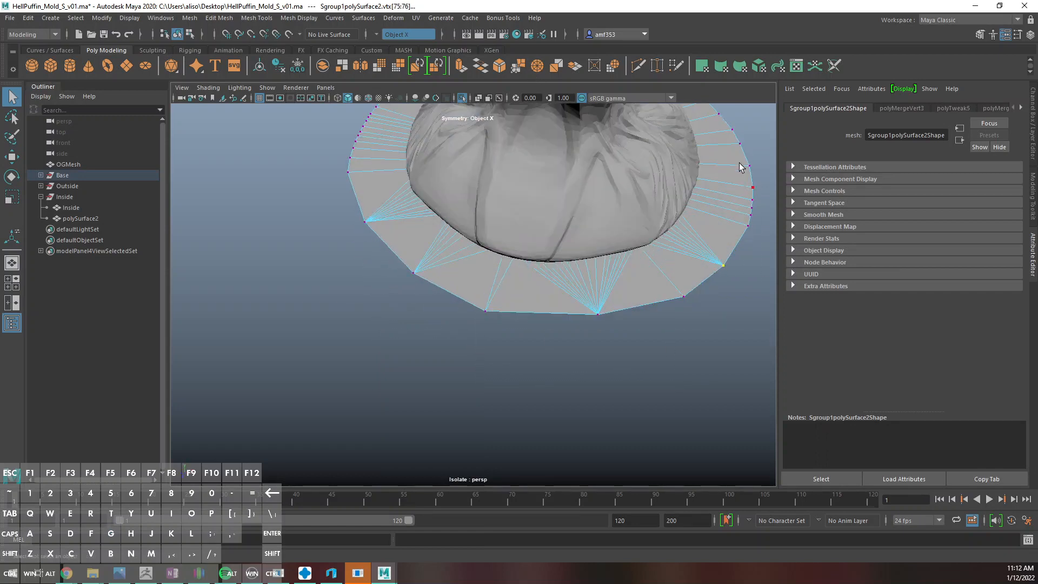
{"action": "left_click_drag", "start_coordinate": [778, 229], "coordinate": [778, 230]}
{"action": "key", "text": "g"}
Merge the remaining outer rim vertices on the other side of the ring and move a merged corner vertex outward
{"action": "middle_click_drag", "start_coordinate": [719, 183], "coordinate": [593, 333], "text": "alt"}
{"action": "left_click_drag", "start_coordinate": [593, 334], "coordinate": [552, 373], "text": "alt"}
{"action": "left_click_drag", "start_coordinate": [668, 219], "coordinate": [716, 363]}
{"action": "left_click_drag", "start_coordinate": [669, 306], "coordinate": [742, 465], "text": "alt"}
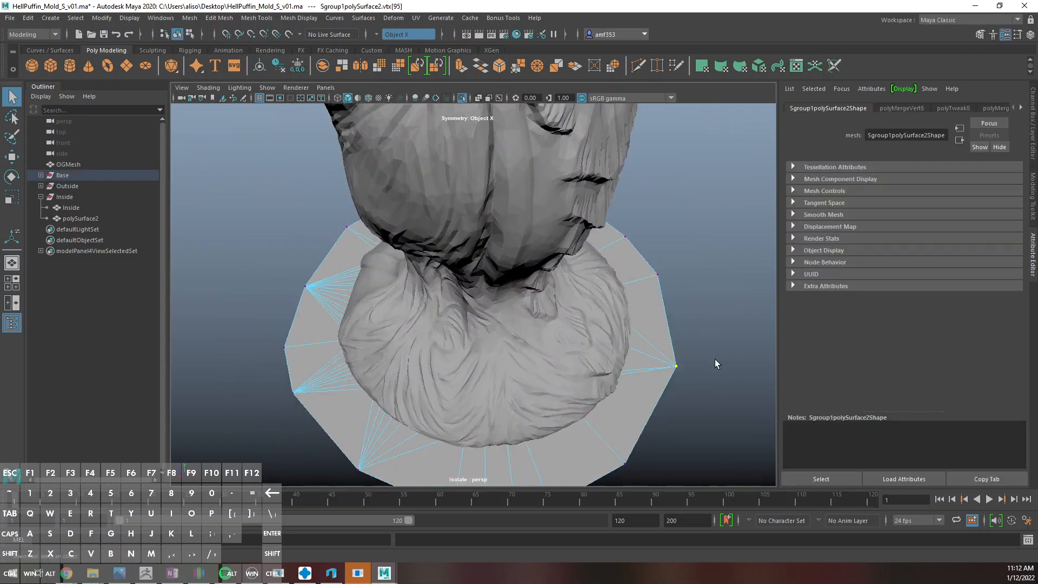
{"action": "key", "text": "w"}
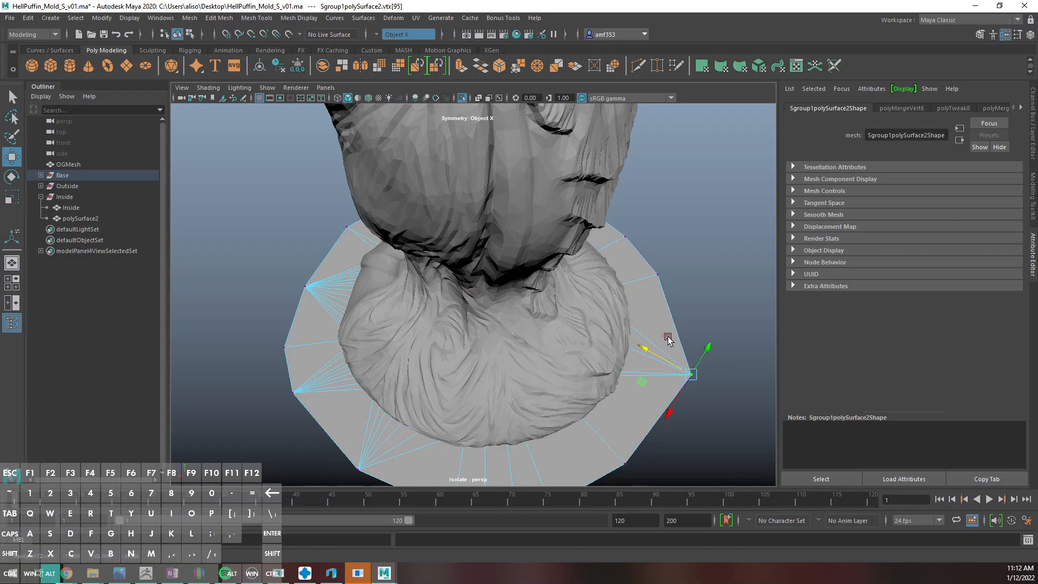
{"action": "left_click_drag", "start_coordinate": [672, 343], "coordinate": [567, 375], "text": "alt"}
{"action": "key", "text": "g"}
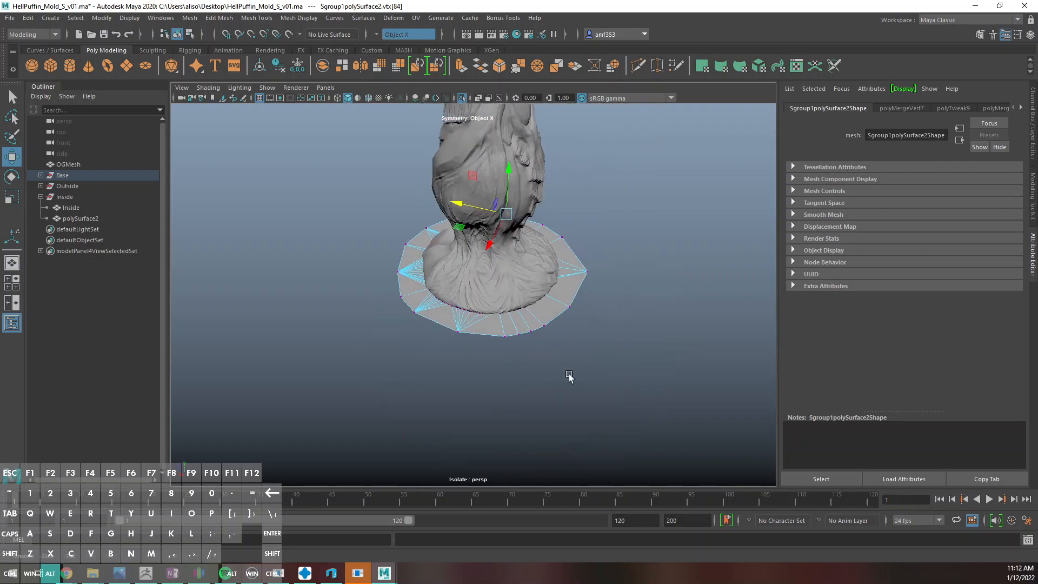
Extrude the simplified base ring downward with a Local Translate Z of -3
{"action": "right_click_drag", "start_coordinate": [482, 324], "coordinate": [551, 244]}
{"action": "scroll", "coordinate": [549, 271], "scroll_direction": "up", "scroll_amount": 5}
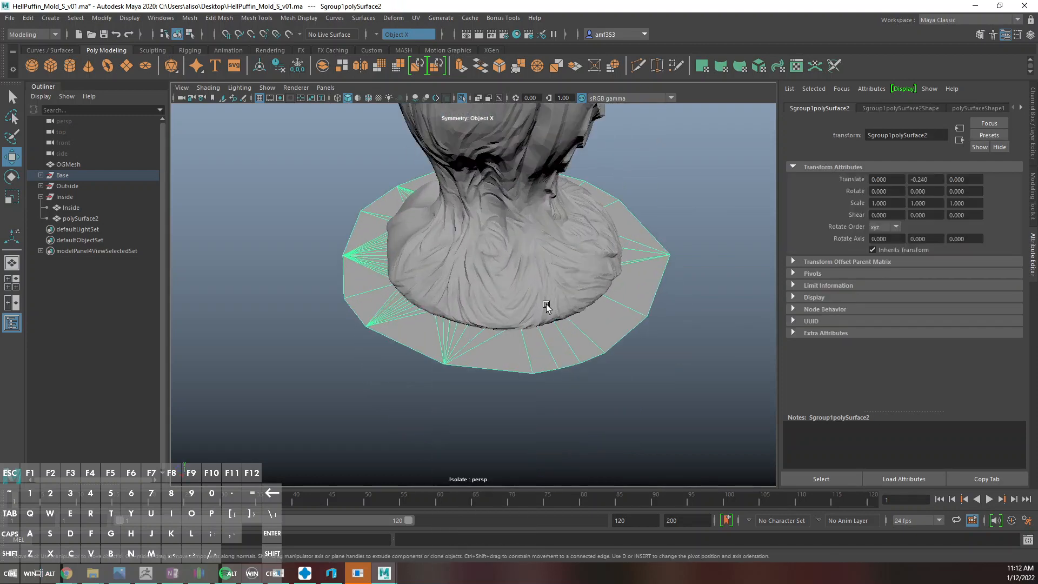
{"action": "left_click_drag", "start_coordinate": [425, 342], "coordinate": [466, 332], "text": "alt"}
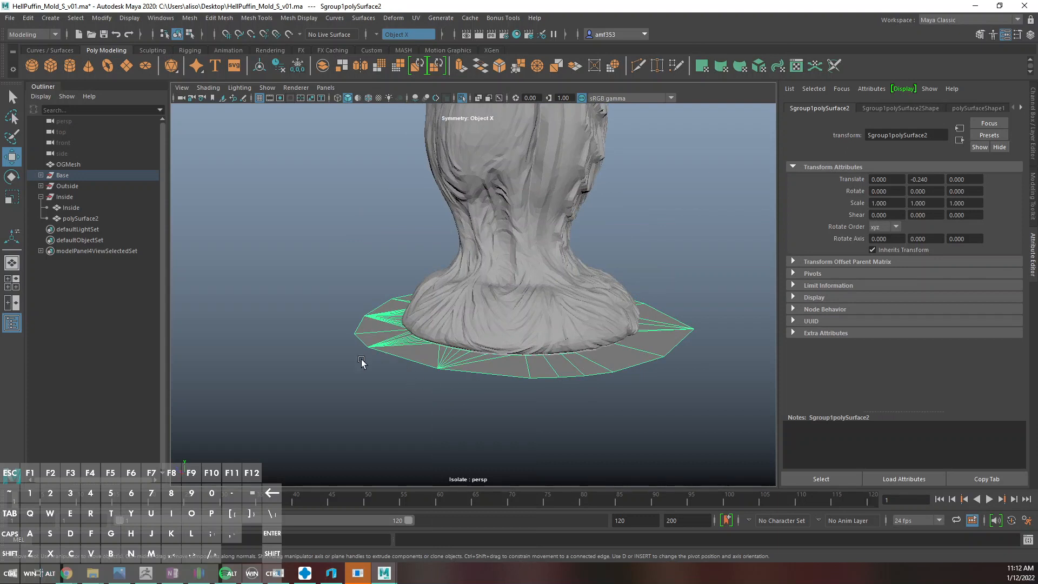
{"action": "key", "text": "ctrl+e"}
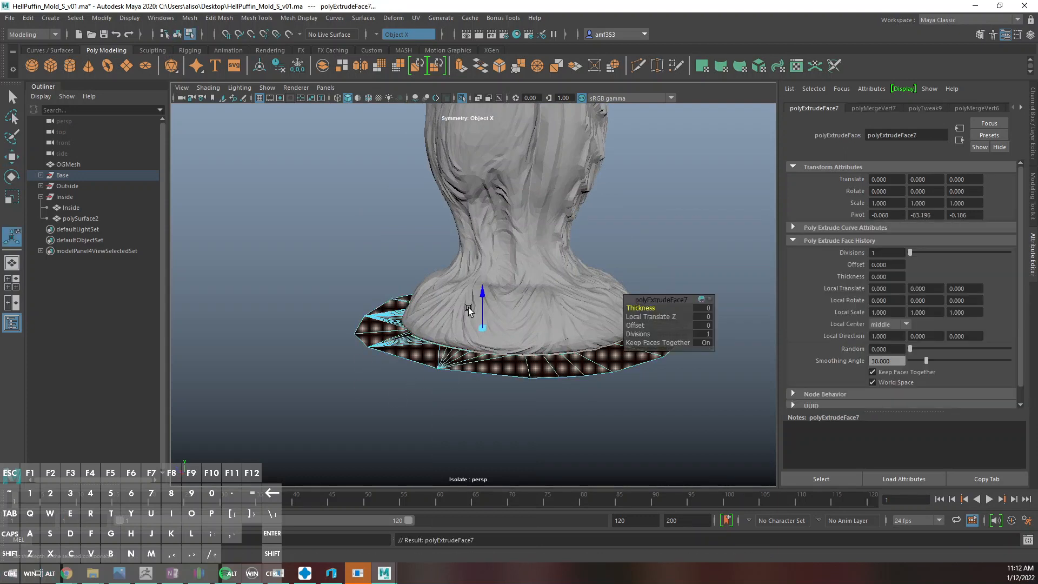
{"action": "left_click", "coordinate": [697, 318]}
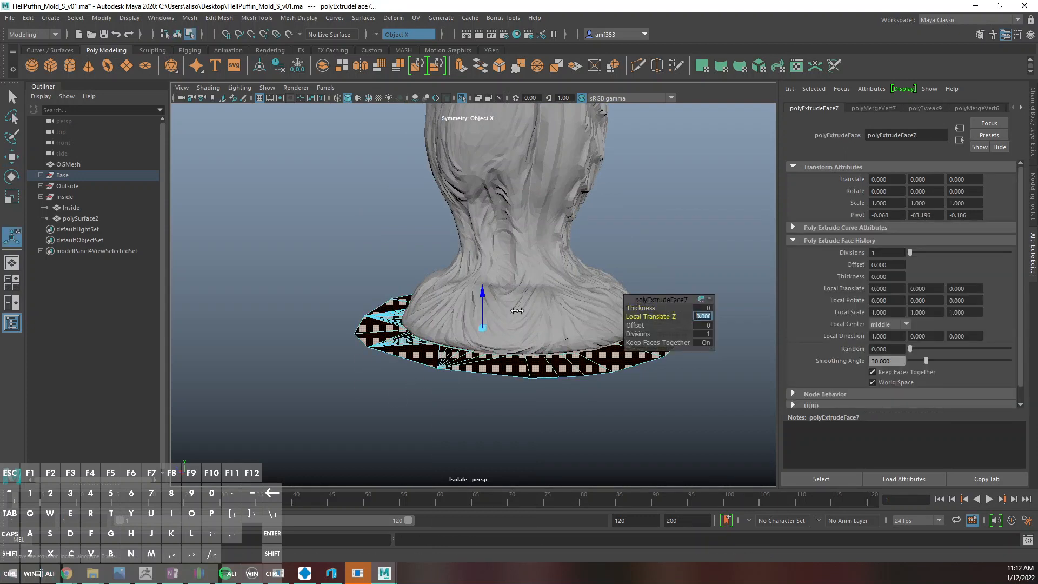
{"action": "type", "text": "-3"}
{"action": "key", "text": "Return"}
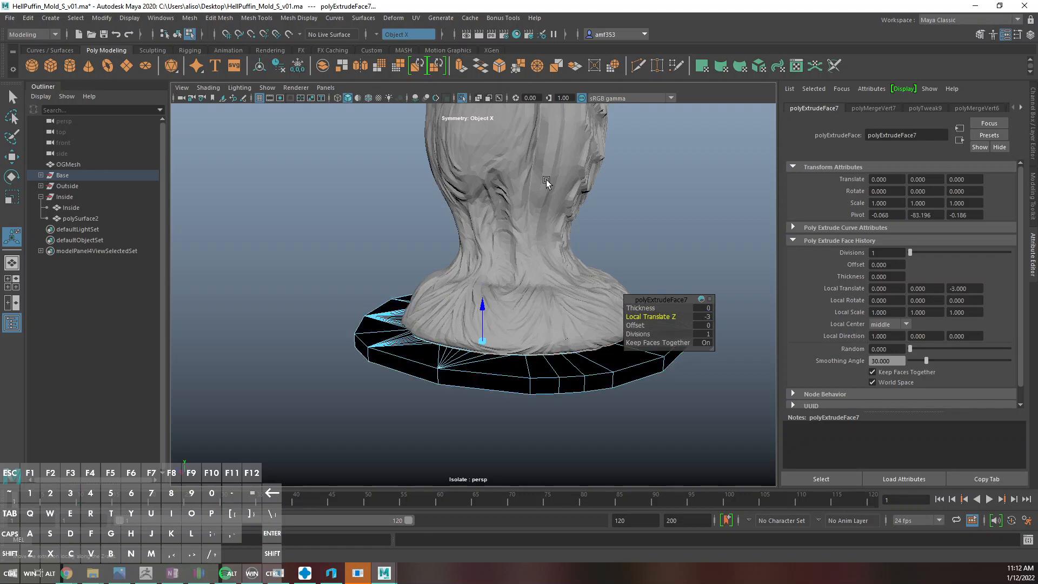
Return the extruded base ring to object mode and reverse its normals
{"action": "right_click_drag", "start_coordinate": [377, 303], "coordinate": [429, 248]}
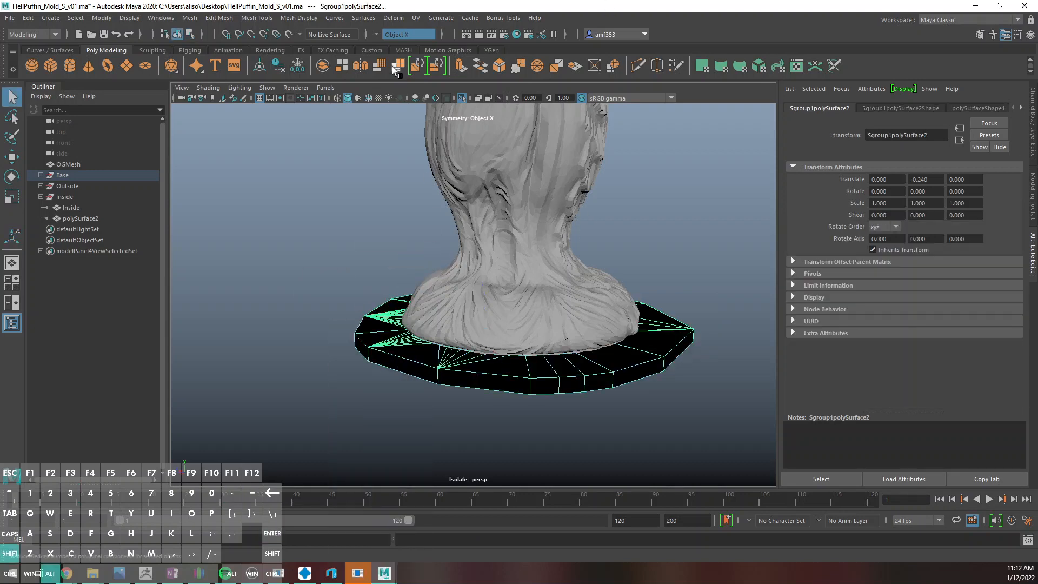
{"action": "left_click", "coordinate": [292, 22]}
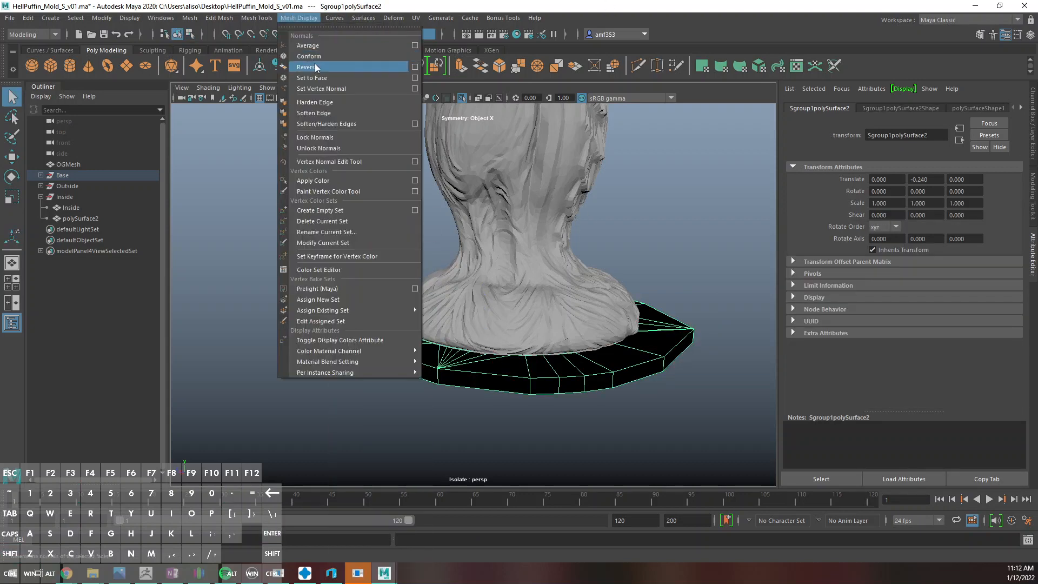
{"action": "left_click", "coordinate": [315, 67]}
{"action": "left_click", "coordinate": [388, 369]}
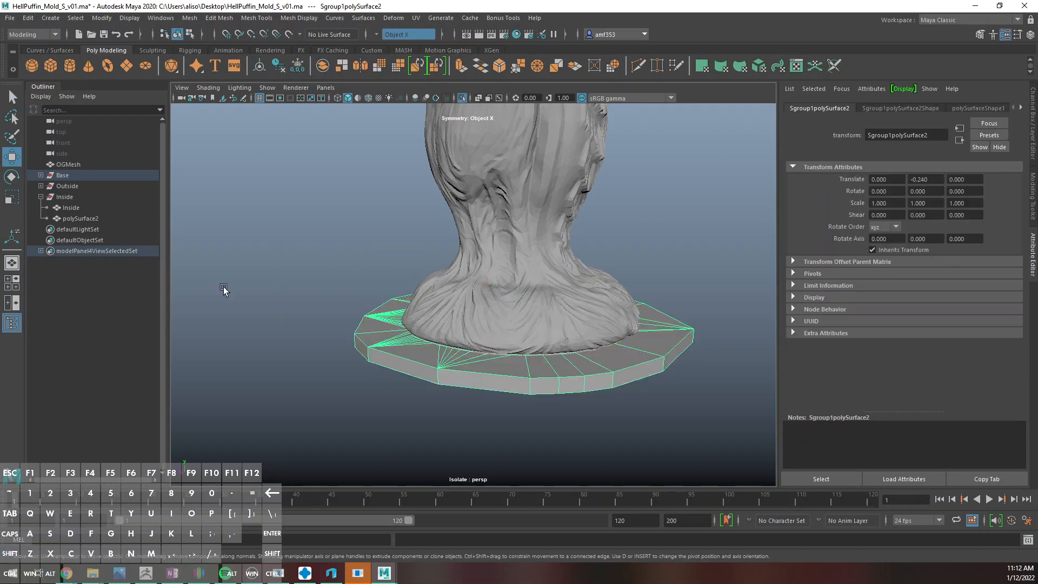
Duplicate the base ring, unparent the copy from the Base group and hide the original Base group
{"action": "left_click", "coordinate": [67, 167]}
{"action": "left_click", "coordinate": [69, 177]}
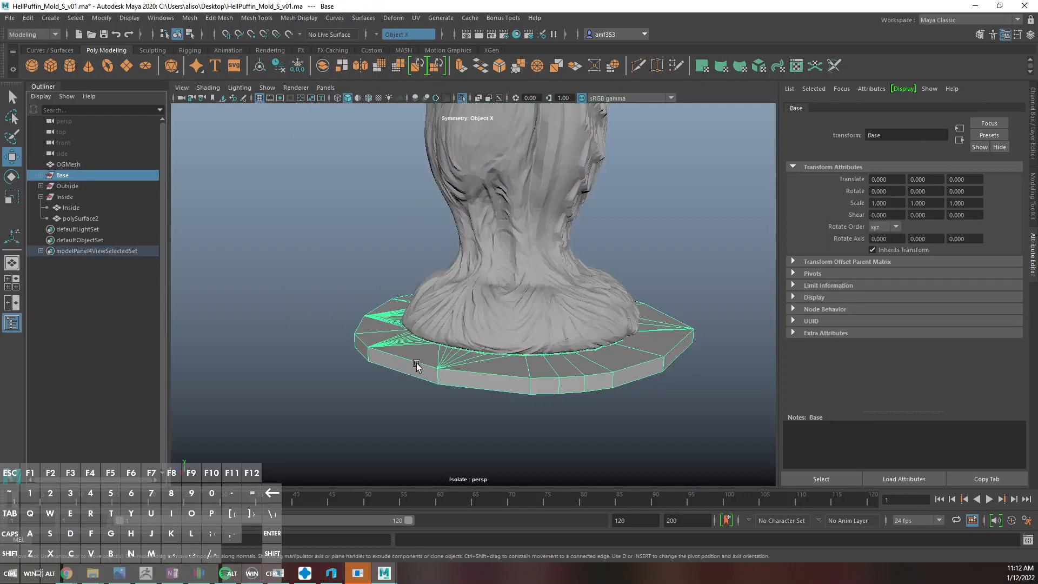
{"action": "left_click", "coordinate": [394, 361]}
{"action": "key", "text": "shift+p"}
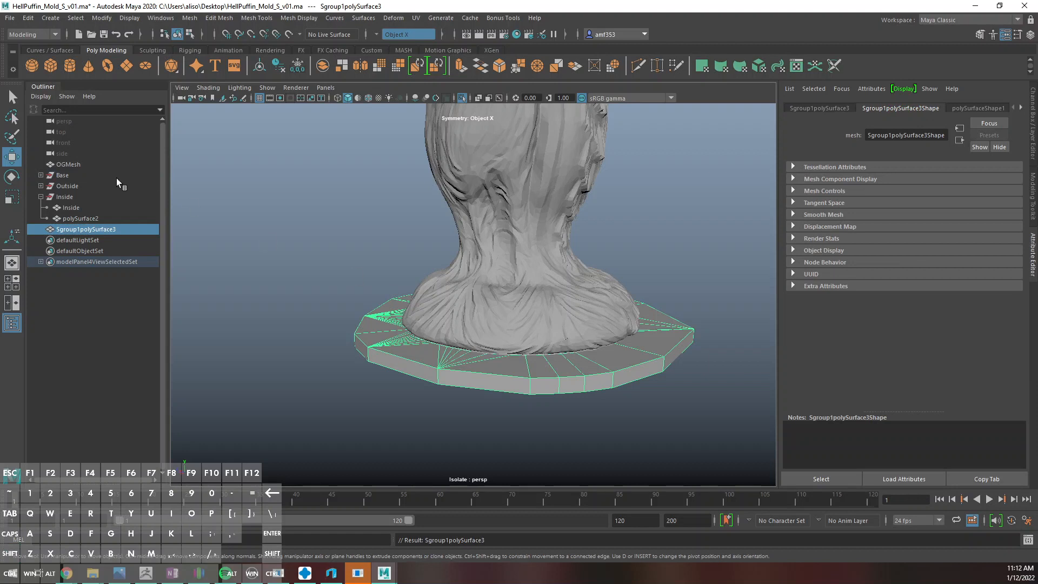
{"action": "left_click", "coordinate": [93, 170]}
{"action": "key", "text": "ctrl+h"}
Extrude the outer side faces of the duplicated base ring with a Local Translate Z of 1
{"action": "left_click", "coordinate": [431, 355]}
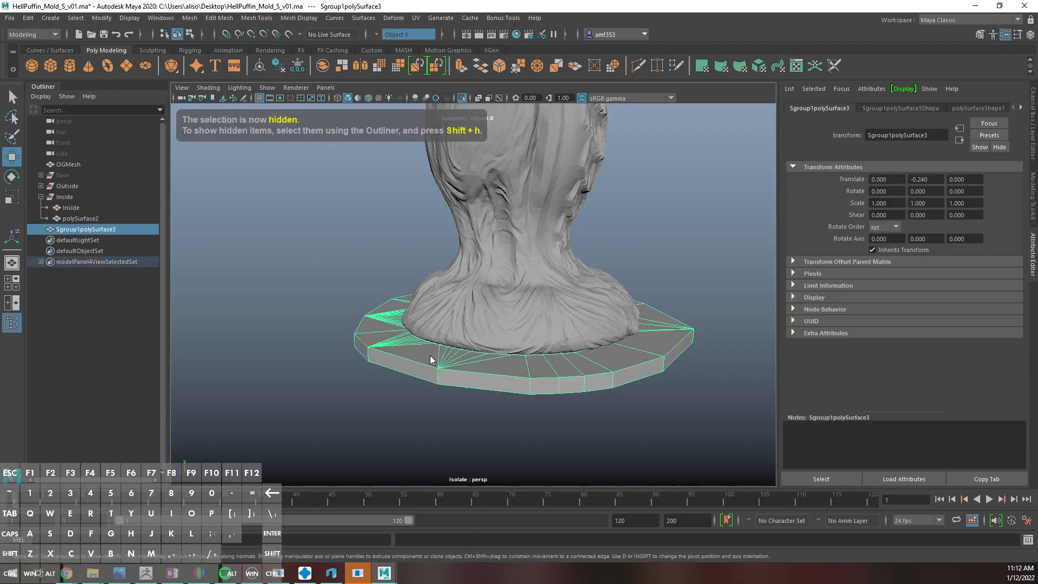
{"action": "right_click_drag", "start_coordinate": [429, 355], "coordinate": [420, 318]}
{"action": "left_click", "coordinate": [451, 387]}
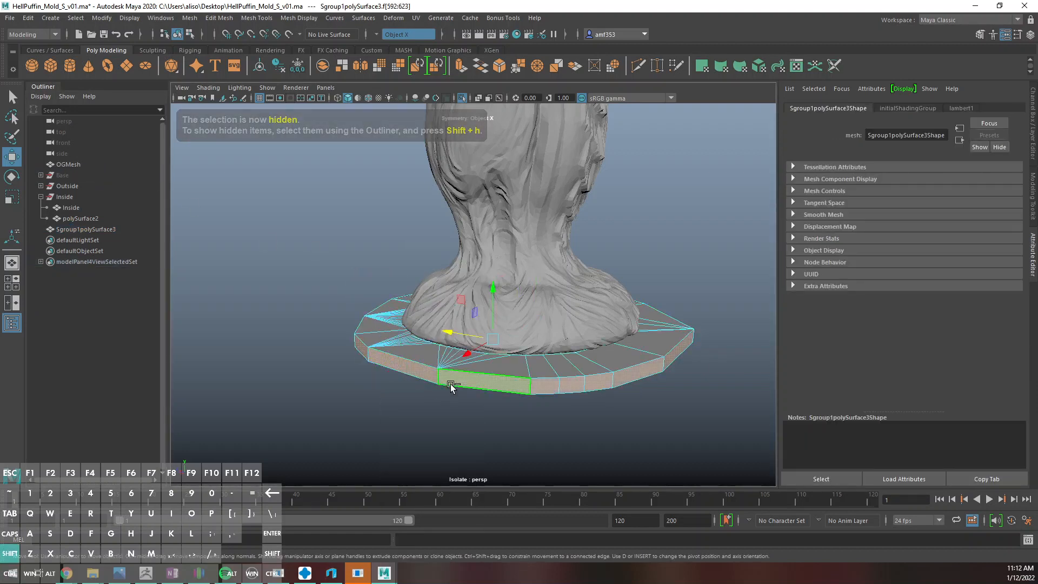
{"action": "key", "text": "ctrl+e"}
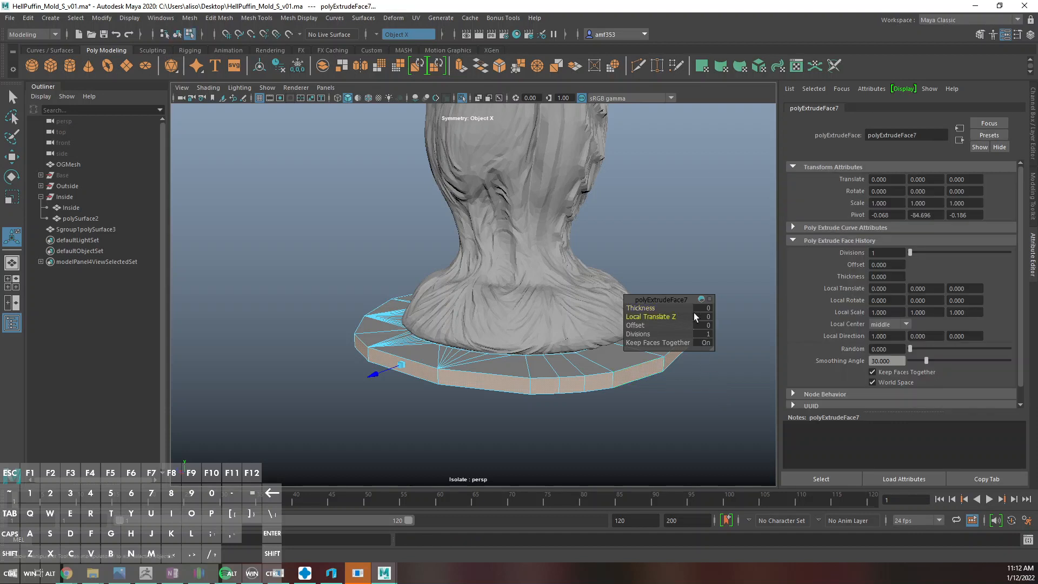
{"action": "type", "text": "1"}
{"action": "key", "text": "Return"}
{"action": "scroll", "coordinate": [530, 286], "scroll_direction": "down", "scroll_amount": 2}
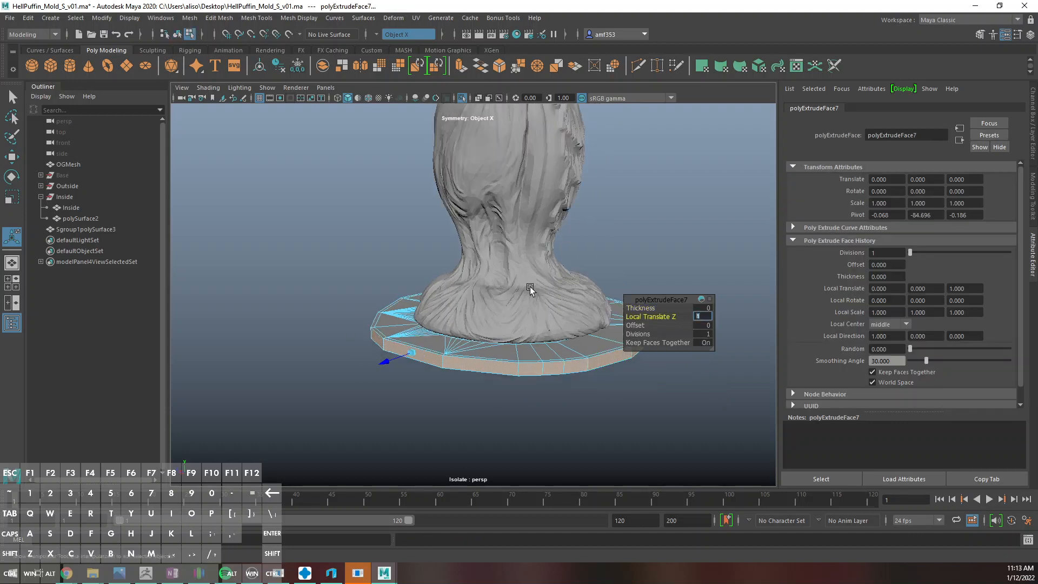
Invert the face selection on the duplicated ring and delete everything except the extruded outer rim wall
{"action": "key", "text": "q"}
{"action": "left_click_drag", "start_coordinate": [286, 236], "coordinate": [756, 478], "text": "shift"}
{"action": "key", "text": "Delete"}
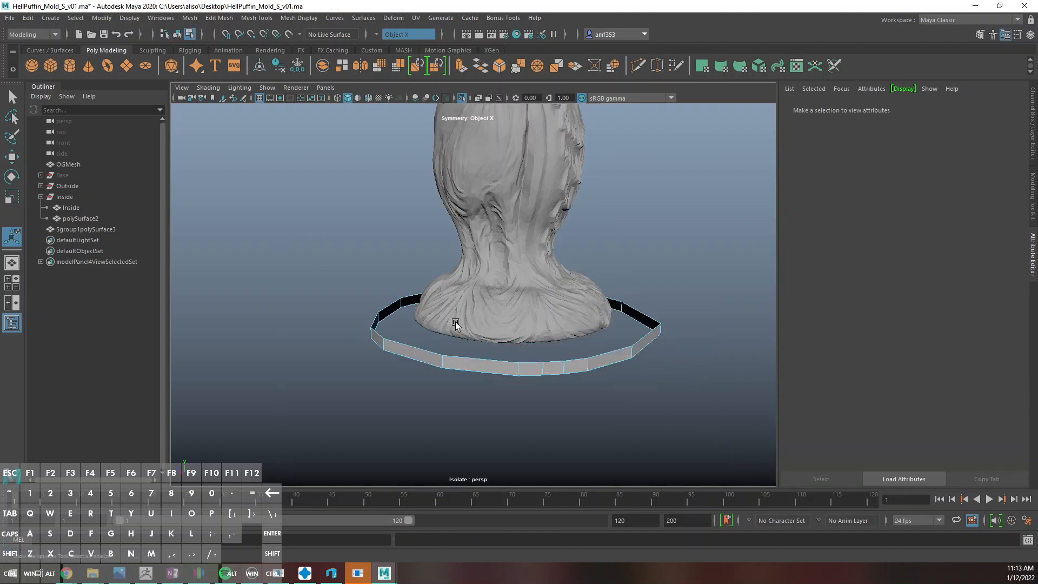
{"action": "scroll", "coordinate": [456, 322], "scroll_direction": "up", "scroll_amount": 3}
{"action": "middle_click_drag", "start_coordinate": [333, 371], "coordinate": [373, 332], "text": "alt"}
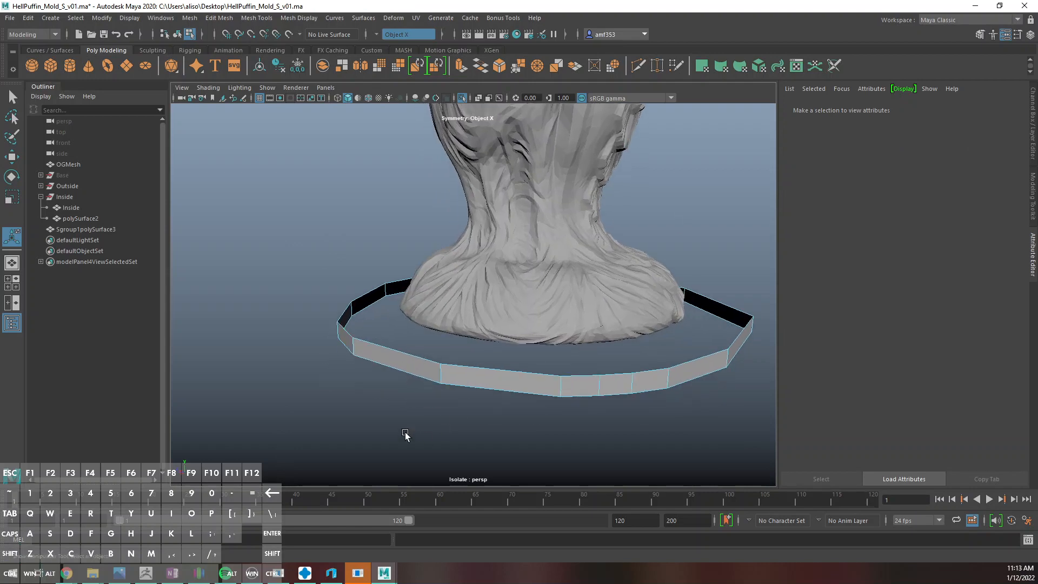
Unhide the Base group, compare it with the new rim wall and exit the isolated view
{"action": "left_click", "coordinate": [63, 175]}
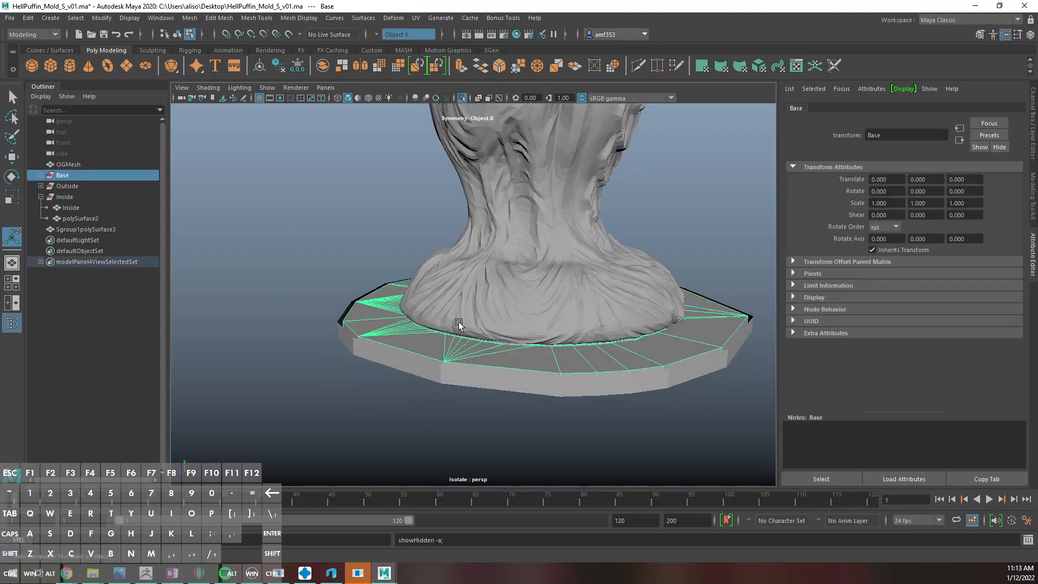
{"action": "left_click_drag", "start_coordinate": [457, 323], "coordinate": [353, 242], "text": "alt"}
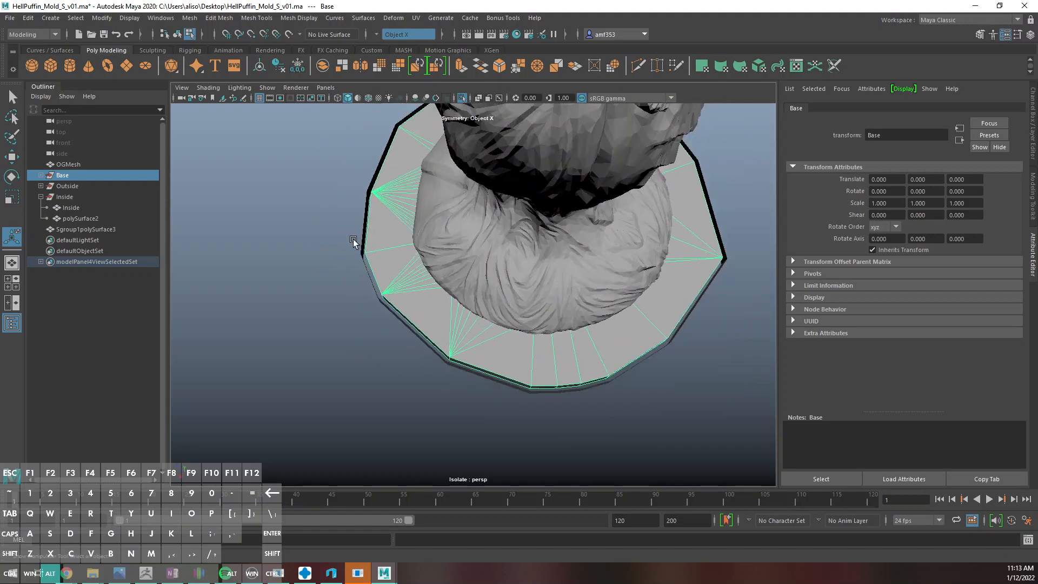
{"action": "left_click_drag", "start_coordinate": [382, 274], "coordinate": [430, 298], "text": "alt"}
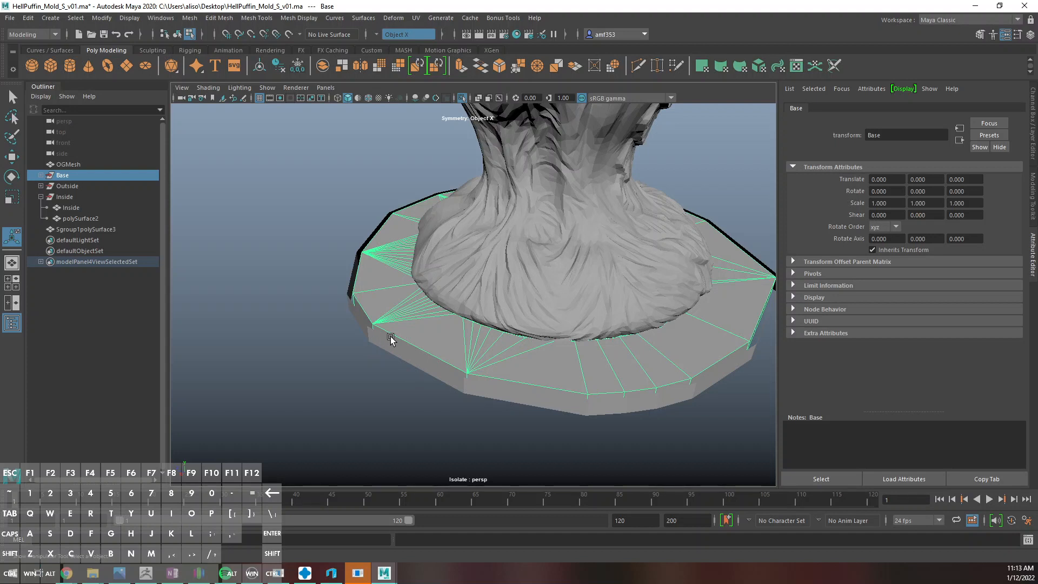
{"action": "key", "text": "ctrl+1"}
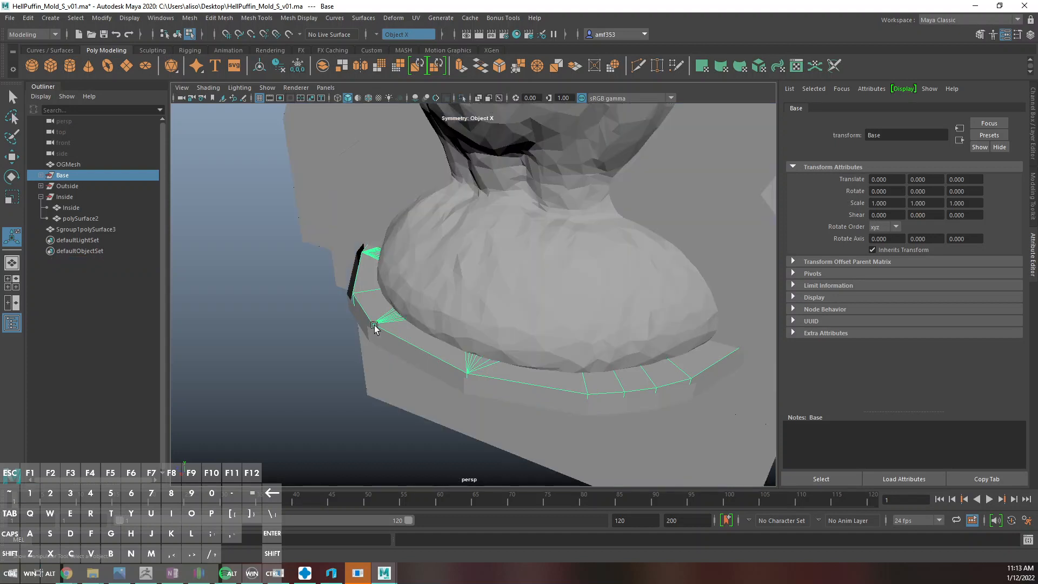
Extrude the upper edge loop of the rim wall, raise it and scale it inward to form a sloped band
{"action": "left_click", "coordinate": [106, 231]}
{"action": "right_click_drag", "start_coordinate": [371, 276], "coordinate": [377, 326]}
{"action": "double_click", "coordinate": [386, 335]}
{"action": "key", "text": "ctrl+e"}
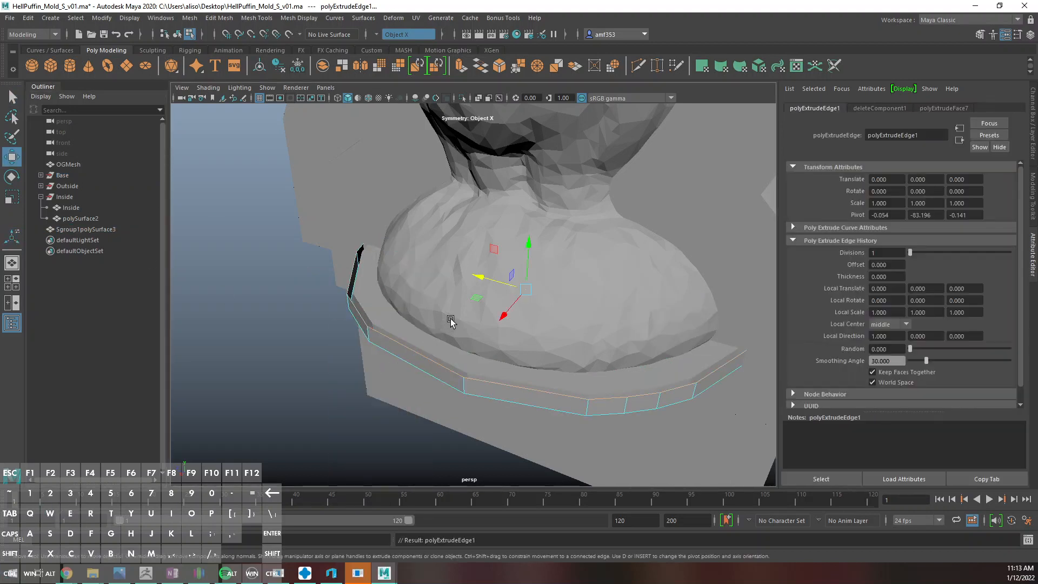
{"action": "left_click_drag", "start_coordinate": [527, 269], "coordinate": [494, 227]}
{"action": "key", "text": "r"}
Extrude the upper edge of the sloped band again, merge it to the center and return to object mode
{"action": "key", "text": "ctrl+e"}
{"action": "key", "text": "r"}
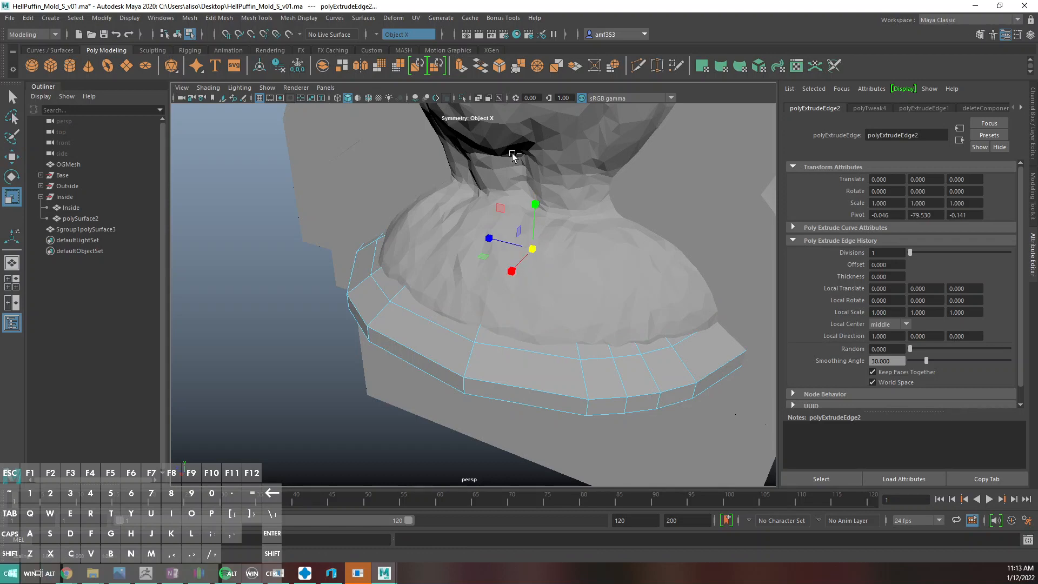
{"action": "key", "text": "ctrl+e"}
{"action": "key", "text": "ctrl+z"}
{"action": "left_click_drag", "start_coordinate": [457, 340], "coordinate": [455, 301], "text": "alt"}
{"action": "right_click_drag", "start_coordinate": [422, 276], "coordinate": [450, 233]}
Close the open border of the rim mesh with Fill Hole
{"action": "left_click_drag", "start_coordinate": [449, 236], "coordinate": [398, 352], "text": "alt"}
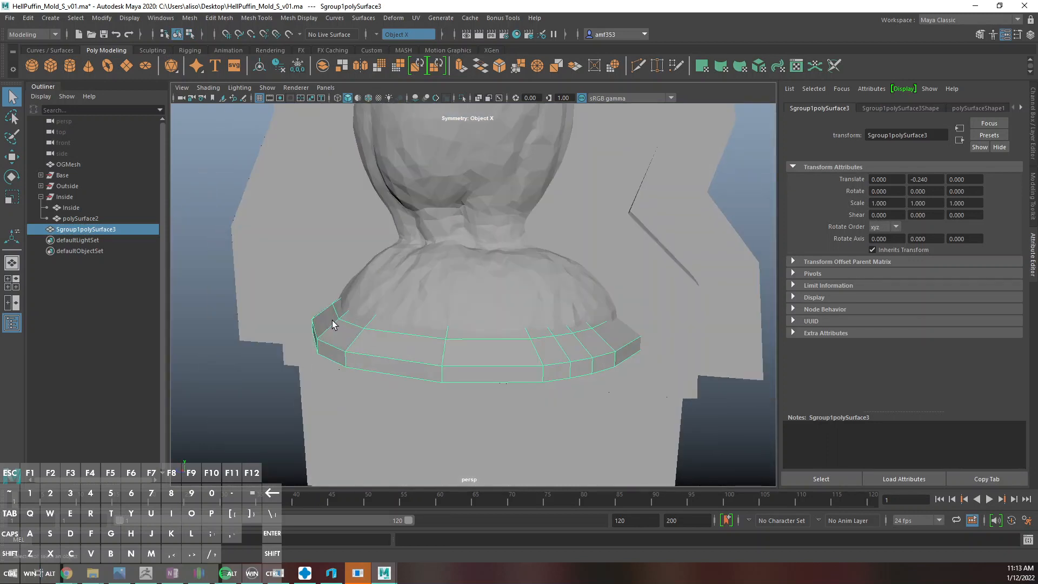
{"action": "scroll", "coordinate": [327, 339], "scroll_direction": "up", "scroll_amount": 3}
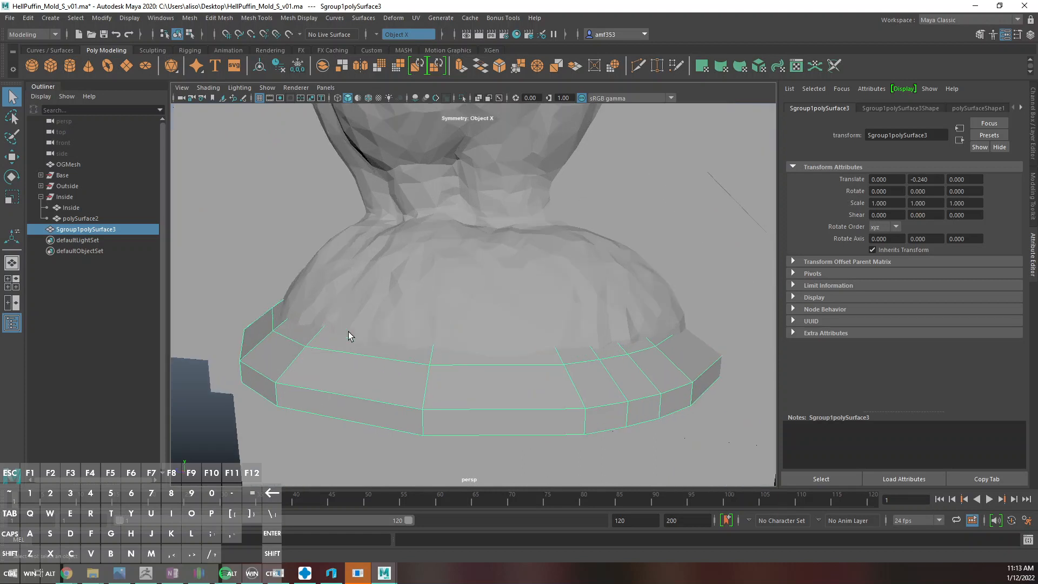
{"action": "left_click", "coordinate": [189, 17]}
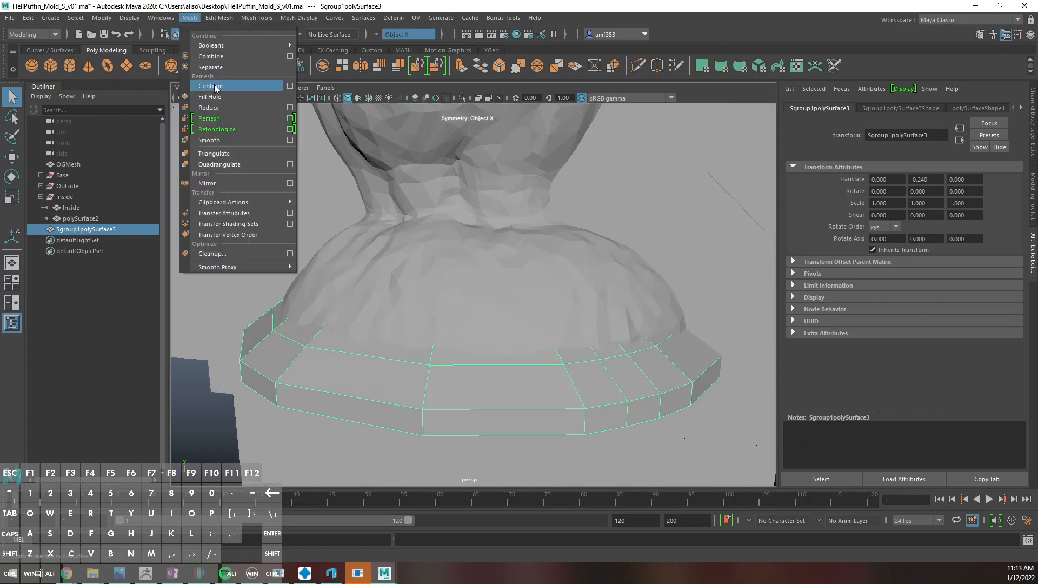
{"action": "left_click", "coordinate": [222, 96]}
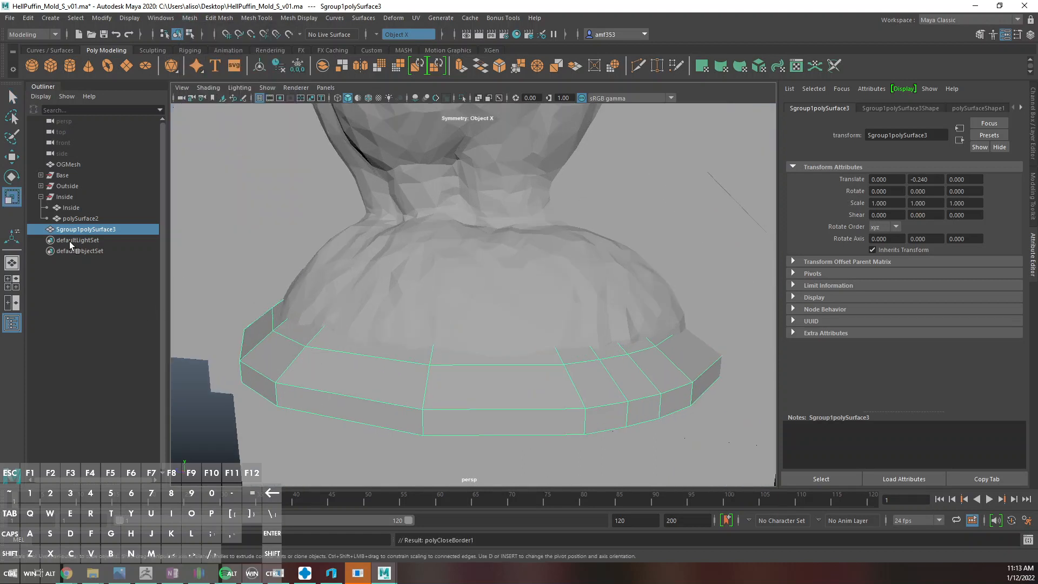
Duplicate the closed rim mesh, parent the copy to the Inside group and hide that group
{"action": "key", "text": "ctrl+d"}
{"action": "left_click", "coordinate": [76, 196], "text": "ctrl"}
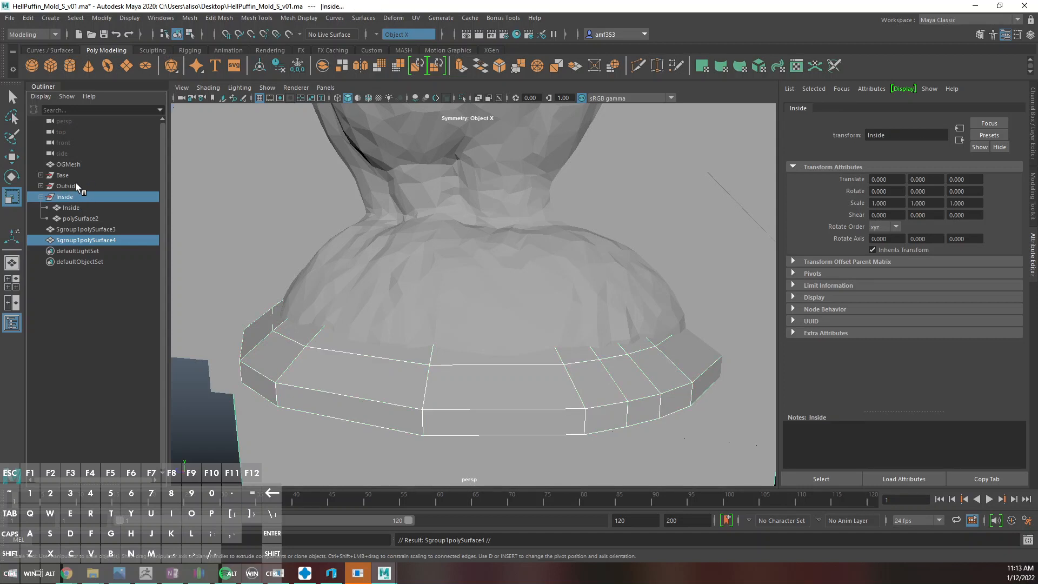
{"action": "key", "text": "p"}
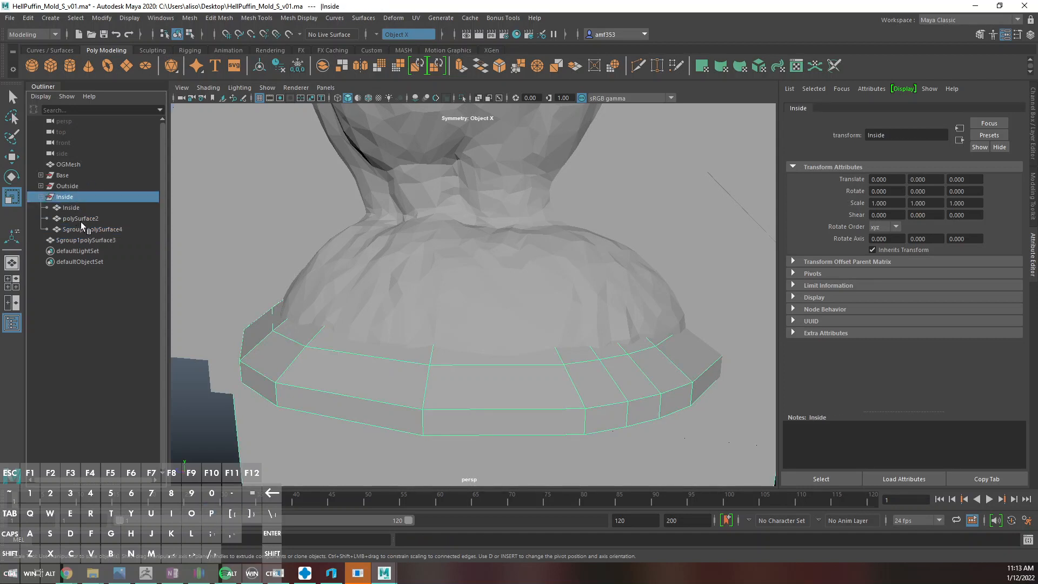
{"action": "key", "text": "ctrl+h"}
Select the side wall and sloped face loops of the remaining rim mesh and extrude them with a Local Translate Z of 2.4
{"action": "left_click", "coordinate": [275, 372]}
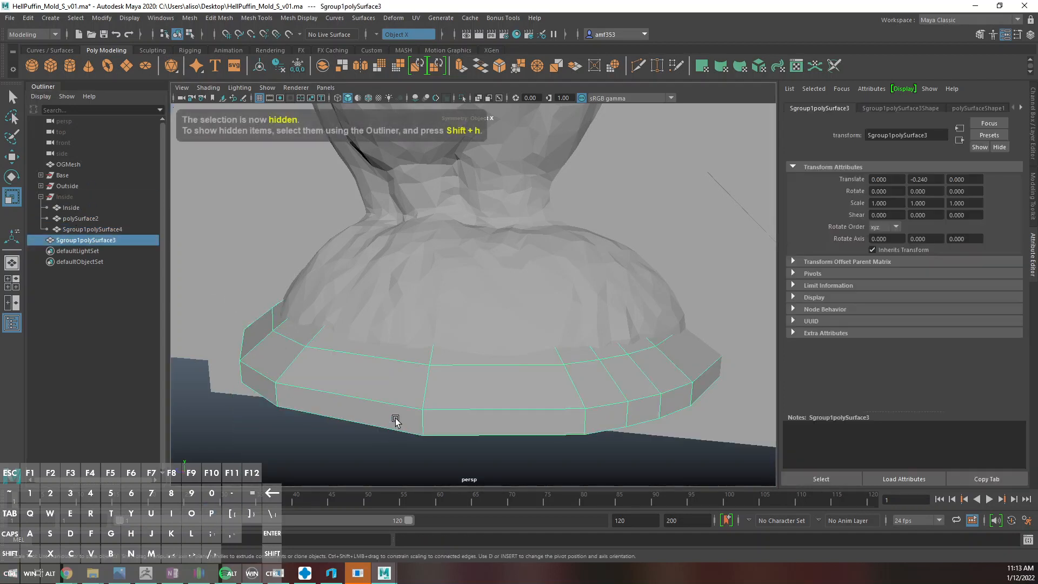
{"action": "scroll", "coordinate": [395, 421], "scroll_direction": "down", "scroll_amount": 3}
{"action": "left_click_drag", "start_coordinate": [394, 420], "coordinate": [371, 347], "text": "alt"}
{"action": "right_click_drag", "start_coordinate": [373, 275], "coordinate": [372, 304]}
{"action": "double_click", "coordinate": [350, 369]}
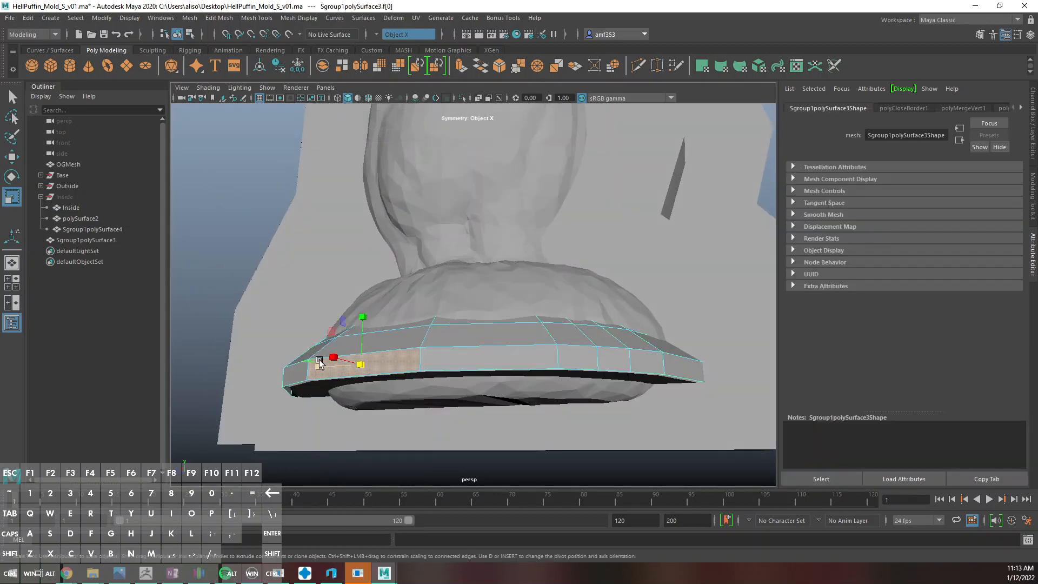
{"action": "key", "text": "q"}
{"action": "double_click", "coordinate": [409, 334], "text": "shift"}
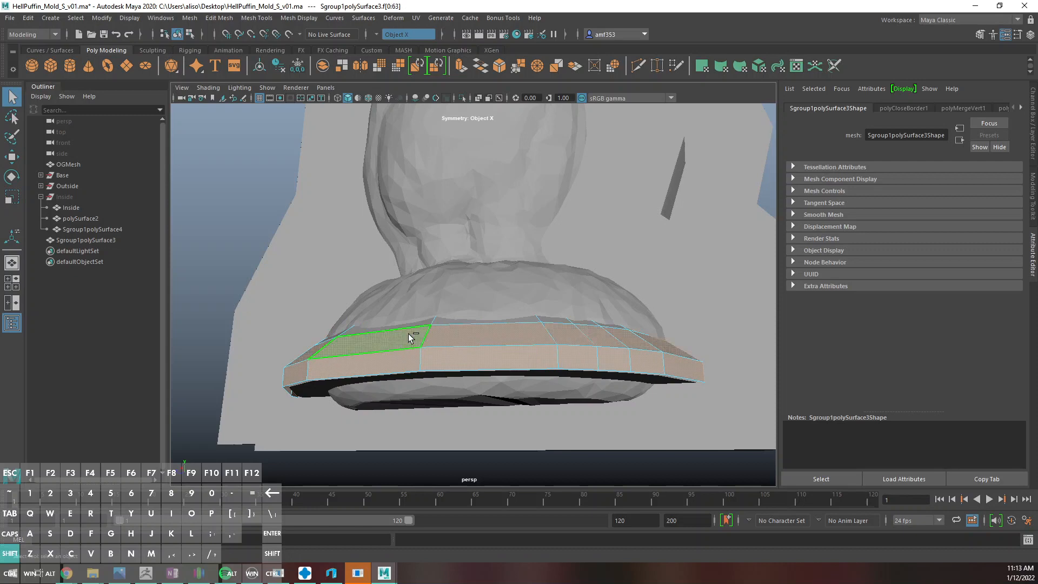
{"action": "left_click_drag", "start_coordinate": [433, 323], "coordinate": [468, 349], "text": "alt"}
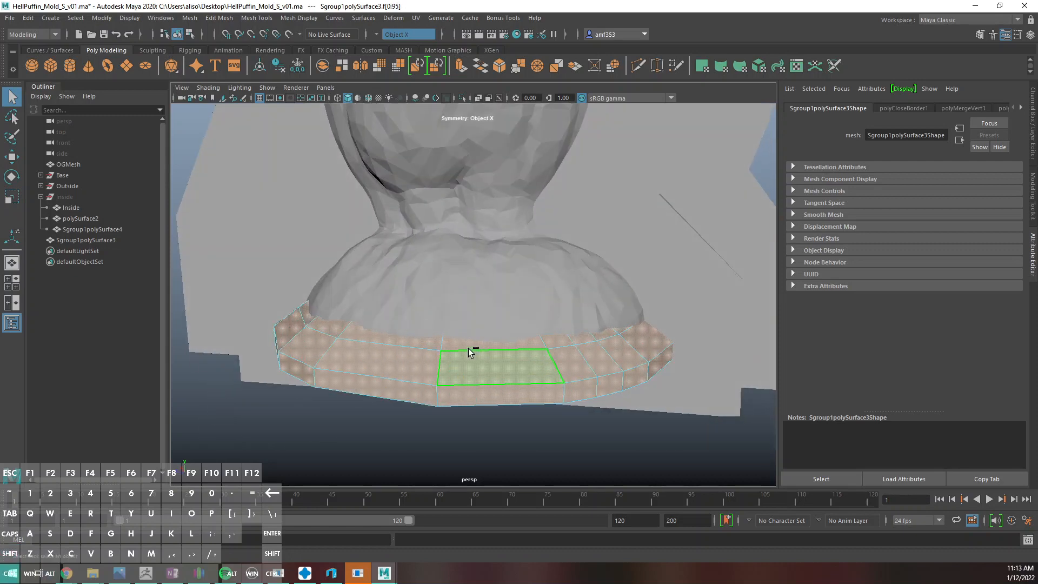
{"action": "key", "text": "ctrl+e"}
{"action": "type", "text": "2.4"}
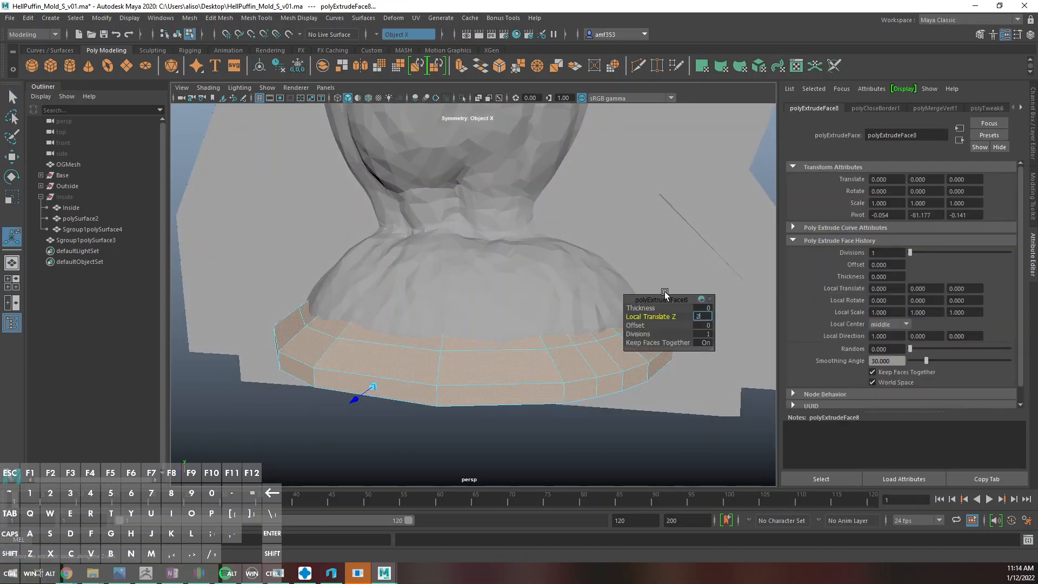
{"action": "key", "text": "Return"}
Invert the face selection on the rim mesh and delete everything except the newly extruded outer faces
{"action": "left_click_drag", "start_coordinate": [174, 303], "coordinate": [219, 281], "text": "alt"}
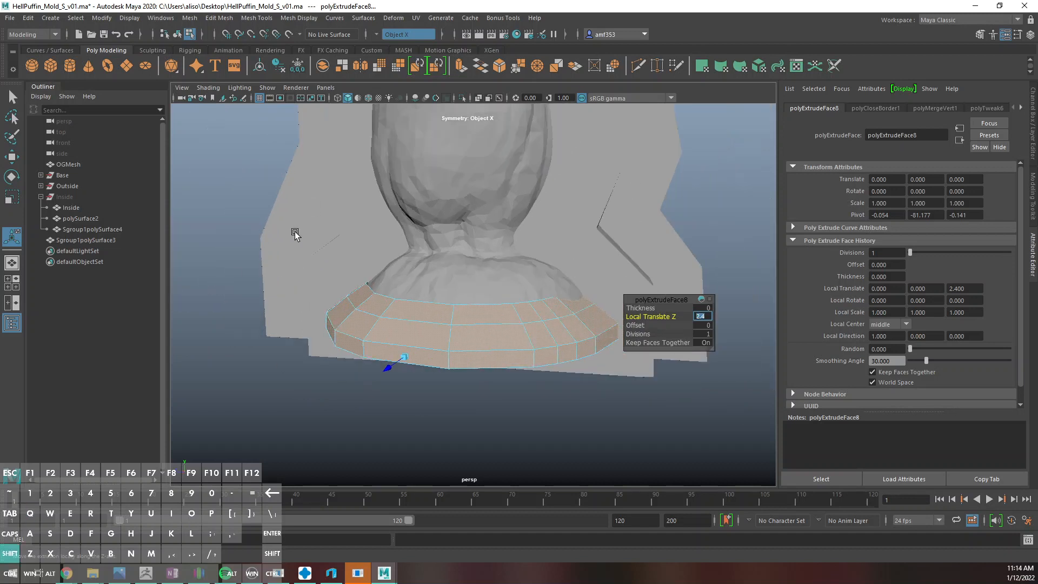
{"action": "left_click_drag", "start_coordinate": [295, 232], "coordinate": [752, 528], "text": "shift"}
{"action": "left_click", "coordinate": [493, 402]}
{"action": "scroll", "coordinate": [408, 309], "scroll_direction": "up", "scroll_amount": 3}
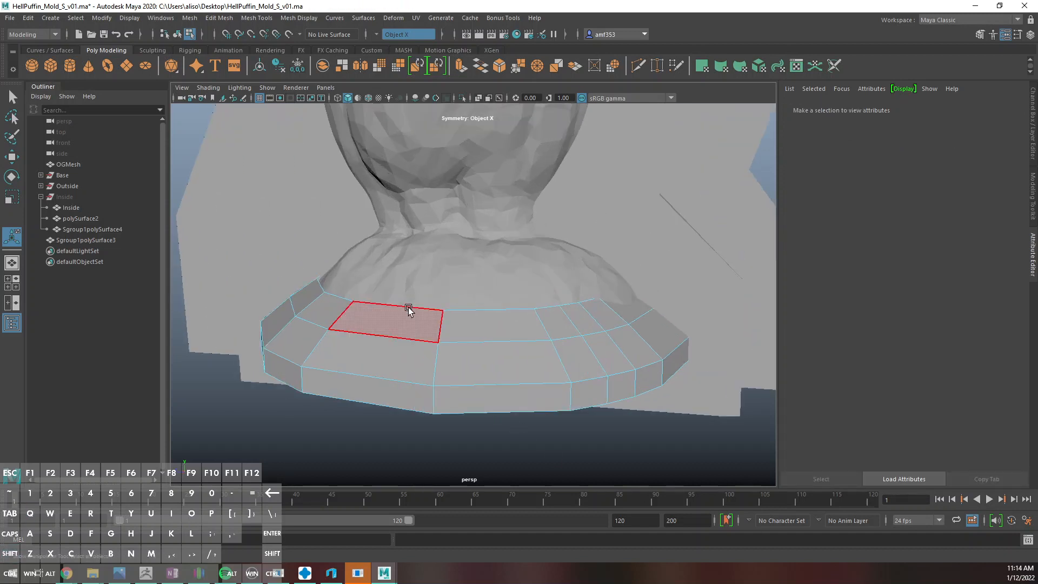
Extrude the upper edge loop of the enlarged rim shell and merge its vertices to the center
{"action": "right_click_drag", "start_coordinate": [378, 295], "coordinate": [379, 264]}
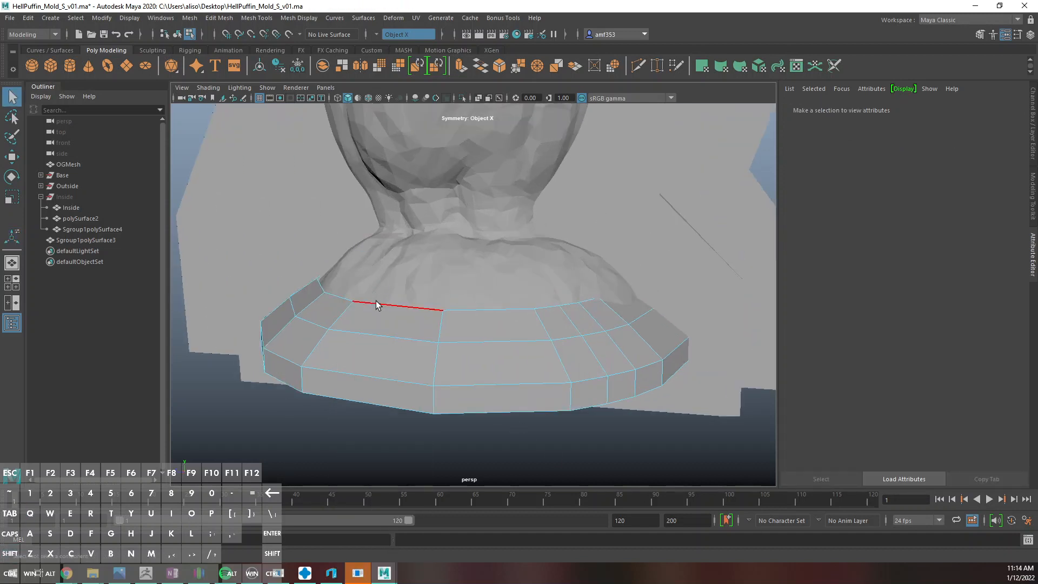
{"action": "left_click", "coordinate": [381, 305]}
{"action": "key", "text": "ctrl+e"}
{"action": "key", "text": "w"}
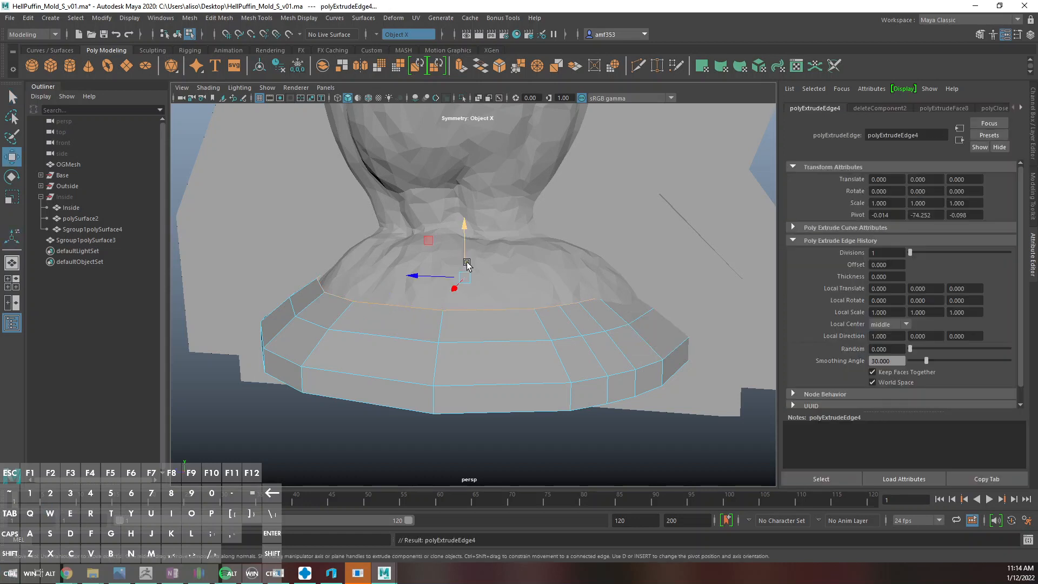
{"action": "key", "text": "r"}
{"action": "key", "text": "w"}
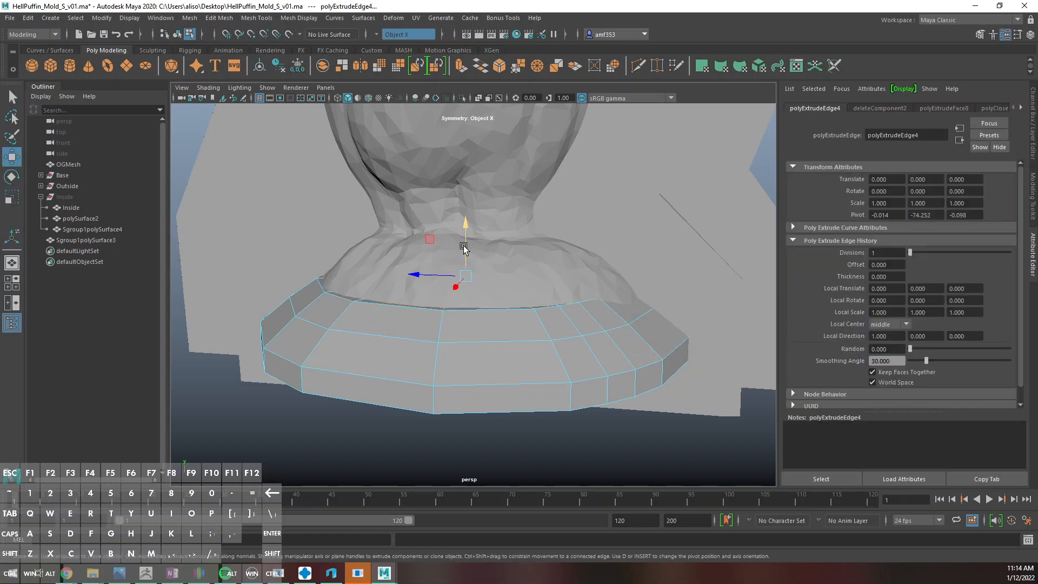
{"action": "left_click", "coordinate": [542, 67]}
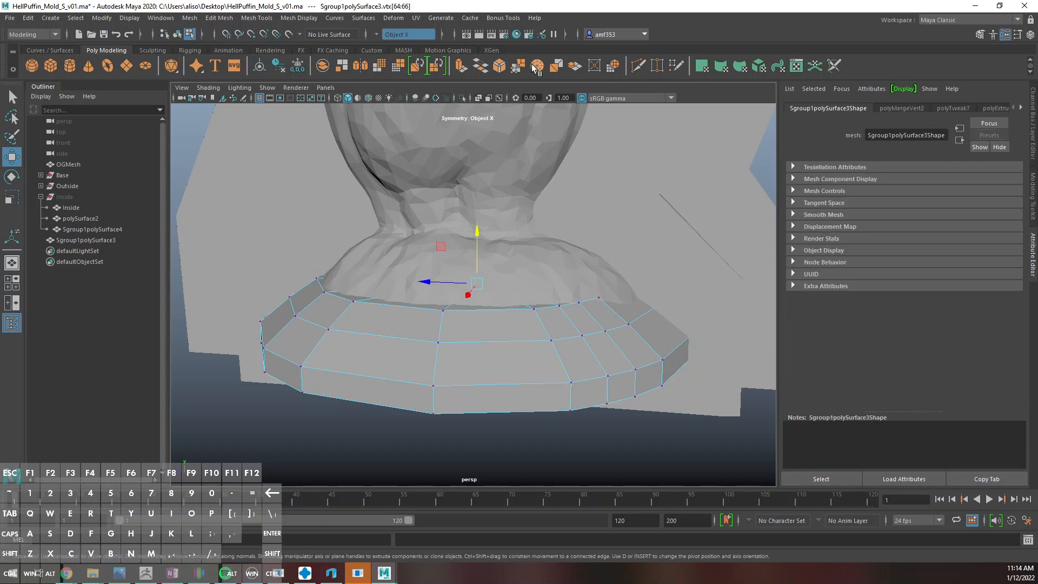
Select the center vertices of the shell's top cap in wireframe display and turn symmetry off
{"action": "left_click_drag", "start_coordinate": [480, 250], "coordinate": [480, 217]}
{"action": "key", "text": "ctrl+z"}
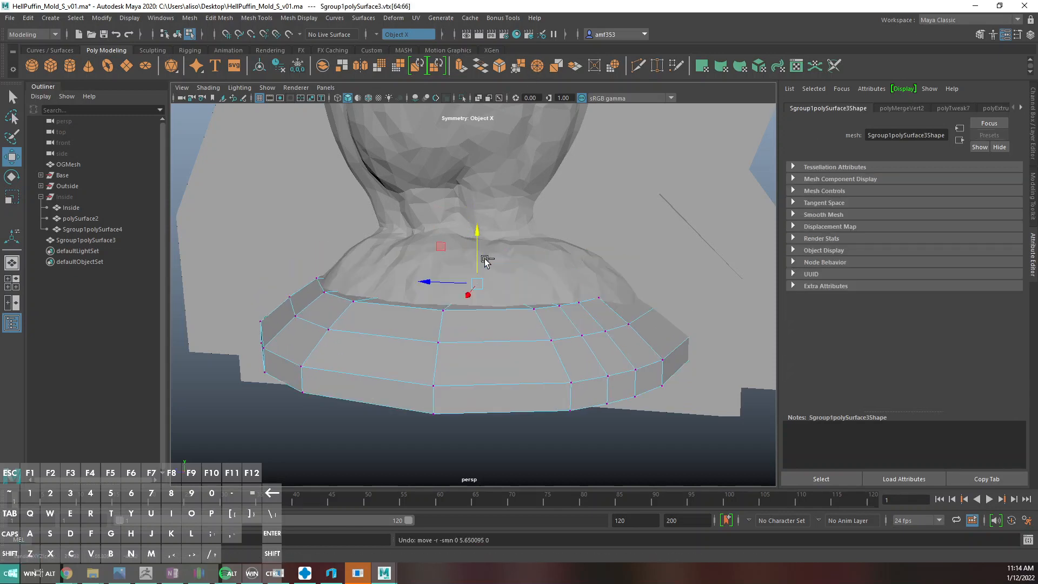
{"action": "key", "text": "4"}
{"action": "left_click", "coordinate": [477, 284]}
{"action": "key", "text": "w"}
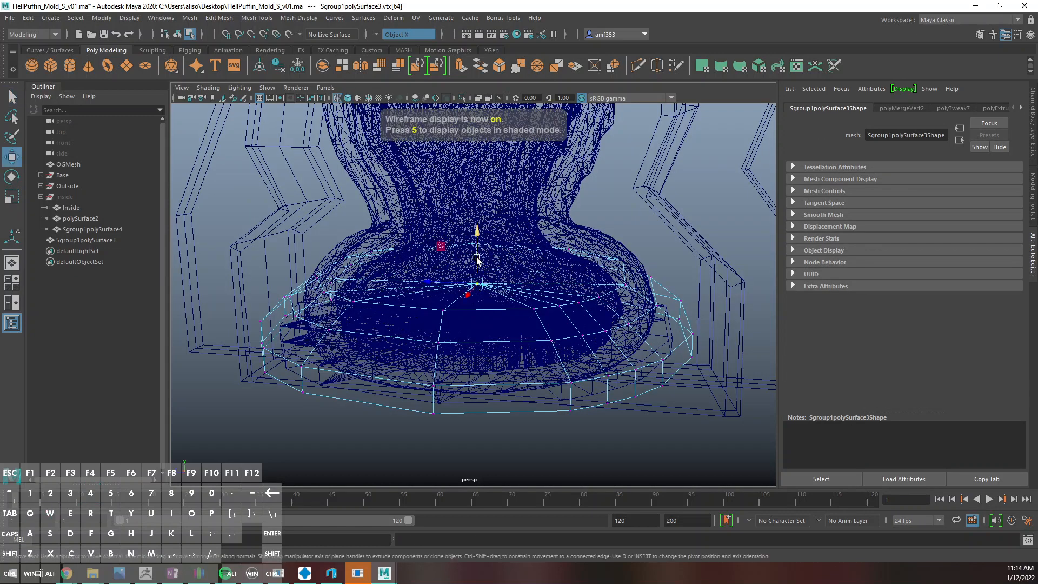
{"action": "key", "text": "q"}
{"action": "left_click", "coordinate": [492, 290]}
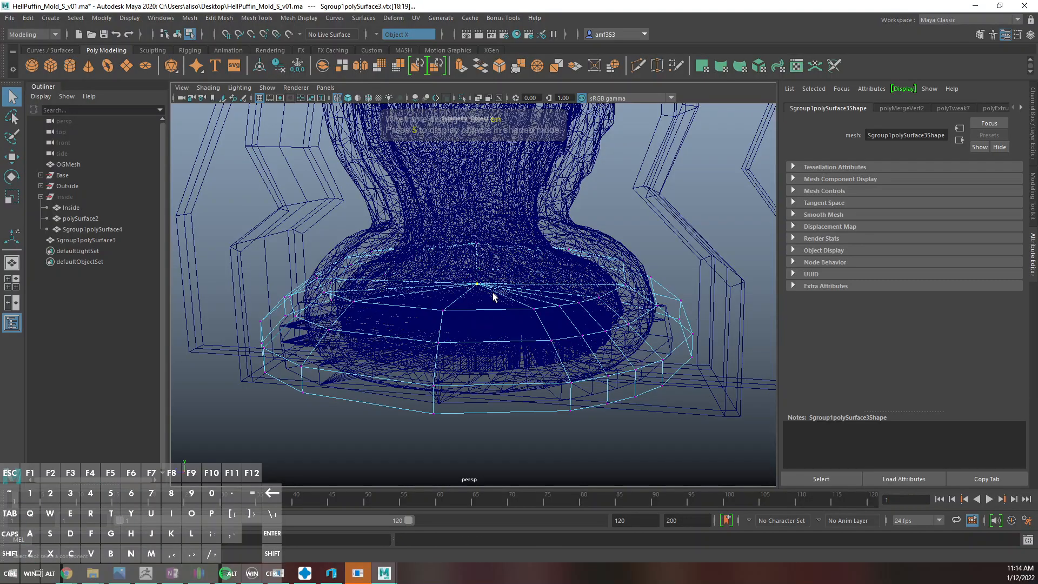
{"action": "left_click_drag", "start_coordinate": [492, 291], "coordinate": [460, 277], "text": "alt"}
{"action": "left_click_drag", "start_coordinate": [725, 385], "coordinate": [702, 387], "text": "alt"}
{"action": "left_click", "coordinate": [381, 34]}
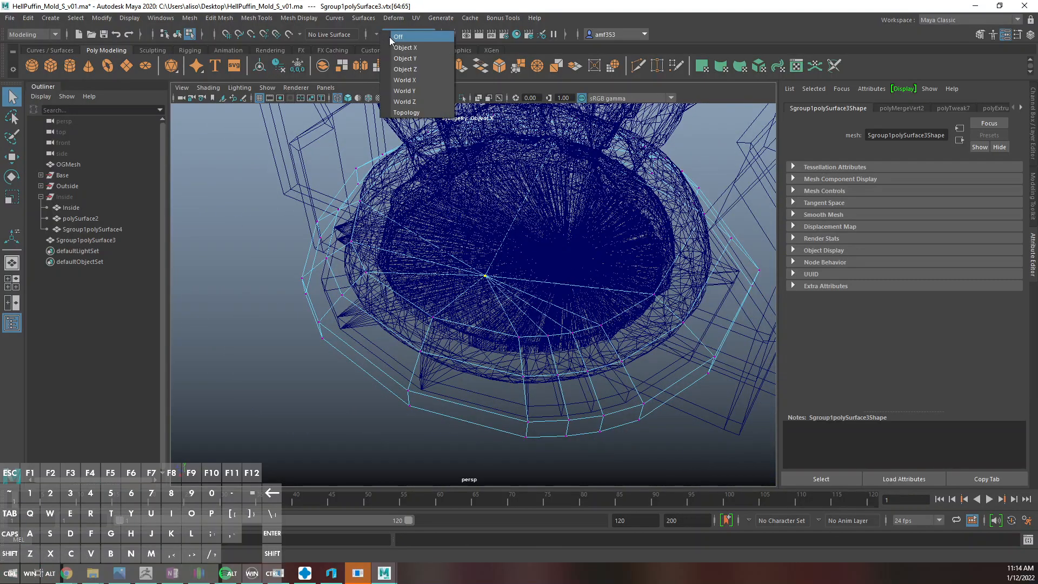
{"action": "left_click", "coordinate": [427, 36]}
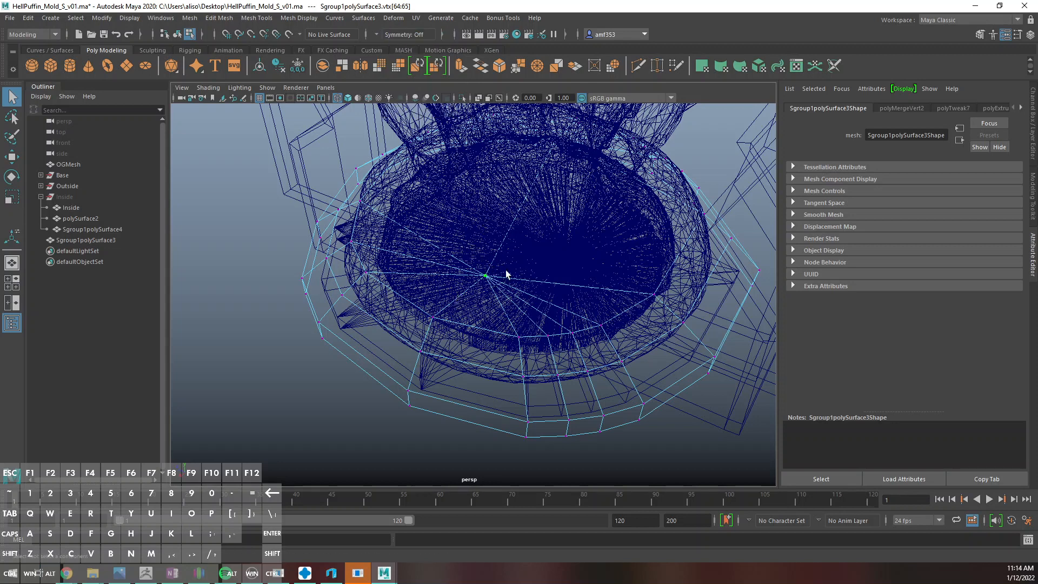
Move the top cap's center vertices upward, merge them to the center and return the shell to object mode
{"action": "key", "text": "w"}
{"action": "left_click_drag", "start_coordinate": [486, 238], "coordinate": [551, 179]}
{"action": "left_click", "coordinate": [535, 66]}
{"action": "key", "text": "4"}
{"action": "right_click_drag", "start_coordinate": [435, 417], "coordinate": [488, 228]}
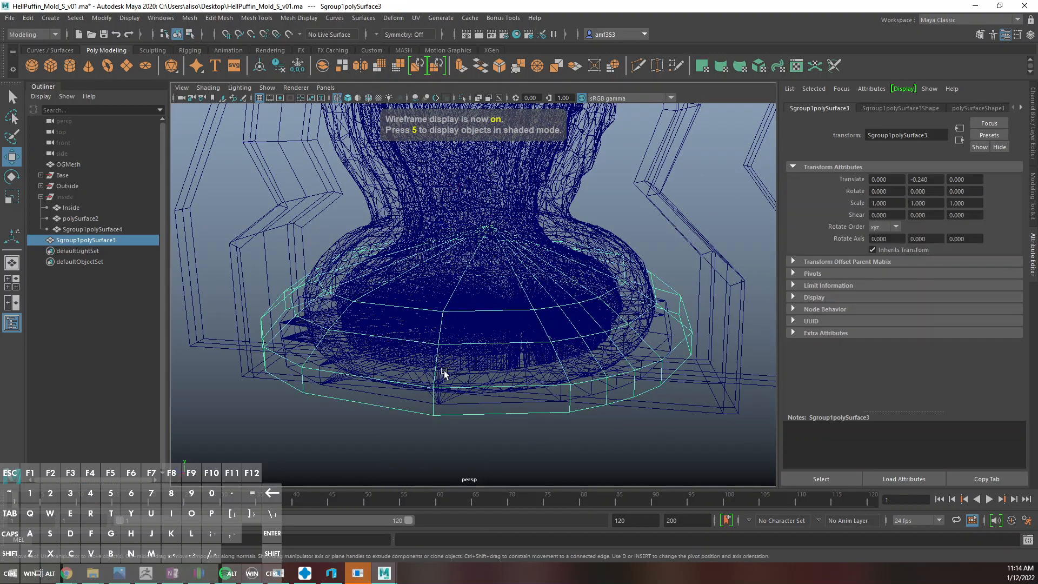
Return to shaded display and fill the open border hole of the enlarged cap shell
{"action": "key", "text": "5"}
{"action": "left_click_drag", "start_coordinate": [373, 348], "coordinate": [199, 132], "text": "alt"}
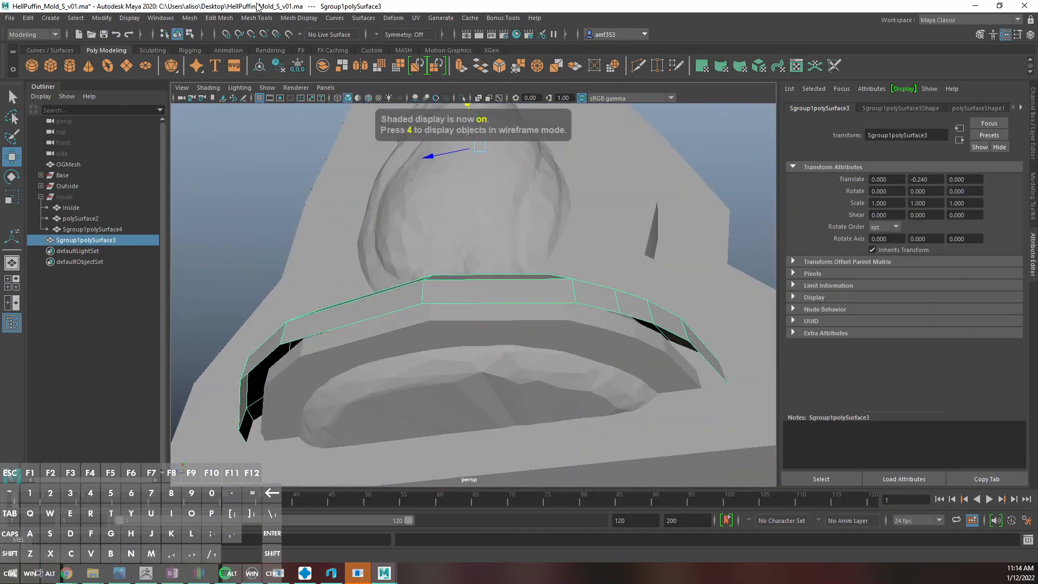
{"action": "left_click", "coordinate": [190, 17]}
{"action": "left_click", "coordinate": [212, 95]}
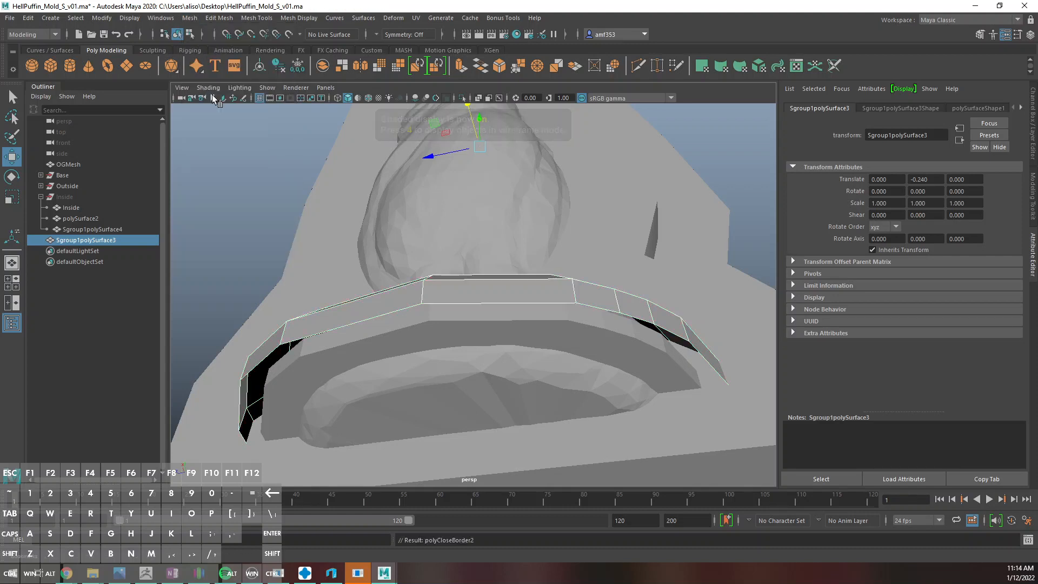
Isolate the cap shell and display it in wireframe with smooth mesh preview
{"action": "key", "text": "ctrl+1"}
{"action": "key", "text": "4"}
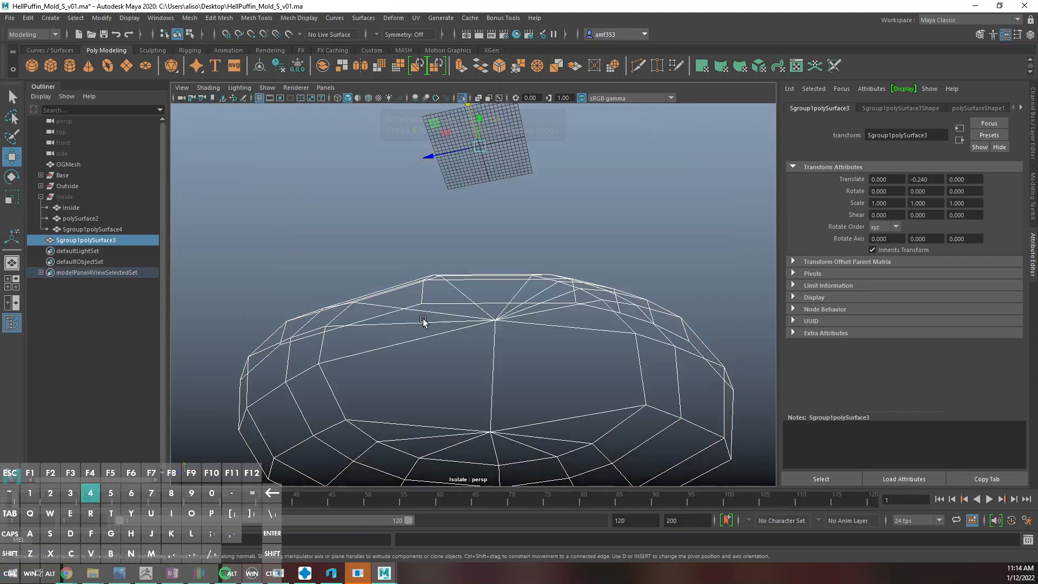
{"action": "key", "text": "3"}
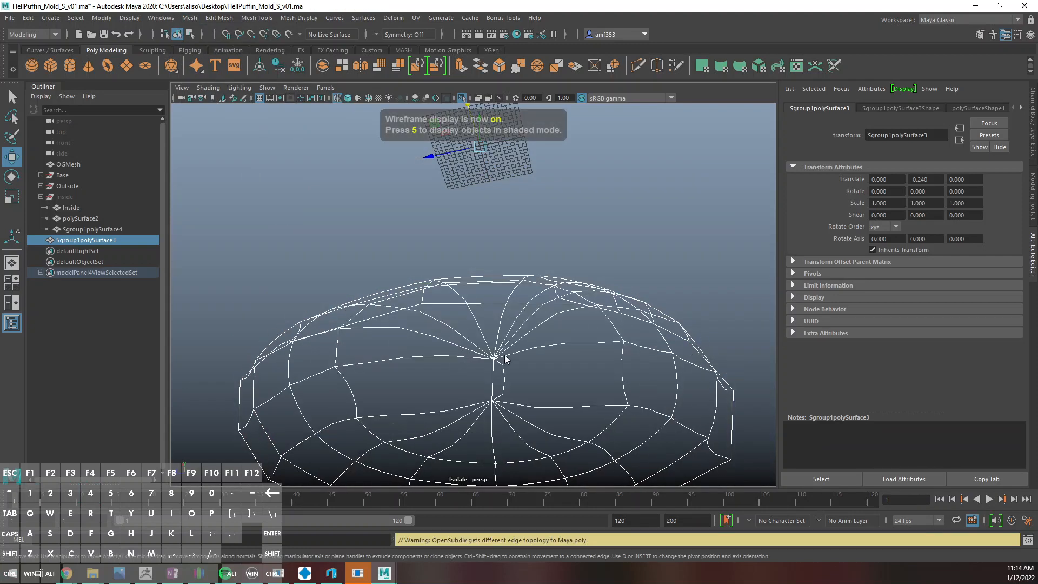
Delete the stacked faces on both sides of the edge joining the cap's two center vertices
{"action": "right_click_drag", "start_coordinate": [504, 356], "coordinate": [461, 275]}
{"action": "right_click_drag", "start_coordinate": [490, 361], "coordinate": [496, 305]}
{"action": "left_click", "coordinate": [501, 372]}
{"action": "key", "text": "Delete"}
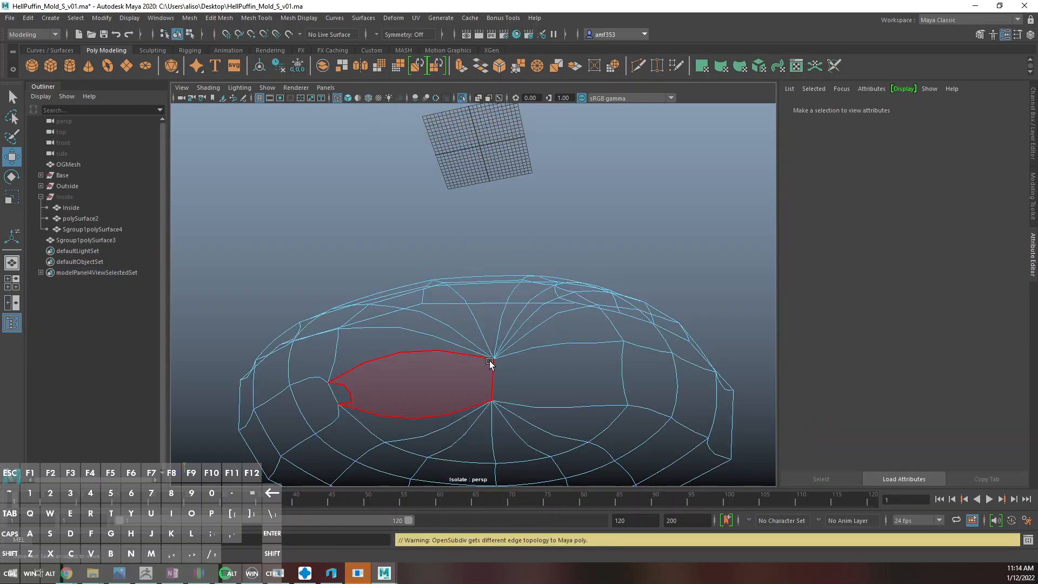
{"action": "left_click", "coordinate": [490, 362]}
{"action": "left_click", "coordinate": [498, 371], "text": "shift"}
{"action": "key", "text": "Delete"}
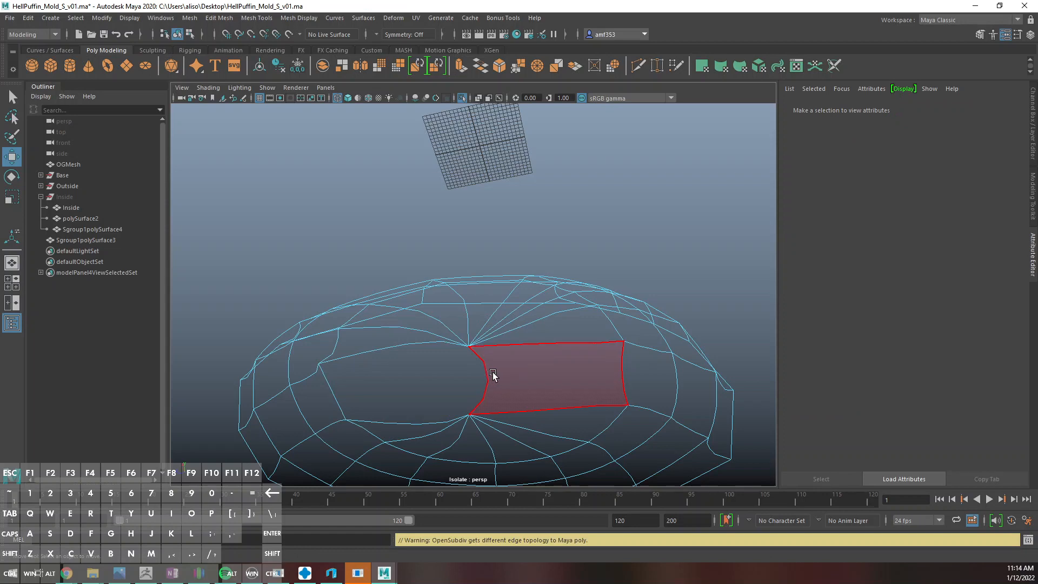
{"action": "left_click", "coordinate": [493, 373]}
{"action": "key", "text": "Delete"}
{"action": "left_click", "coordinate": [491, 367]}
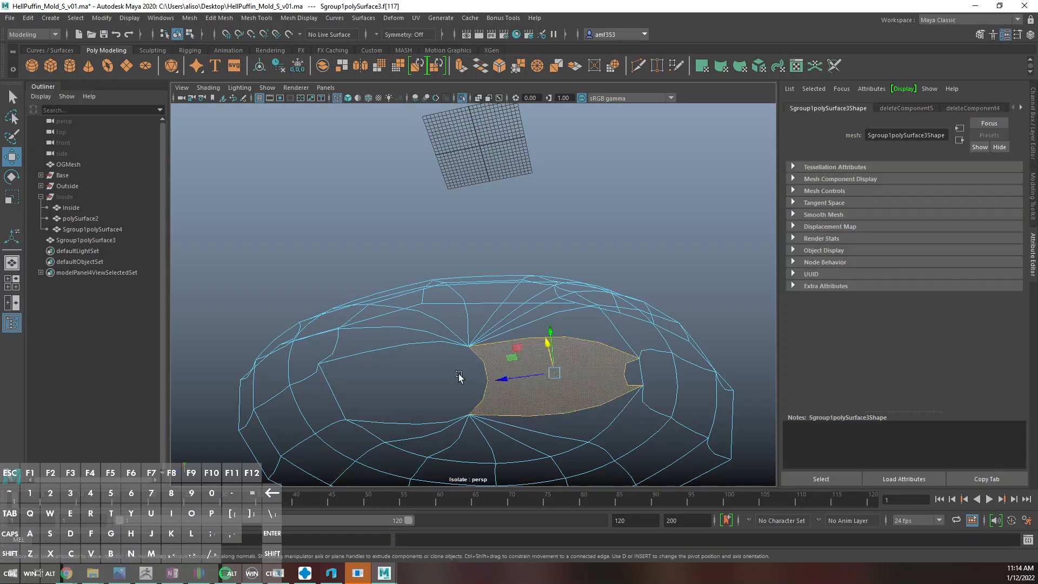
{"action": "key", "text": "Delete"}
Try to merge the vertices of the isolated cap shell in shaded display
{"action": "scroll", "coordinate": [455, 375], "scroll_direction": "down", "scroll_amount": 4}
{"action": "middle_click_drag", "start_coordinate": [463, 362], "coordinate": [454, 274], "text": "alt"}
{"action": "left_click_drag", "start_coordinate": [491, 327], "coordinate": [477, 385], "text": "alt"}
{"action": "left_click_drag", "start_coordinate": [476, 280], "coordinate": [477, 287], "text": "alt"}
{"action": "key", "text": "5"}
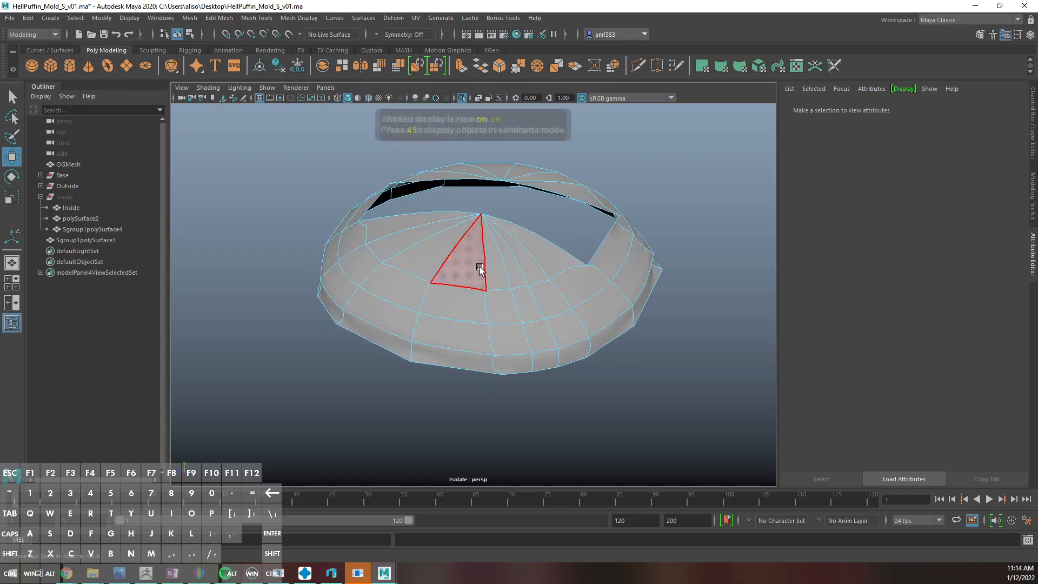
{"action": "right_click_drag", "start_coordinate": [520, 248], "coordinate": [567, 190]}
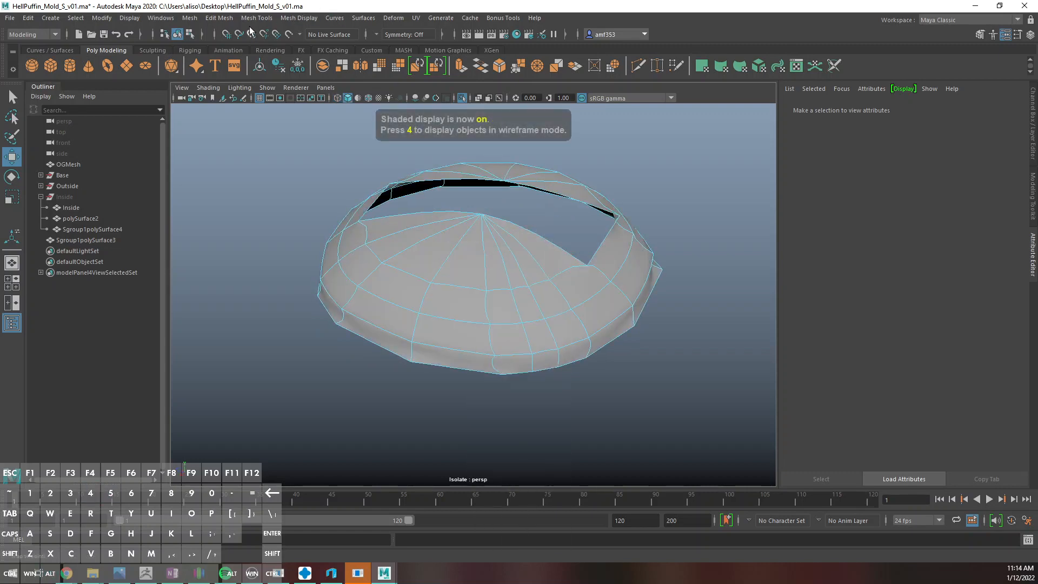
{"action": "left_click", "coordinate": [219, 18]}
{"action": "left_click", "coordinate": [255, 126]}
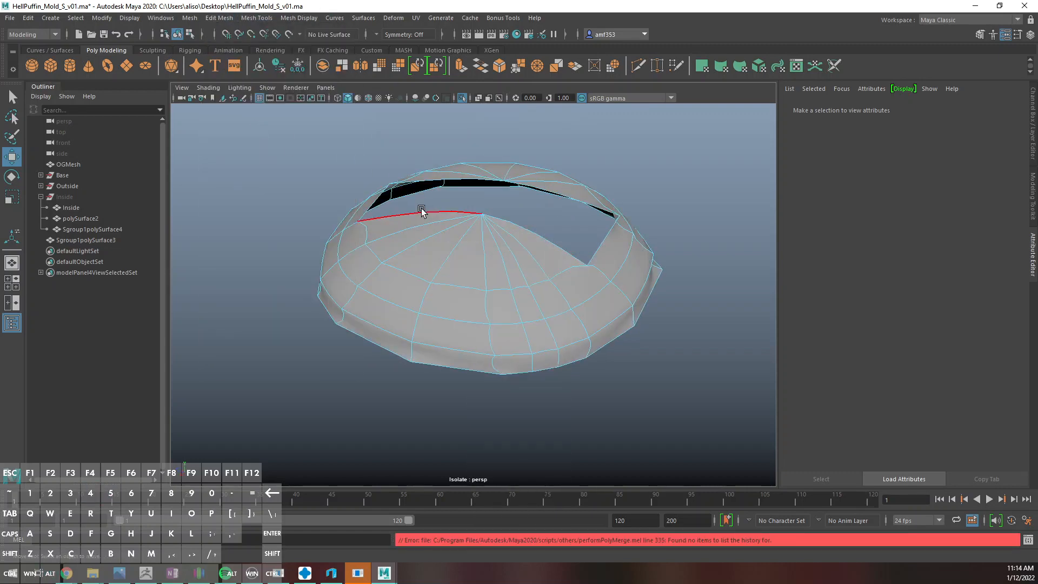
Try deleting the ring of faces around the cap's central fan, and undo the deletion
{"action": "right_click_drag", "start_coordinate": [422, 211], "coordinate": [392, 195]}
{"action": "right_click_drag", "start_coordinate": [426, 273], "coordinate": [453, 273]}
{"action": "left_click", "coordinate": [453, 273]}
{"action": "left_click", "coordinate": [503, 307]}
{"action": "key", "text": "q"}
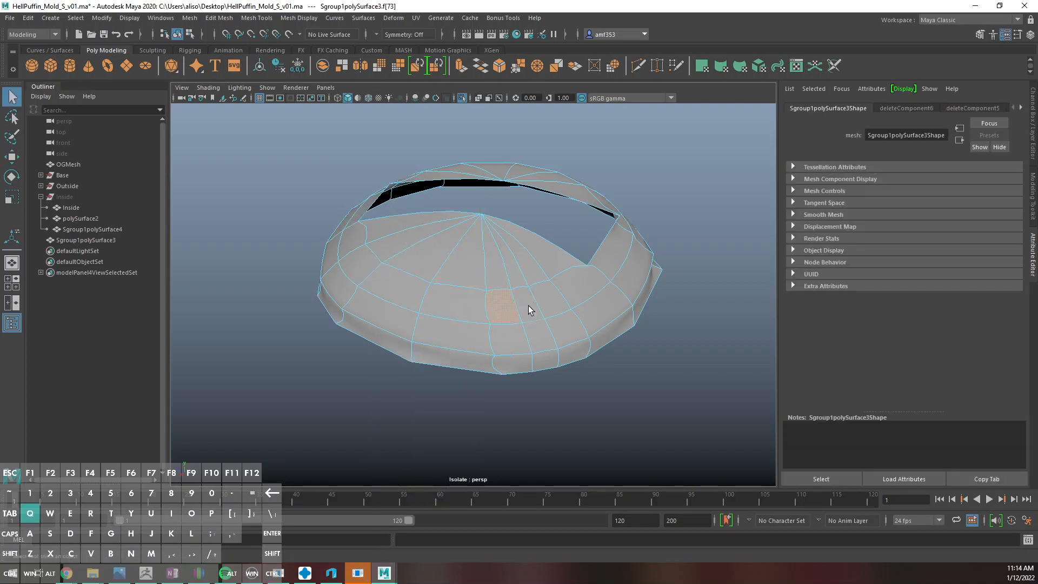
{"action": "key", "text": "Delete"}
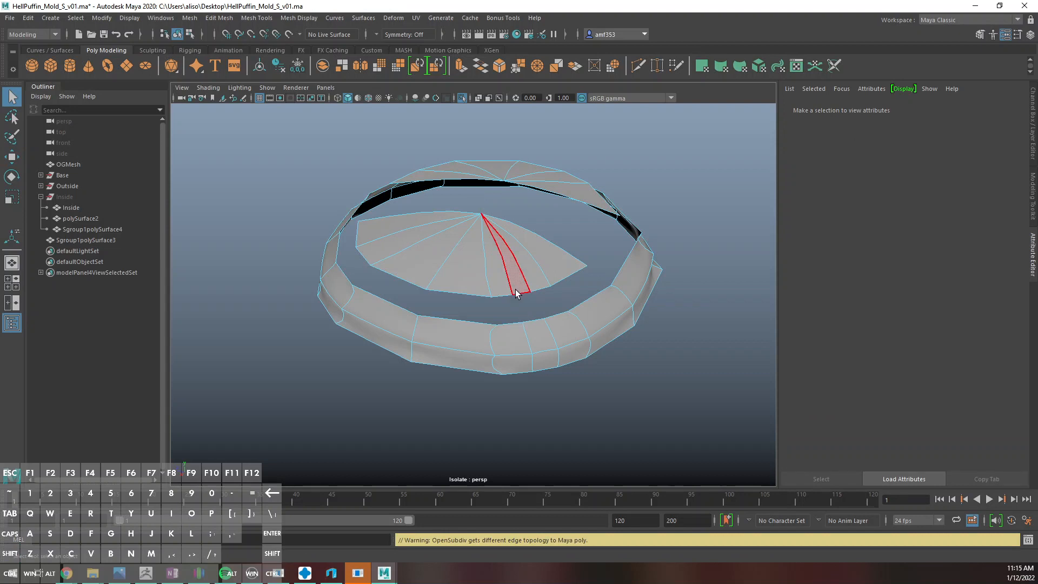
{"action": "key", "text": "ctrl+z"}
Merge the overlapping vertices at two neighboring points on the front column of the cap
{"action": "right_click_drag", "start_coordinate": [501, 296], "coordinate": [473, 281]}
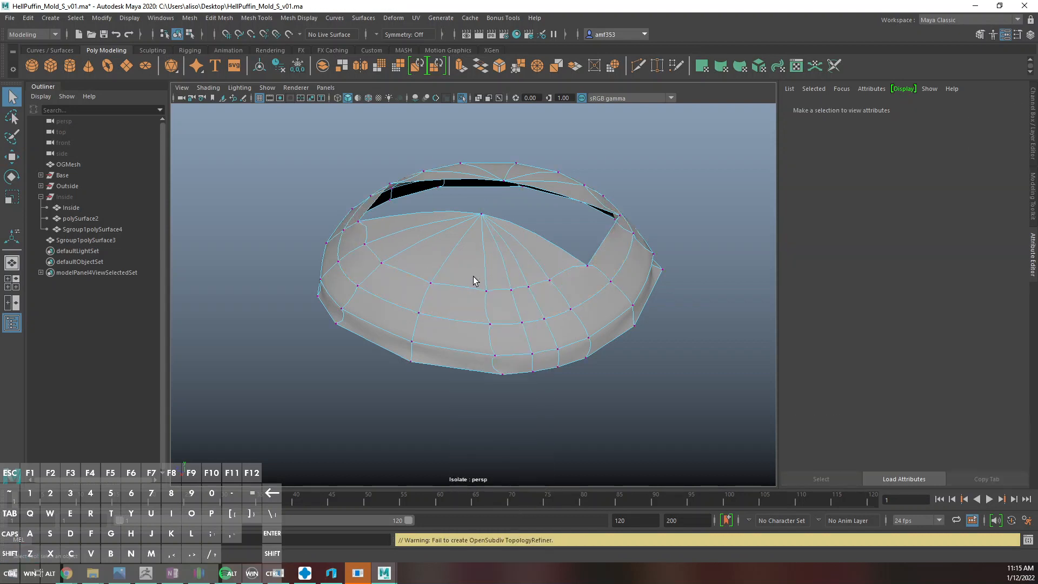
{"action": "left_click", "coordinate": [487, 293]}
{"action": "left_click", "coordinate": [517, 67]}
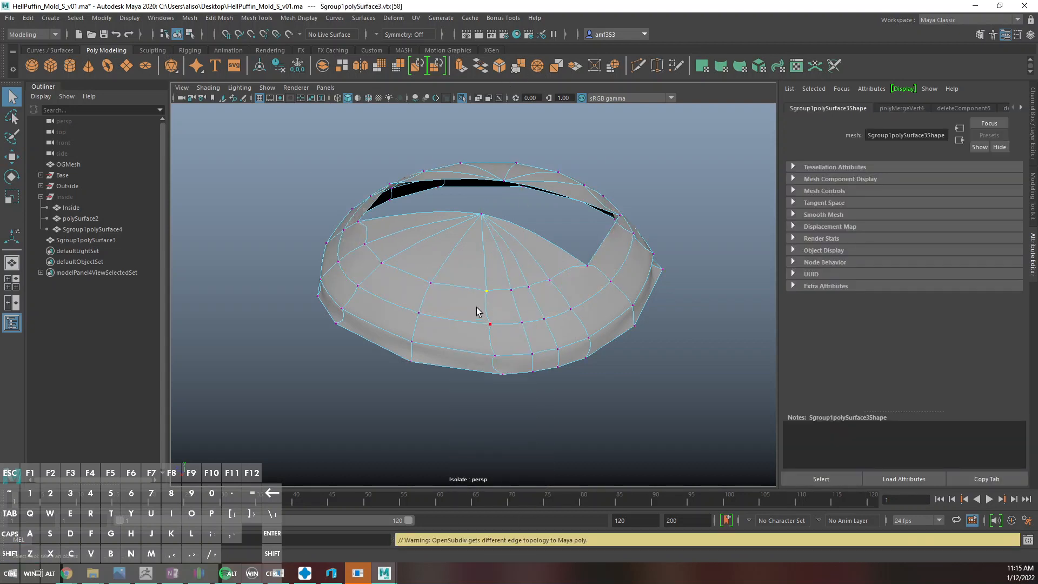
{"action": "left_click_drag", "start_coordinate": [477, 307], "coordinate": [501, 344]}
{"action": "key", "text": "g"}
Delete the duplicate ring, fan and lower faces in the column beside the merged vertices
{"action": "right_click_drag", "start_coordinate": [474, 251], "coordinate": [529, 302]}
{"action": "left_click", "coordinate": [522, 295]}
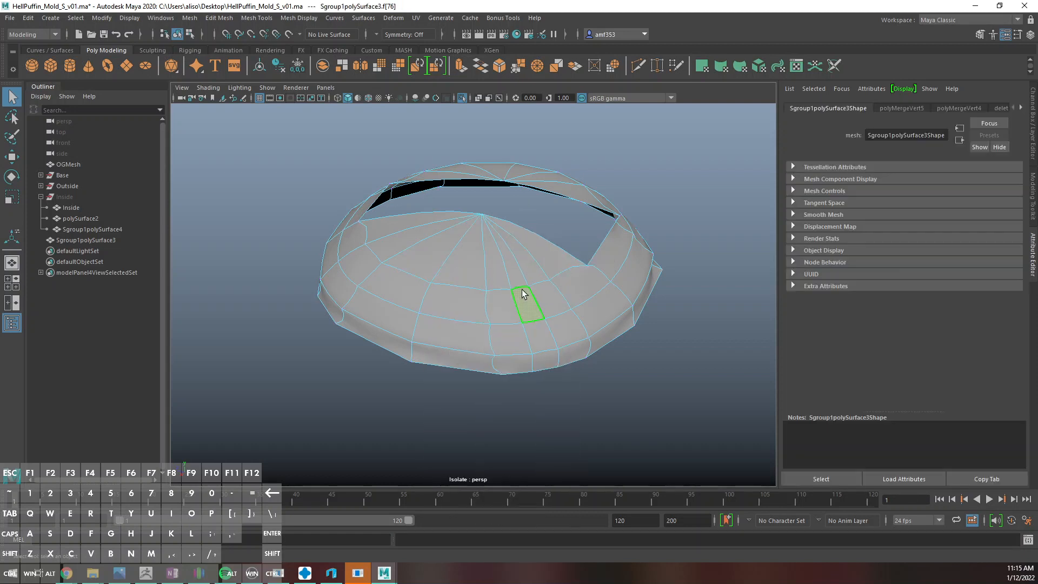
{"action": "key", "text": "Delete"}
{"action": "left_click", "coordinate": [527, 280]}
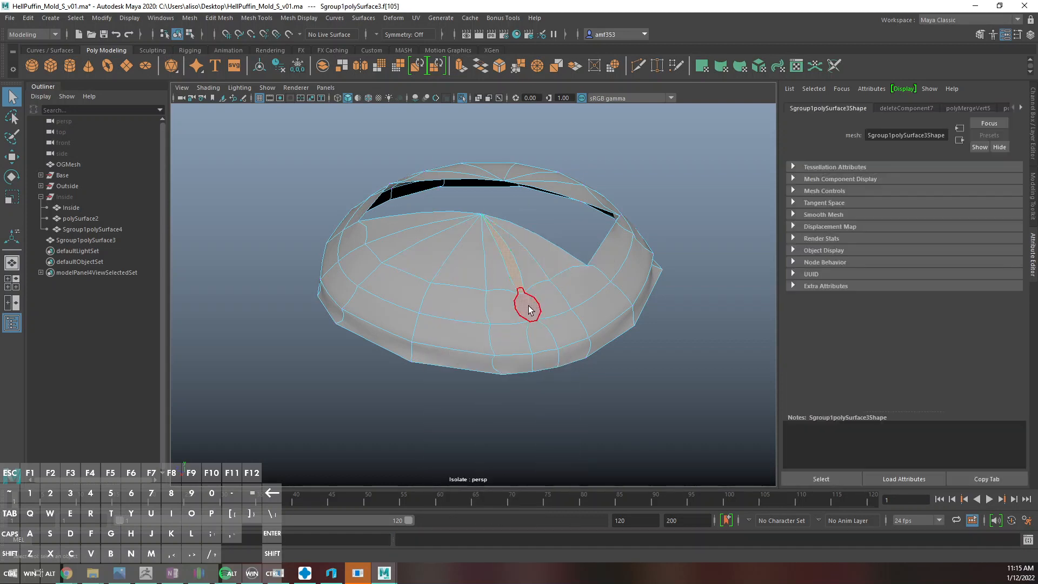
{"action": "key", "text": "Delete"}
{"action": "left_click", "coordinate": [538, 347]}
{"action": "key", "text": "Delete"}
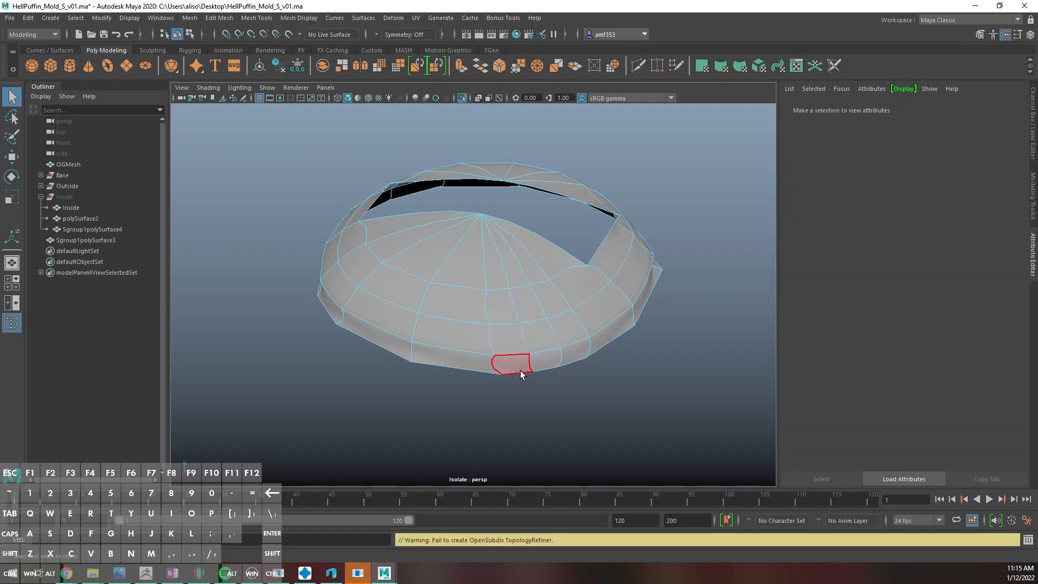
Delete the stacked faces along the front part of the cap's lower rim
{"action": "left_click", "coordinate": [520, 372]}
{"action": "key", "text": "Delete"}
{"action": "left_click", "coordinate": [573, 356]}
{"action": "key", "text": "Delete"}
{"action": "left_click", "coordinate": [515, 368]}
{"action": "key", "text": "Delete"}
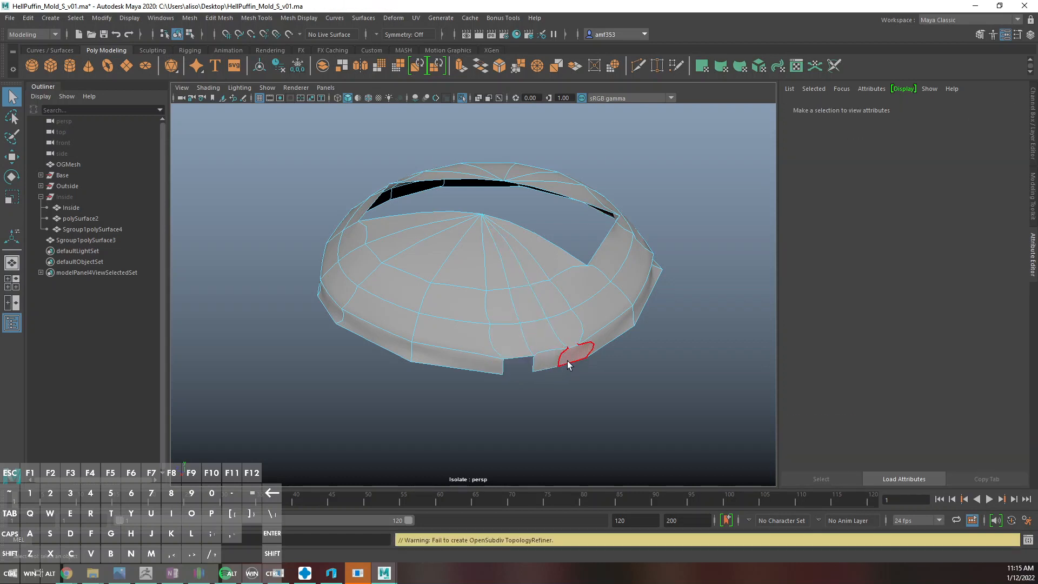
{"action": "left_click", "coordinate": [566, 367]}
{"action": "key", "text": "Delete"}
{"action": "left_click", "coordinate": [516, 362]}
{"action": "key", "text": "Delete"}
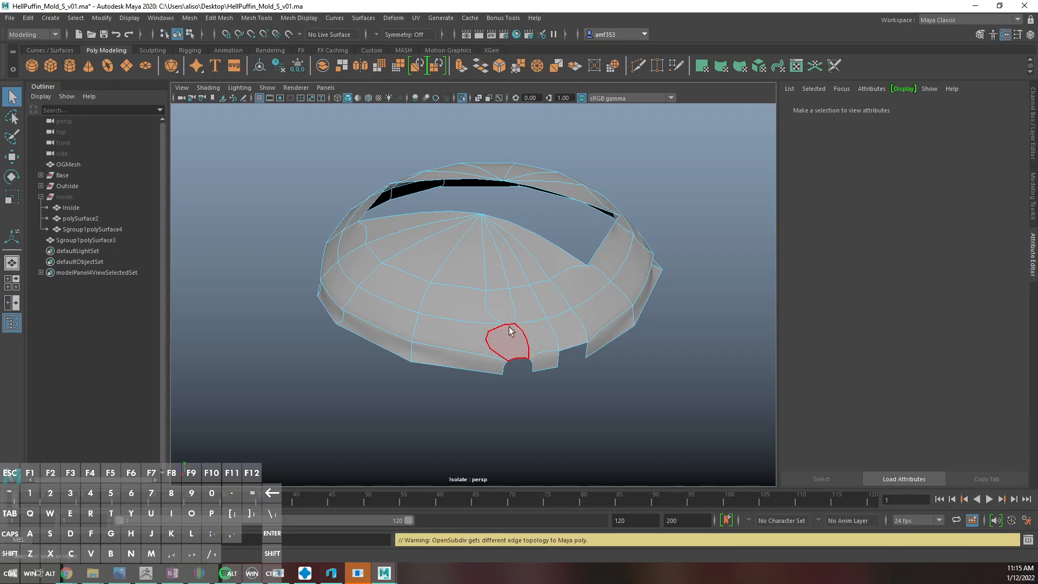
Delete the overlapping fan and lower faces in the two front-center columns of the cap
{"action": "left_click", "coordinate": [508, 324]}
{"action": "key", "text": "Delete"}
{"action": "left_click", "coordinate": [491, 281]}
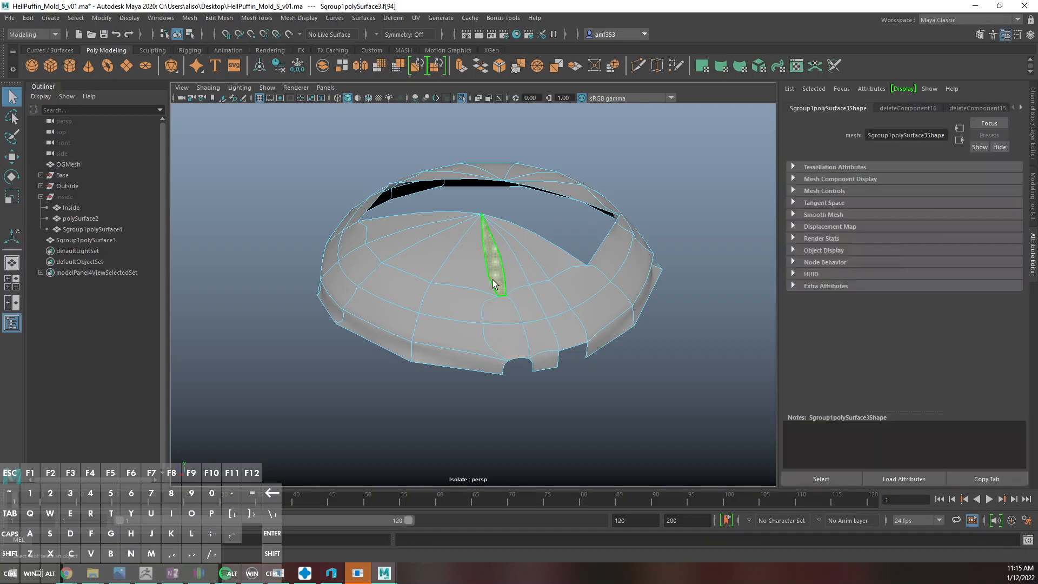
{"action": "key", "text": "Delete"}
{"action": "left_click", "coordinate": [469, 349]}
{"action": "key", "text": "Delete"}
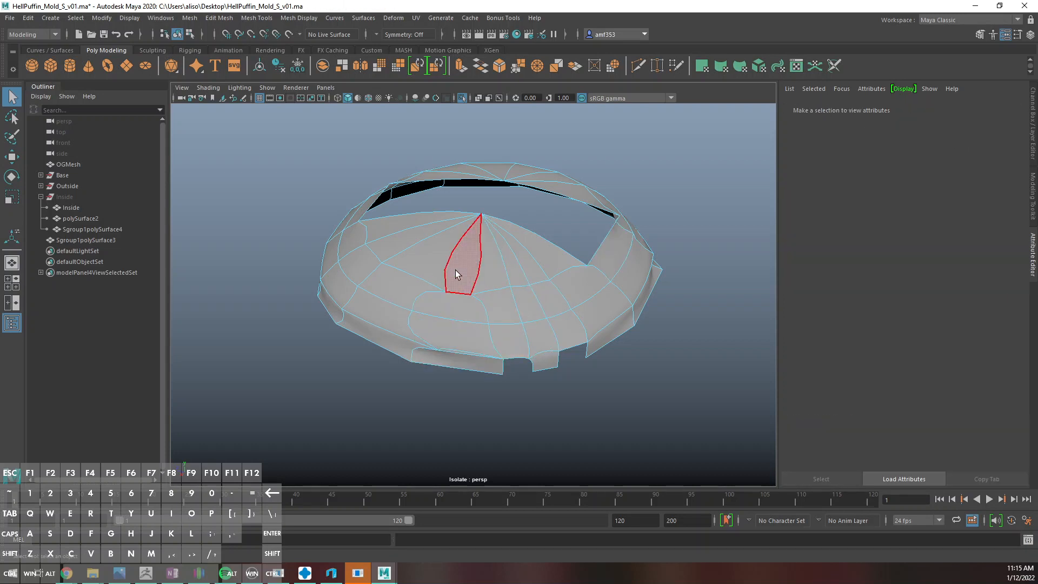
{"action": "left_click", "coordinate": [455, 270]}
{"action": "key", "text": "Delete"}
Delete the duplicate rim and side faces on the cap's front flank and select the adjacent fan face
{"action": "left_click", "coordinate": [463, 372]}
{"action": "key", "text": "Delete"}
{"action": "left_click", "coordinate": [386, 315]}
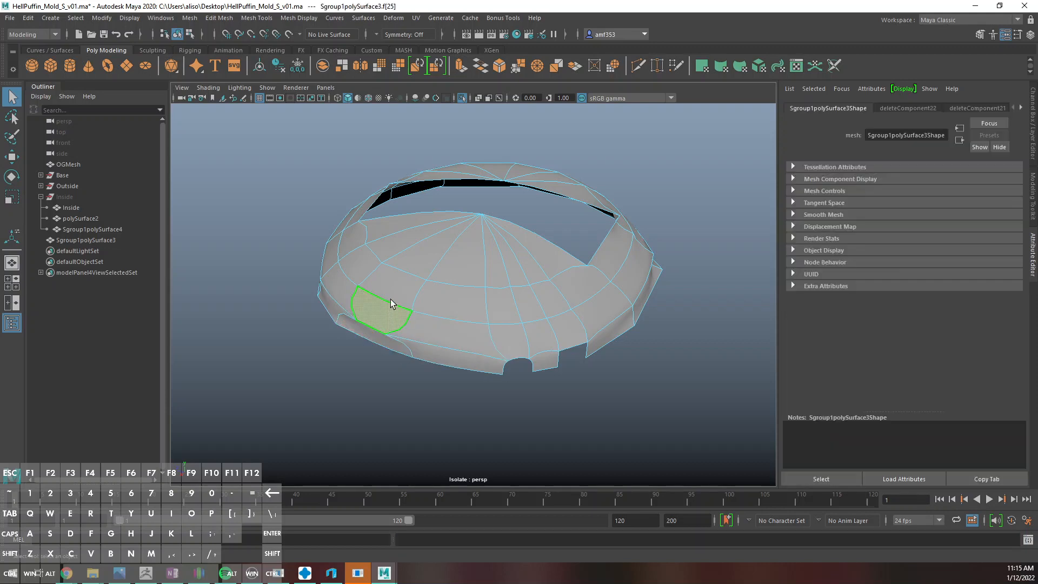
{"action": "key", "text": "Delete"}
{"action": "left_click", "coordinate": [408, 247]}
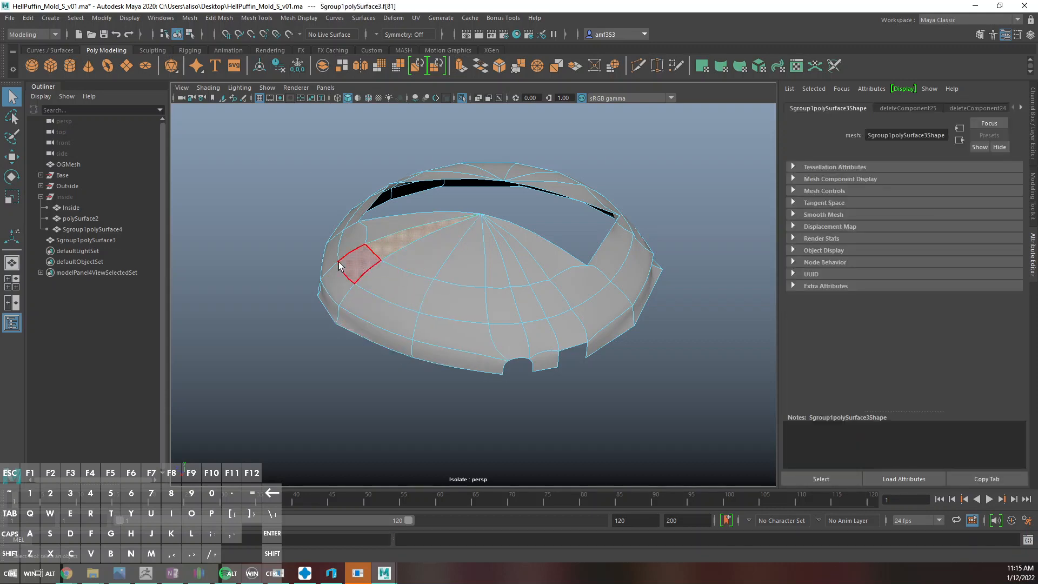
Delete the duplicate rim and side faces on the wide panels below the cap's opening
{"action": "left_click_drag", "start_coordinate": [616, 313], "coordinate": [583, 316], "text": "alt"}
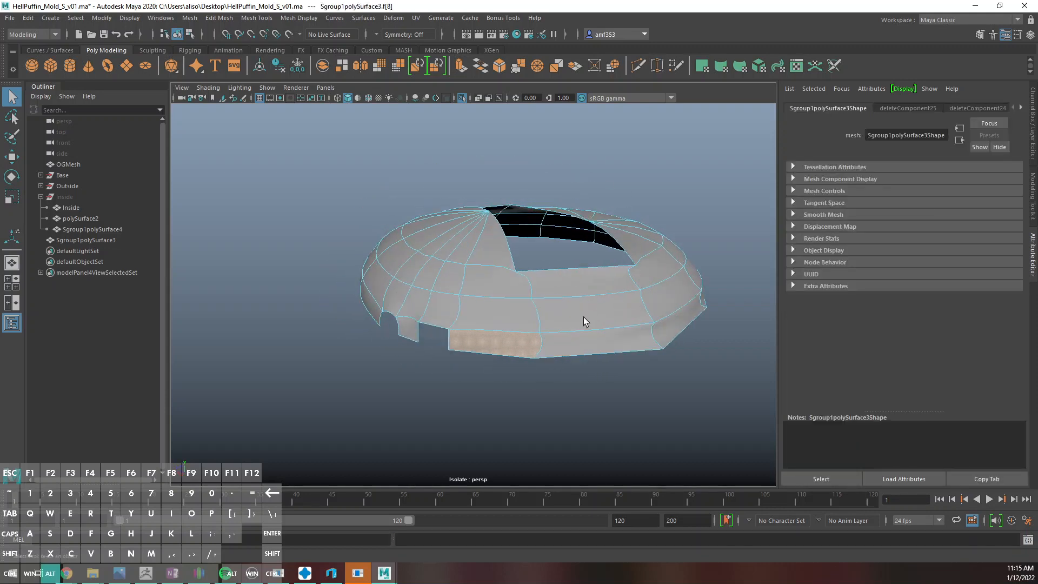
{"action": "key", "text": "Delete"}
{"action": "left_click", "coordinate": [567, 353]}
{"action": "key", "text": "Delete"}
{"action": "left_click", "coordinate": [567, 321]}
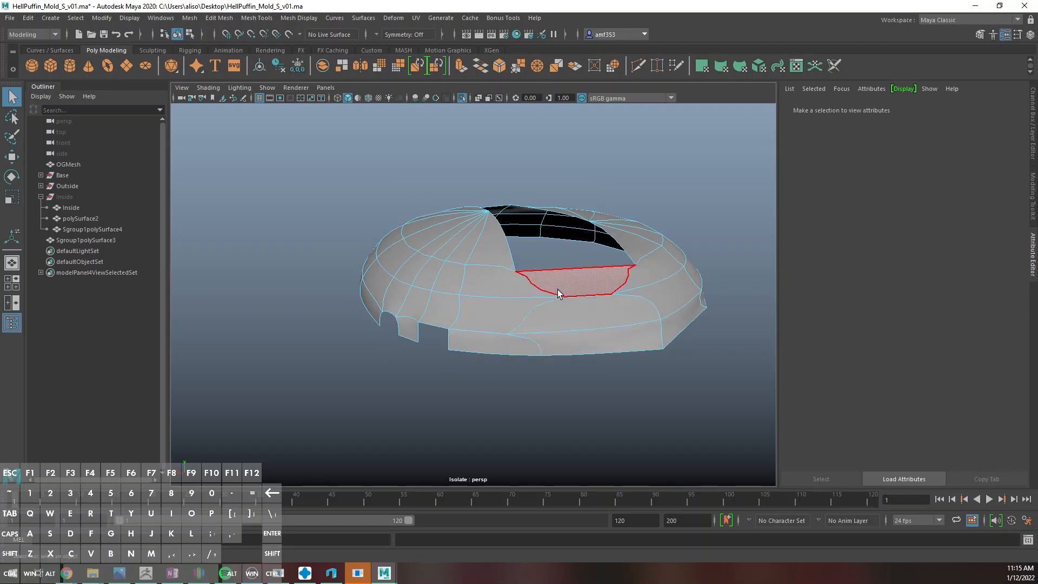
{"action": "key", "text": "Delete"}
{"action": "left_click", "coordinate": [680, 325]}
{"action": "key", "text": "Delete"}
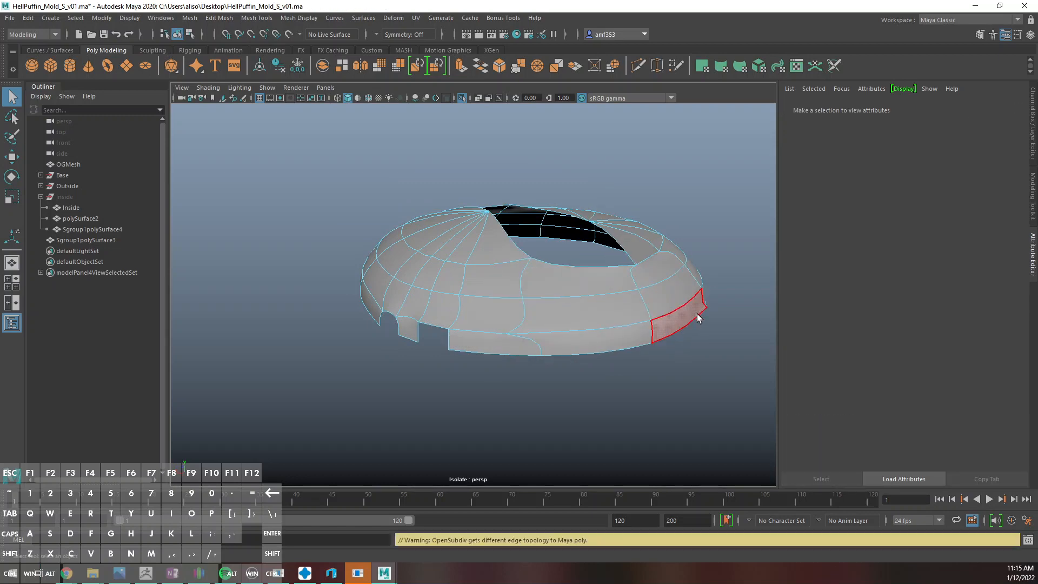
Delete the duplicate fan, side and rim faces in the columns around the far fan vertex
{"action": "left_click_drag", "start_coordinate": [667, 316], "coordinate": [575, 343], "text": "alt"}
{"action": "left_click", "coordinate": [559, 355]}
{"action": "key", "text": "Delete"}
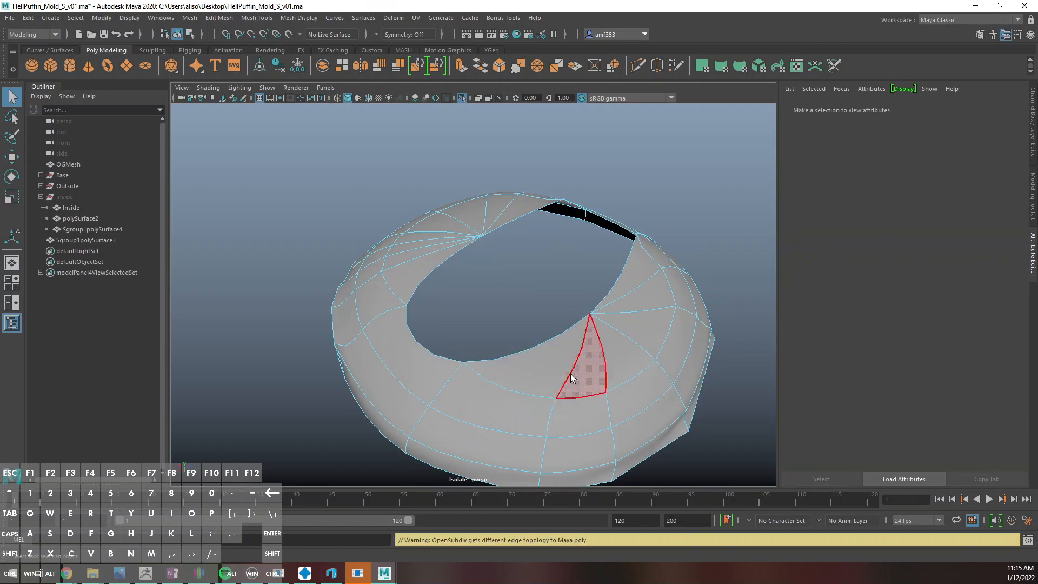
{"action": "left_click", "coordinate": [570, 376]}
{"action": "key", "text": "Delete"}
{"action": "left_click", "coordinate": [577, 424]}
{"action": "key", "text": "Delete"}
{"action": "left_click", "coordinate": [565, 469]}
{"action": "key", "text": "Delete"}
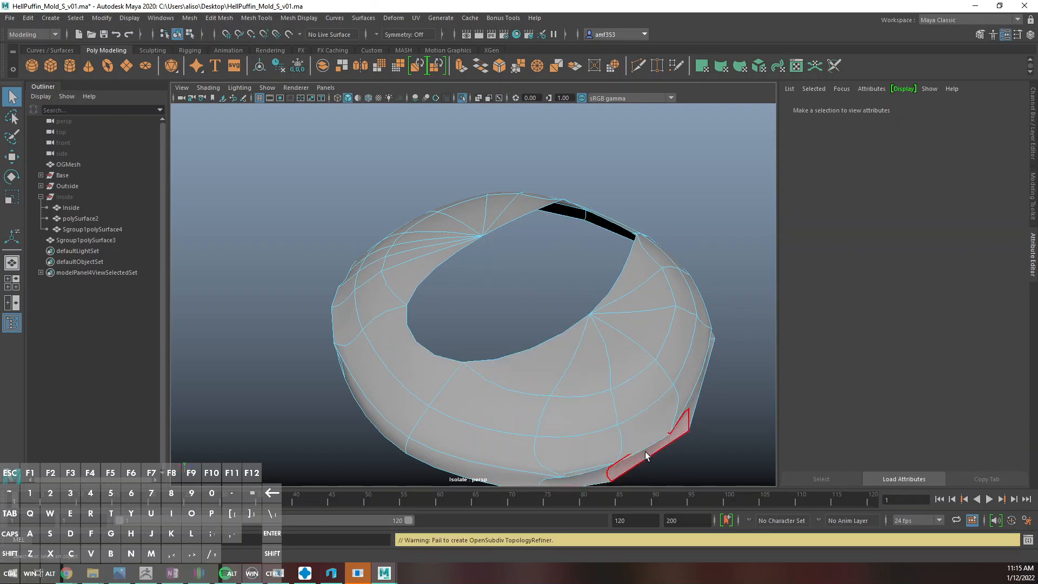
Delete the stacked rim and ring faces around the adjoining lower corner of the shell
{"action": "left_click", "coordinate": [645, 452]}
{"action": "key", "text": "Delete"}
{"action": "left_click", "coordinate": [628, 437]}
{"action": "left_click_drag", "start_coordinate": [628, 430], "coordinate": [537, 403], "text": "alt"}
{"action": "left_click", "coordinate": [538, 403]}
{"action": "key", "text": "Delete"}
{"action": "left_click", "coordinate": [586, 319]}
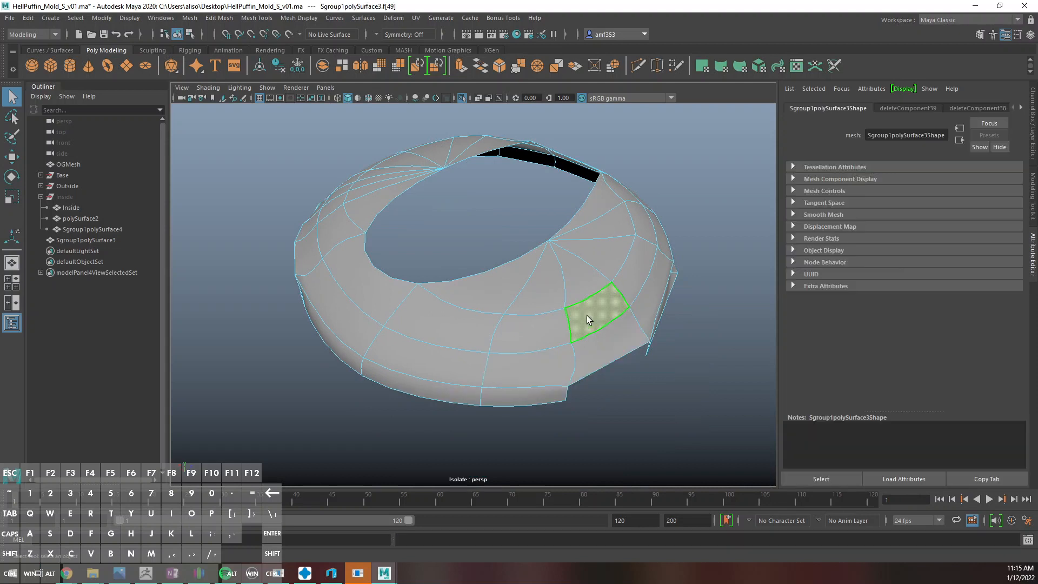
{"action": "key", "text": "Delete"}
{"action": "key", "text": "Delete"}
Delete the duplicate ring and fan faces up the shell's side to the edge of the opening
{"action": "left_click", "coordinate": [658, 300]}
{"action": "key", "text": "Delete"}
{"action": "left_click", "coordinate": [644, 282]}
{"action": "key", "text": "Delete"}
{"action": "left_click", "coordinate": [621, 250]}
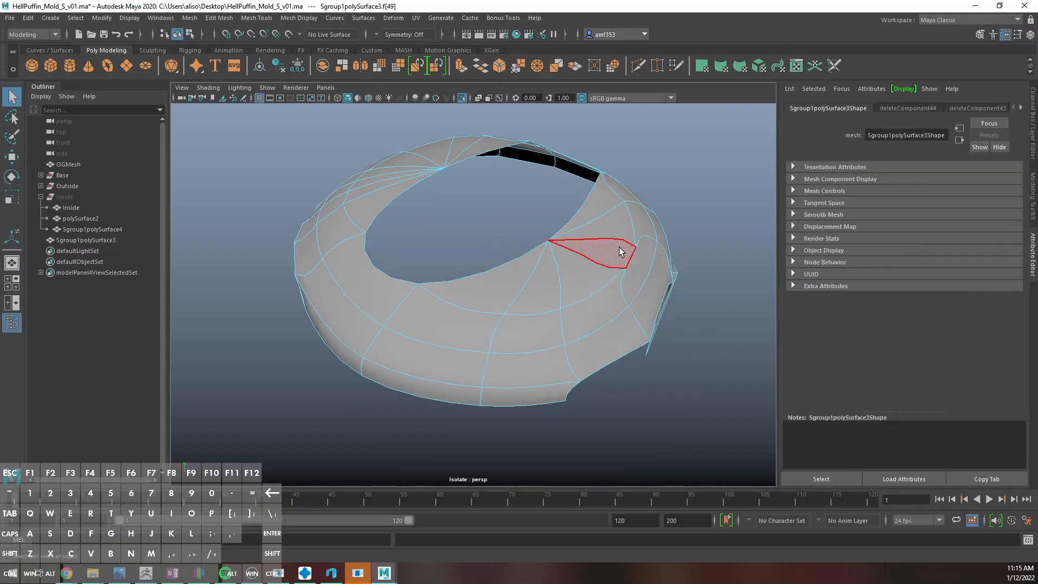
{"action": "key", "text": "Delete"}
{"action": "left_click", "coordinate": [619, 221]}
{"action": "key", "text": "Delete"}
{"action": "left_click", "coordinate": [605, 197]}
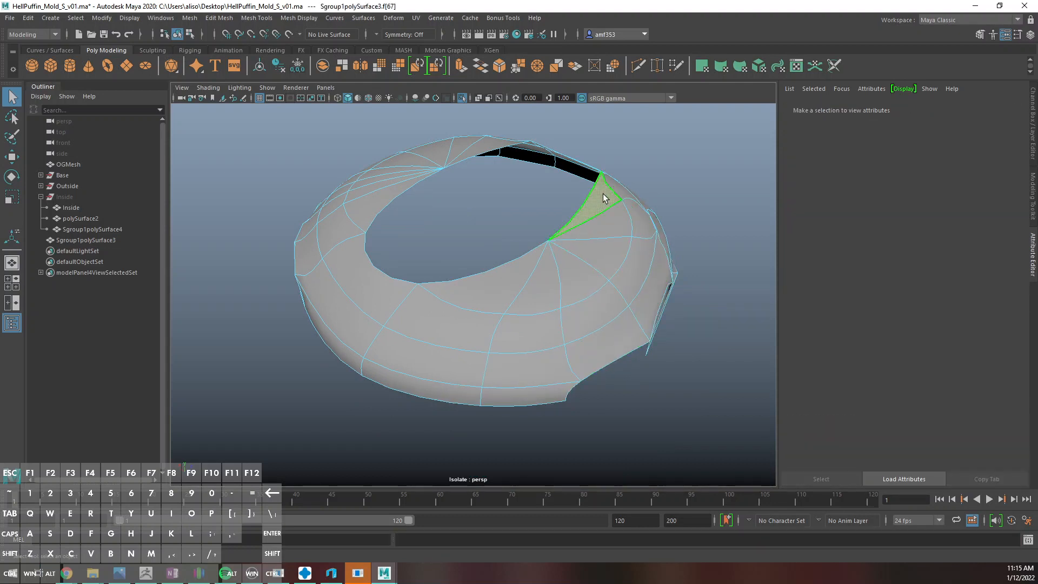
{"action": "key", "text": "Delete"}
{"action": "key", "text": "Delete"}
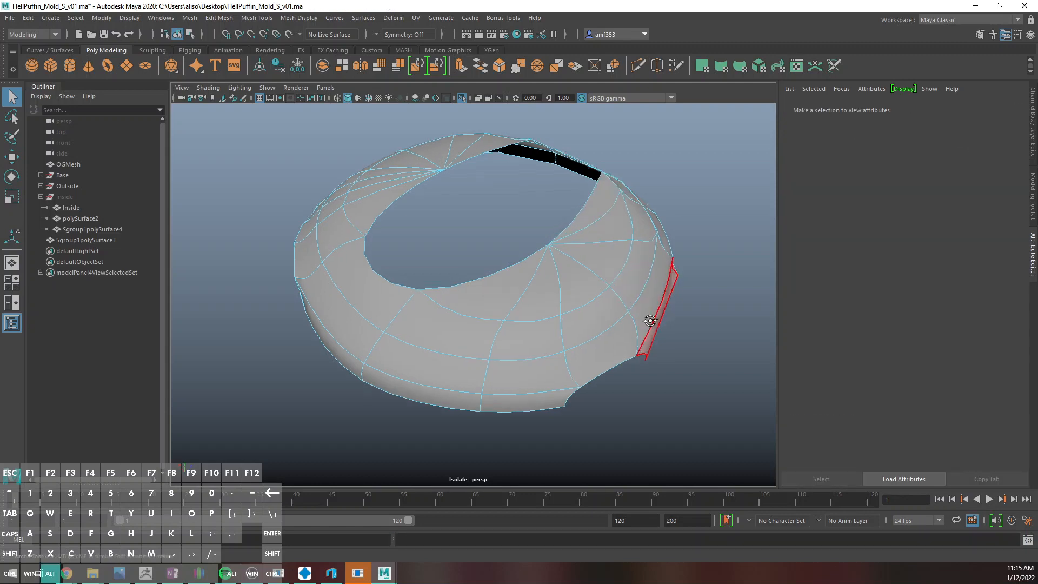
Delete the duplicate ring and rim faces on the panels beneath the corner of the cap's main opening
{"action": "left_click_drag", "start_coordinate": [660, 313], "coordinate": [494, 355], "text": "alt"}
{"action": "left_click", "coordinate": [494, 355]}
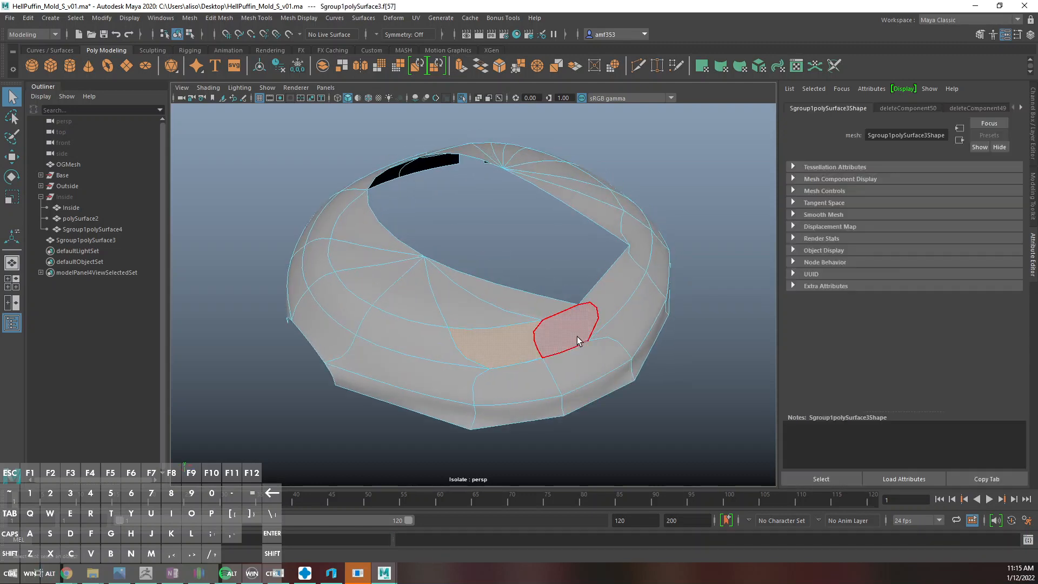
{"action": "key", "text": "Delete"}
{"action": "left_click", "coordinate": [575, 340]}
{"action": "key", "text": "Delete"}
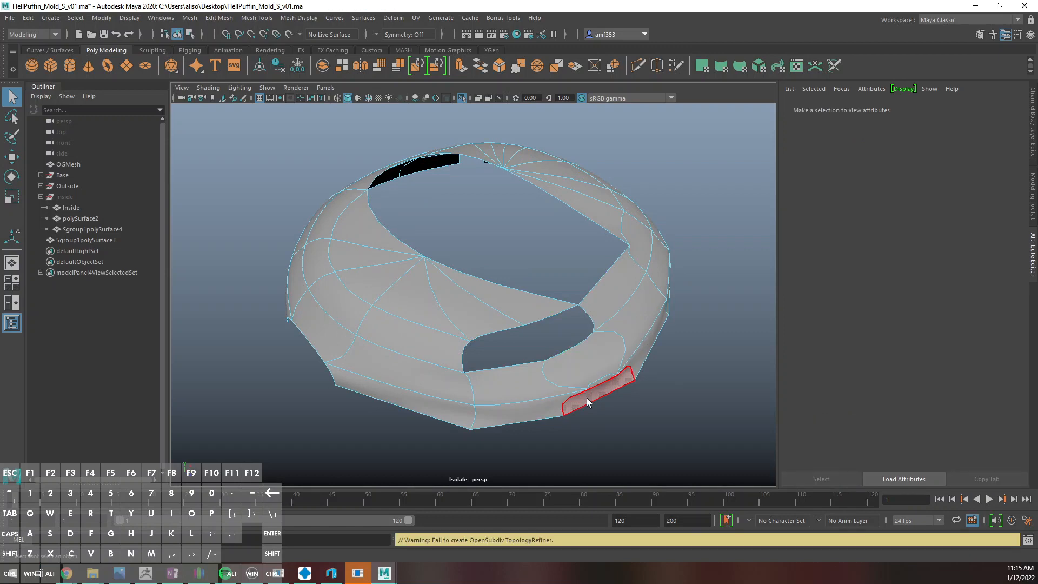
{"action": "left_click", "coordinate": [539, 405]}
{"action": "key", "text": "Delete"}
{"action": "left_click", "coordinate": [532, 369]}
{"action": "key", "text": "Delete"}
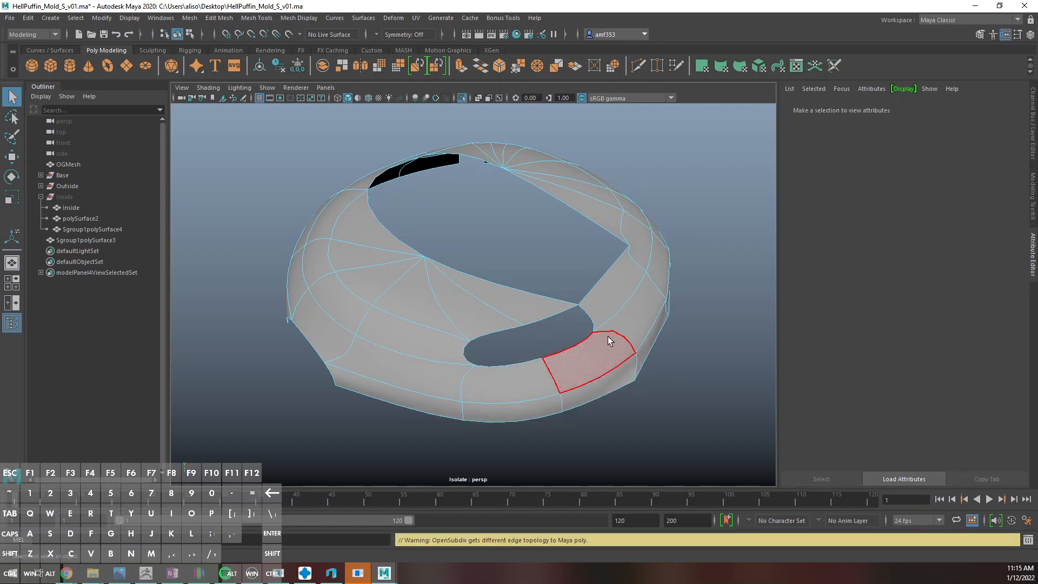
Delete the stacked inner ring and outer side faces curving around the shell from that opening corner
{"action": "left_click", "coordinate": [624, 312]}
{"action": "key", "text": "Delete"}
{"action": "left_click", "coordinate": [635, 313]}
{"action": "key", "text": "Delete"}
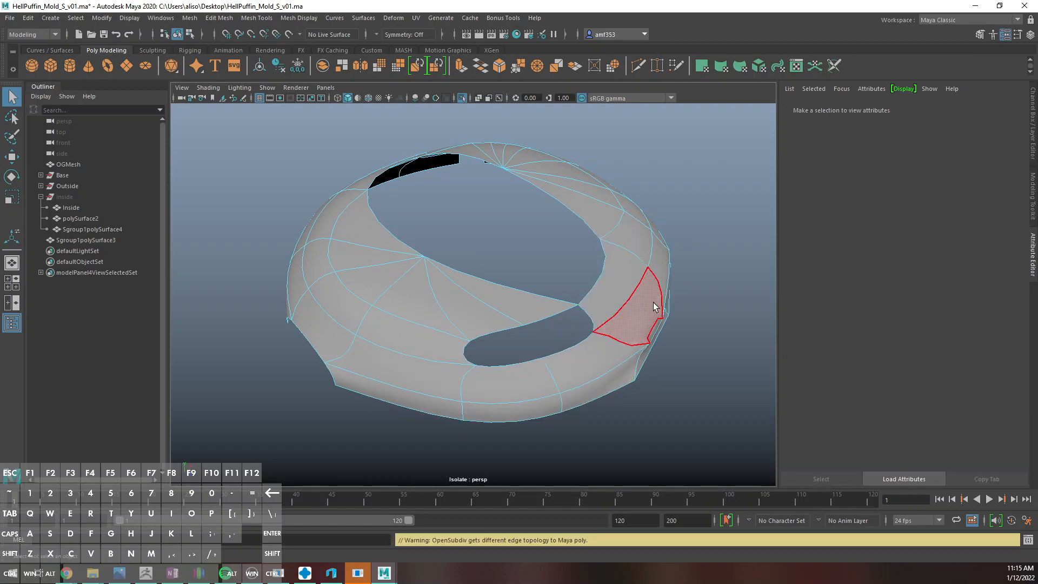
{"action": "left_click", "coordinate": [656, 329]}
{"action": "key", "text": "Delete"}
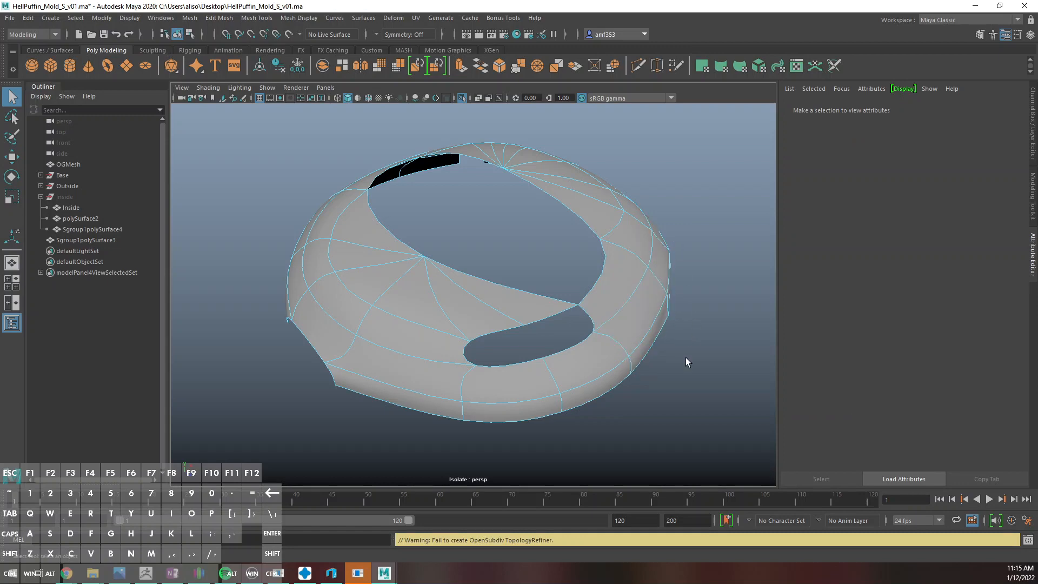
Delete the duplicate rim, side and upper ring faces on the panels between the small slot and the second fan vertex
{"action": "left_click_drag", "start_coordinate": [685, 358], "coordinate": [606, 357], "text": "alt"}
{"action": "left_click", "coordinate": [598, 353]}
{"action": "key", "text": "Delete"}
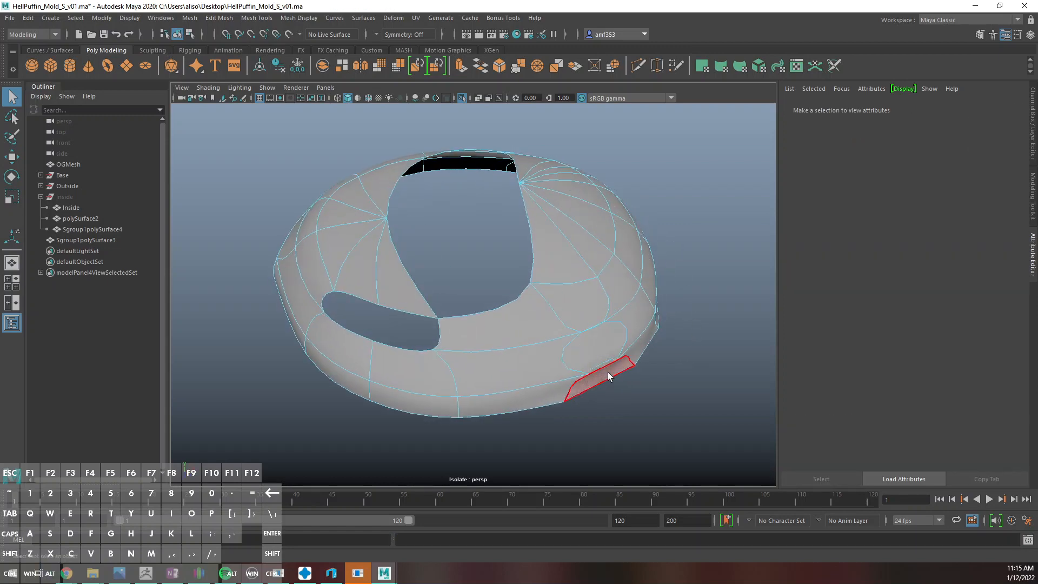
{"action": "left_click", "coordinate": [608, 372]}
{"action": "key", "text": "Delete"}
{"action": "left_click", "coordinate": [593, 302]}
{"action": "key", "text": "Delete"}
{"action": "left_click", "coordinate": [587, 257]}
{"action": "key", "text": "Delete"}
Delete the duplicate narrow faces running down the shell's side from the second fan to the lower rim
{"action": "left_click", "coordinate": [613, 280]}
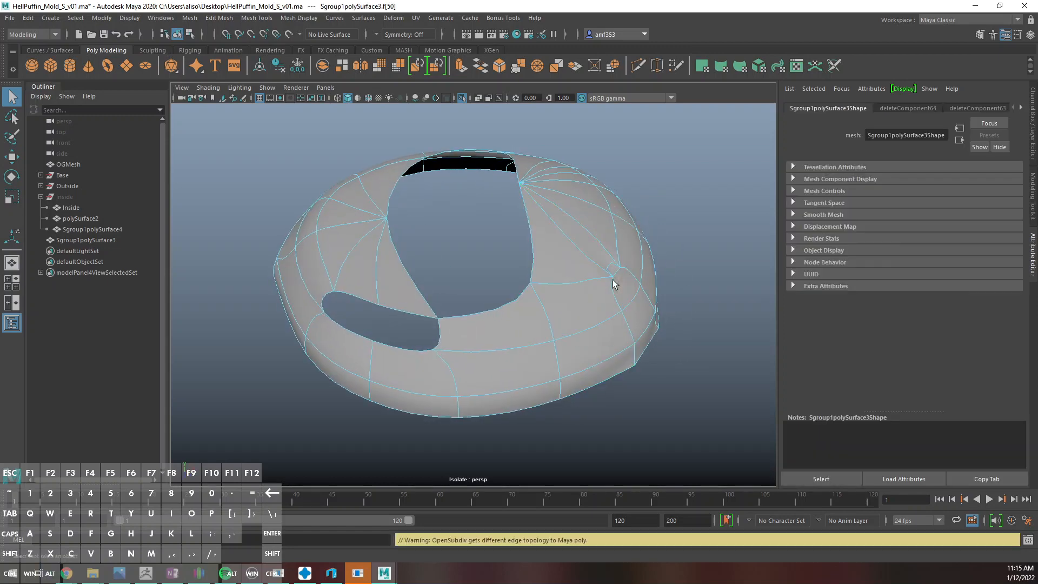
{"action": "left_click", "coordinate": [625, 293]}
{"action": "key", "text": "Delete"}
{"action": "left_click", "coordinate": [642, 309]}
{"action": "key", "text": "Delete"}
{"action": "left_click", "coordinate": [649, 330]}
{"action": "key", "text": "Delete"}
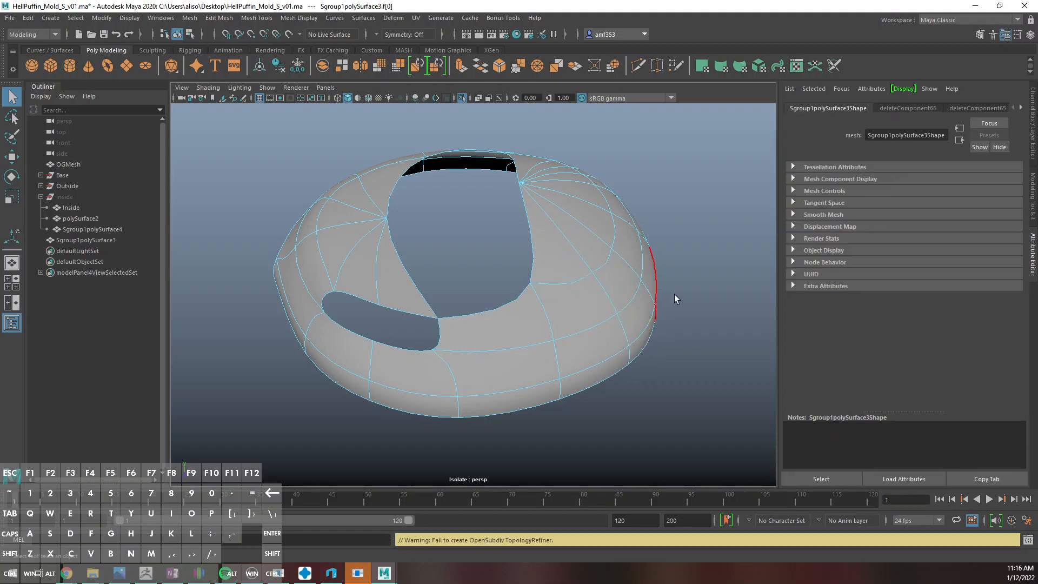
{"action": "left_click", "coordinate": [674, 294]}
Delete the duplicate rim faces on the side below the second fan vertex, undoing one mistaken deletion
{"action": "left_click_drag", "start_coordinate": [674, 294], "coordinate": [542, 348], "text": "alt"}
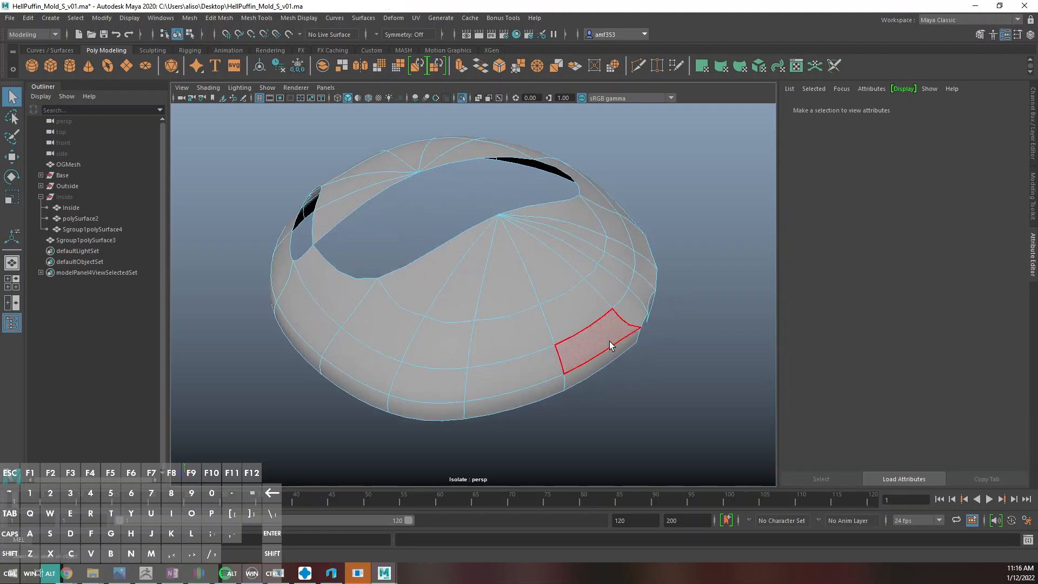
{"action": "left_click_drag", "start_coordinate": [609, 341], "coordinate": [554, 322], "text": "alt"}
{"action": "left_click", "coordinate": [566, 381]}
{"action": "key", "text": "Delete"}
{"action": "key", "text": "ctrl+z"}
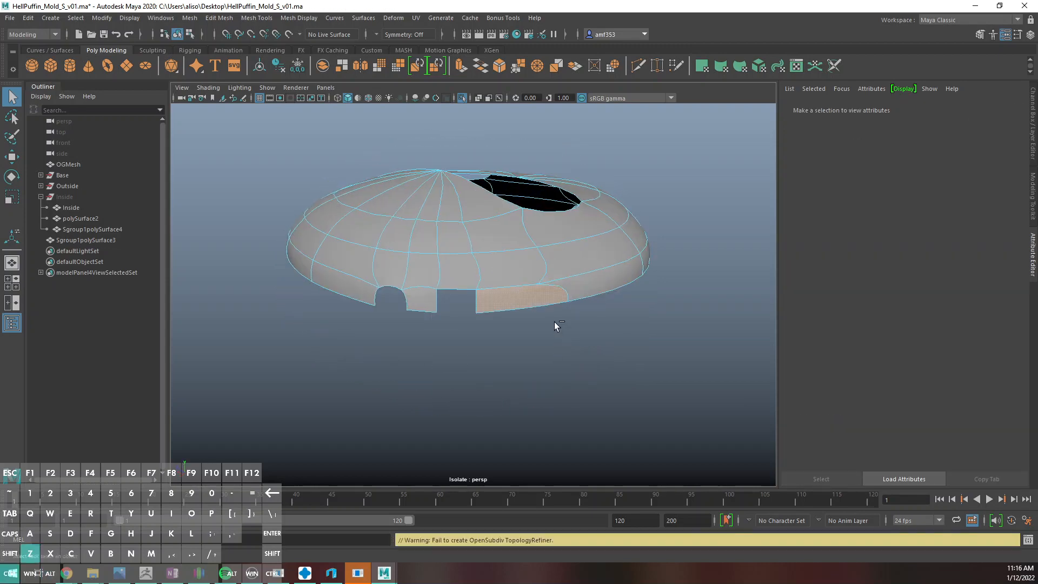
{"action": "key", "text": "Delete"}
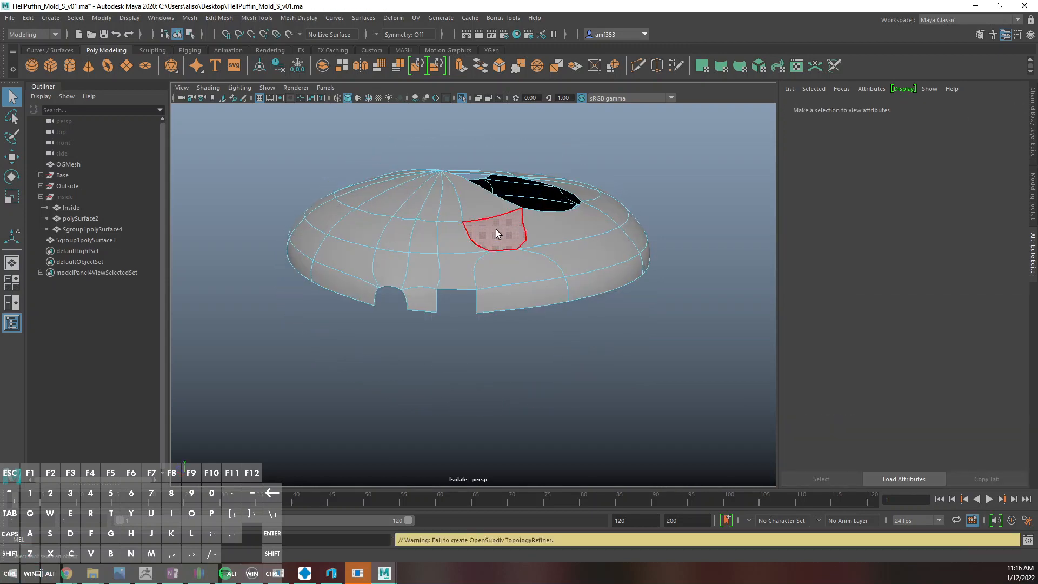
Delete the stacked ring and fan faces above the two rim notches, up to the second fan vertex
{"action": "left_click", "coordinate": [494, 232]}
{"action": "key", "text": "Delete"}
{"action": "left_click", "coordinate": [486, 215]}
{"action": "key", "text": "Delete"}
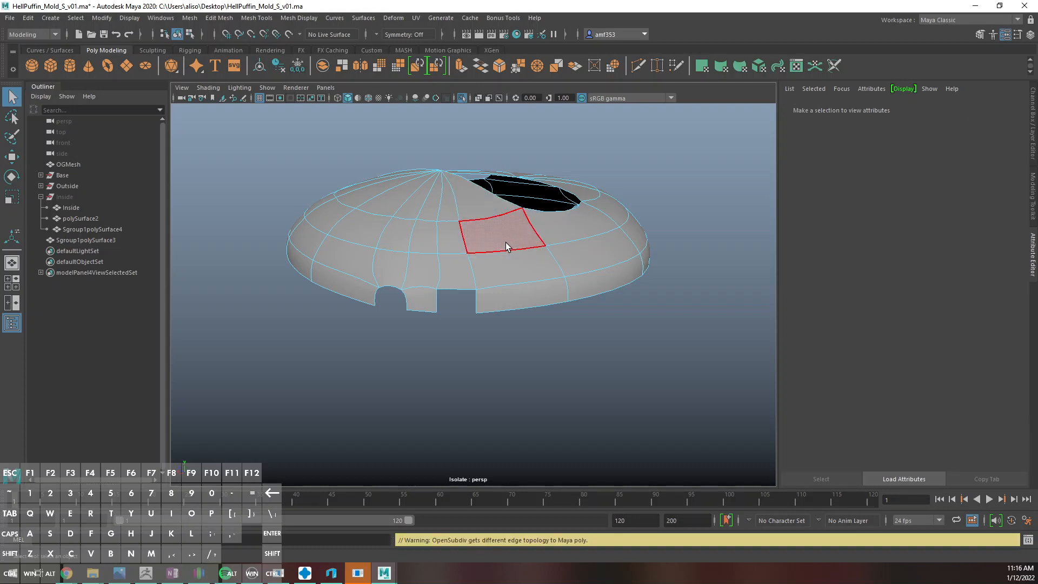
{"action": "left_click", "coordinate": [444, 267]}
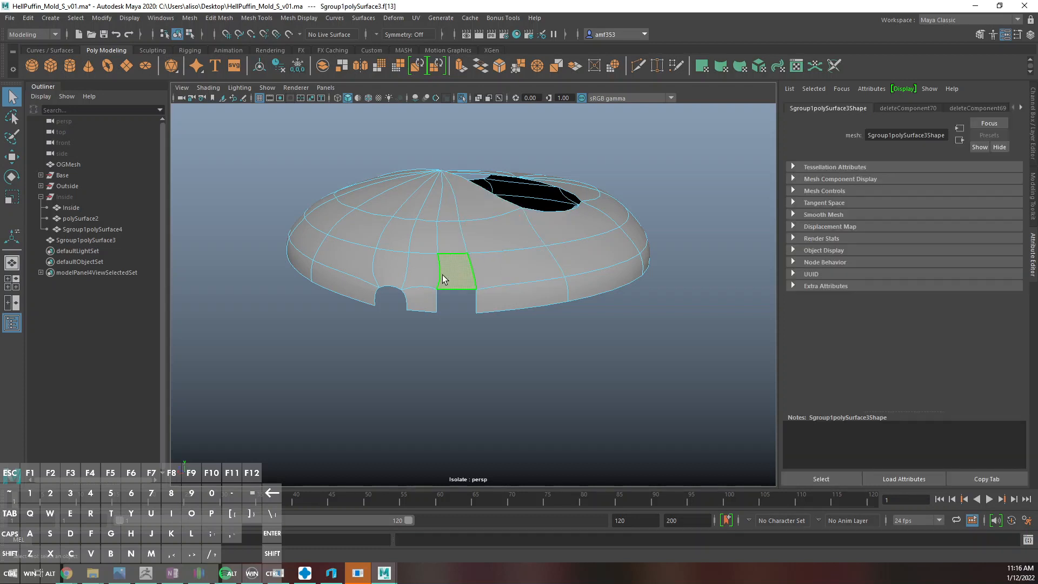
{"action": "key", "text": "Delete"}
{"action": "key", "text": "Delete"}
{"action": "left_click", "coordinate": [450, 200]}
{"action": "key", "text": "Delete"}
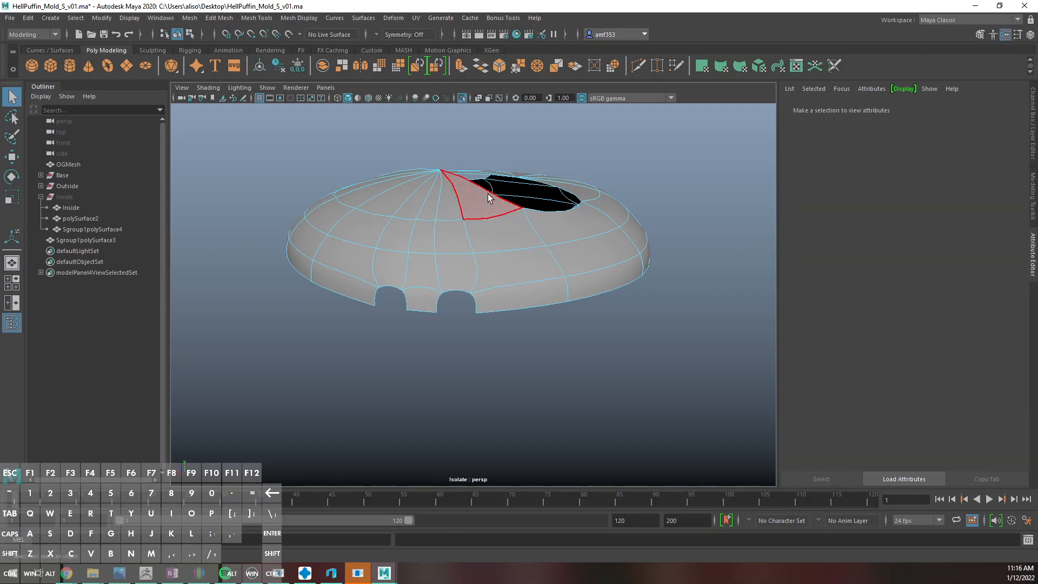
Bridge the facing side edges of each of the two rim notches to close them
{"action": "right_click_drag", "start_coordinate": [413, 250], "coordinate": [414, 216]}
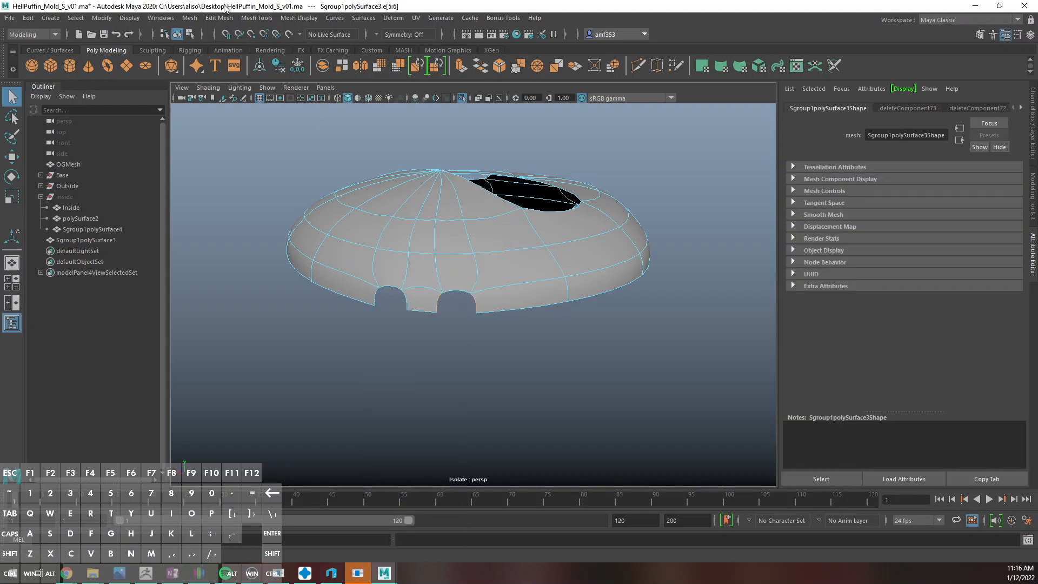
{"action": "left_click", "coordinate": [219, 18]}
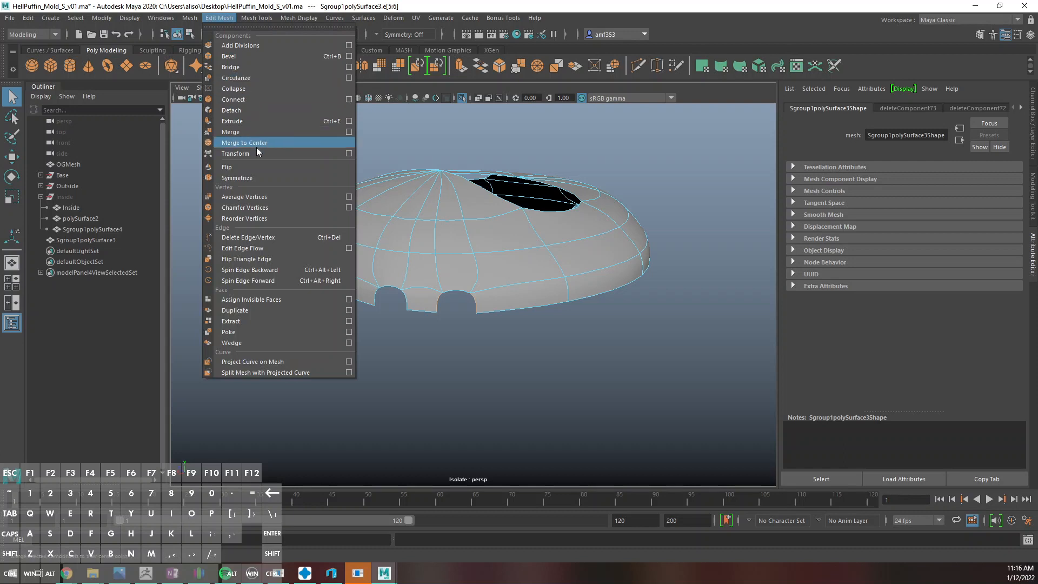
{"action": "left_click", "coordinate": [237, 67]}
{"action": "left_click", "coordinate": [418, 290]}
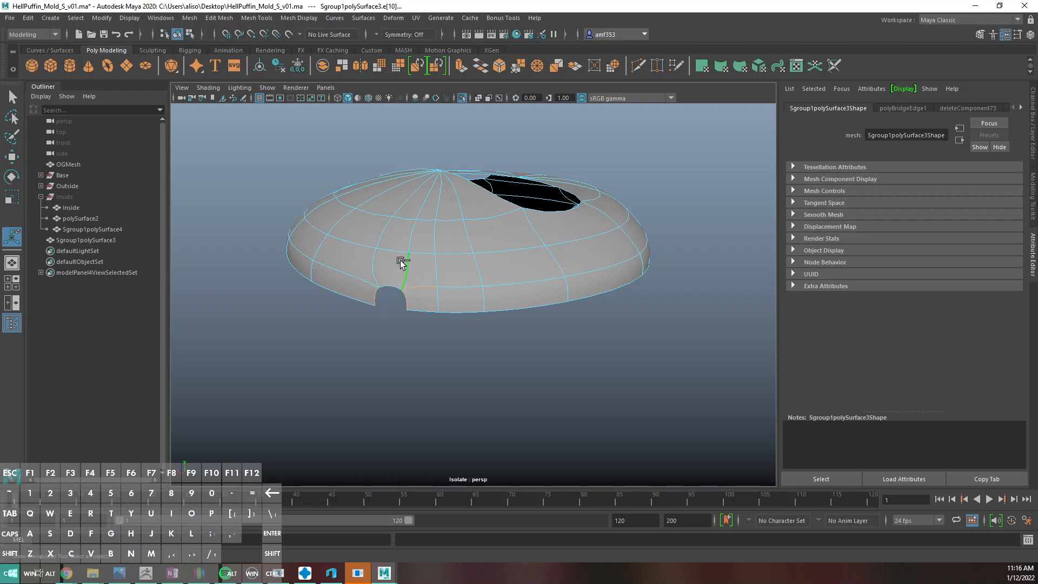
{"action": "key", "text": "g"}
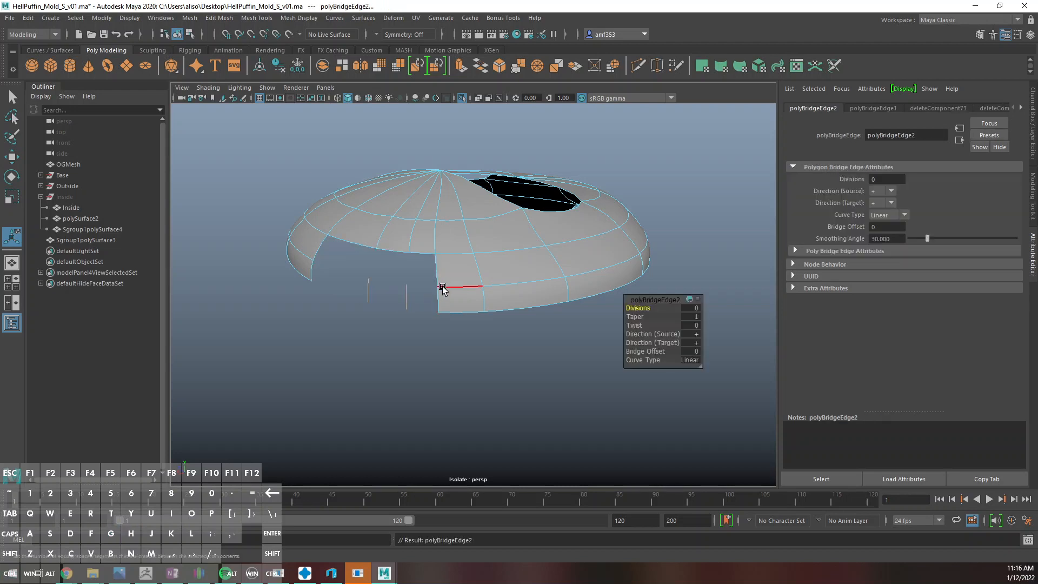
Return to object selection and unhide the hidden faces of the cap shell
{"action": "key", "text": "F8"}
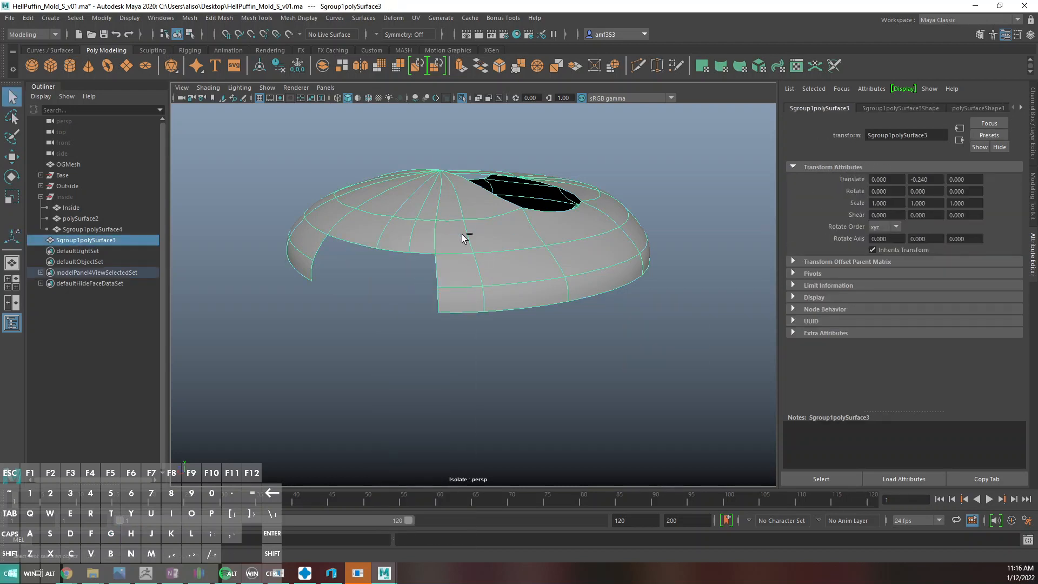
{"action": "key", "text": "ctrl+z"}
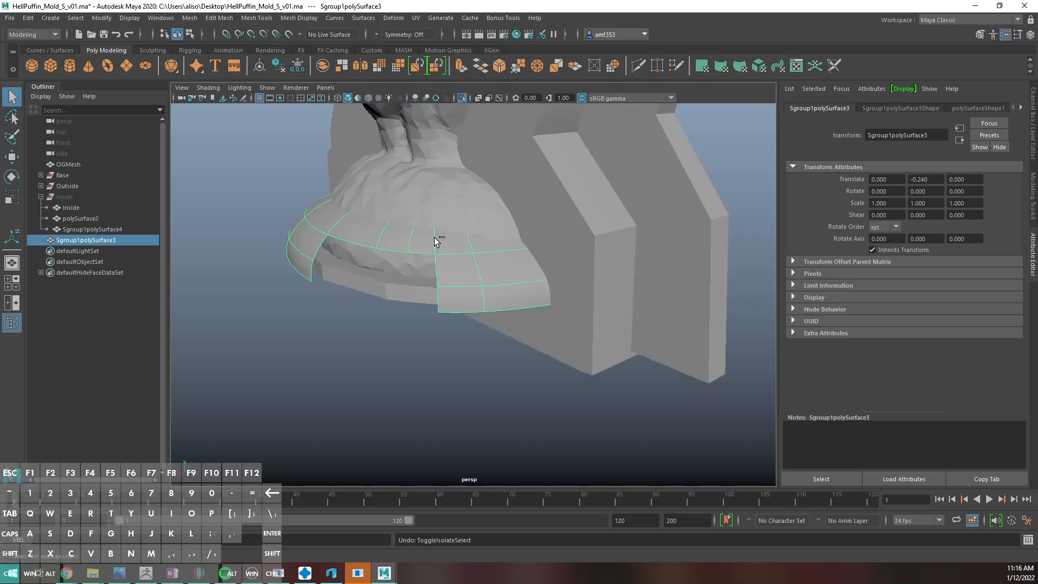
{"action": "key", "text": "h"}
{"action": "key", "text": "h"}
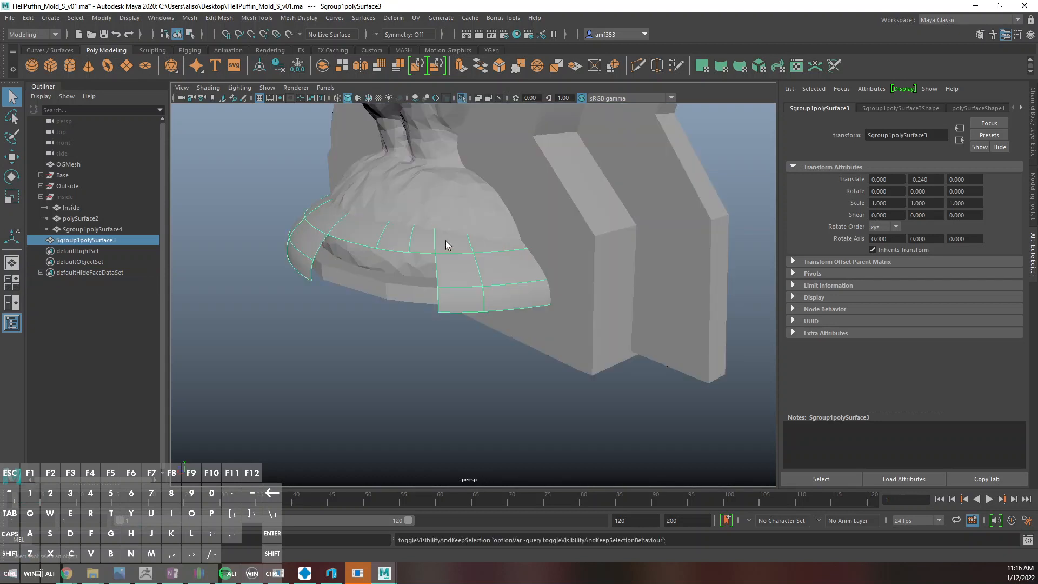
{"action": "key", "text": "shift+h"}
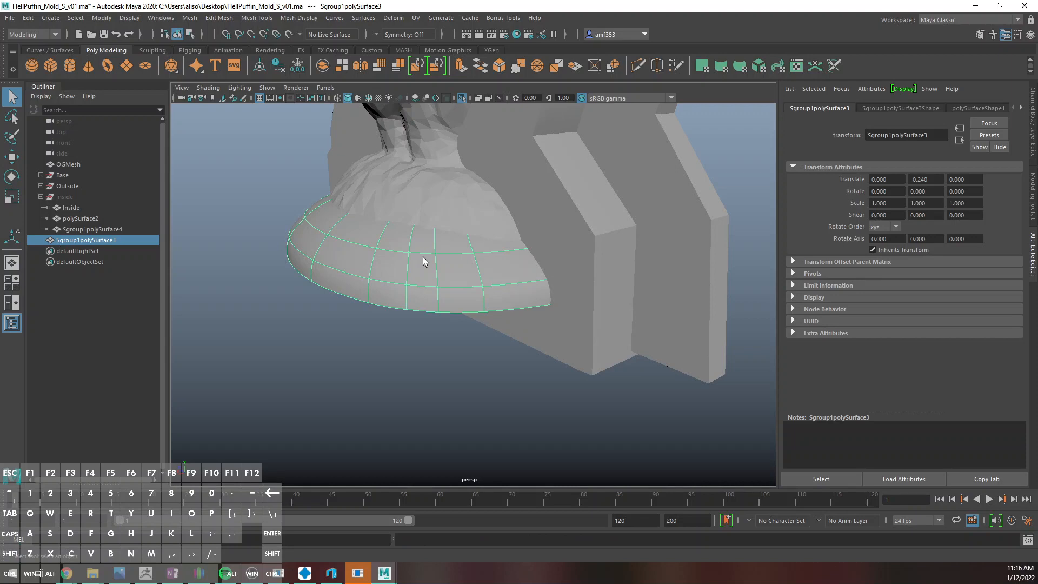
Isolate the cap shell in wireframe and bridge the side edges of the remaining rim notch
{"action": "key", "text": "ctrl+1"}
{"action": "left_click_drag", "start_coordinate": [422, 258], "coordinate": [417, 224], "text": "alt"}
{"action": "right_click_drag", "start_coordinate": [487, 275], "coordinate": [490, 257]}
{"action": "key", "text": "4"}
{"action": "left_click", "coordinate": [483, 323]}
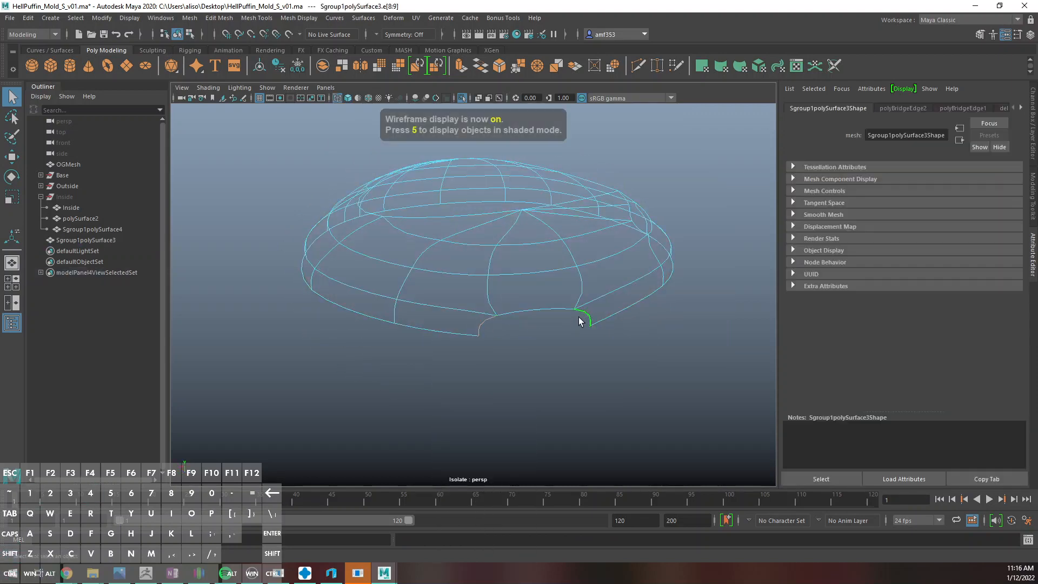
{"action": "key", "text": "g"}
Bridge the opposing edges of the small slot beside the main opening, closing it in two sections
{"action": "left_click_drag", "start_coordinate": [574, 250], "coordinate": [491, 256], "text": "alt"}
{"action": "left_click", "coordinate": [512, 276]}
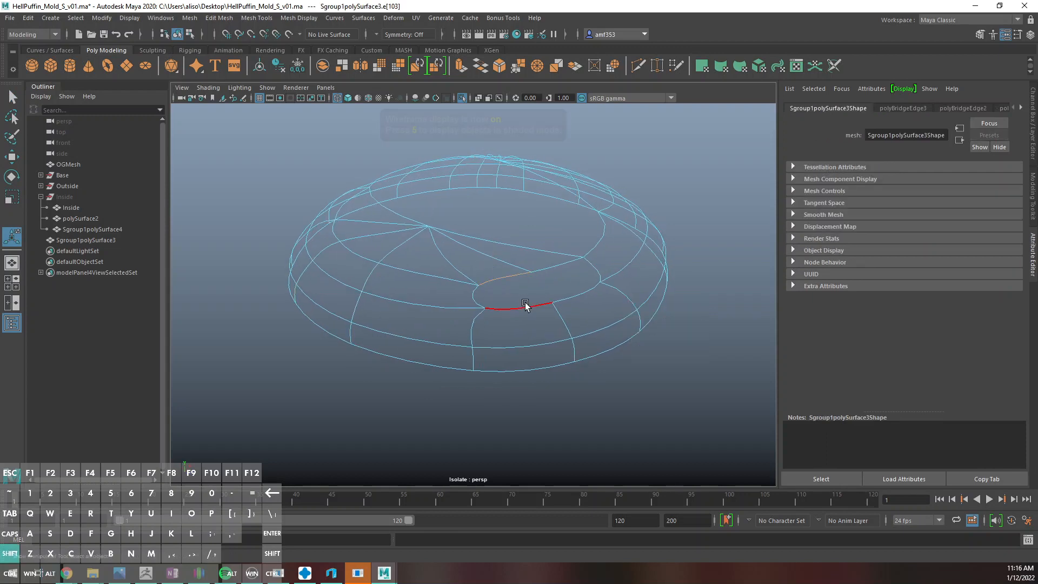
{"action": "key", "text": "g"}
{"action": "left_click", "coordinate": [599, 267]}
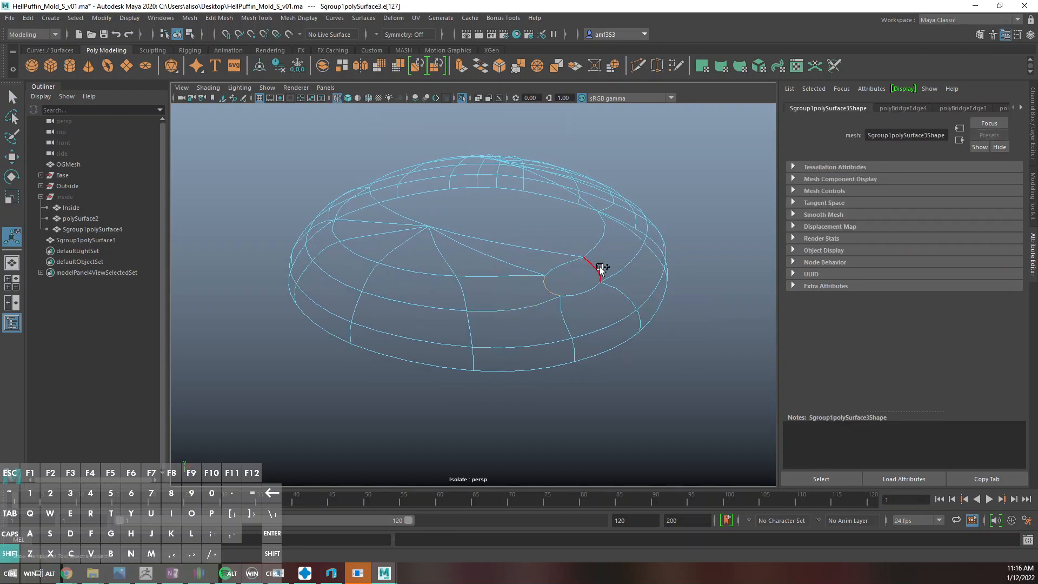
{"action": "key", "text": "g"}
Delete the overlapping fan face along the edge of the cap's main opening
{"action": "left_click_drag", "start_coordinate": [599, 267], "coordinate": [534, 330], "text": "alt"}
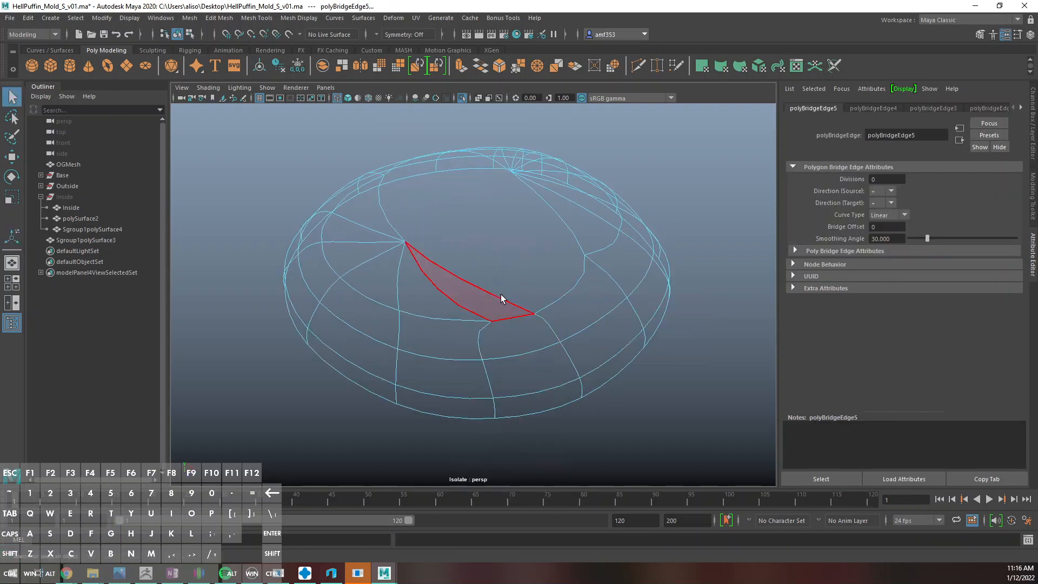
{"action": "left_click", "coordinate": [501, 294]}
{"action": "key", "text": "Delete"}
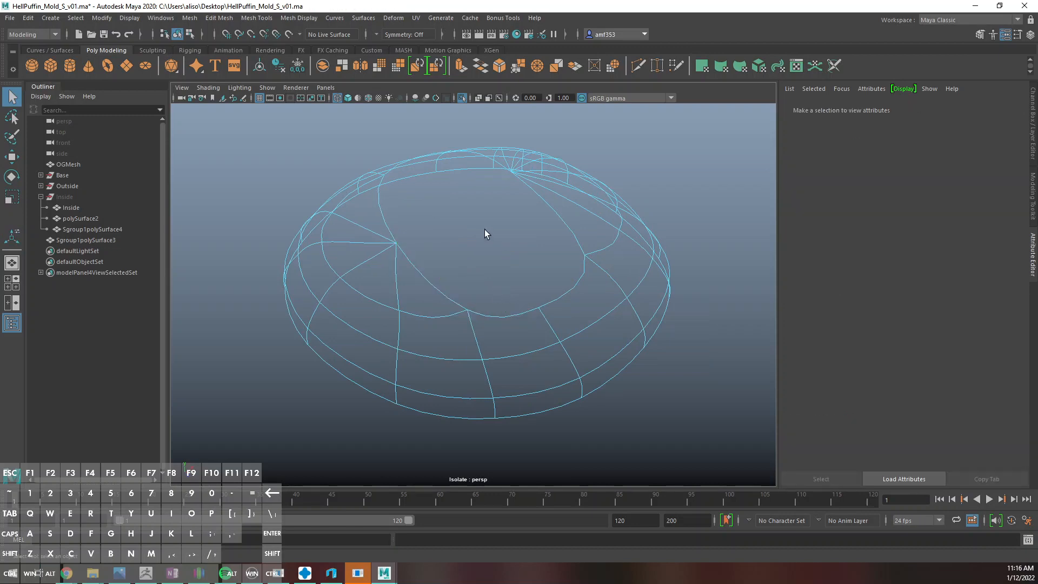
Select the whole cap shell in shaded view and close its remaining openings with Fill Hole
{"action": "key", "text": "5"}
{"action": "mouse_move", "coordinate": [498, 186]}
{"action": "left_mouse_down", "text": "alt"}
{"action": "mouse_move", "coordinate": [503, 260]}
{"action": "mouse_move", "coordinate": [487, 225]}
{"action": "mouse_move", "coordinate": [422, 209]}
{"action": "left_mouse_up", "text": "alt"}
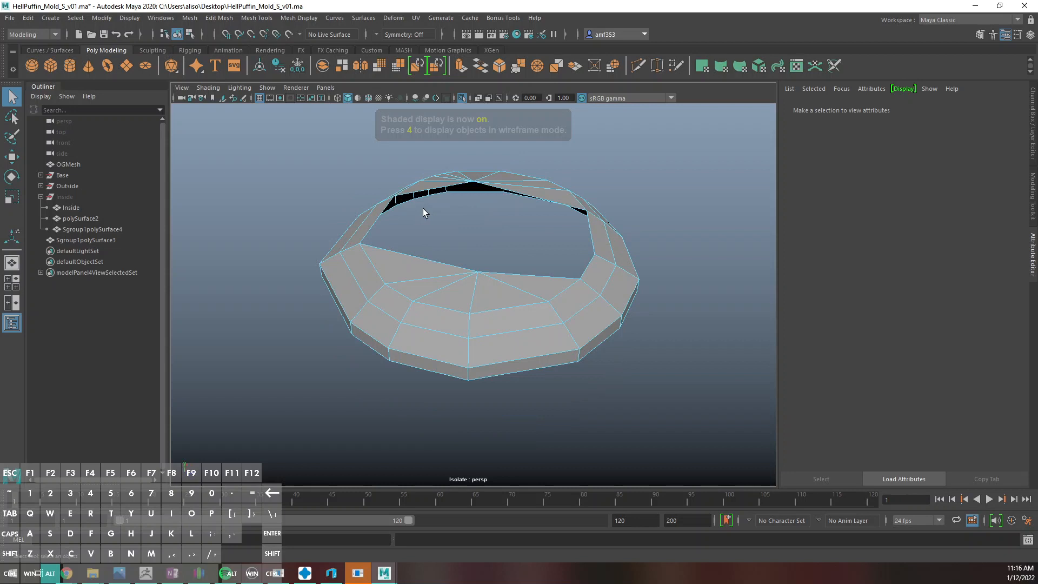
{"action": "left_click", "coordinate": [488, 198]}
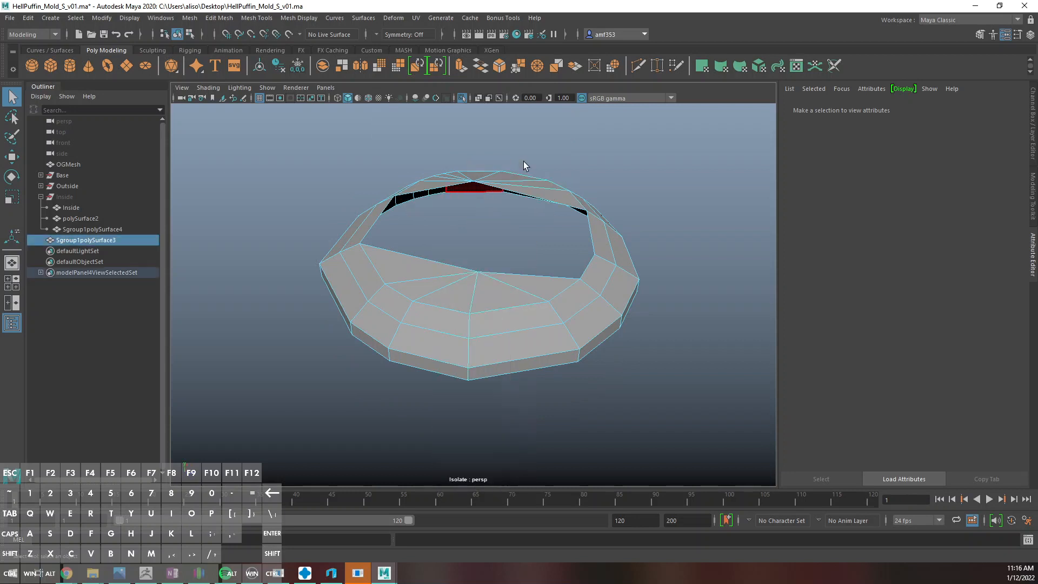
{"action": "left_click", "coordinate": [191, 16]}
{"action": "left_click", "coordinate": [219, 104]}
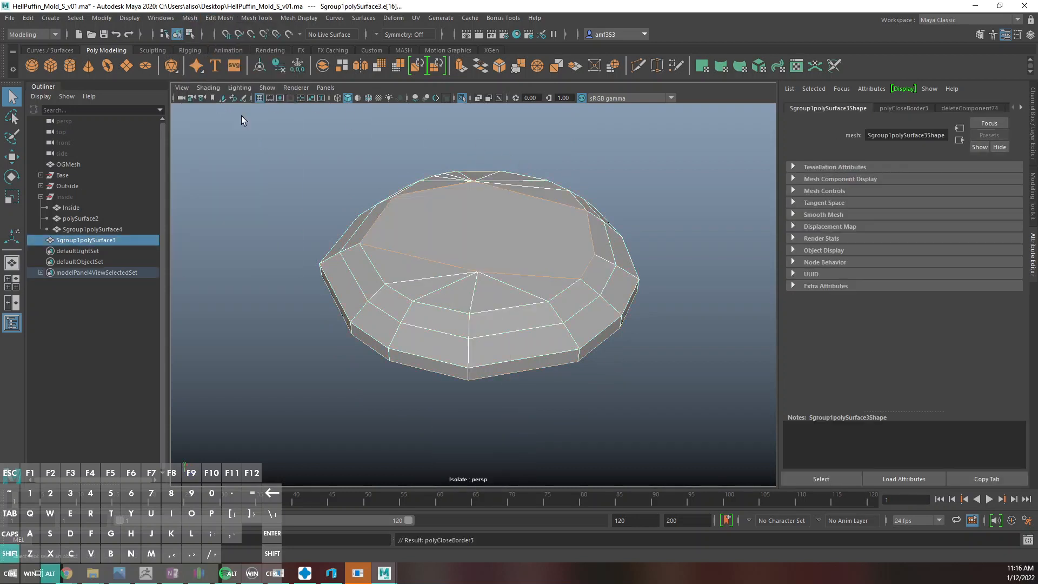
Turn off isolation to show the full mold and unhide the Inside group
{"action": "left_click_drag", "start_coordinate": [448, 216], "coordinate": [387, 209], "text": "alt"}
{"action": "key", "text": "ctrl+1"}
{"action": "left_click", "coordinate": [411, 198]}
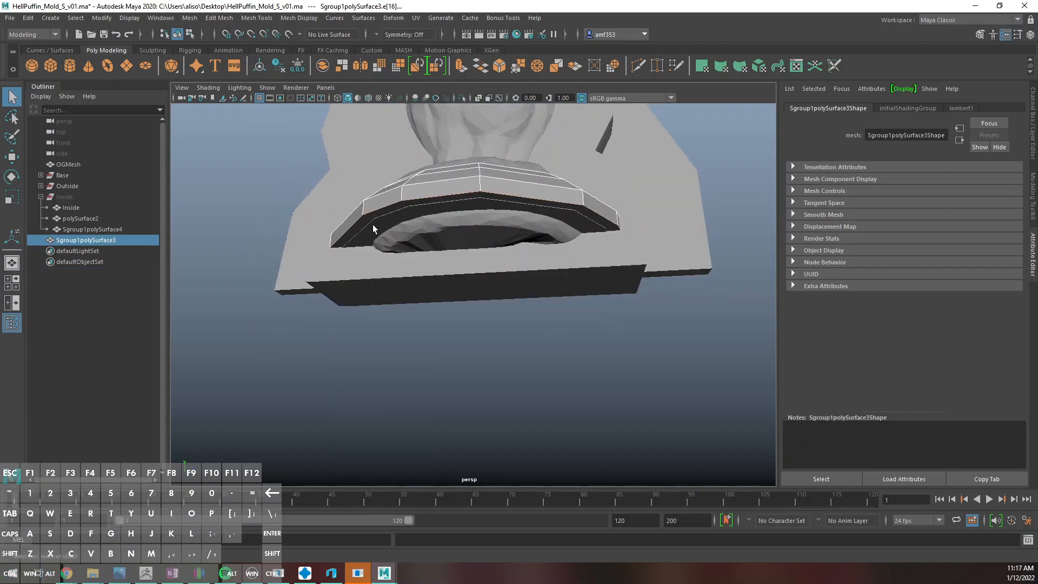
{"action": "left_click", "coordinate": [81, 197]}
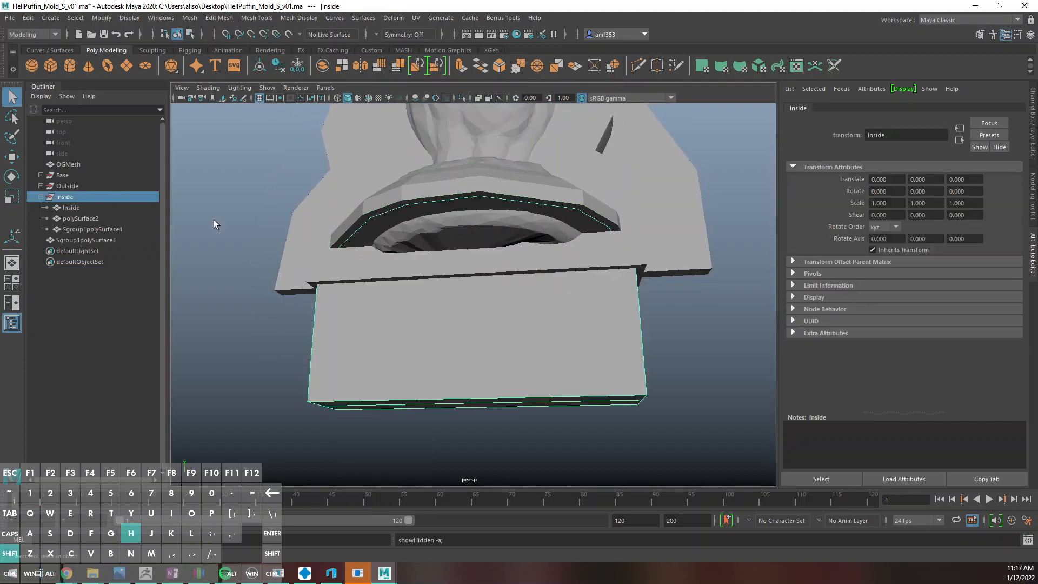
Isolate the Sgroup1polySurface4 cap from the Inside group and display it shaded
{"action": "left_click", "coordinate": [409, 209]}
{"action": "key", "text": "ctrl+1"}
{"action": "key", "text": "ctrl+1"}
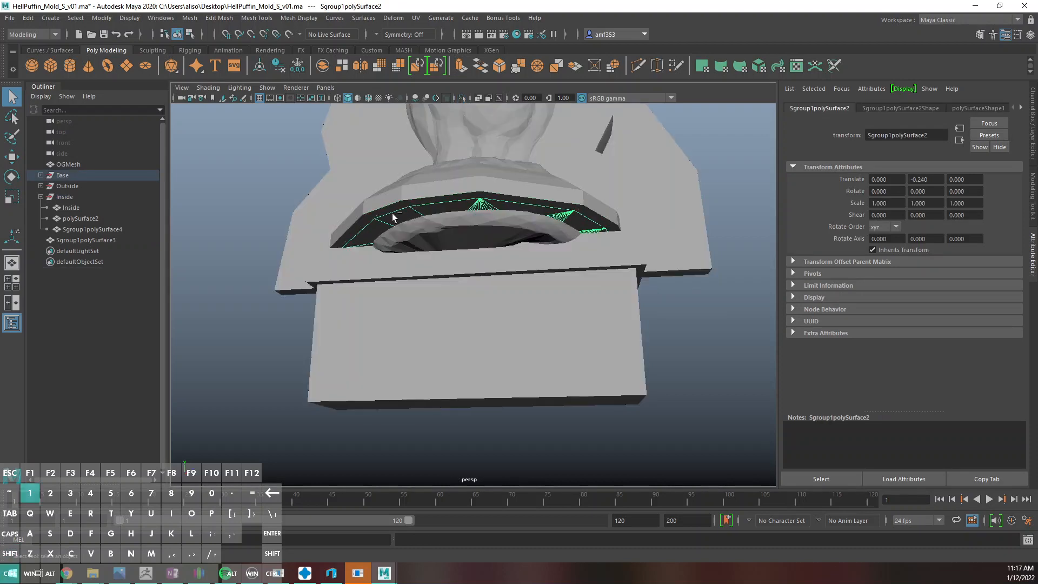
{"action": "left_click", "coordinate": [93, 221], "text": "shift"}
{"action": "left_click", "coordinate": [95, 218]}
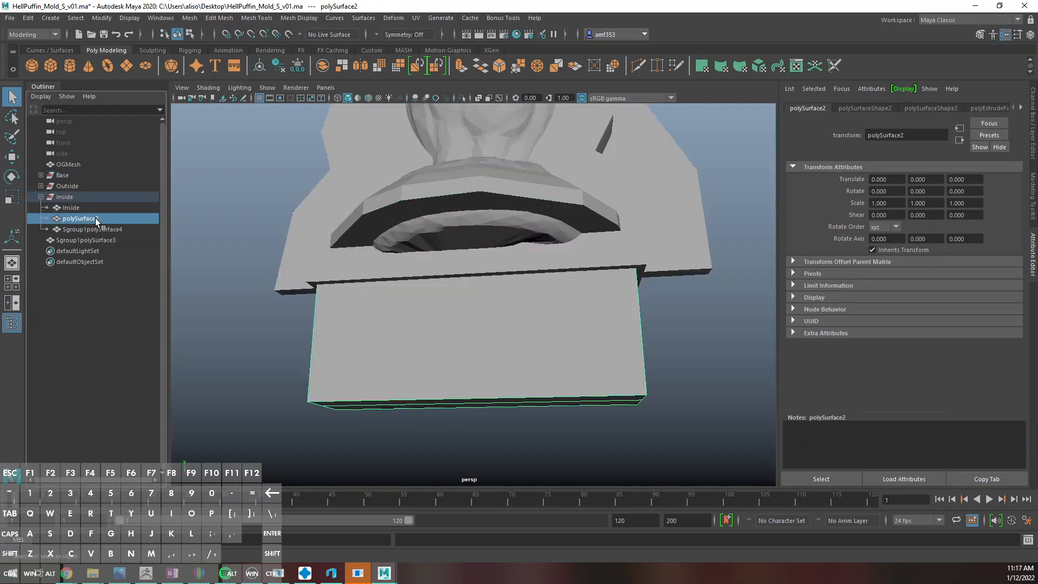
{"action": "key", "text": "4"}
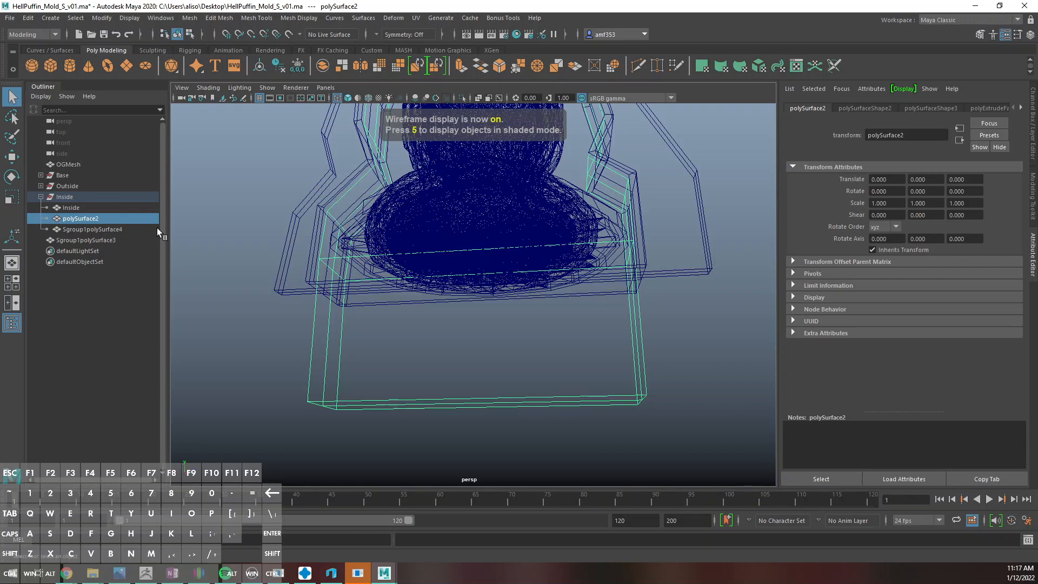
{"action": "left_click", "coordinate": [98, 229]}
{"action": "key", "text": "ctrl+1"}
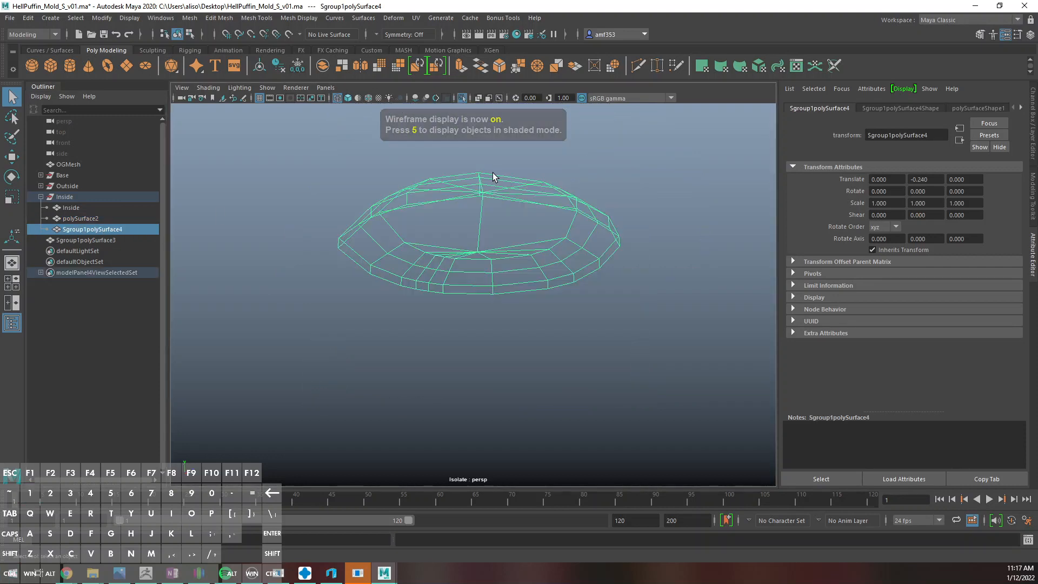
{"action": "key", "text": "6"}
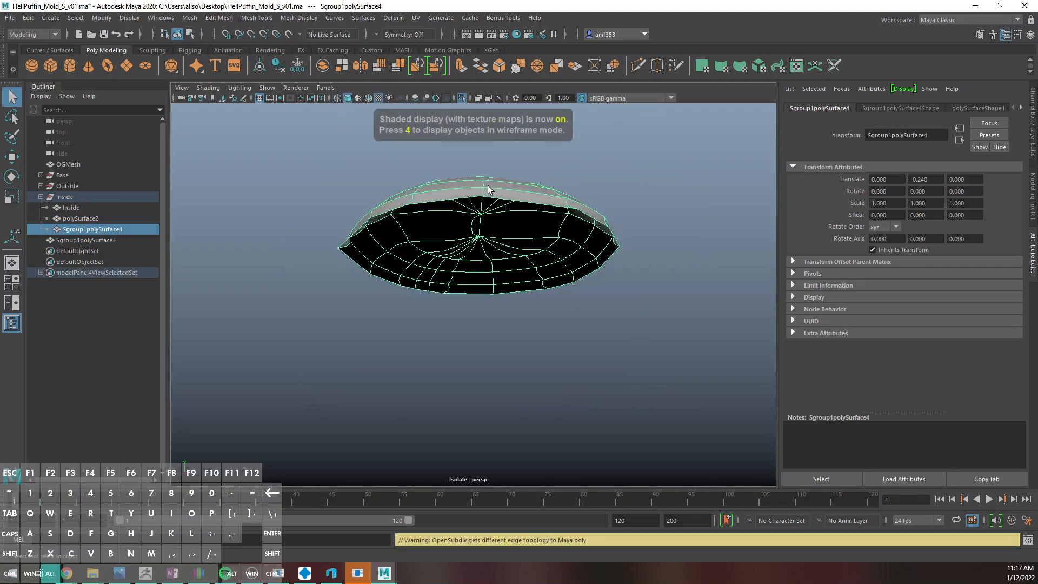
Delete the two large outer faces across the middle of the cap's top in face mode
{"action": "mouse_move", "coordinate": [487, 186]}
{"action": "left_mouse_down", "text": "alt"}
{"action": "mouse_move", "coordinate": [514, 241]}
{"action": "mouse_move", "coordinate": [421, 278]}
{"action": "left_mouse_up", "text": "alt"}
{"action": "right_click_drag", "start_coordinate": [420, 279], "coordinate": [420, 302]}
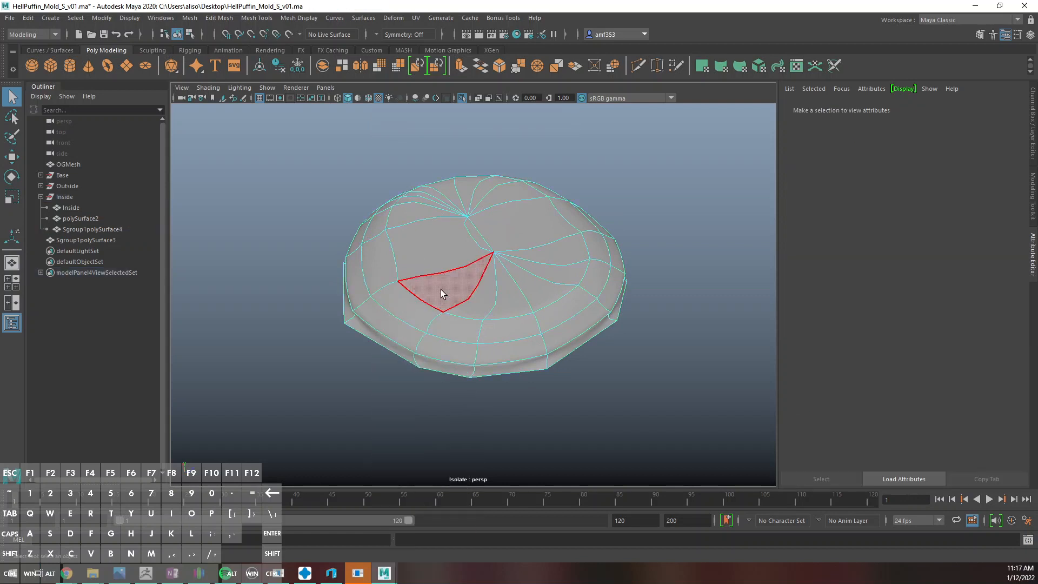
{"action": "left_click", "coordinate": [457, 231]}
{"action": "left_click", "coordinate": [487, 242], "text": "shift"}
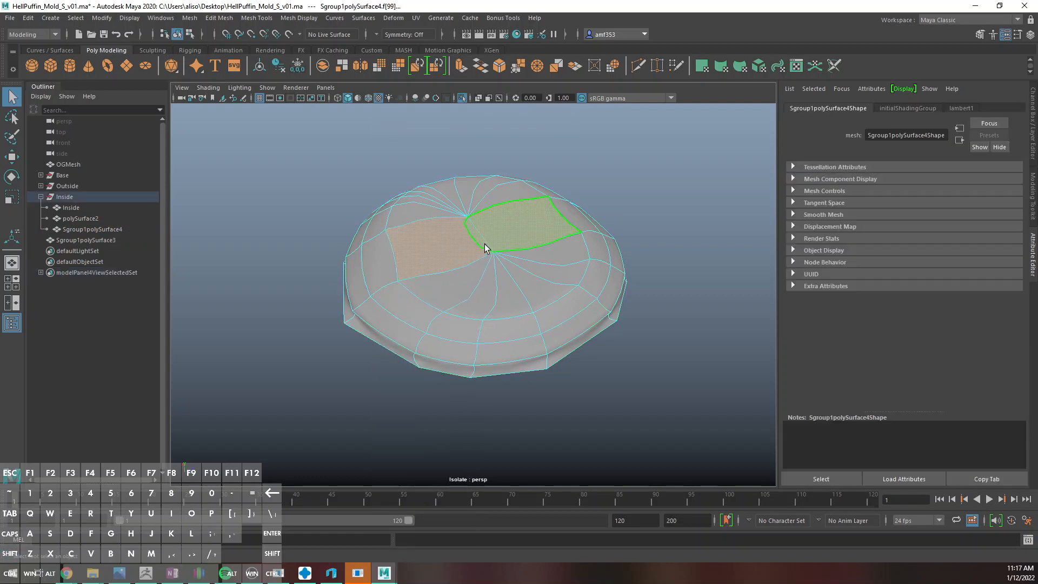
{"action": "key", "text": "Delete"}
Delete the overlapping outer faces one by one along the cap's left side, from the upper bevel to the rim
{"action": "left_click", "coordinate": [370, 263]}
{"action": "key", "text": "Delete"}
{"action": "left_click", "coordinate": [353, 278]}
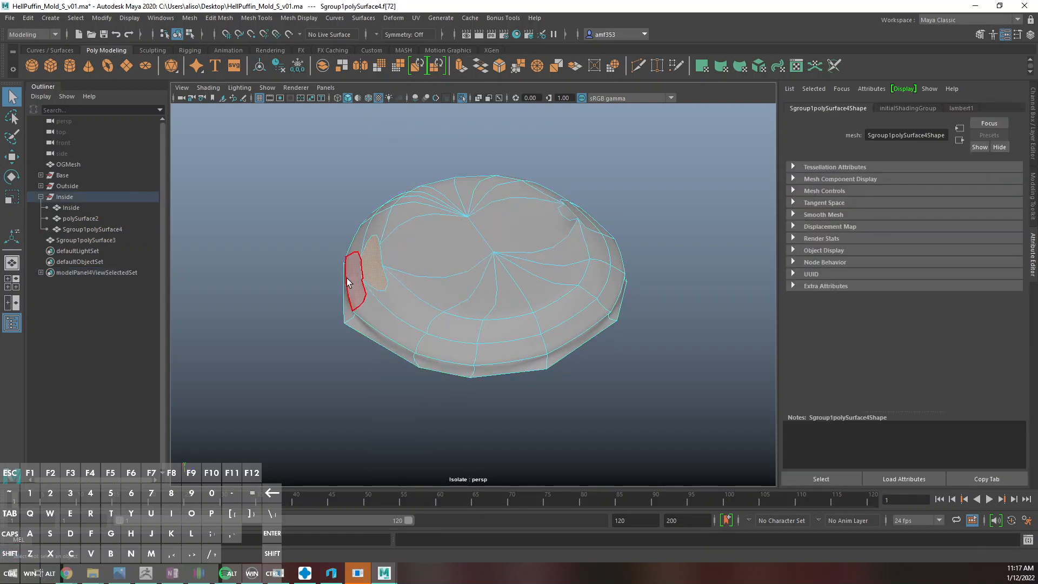
{"action": "key", "text": "Delete"}
{"action": "left_click", "coordinate": [351, 289]}
{"action": "key", "text": "Delete"}
{"action": "left_click", "coordinate": [354, 320]}
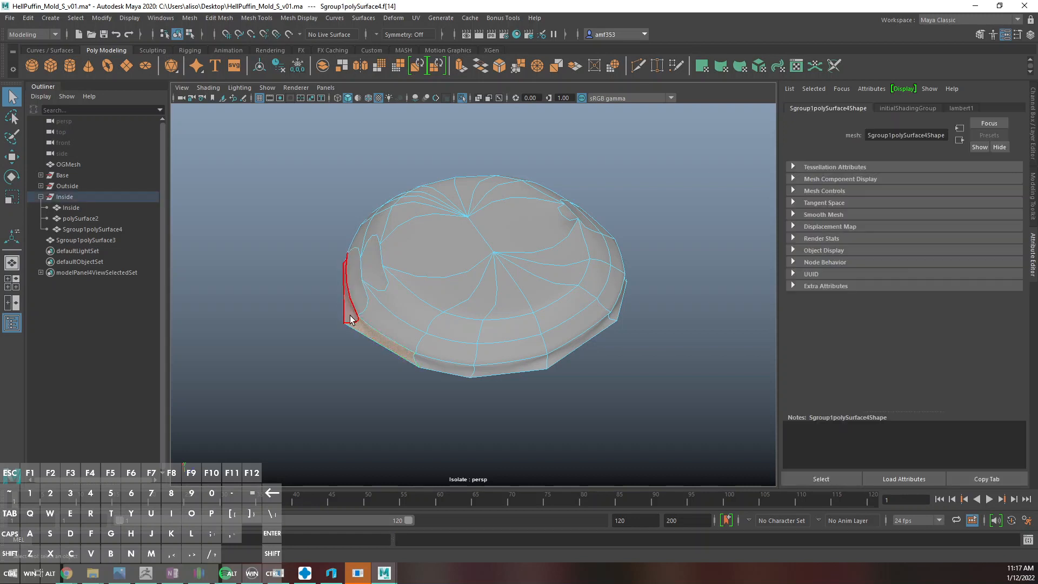
{"action": "key", "text": "Delete"}
{"action": "left_click", "coordinate": [355, 311]}
{"action": "key", "text": "Delete"}
Delete the overlapping outer fan faces on the front-left part of the cap's top
{"action": "left_click", "coordinate": [416, 297]}
{"action": "key", "text": "Delete"}
{"action": "left_click", "coordinate": [436, 291]}
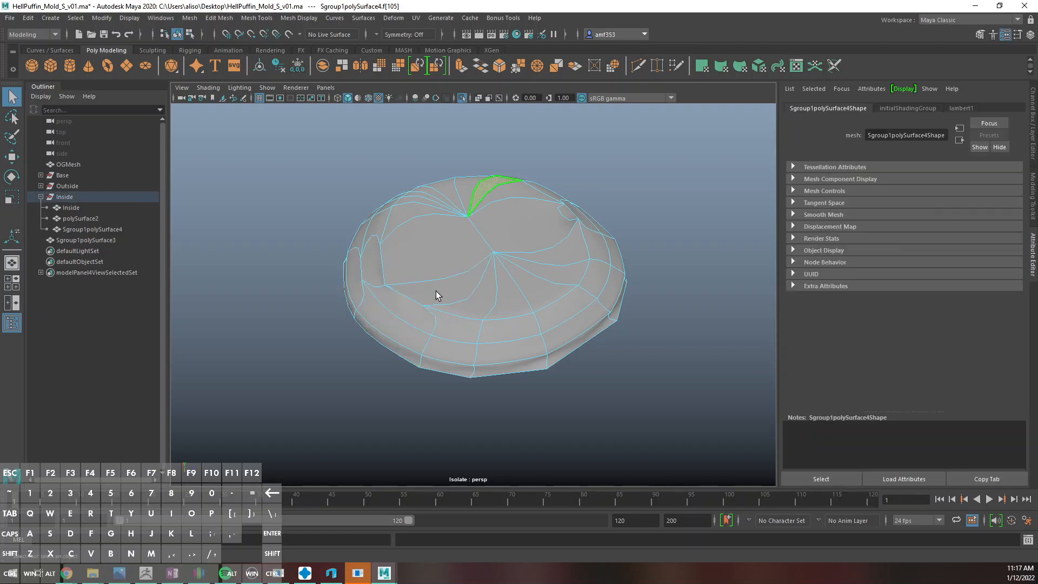
{"action": "key", "text": "Delete"}
{"action": "left_click", "coordinate": [447, 299]}
{"action": "key", "text": "Delete"}
Delete the overlapping outer faces at the cap's front, from the central fan down to the lower rim
{"action": "left_click", "coordinate": [464, 331]}
{"action": "key", "text": "Delete"}
{"action": "left_click", "coordinate": [477, 313]}
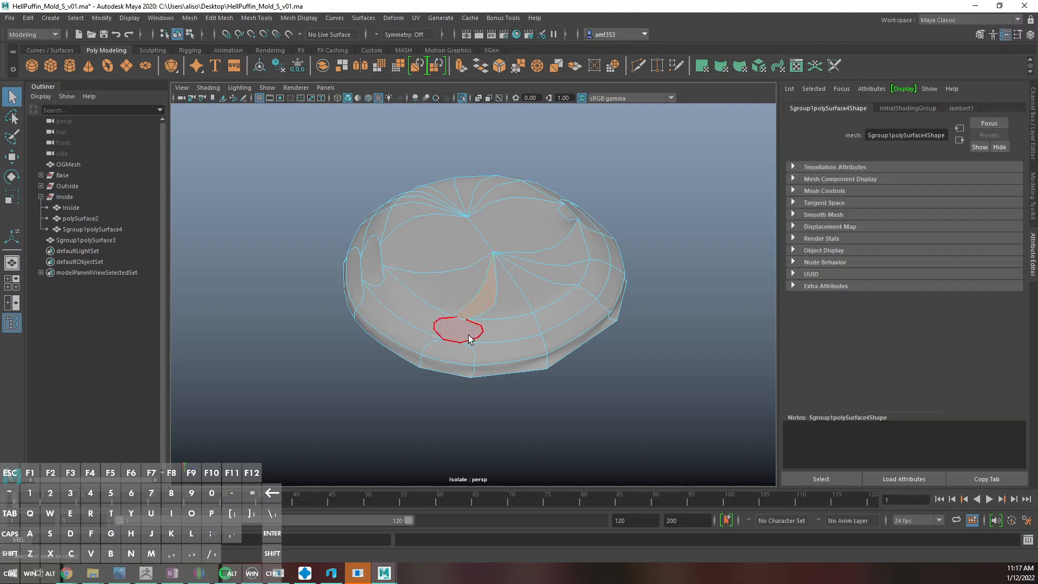
{"action": "key", "text": "Delete"}
{"action": "left_click", "coordinate": [455, 347]}
{"action": "key", "text": "Delete"}
{"action": "left_click", "coordinate": [448, 366]}
{"action": "key", "text": "Delete"}
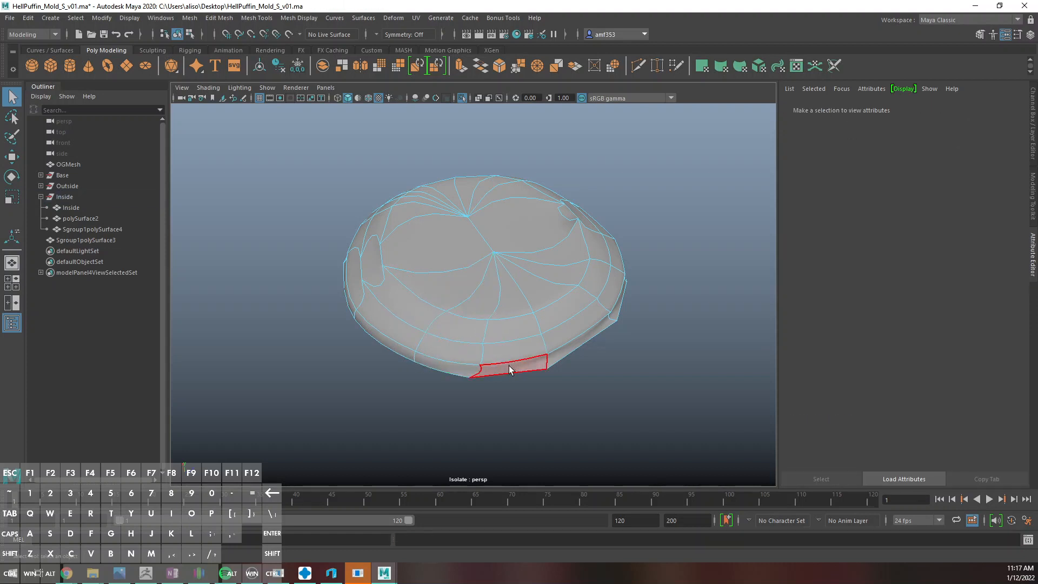
Select the loop of outer side faces around the cap's lower rim
{"action": "left_click", "coordinate": [509, 366]}
{"action": "double_click", "coordinate": [550, 362], "text": "shift"}
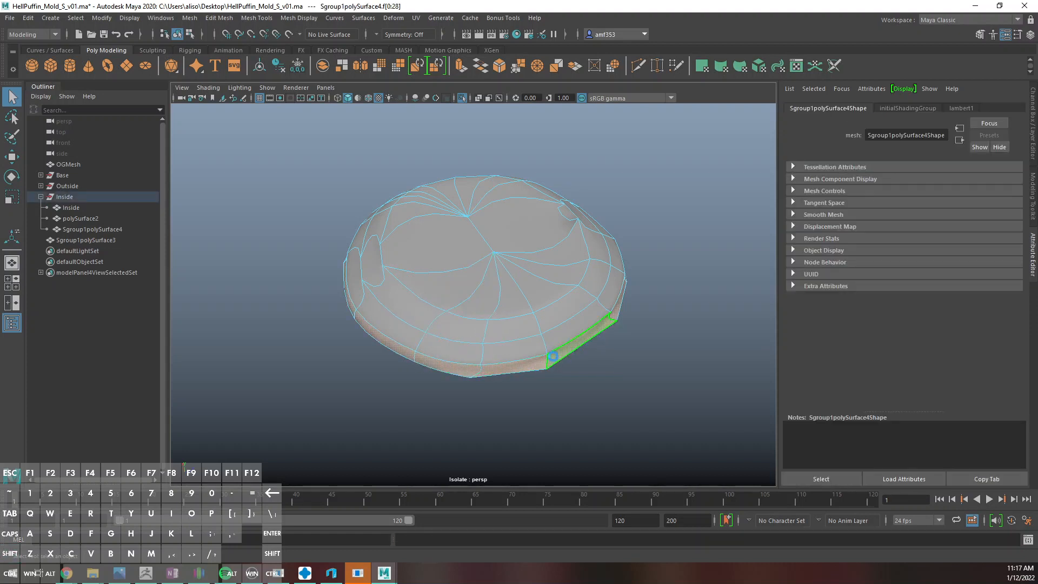
Delete a strip of overlapping faces running from the rim to the cap's centre point on the isolated Sgroup1polySurface4 mesh
{"action": "key", "text": "Delete"}
{"action": "key", "text": "ctrl+z"}
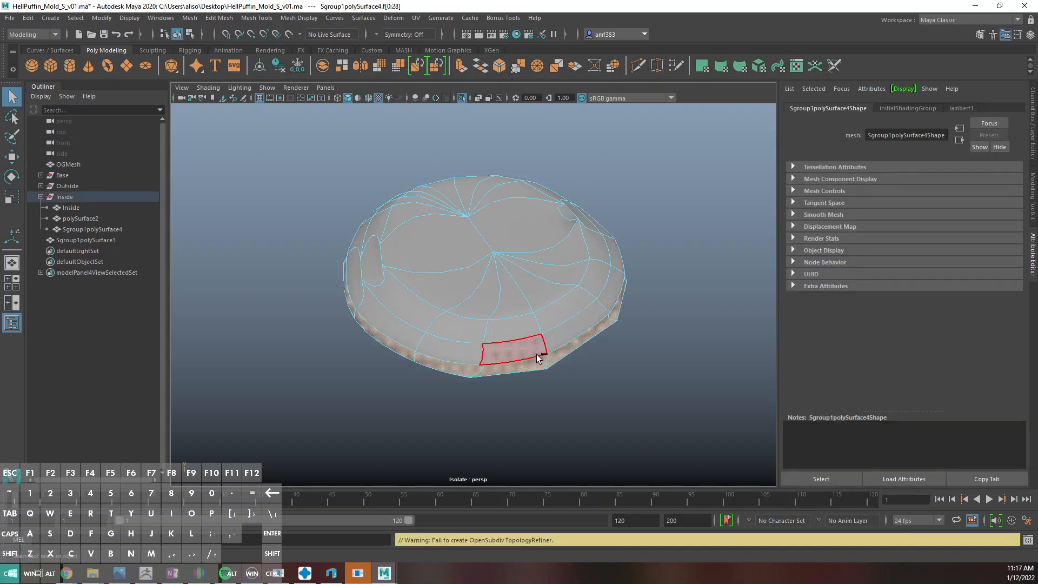
{"action": "left_click", "coordinate": [540, 359]}
{"action": "left_click", "coordinate": [556, 355], "text": "shift"}
{"action": "left_click_drag", "start_coordinate": [600, 335], "coordinate": [449, 328], "text": "alt"}
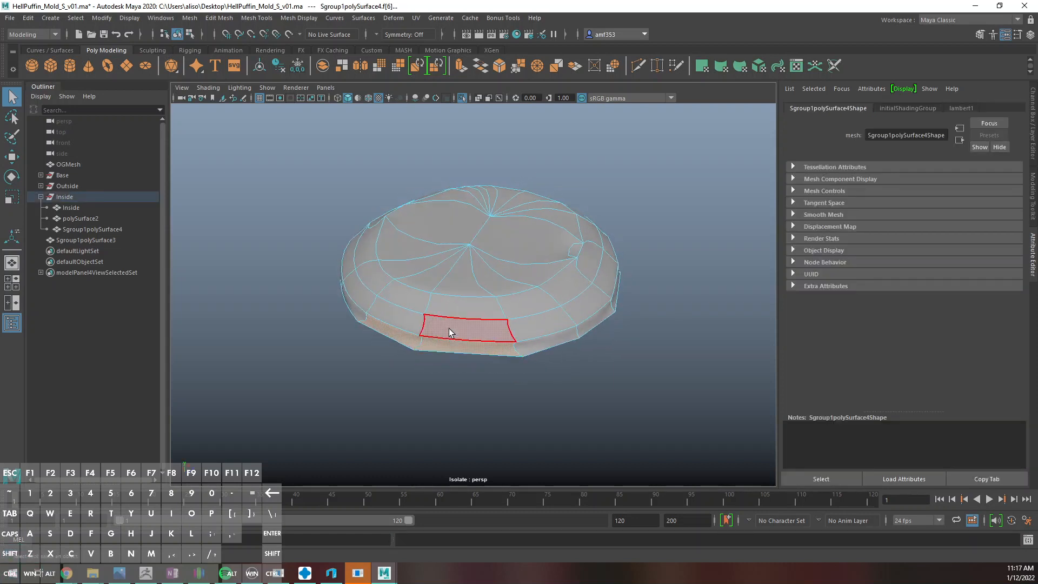
{"action": "left_click", "coordinate": [453, 283], "text": "shift"}
{"action": "left_click", "coordinate": [426, 279], "text": "shift"}
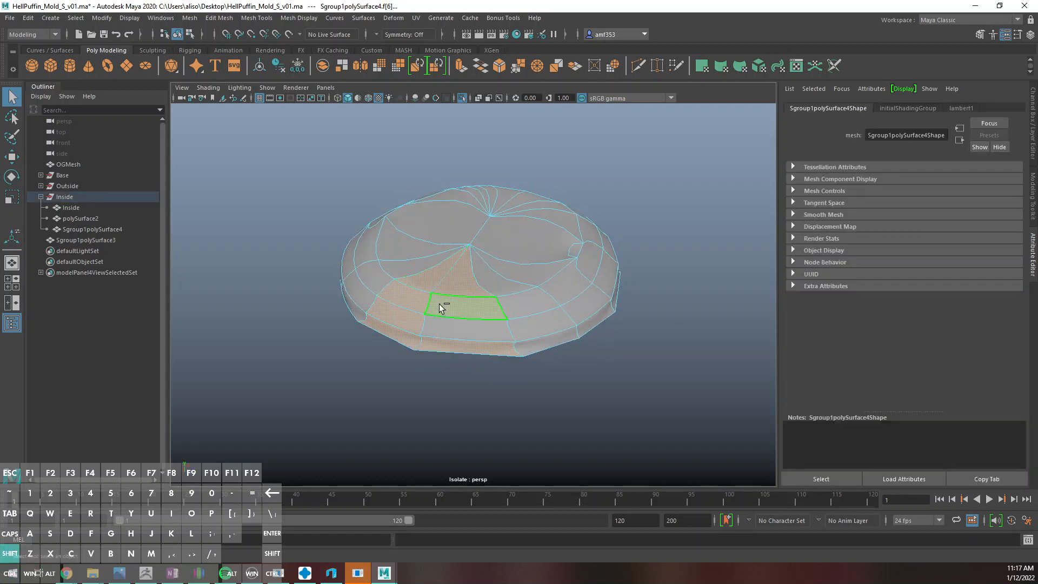
{"action": "left_click", "coordinate": [453, 325], "text": "shift"}
{"action": "key", "text": "Delete"}
Delete the adjacent strip of overlapping faces, plus the extra rounded face on the cap's shoulder
{"action": "left_click", "coordinate": [500, 288]}
{"action": "left_click", "coordinate": [539, 280], "text": "shift"}
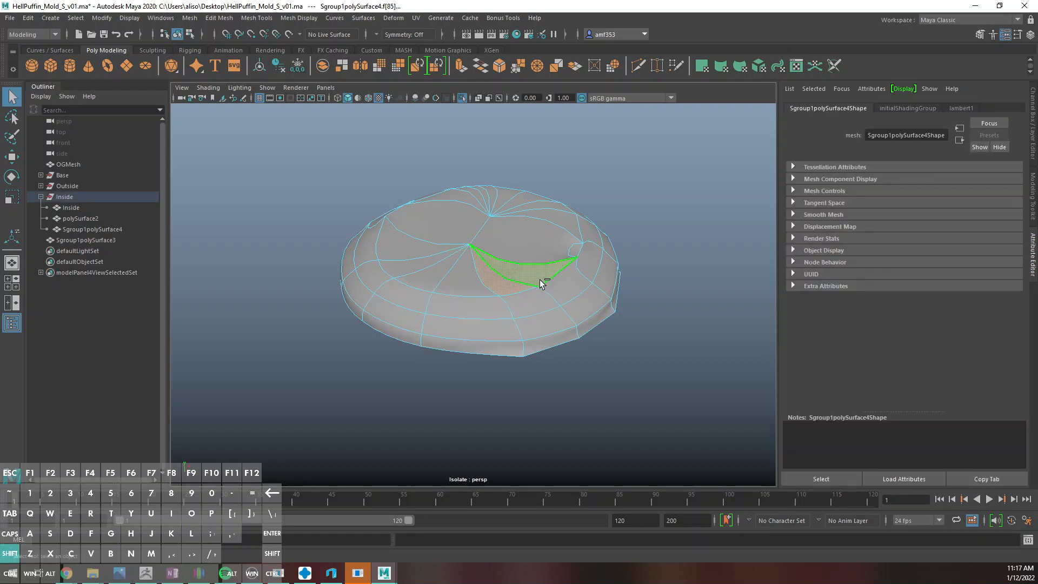
{"action": "left_click", "coordinate": [547, 334], "text": "shift"}
{"action": "key", "text": "Delete"}
{"action": "left_click_drag", "start_coordinate": [627, 312], "coordinate": [462, 281], "text": "alt"}
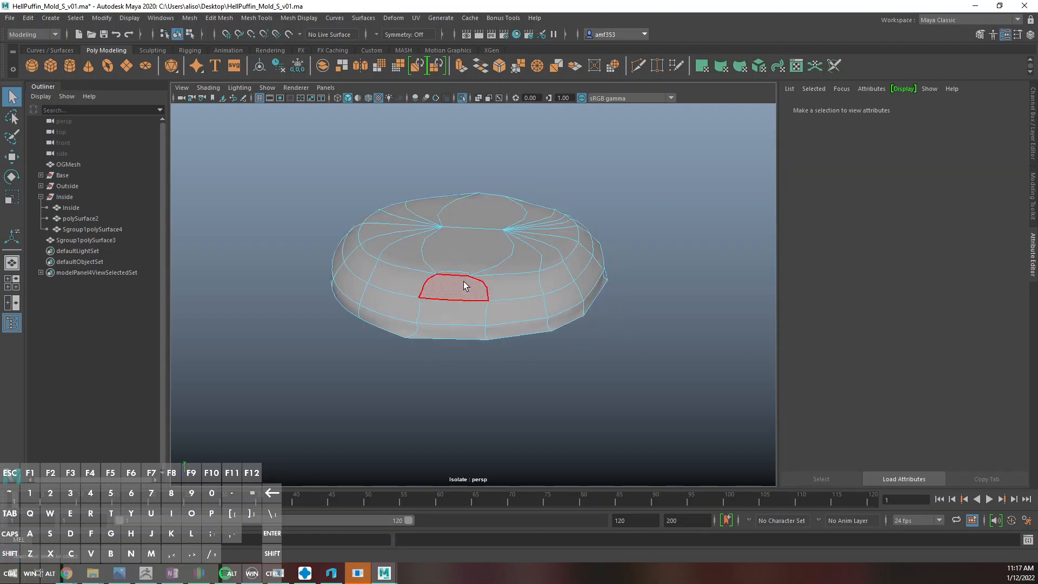
{"action": "left_click", "coordinate": [462, 281], "text": "shift"}
{"action": "key", "text": "Delete"}
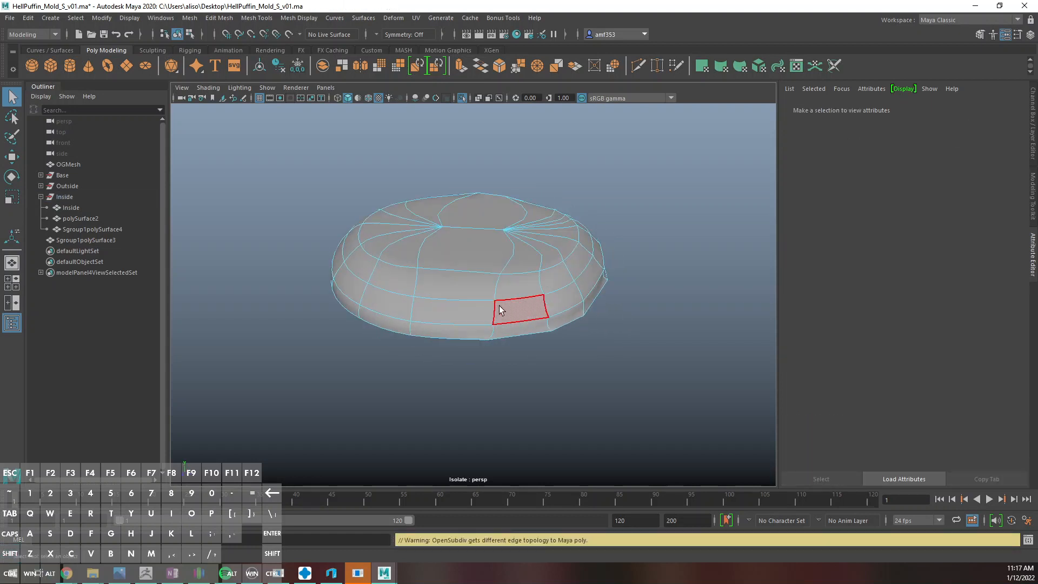
Delete two neighbouring strips of overlapping faces between the rim and the cap's other centre point
{"action": "left_click", "coordinate": [516, 334]}
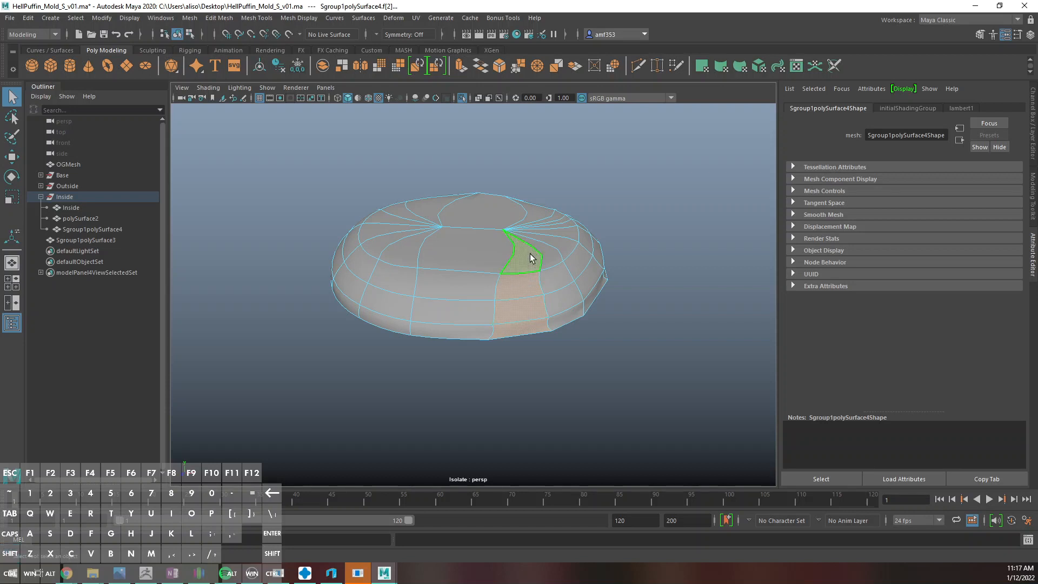
{"action": "key", "text": "Delete"}
{"action": "left_click", "coordinate": [547, 254]}
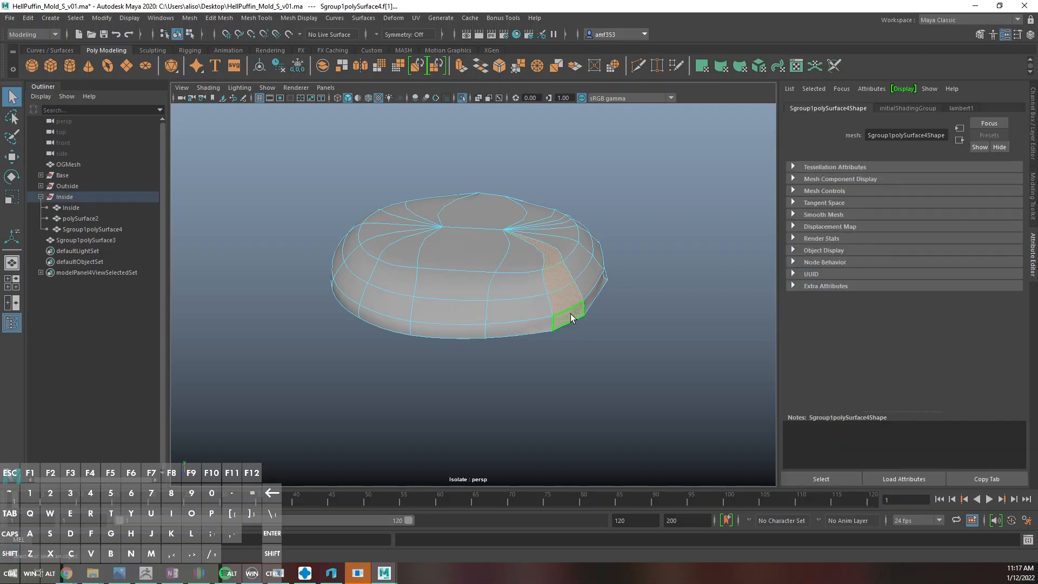
{"action": "key", "text": "Delete"}
Delete the next two strips of faces further around the rim, including their triangular faces at the top
{"action": "left_click_drag", "start_coordinate": [604, 290], "coordinate": [534, 333], "text": "alt"}
{"action": "left_click", "coordinate": [526, 320]}
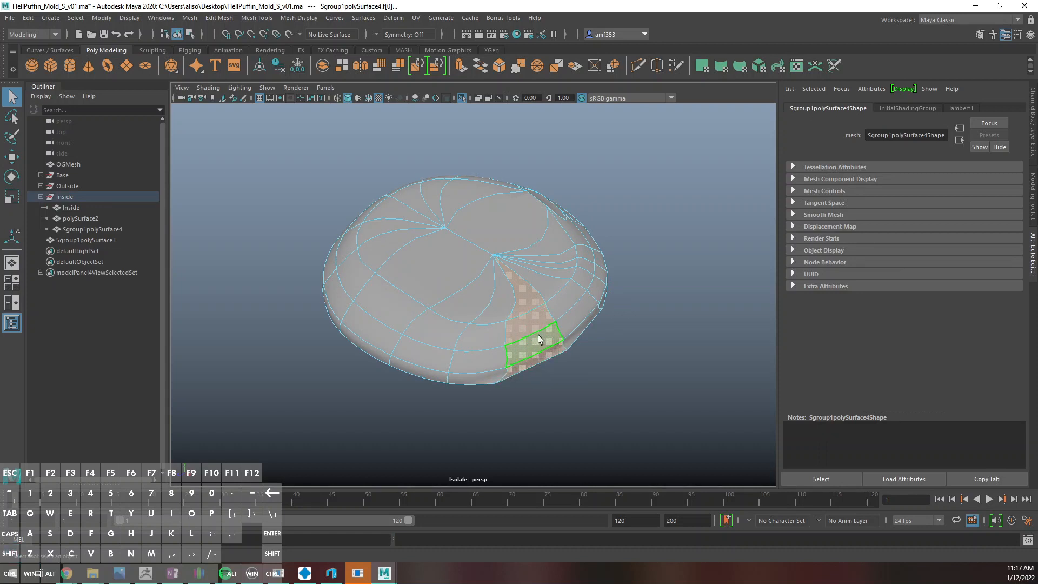
{"action": "key", "text": "Delete"}
{"action": "left_click", "coordinate": [569, 327]}
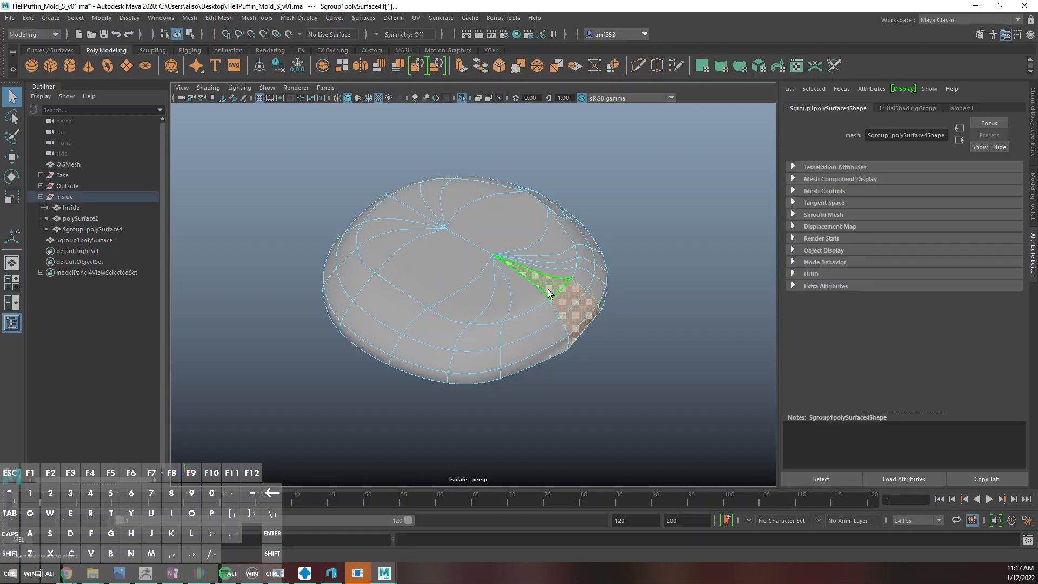
{"action": "key", "text": "Delete"}
Delete the narrow wedge face, the small strip beside it and the broad strip from the centre point to the rim
{"action": "left_click_drag", "start_coordinate": [581, 324], "coordinate": [514, 317], "text": "alt"}
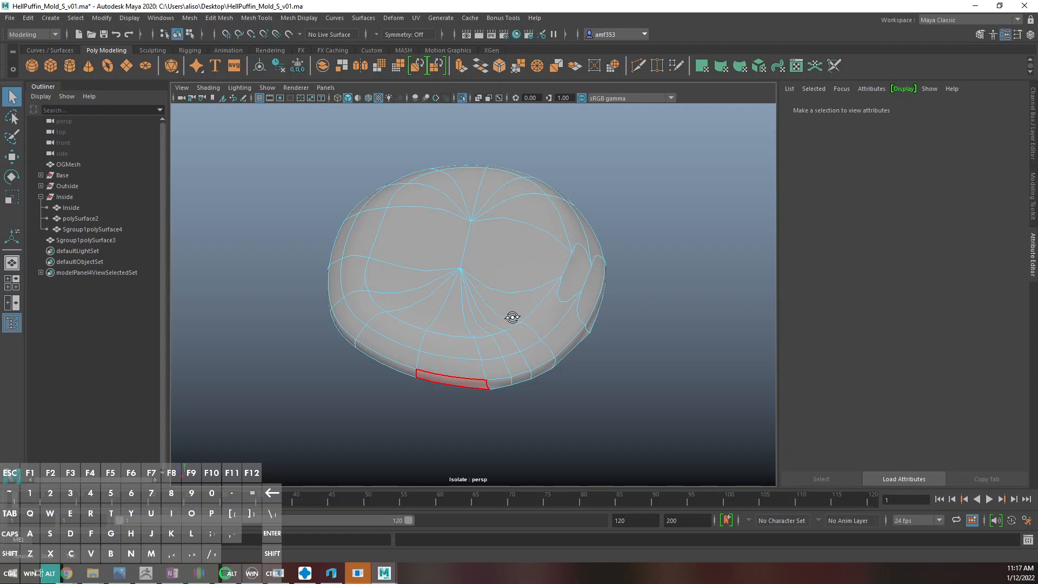
{"action": "double_click", "coordinate": [476, 340]}
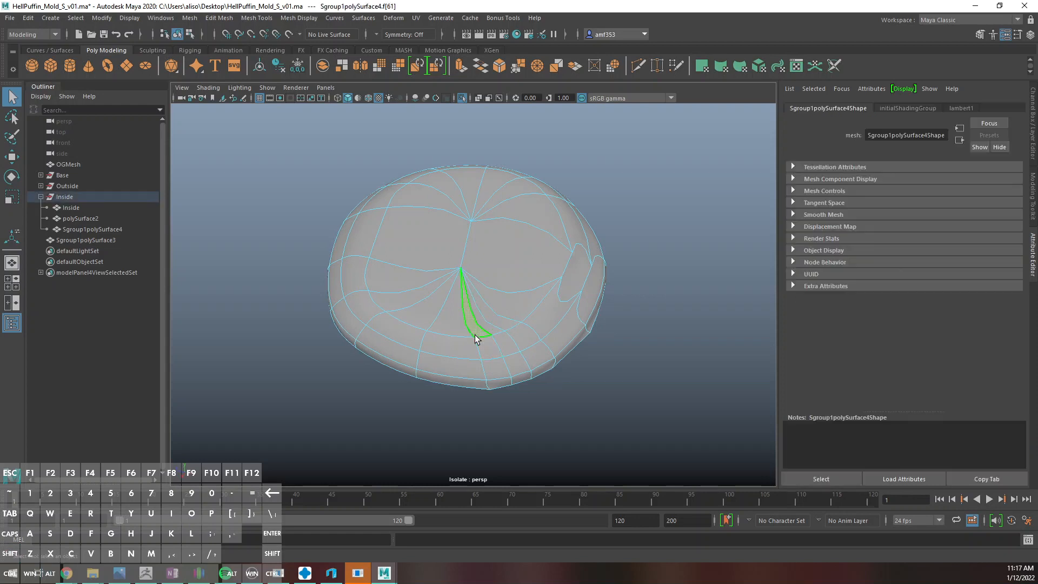
{"action": "key", "text": "Delete"}
{"action": "left_click", "coordinate": [512, 365]}
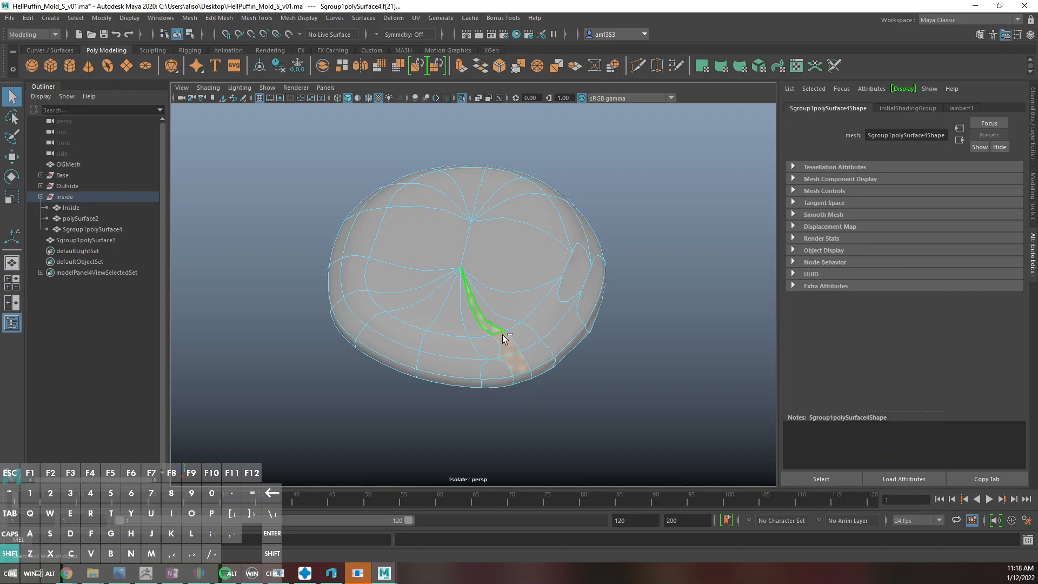
{"action": "left_click", "coordinate": [509, 318], "text": "ctrl+shift"}
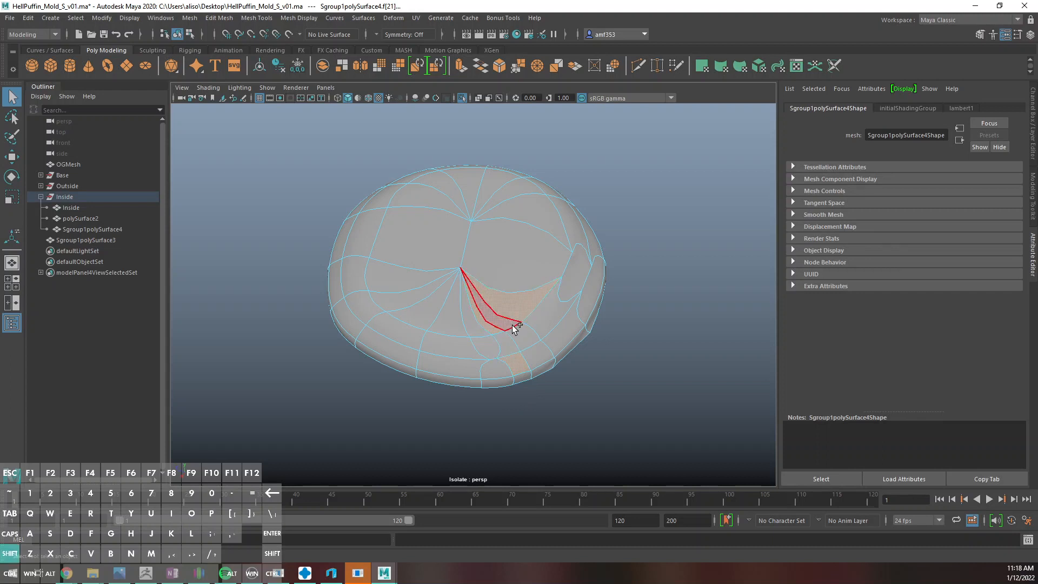
{"action": "left_click", "coordinate": [533, 352], "text": "ctrl+shift"}
{"action": "left_click", "coordinate": [507, 398]}
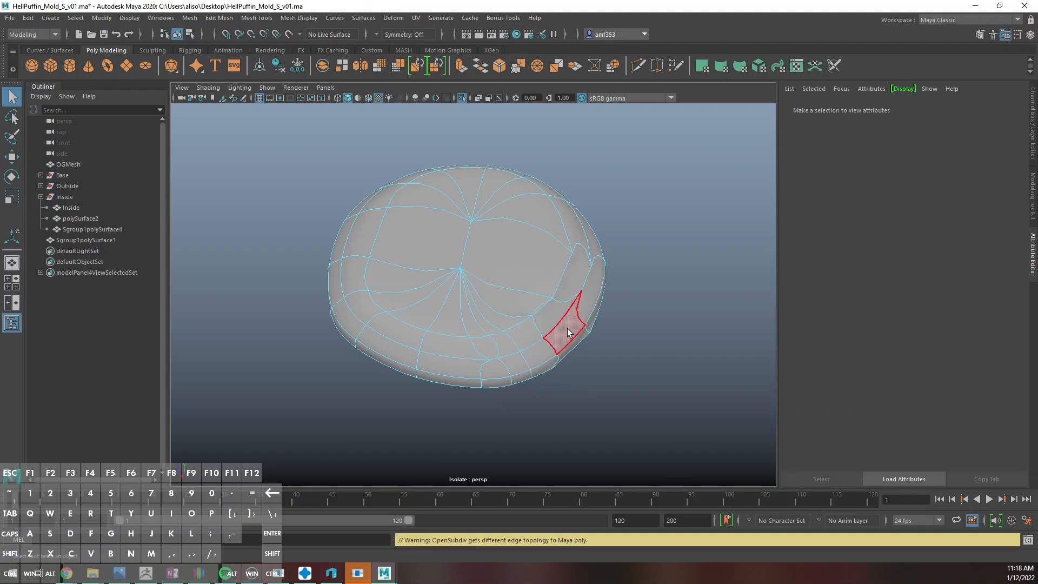
{"action": "left_click", "coordinate": [525, 298]}
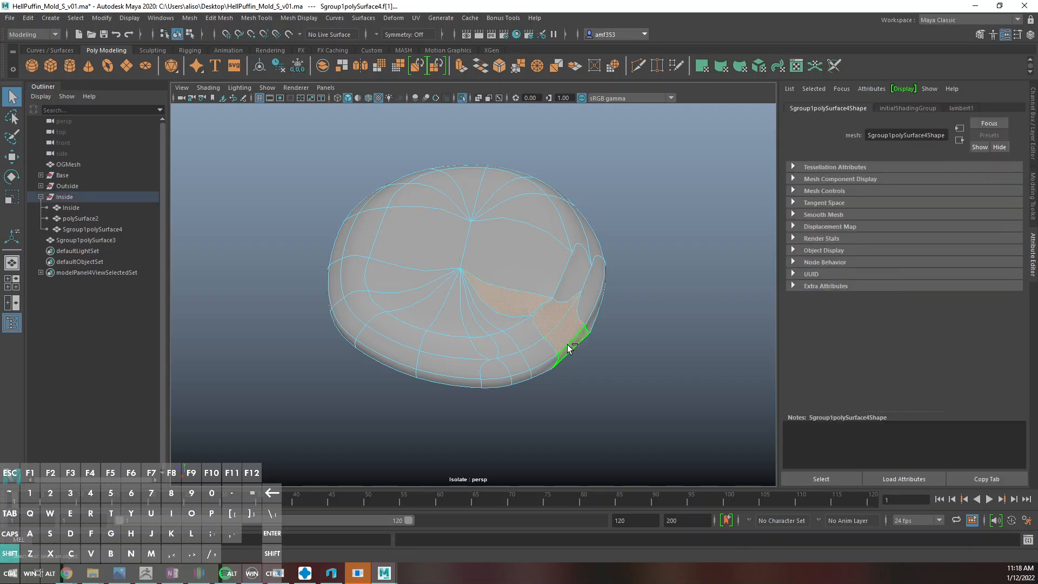
{"action": "key", "text": "Delete"}
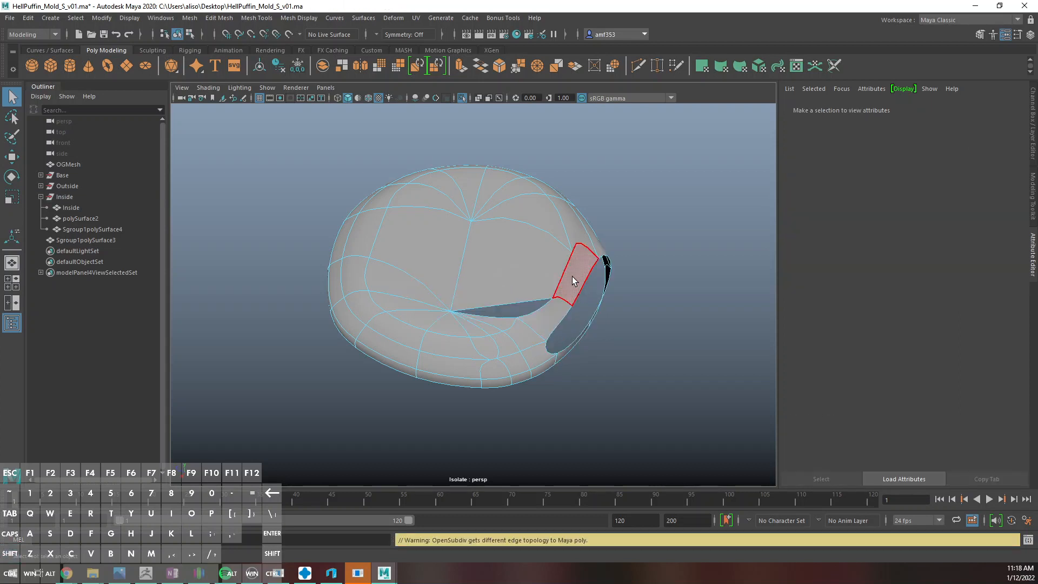
{"action": "left_click", "coordinate": [569, 277]}
{"action": "left_click_drag", "start_coordinate": [604, 314], "coordinate": [556, 311], "text": "alt"}
{"action": "key", "text": "Delete"}
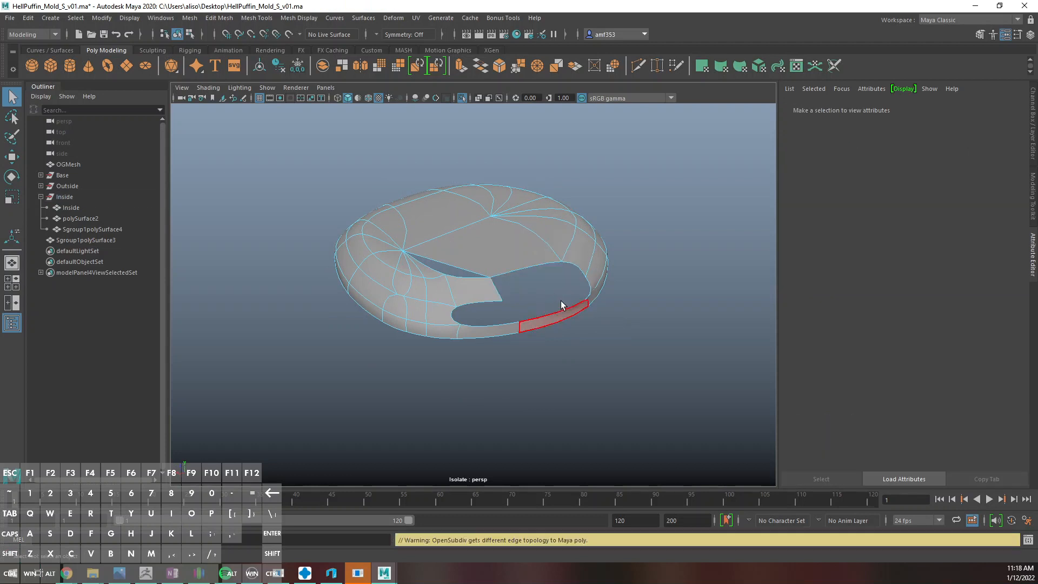
{"action": "left_click_drag", "start_coordinate": [588, 260], "coordinate": [511, 281], "text": "alt"}
{"action": "left_click", "coordinate": [547, 278]}
{"action": "left_click", "coordinate": [514, 268], "text": "shift"}
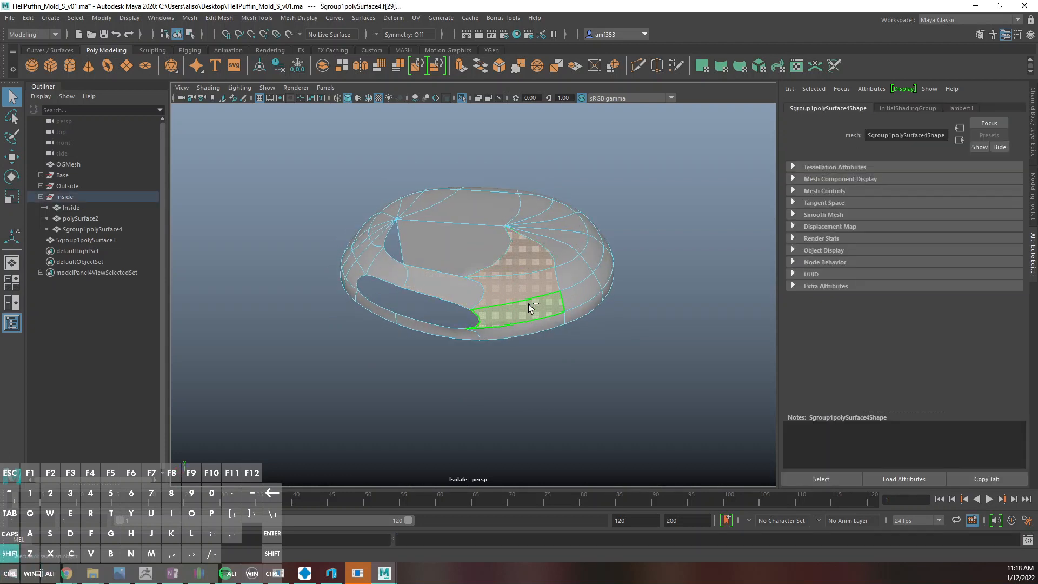
{"action": "left_click", "coordinate": [528, 303], "text": "shift"}
{"action": "left_click", "coordinate": [525, 323], "text": "shift"}
{"action": "key", "text": "Delete"}
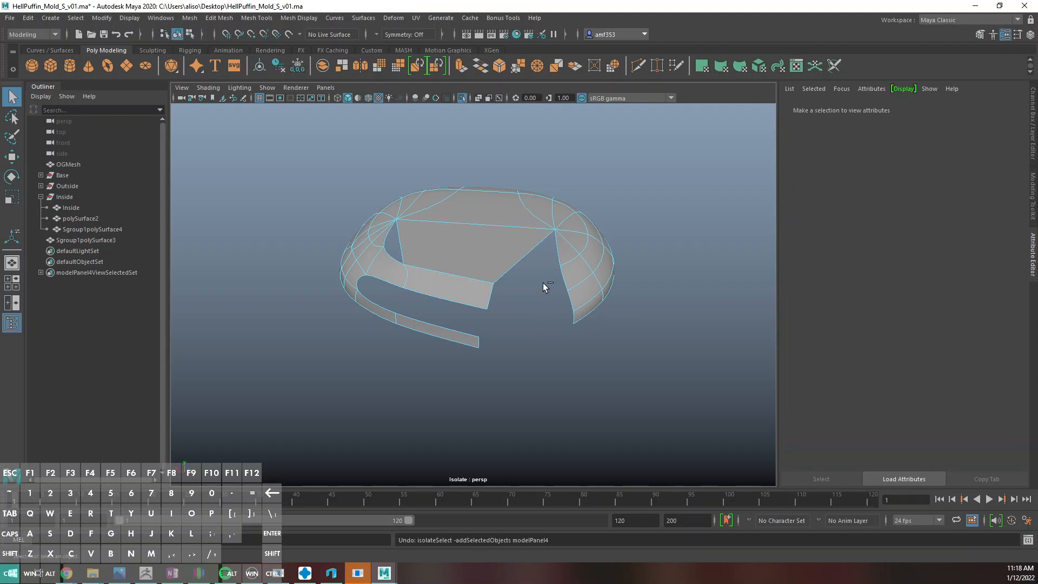
{"action": "left_click", "coordinate": [540, 285]}
Turn off smooth preview and bridge the upper and lower border edges to close the hole in the side wall
{"action": "key", "text": "1"}
{"action": "right_click_drag", "start_coordinate": [439, 290], "coordinate": [449, 227]}
{"action": "left_click", "coordinate": [431, 294]}
{"action": "left_click_drag", "start_coordinate": [488, 326], "coordinate": [491, 326]}
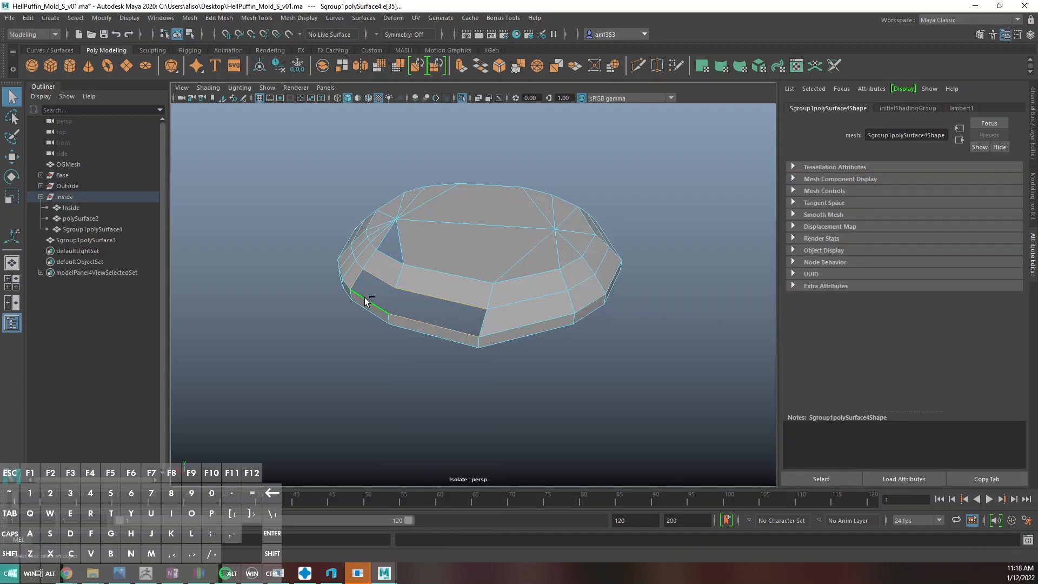
{"action": "left_click", "coordinate": [232, 16]}
{"action": "left_click", "coordinate": [240, 67]}
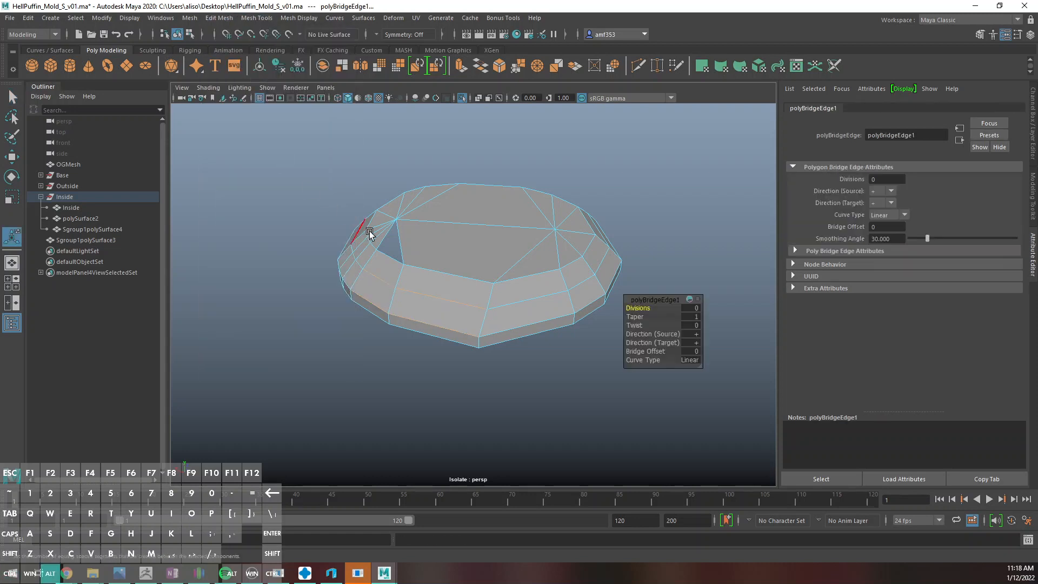
Delete the large top face of the cap next to the triangular gap
{"action": "left_click_drag", "start_coordinate": [369, 232], "coordinate": [433, 281], "text": "alt"}
{"action": "left_click", "coordinate": [431, 283]}
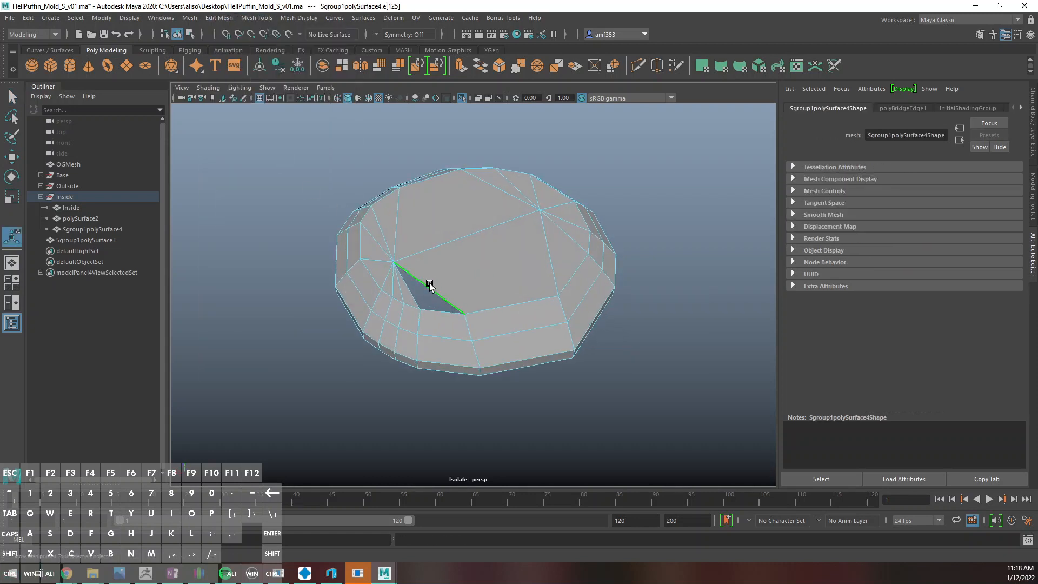
{"action": "mouse_move", "coordinate": [487, 239]}
{"action": "right_mouse_down"}
{"action": "mouse_move", "coordinate": [477, 238]}
{"action": "mouse_move", "coordinate": [481, 252]}
{"action": "right_mouse_up"}
{"action": "left_click", "coordinate": [481, 252]}
{"action": "key", "text": "Delete"}
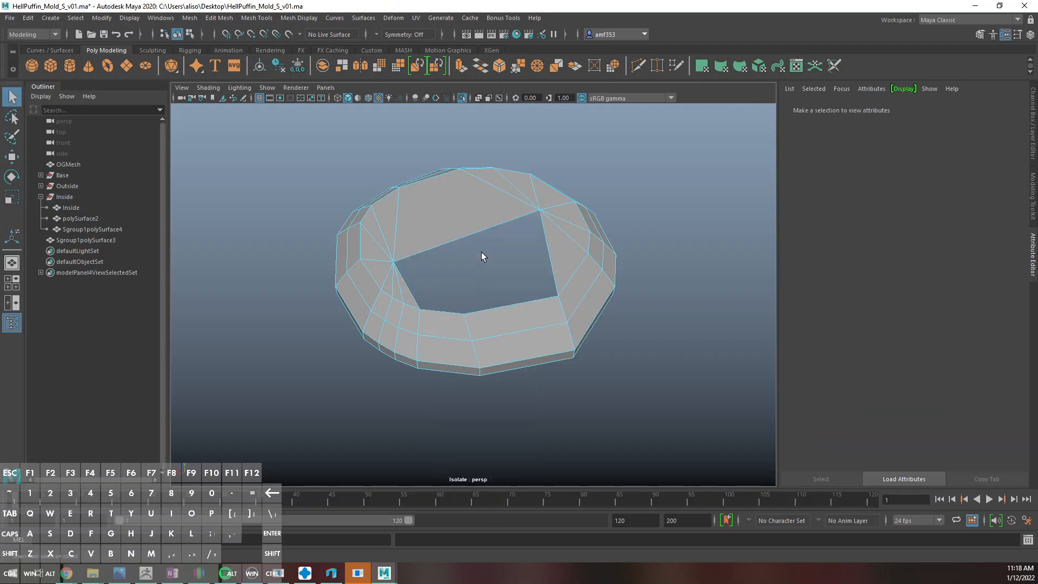
Turn smooth preview back on and delete only the small rounded face on the side wall near the rim
{"action": "right_click_drag", "start_coordinate": [463, 218], "coordinate": [459, 190]}
{"action": "left_click", "coordinate": [450, 240]}
{"action": "left_click_drag", "start_coordinate": [450, 239], "coordinate": [595, 226], "text": "alt"}
{"action": "key", "text": "3"}
{"action": "left_click_drag", "start_coordinate": [489, 229], "coordinate": [476, 271], "text": "alt"}
{"action": "right_click_drag", "start_coordinate": [475, 271], "coordinate": [476, 294]}
{"action": "left_click", "coordinate": [497, 278]}
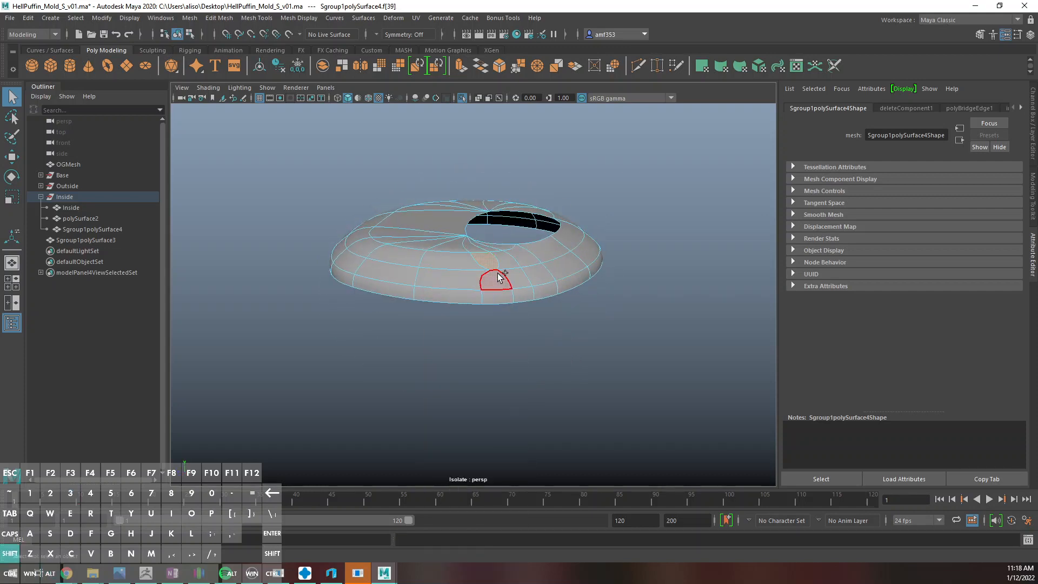
{"action": "key", "text": "Delete"}
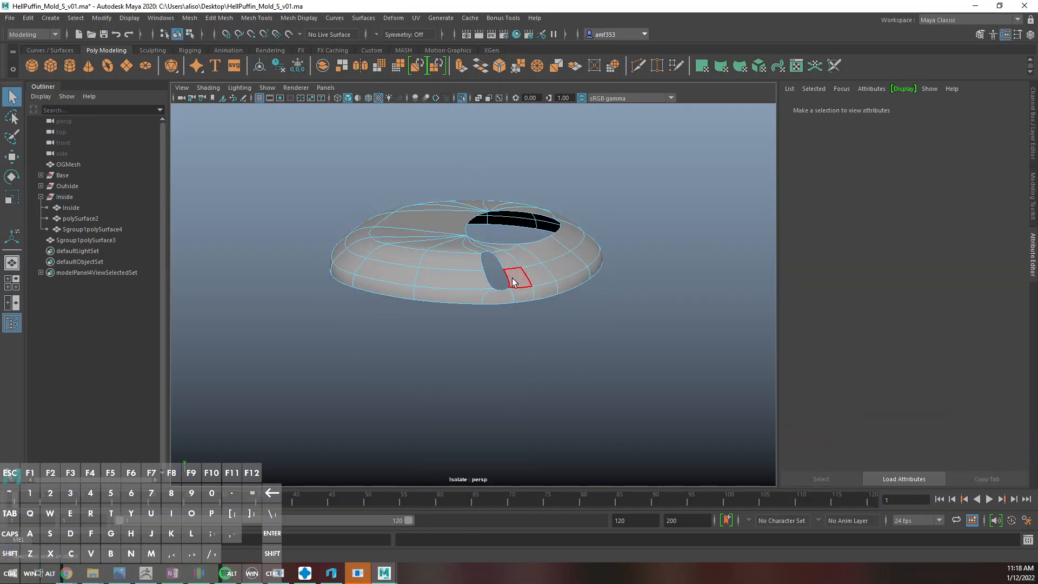
{"action": "scroll", "coordinate": [513, 282], "scroll_direction": "up", "scroll_amount": 2}
{"action": "key", "text": "ctrl+z"}
{"action": "left_click", "coordinate": [508, 281]}
{"action": "key", "text": "Delete"}
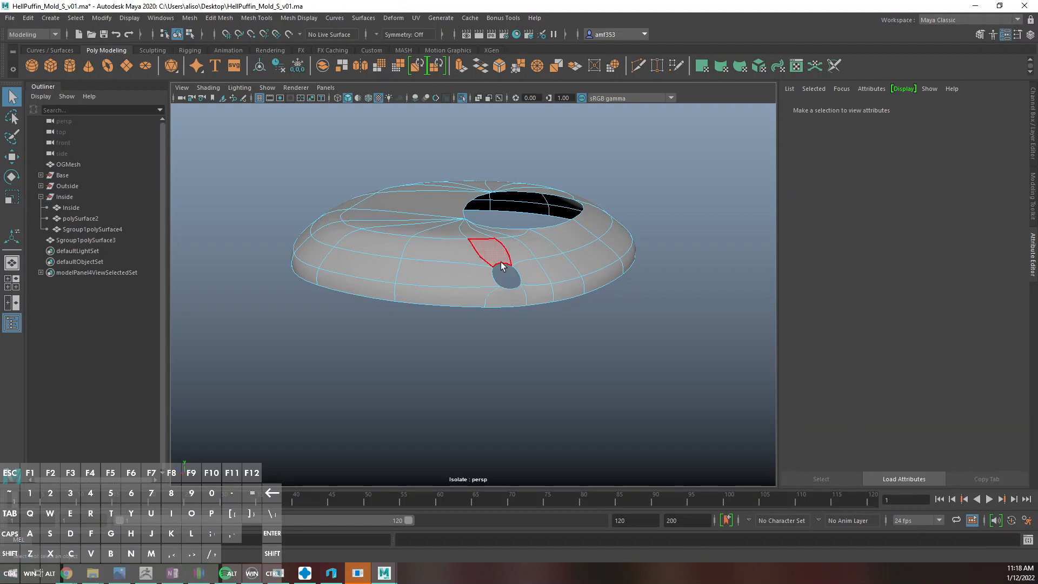
Select the whole Sgroup1polySurface4 mesh and close its open borders with Fill Hole
{"action": "right_click_drag", "start_coordinate": [502, 266], "coordinate": [551, 251]}
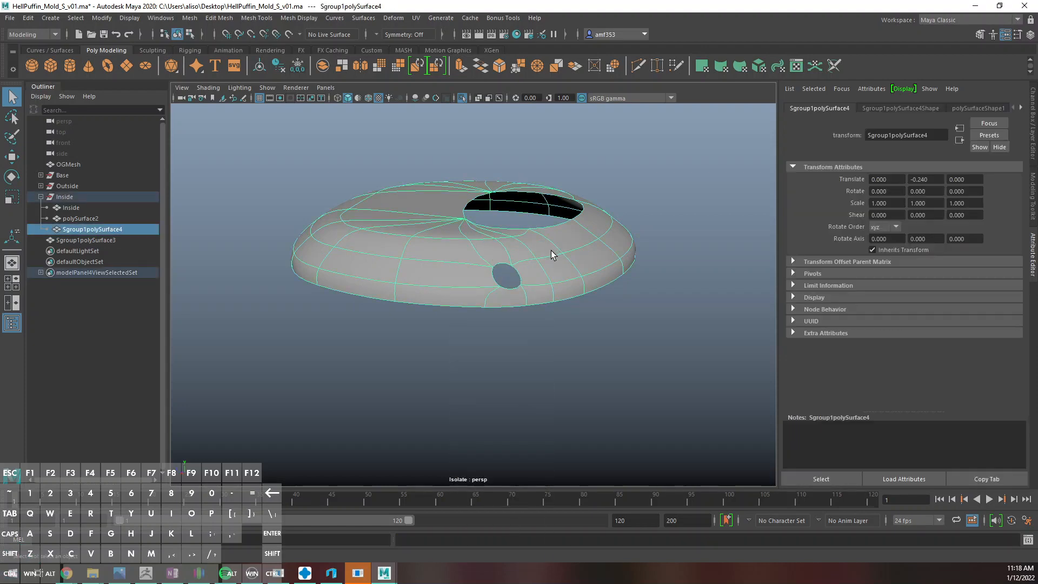
{"action": "left_click_drag", "start_coordinate": [551, 251], "coordinate": [339, 285], "text": "alt"}
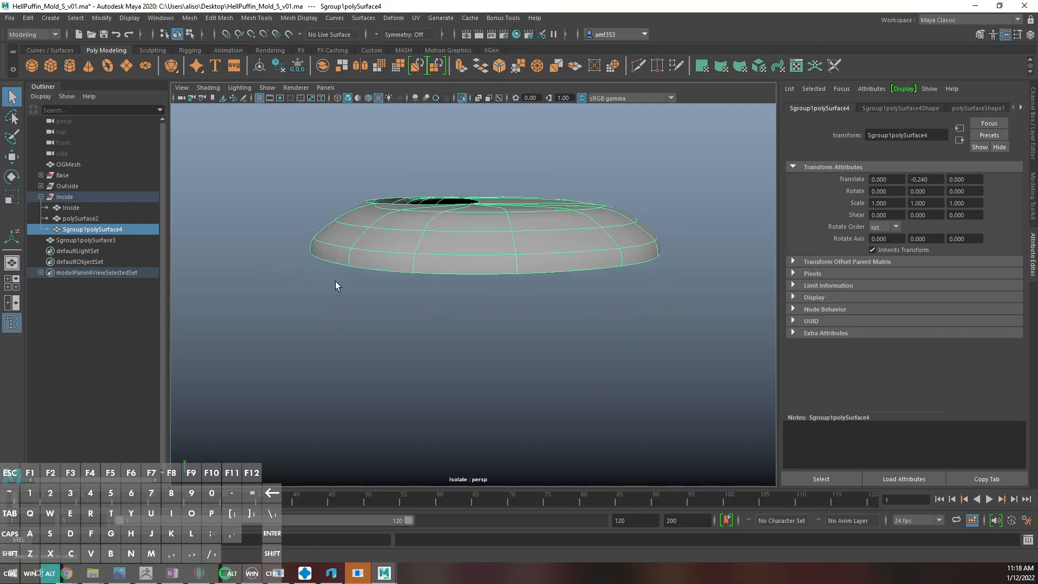
{"action": "left_click", "coordinate": [190, 18]}
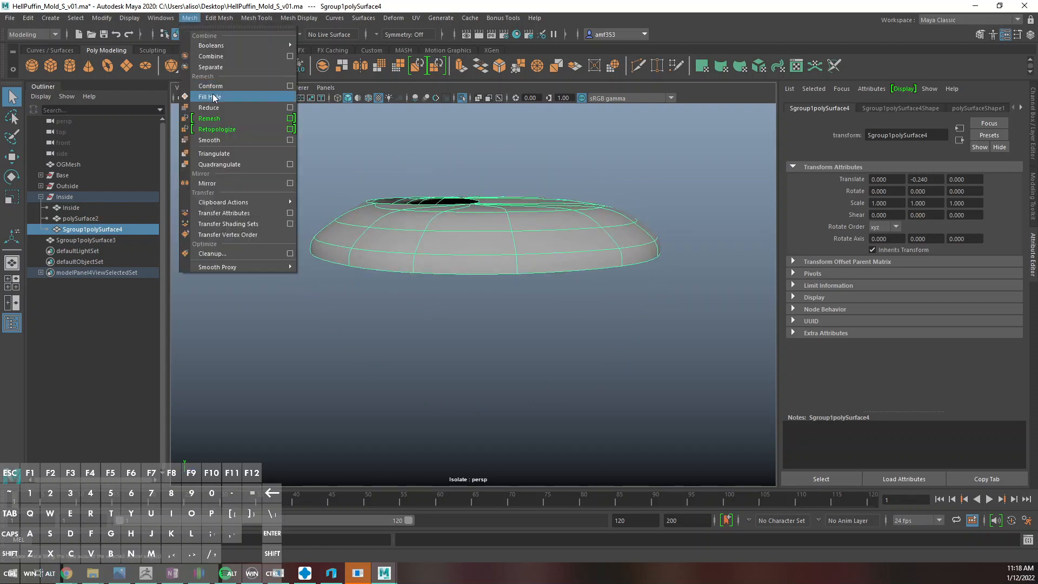
{"action": "left_click", "coordinate": [216, 84]}
{"action": "right_click_drag", "start_coordinate": [419, 203], "coordinate": [457, 210]}
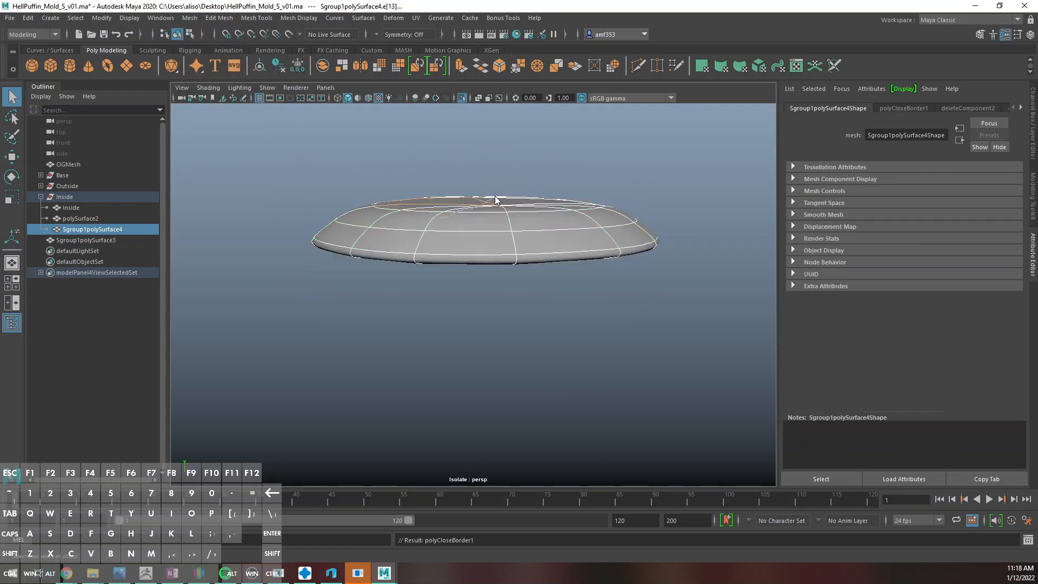
Extrude the cap's flat underside face downward to turn the cap into a deep plug
{"action": "left_click_drag", "start_coordinate": [446, 245], "coordinate": [443, 192], "text": "alt"}
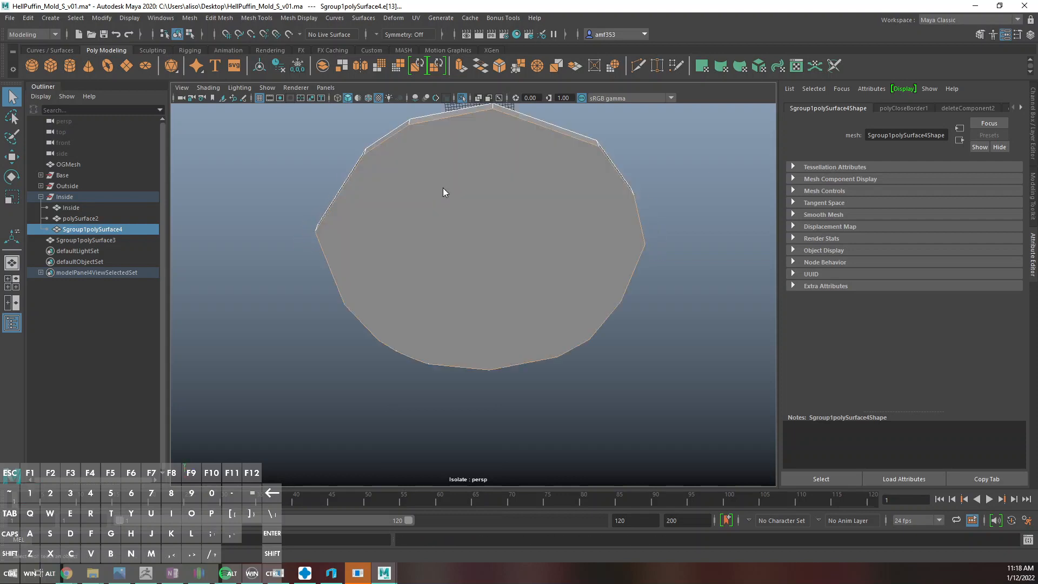
{"action": "right_click_drag", "start_coordinate": [443, 192], "coordinate": [452, 213]}
{"action": "left_click", "coordinate": [452, 213]}
{"action": "key", "text": "ctrl+e"}
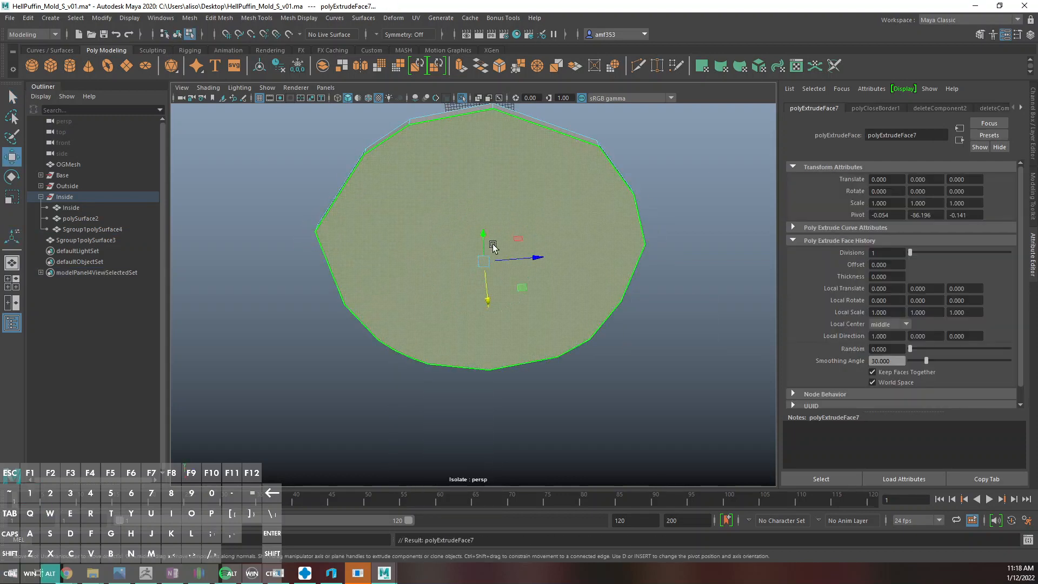
{"action": "left_click_drag", "start_coordinate": [493, 245], "coordinate": [477, 290], "text": "alt"}
Return to object mode and turn off isolate select to show the extruded plug with the rest of the mold
{"action": "right_click_drag", "start_coordinate": [455, 182], "coordinate": [474, 176]}
{"action": "key", "text": "ctrl+1"}
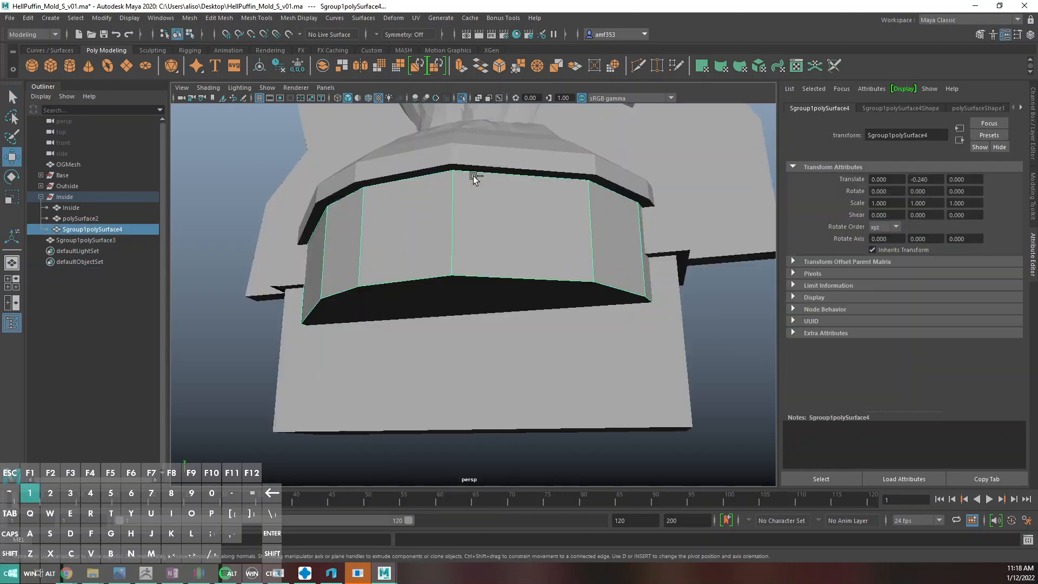
{"action": "left_click_drag", "start_coordinate": [474, 178], "coordinate": [479, 246], "text": "alt"}
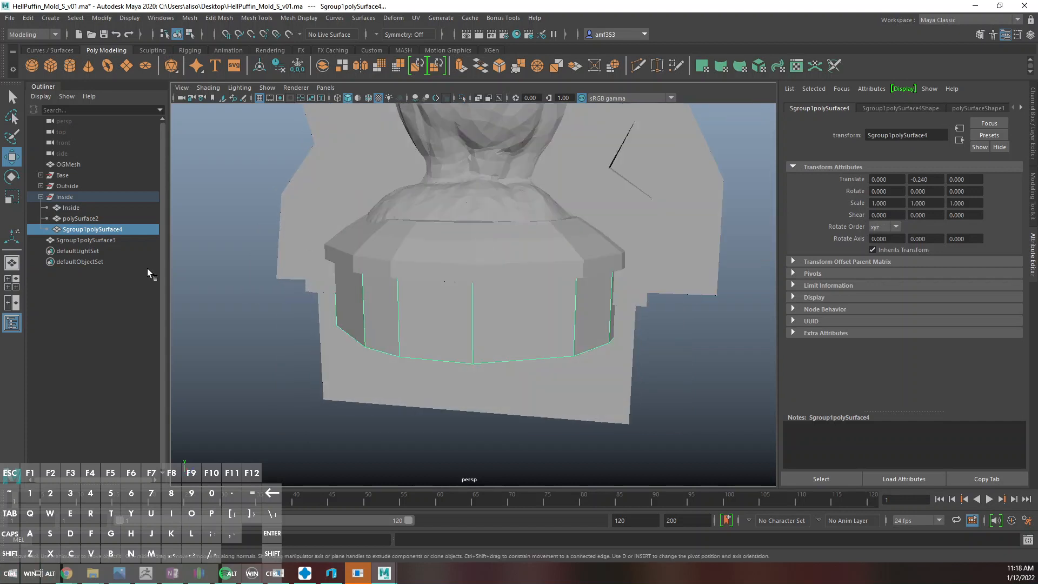
Save the mold scene with the extruded plug
{"action": "key", "text": "ctrl+s"}
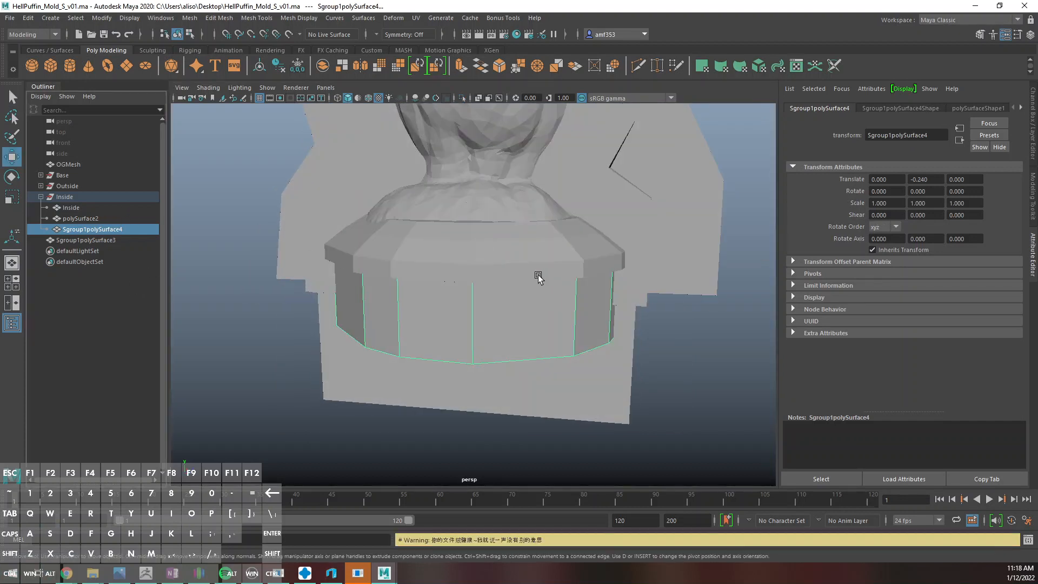
{"action": "scroll", "coordinate": [592, 359], "scroll_direction": "down", "scroll_amount": 3}
{"action": "middle_click_drag", "start_coordinate": [559, 316], "coordinate": [505, 396], "text": "alt"}
{"action": "scroll", "coordinate": [504, 384], "scroll_direction": "down", "scroll_amount": 2, "text": "alt"}
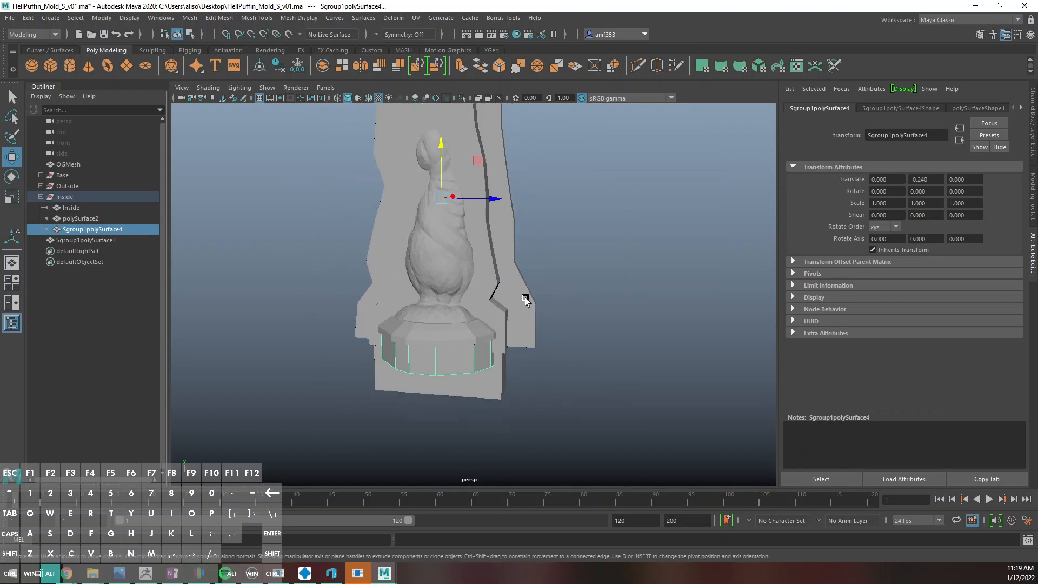
{"action": "middle_click_drag", "start_coordinate": [524, 298], "coordinate": [553, 362], "text": "alt"}
{"action": "left_click_drag", "start_coordinate": [553, 362], "coordinate": [616, 374], "text": "alt"}
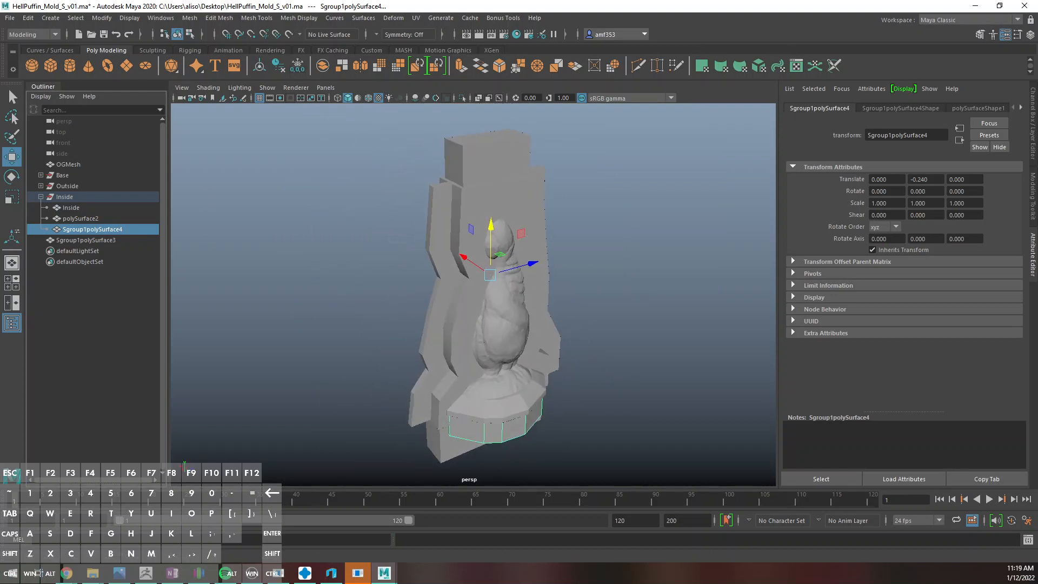
Group the Inside and Outside groups together and name the new group Pieces_Cut
{"action": "left_click", "coordinate": [102, 196]}
{"action": "left_click", "coordinate": [89, 187], "text": "ctrl"}
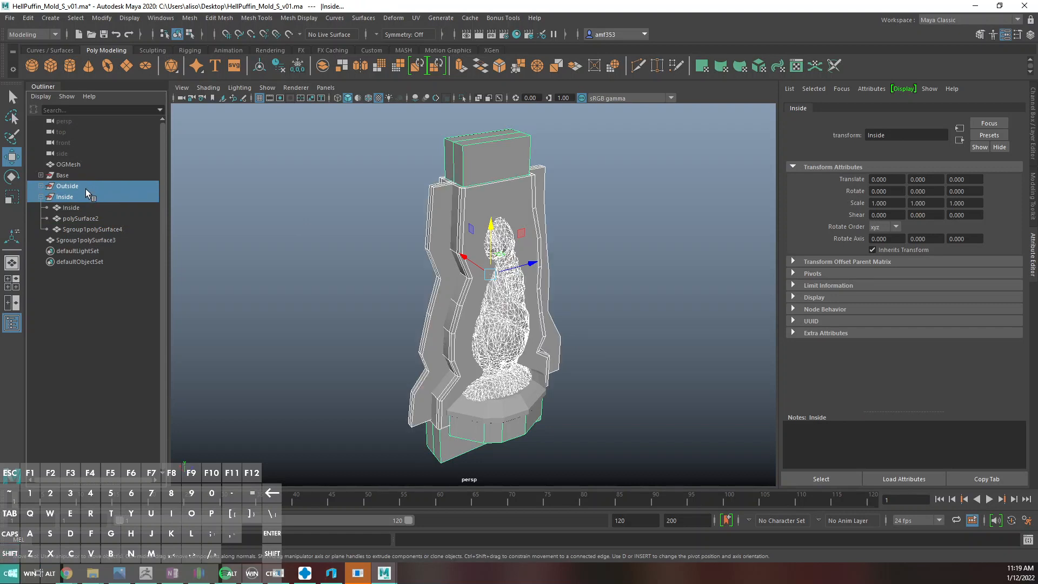
{"action": "key", "text": "ctrl+g"}
{"action": "double_click", "coordinate": [87, 197]}
{"action": "type", "text": "P"}
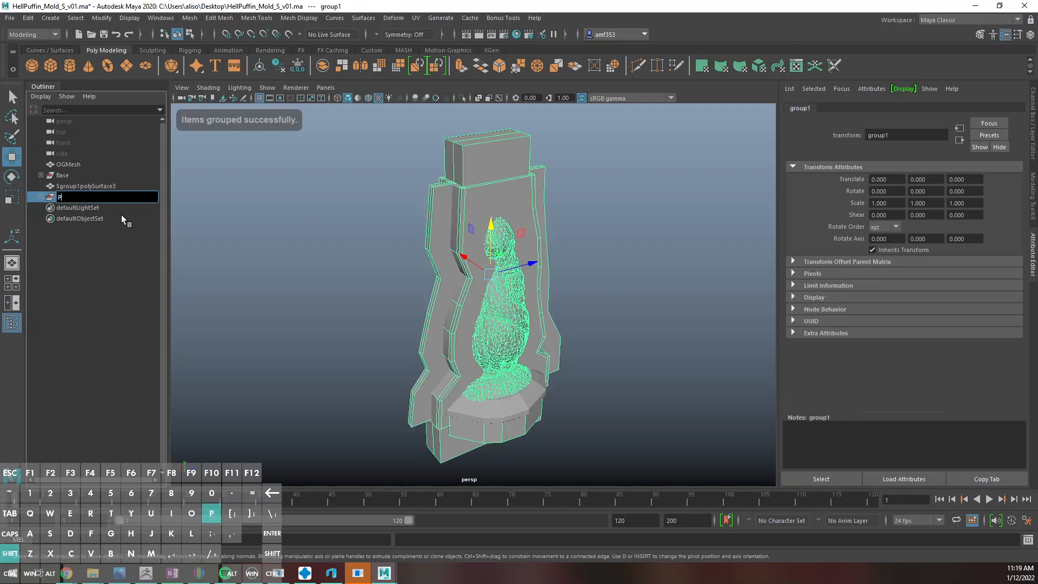
{"action": "type", "text": "ieces_Cut"}
{"action": "key", "text": "Return"}
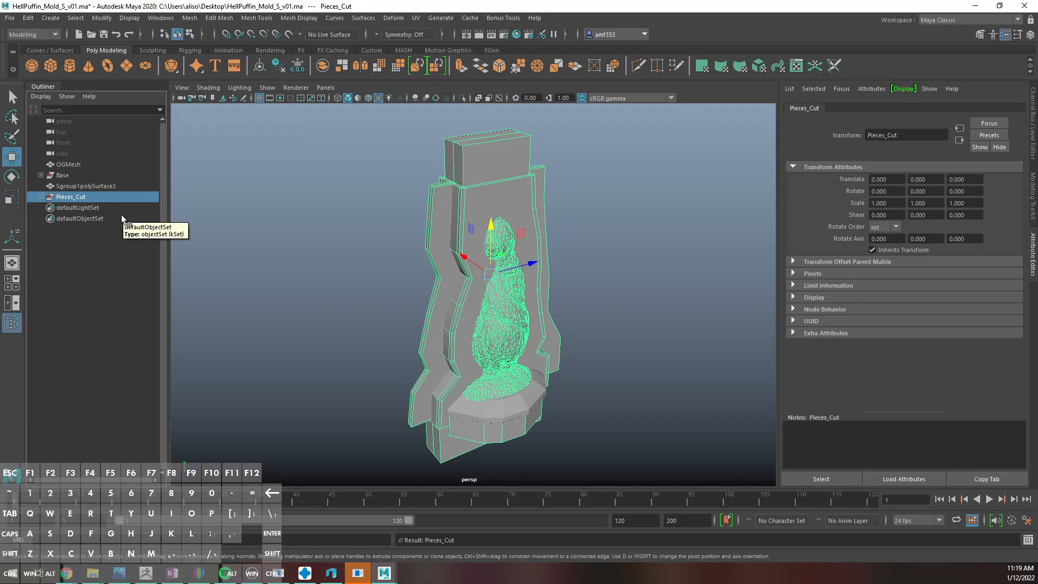
Duplicate the Pieces_Cut group and rename the copy Pieces_Glove
{"action": "key", "text": "ctrl+d"}
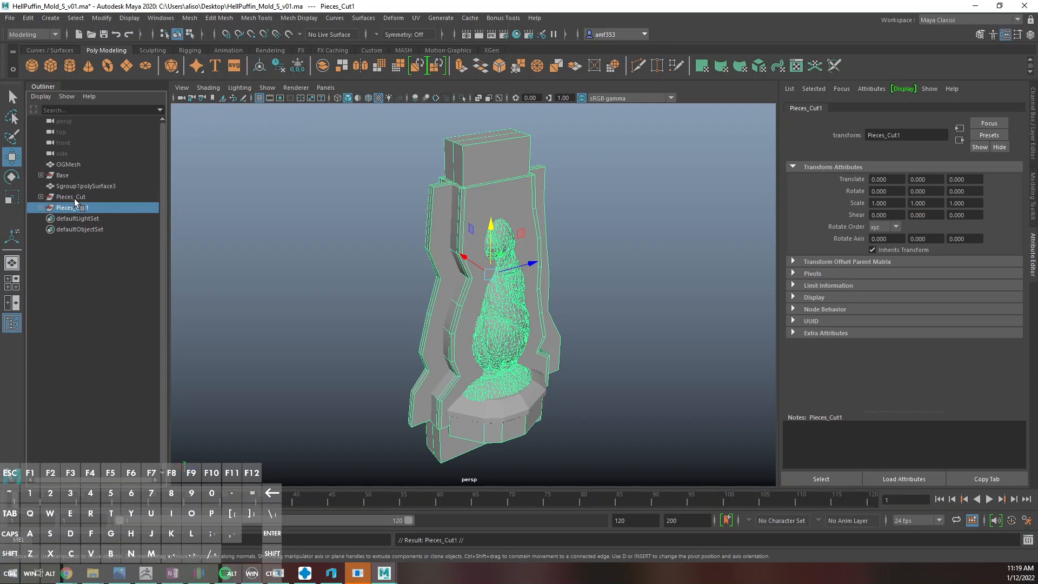
{"action": "double_click", "coordinate": [79, 209]}
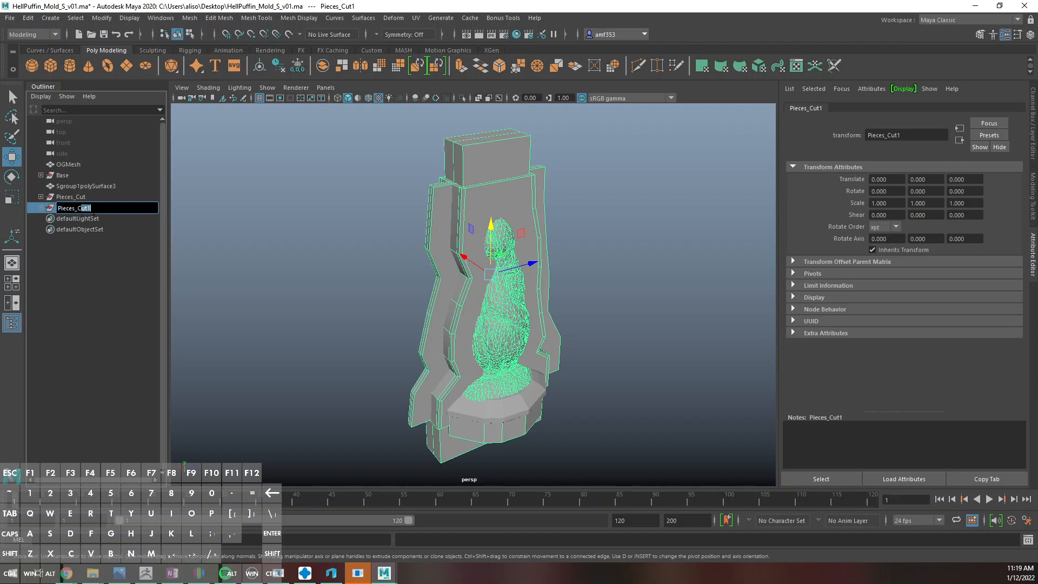
{"action": "key", "text": "BackSpace"}
{"action": "type", "text": "Glor"}
{"action": "key", "text": "Return"}
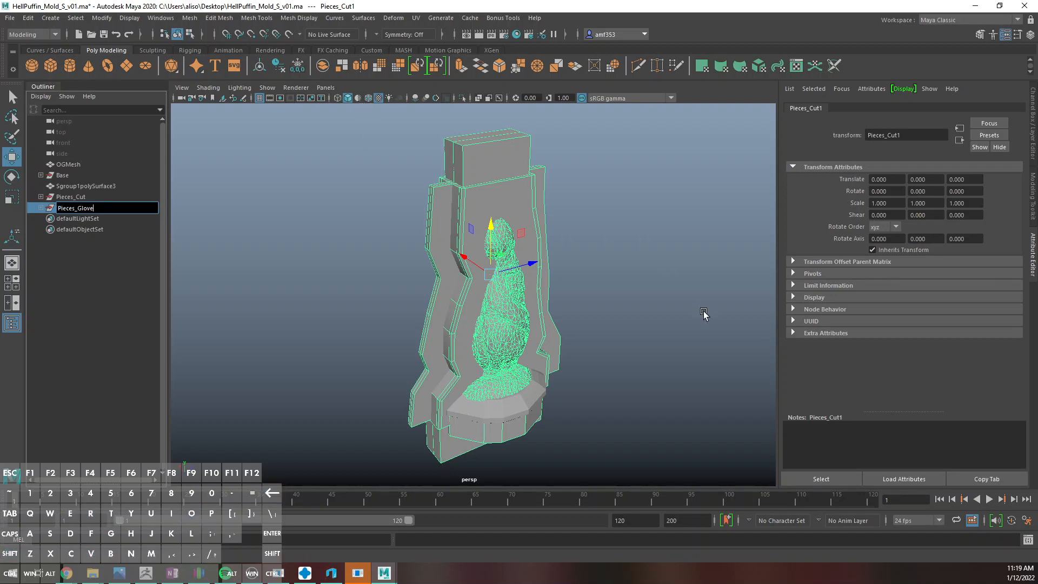
Isolate the Pieces_Glove group in the viewport
{"action": "left_click", "coordinate": [83, 195]}
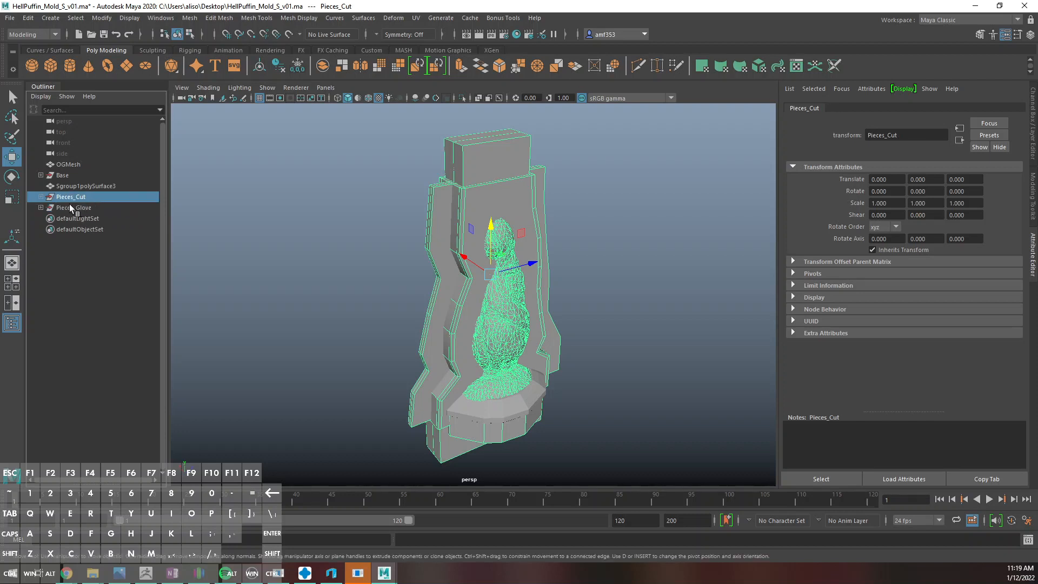
{"action": "left_click", "coordinate": [68, 207]}
{"action": "left_click", "coordinate": [495, 202]}
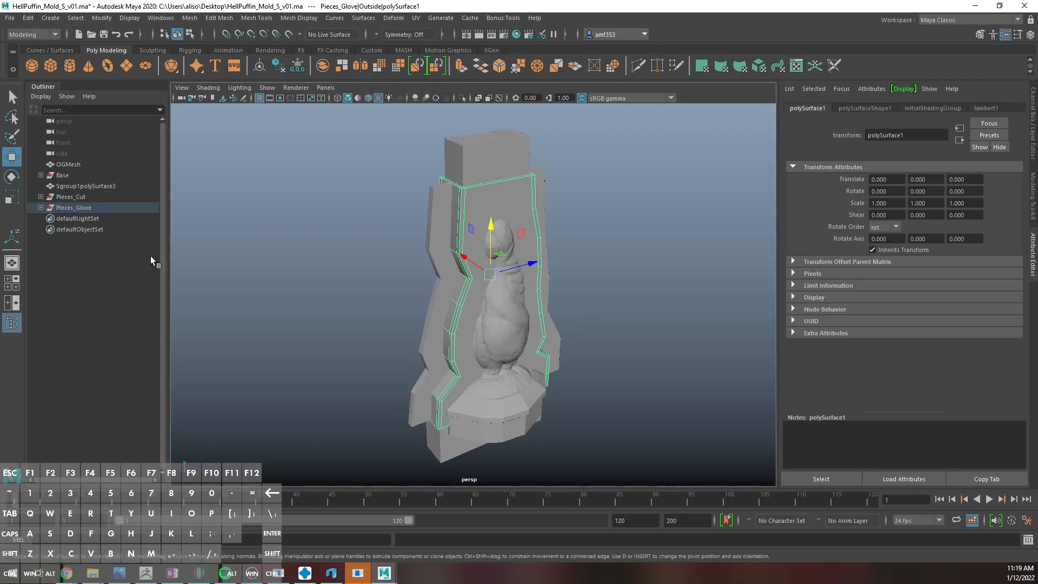
{"action": "left_click", "coordinate": [82, 208]}
{"action": "key", "text": "ctrl+1"}
Delete the two outer shell pieces of Pieces_Glove, keeping the inner slab, figure and plug
{"action": "left_click", "coordinate": [477, 209]}
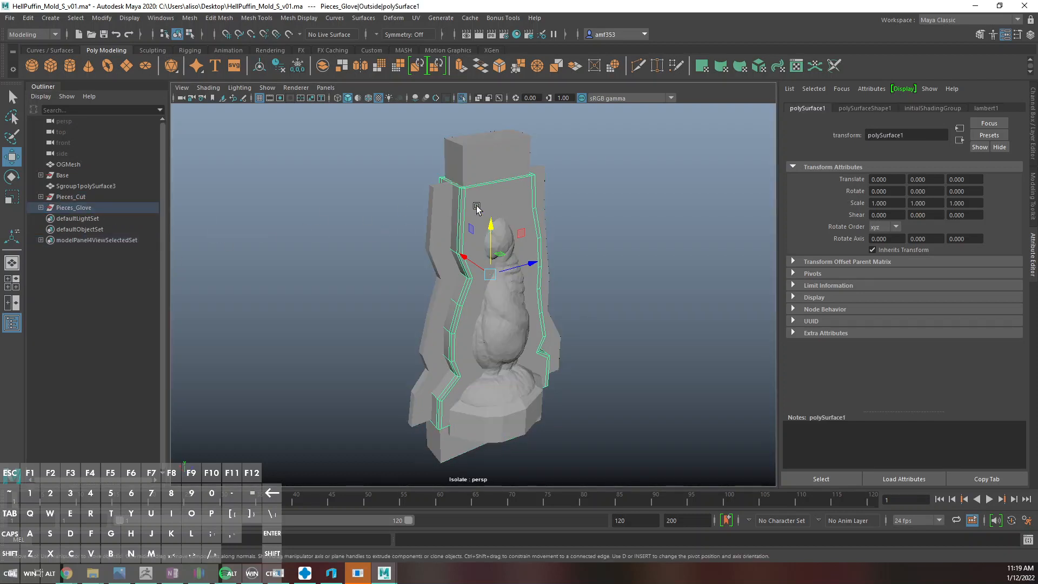
{"action": "key", "text": "Delete"}
{"action": "left_click", "coordinate": [463, 219]}
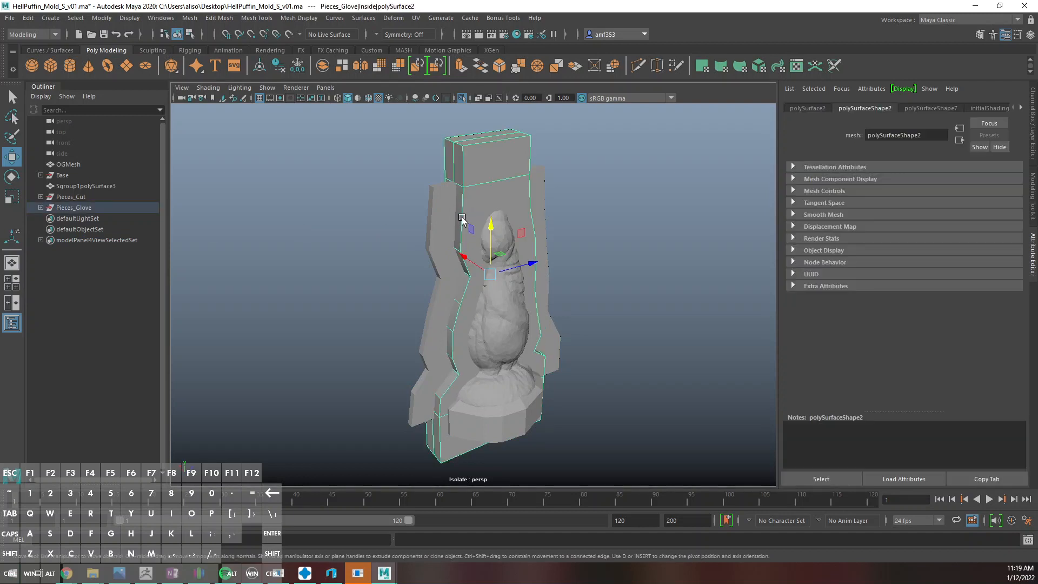
{"action": "left_click", "coordinate": [443, 213]}
{"action": "key", "text": "Delete"}
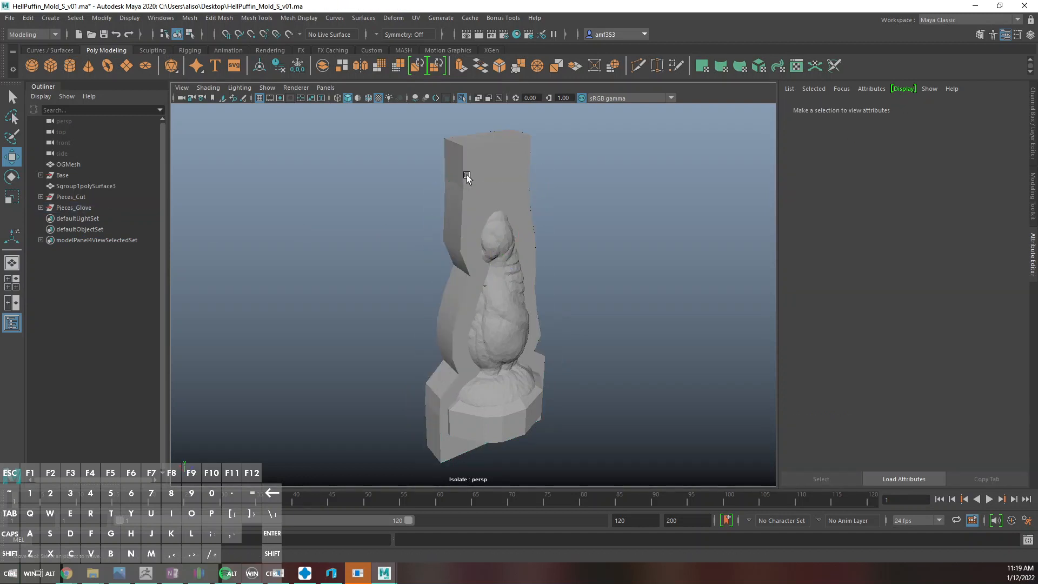
Delete the half of the inner slab nearest the view, removing its strip of edge faces and its large outer face
{"action": "left_click", "coordinate": [476, 183]}
{"action": "scroll", "coordinate": [477, 183], "scroll_direction": "up", "scroll_amount": 3}
{"action": "middle_click_drag", "start_coordinate": [484, 195], "coordinate": [436, 275], "text": "alt"}
{"action": "right_click_drag", "start_coordinate": [424, 241], "coordinate": [421, 262]}
{"action": "left_click_drag", "start_coordinate": [405, 270], "coordinate": [444, 274], "text": "alt"}
{"action": "left_click", "coordinate": [458, 275]}
{"action": "left_click", "coordinate": [478, 232], "text": "shift"}
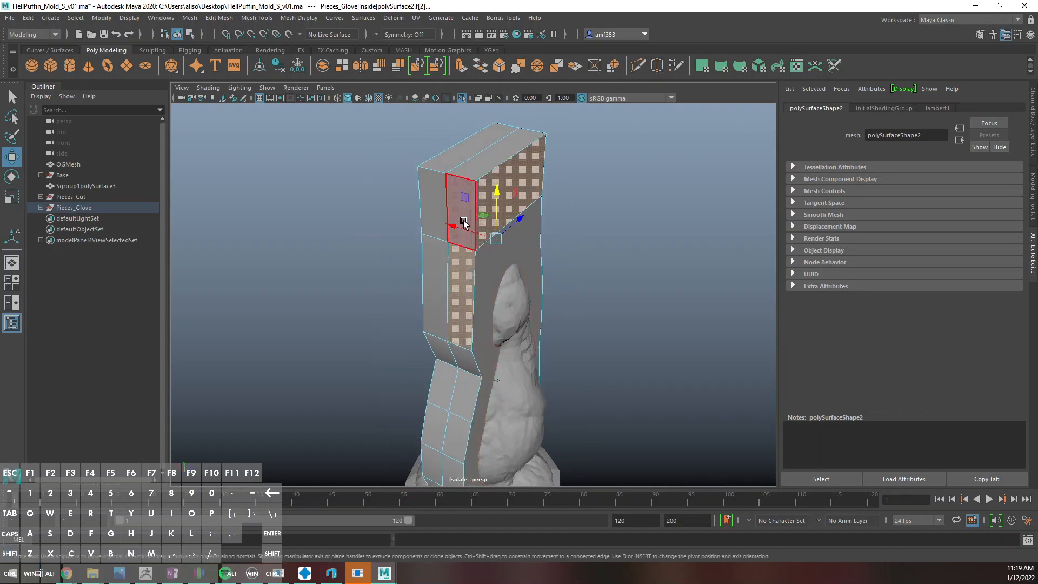
{"action": "left_click", "coordinate": [463, 223]}
{"action": "double_click", "coordinate": [463, 265], "text": "shift"}
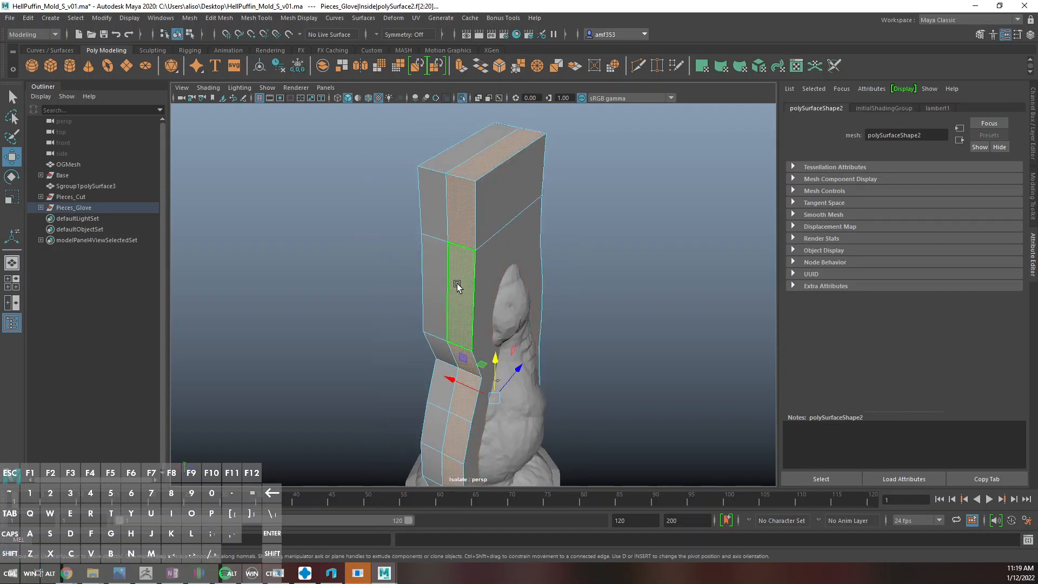
{"action": "key", "text": "Delete"}
{"action": "double_click", "coordinate": [487, 229]}
{"action": "key", "text": "Delete"}
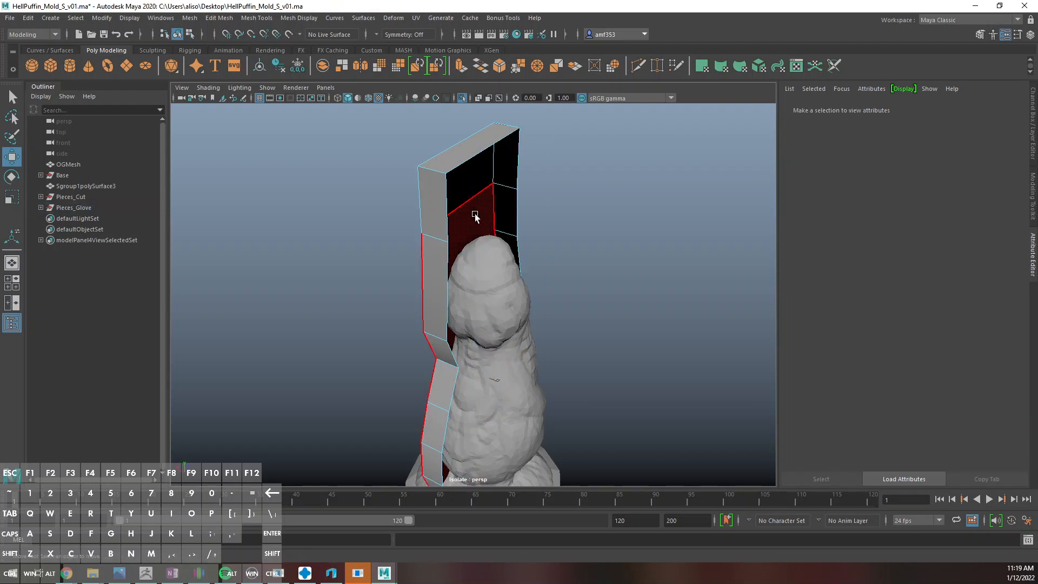
Close the slab's open border along its middle with Fill Hole
{"action": "right_click_drag", "start_coordinate": [475, 216], "coordinate": [513, 193]}
{"action": "left_click", "coordinate": [192, 19]}
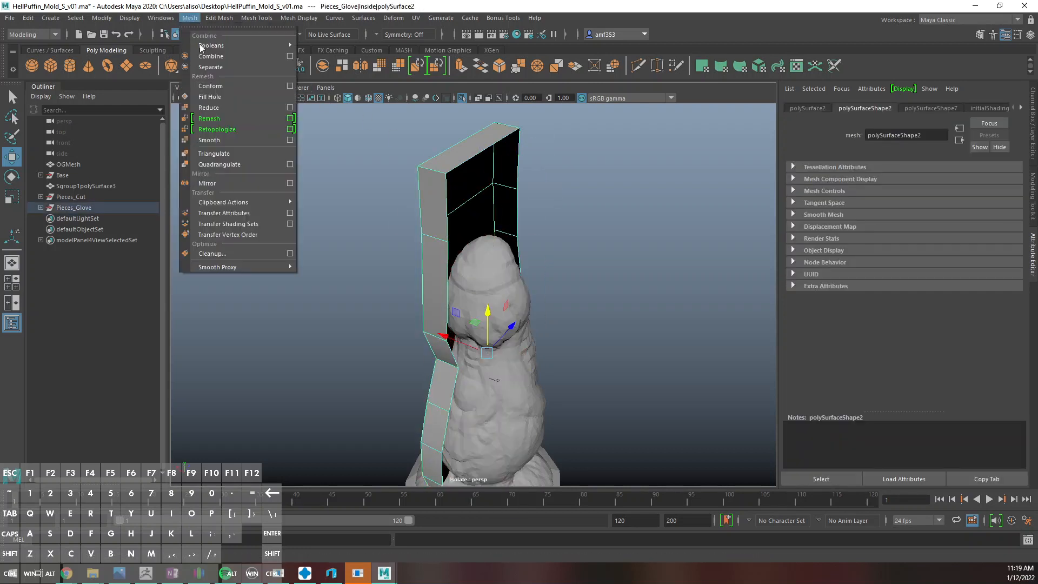
{"action": "left_click", "coordinate": [219, 93]}
Delete the slab's remaining edge faces and back face so only the flat middle sheet is left, and return to object mode
{"action": "right_click_drag", "start_coordinate": [496, 178], "coordinate": [495, 217]}
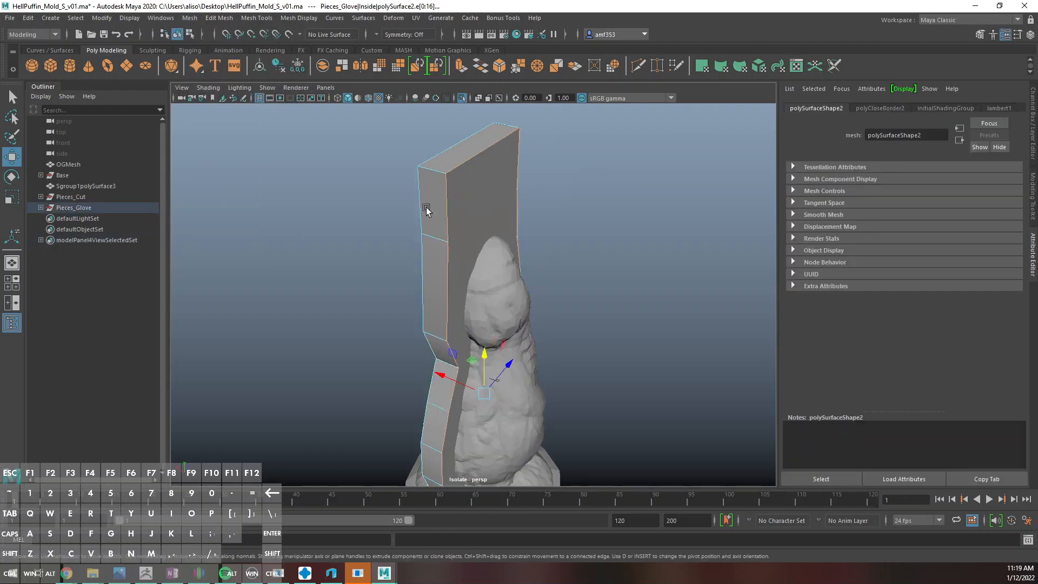
{"action": "left_click", "coordinate": [424, 209]}
{"action": "double_click", "coordinate": [433, 260], "text": "shift"}
{"action": "key", "text": "Delete"}
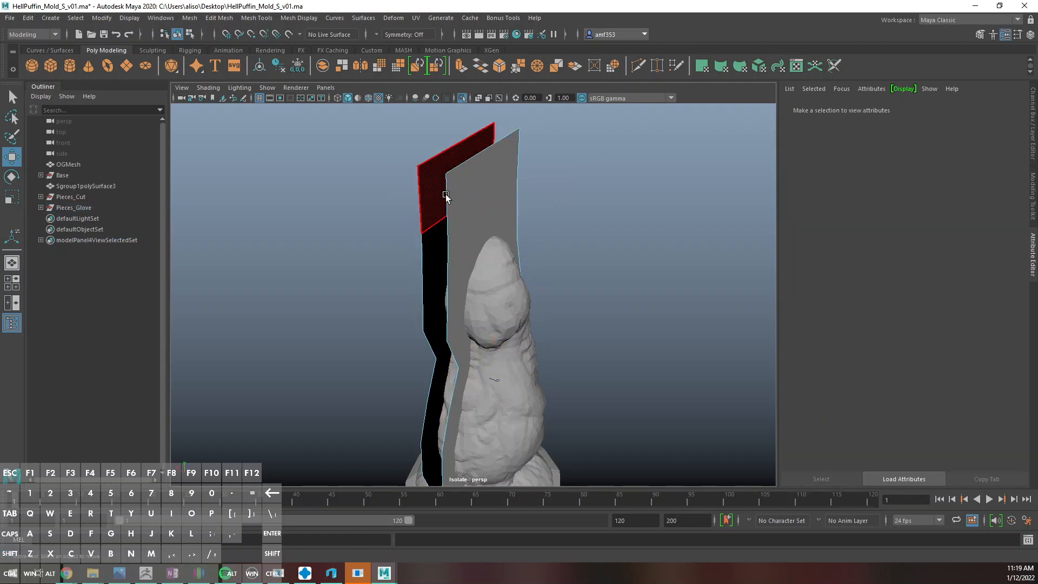
{"action": "double_click", "coordinate": [430, 197]}
{"action": "key", "text": "Delete"}
{"action": "right_click_drag", "start_coordinate": [467, 200], "coordinate": [486, 190]}
Extrude the flat middle sheet with a Local Translate Z of 2.4
{"action": "mouse_move", "coordinate": [568, 271]}
{"action": "left_mouse_down", "text": "alt"}
{"action": "mouse_move", "coordinate": [588, 299]}
{"action": "mouse_move", "coordinate": [579, 359]}
{"action": "mouse_move", "coordinate": [565, 330]}
{"action": "mouse_move", "coordinate": [531, 331]}
{"action": "mouse_move", "coordinate": [611, 348]}
{"action": "left_mouse_up", "text": "alt"}
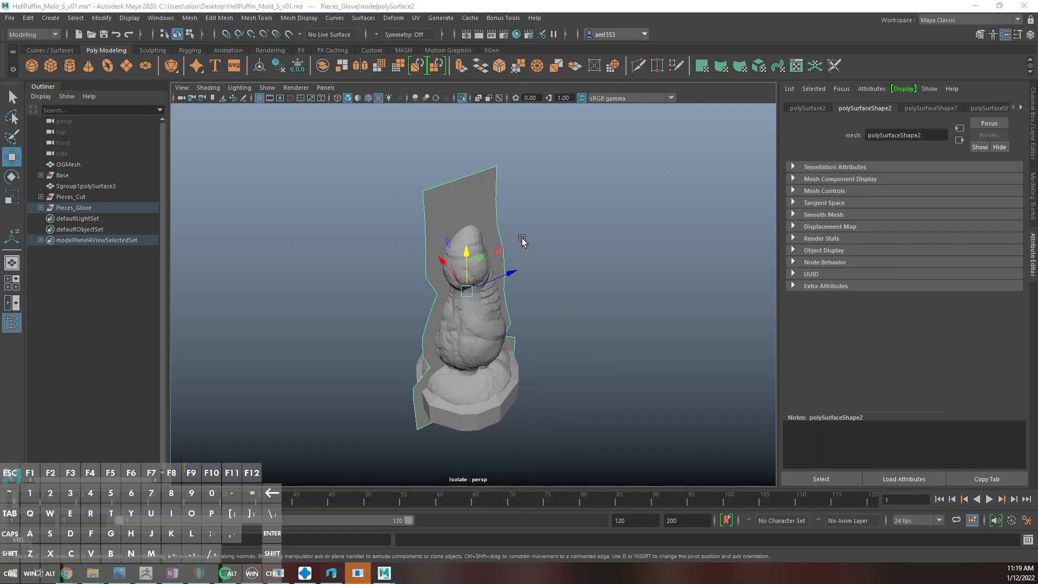
{"action": "key", "text": "ctrl+e"}
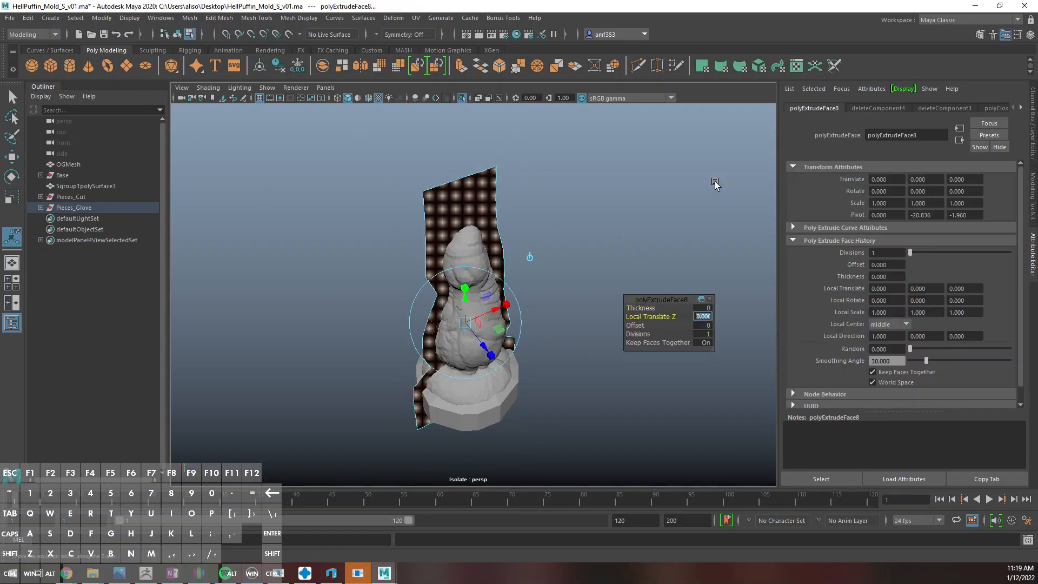
{"action": "type", "text": "2.4"}
{"action": "key", "text": "Return"}
{"action": "left_click_drag", "start_coordinate": [674, 210], "coordinate": [591, 261], "text": "alt"}
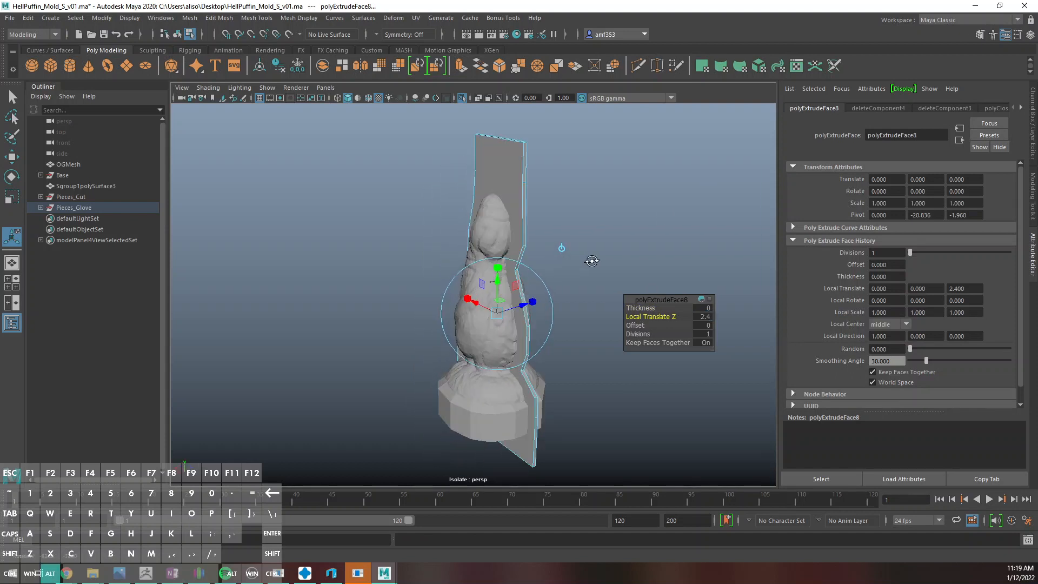
Extrude the sheet's opposite large face with a Local Translate Z of 2.4 and return to object mode
{"action": "left_click", "coordinate": [512, 195]}
{"action": "key", "text": "ctrl+e"}
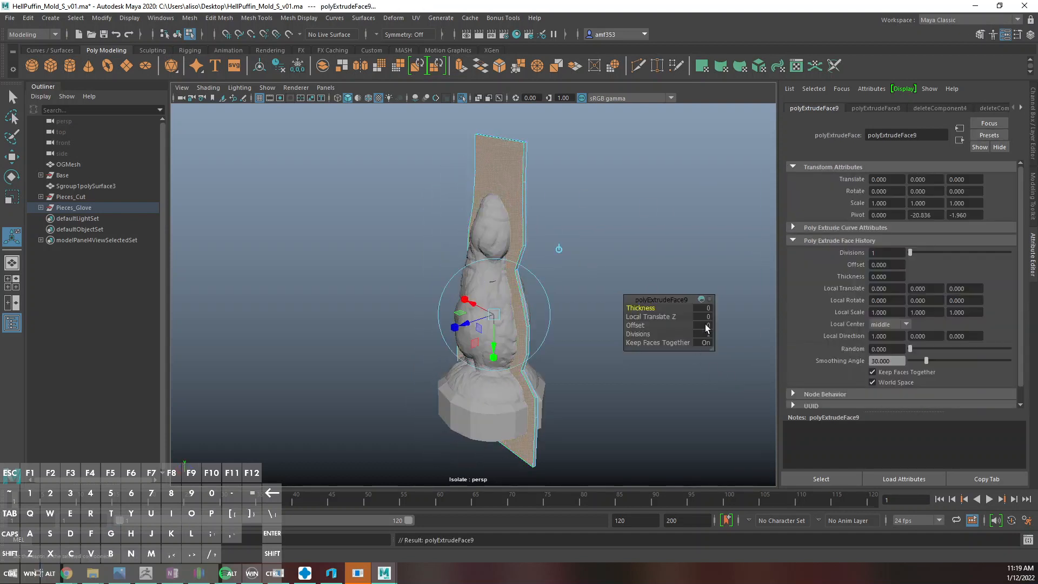
{"action": "left_click", "coordinate": [708, 316]}
{"action": "type", "text": "2.4"}
{"action": "key", "text": "Return"}
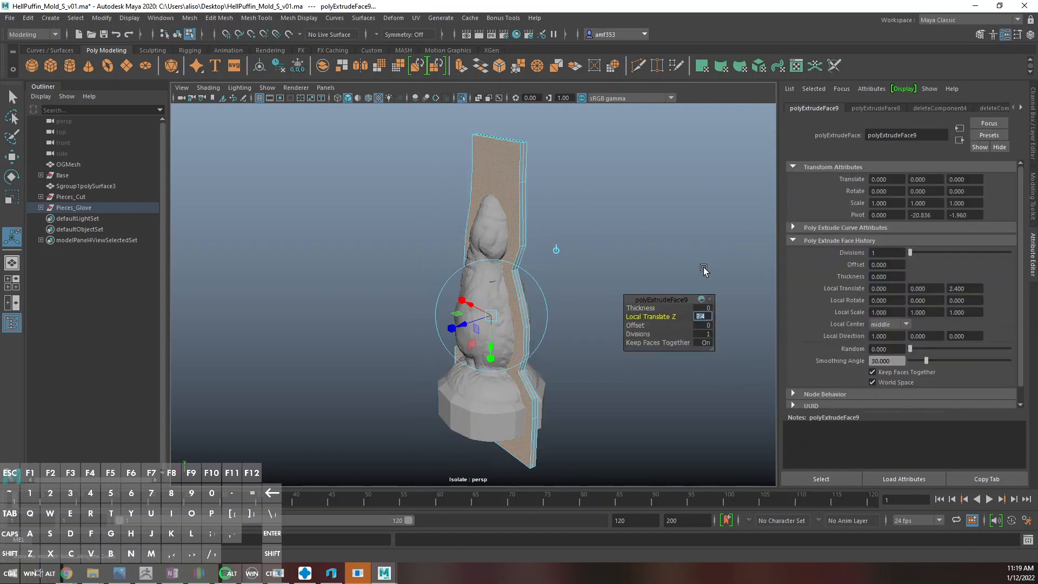
{"action": "right_click_drag", "start_coordinate": [498, 120], "coordinate": [517, 100]}
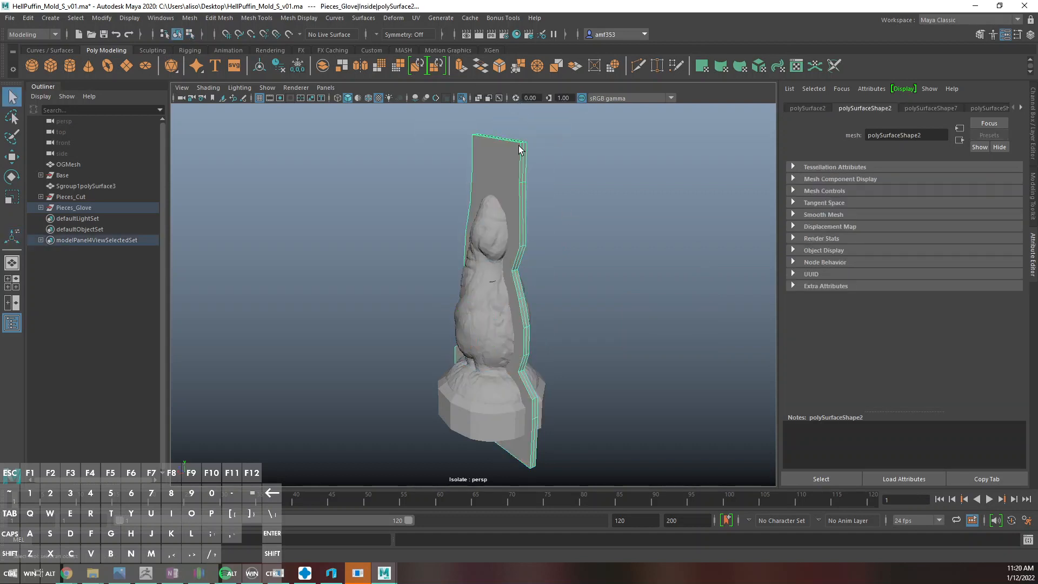
Draw a tall polygon cylinder on the grid beside the figure
{"action": "mouse_move", "coordinate": [523, 173]}
{"action": "left_mouse_down", "text": "alt"}
{"action": "mouse_move", "coordinate": [559, 252]}
{"action": "mouse_move", "coordinate": [449, 242]}
{"action": "left_mouse_up", "text": "alt"}
{"action": "mouse_move", "coordinate": [600, 247]}
{"action": "left_mouse_down", "text": "alt"}
{"action": "mouse_move", "coordinate": [577, 271]}
{"action": "mouse_move", "coordinate": [616, 257]}
{"action": "mouse_move", "coordinate": [595, 306]}
{"action": "mouse_move", "coordinate": [531, 301]}
{"action": "left_mouse_up", "text": "alt"}
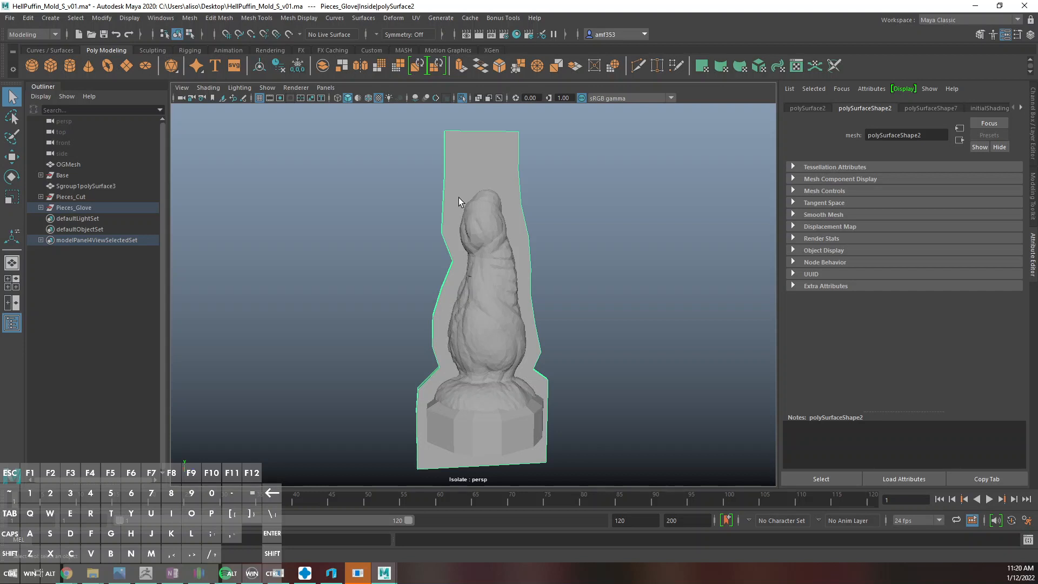
{"action": "left_click_drag", "start_coordinate": [469, 202], "coordinate": [471, 225], "text": "alt"}
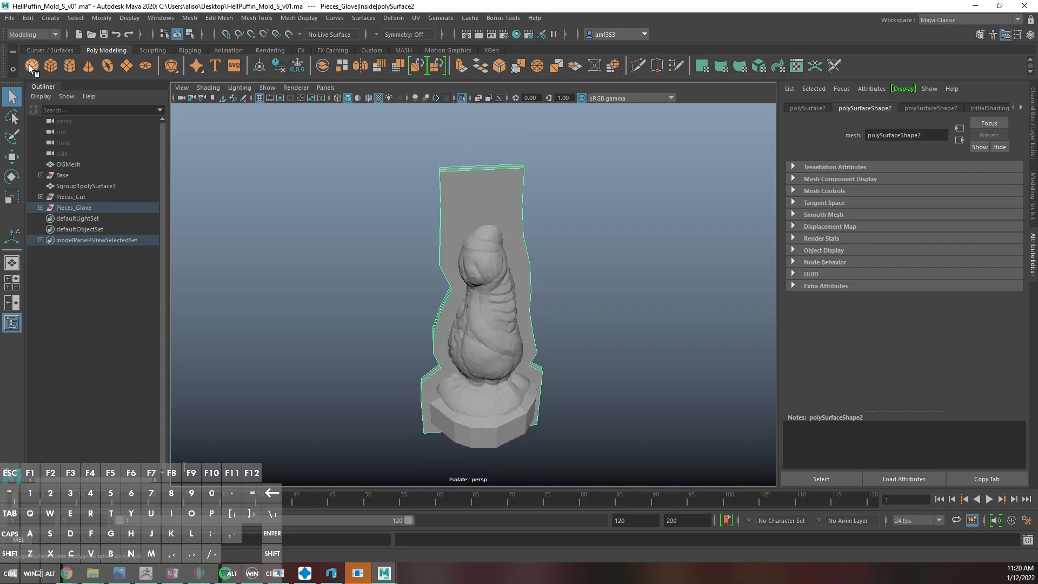
{"action": "left_click", "coordinate": [63, 63]}
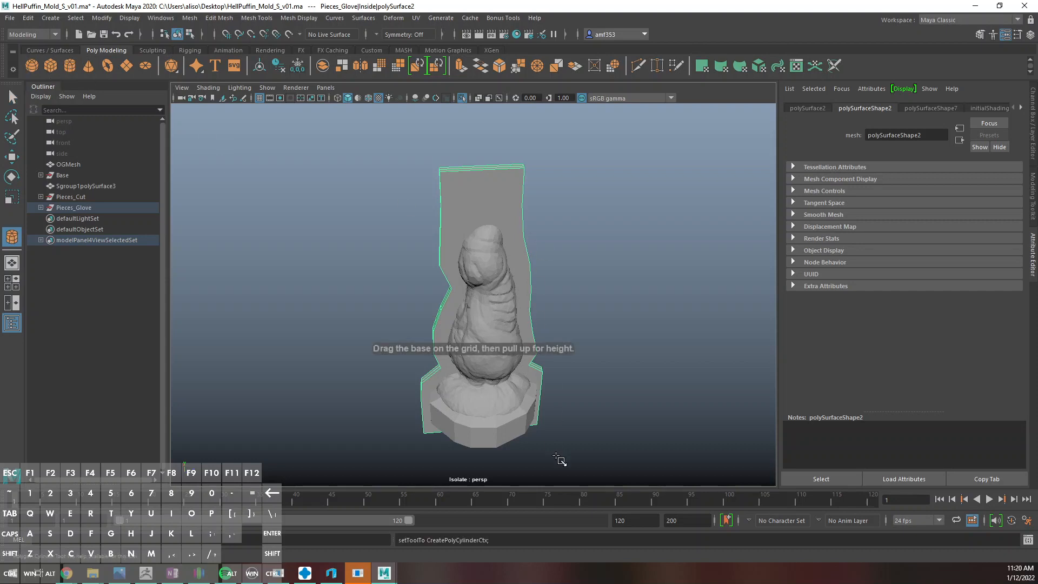
{"action": "left_click_drag", "start_coordinate": [557, 456], "coordinate": [600, 379]}
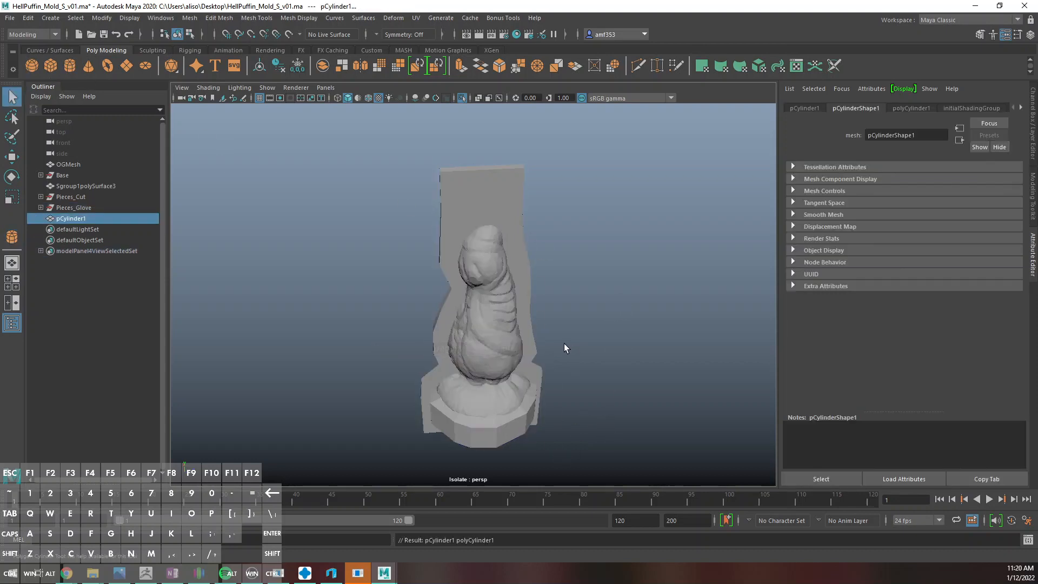
Turn off isolate select and hide the Pieces_Cut group
{"action": "key", "text": "ctrl+1"}
{"action": "key", "text": "ctrl+h"}
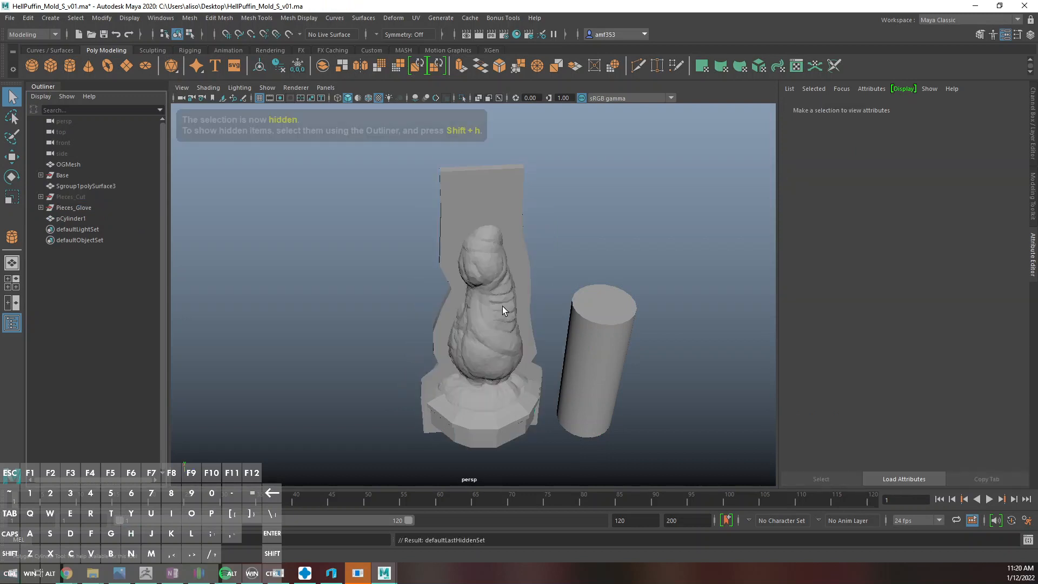
Center the cylinder at the origin by setting its Translate X, Y and Z to 0
{"action": "left_click", "coordinate": [621, 350]}
{"action": "key", "text": "ctrl+a"}
{"action": "left_click_drag", "start_coordinate": [1011, 136], "coordinate": [1001, 126]}
{"action": "type", "text": "0"}
{"action": "key", "text": "Return"}
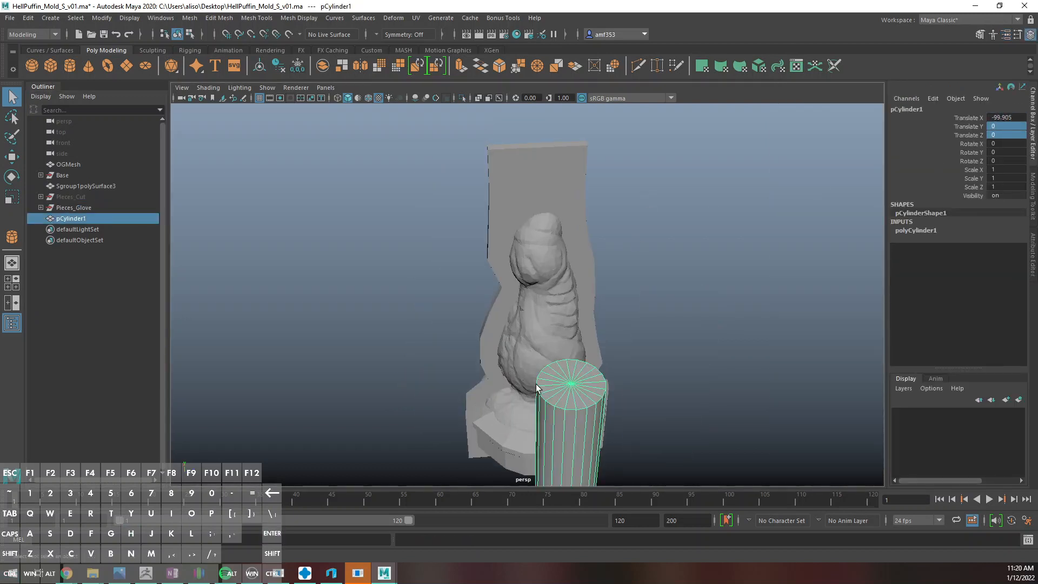
{"action": "mouse_move", "coordinate": [536, 384]}
{"action": "left_mouse_down", "text": "alt"}
{"action": "mouse_move", "coordinate": [631, 305]}
{"action": "mouse_move", "coordinate": [695, 364]}
{"action": "mouse_move", "coordinate": [764, 306]}
{"action": "left_mouse_up", "text": "alt"}
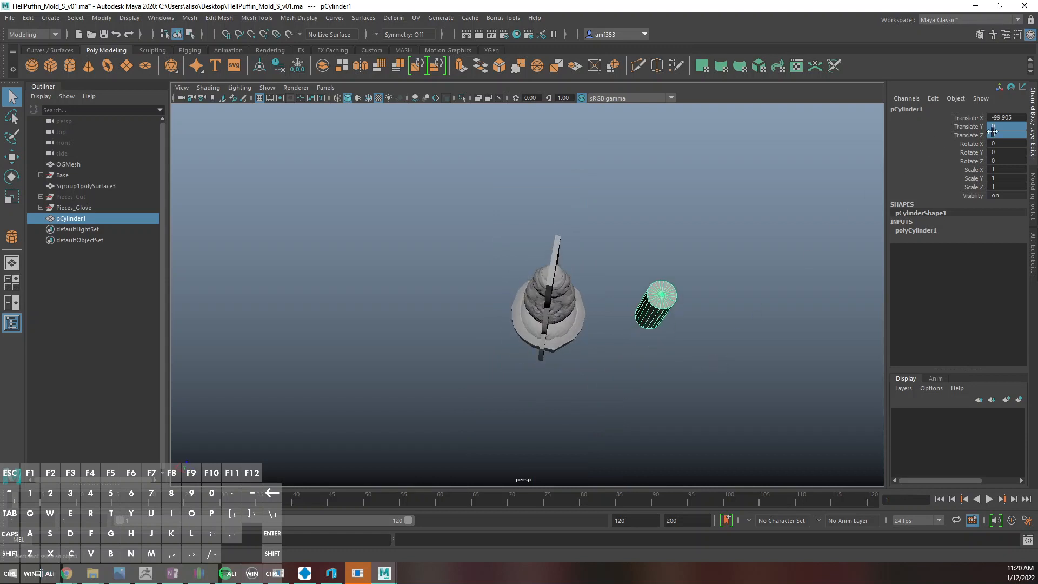
{"action": "double_click", "coordinate": [1024, 118]}
{"action": "type", "text": "0"}
{"action": "key", "text": "Return"}
Move the cylinder up over the figure's tip to a Translate Y of about 40.5
{"action": "mouse_move", "coordinate": [699, 242]}
{"action": "left_mouse_down", "text": "alt"}
{"action": "mouse_move", "coordinate": [612, 294]}
{"action": "mouse_move", "coordinate": [621, 294]}
{"action": "left_mouse_up", "text": "alt"}
{"action": "key", "text": "w"}
{"action": "left_click_drag", "start_coordinate": [548, 270], "coordinate": [543, 210]}
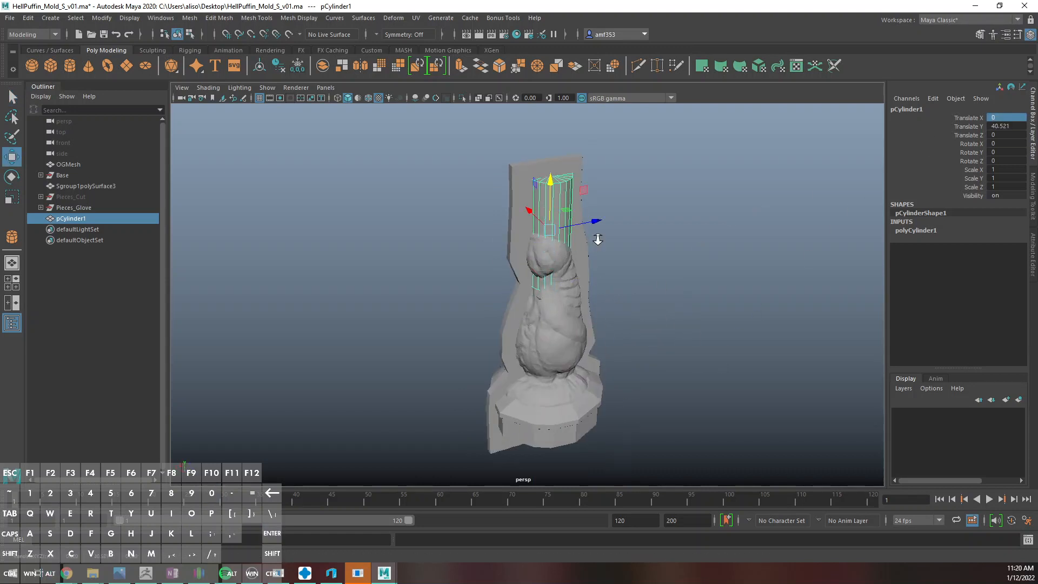
Fit the cylinder around the figure's tip, scaled about 1.073 in X and Z and 0.685 in Y, at Y 51.21 and Z -2.577
{"action": "right_click_drag", "start_coordinate": [598, 239], "coordinate": [528, 343], "text": "alt"}
{"action": "key", "text": "r"}
{"action": "left_click_drag", "start_coordinate": [468, 209], "coordinate": [610, 253]}
{"action": "key", "text": "w"}
{"action": "key", "text": "r"}
{"action": "left_click_drag", "start_coordinate": [682, 274], "coordinate": [570, 277], "text": "alt"}
Switch the viewport to wireframe display and duplicate the cylinder
{"action": "key", "text": "5"}
{"action": "key", "text": "4"}
{"action": "key", "text": "ctrl+d"}
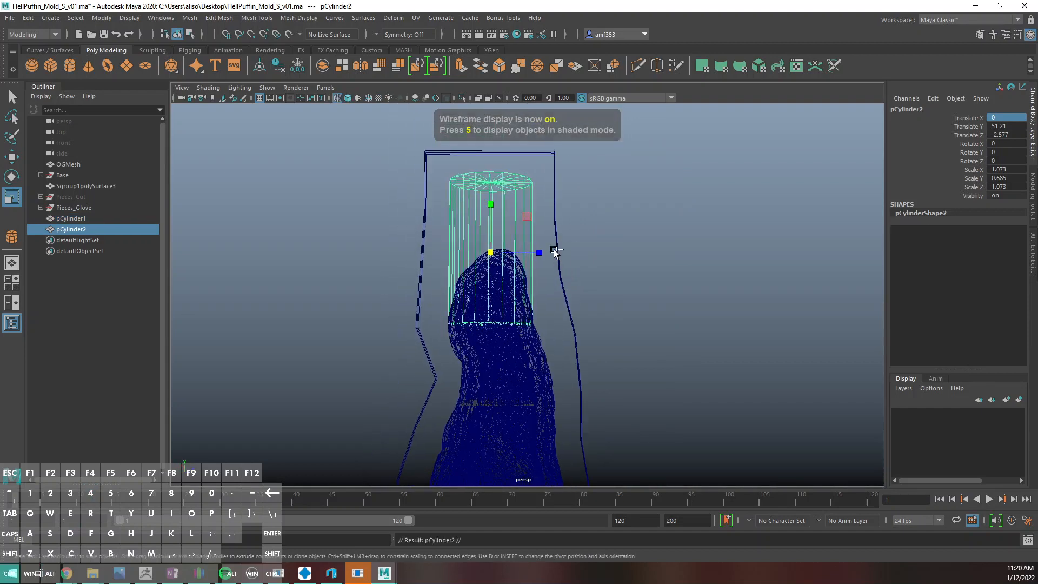
Thicken the duplicated cylinder in isolation by extruding all its faces with a Local Translate Z of 2.4
{"action": "key", "text": "ctrl+1"}
{"action": "right_click_drag", "start_coordinate": [526, 223], "coordinate": [529, 250]}
{"action": "left_click_drag", "start_coordinate": [364, 248], "coordinate": [599, 222]}
{"action": "key", "text": "ctrl+e"}
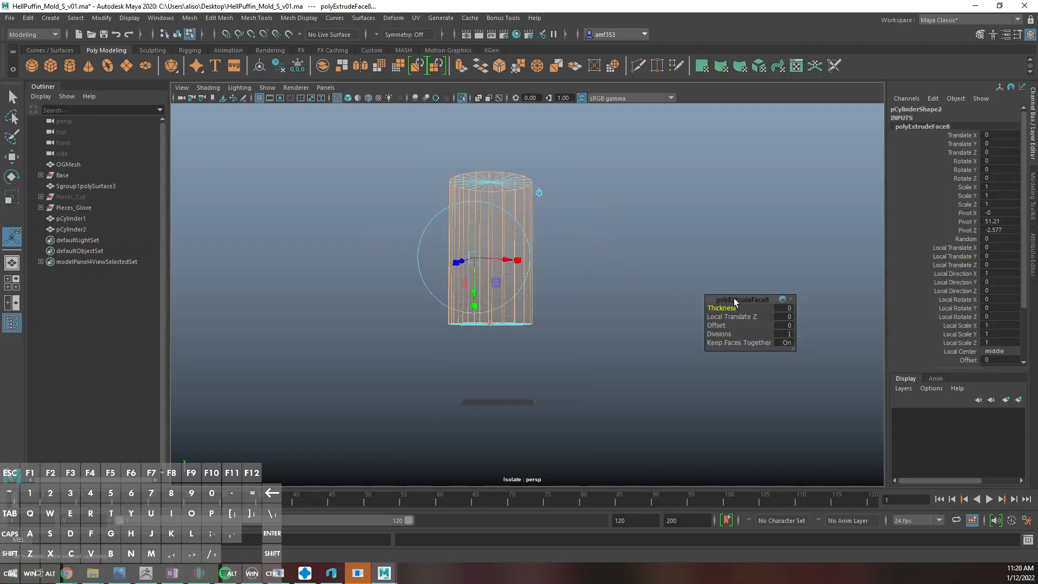
{"action": "type", "text": "2.4"}
{"action": "key", "text": "Return"}
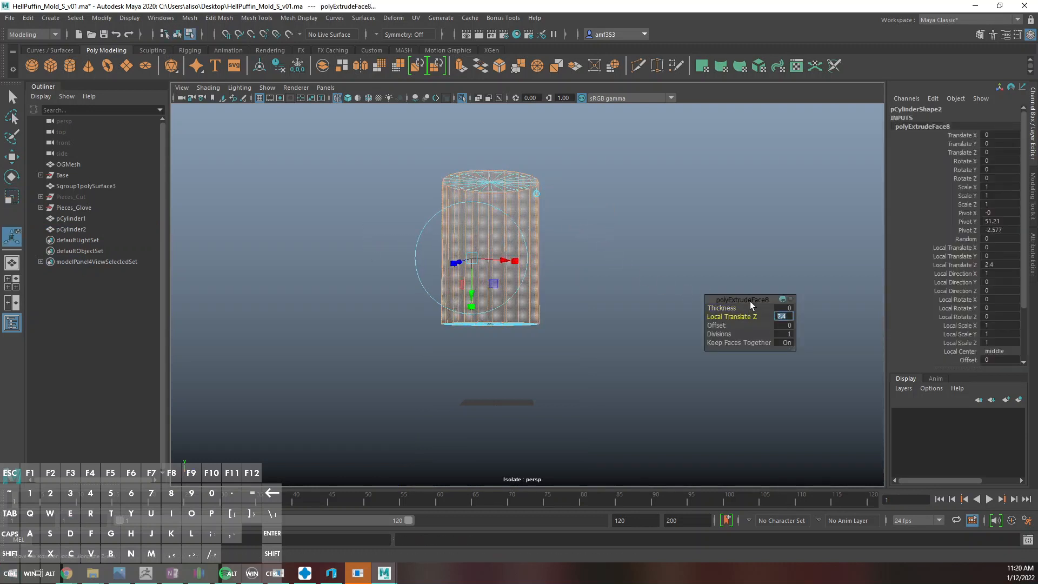
Lower the thickened cylinder's top vertices so its top sits below the inner cylinder's top, still above the figure's tip
{"action": "right_click_drag", "start_coordinate": [486, 175], "coordinate": [394, 170]}
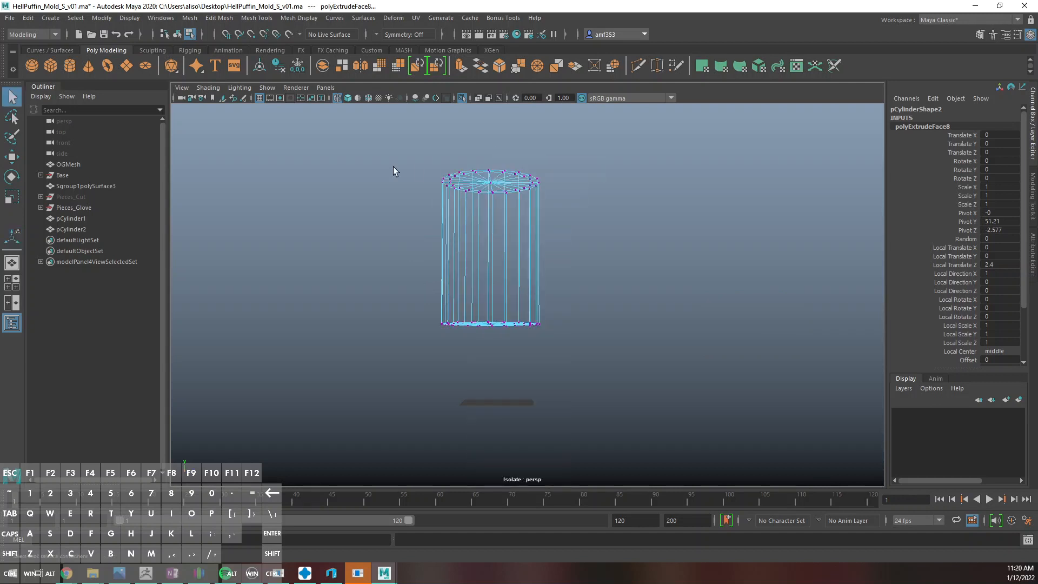
{"action": "left_click_drag", "start_coordinate": [383, 166], "coordinate": [611, 248]}
{"action": "key", "text": "ctrl+1"}
{"action": "key", "text": "w"}
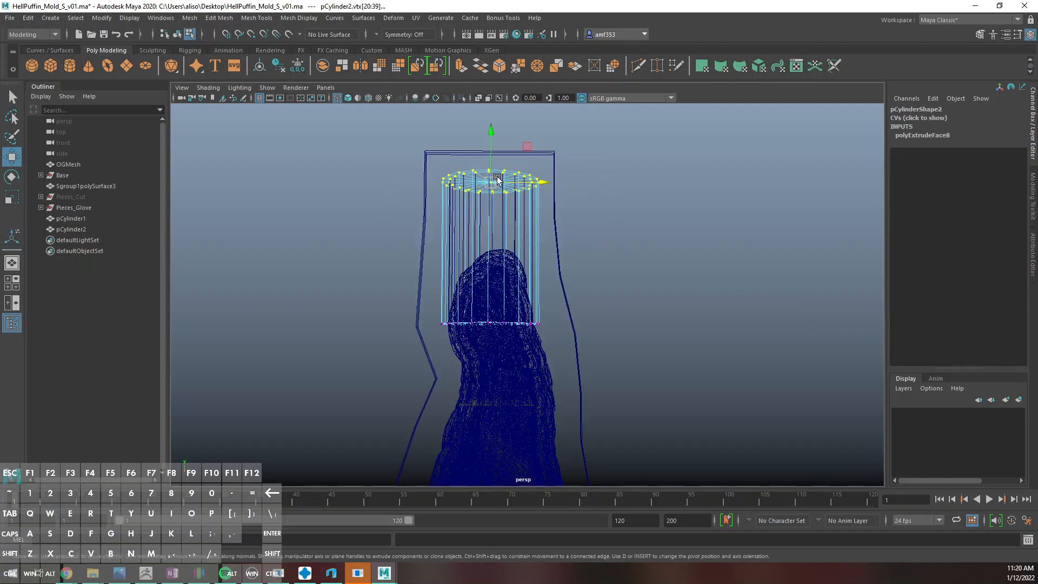
{"action": "left_click_drag", "start_coordinate": [490, 166], "coordinate": [481, 195]}
{"action": "left_click", "coordinate": [570, 192]}
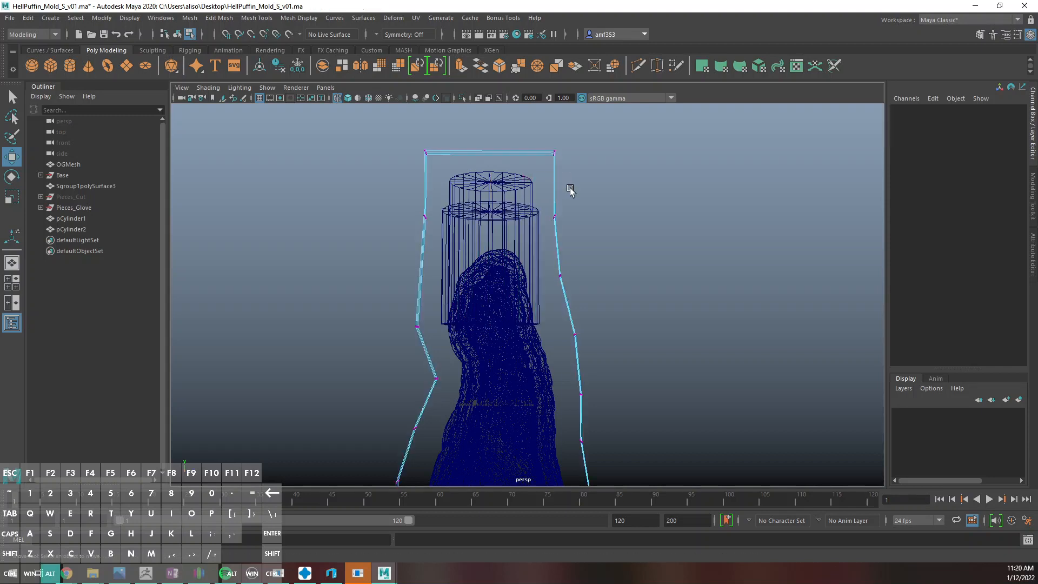
Return to object selection and parent the larger cylinder pCylinder2 under the Outside group of Pieces_Glove
{"action": "middle_click_drag", "start_coordinate": [570, 192], "coordinate": [593, 217], "text": "alt"}
{"action": "left_click", "coordinate": [572, 233]}
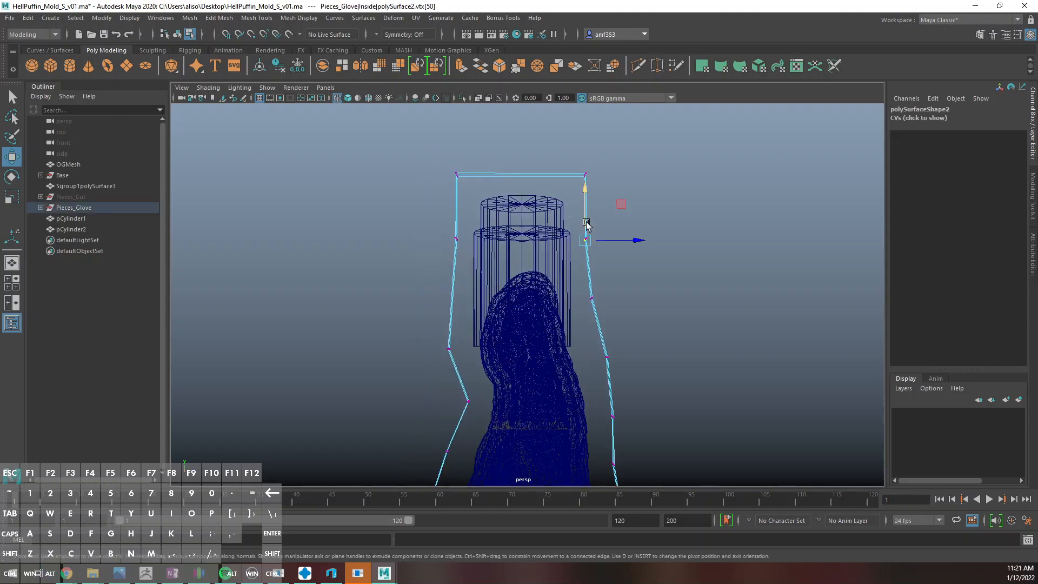
{"action": "left_click", "coordinate": [479, 298]}
{"action": "left_click", "coordinate": [473, 279]}
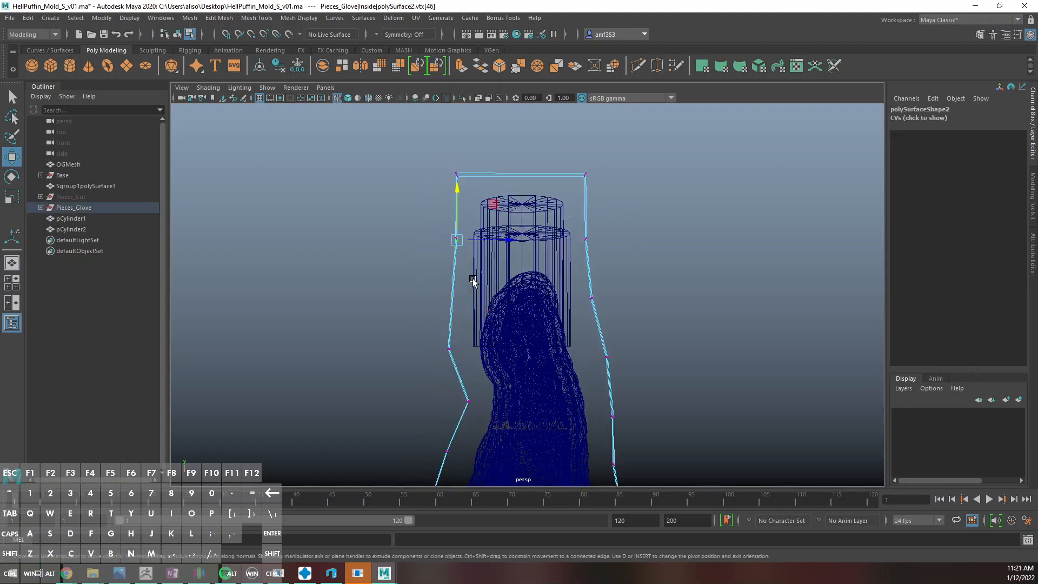
{"action": "key", "text": "q"}
{"action": "left_click", "coordinate": [476, 277]}
{"action": "right_click_drag", "start_coordinate": [477, 276], "coordinate": [514, 260]}
{"action": "left_click", "coordinate": [40, 207]}
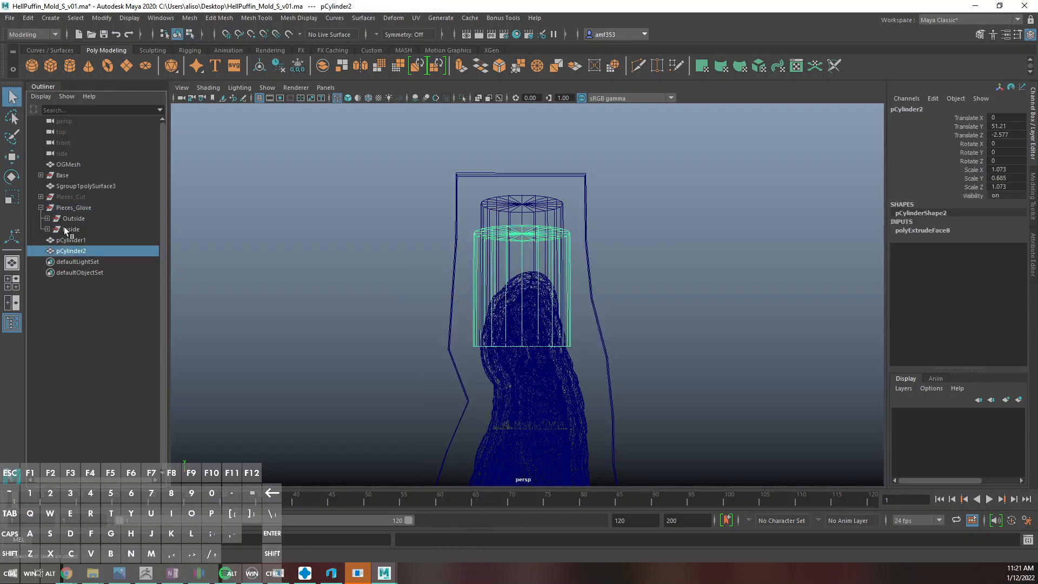
{"action": "left_click_drag", "start_coordinate": [63, 226], "coordinate": [72, 222]}
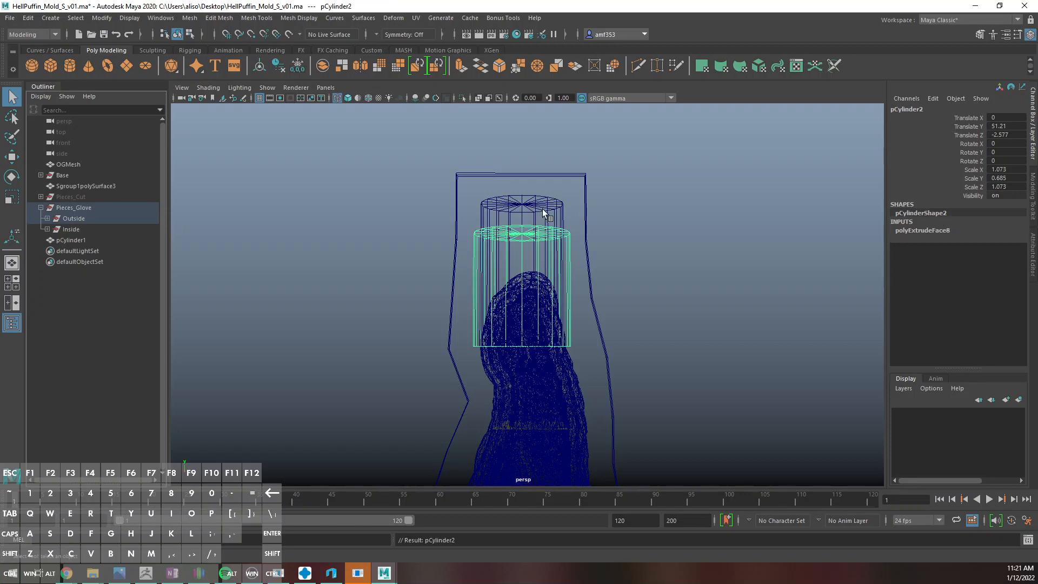
Parent the smaller cylinder pCylinder1 under the Inside group of Pieces_Glove and save the scene
{"action": "left_click", "coordinate": [533, 218]}
{"action": "left_click", "coordinate": [82, 229], "text": "ctrl"}
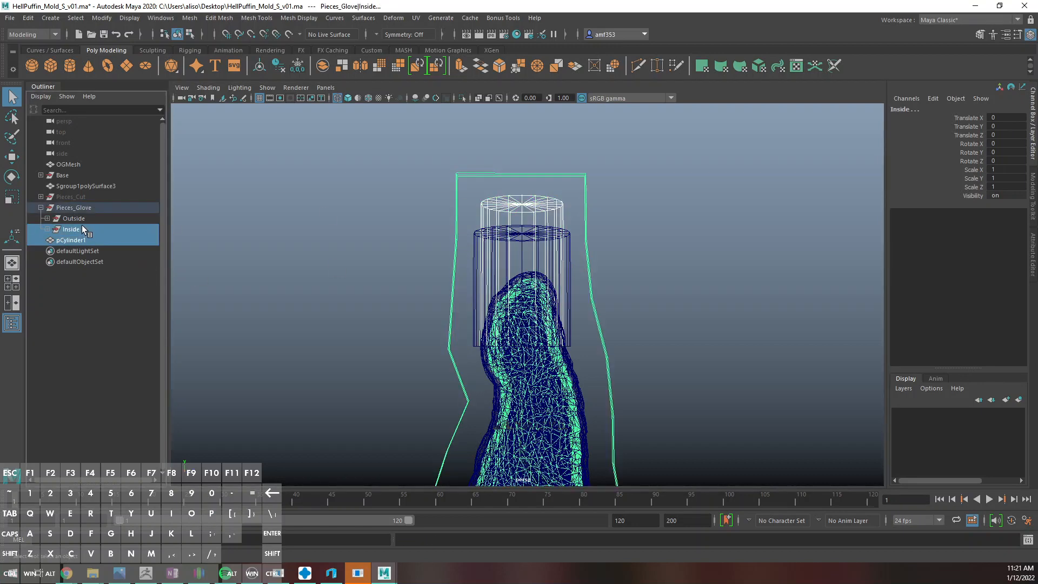
{"action": "key", "text": "p"}
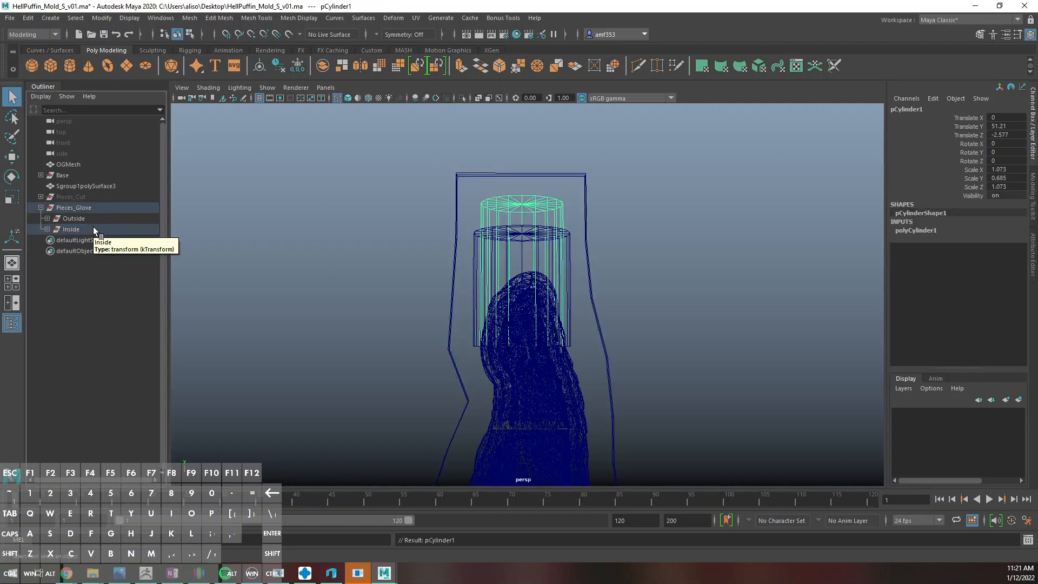
{"action": "key", "text": "ctrl+s"}
Examine the mold in shaded display, checking how the cylinders meet the figure, divider and base
{"action": "key", "text": "5"}
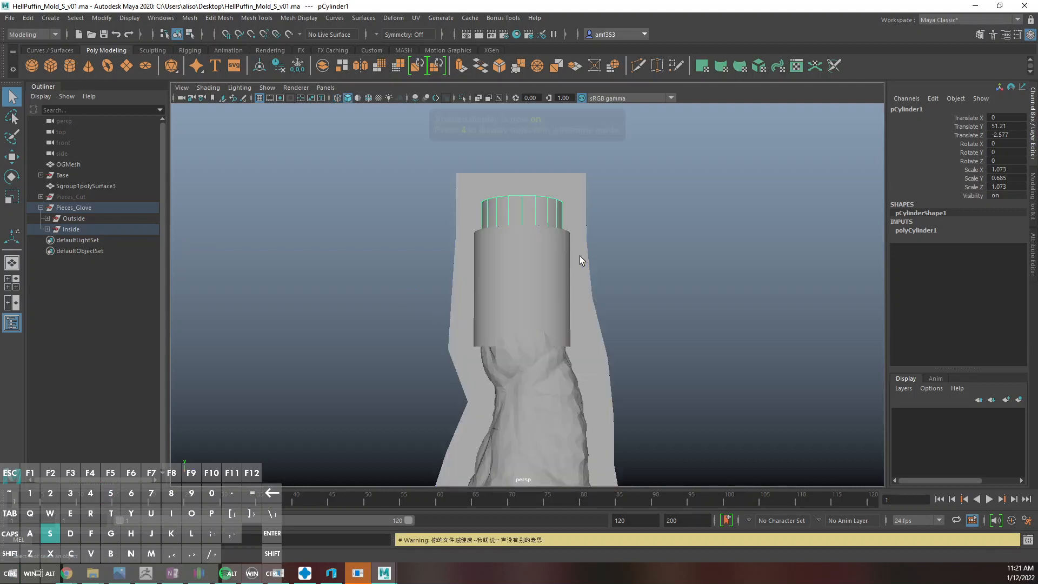
{"action": "scroll", "coordinate": [583, 261], "scroll_direction": "down", "scroll_amount": 3}
{"action": "middle_click_drag", "start_coordinate": [602, 326], "coordinate": [597, 301], "text": "alt"}
{"action": "scroll", "coordinate": [588, 323], "scroll_direction": "up", "scroll_amount": 3}
{"action": "scroll", "coordinate": [589, 323], "scroll_direction": "up", "scroll_amount": 2}
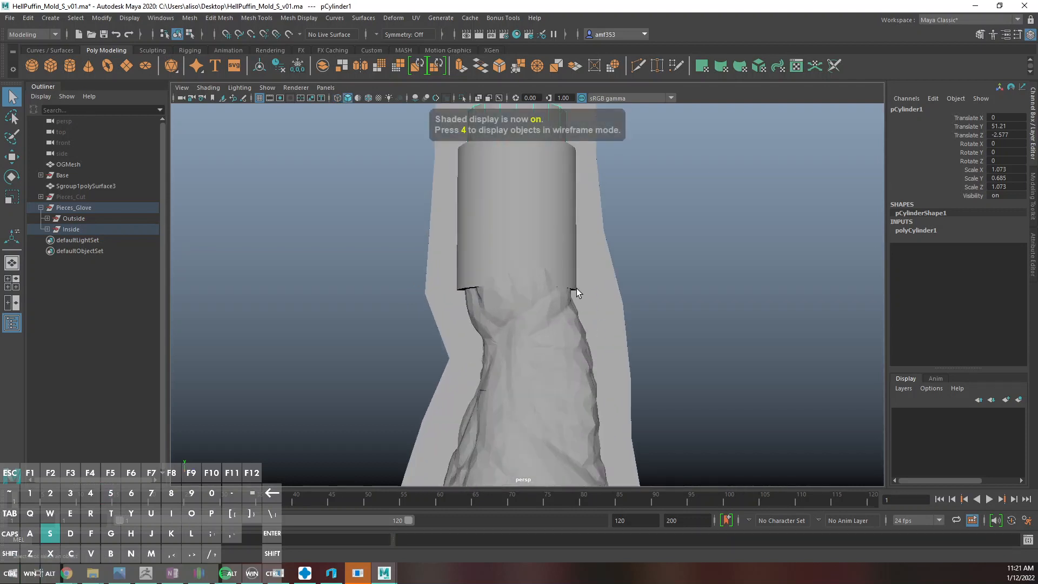
{"action": "middle_click_drag", "start_coordinate": [591, 239], "coordinate": [595, 320], "text": "alt"}
{"action": "mouse_move", "coordinate": [546, 297]}
{"action": "left_mouse_down", "text": "alt"}
{"action": "mouse_move", "coordinate": [528, 294]}
{"action": "mouse_move", "coordinate": [524, 268]}
{"action": "left_mouse_up", "text": "alt"}
{"action": "left_click_drag", "start_coordinate": [409, 294], "coordinate": [560, 393], "text": "alt"}
{"action": "middle_click_drag", "start_coordinate": [560, 393], "coordinate": [568, 329], "text": "alt"}
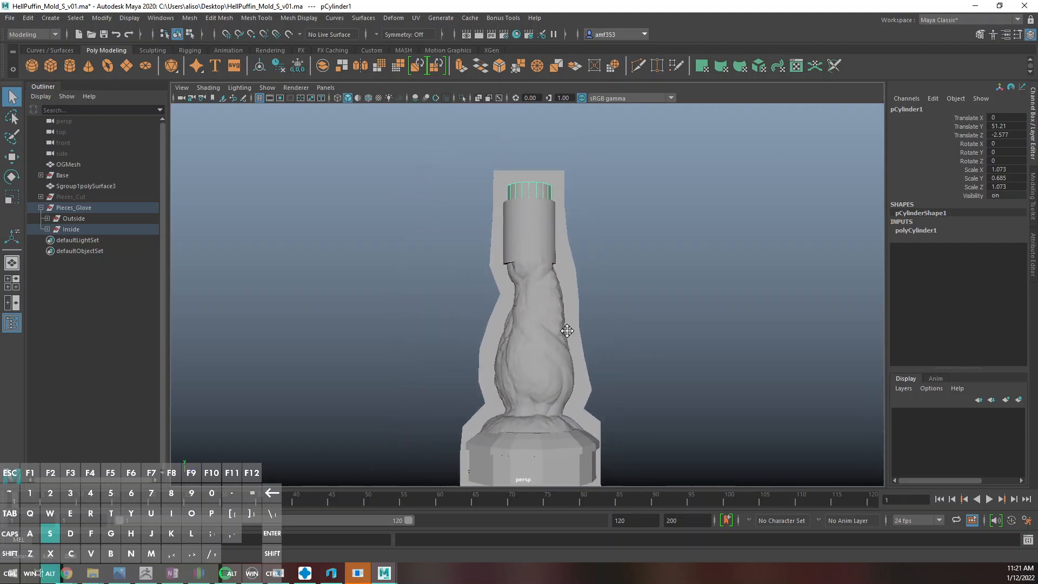
{"action": "scroll", "coordinate": [567, 330], "scroll_direction": "down", "scroll_amount": 2}
{"action": "left_click_drag", "start_coordinate": [566, 329], "coordinate": [576, 348], "text": "alt"}
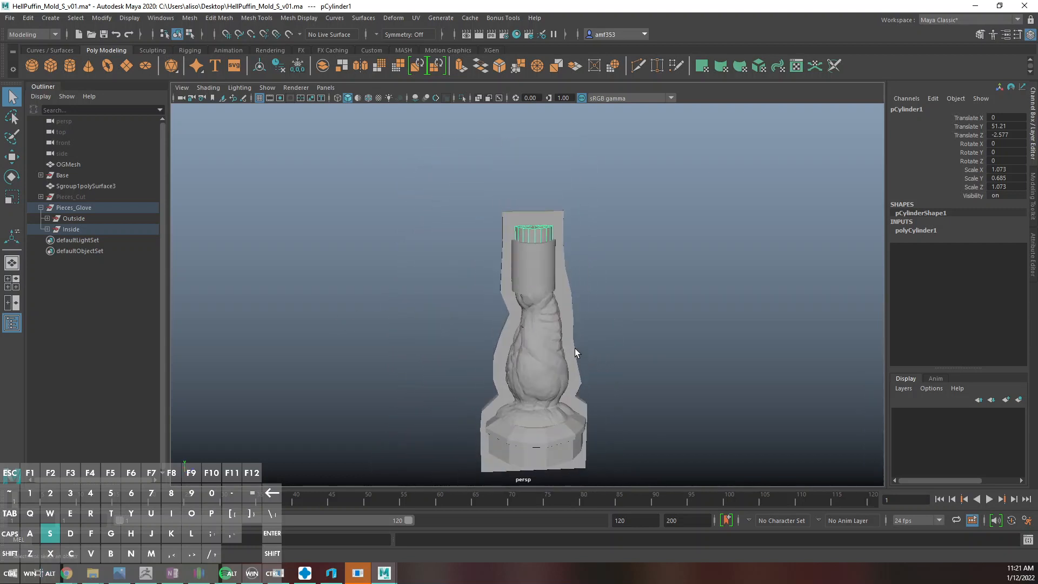
Duplicate the Pieces_Glove group, hide the original and collapse its hierarchy
{"action": "left_click", "coordinate": [74, 211]}
{"action": "key", "text": "ctrl+d"}
{"action": "left_click", "coordinate": [70, 209]}
{"action": "key", "text": "ctrl+h"}
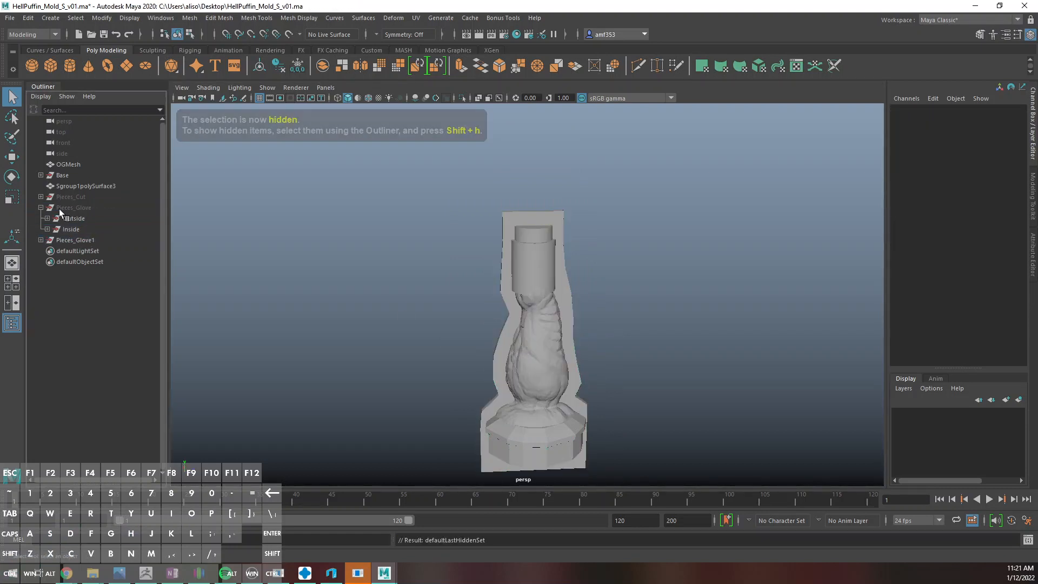
{"action": "left_click", "coordinate": [40, 207]}
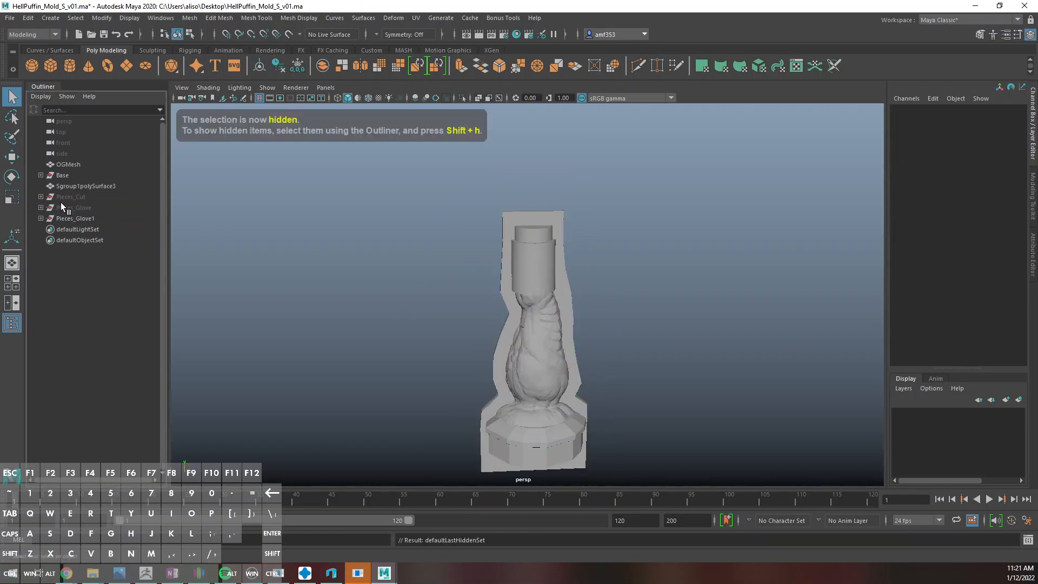
Check the Outside group of Pieces_Glove1 in isolation, then make three duplicates of the faceted base ring Sgroup1polySurface3
{"action": "left_click", "coordinate": [41, 218]}
{"action": "left_click", "coordinate": [74, 230]}
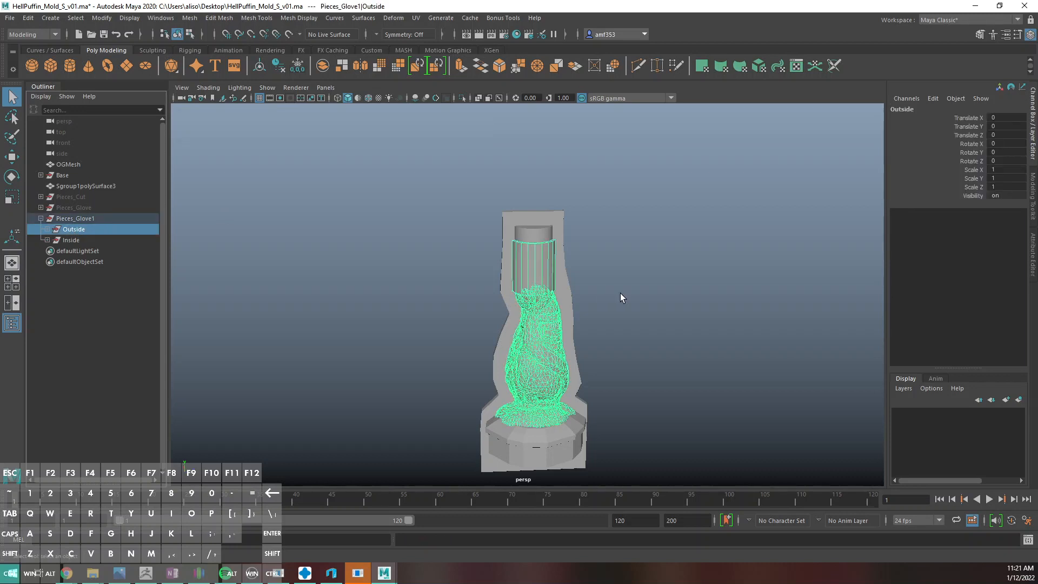
{"action": "key", "text": "ctrl+1"}
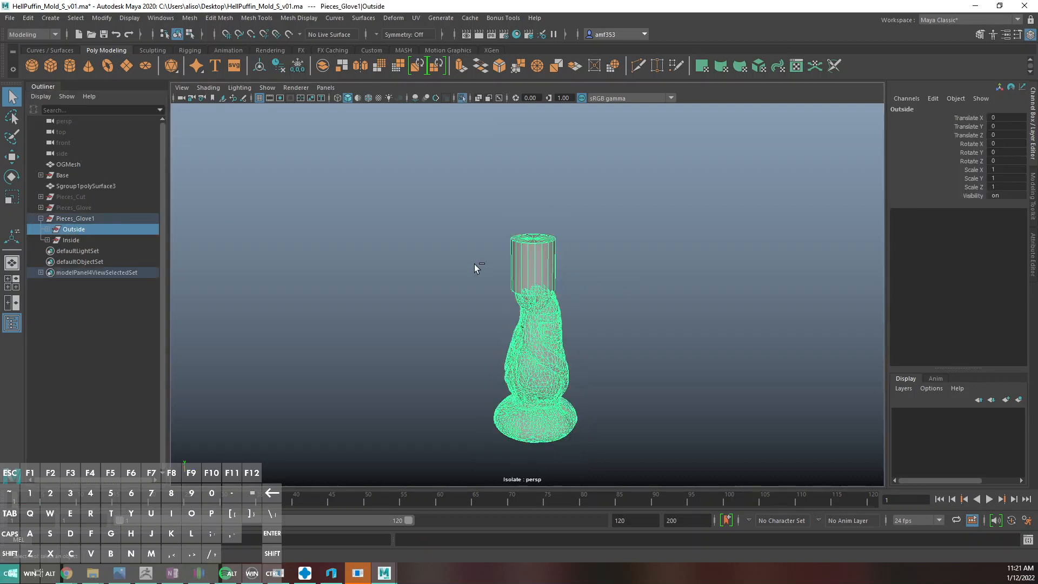
{"action": "key", "text": "ctrl+1"}
{"action": "left_click", "coordinate": [577, 446]}
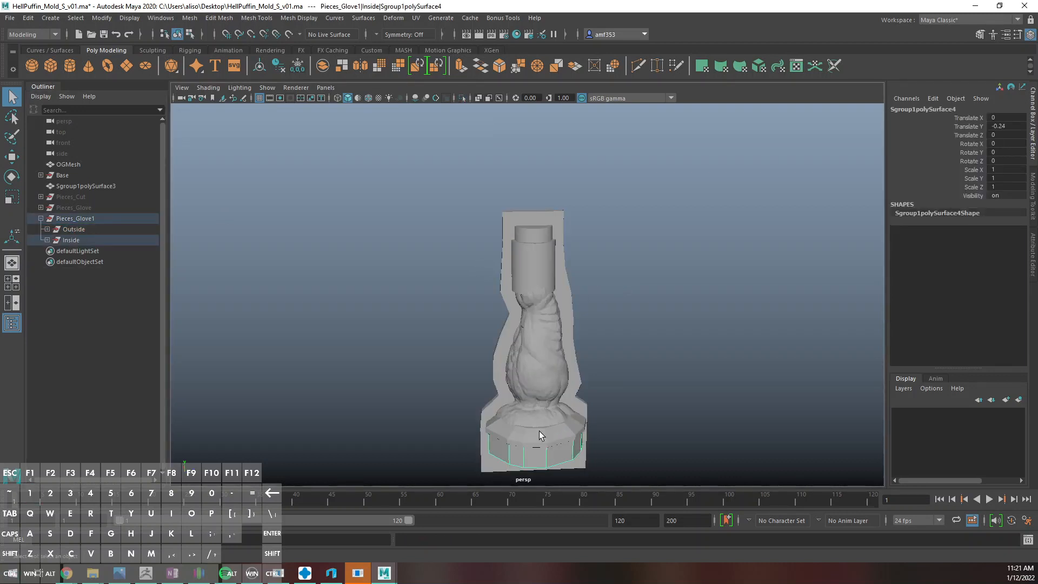
{"action": "left_click", "coordinate": [539, 430]}
{"action": "left_click", "coordinate": [543, 439]}
{"action": "left_click", "coordinate": [555, 445]}
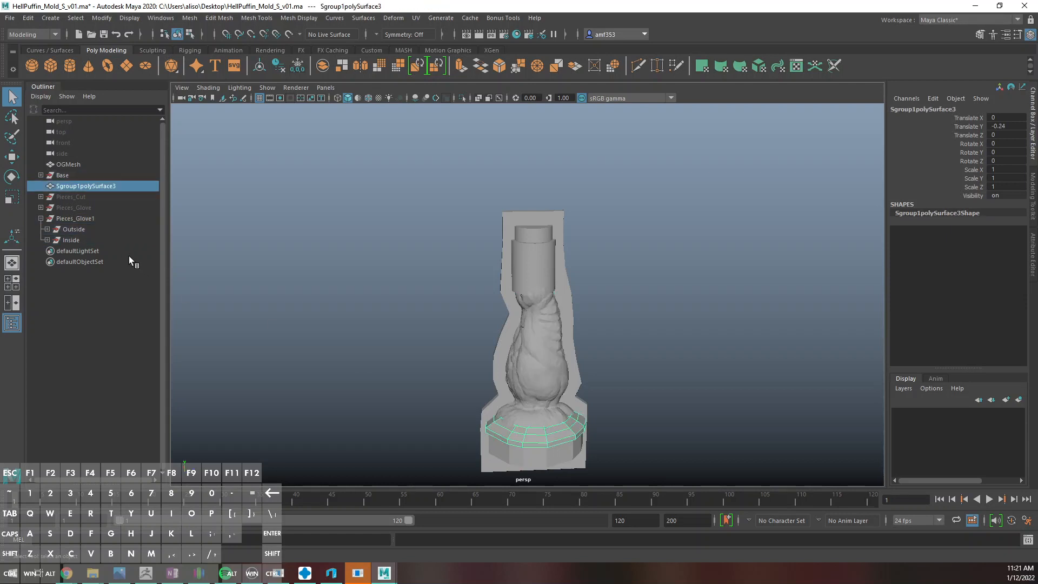
{"action": "key", "text": "ctrl+d"}
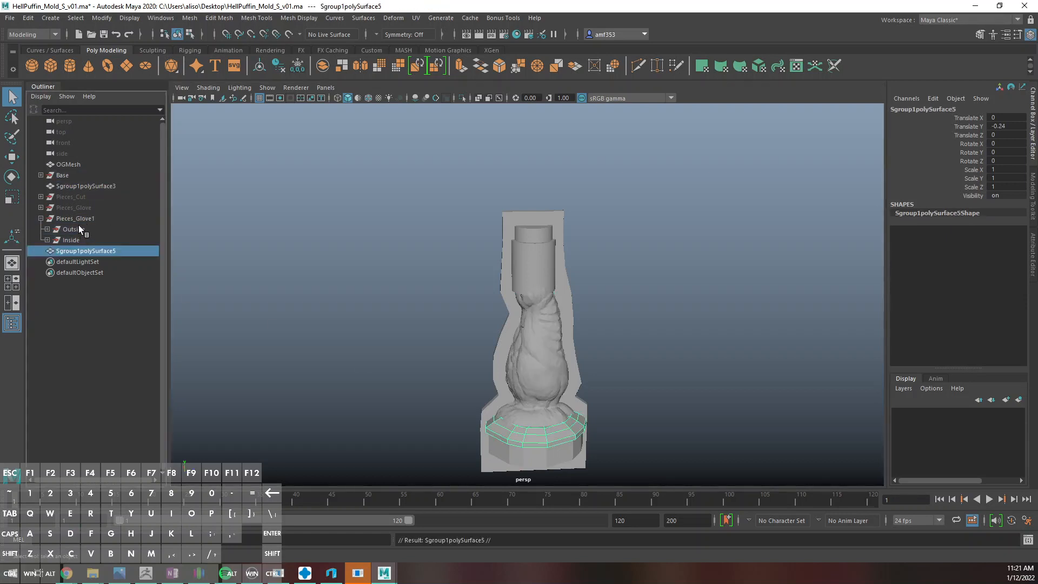
{"action": "key", "text": "ctrl+d"}
{"action": "key", "text": "ctrl+d"}
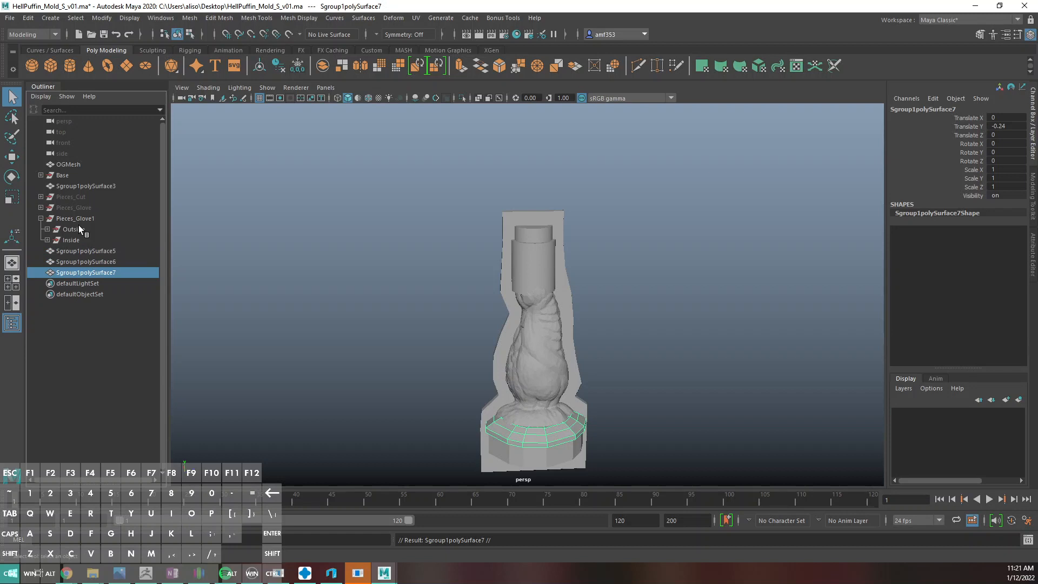
Parent ring copy Sgroup1polySurface7 under the Outside group of Pieces_Glove1 and Sgroup1polySurface5 under the Outside group of Pieces_Glove
{"action": "left_click", "coordinate": [79, 229], "text": "ctrl"}
{"action": "key", "text": "p"}
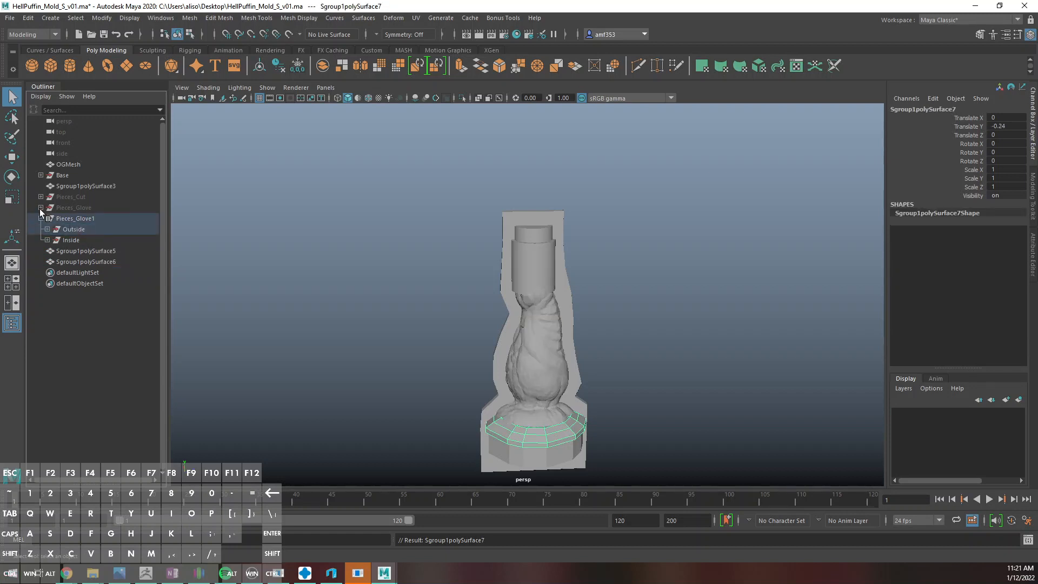
{"action": "left_click", "coordinate": [40, 208]}
{"action": "left_click", "coordinate": [90, 276]}
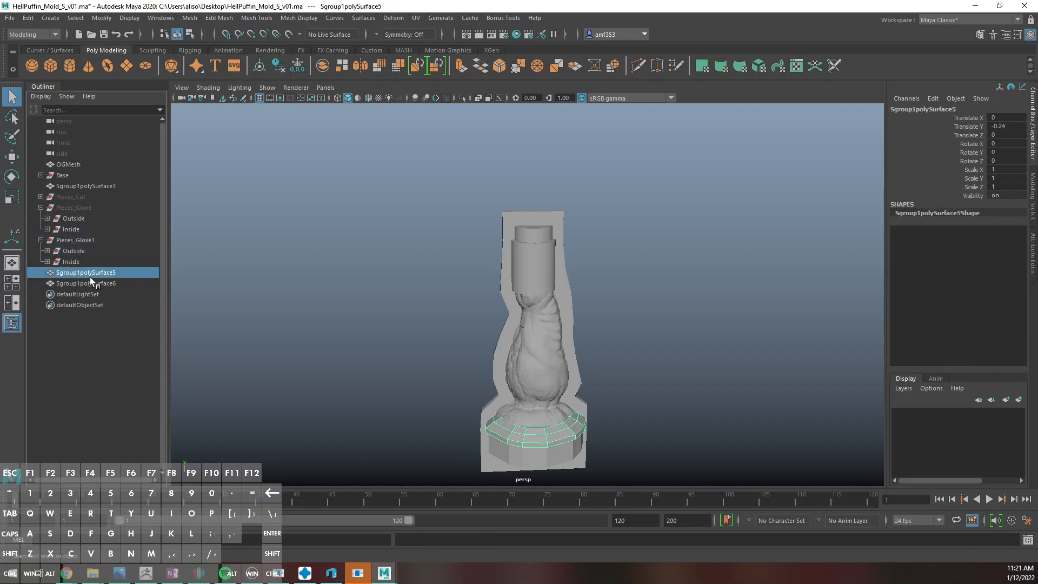
{"action": "left_click", "coordinate": [76, 219], "text": "ctrl"}
{"action": "key", "text": "p"}
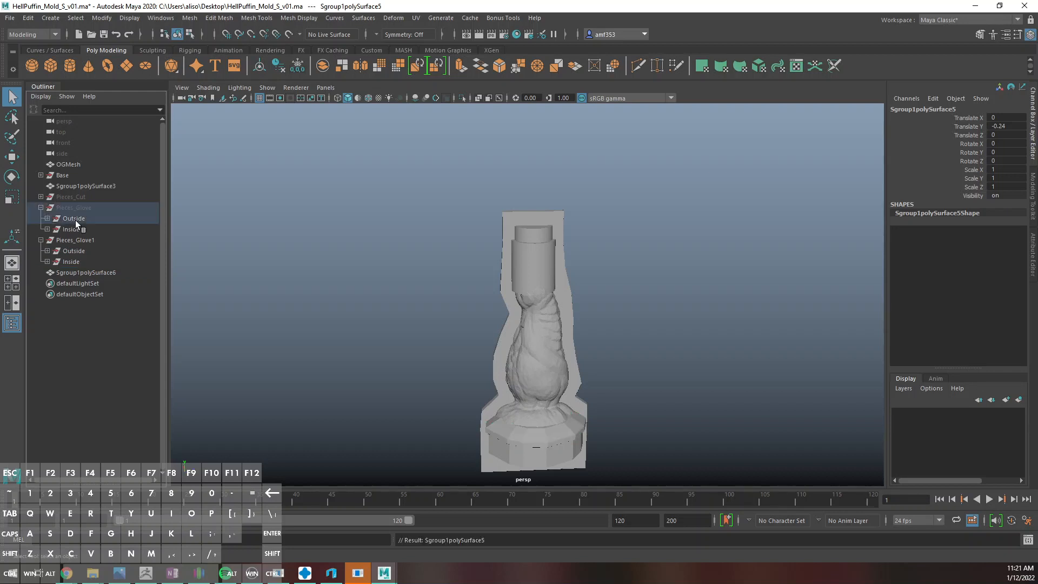
Move ring copy Sgroup1polySurface6 into the Outside group of Pieces_Cut and hide the original Sgroup1polySurface3
{"action": "left_click", "coordinate": [41, 197]}
{"action": "left_click", "coordinate": [88, 294]}
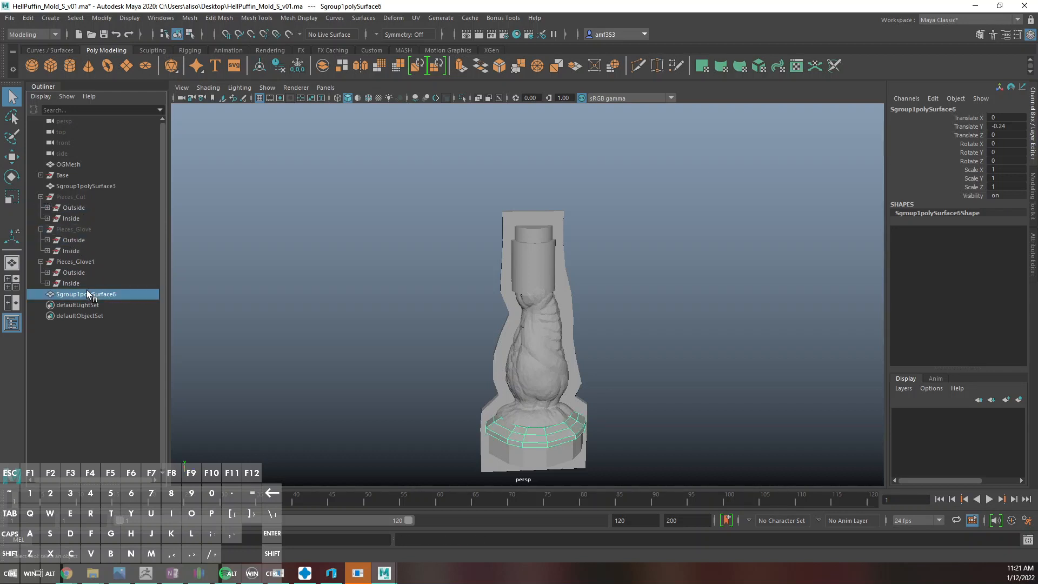
{"action": "middle_click_drag", "start_coordinate": [96, 199], "coordinate": [90, 206]}
{"action": "left_click", "coordinate": [80, 185]}
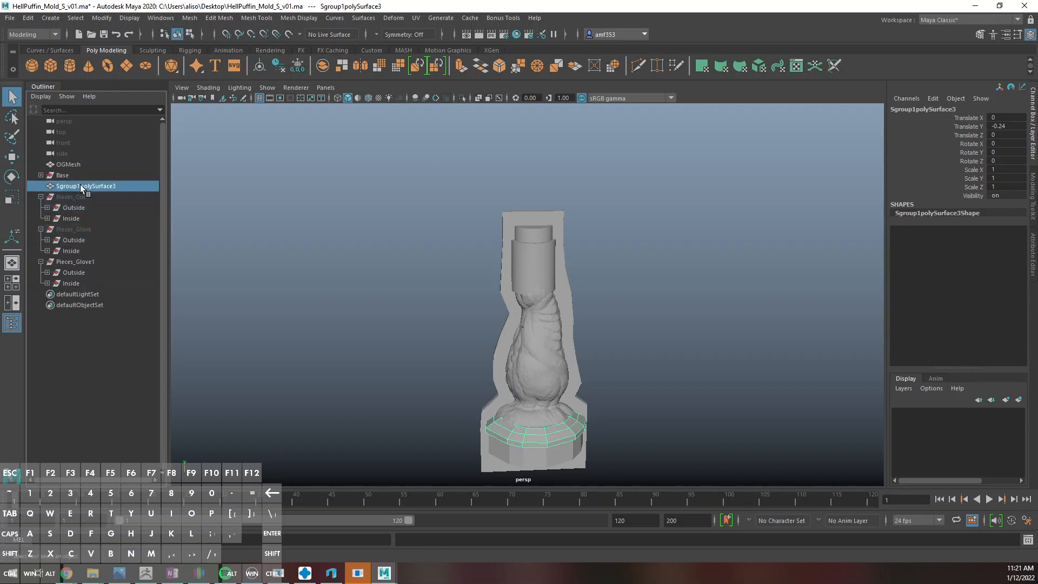
{"action": "key", "text": "ctrl+h"}
Combine the larger cylinder and the thin divider of Pieces_Glove1 with a Boolean Union
{"action": "scroll", "coordinate": [552, 339], "scroll_direction": "up", "scroll_amount": 3}
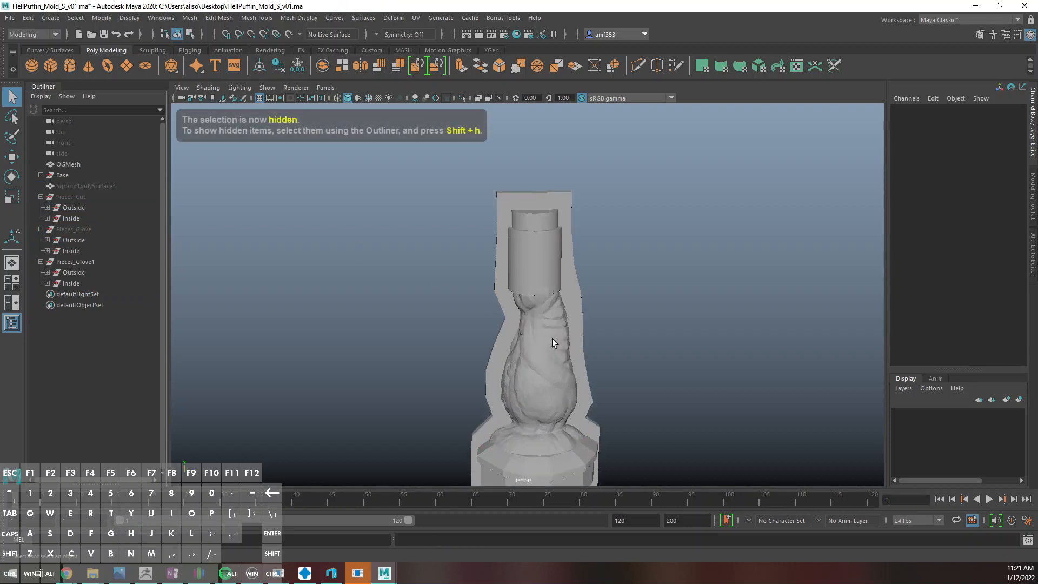
{"action": "left_click", "coordinate": [76, 259]}
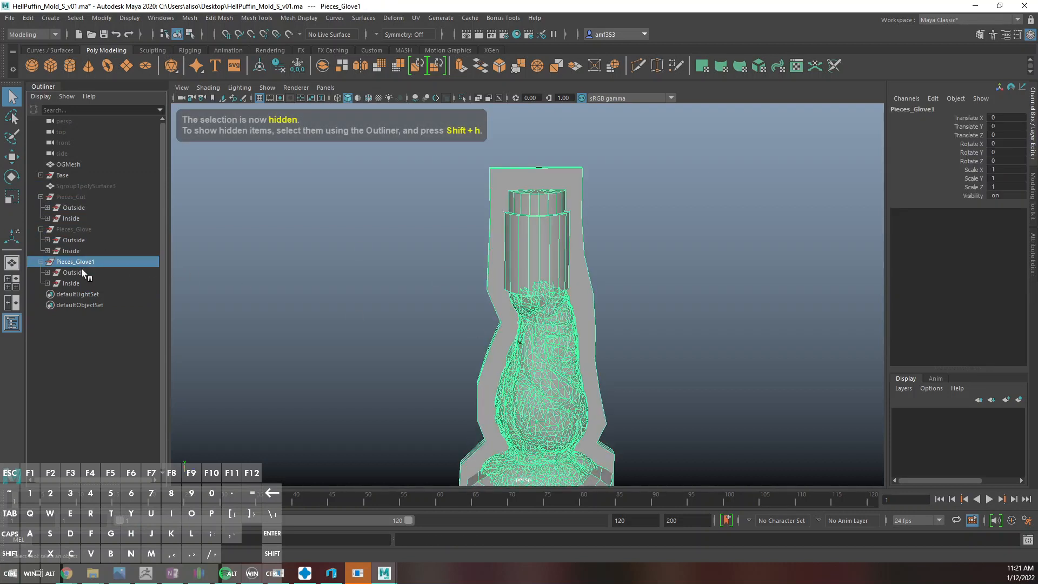
{"action": "left_click", "coordinate": [515, 224]}
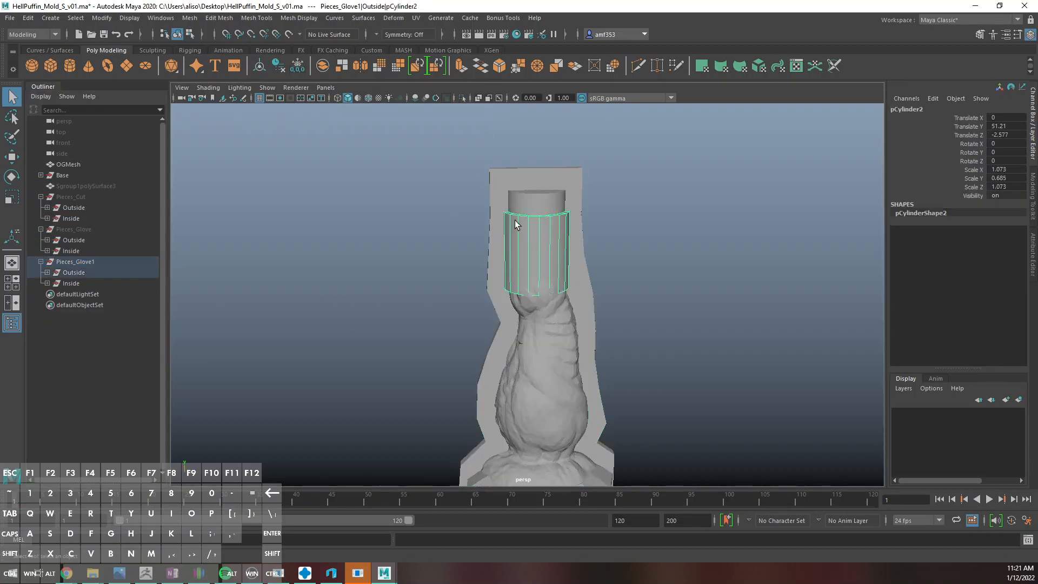
{"action": "left_click", "coordinate": [491, 240]}
{"action": "left_click", "coordinate": [199, 21]}
{"action": "mouse_move", "coordinate": [243, 38]}
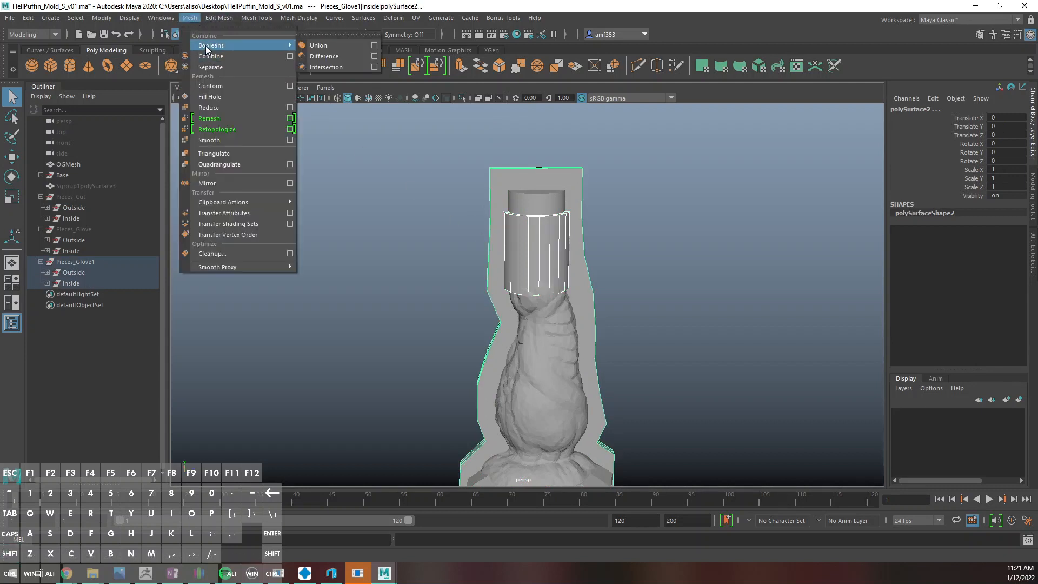
{"action": "left_click", "coordinate": [338, 36]}
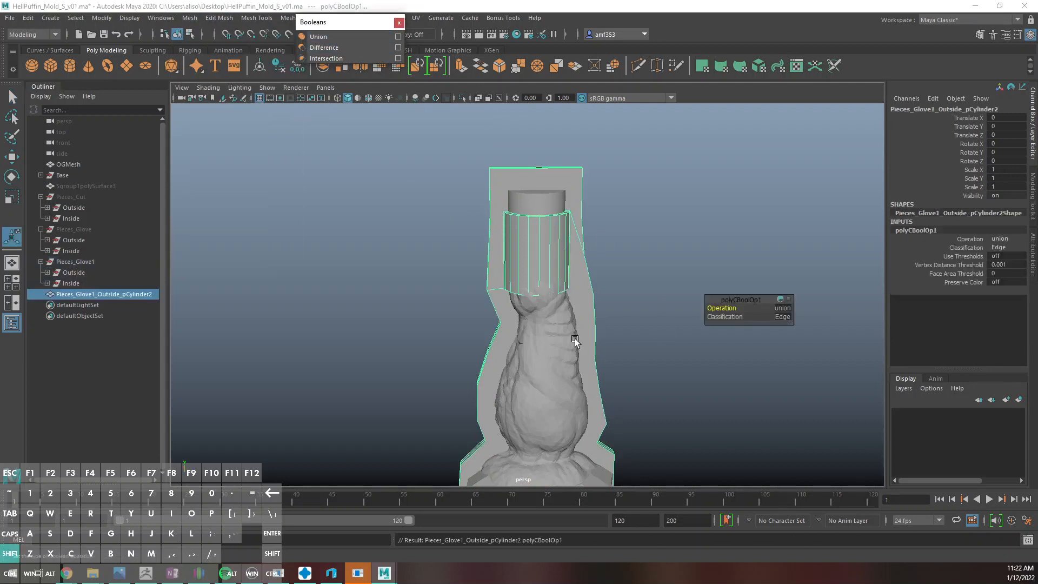
Union the merged cylinder and divider with the figure's outer mesh, and undo the extra selection of the inside base piece
{"action": "middle_click_drag", "start_coordinate": [598, 454], "coordinate": [593, 320], "text": "alt"}
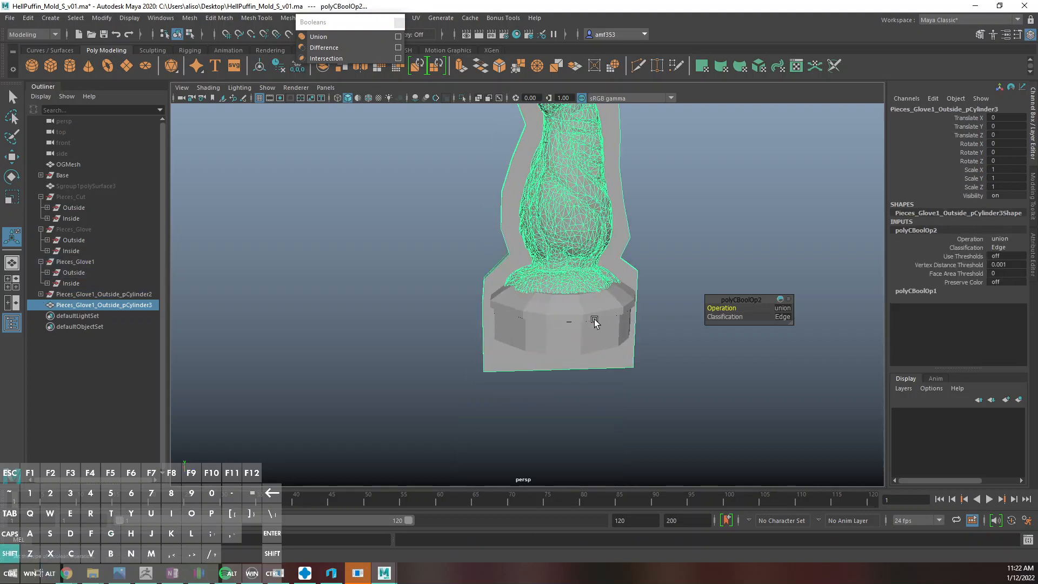
{"action": "left_click", "coordinate": [584, 338], "text": "shift"}
{"action": "key", "text": "ctrl+z"}
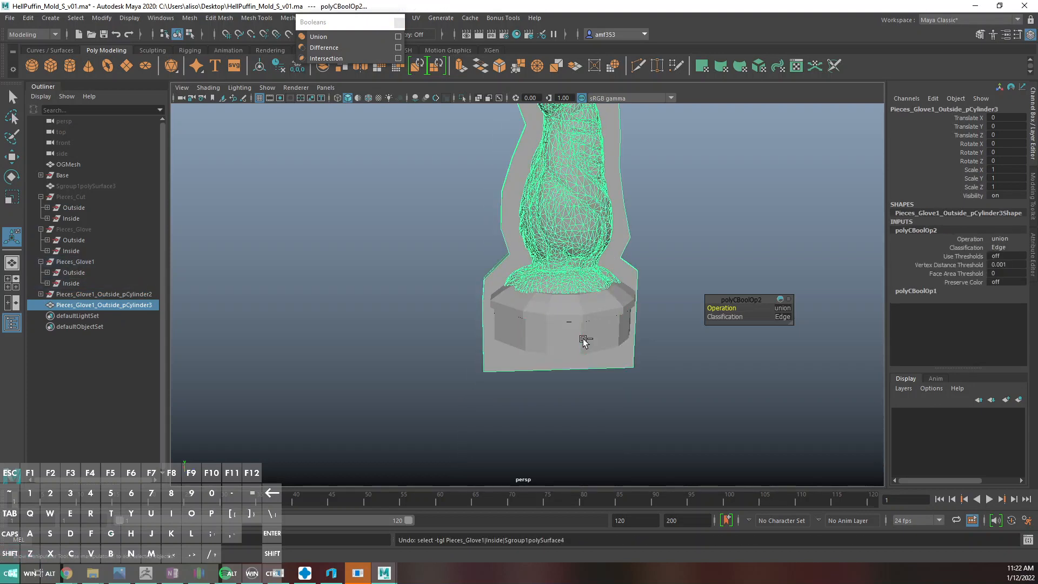
Union the base ring with Pieces_Glove1's merged outside mesh and hide the result with its construction history deleted
{"action": "left_click", "coordinate": [562, 318], "text": "shift"}
{"action": "key", "text": "z"}
{"action": "left_click", "coordinate": [550, 308], "text": "shift"}
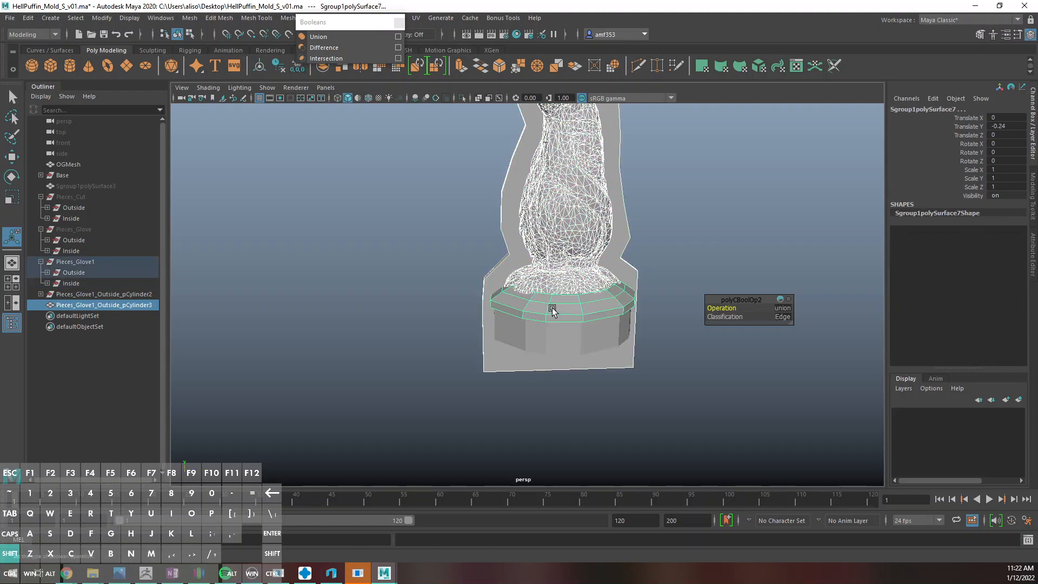
{"action": "middle_click_drag", "start_coordinate": [697, 160], "coordinate": [676, 249], "text": "alt"}
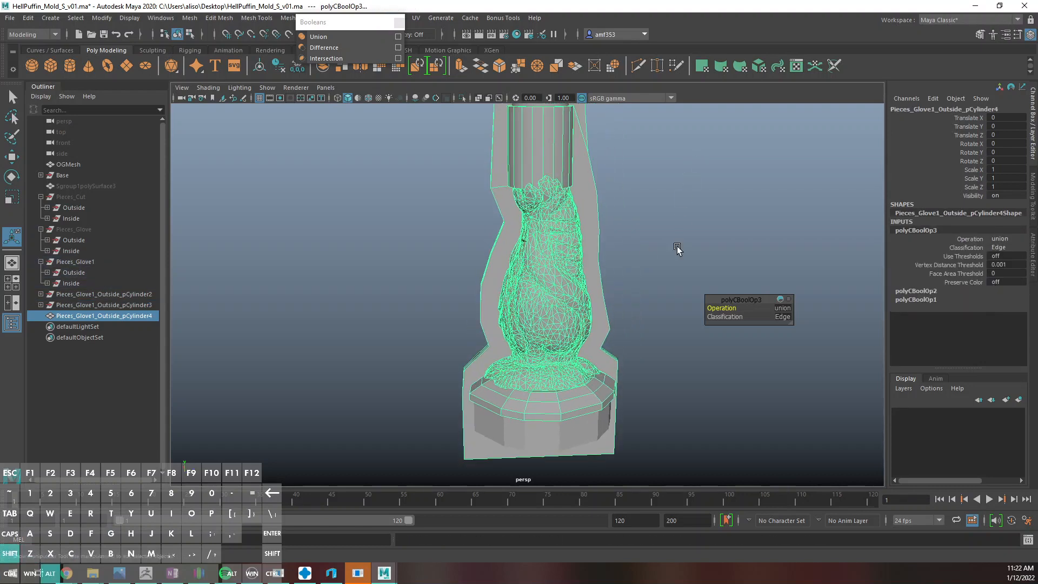
{"action": "key", "text": "alt+shift+d"}
{"action": "key", "text": "ctrl+h"}
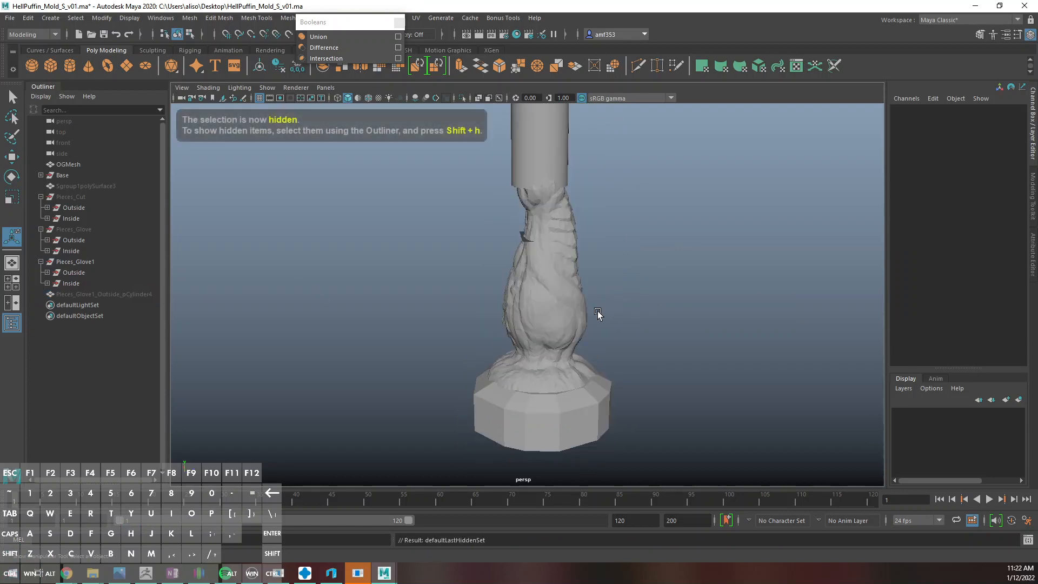
Combine the inside cylinder, figure mesh and base piece of Pieces_Glove1 with Boolean Unions
{"action": "left_click", "coordinate": [541, 190]}
{"action": "left_click", "coordinate": [539, 165], "text": "shift"}
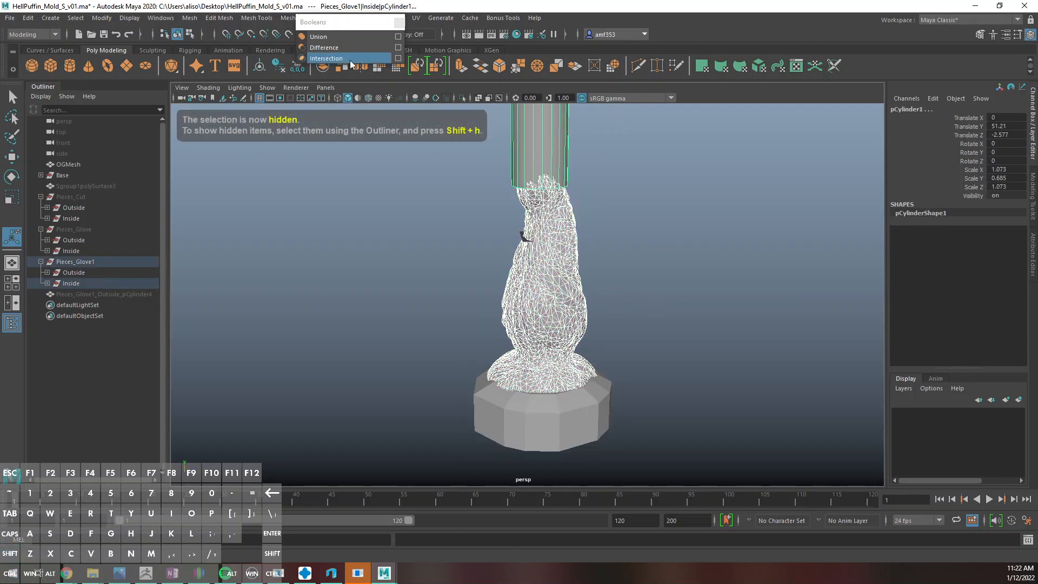
{"action": "left_click", "coordinate": [337, 42]}
{"action": "left_click", "coordinate": [533, 424], "text": "shift"}
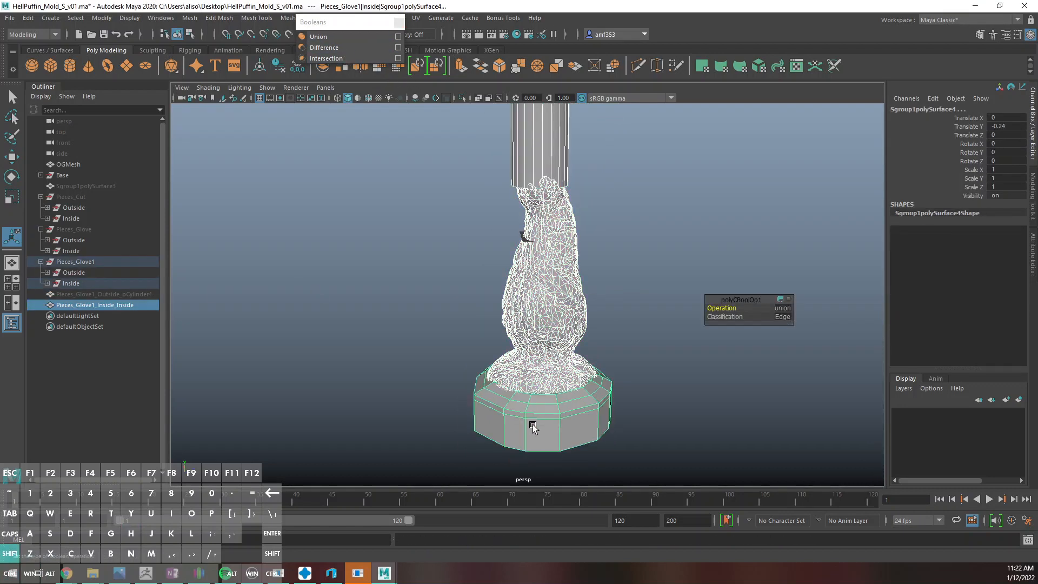
{"action": "key", "text": "g"}
{"action": "middle_click_drag", "start_coordinate": [574, 305], "coordinate": [567, 363], "text": "alt"}
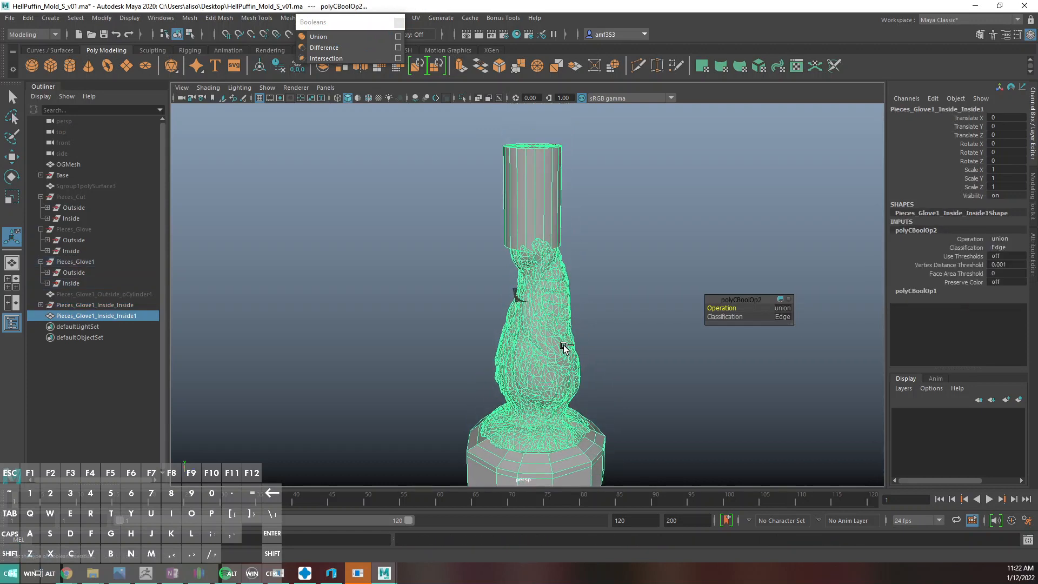
Unhide the merged outside mesh, subtract the merged inside mesh from it with a Boolean Difference, and isolate the result
{"action": "left_click", "coordinate": [124, 293]}
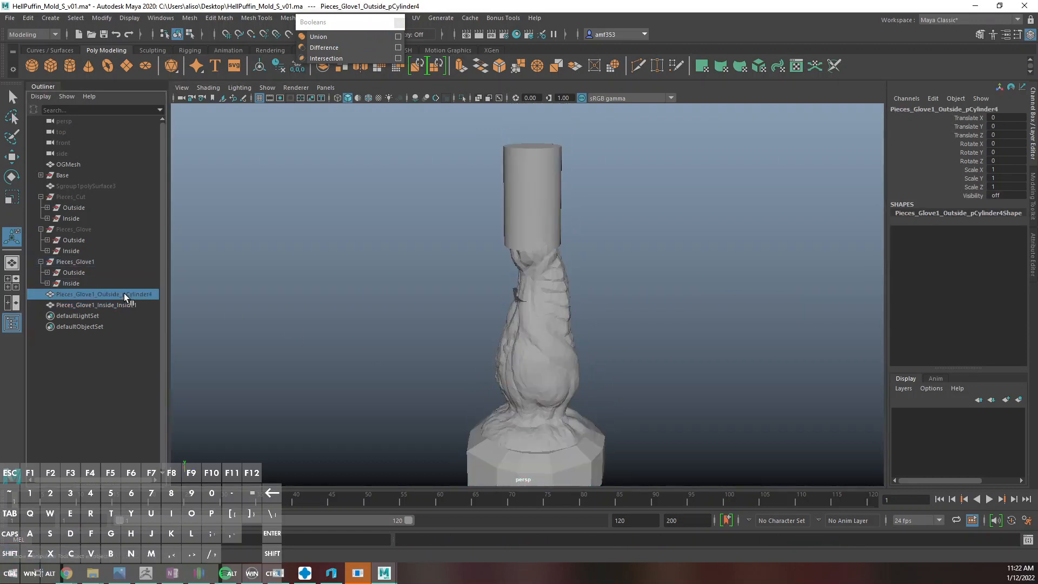
{"action": "key", "text": "shift+h"}
{"action": "left_click_drag", "start_coordinate": [553, 251], "coordinate": [538, 259], "text": "alt"}
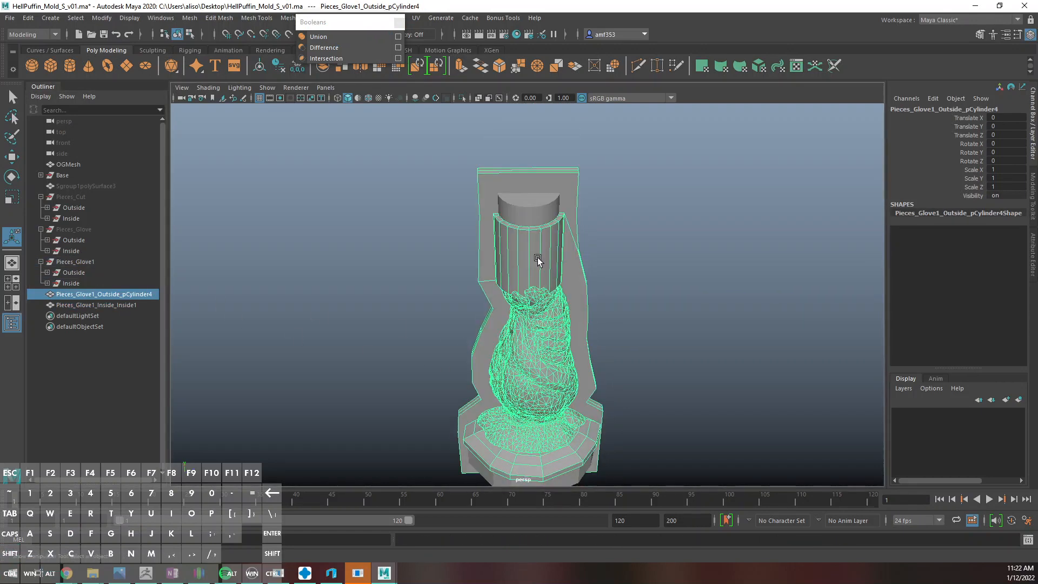
{"action": "left_click", "coordinate": [531, 212], "text": "shift"}
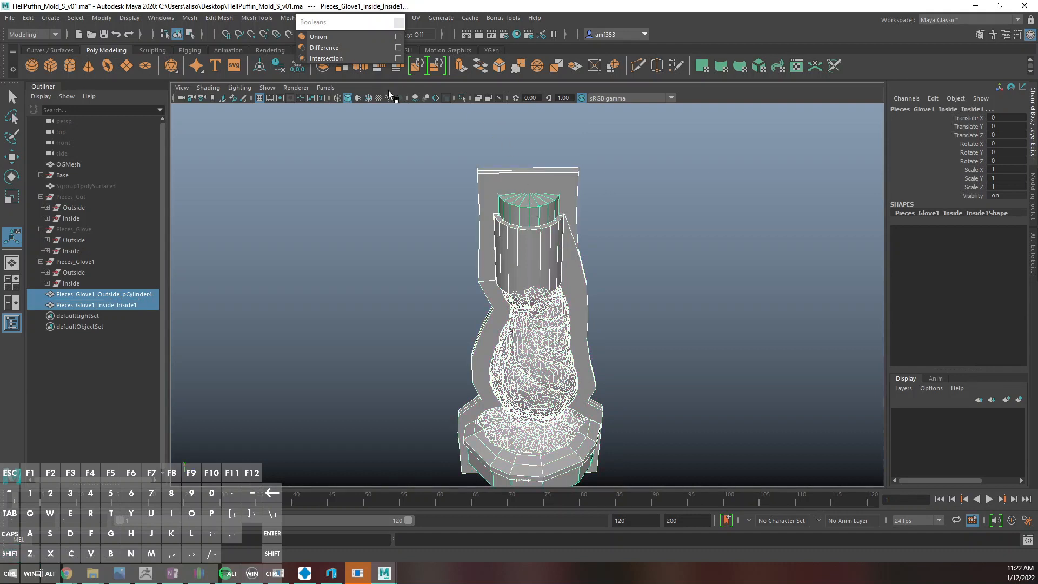
{"action": "left_click", "coordinate": [323, 48]}
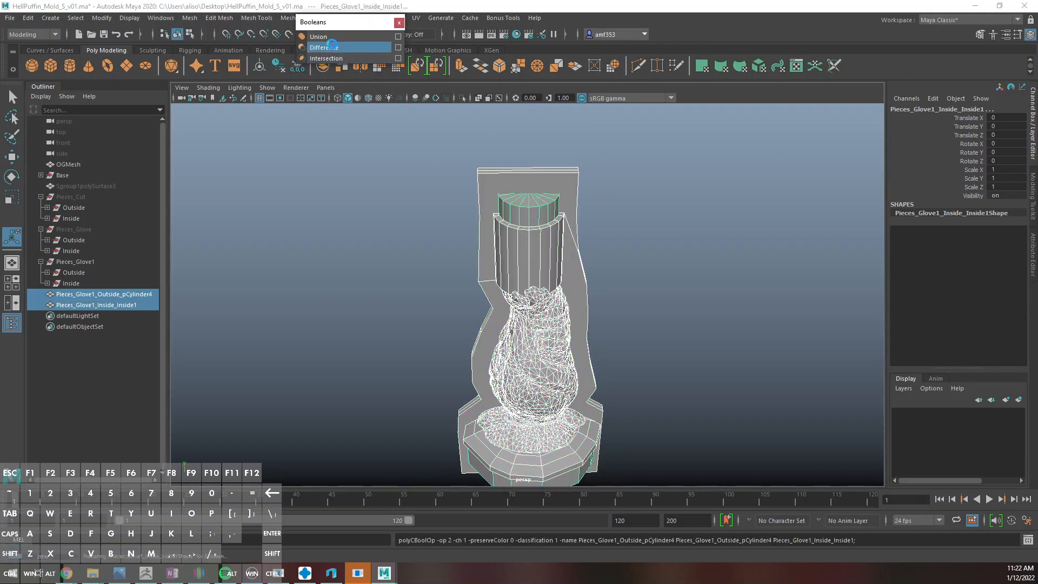
{"action": "scroll", "coordinate": [566, 222], "scroll_direction": "up", "scroll_amount": 4}
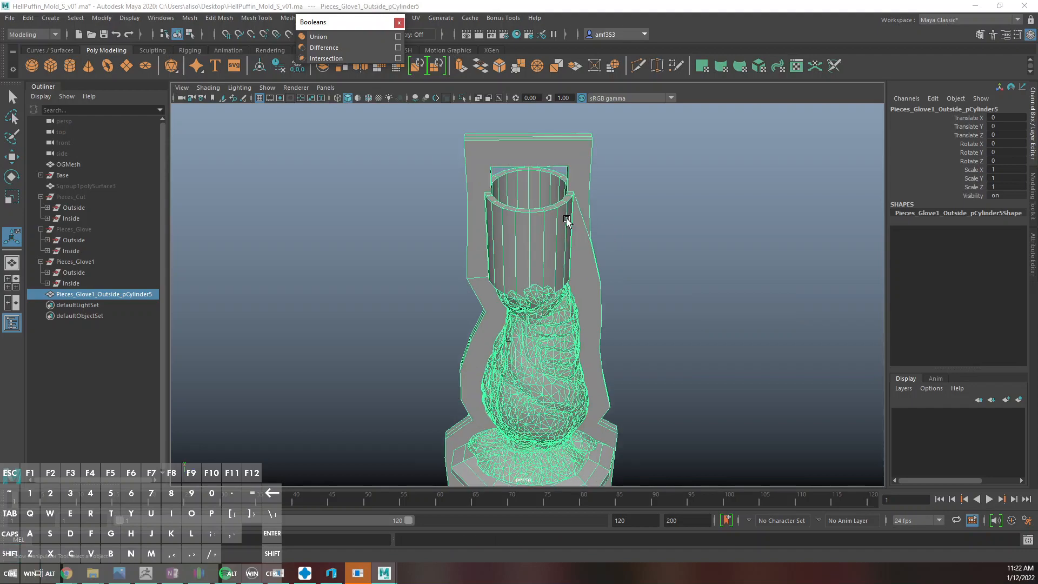
{"action": "key", "text": "ctrl+1"}
{"action": "left_click_drag", "start_coordinate": [655, 250], "coordinate": [638, 298], "text": "alt"}
{"action": "middle_click_drag", "start_coordinate": [603, 260], "coordinate": [614, 286], "text": "alt"}
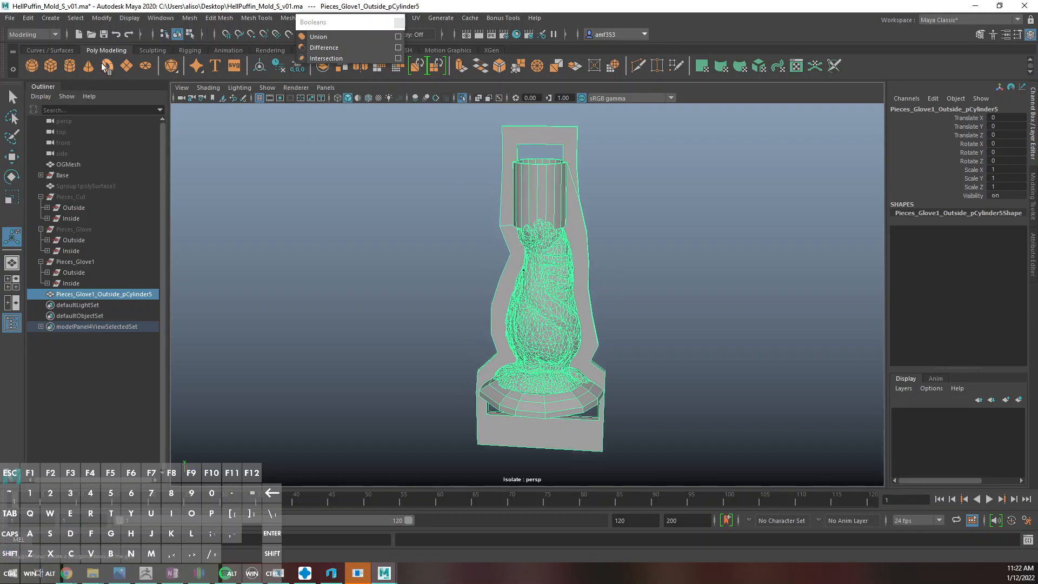
Create a polygon cube about 32 units per side directly below the mold's base ring, using the front view in wireframe
{"action": "left_click", "coordinate": [56, 67]}
{"action": "key", "text": "space"}
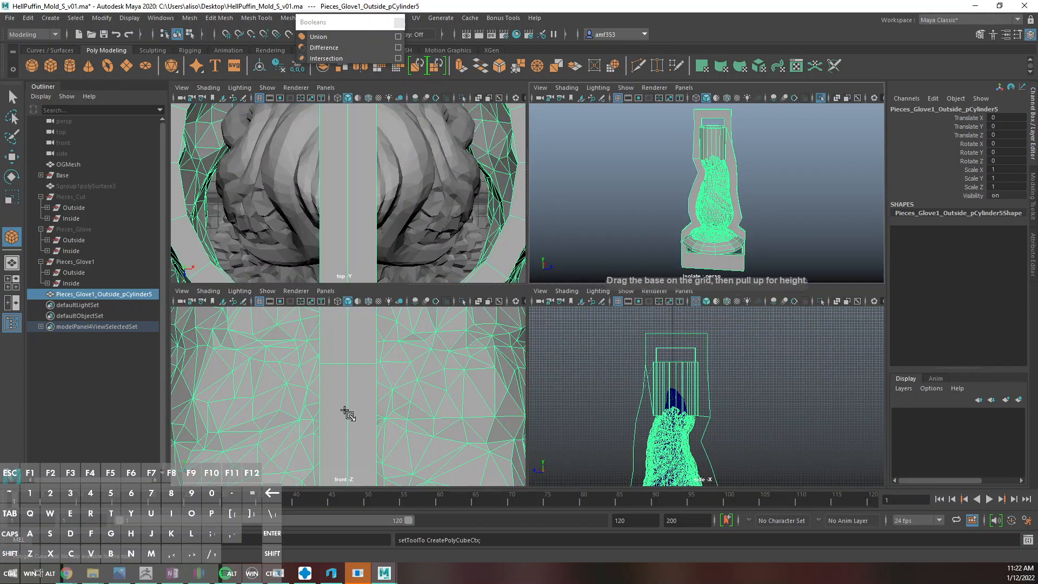
{"action": "key", "text": "space"}
{"action": "scroll", "coordinate": [376, 410], "scroll_direction": "down", "scroll_amount": 10}
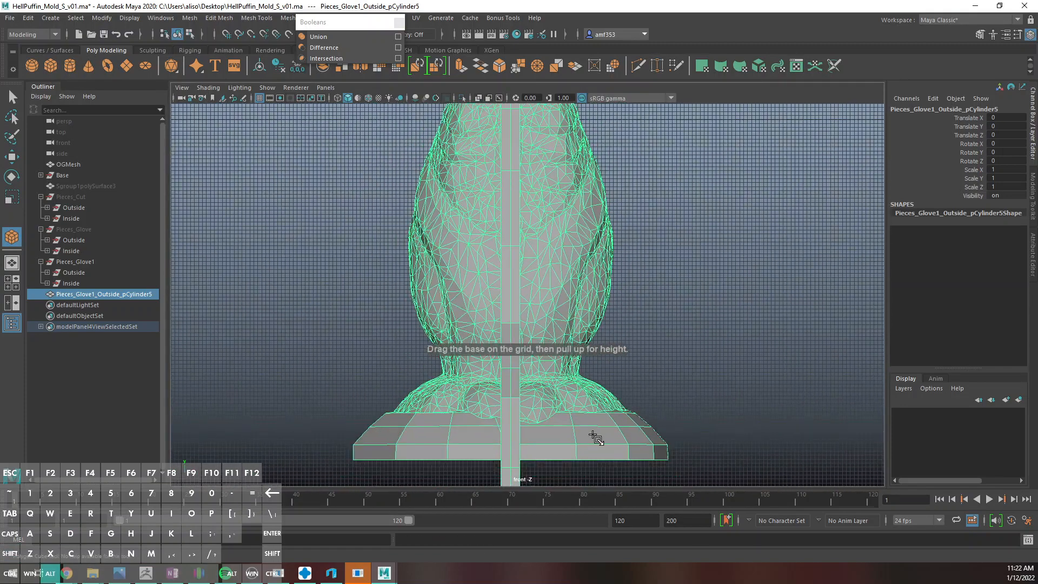
{"action": "key", "text": "4"}
{"action": "mouse_move", "coordinate": [505, 382]}
{"action": "left_mouse_down"}
{"action": "mouse_move", "coordinate": [580, 468]}
{"action": "mouse_move", "coordinate": [563, 447]}
{"action": "left_mouse_up"}
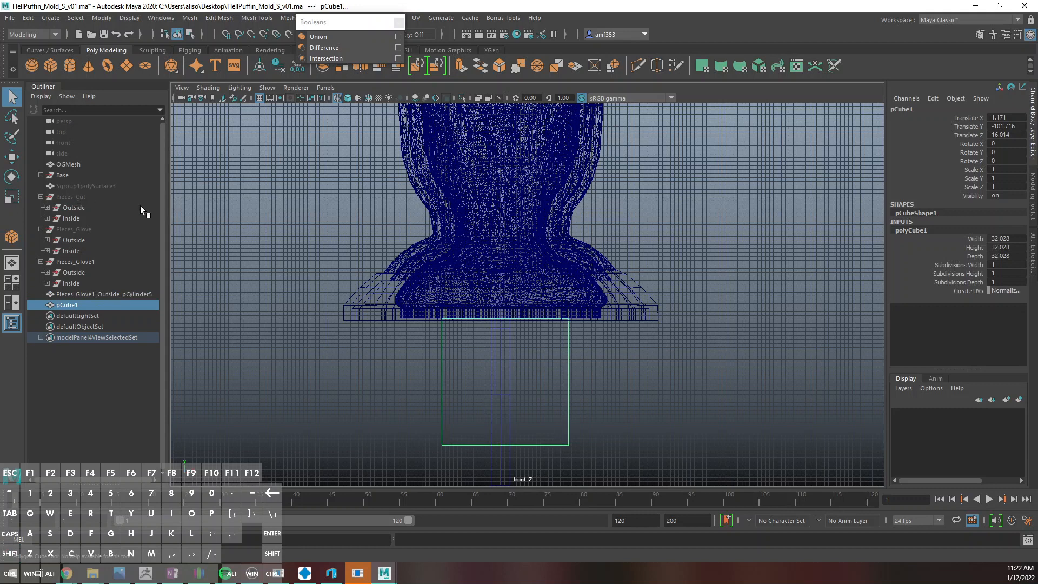
{"action": "left_click", "coordinate": [67, 258]}
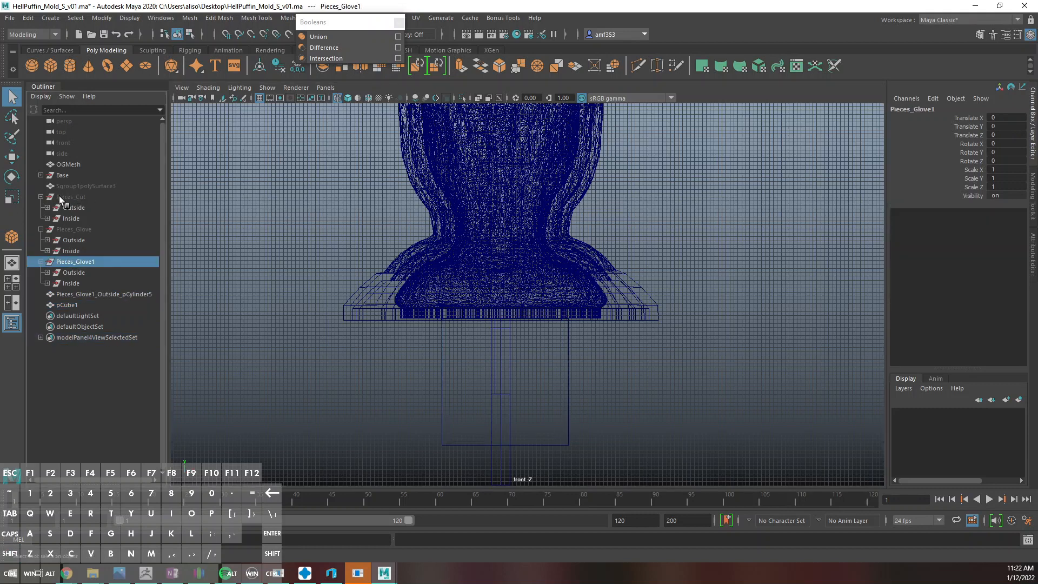
{"action": "left_click", "coordinate": [64, 179], "text": "ctrl"}
{"action": "left_click", "coordinate": [442, 355], "text": "shift"}
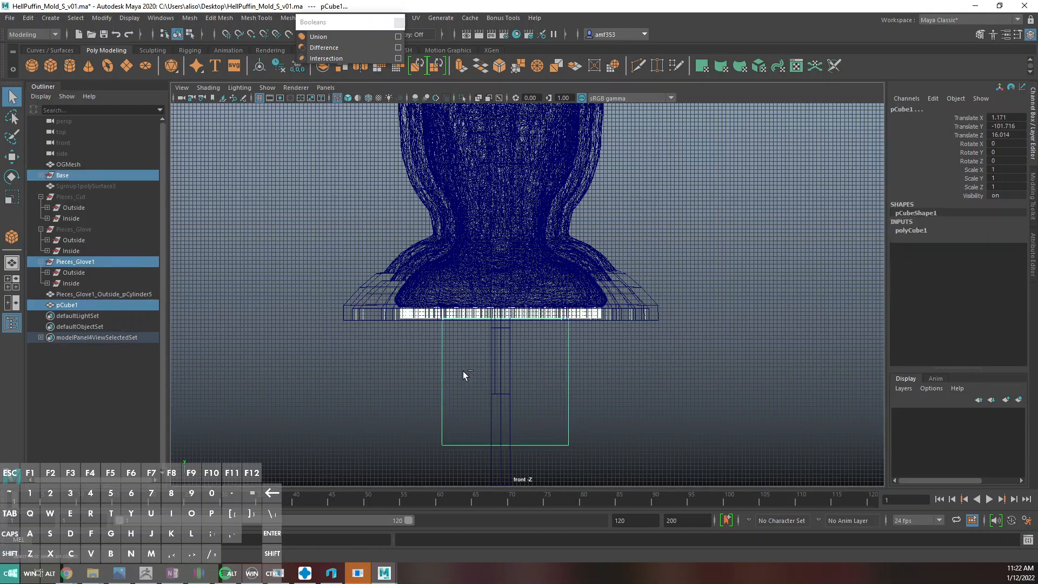
Scale the cube below the base to 3.5 in X and about 4.979 in Z, making it wider than the mold
{"action": "left_click", "coordinate": [456, 398]}
{"action": "key", "text": "r"}
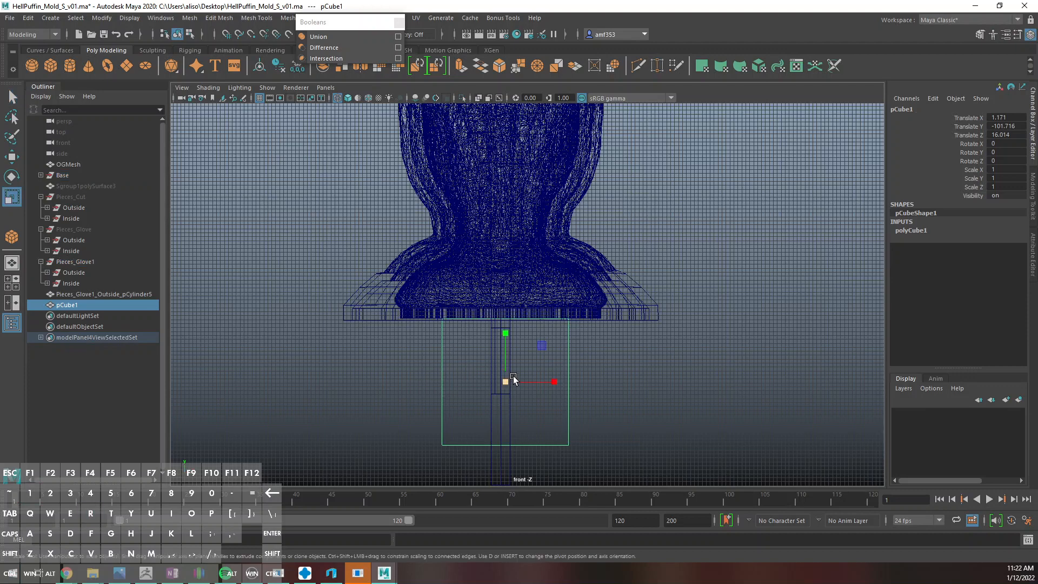
{"action": "scroll", "coordinate": [512, 380], "scroll_direction": "up", "scroll_amount": 3}
{"action": "left_click_drag", "start_coordinate": [529, 431], "coordinate": [655, 413]}
{"action": "key", "text": "space"}
{"action": "key", "text": "space"}
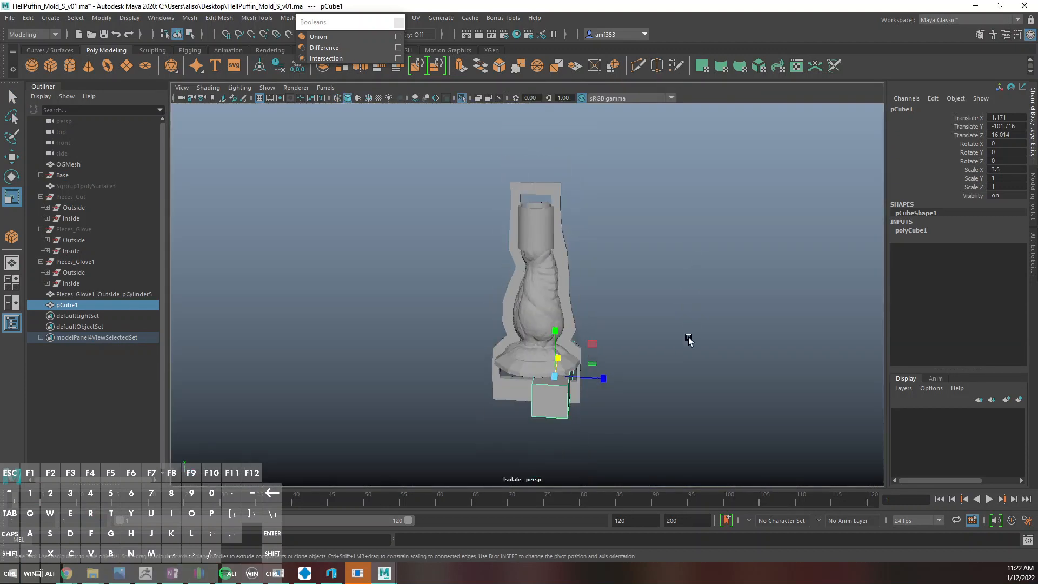
{"action": "left_click_drag", "start_coordinate": [611, 375], "coordinate": [783, 429]}
{"action": "scroll", "coordinate": [645, 405], "scroll_direction": "up", "scroll_amount": 1}
{"action": "scroll", "coordinate": [645, 405], "scroll_direction": "up", "scroll_amount": 3}
{"action": "mouse_move", "coordinate": [645, 406]}
{"action": "middle_mouse_down", "text": "alt"}
{"action": "mouse_move", "coordinate": [651, 303]}
{"action": "mouse_move", "coordinate": [648, 390]}
{"action": "middle_mouse_up", "text": "alt"}
Duplicate the box and raise the copy over the top of the mold, to about 63.6 in Translate Y
{"action": "key", "text": "ctrl+d"}
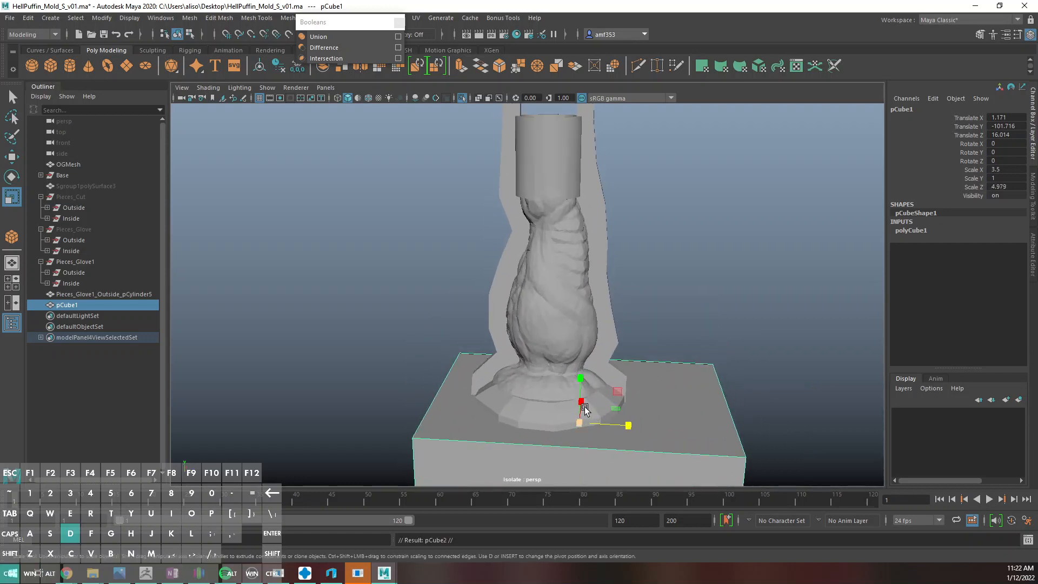
{"action": "key", "text": "w"}
{"action": "left_click_drag", "start_coordinate": [581, 373], "coordinate": [606, 67]}
{"action": "middle_click_drag", "start_coordinate": [601, 211], "coordinate": [598, 319], "text": "alt"}
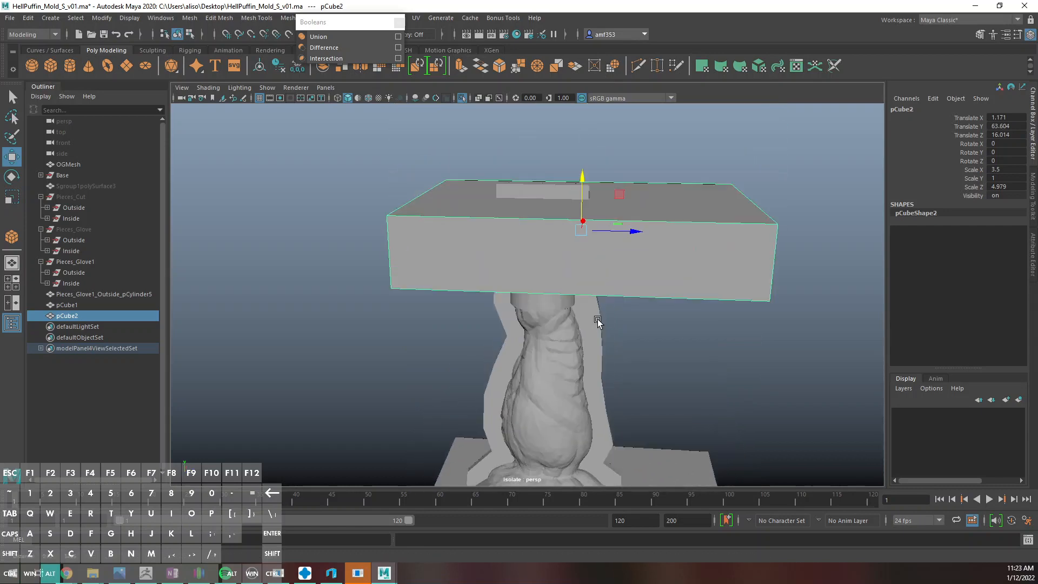
Scale the upper box to about 1.335 in Y and raise it to about 79.585 in Translate Y
{"action": "left_click_drag", "start_coordinate": [592, 379], "coordinate": [586, 338], "text": "alt"}
{"action": "key", "text": "r"}
{"action": "middle_click_drag", "start_coordinate": [587, 338], "coordinate": [596, 329]}
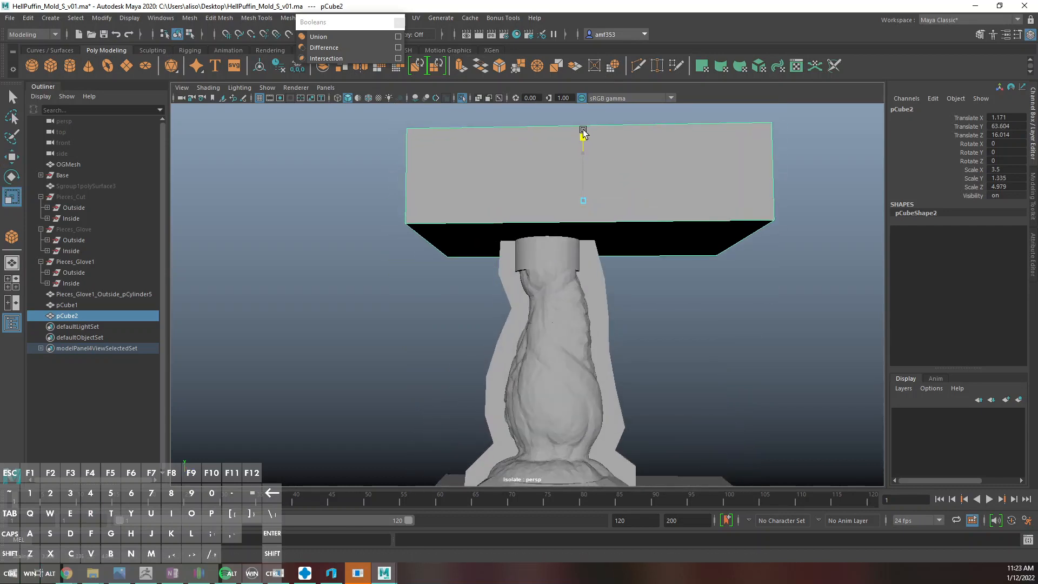
{"action": "key", "text": "space"}
{"action": "key", "text": "space"}
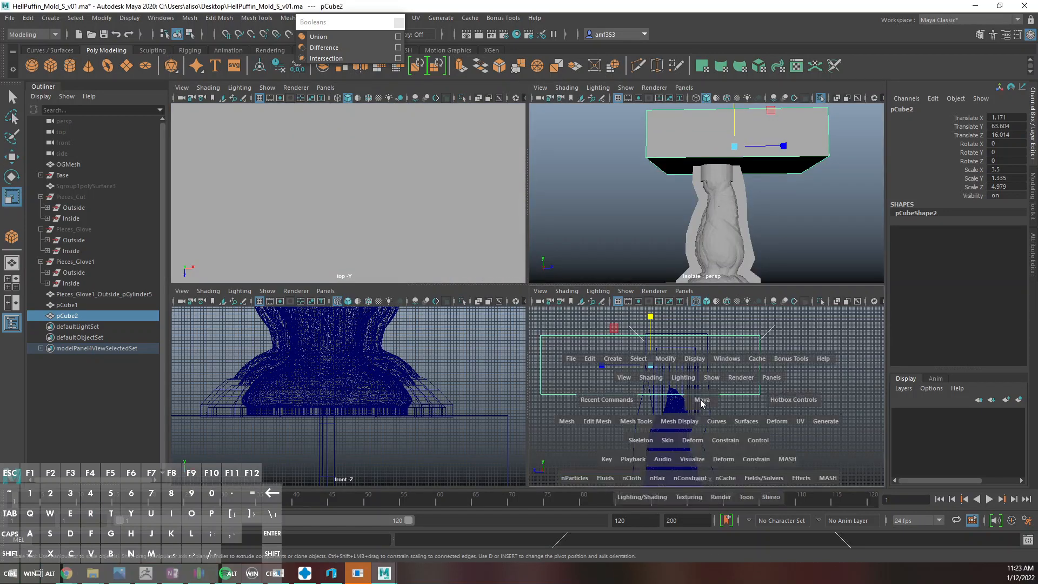
{"action": "scroll", "coordinate": [547, 283], "scroll_direction": "down", "scroll_amount": 2}
{"action": "key", "text": "w"}
{"action": "left_click_drag", "start_coordinate": [439, 227], "coordinate": [438, 193]}
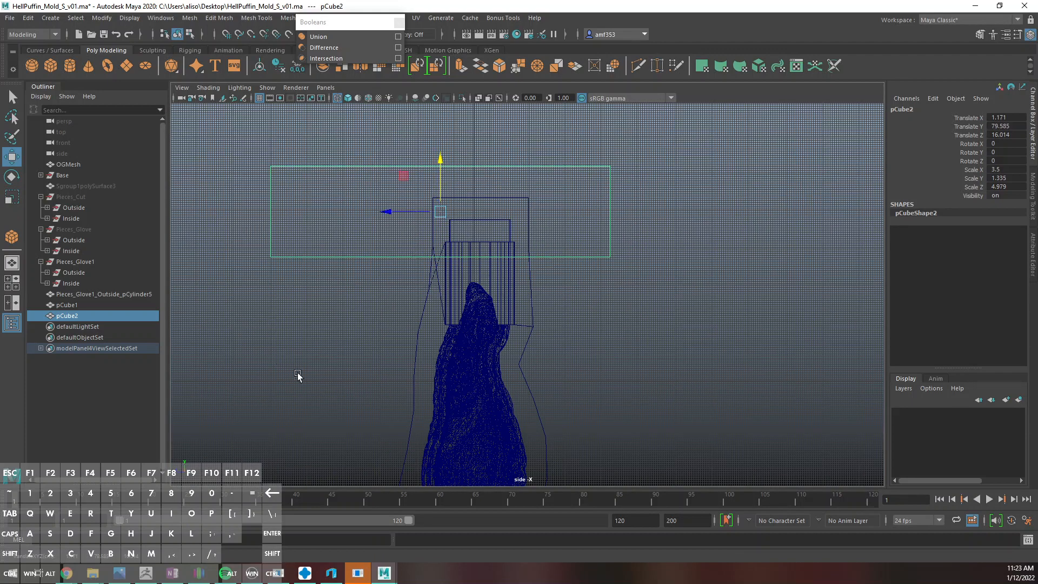
Group the upper and lower boxes and rename the group BoolBoxes
{"action": "scroll", "coordinate": [298, 377], "scroll_direction": "down", "scroll_amount": 2}
{"action": "key", "text": "ctrl+g"}
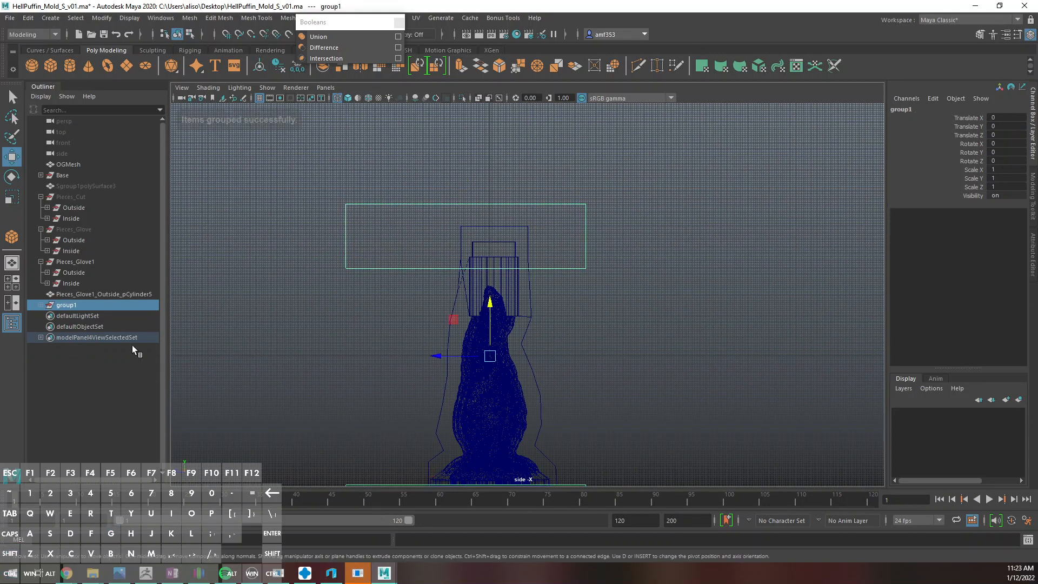
{"action": "double_click", "coordinate": [68, 305]}
{"action": "type", "text": "BoolNopx"}
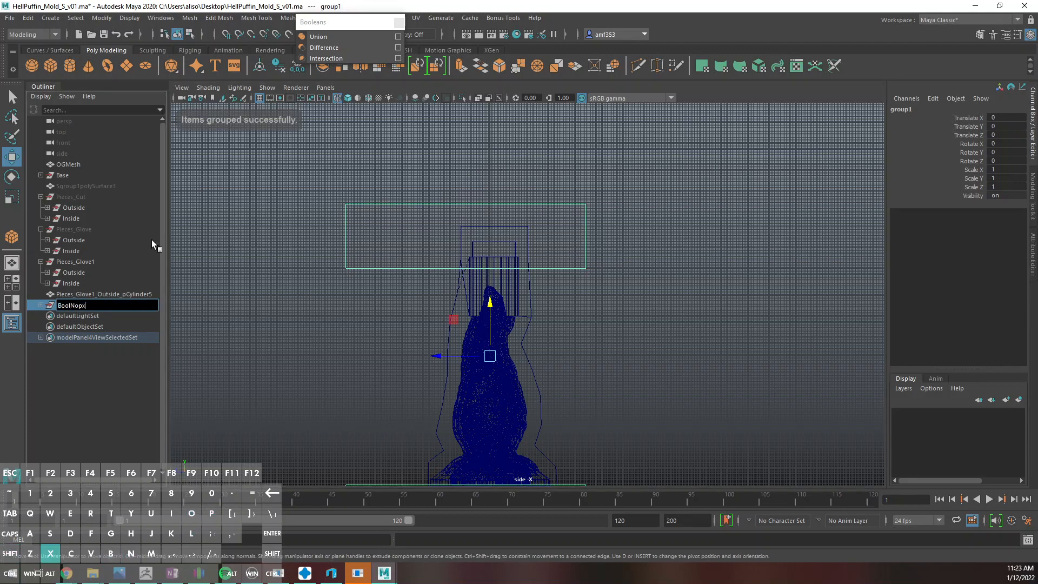
{"action": "key", "text": "BackSpace"}
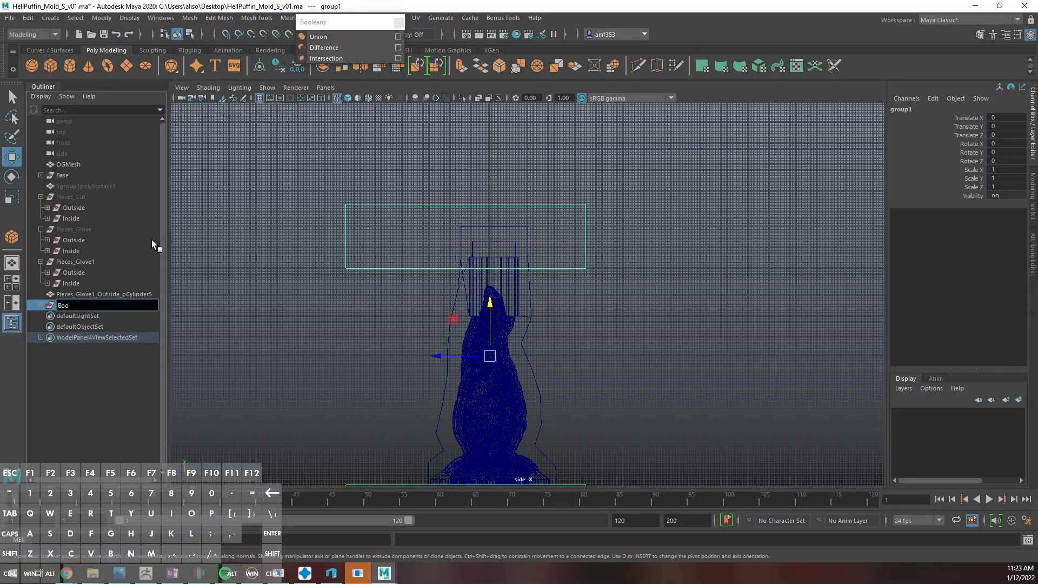
{"action": "type", "text": "lBoxes"}
{"action": "key", "text": "Return"}
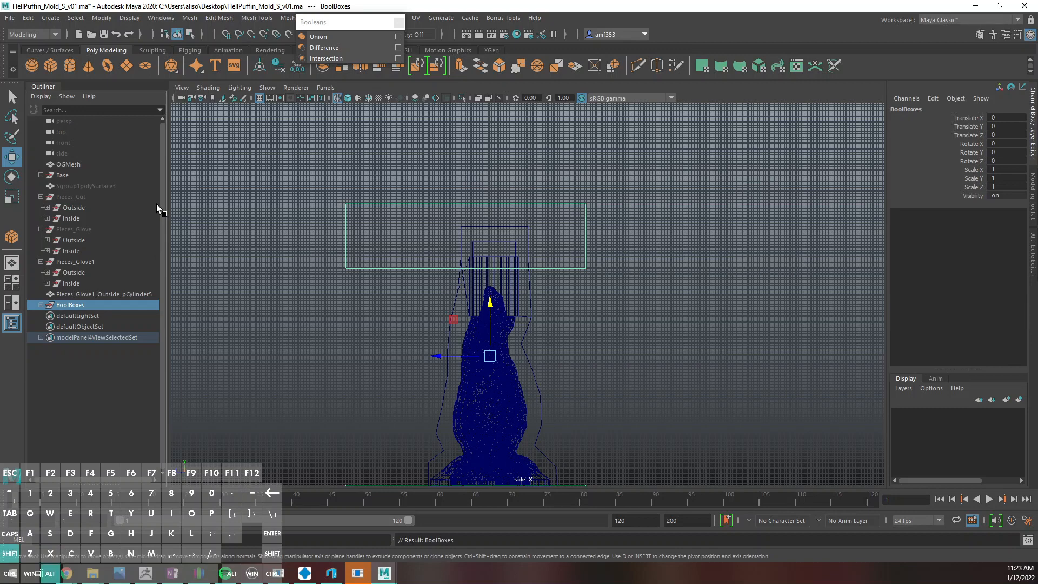
Duplicate the BoolBoxes group and hide the copy
{"action": "key", "text": "ctrl+d"}
{"action": "key", "text": "ctrl+h"}
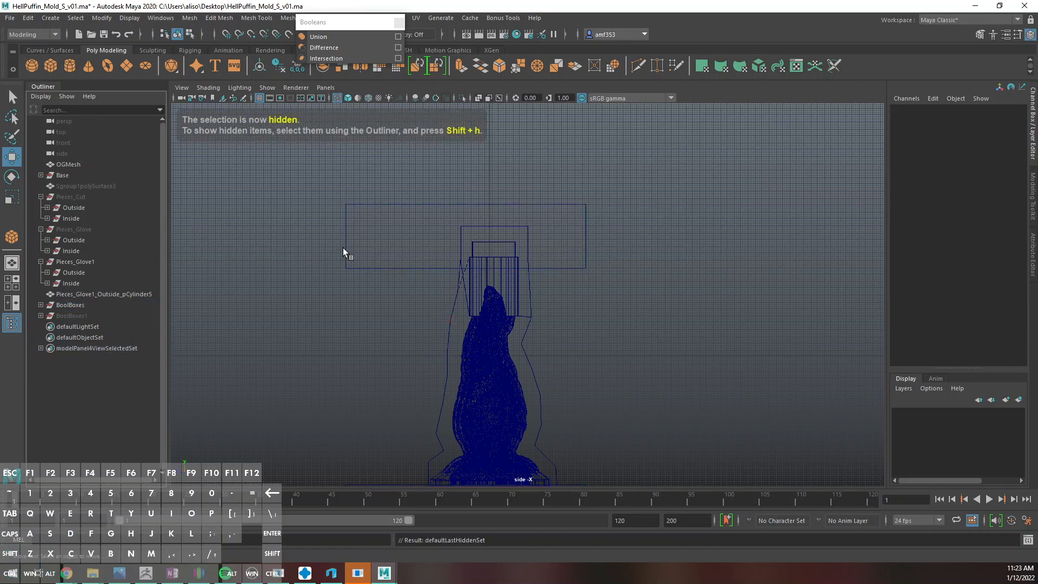
Subtract the upper and lower boxes from the Pieces_Glove1 outside mesh with Boolean Differences
{"action": "middle_click_drag", "start_coordinate": [465, 323], "coordinate": [408, 276], "text": "alt"}
{"action": "left_click_drag", "start_coordinate": [420, 256], "coordinate": [446, 258]}
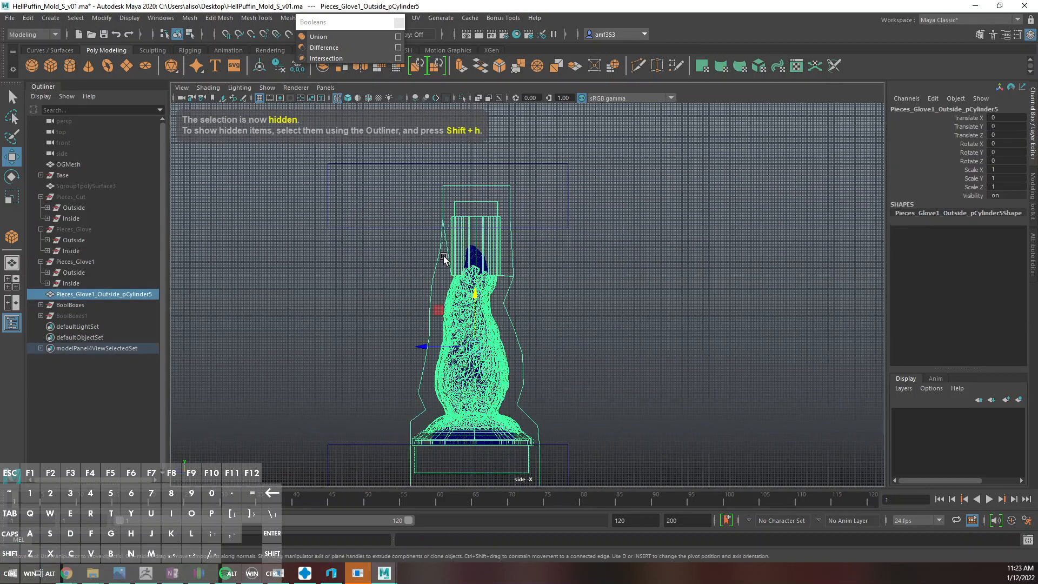
{"action": "left_click", "coordinate": [368, 212], "text": "shift"}
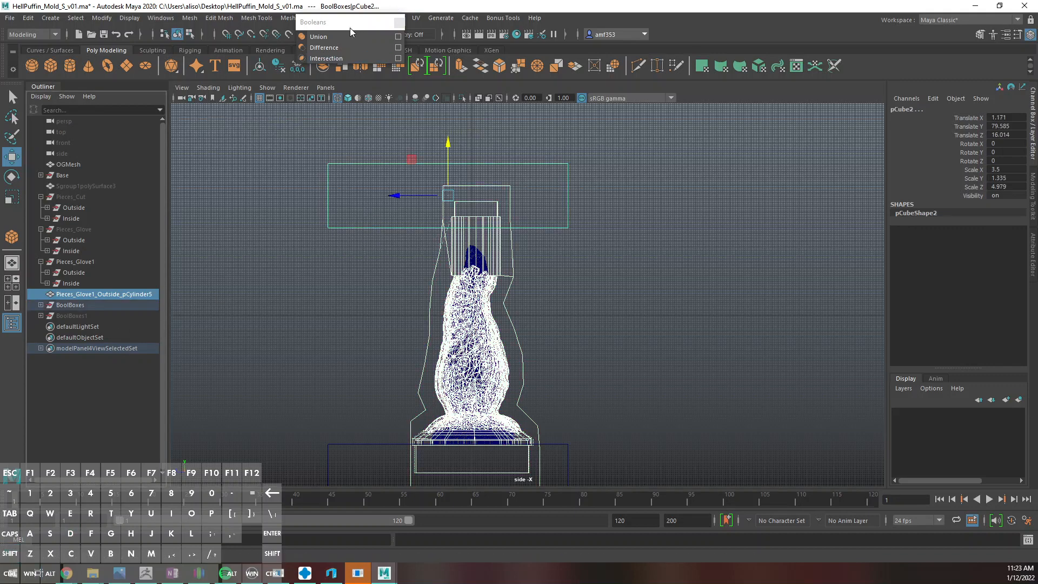
{"action": "left_click", "coordinate": [324, 48]}
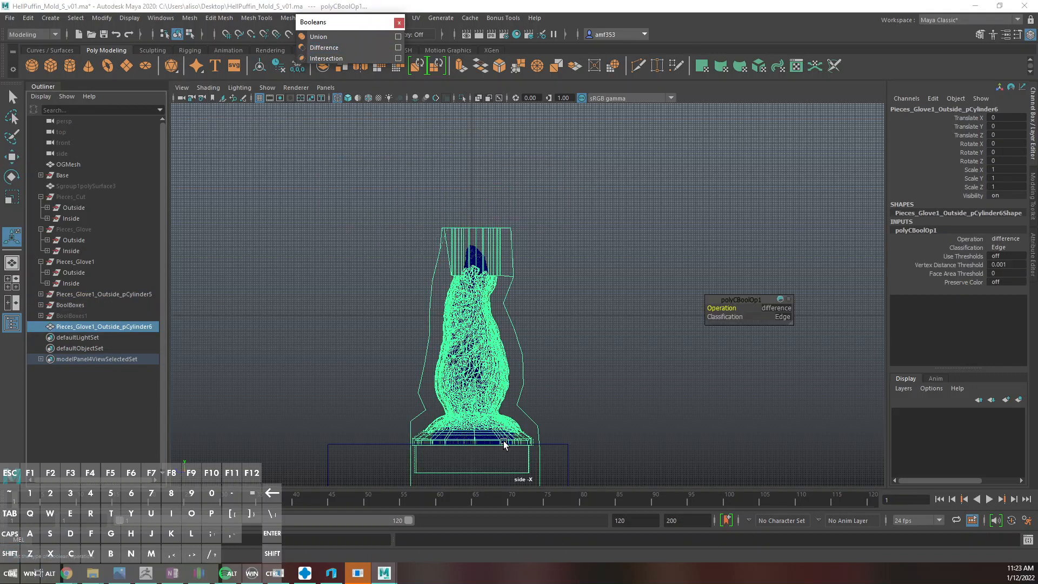
{"action": "left_click", "coordinate": [388, 458], "text": "shift"}
{"action": "key", "text": "g"}
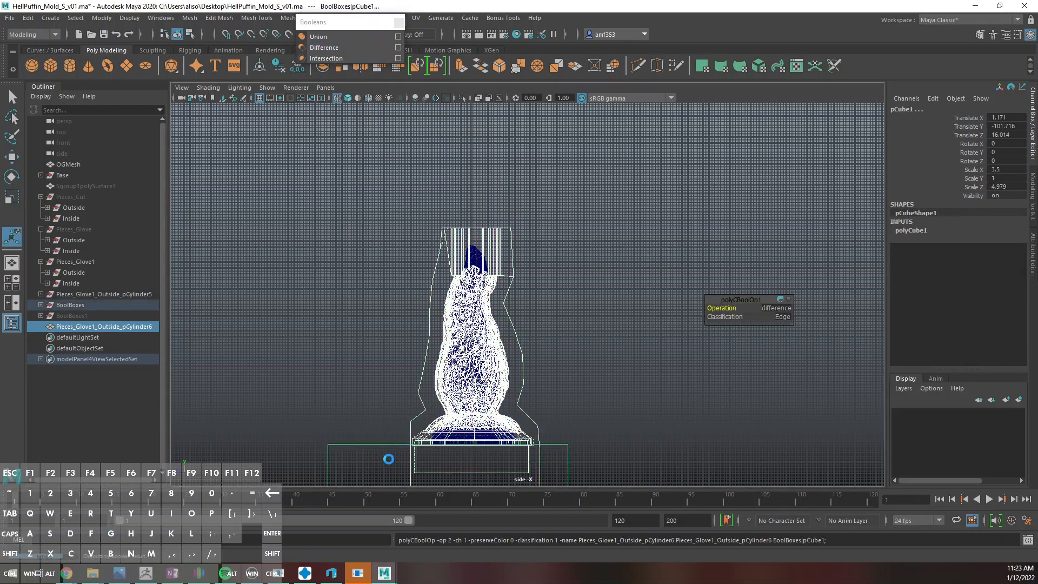
Lower the bottom-edge vertices of the glove mesh slightly so they line up with the underside of the inner mesh
{"action": "scroll", "coordinate": [559, 417], "scroll_direction": "up", "scroll_amount": 2}
{"action": "middle_click_drag", "start_coordinate": [559, 418], "coordinate": [586, 341], "text": "alt"}
{"action": "scroll", "coordinate": [566, 299], "scroll_direction": "up", "scroll_amount": 7}
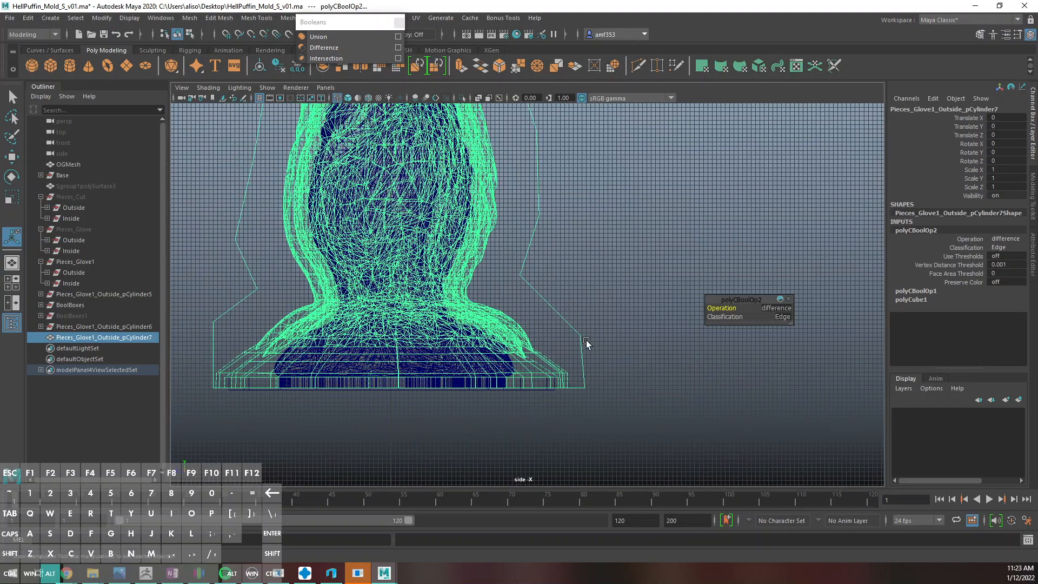
{"action": "scroll", "coordinate": [319, 401], "scroll_direction": "up", "scroll_amount": 2}
{"action": "middle_click_drag", "start_coordinate": [366, 390], "coordinate": [592, 312], "text": "alt"}
{"action": "scroll", "coordinate": [385, 372], "scroll_direction": "up", "scroll_amount": 2}
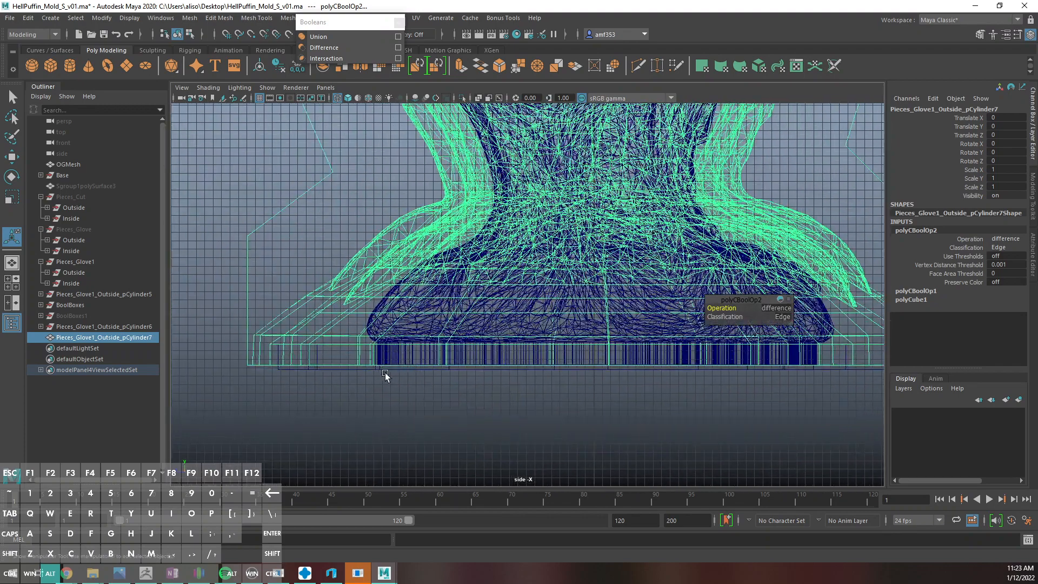
{"action": "scroll", "coordinate": [385, 372], "scroll_direction": "up", "scroll_amount": 1}
{"action": "left_click", "coordinate": [257, 365]}
{"action": "right_click_drag", "start_coordinate": [257, 365], "coordinate": [206, 277]}
{"action": "scroll", "coordinate": [284, 322], "scroll_direction": "down", "scroll_amount": 1}
{"action": "left_click_drag", "start_coordinate": [304, 331], "coordinate": [850, 438]}
{"action": "key", "text": "w"}
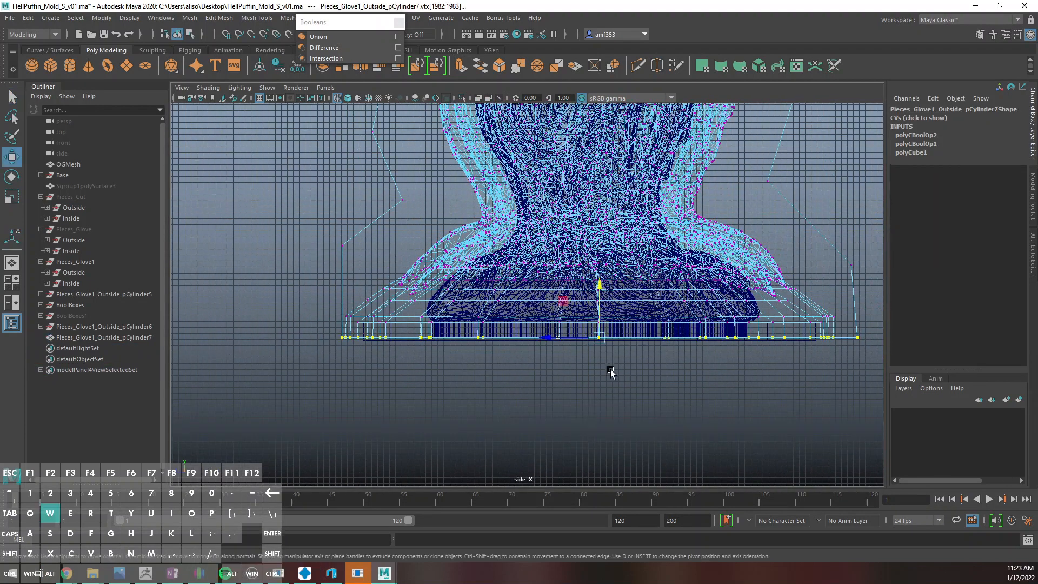
{"action": "left_click_drag", "start_coordinate": [599, 324], "coordinate": [599, 327]}
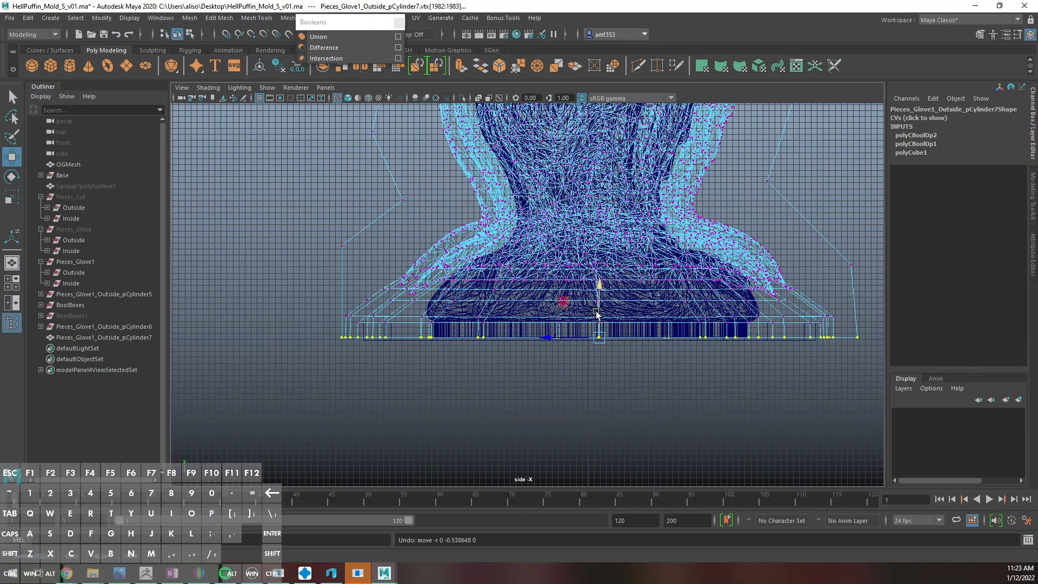
{"action": "left_click_drag", "start_coordinate": [596, 314], "coordinate": [601, 319]}
Return the glove mesh to object mode, delete its construction history and check the hollow interior in perspective
{"action": "right_click_drag", "start_coordinate": [356, 234], "coordinate": [413, 222]}
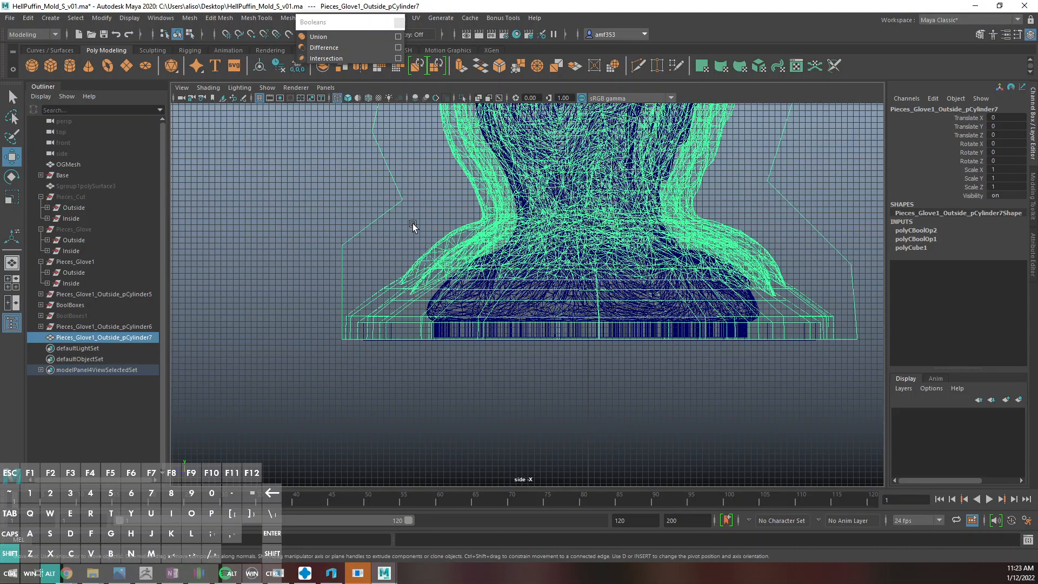
{"action": "key", "text": "f"}
{"action": "key", "text": "space"}
{"action": "key", "text": "space"}
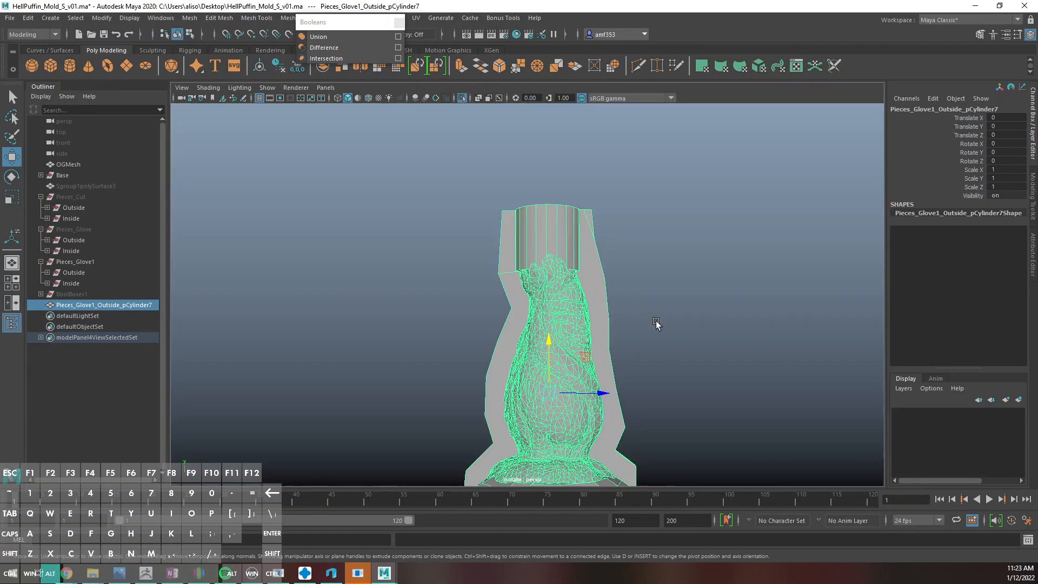
{"action": "left_click_drag", "start_coordinate": [653, 332], "coordinate": [609, 348], "text": "alt"}
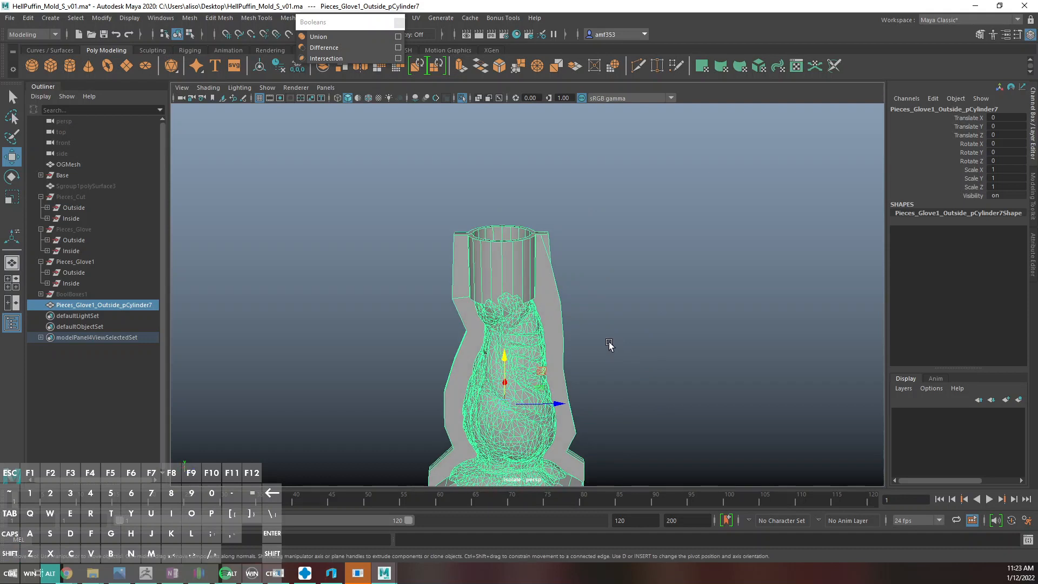
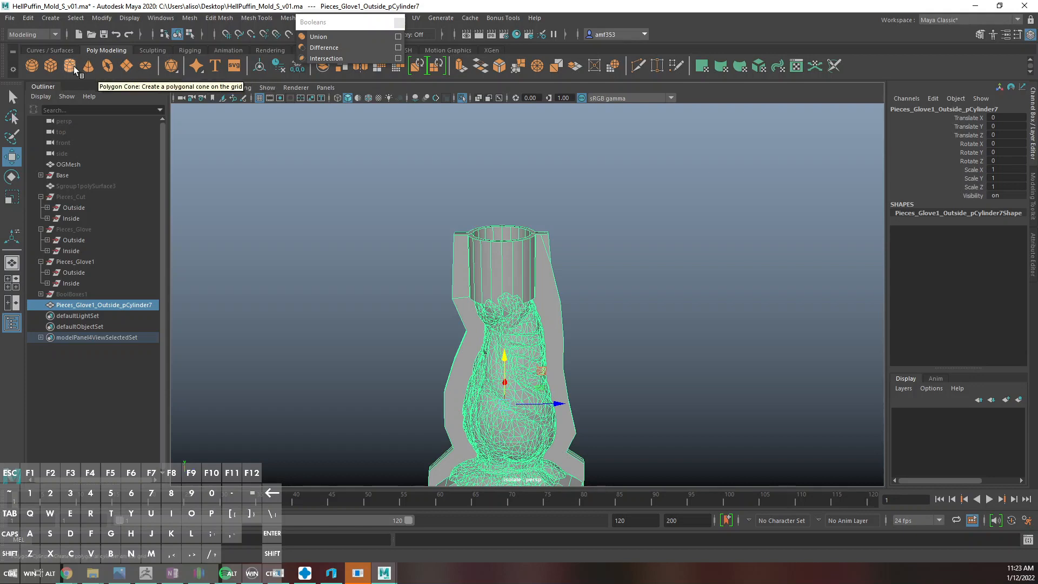
Create a polygon cube next to the base of the glove mesh
{"action": "left_click", "coordinate": [53, 65]}
{"action": "middle_click_drag", "start_coordinate": [685, 349], "coordinate": [666, 231], "text": "alt"}
{"action": "right_click_drag", "start_coordinate": [666, 232], "coordinate": [591, 377], "text": "alt"}
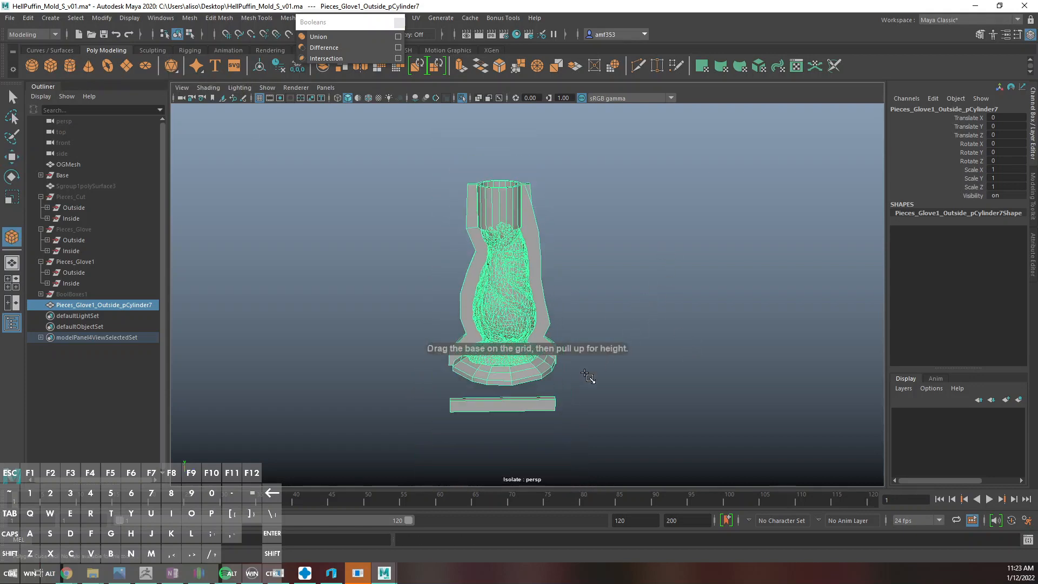
{"action": "left_click_drag", "start_coordinate": [591, 378], "coordinate": [560, 389], "text": "alt"}
{"action": "left_click", "coordinate": [560, 388]}
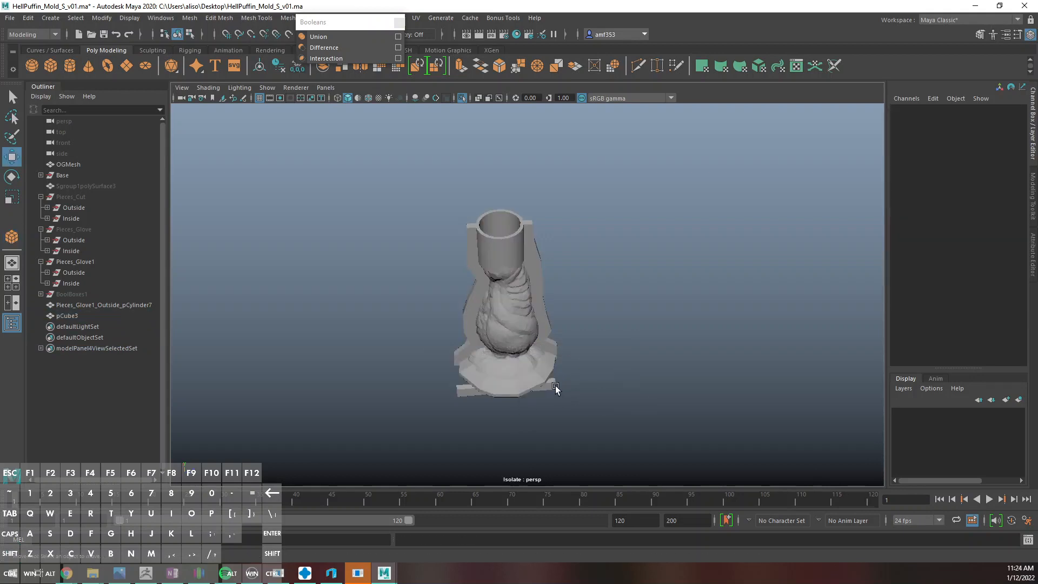
Delete the faces of the loose slab left below the glove mesh and return to object mode
{"action": "left_click", "coordinate": [554, 382]}
{"action": "right_click_drag", "start_coordinate": [556, 382], "coordinate": [555, 305]}
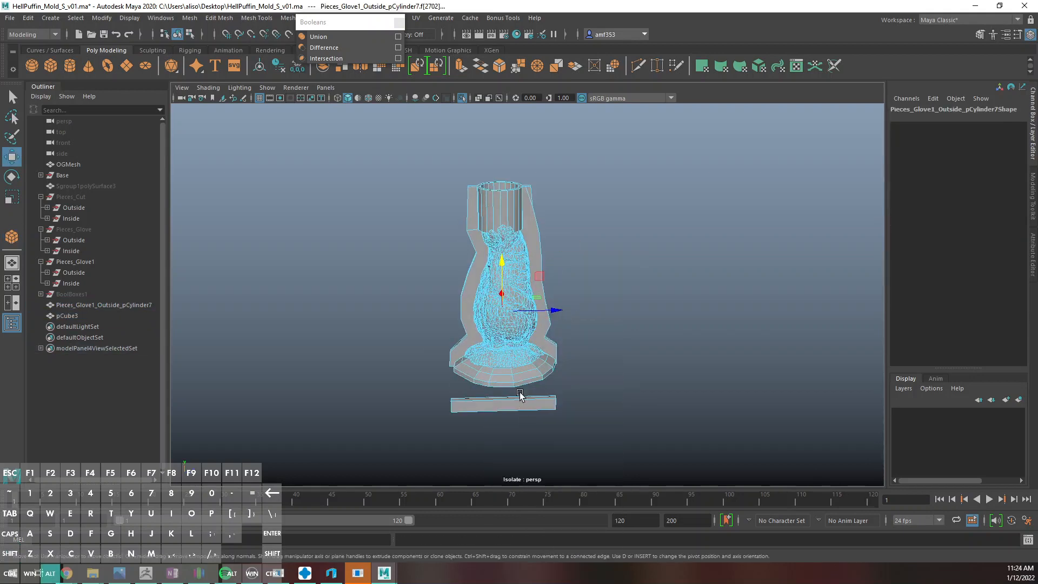
{"action": "left_click", "coordinate": [523, 406]}
{"action": "right_click_drag", "start_coordinate": [520, 275], "coordinate": [520, 353]}
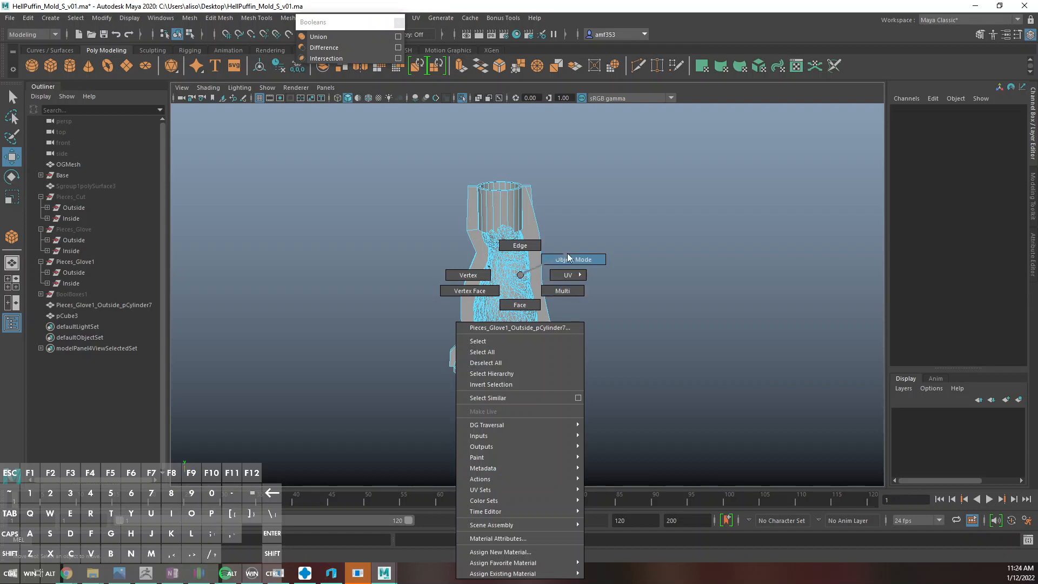
{"action": "right_click_drag", "start_coordinate": [567, 259], "coordinate": [568, 259]}
Show the whole scene again and set the new cube's Translate X, Y and Z to 0
{"action": "left_click", "coordinate": [584, 325]}
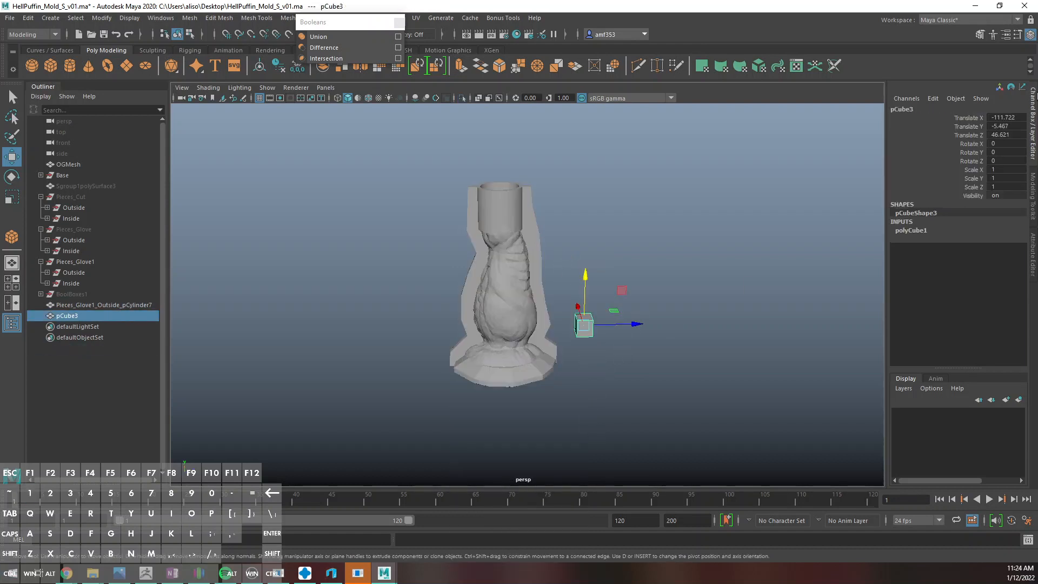
{"action": "left_click_drag", "start_coordinate": [1011, 116], "coordinate": [1001, 133]}
{"action": "type", "text": "0"}
{"action": "key", "text": "Return"}
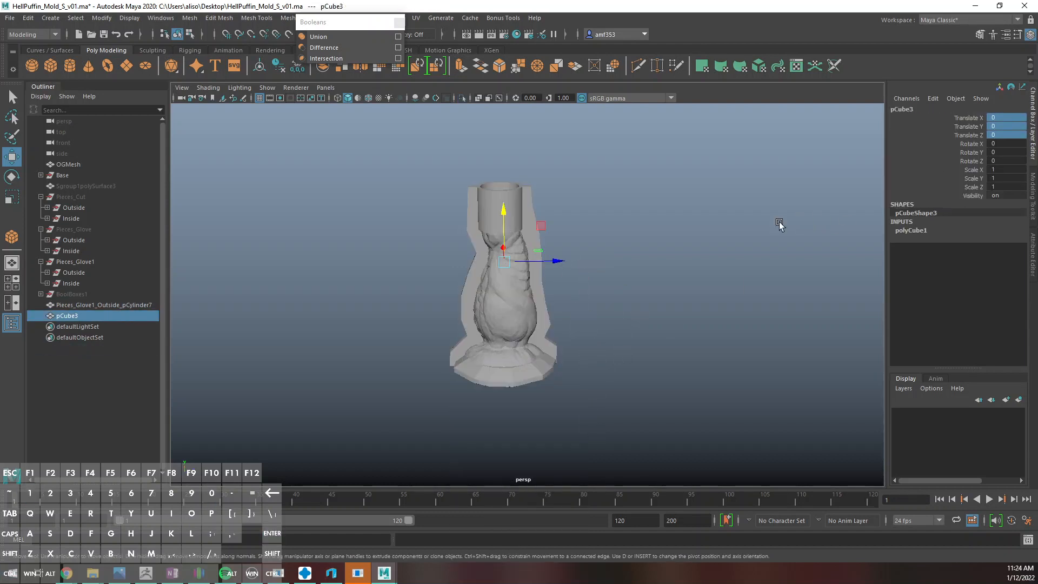
Set the cube's width, height and depth to 2.4
{"action": "key", "text": "f"}
{"action": "key", "text": "space"}
{"action": "left_click", "coordinate": [929, 231]}
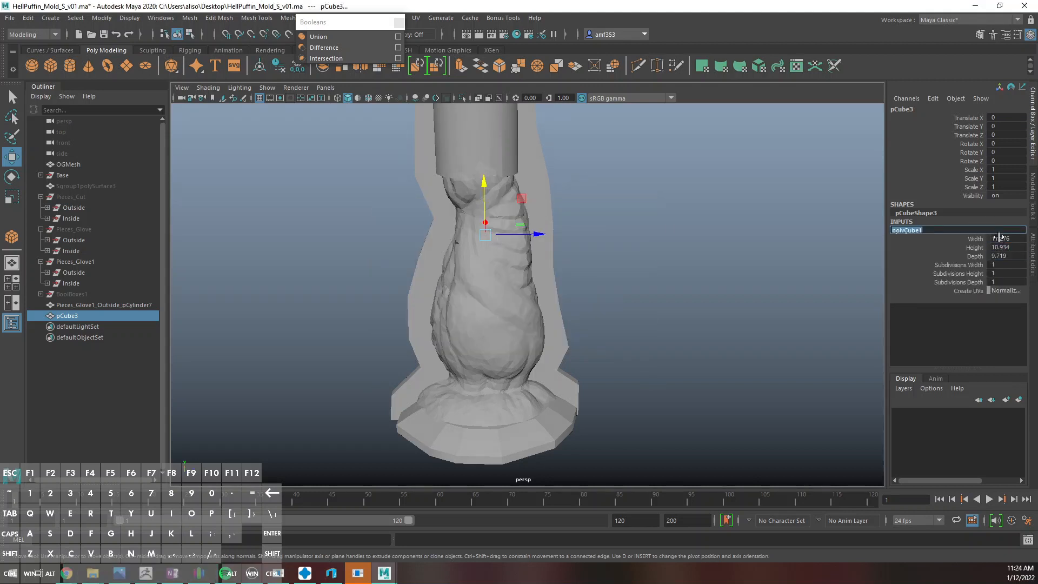
{"action": "left_click_drag", "start_coordinate": [1001, 238], "coordinate": [999, 255]}
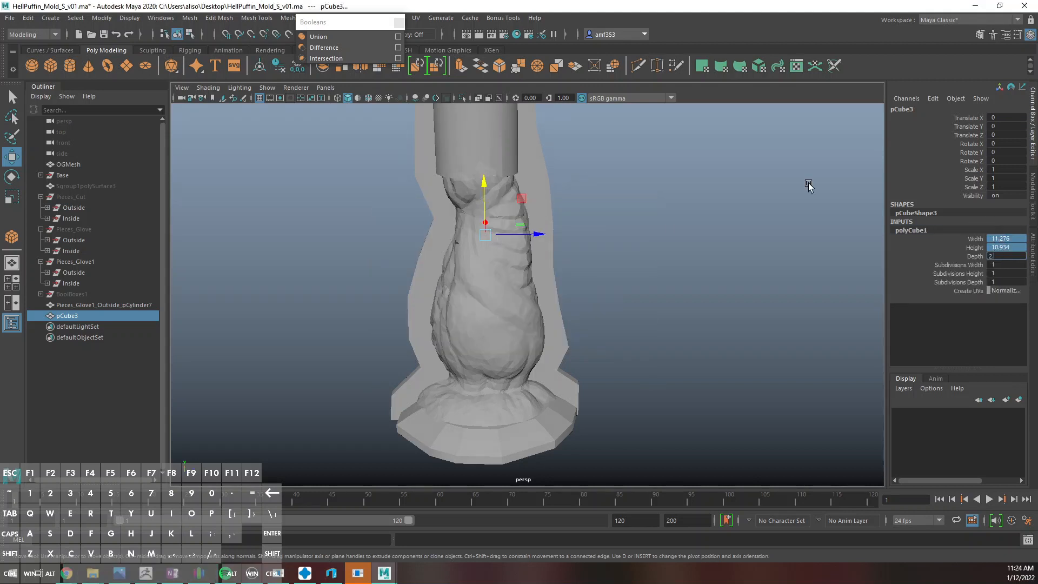
{"action": "type", "text": "2.4"}
{"action": "key", "text": "Return"}
Move the cube beside the tube's upper rim, at about -23.09, 65.404, -9.414
{"action": "right_click_drag", "start_coordinate": [595, 201], "coordinate": [520, 279], "text": "alt"}
{"action": "left_click_drag", "start_coordinate": [520, 279], "coordinate": [552, 246], "text": "alt"}
{"action": "key", "text": "f"}
{"action": "right_click_drag", "start_coordinate": [556, 265], "coordinate": [542, 306], "text": "alt"}
{"action": "left_click_drag", "start_coordinate": [542, 306], "coordinate": [576, 304], "text": "alt"}
{"action": "right_click_drag", "start_coordinate": [577, 304], "coordinate": [534, 300], "text": "alt"}
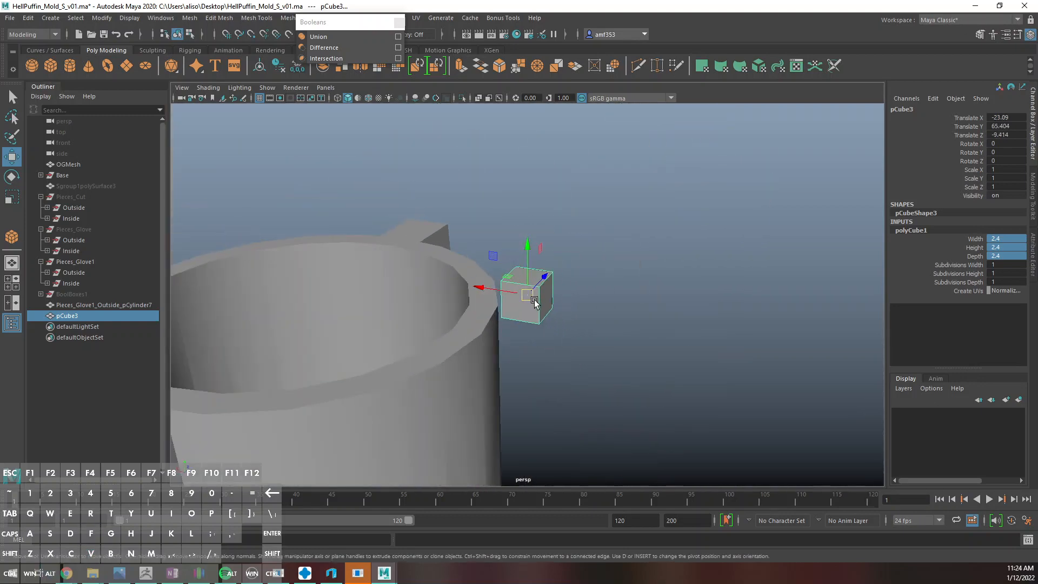
Scale the cube to 6.9 in X and place it across the tube's outer wall at about X -19.609, Y 55.955
{"action": "key", "text": "space"}
{"action": "key", "text": "f"}
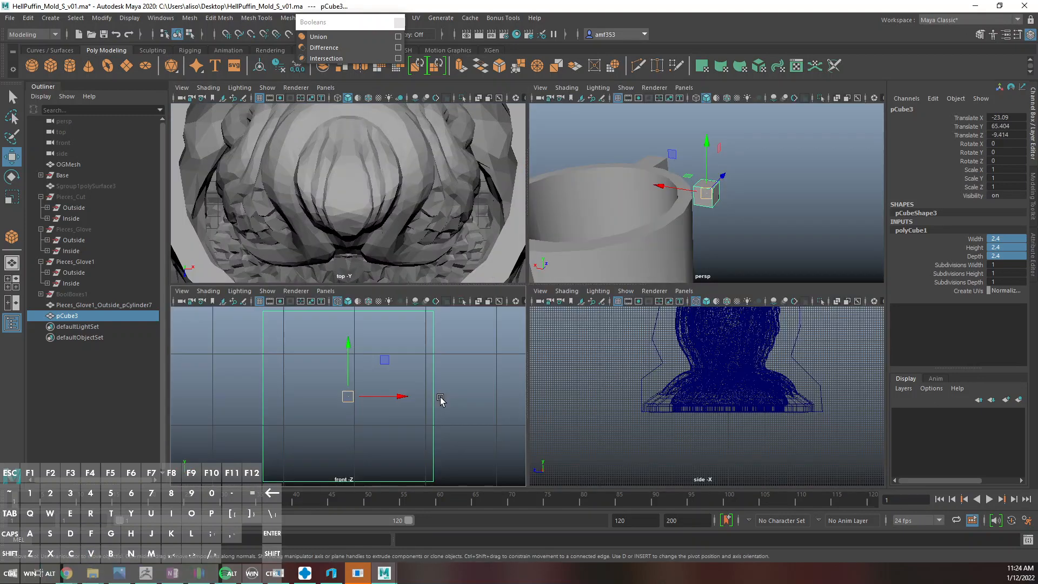
{"action": "scroll", "coordinate": [438, 399], "scroll_direction": "down", "scroll_amount": 5}
{"action": "middle_click_drag", "start_coordinate": [438, 398], "coordinate": [415, 375], "text": "alt"}
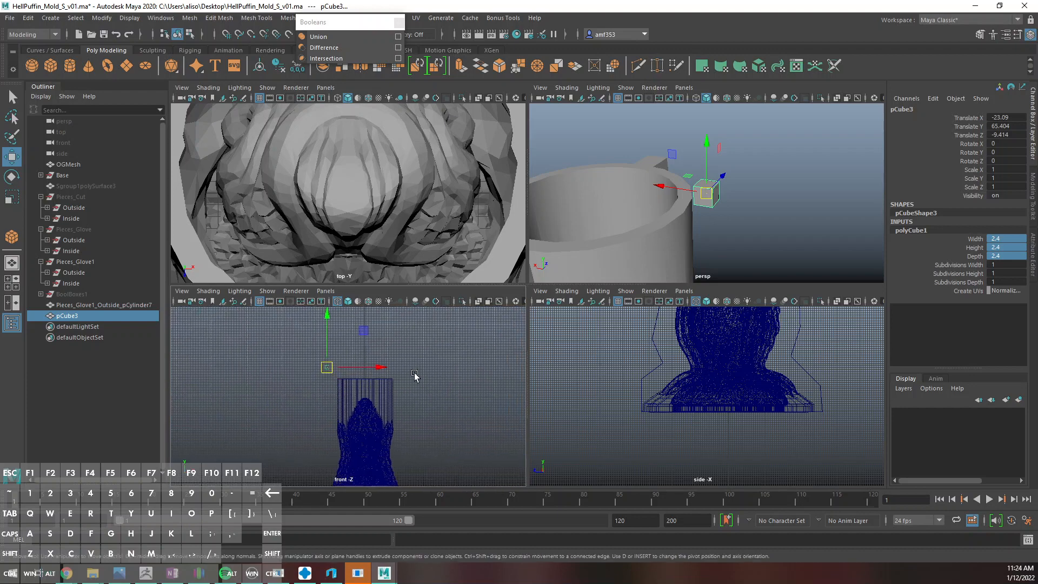
{"action": "key", "text": "space"}
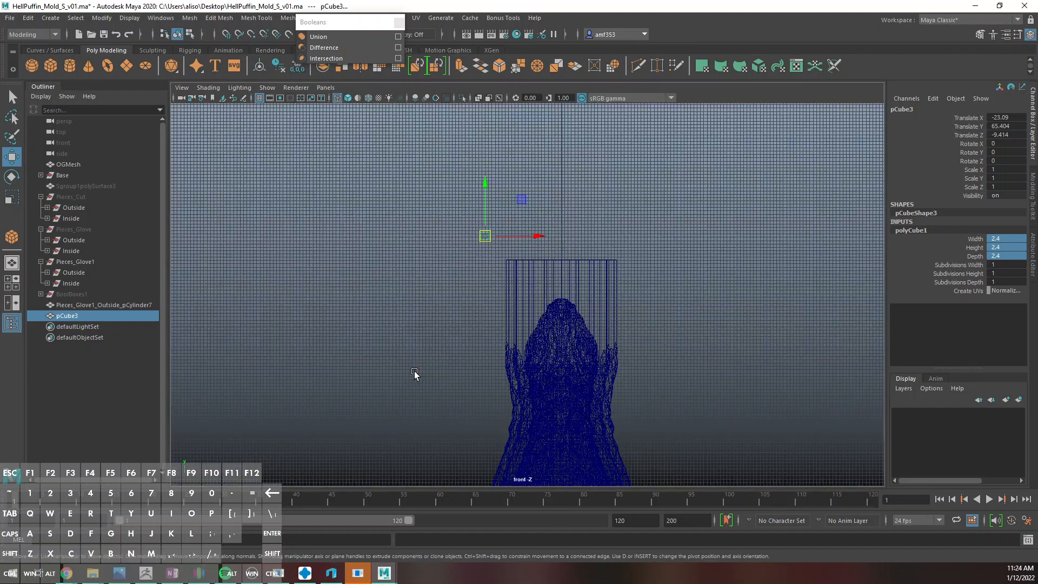
{"action": "right_click_drag", "start_coordinate": [415, 372], "coordinate": [513, 345], "text": "alt"}
{"action": "middle_click_drag", "start_coordinate": [513, 345], "coordinate": [476, 343], "text": "alt"}
{"action": "left_click_drag", "start_coordinate": [407, 179], "coordinate": [785, 238]}
{"action": "key", "text": "r"}
{"action": "key", "text": "w"}
{"action": "left_click_drag", "start_coordinate": [499, 239], "coordinate": [493, 241]}
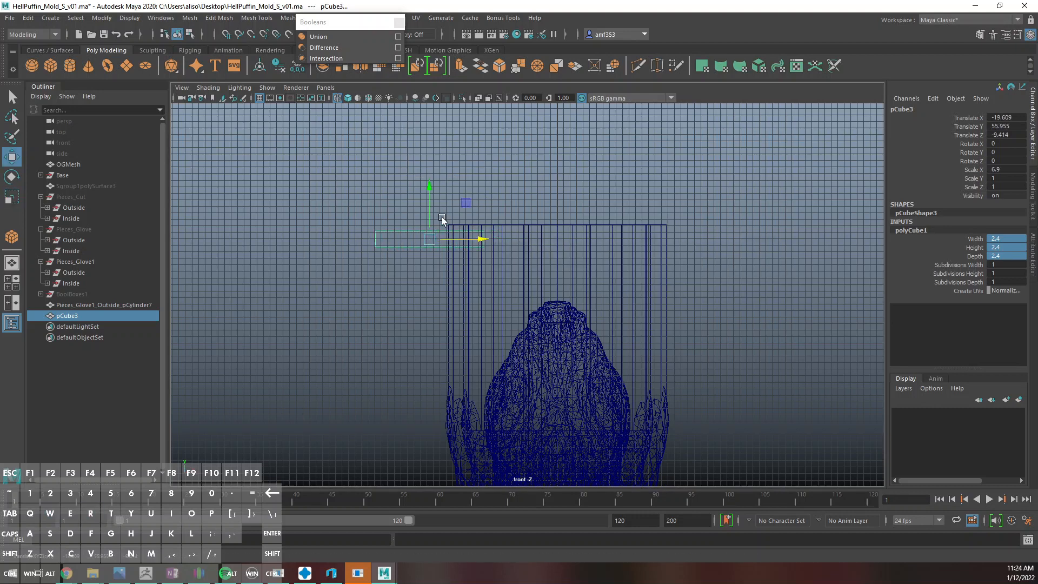
Scale the box to about 4.833 in Y and align its top with the tube rim at about X -20.604, Y 52.474
{"action": "key", "text": "r"}
{"action": "left_click_drag", "start_coordinate": [429, 187], "coordinate": [441, 5]}
{"action": "key", "text": "w"}
{"action": "left_click_drag", "start_coordinate": [429, 207], "coordinate": [429, 229]}
{"action": "left_click_drag", "start_coordinate": [481, 261], "coordinate": [473, 260]}
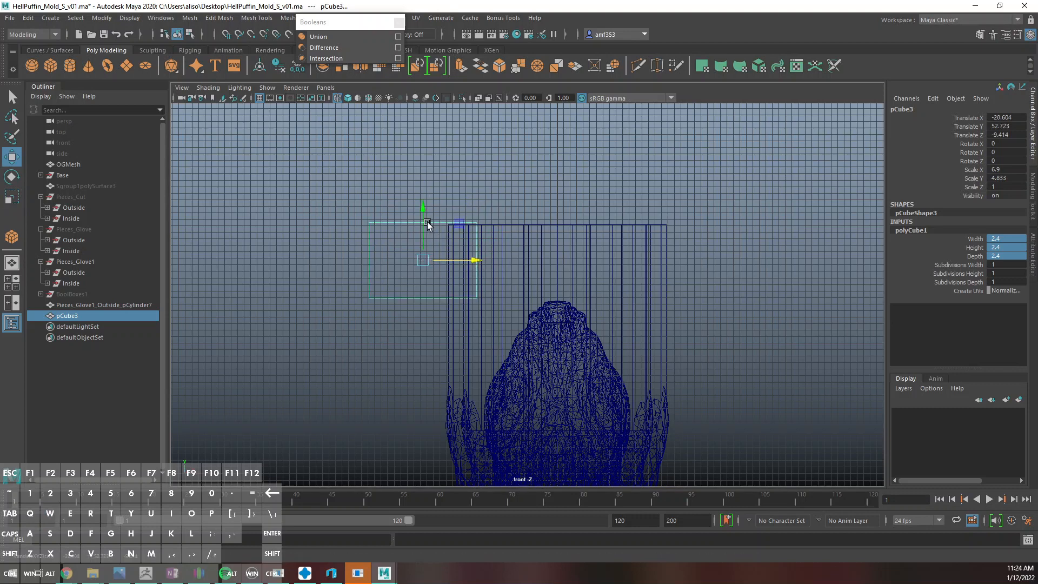
{"action": "left_click_drag", "start_coordinate": [429, 228], "coordinate": [428, 230]}
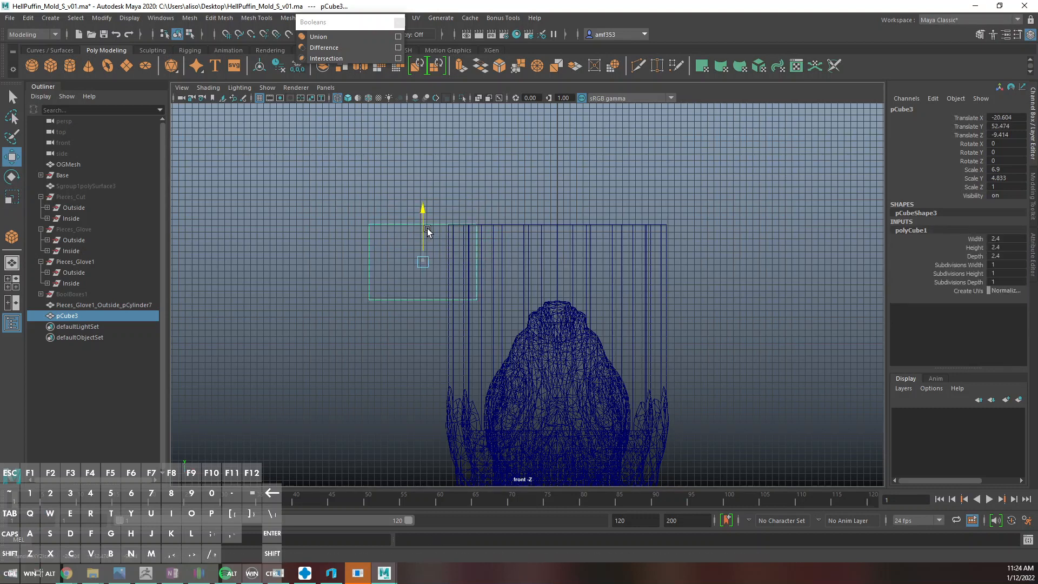
Pull the box's inner-side vertices back so they end within the tube's wall
{"action": "key", "text": "q"}
{"action": "right_click_drag", "start_coordinate": [414, 216], "coordinate": [351, 218]}
{"action": "left_click_drag", "start_coordinate": [320, 279], "coordinate": [507, 320]}
{"action": "key", "text": "w"}
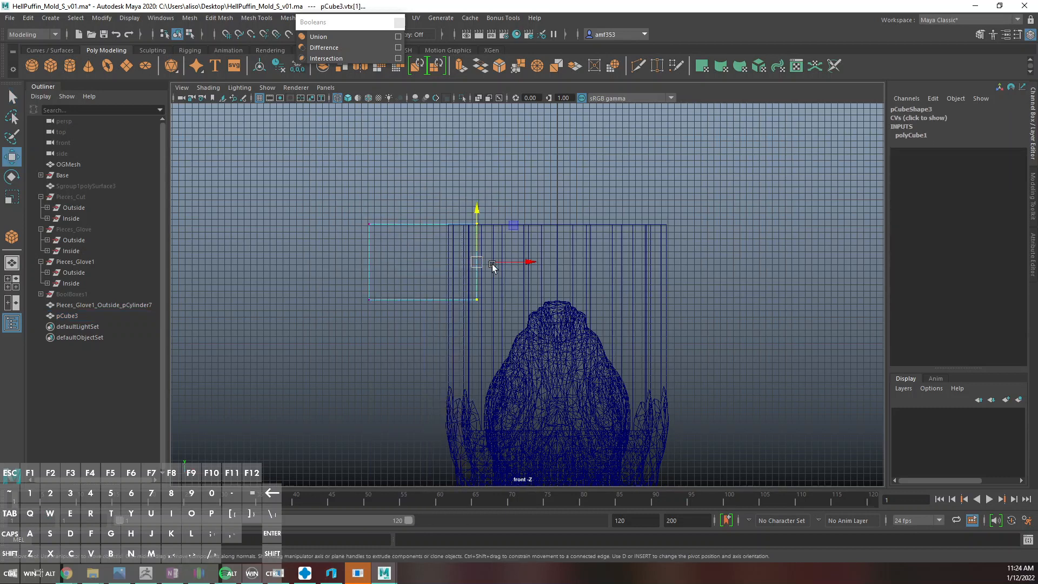
{"action": "left_click_drag", "start_coordinate": [496, 262], "coordinate": [481, 261]}
{"action": "key", "text": "q"}
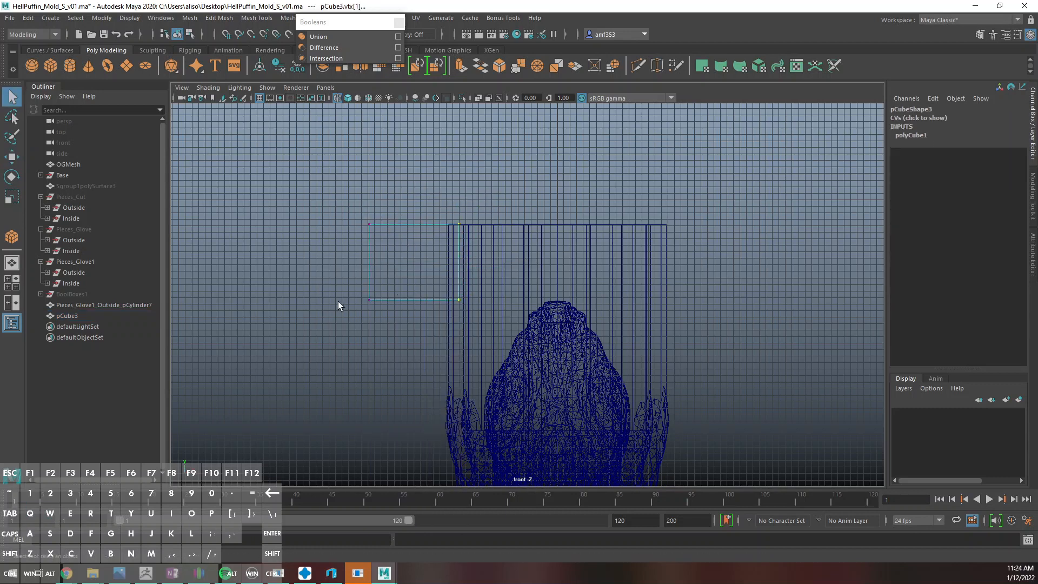
Move the box's lower outer vertices in to the tube's outer wall to form a triangular fin
{"action": "left_click_drag", "start_coordinate": [349, 273], "coordinate": [481, 299]}
{"action": "key", "text": "w"}
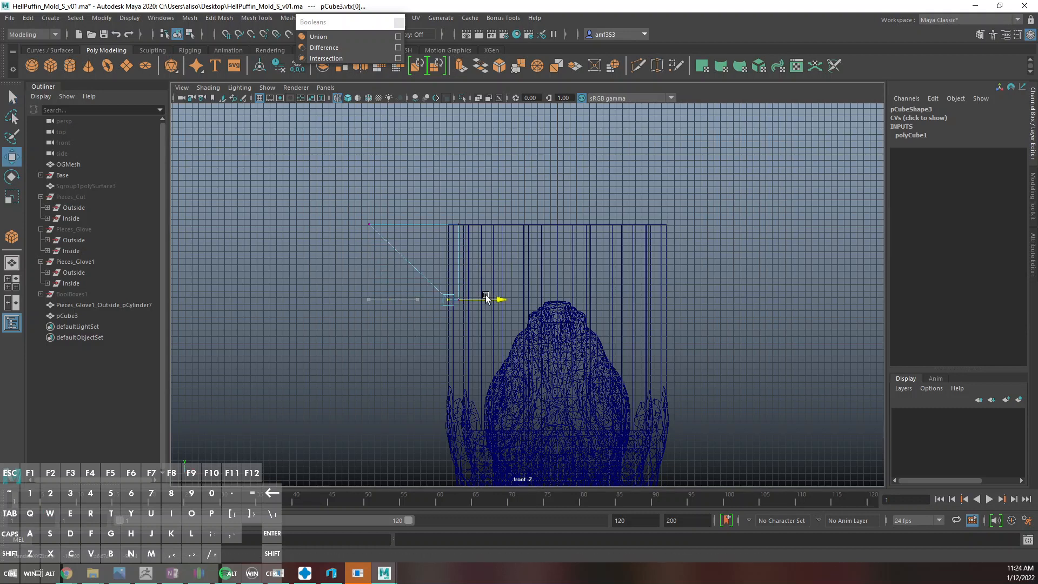
{"action": "key", "text": "q"}
{"action": "right_click_drag", "start_coordinate": [437, 227], "coordinate": [466, 206]}
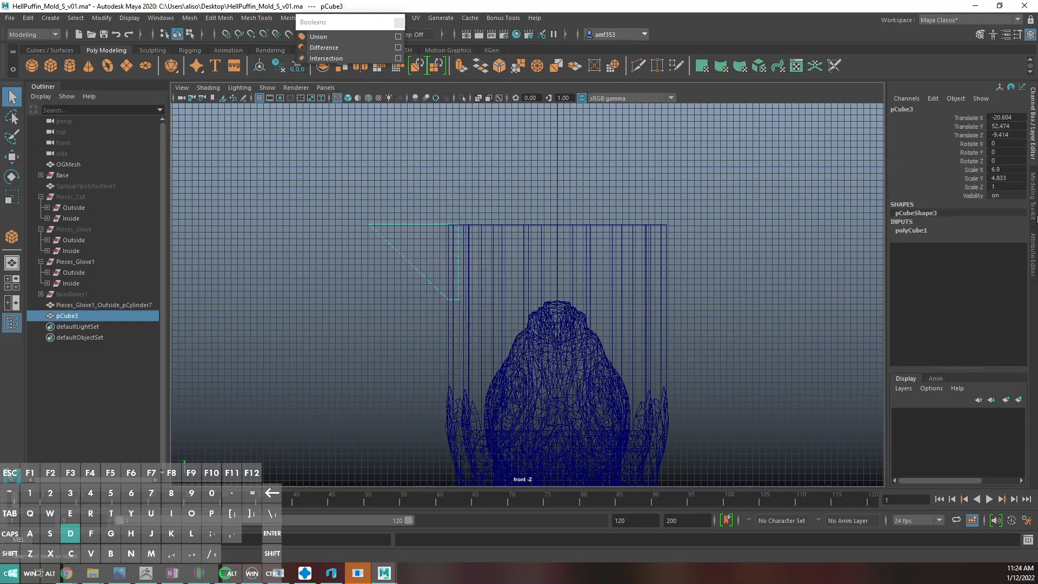
Duplicate the fin, freeze the copy's transformations and mirror it with Scale X -1
{"action": "key", "text": "ctrl+d"}
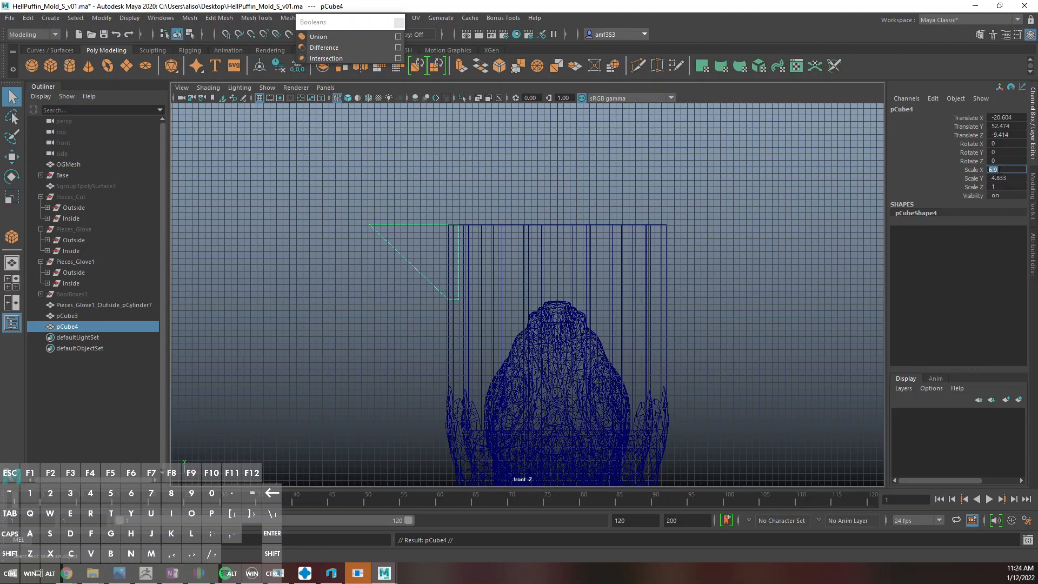
{"action": "key", "text": "Return"}
{"action": "left_click", "coordinate": [297, 66]}
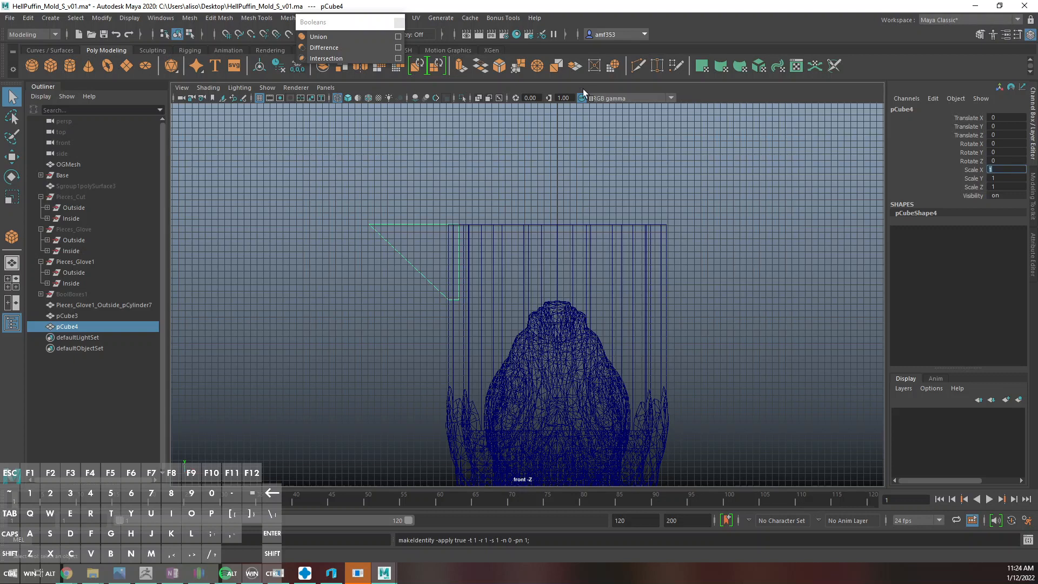
{"action": "type", "text": "-1"}
{"action": "key", "text": "Return"}
Move the mirrored fin to Translate X 41.526 on the tube's opposite wall and freeze its transformations
{"action": "key", "text": "w"}
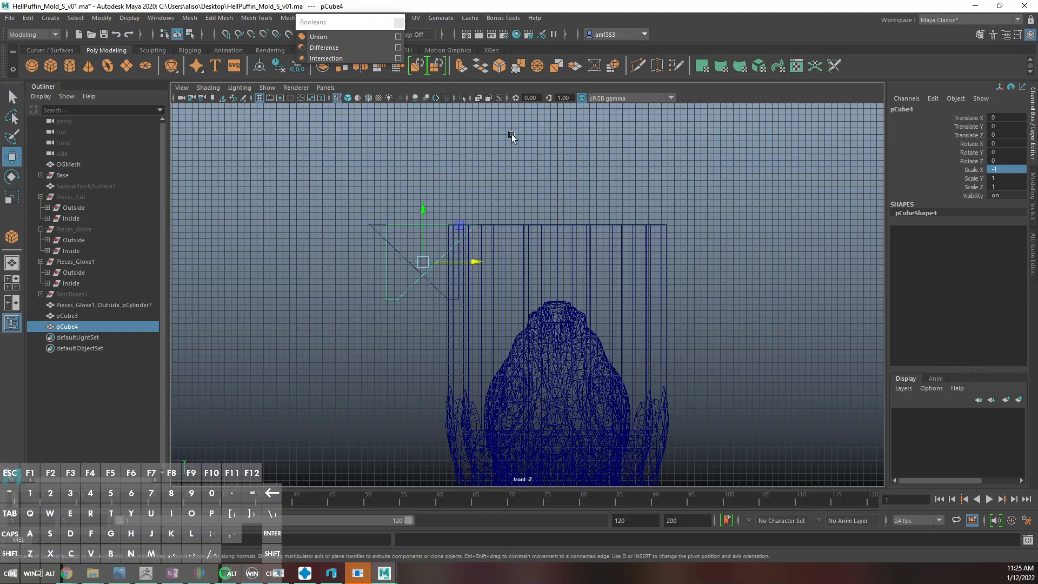
{"action": "left_click_drag", "start_coordinate": [470, 266], "coordinate": [753, 243]}
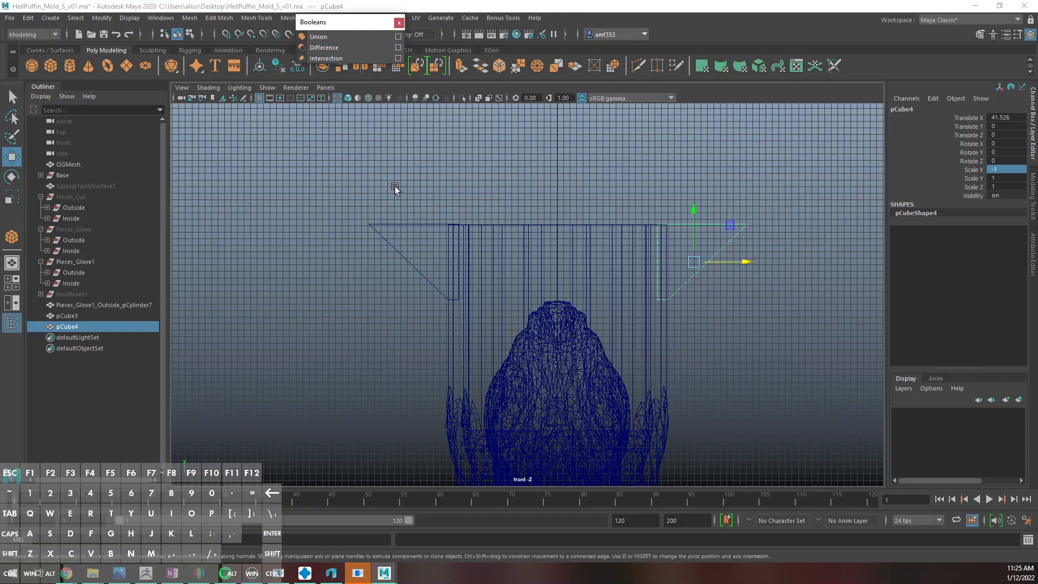
{"action": "left_click", "coordinate": [295, 70]}
Move both fins to about 6.832 in Translate Z to centre them on the tube, and add the glove mesh to the selection
{"action": "left_click_drag", "start_coordinate": [387, 213], "coordinate": [792, 307]}
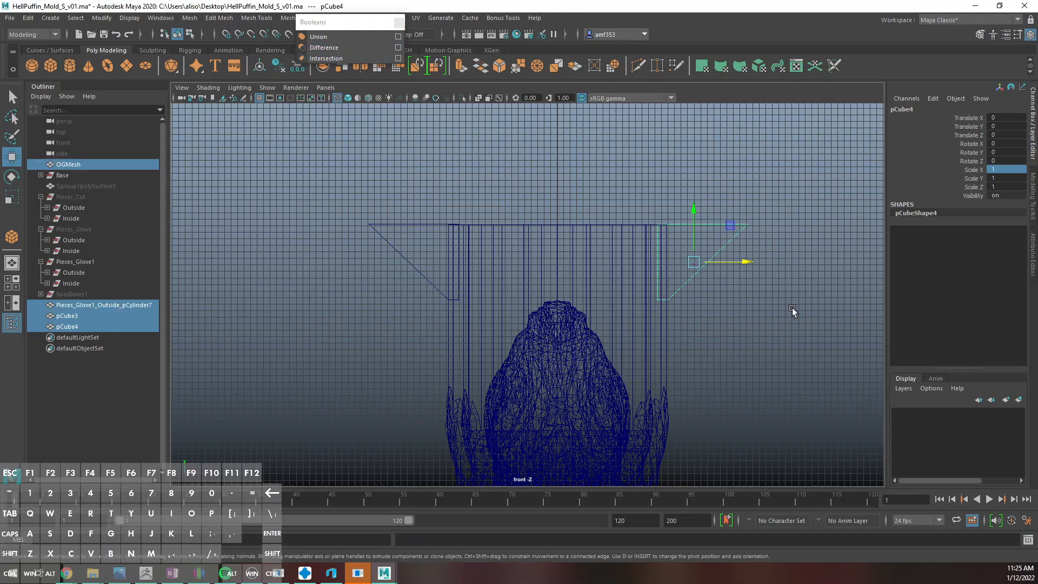
{"action": "key", "text": "space"}
{"action": "key", "text": "space"}
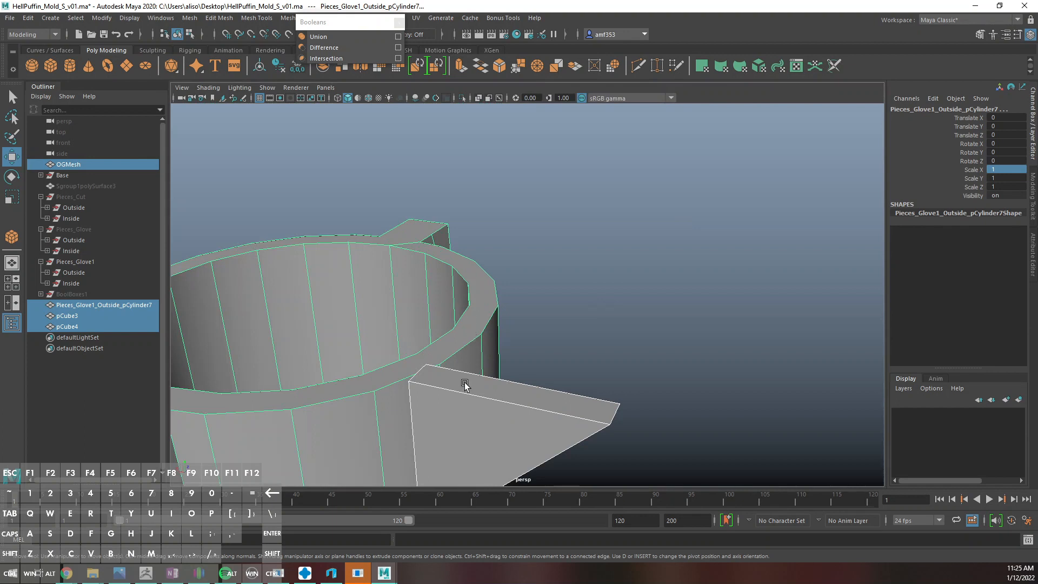
{"action": "left_click", "coordinate": [465, 385]}
{"action": "left_click_drag", "start_coordinate": [463, 375], "coordinate": [371, 180], "text": "alt"}
{"action": "left_click", "coordinate": [332, 228], "text": "shift"}
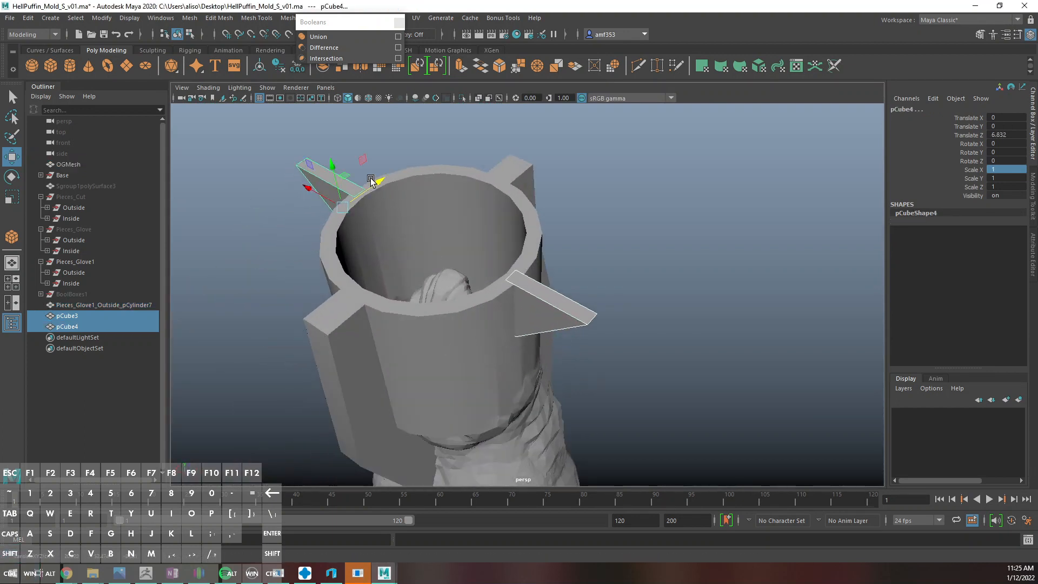
{"action": "left_click", "coordinate": [498, 317], "text": "shift"}
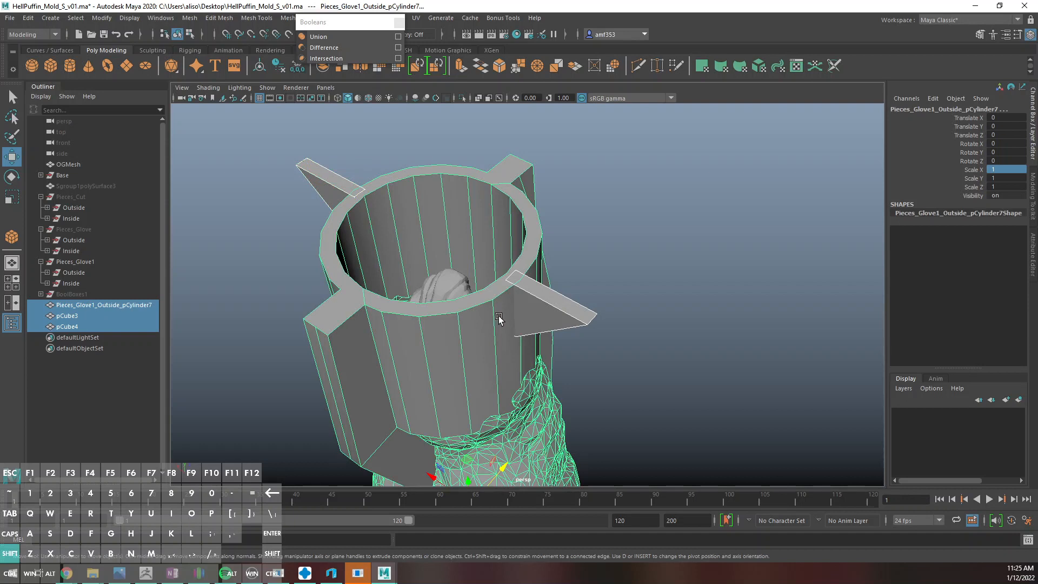
Union the glove mesh with both triangular fins and delete the merged mesh's construction history
{"action": "left_click", "coordinate": [326, 37]}
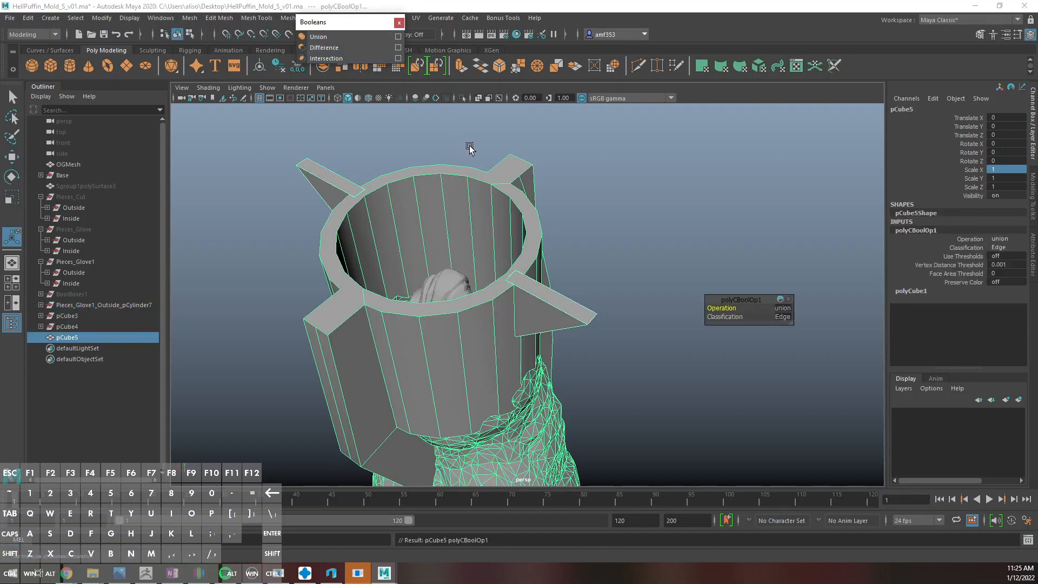
{"action": "right_click_drag", "start_coordinate": [486, 180], "coordinate": [519, 162]}
{"action": "key", "text": "alt+shift+d"}
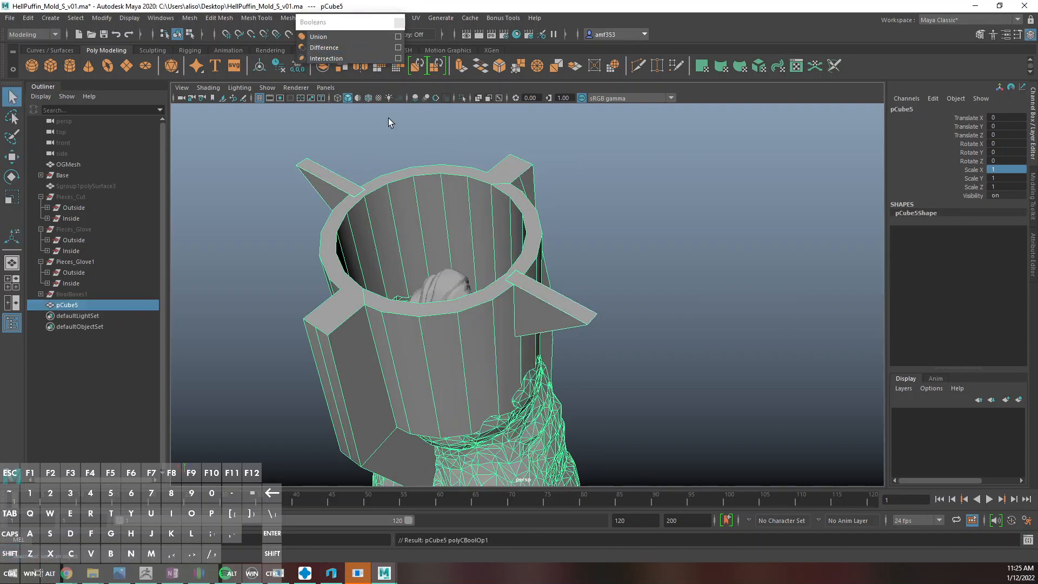
Select all vertices along the tube's top rim, including the fins' upper corners, and level them vertically with Scale
{"action": "left_click_drag", "start_coordinate": [420, 205], "coordinate": [417, 161], "text": "alt"}
{"action": "scroll", "coordinate": [595, 371], "scroll_direction": "up", "scroll_amount": 4}
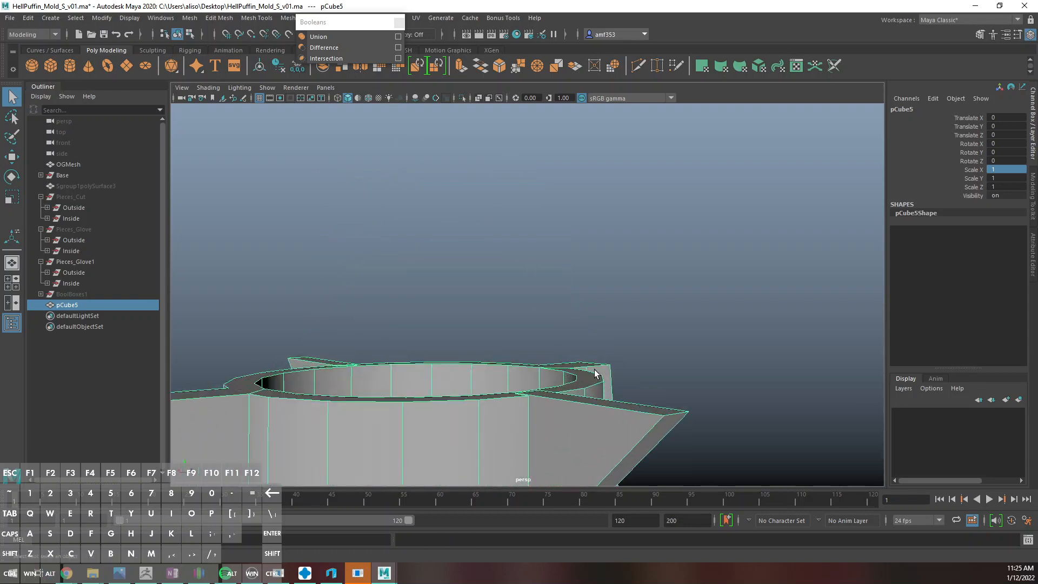
{"action": "middle_click_drag", "start_coordinate": [596, 370], "coordinate": [622, 295], "text": "alt"}
{"action": "right_click_drag", "start_coordinate": [595, 273], "coordinate": [557, 270]}
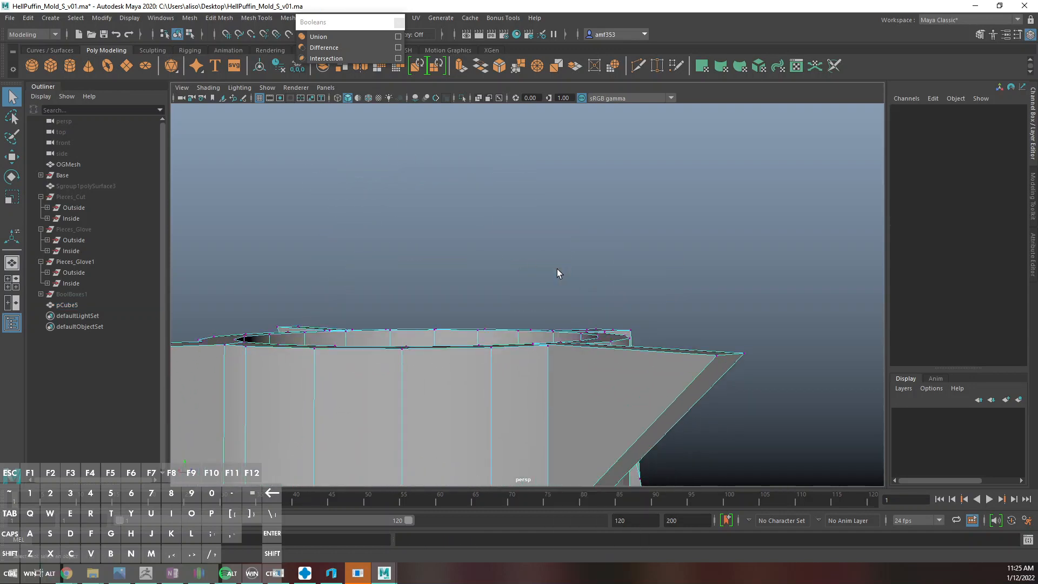
{"action": "left_click_drag", "start_coordinate": [557, 270], "coordinate": [708, 331], "text": "alt"}
{"action": "key", "text": "4"}
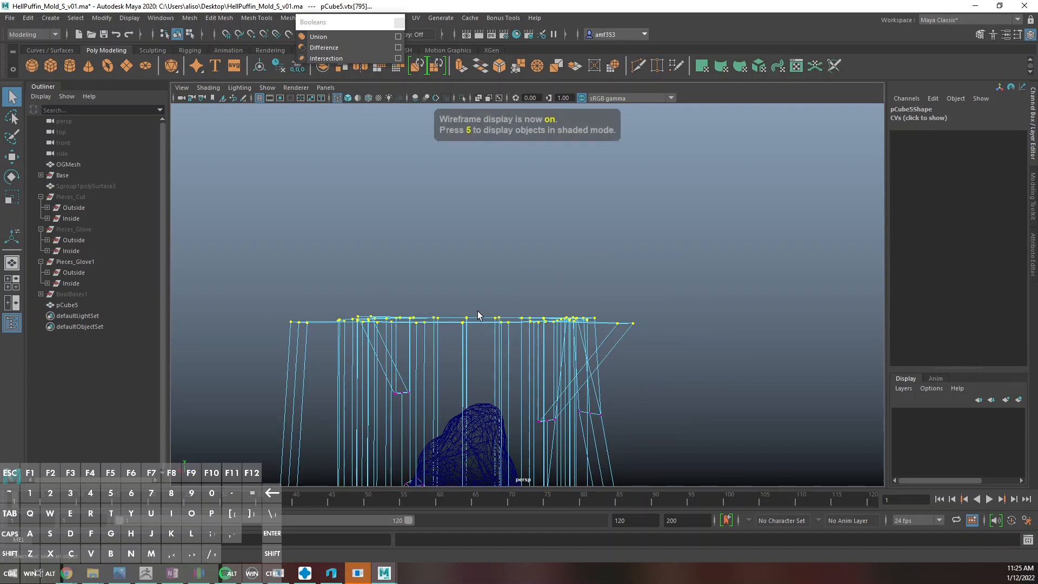
{"action": "key", "text": "r"}
{"action": "key", "text": "q"}
{"action": "right_click_drag", "start_coordinate": [515, 274], "coordinate": [573, 253]}
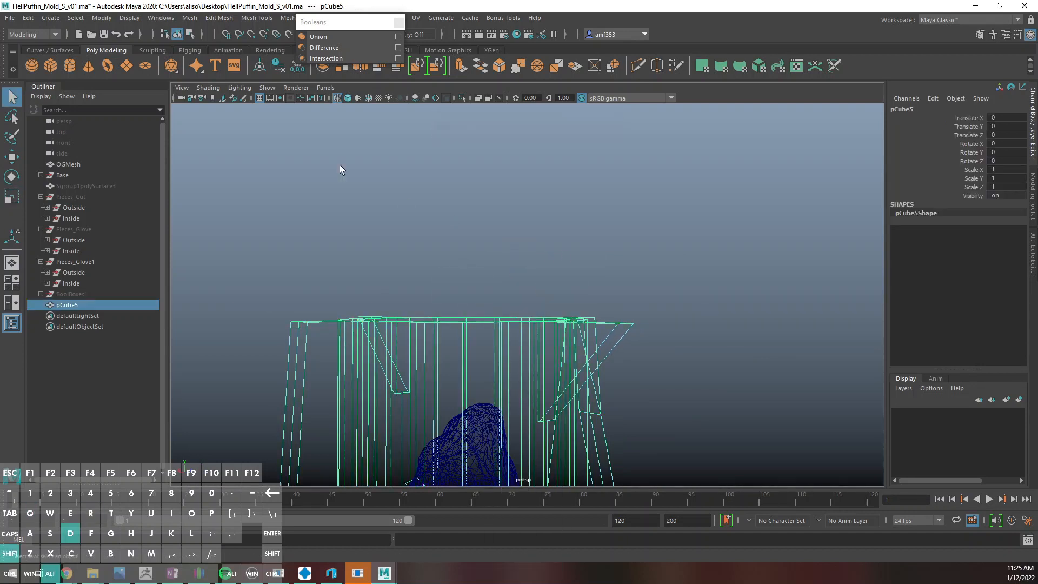
Run Cleanup on the merged glove mesh and delete its construction history
{"action": "left_click", "coordinate": [189, 20]}
{"action": "left_click", "coordinate": [213, 253]}
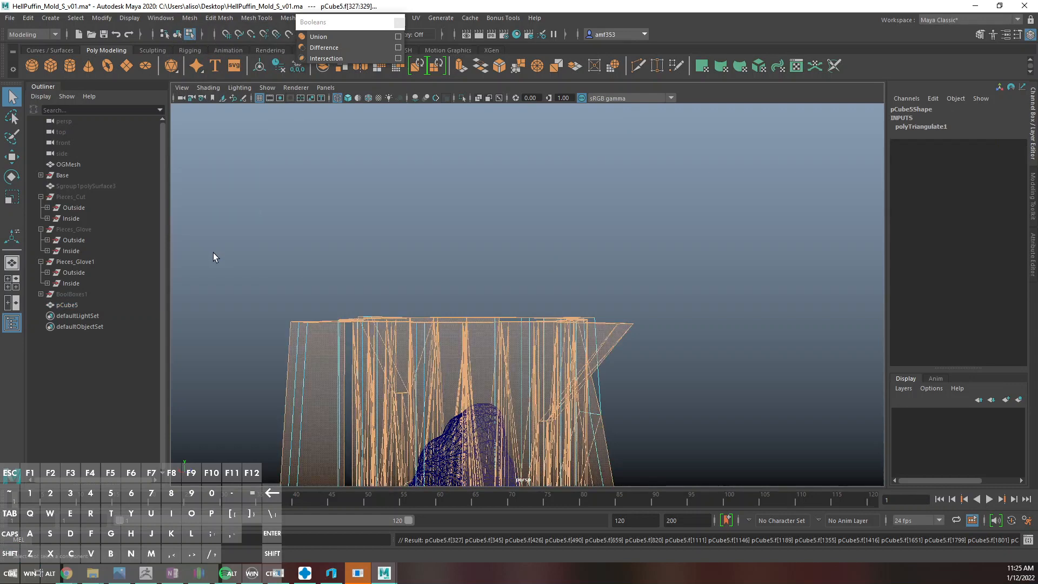
{"action": "right_click_drag", "start_coordinate": [470, 274], "coordinate": [512, 249]}
{"action": "key", "text": "alt+shift+d"}
{"action": "left_click", "coordinate": [572, 274]}
{"action": "left_click_drag", "start_coordinate": [569, 275], "coordinate": [562, 294], "text": "alt"}
{"action": "left_click", "coordinate": [624, 254]}
{"action": "key", "text": "alt+shift+d"}
{"action": "key", "text": "5"}
{"action": "scroll", "coordinate": [616, 261], "scroll_direction": "down", "scroll_amount": 5}
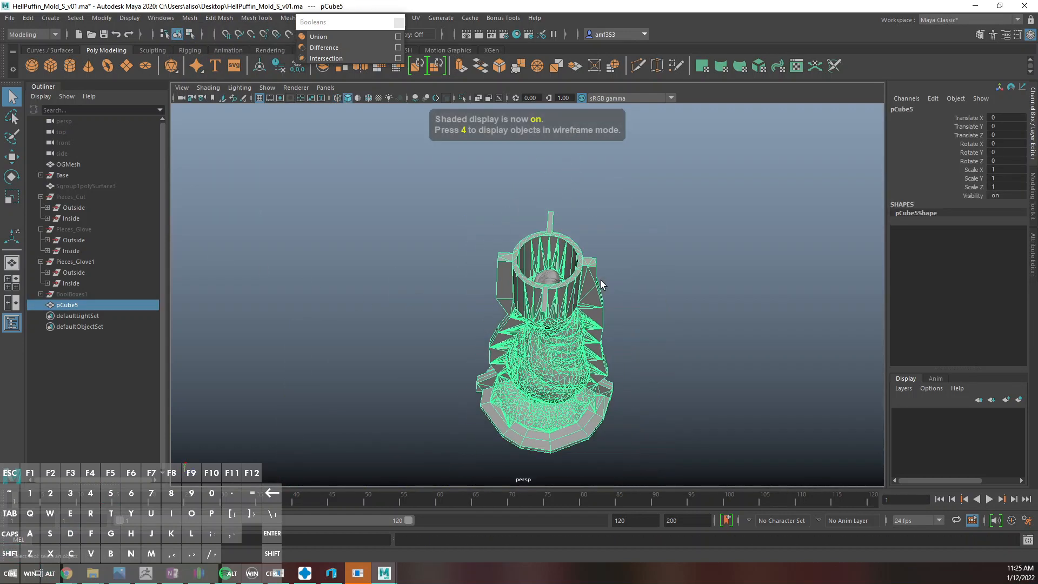
Draw a polygon plane about 200.5 wide and 186.8 high around the whole mold in the side view
{"action": "mouse_move", "coordinate": [586, 410]}
{"action": "left_mouse_down", "text": "alt"}
{"action": "mouse_move", "coordinate": [556, 322]}
{"action": "mouse_move", "coordinate": [536, 366]}
{"action": "mouse_move", "coordinate": [559, 201]}
{"action": "left_mouse_up", "text": "alt"}
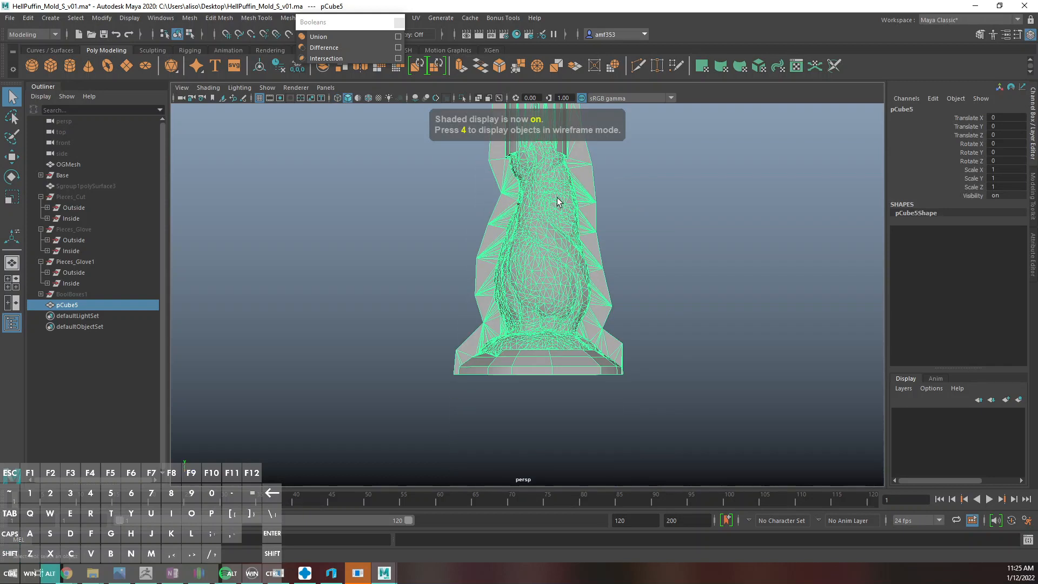
{"action": "mouse_move", "coordinate": [529, 339]}
{"action": "left_mouse_down", "text": "alt"}
{"action": "mouse_move", "coordinate": [576, 336]}
{"action": "mouse_move", "coordinate": [579, 315]}
{"action": "left_mouse_up", "text": "alt"}
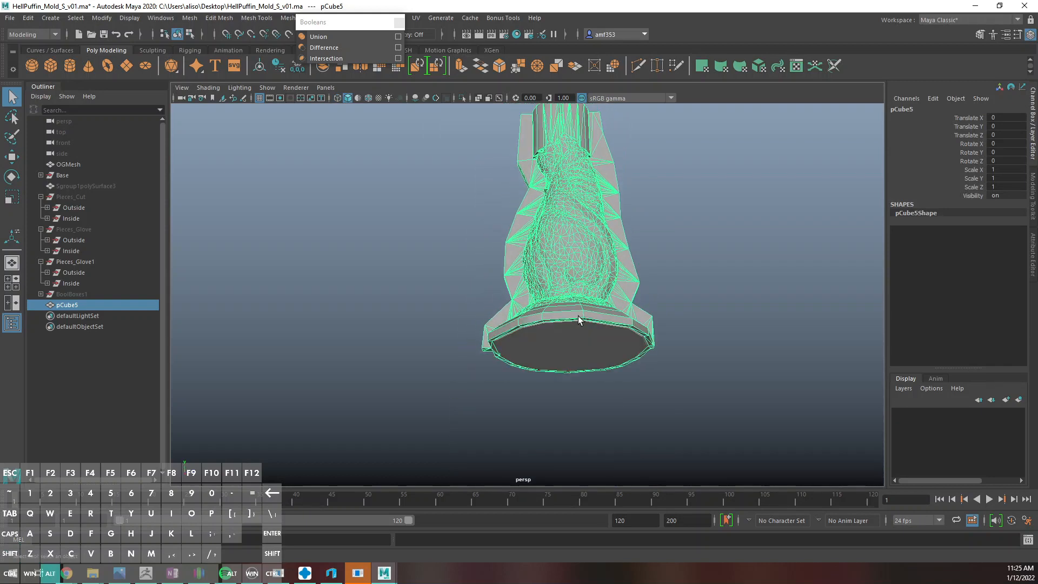
{"action": "key", "text": "space"}
{"action": "key", "text": "space"}
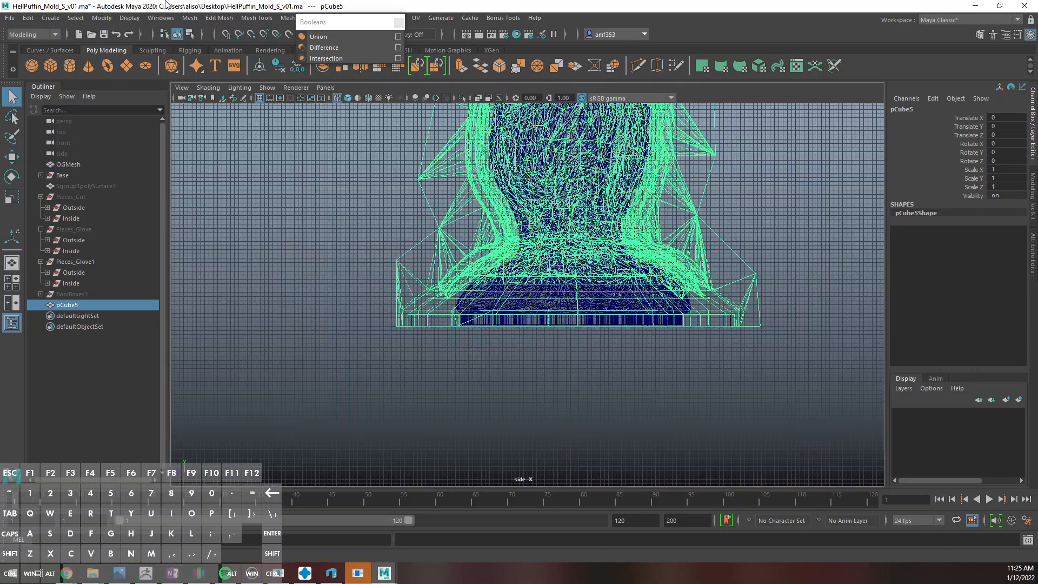
{"action": "left_click", "coordinate": [125, 64]}
{"action": "scroll", "coordinate": [394, 225], "scroll_direction": "down", "scroll_amount": 5}
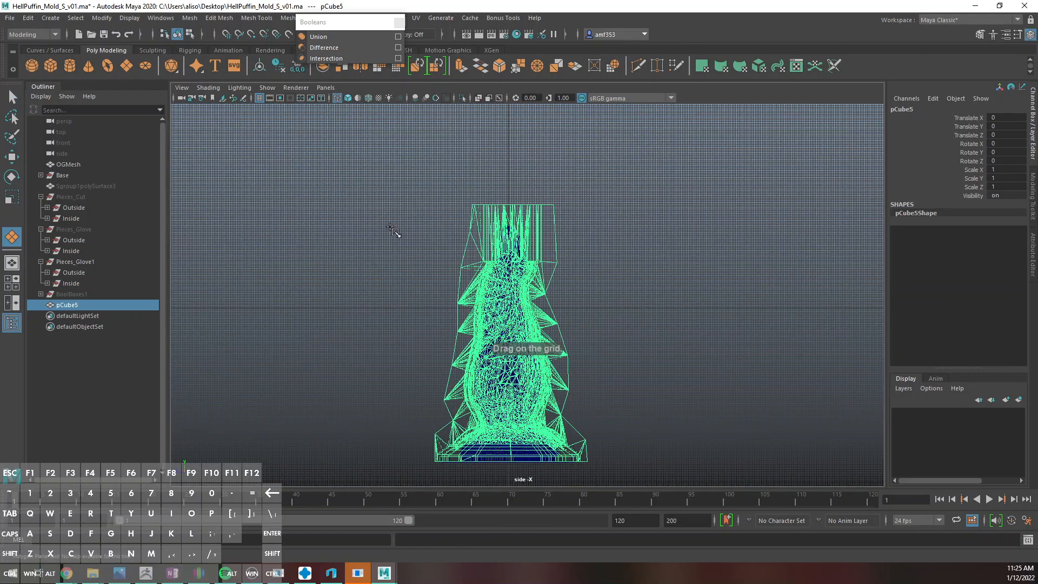
{"action": "left_click_drag", "start_coordinate": [641, 435], "coordinate": [716, 484]}
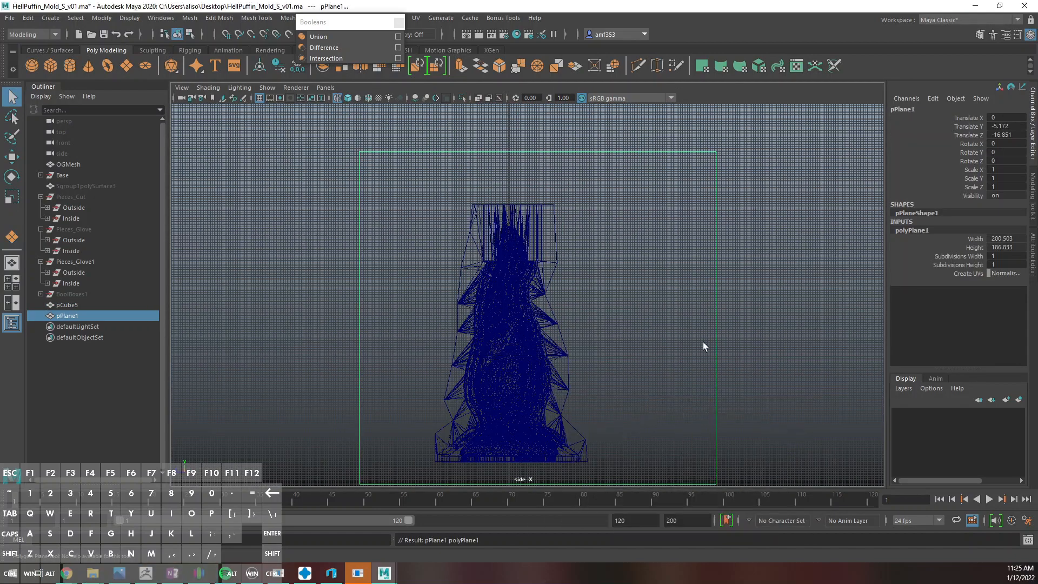
Extrude the plane's face sideways into a deep box that encloses half of the glove mold
{"action": "key", "text": "space"}
{"action": "key", "text": "space"}
{"action": "left_click_drag", "start_coordinate": [688, 301], "coordinate": [620, 320], "text": "alt"}
{"action": "key", "text": "ctrl+e"}
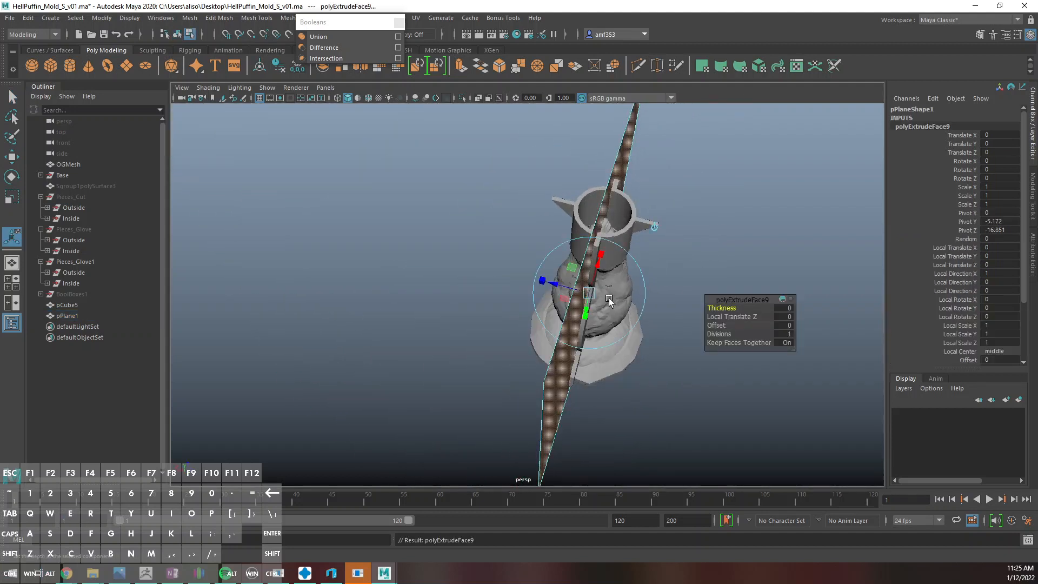
{"action": "key", "text": "w"}
{"action": "left_click_drag", "start_coordinate": [553, 283], "coordinate": [373, 227]}
{"action": "key", "text": "q"}
{"action": "right_click_drag", "start_coordinate": [538, 177], "coordinate": [578, 144]}
Keep a hidden backup copy of the glove mesh, and boolean-intersect duplicates of the mesh and box into one mold half
{"action": "left_click", "coordinate": [624, 283]}
{"action": "key", "text": "ctrl+h"}
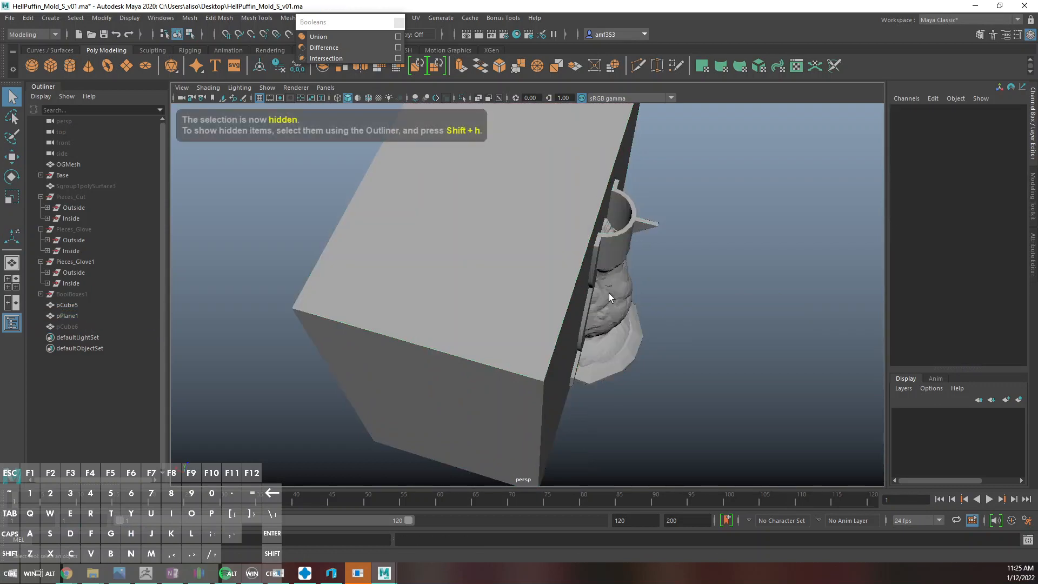
{"action": "left_click", "coordinate": [609, 293]}
{"action": "left_click", "coordinate": [517, 294], "text": "shift"}
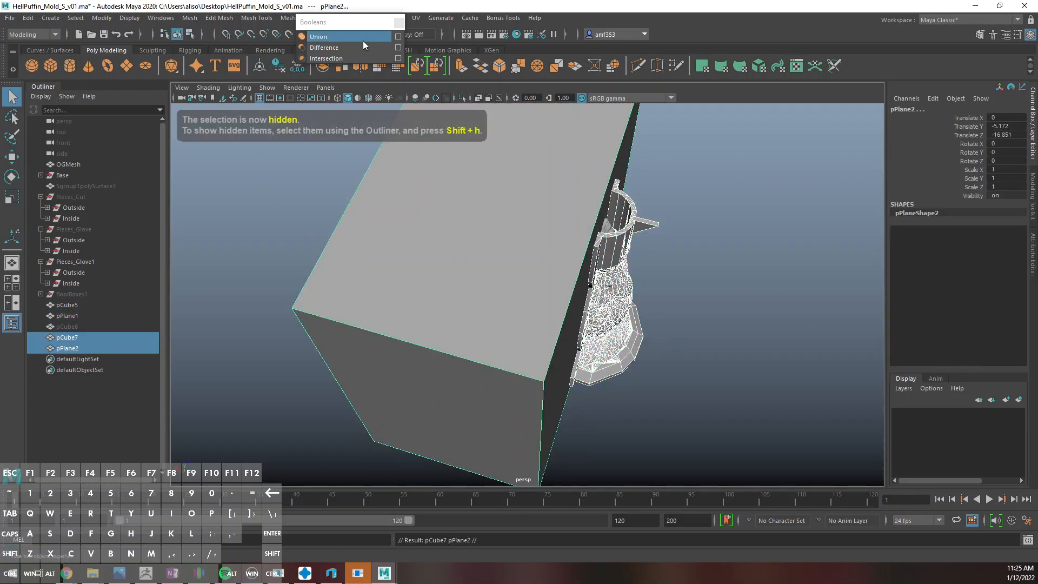
{"action": "left_click", "coordinate": [326, 58]}
{"action": "key", "text": "4"}
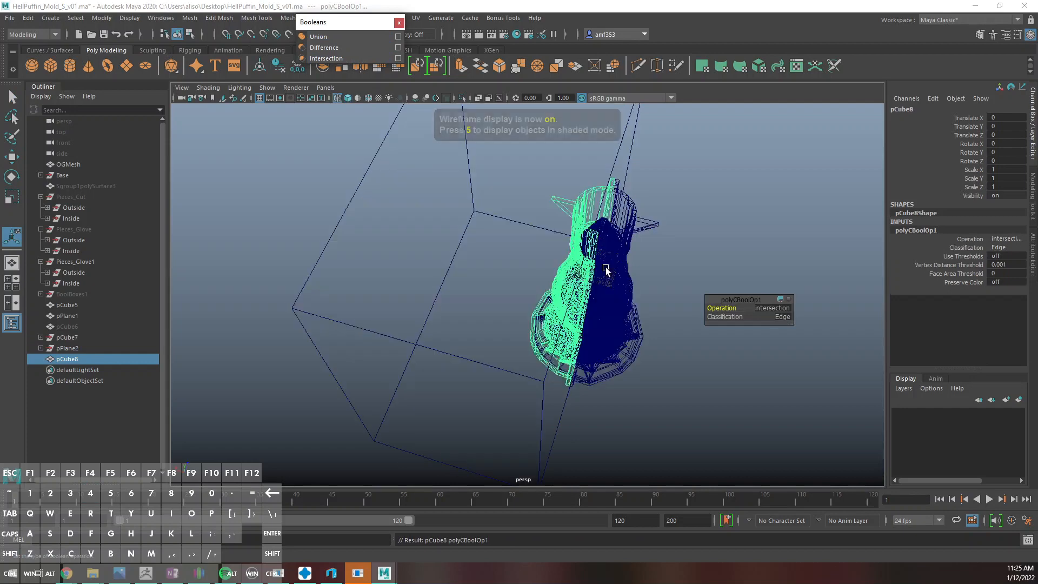
Subtract the original box from the glove mesh to form the opposite half, and delete both halves' construction history
{"action": "left_click", "coordinate": [631, 180]}
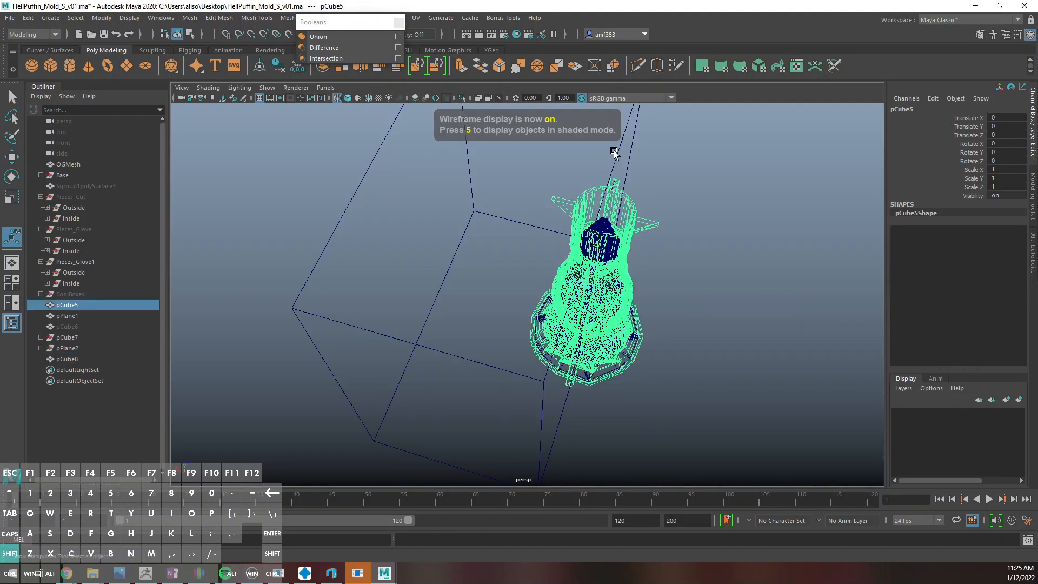
{"action": "left_click", "coordinate": [623, 165], "text": "shift"}
{"action": "left_click", "coordinate": [324, 47]}
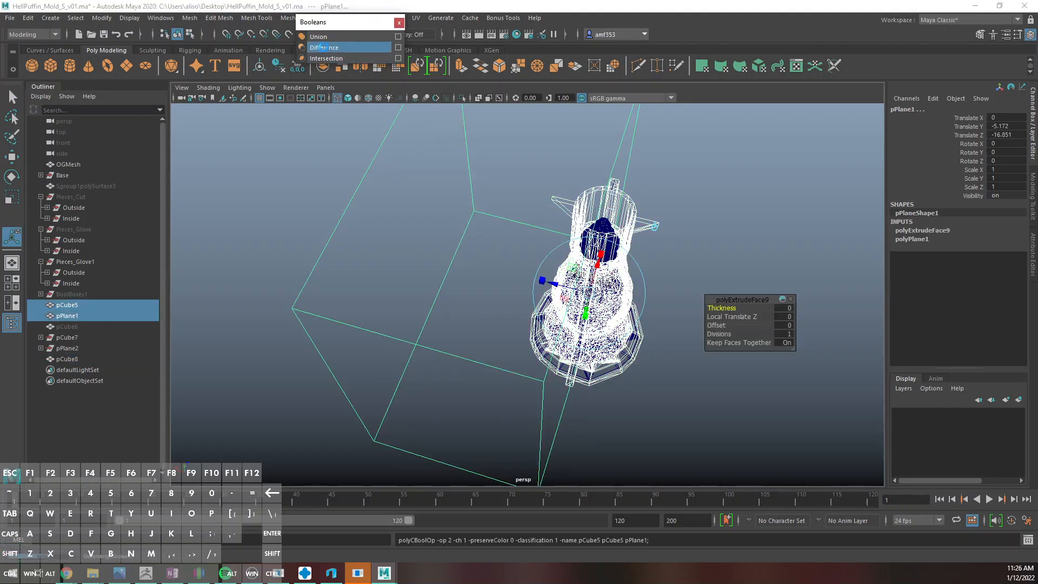
{"action": "key", "text": "alt+shift+d"}
{"action": "left_click_drag", "start_coordinate": [596, 173], "coordinate": [632, 187]}
{"action": "key", "text": "alt+shift+d"}
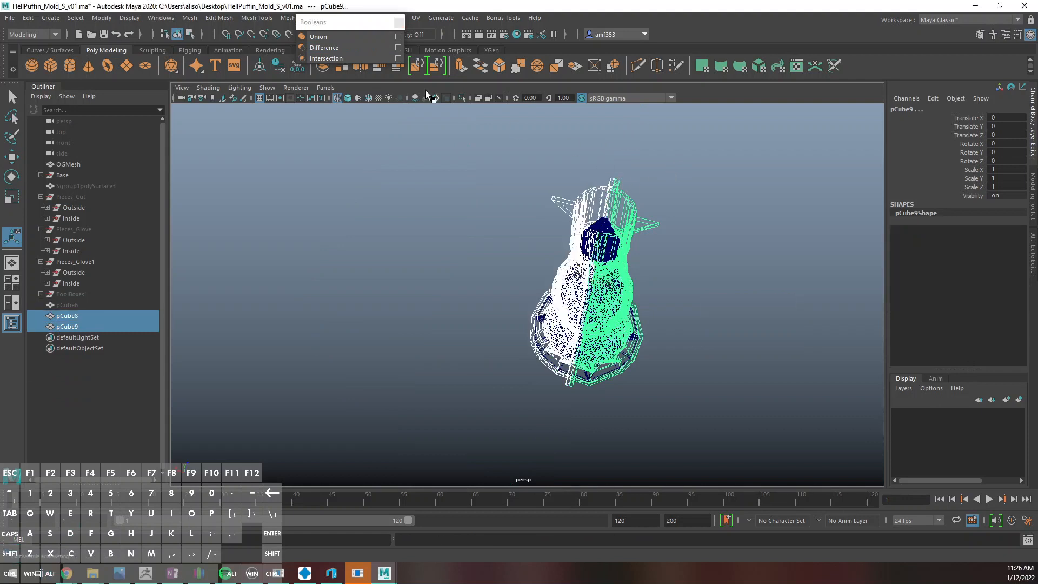
Move the floating Booleans window clear of its current spot and run Cleanup on both mold halves
{"action": "left_click_drag", "start_coordinate": [388, 21], "coordinate": [823, 154]}
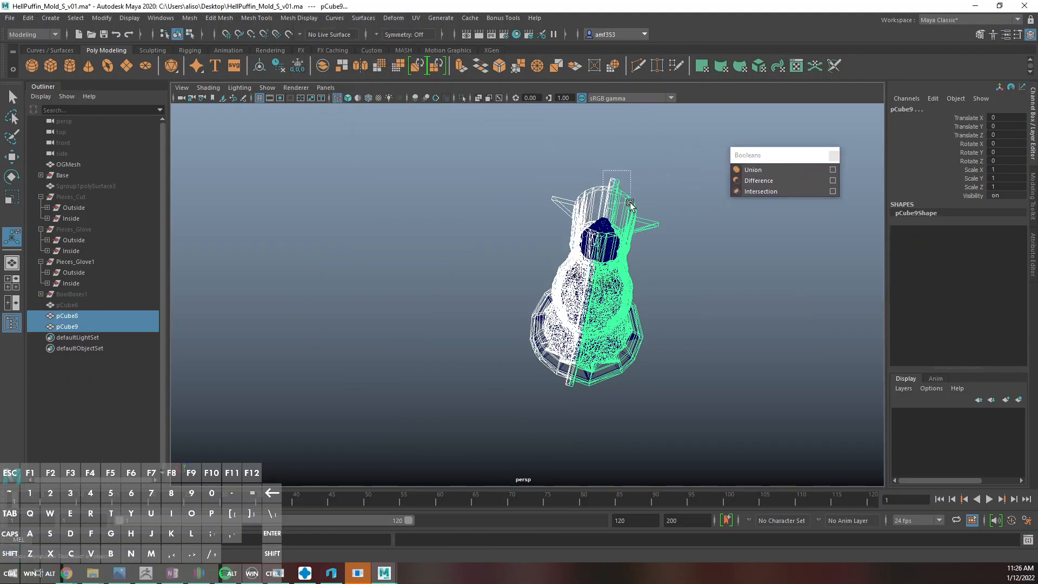
{"action": "key", "text": "alt+shift+d"}
{"action": "left_click", "coordinate": [190, 18]}
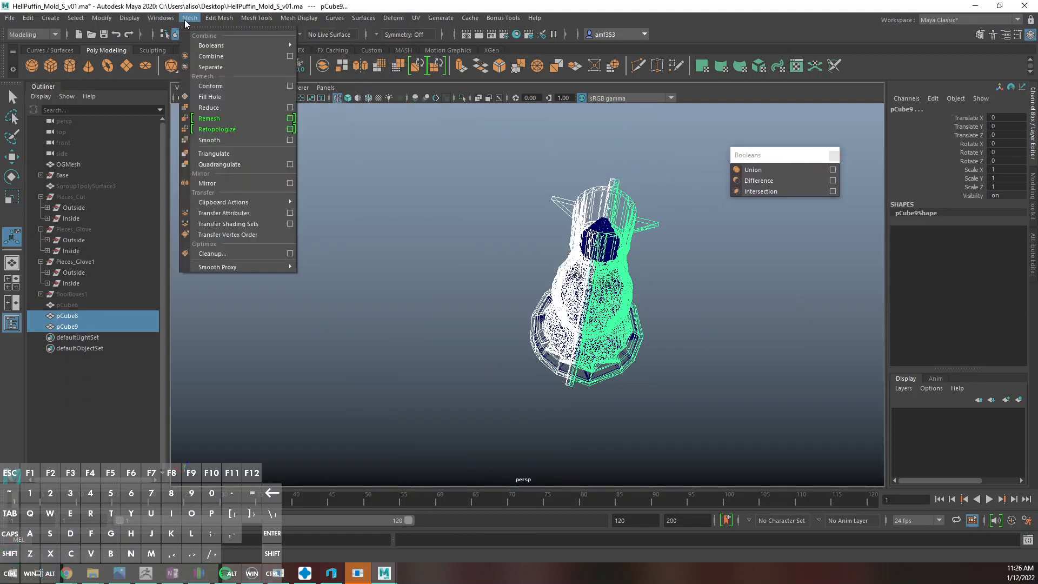
{"action": "left_click", "coordinate": [227, 255]}
{"action": "right_click_drag", "start_coordinate": [646, 169], "coordinate": [648, 166]}
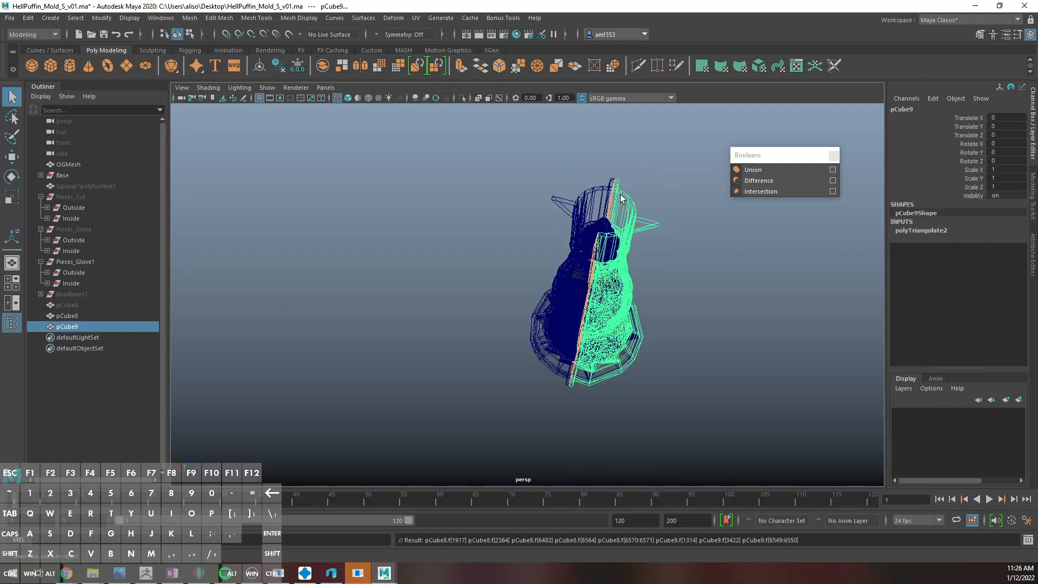
Export pCube9 as HellPuffin_Glove_Box_S_L.obj and pCube8 as HellPuffin_Glove_Box_S_R.obj to the Desktop
{"action": "left_click", "coordinate": [11, 18]}
{"action": "left_click", "coordinate": [72, 159]}
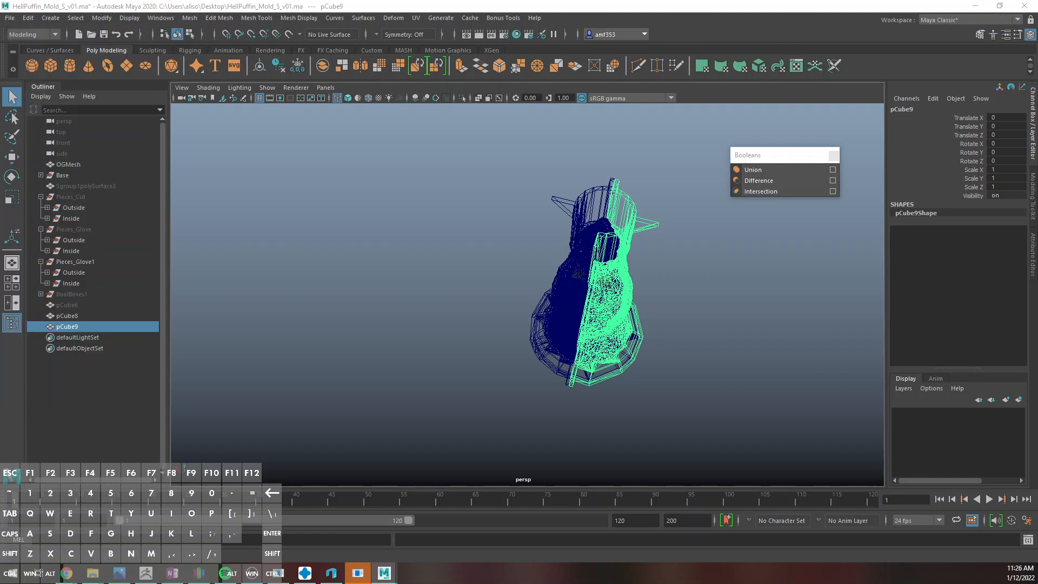
{"action": "type", "text": "Puffi"}
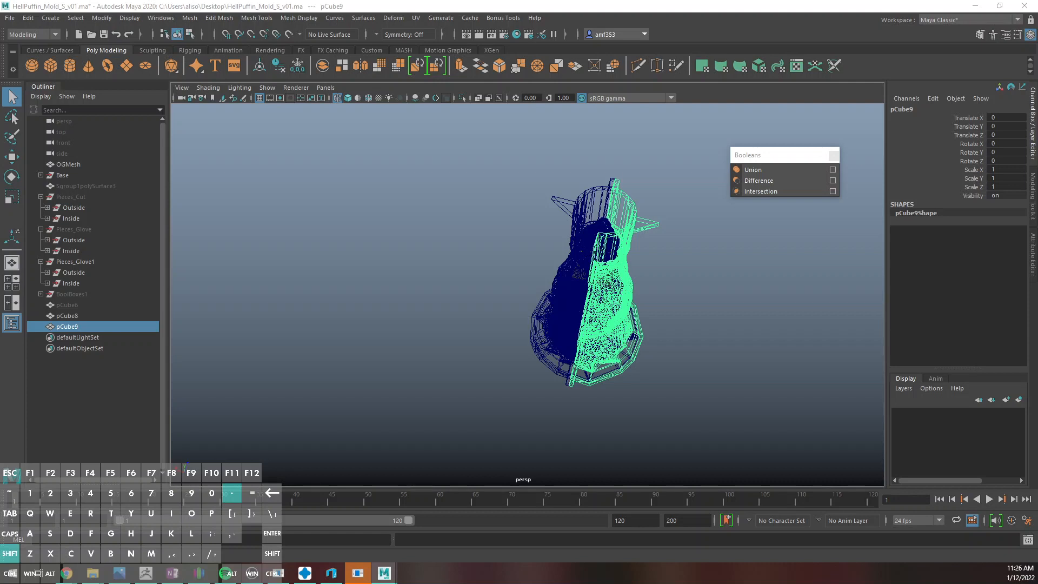
{"action": "type", "text": "lvox"}
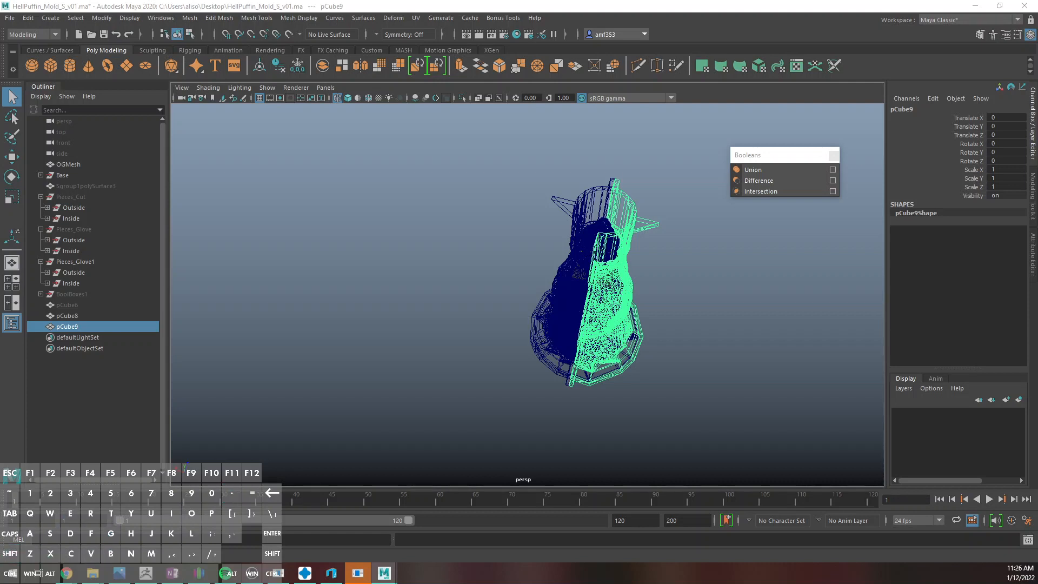
{"action": "key", "text": "ctrl+a"}
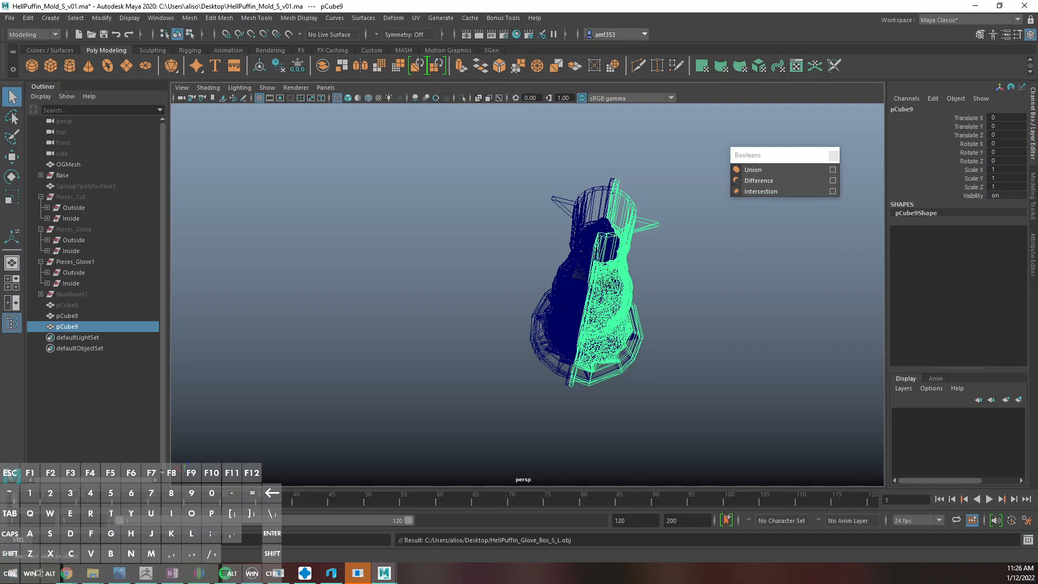
{"action": "left_click", "coordinate": [588, 208]}
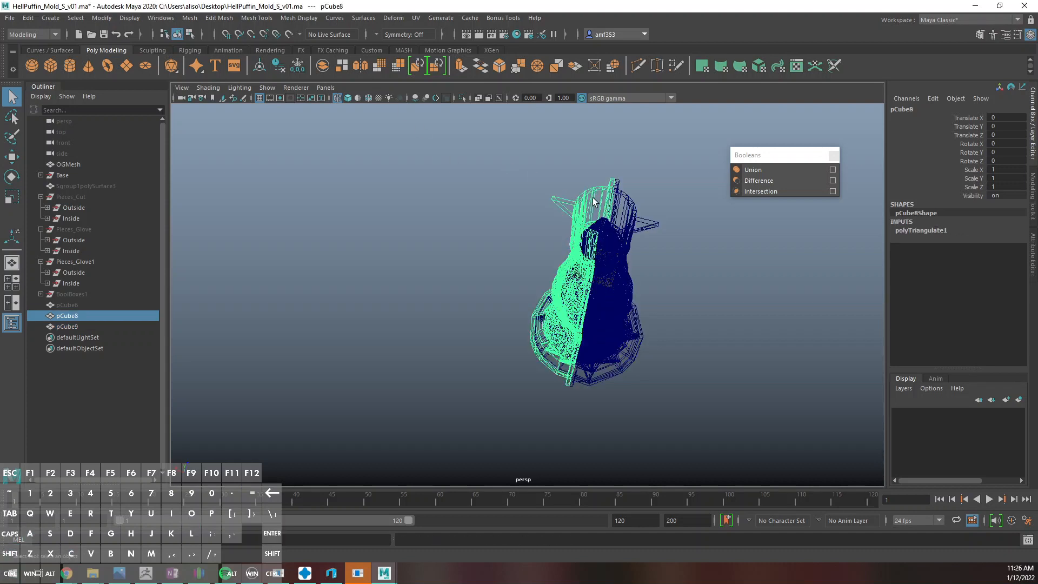
{"action": "key", "text": "ctrl+v"}
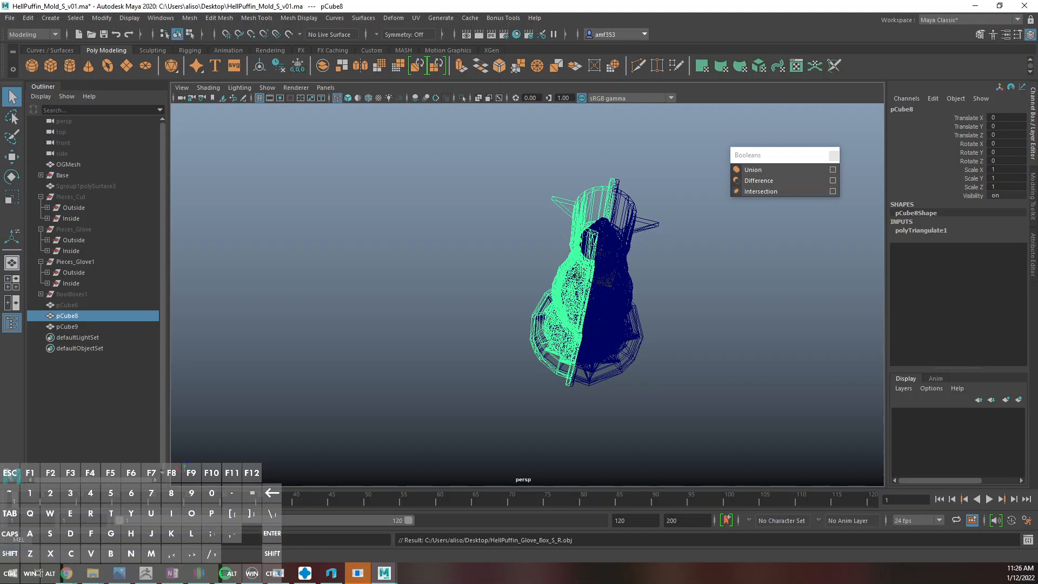
Group the two mold halves under the name Glove and save the scene
{"action": "left_click", "coordinate": [90, 326], "text": "shift"}
{"action": "key", "text": "ctrl+g"}
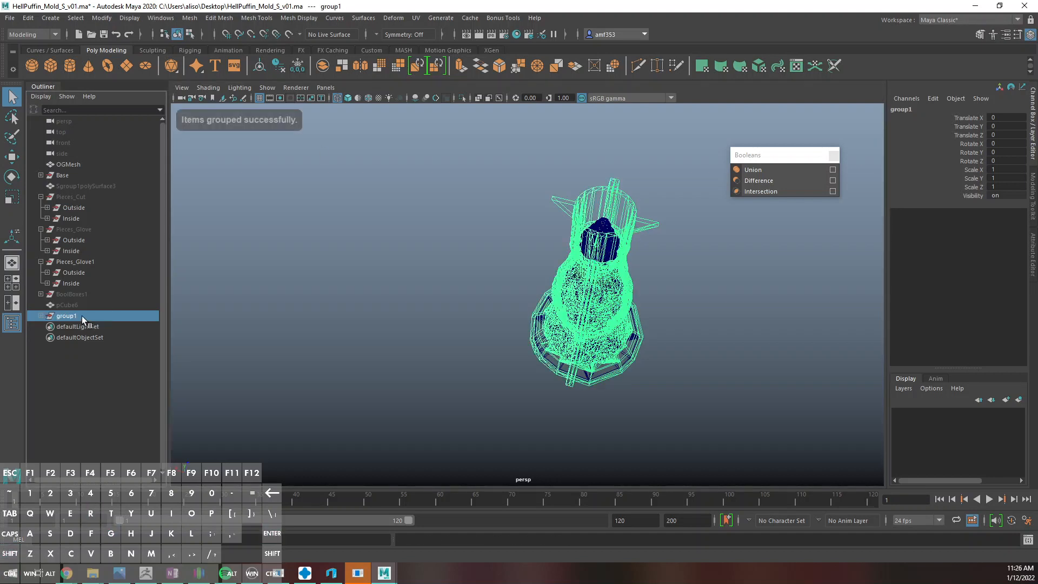
{"action": "double_click", "coordinate": [82, 316]}
{"action": "type", "text": "Glove"}
{"action": "key", "text": "Return"}
{"action": "key", "text": "ctrl+s"}
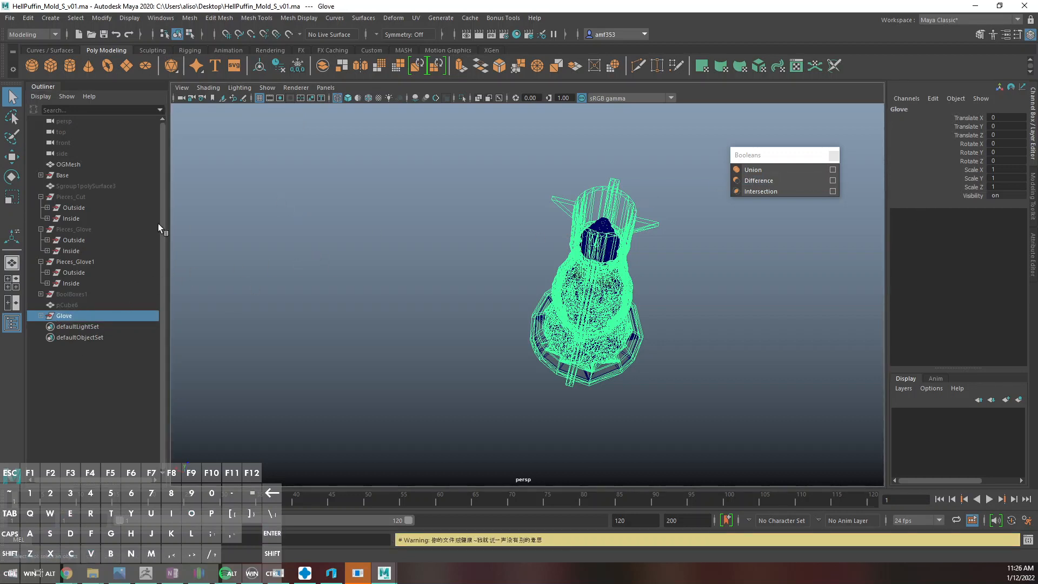
Hide the Glove group, duplicate the Pieces_Cut group and unhide the copy in shaded display
{"action": "key", "text": "ctrl+h"}
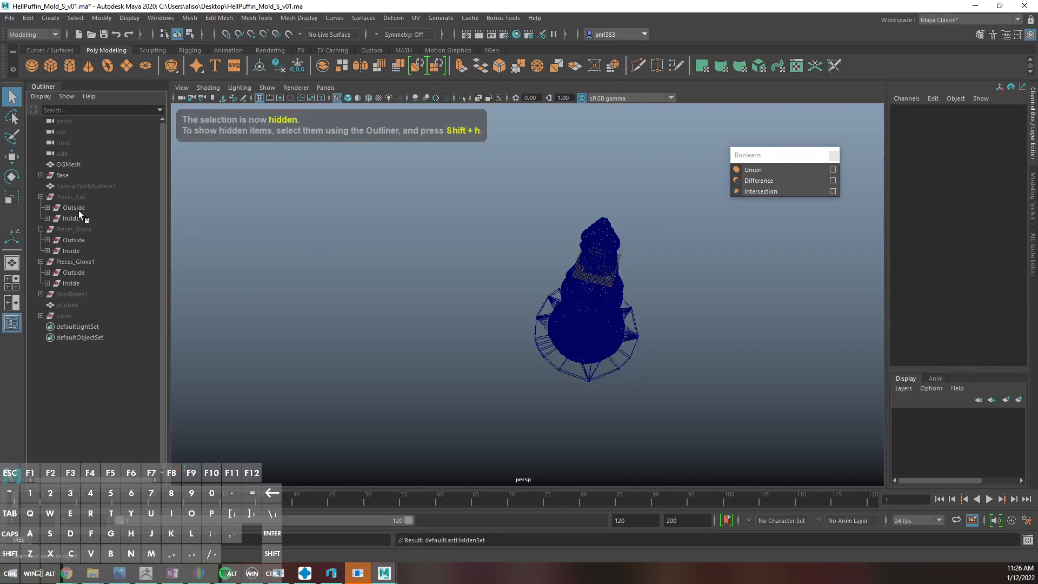
{"action": "left_click", "coordinate": [73, 197]}
{"action": "key", "text": "ctrl+d"}
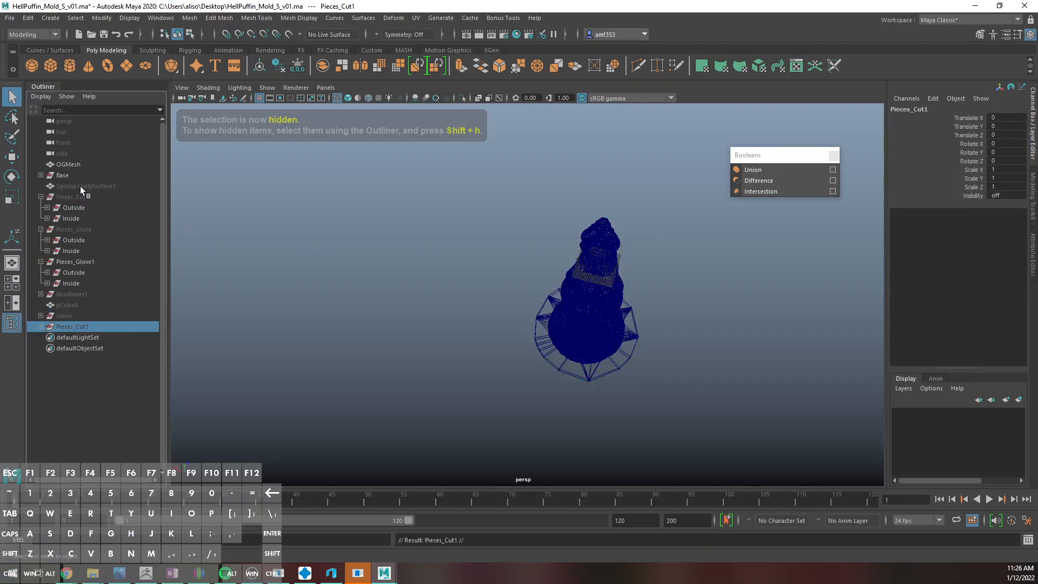
{"action": "key", "text": "shift+h"}
{"action": "key", "text": "5"}
Union the outside pieces of Pieces_Cut1, including the figure and base shells, into one mesh, delete its history and hide it
{"action": "left_click", "coordinate": [657, 271]}
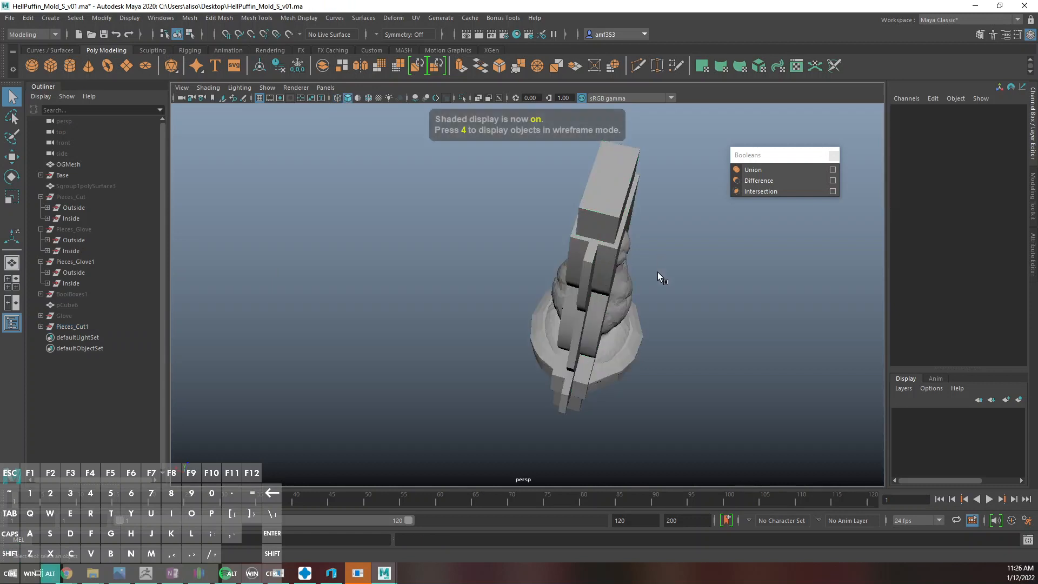
{"action": "mouse_move", "coordinate": [657, 317]}
{"action": "left_mouse_down", "text": "alt"}
{"action": "mouse_move", "coordinate": [592, 317]}
{"action": "mouse_move", "coordinate": [580, 300]}
{"action": "mouse_move", "coordinate": [534, 326]}
{"action": "mouse_move", "coordinate": [549, 341]}
{"action": "mouse_move", "coordinate": [559, 291]}
{"action": "mouse_move", "coordinate": [513, 193]}
{"action": "left_mouse_up", "text": "alt"}
{"action": "left_click", "coordinate": [482, 216]}
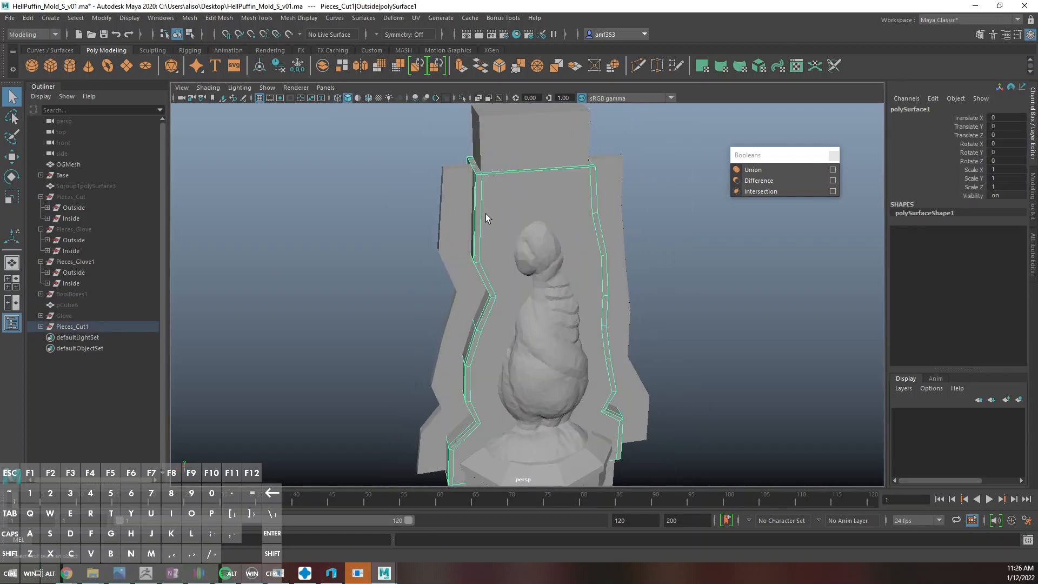
{"action": "left_click", "coordinate": [446, 228], "text": "shift"}
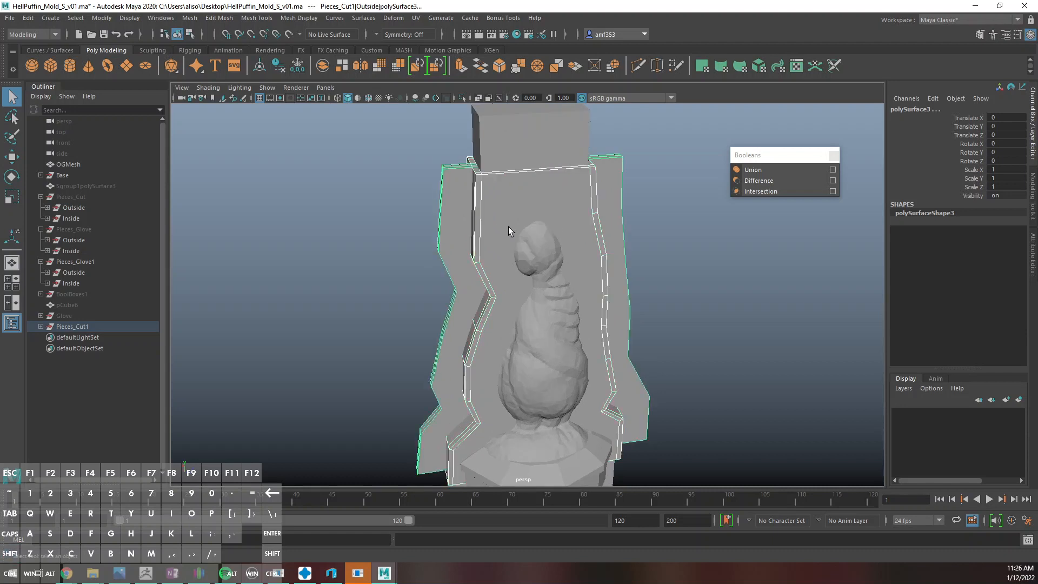
{"action": "left_click", "coordinate": [769, 172]}
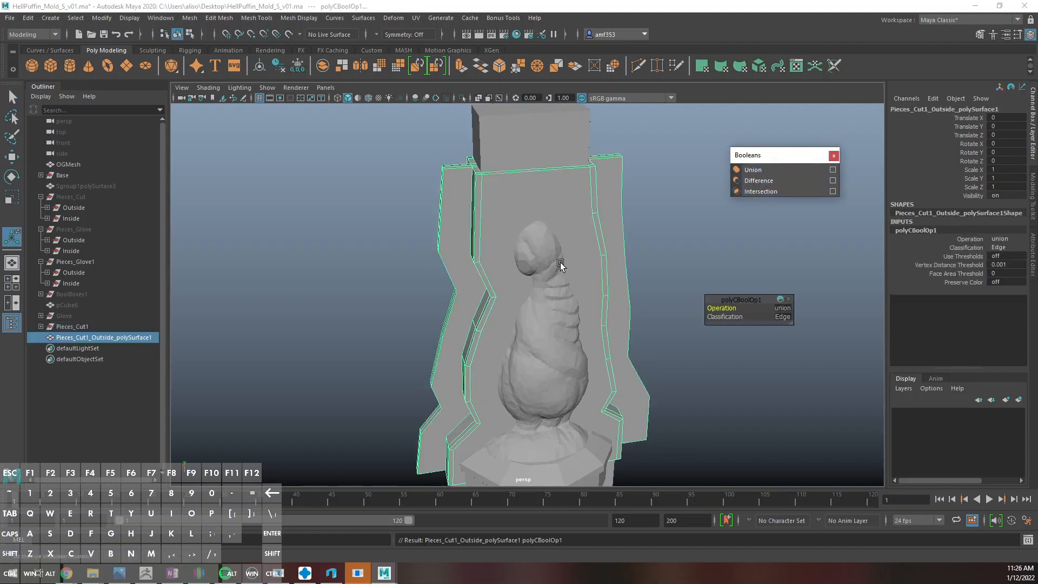
{"action": "left_click", "coordinate": [588, 454], "text": "shift"}
{"action": "key", "text": "g"}
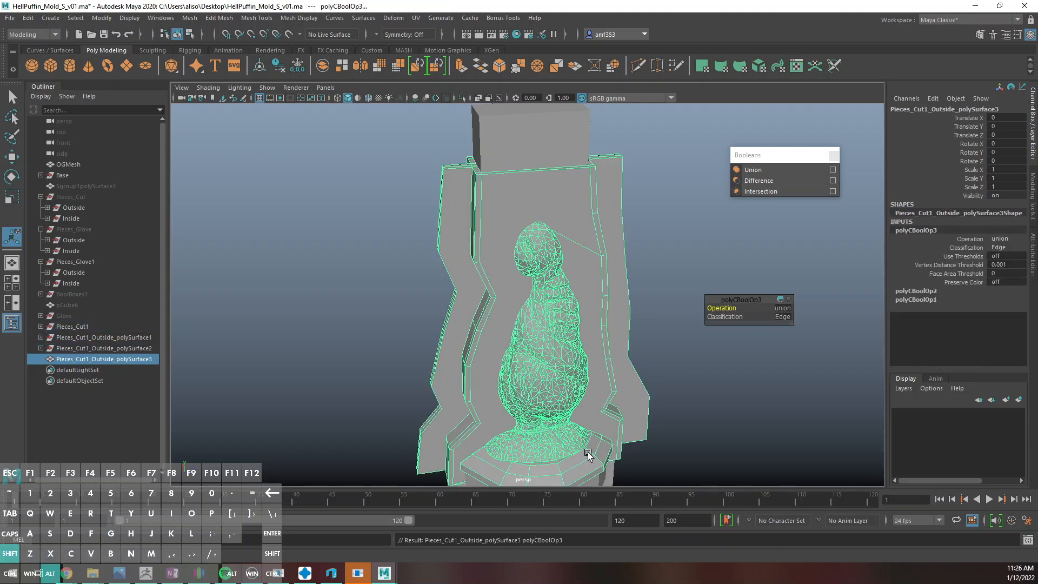
{"action": "key", "text": "alt+shift+d"}
{"action": "key", "text": "ctrl+h"}
Union the inside pieces of Pieces_Cut1, including the figure and base, into one mesh and delete its history
{"action": "left_click", "coordinate": [534, 246]}
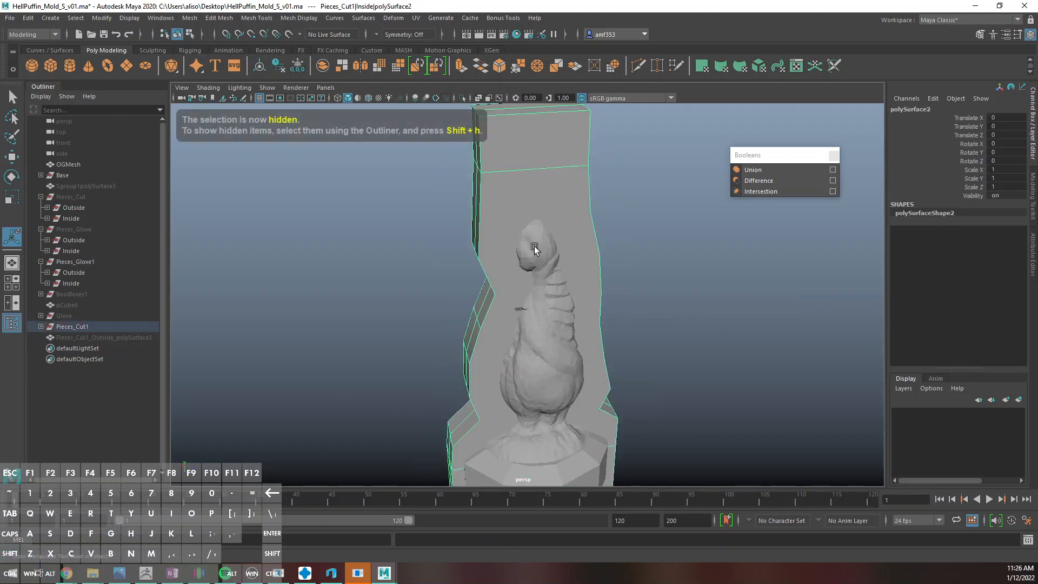
{"action": "left_click", "coordinate": [535, 261], "text": "shift"}
{"action": "left_click", "coordinate": [768, 172]}
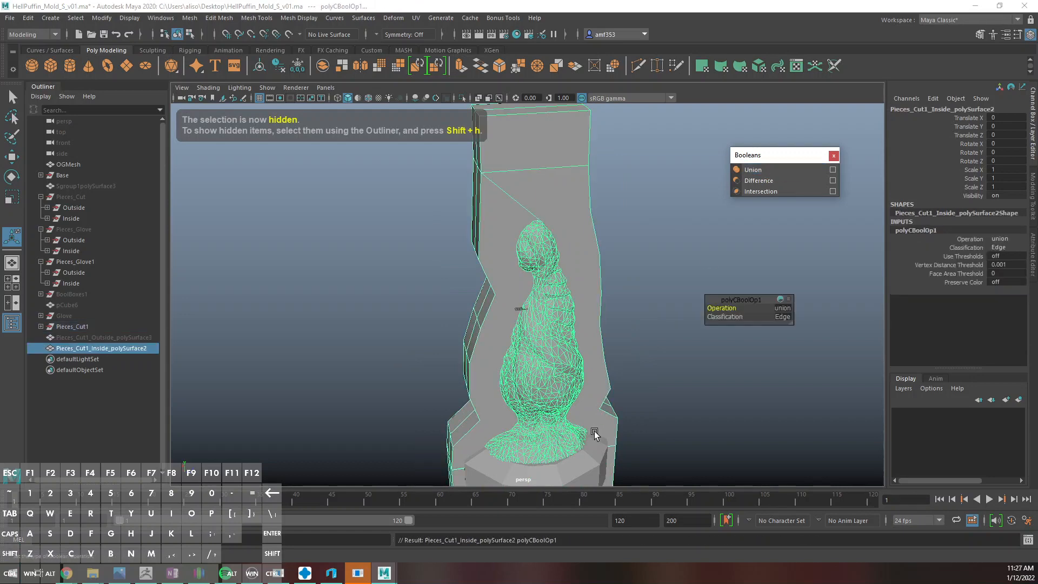
{"action": "key", "text": "alt+shift+d"}
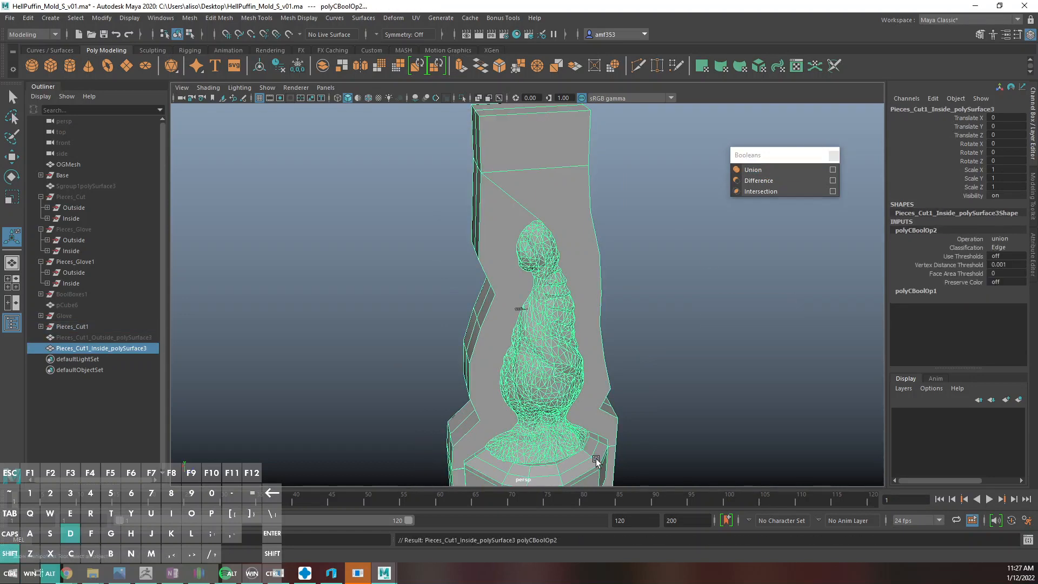
{"action": "scroll", "coordinate": [577, 438], "scroll_direction": "up", "scroll_amount": 1, "text": "alt"}
{"action": "middle_click_drag", "start_coordinate": [577, 438], "coordinate": [560, 382], "text": "alt"}
{"action": "scroll", "coordinate": [560, 382], "scroll_direction": "down", "scroll_amount": 2, "text": "alt"}
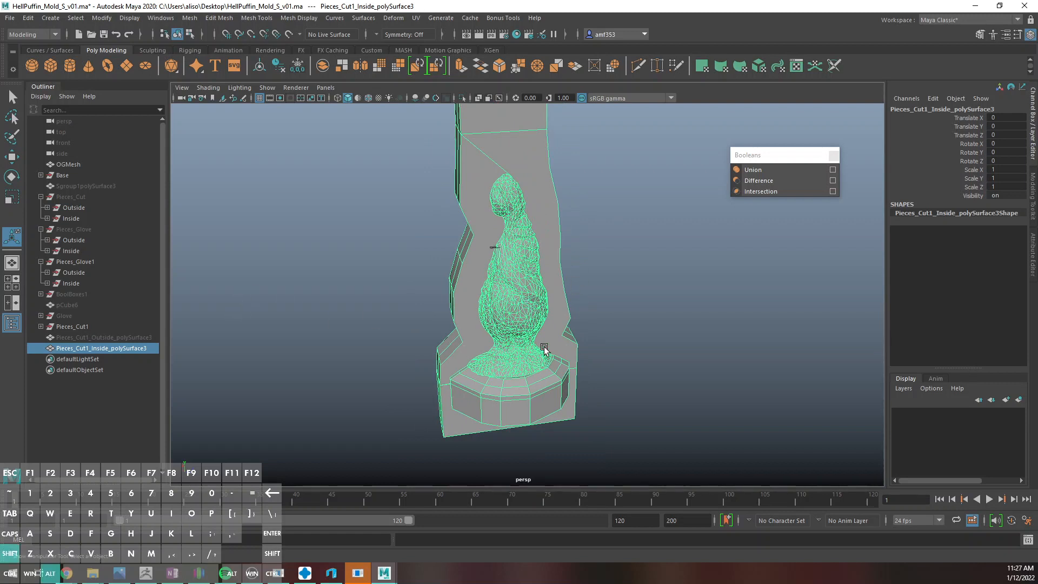
Unhide the combined outside mesh and subtract the combined inside mesh from it with a Boolean Difference
{"action": "left_click", "coordinate": [99, 337], "text": "shift"}
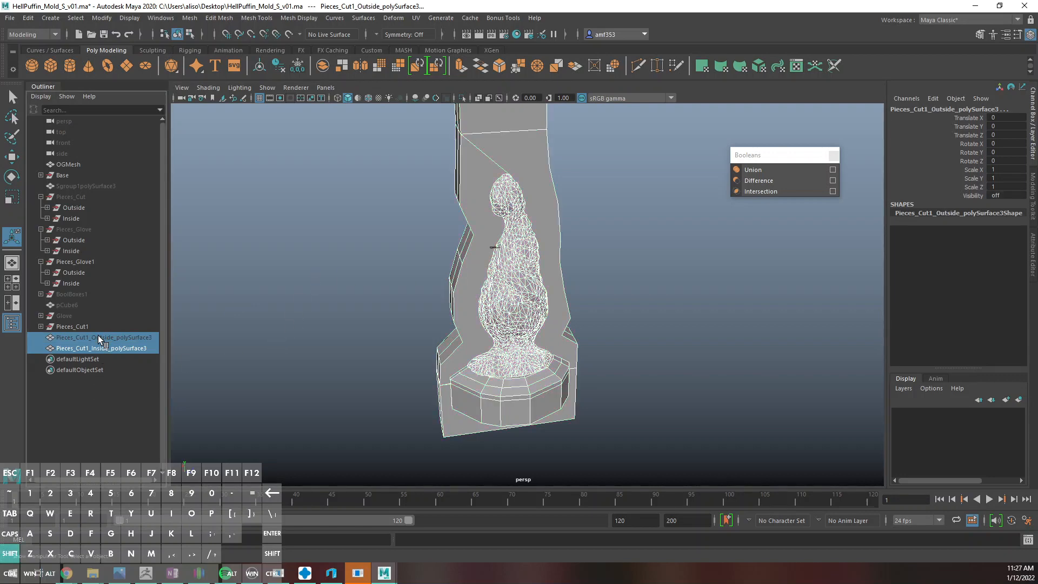
{"action": "key", "text": "shift+h"}
{"action": "middle_click_drag", "start_coordinate": [524, 199], "coordinate": [520, 277], "text": "alt"}
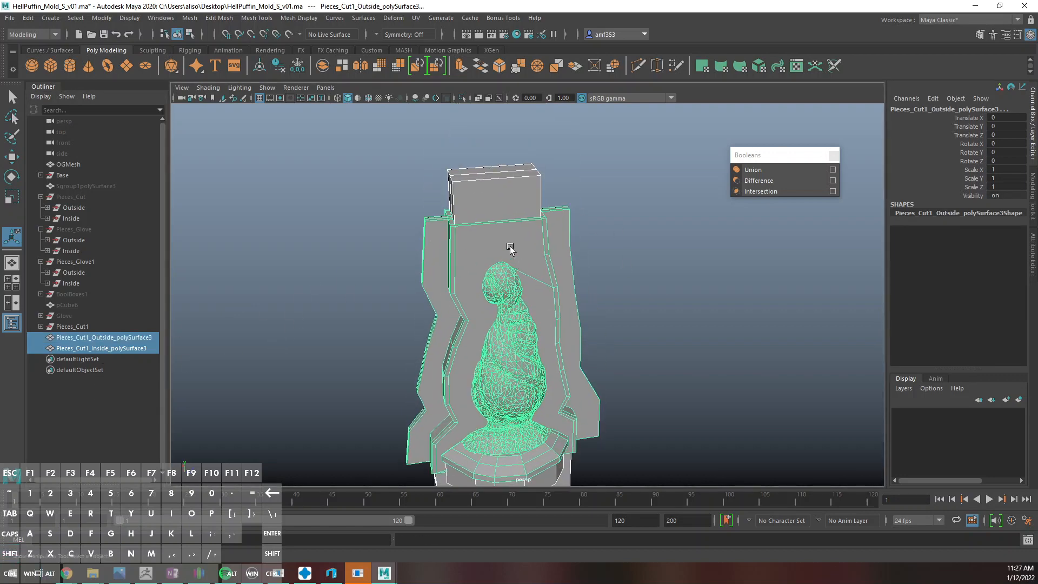
{"action": "left_click", "coordinate": [505, 203], "text": "shift"}
{"action": "left_click", "coordinate": [505, 203], "text": "shift"}
{"action": "left_click", "coordinate": [759, 180]}
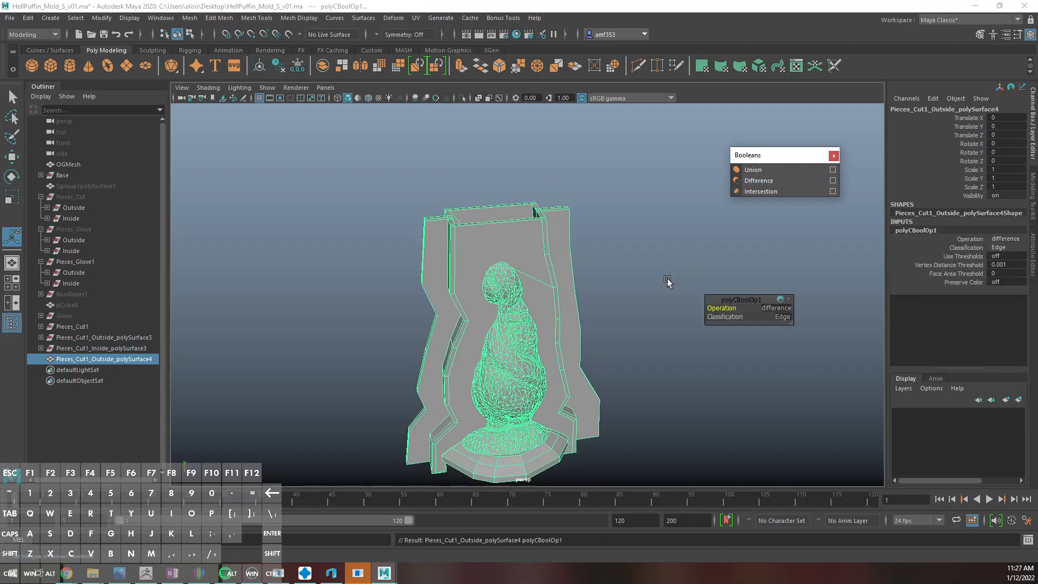
Move the top-edge vertices of the shell's two side seams inward to narrow its opening
{"action": "left_click_drag", "start_coordinate": [599, 371], "coordinate": [459, 249], "text": "alt"}
{"action": "right_click_drag", "start_coordinate": [424, 203], "coordinate": [348, 171]}
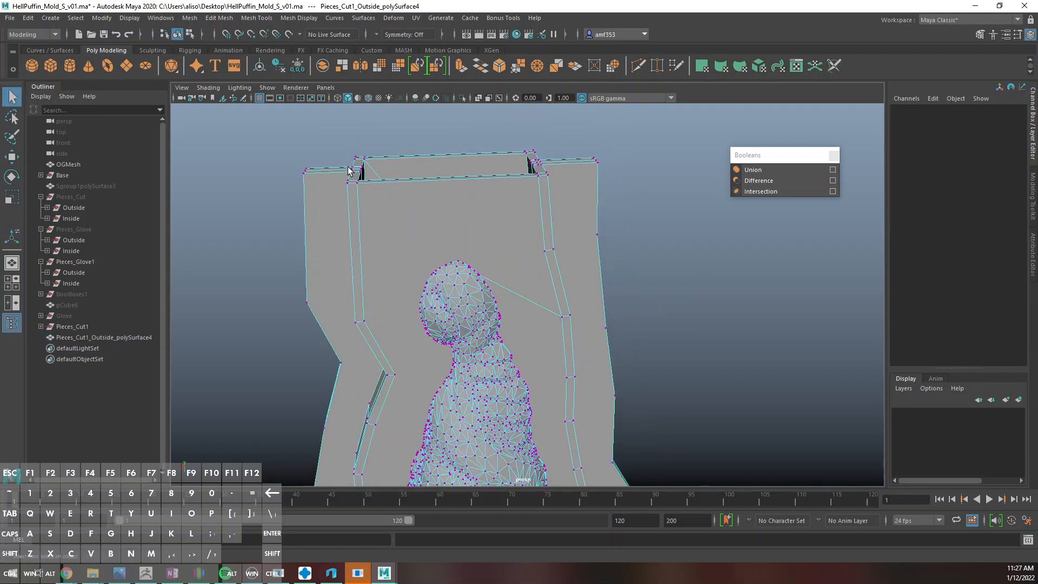
{"action": "left_click_drag", "start_coordinate": [368, 211], "coordinate": [424, 172]}
{"action": "key", "text": "w"}
{"action": "key", "text": "q"}
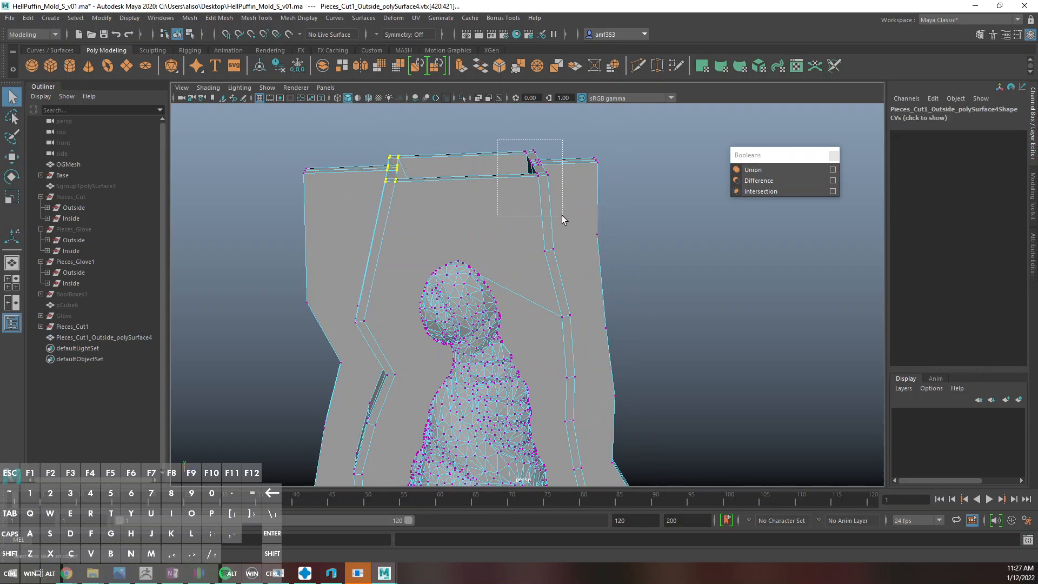
{"action": "left_click_drag", "start_coordinate": [561, 216], "coordinate": [562, 216]}
{"action": "key", "text": "w"}
{"action": "left_click_drag", "start_coordinate": [566, 160], "coordinate": [532, 170]}
In the side view, select the shell's whole top row of vertices and scale it flat vertically
{"action": "middle_click_drag", "start_coordinate": [512, 361], "coordinate": [512, 264], "text": "alt"}
{"action": "scroll", "coordinate": [512, 264], "scroll_direction": "down", "scroll_amount": 5, "text": "alt"}
{"action": "left_click_drag", "start_coordinate": [446, 252], "coordinate": [446, 243], "text": "alt"}
{"action": "key", "text": "space"}
{"action": "key", "text": "f"}
{"action": "key", "text": "space"}
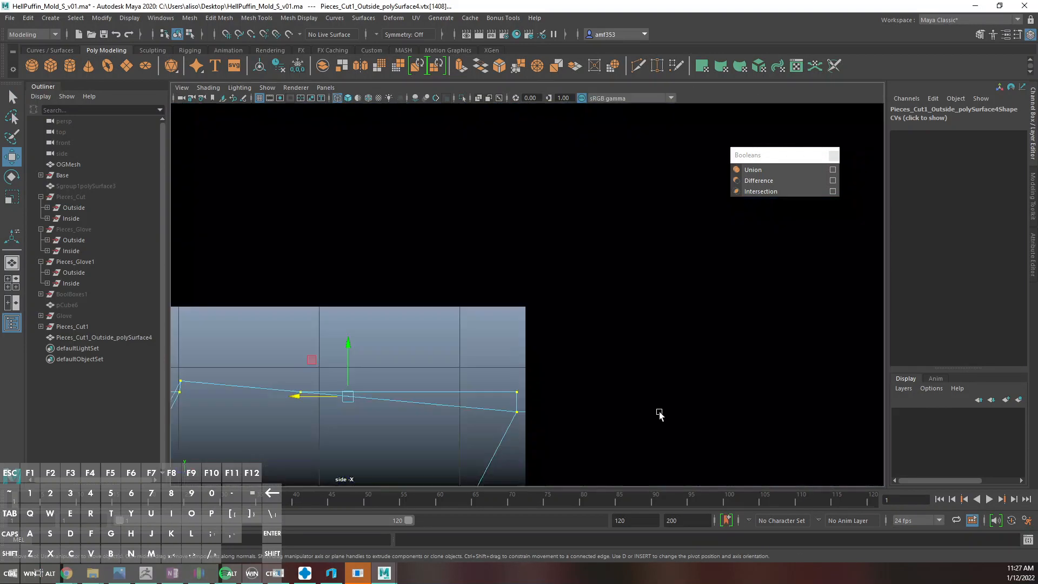
{"action": "key", "text": "f"}
{"action": "scroll", "coordinate": [512, 309], "scroll_direction": "down", "scroll_amount": 3}
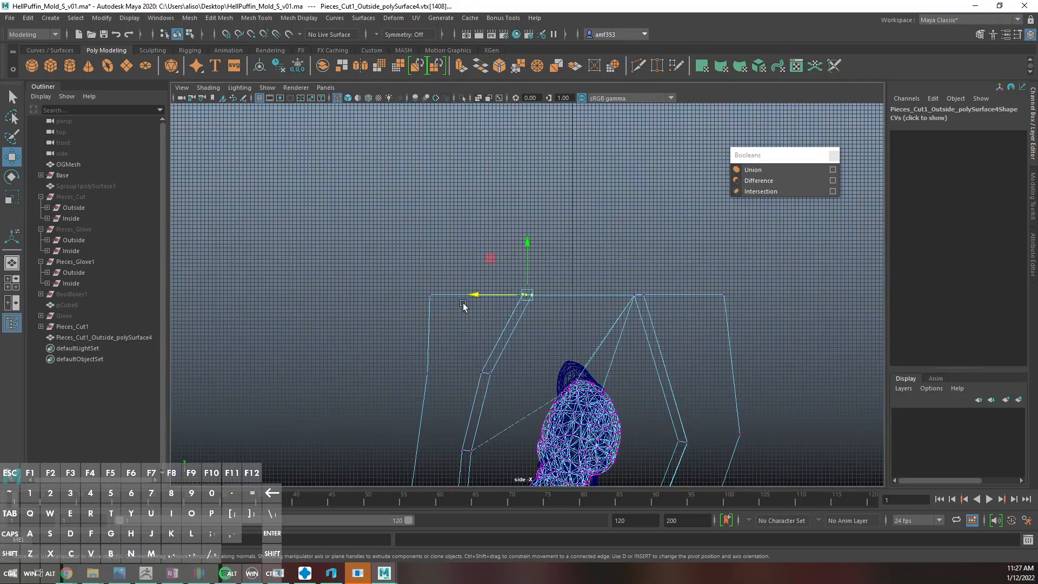
{"action": "left_click_drag", "start_coordinate": [309, 234], "coordinate": [833, 324]}
{"action": "key", "text": "r"}
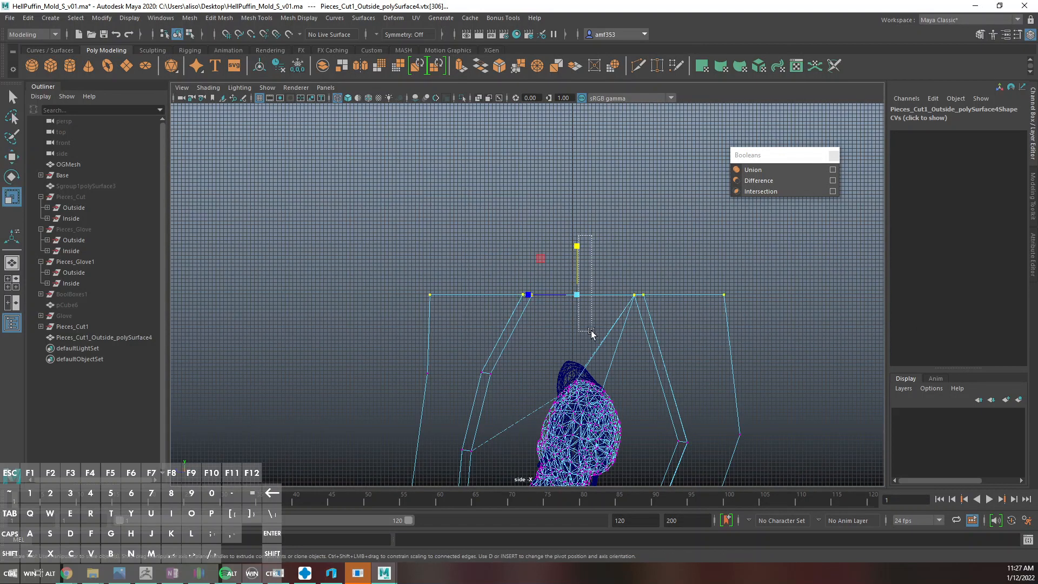
{"action": "left_click_drag", "start_coordinate": [591, 332], "coordinate": [593, 392]}
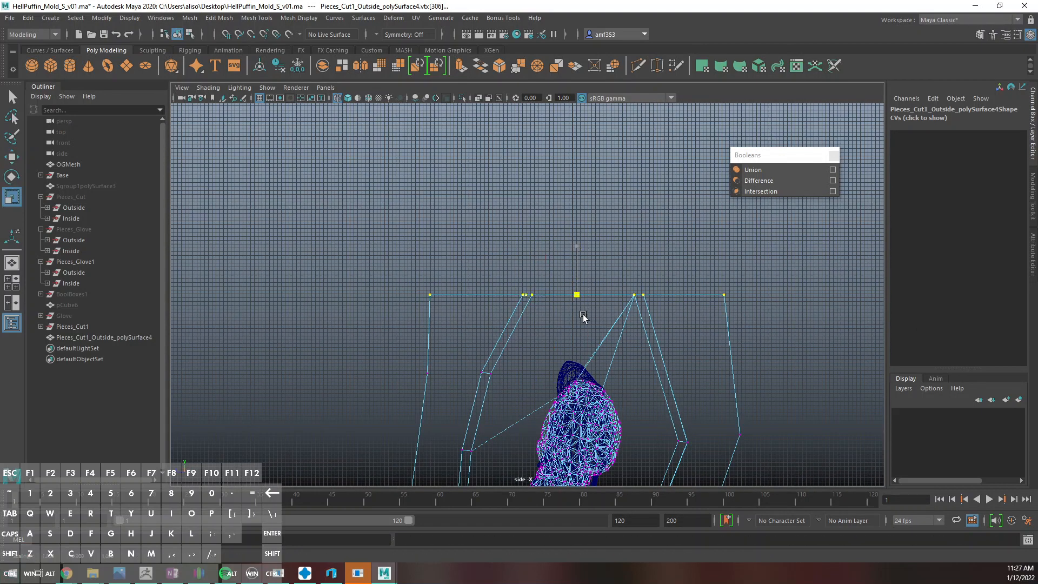
Move the two upper vertex pairs of the shell's left seam inward toward the figure's head in the side view
{"action": "scroll", "coordinate": [558, 309], "scroll_direction": "up", "scroll_amount": 5}
{"action": "left_click_drag", "start_coordinate": [442, 266], "coordinate": [486, 371]}
{"action": "middle_click_drag", "start_coordinate": [527, 322], "coordinate": [517, 258], "text": "alt"}
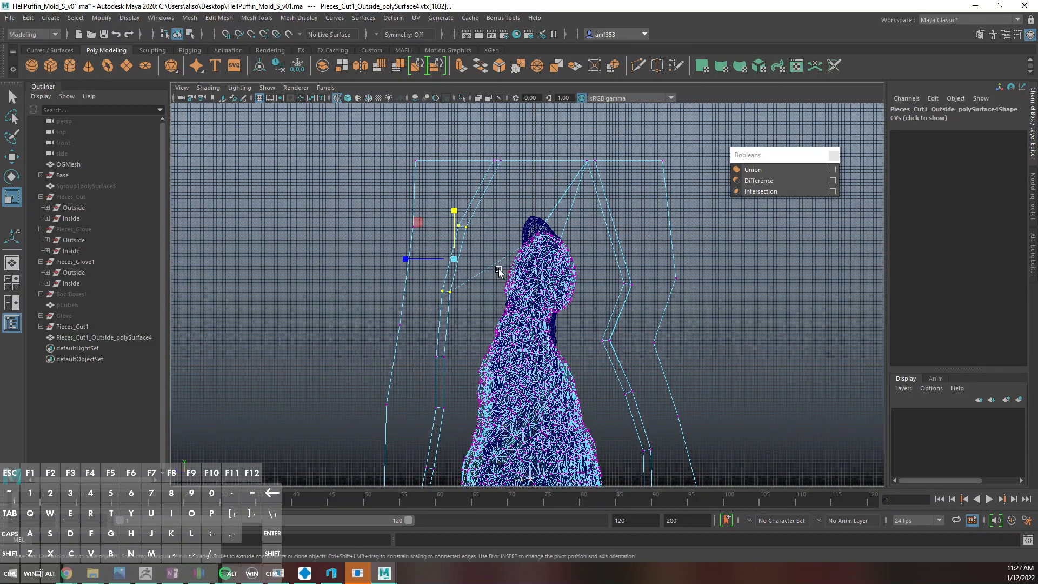
{"action": "key", "text": "w"}
{"action": "scroll", "coordinate": [481, 265], "scroll_direction": "up", "scroll_amount": 3}
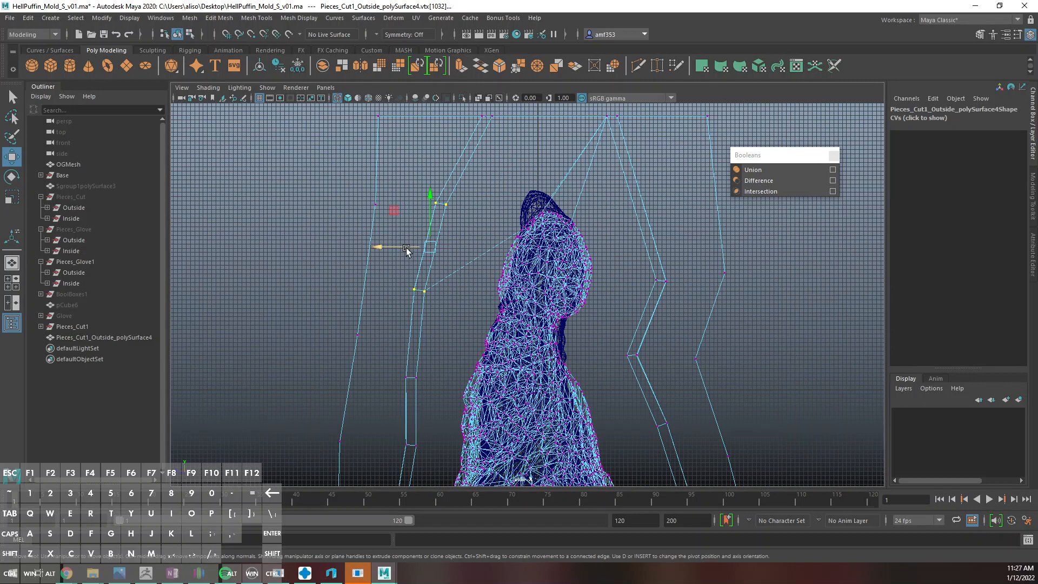
{"action": "left_click_drag", "start_coordinate": [406, 250], "coordinate": [444, 260]}
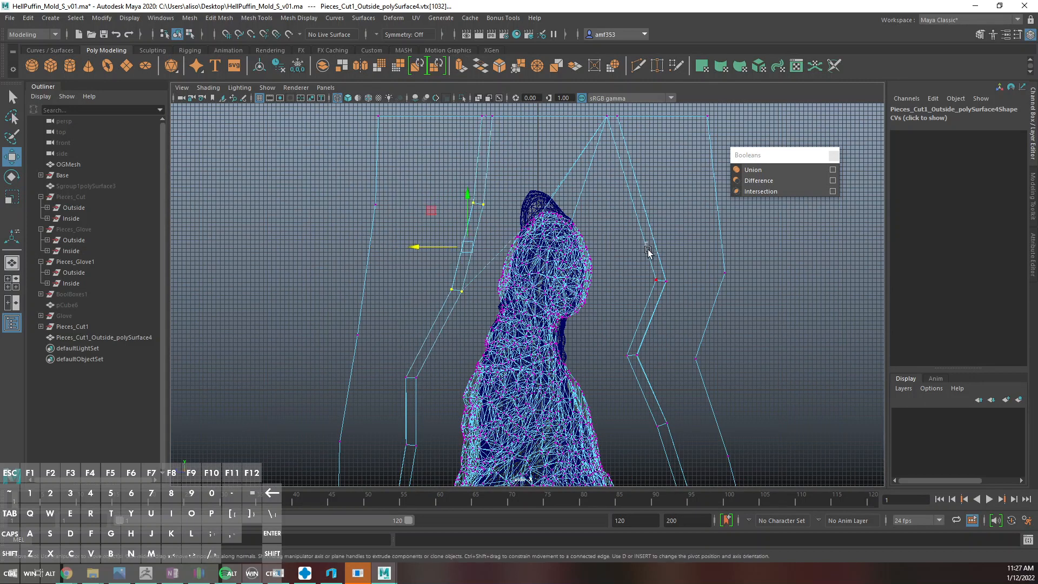
Move the right seam's vertices beside the head and neck inward, and nudge the left seam's next lower pair inward
{"action": "left_click_drag", "start_coordinate": [649, 246], "coordinate": [619, 272]}
{"action": "left_click_drag", "start_coordinate": [598, 332], "coordinate": [662, 371]}
{"action": "left_click_drag", "start_coordinate": [594, 355], "coordinate": [584, 357]}
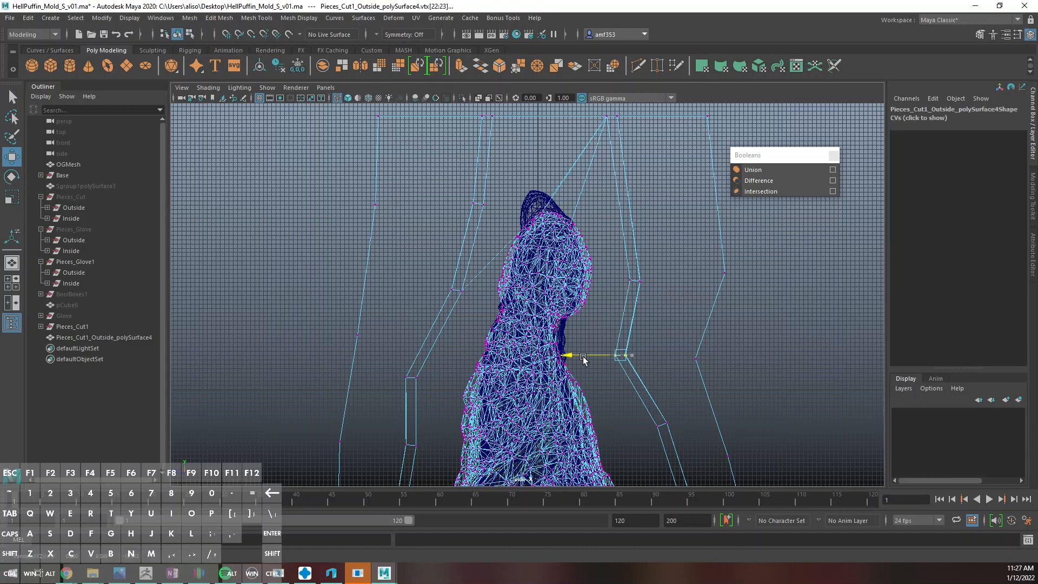
{"action": "middle_click_drag", "start_coordinate": [502, 347], "coordinate": [507, 322], "text": "alt"}
{"action": "left_click_drag", "start_coordinate": [375, 325], "coordinate": [423, 377]}
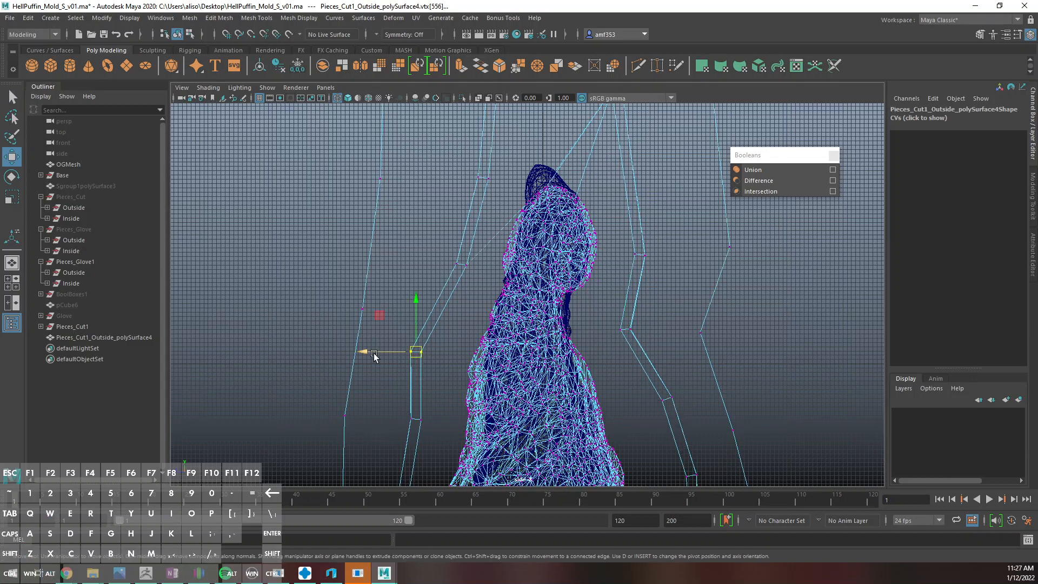
{"action": "left_click_drag", "start_coordinate": [373, 355], "coordinate": [382, 357]}
Return to the perspective view and select the outside shell as a whole object to check its open top
{"action": "middle_click_drag", "start_coordinate": [525, 252], "coordinate": [505, 392], "text": "alt"}
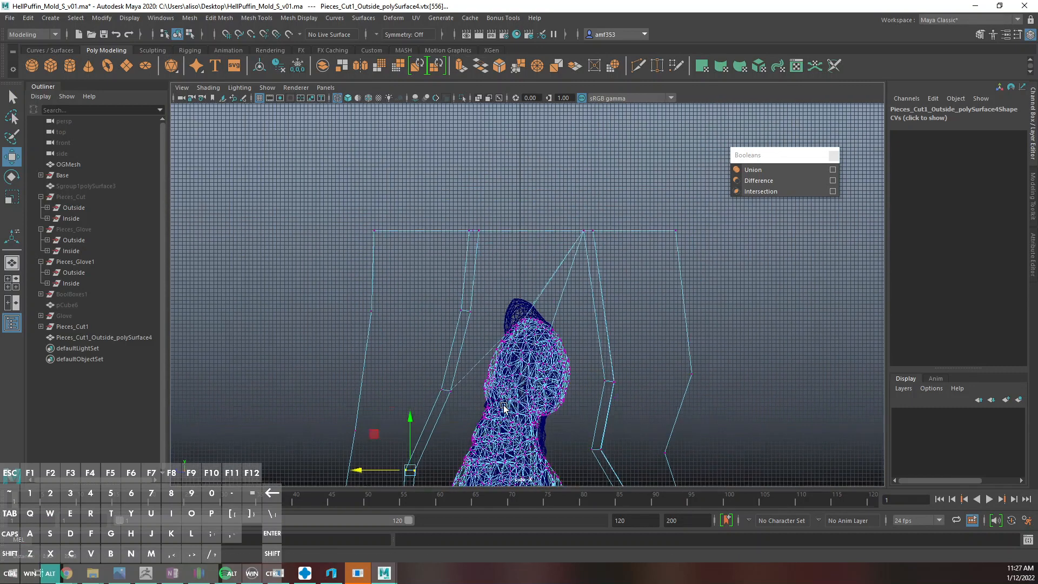
{"action": "scroll", "coordinate": [503, 394], "scroll_direction": "down", "scroll_amount": 3}
{"action": "key", "text": "space"}
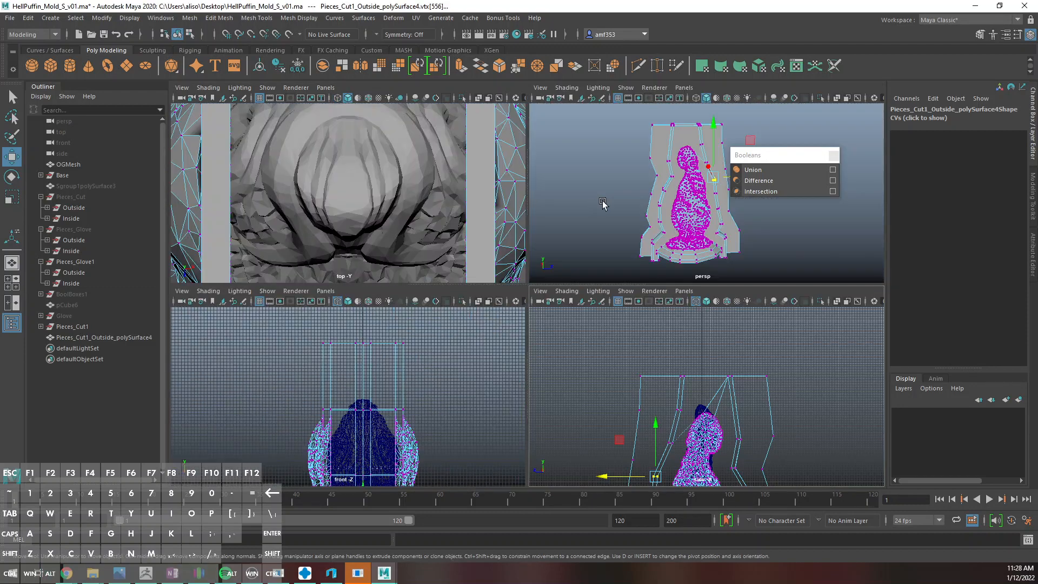
{"action": "key", "text": "space"}
{"action": "right_click_drag", "start_coordinate": [533, 204], "coordinate": [572, 176]}
{"action": "left_click_drag", "start_coordinate": [572, 176], "coordinate": [591, 229], "text": "alt"}
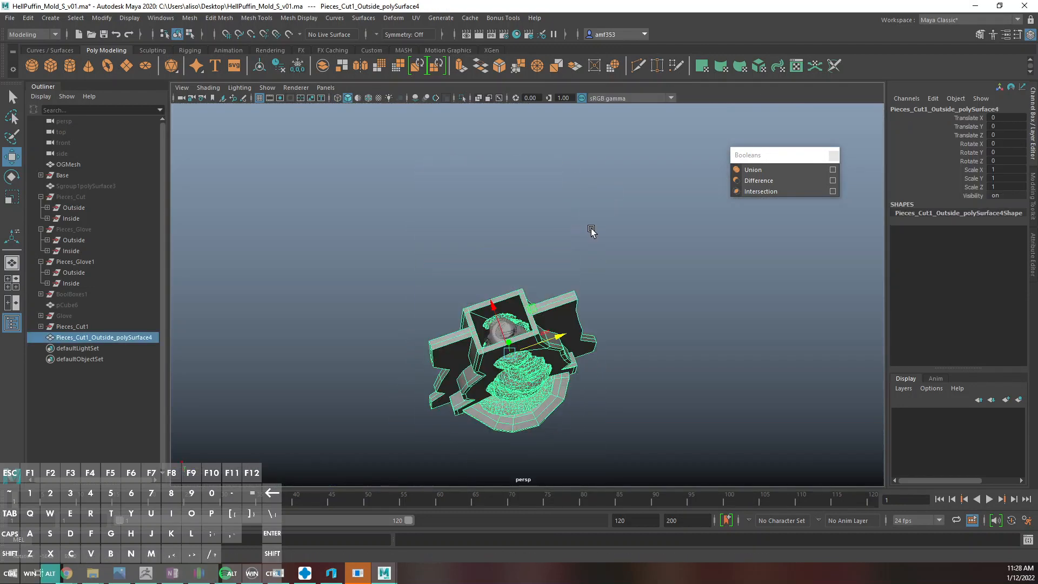
{"action": "scroll", "coordinate": [579, 268], "scroll_direction": "up", "scroll_amount": 3}
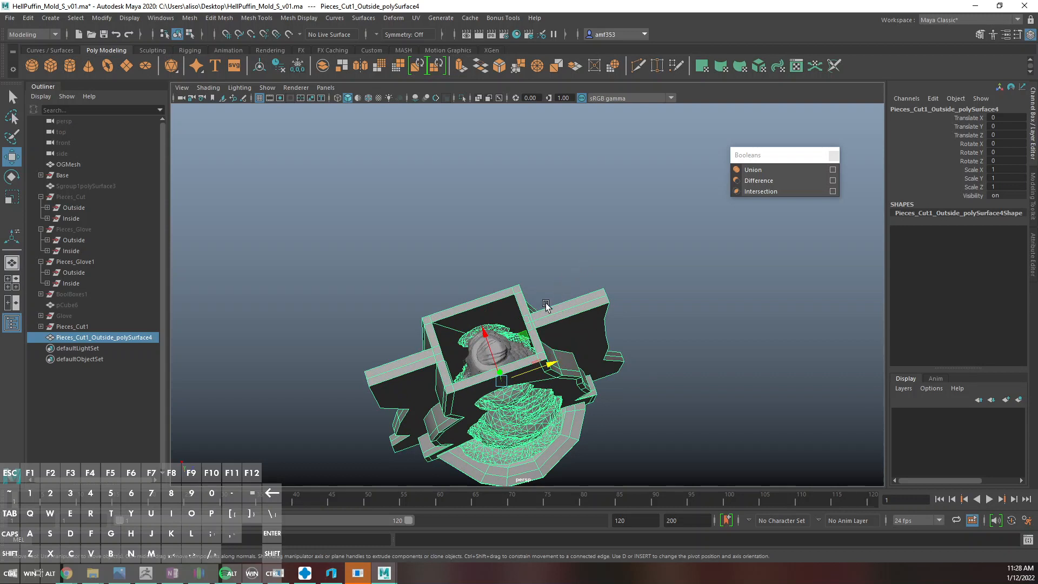
Draw a polygon plane about 44.5 wide and 13 high across the shell's top in the front view and raise it
{"action": "left_click", "coordinate": [121, 70]}
{"action": "key", "text": "space"}
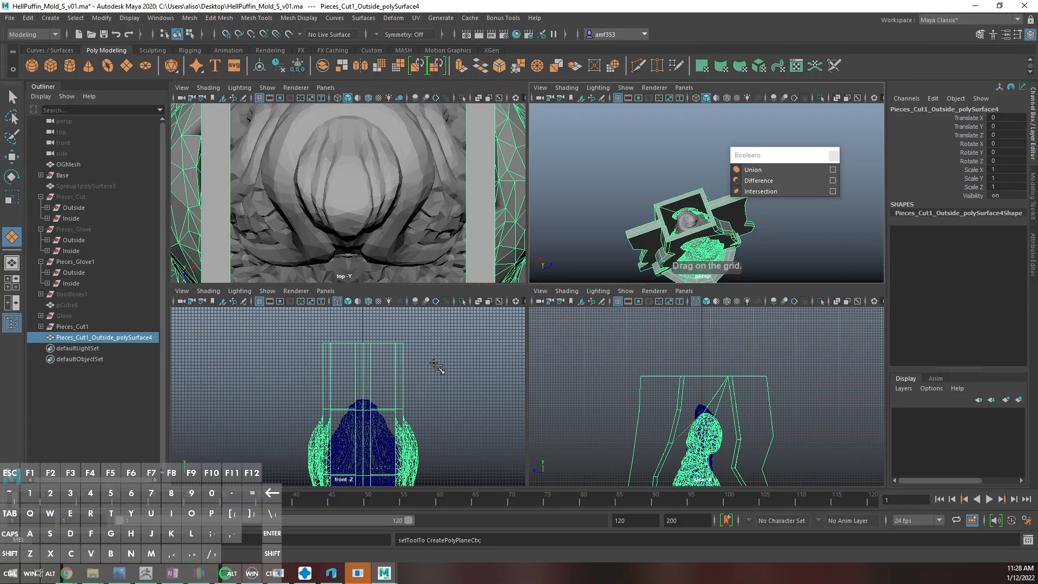
{"action": "left_click_drag", "start_coordinate": [285, 347], "coordinate": [430, 388]}
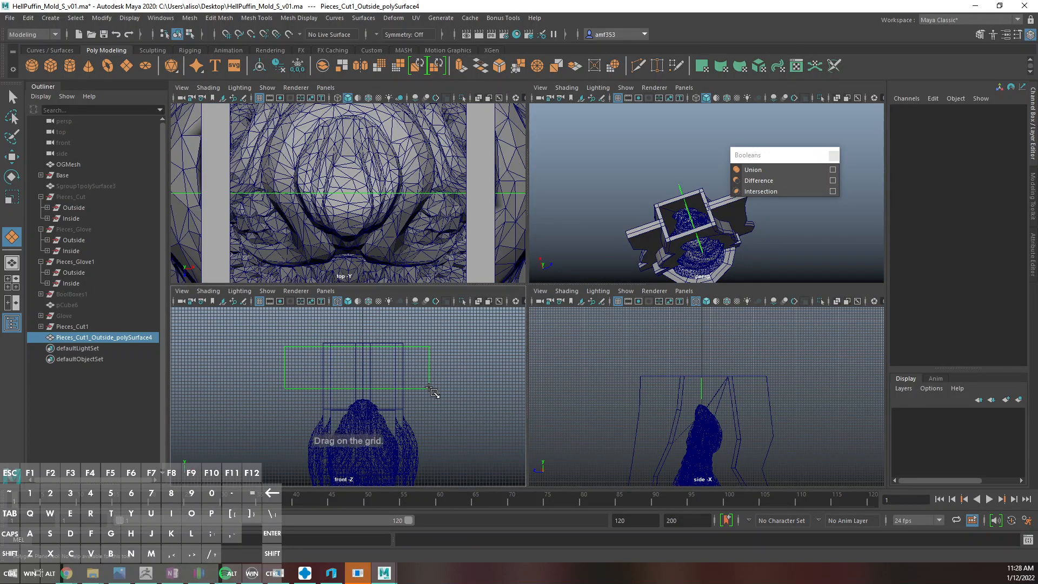
{"action": "left_click_drag", "start_coordinate": [357, 351], "coordinate": [356, 326]}
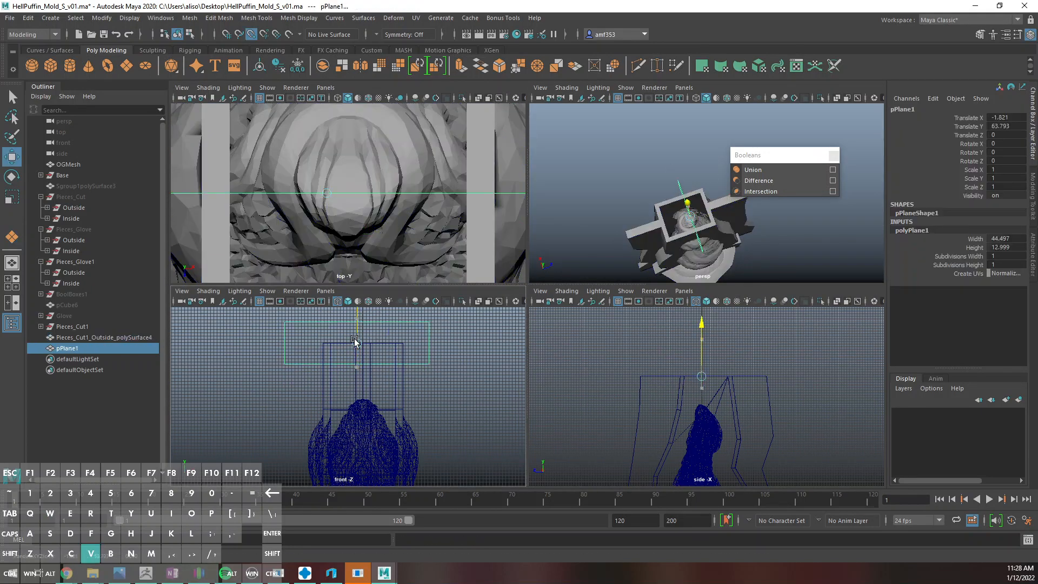
Snap the plane's top vertices vertically to the shell's top edge
{"action": "right_click_drag", "start_coordinate": [366, 320], "coordinate": [330, 275]}
{"action": "left_click_drag", "start_coordinate": [265, 312], "coordinate": [457, 322]}
{"action": "key", "text": "v"}
{"action": "left_click_drag", "start_coordinate": [357, 316], "coordinate": [471, 398]}
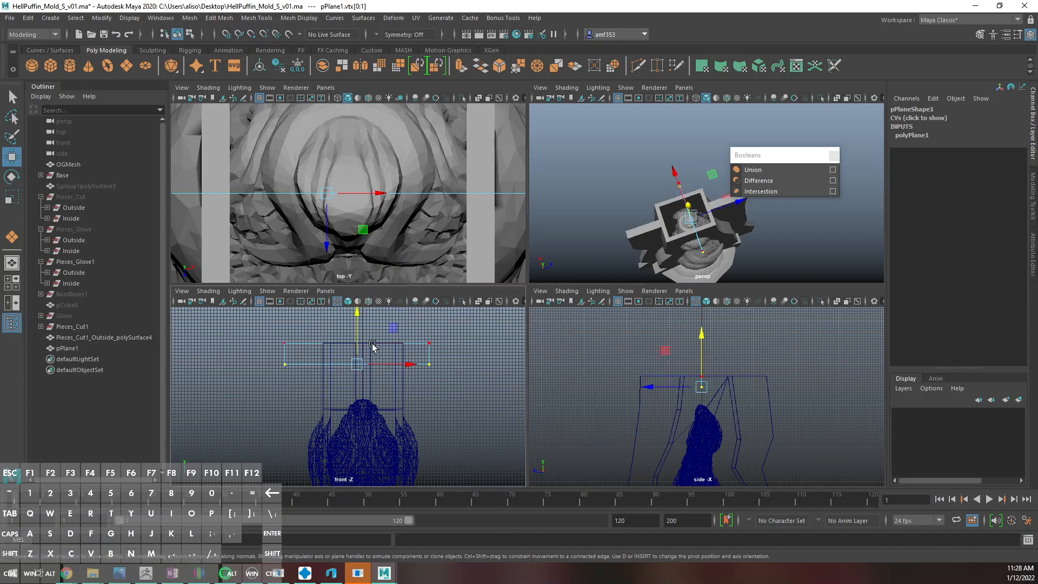
Lower and narrow the plane's bottom edge into a funnel profile, and shift its two left vertices inward
{"action": "key", "text": "v"}
{"action": "left_click_drag", "start_coordinate": [358, 345], "coordinate": [333, 375]}
{"action": "key", "text": "r"}
{"action": "left_click_drag", "start_coordinate": [246, 336], "coordinate": [320, 422]}
{"action": "key", "text": "w"}
{"action": "left_click_drag", "start_coordinate": [315, 368], "coordinate": [329, 368]}
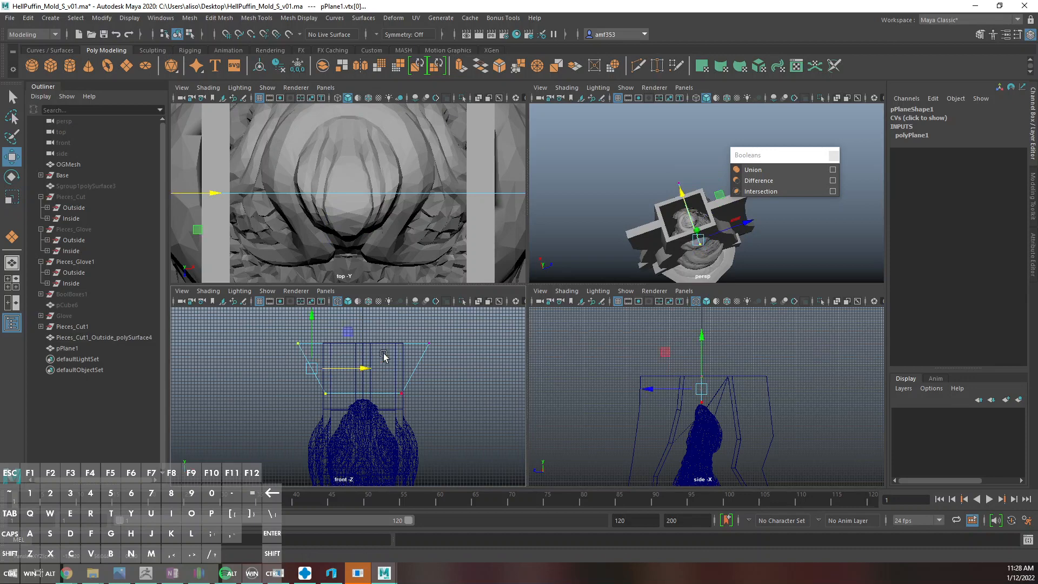
Move the plane's top-left vertex slightly outward in the front view to widen the funnel profile
{"action": "key", "text": "space"}
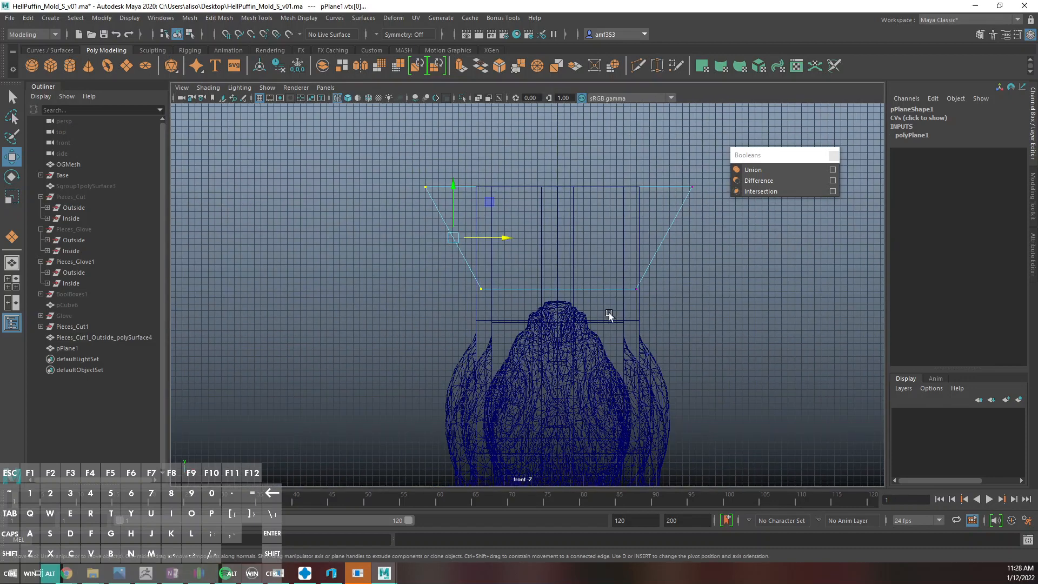
{"action": "middle_click_drag", "start_coordinate": [609, 314], "coordinate": [569, 329], "text": "alt"}
{"action": "left_click_drag", "start_coordinate": [325, 254], "coordinate": [414, 320]}
{"action": "key", "text": "w"}
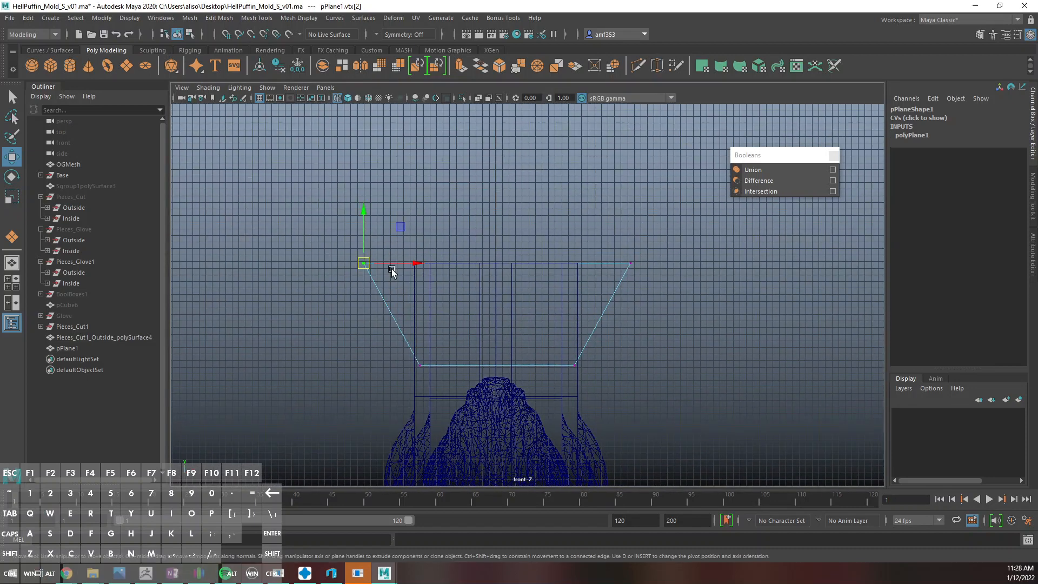
{"action": "left_click_drag", "start_coordinate": [381, 263], "coordinate": [369, 265]}
{"action": "key", "text": "q"}
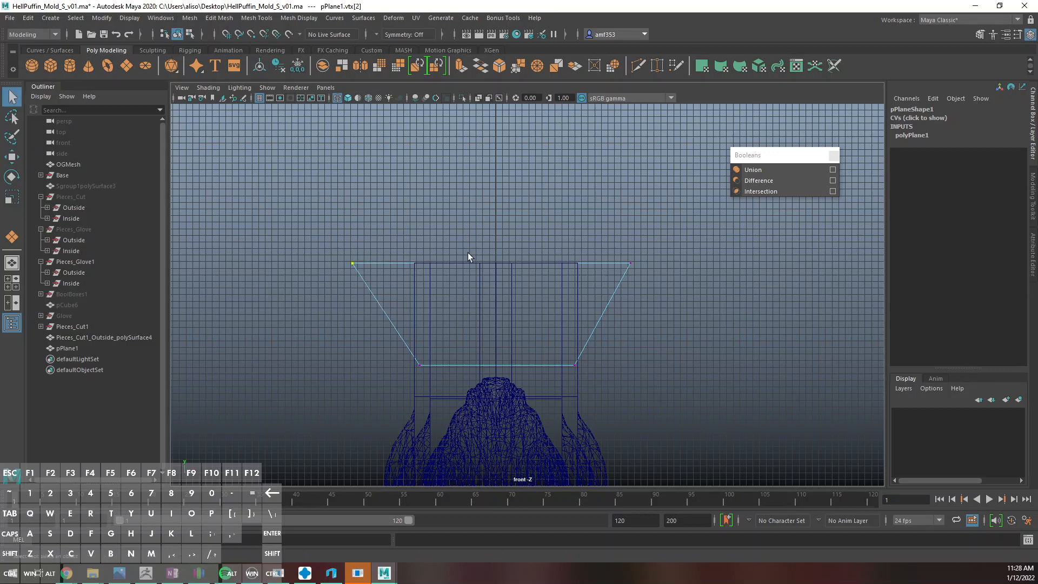
Extrude the funnel-shaped plane with a Local Translate Z of 3
{"action": "right_click", "coordinate": [479, 263]}
{"action": "right_click_drag", "start_coordinate": [475, 259], "coordinate": [529, 244]}
{"action": "key", "text": "space"}
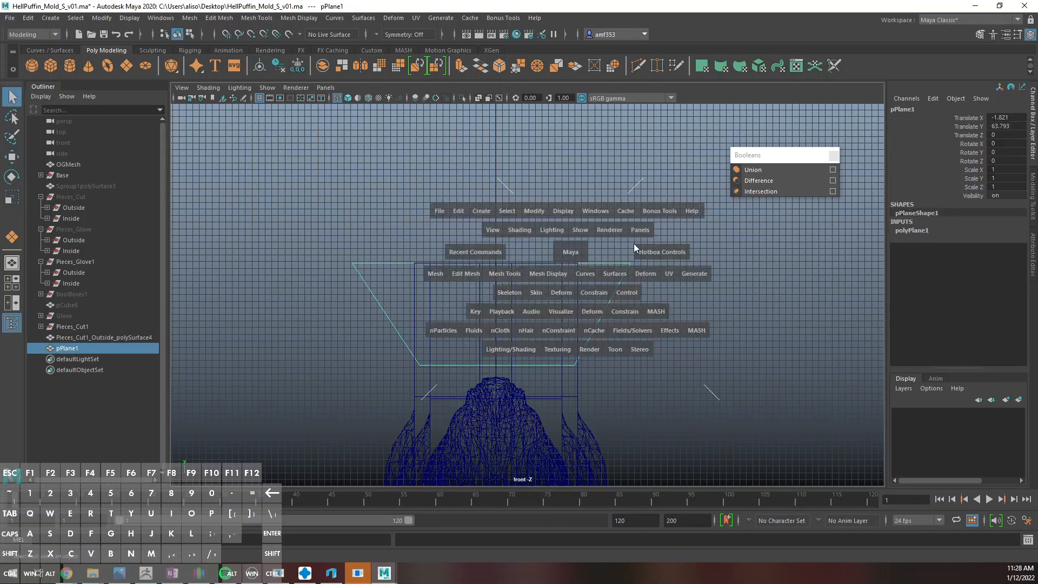
{"action": "key", "text": "space"}
{"action": "key", "text": "ctrl+e"}
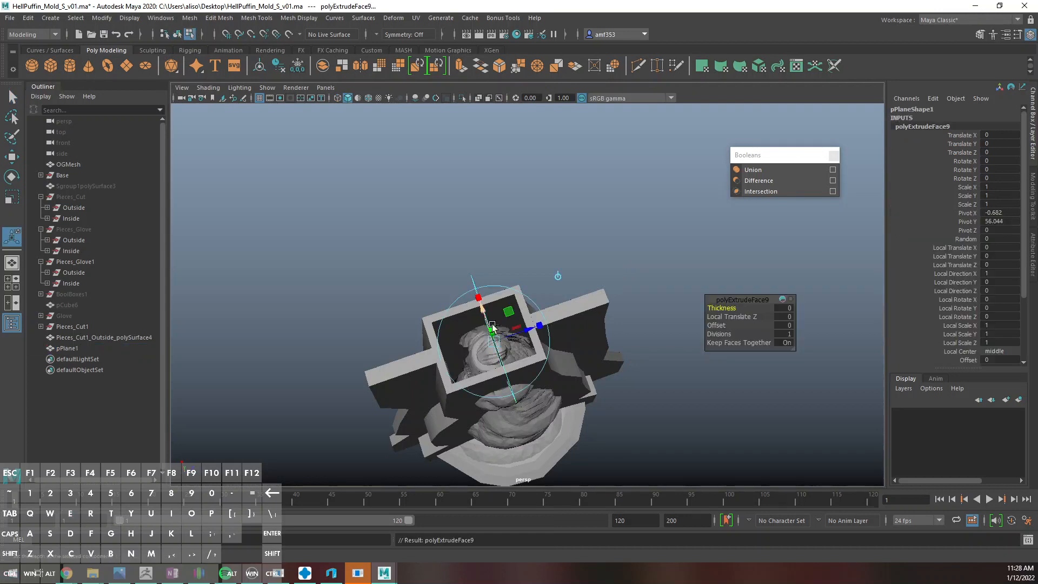
{"action": "left_click", "coordinate": [782, 317]}
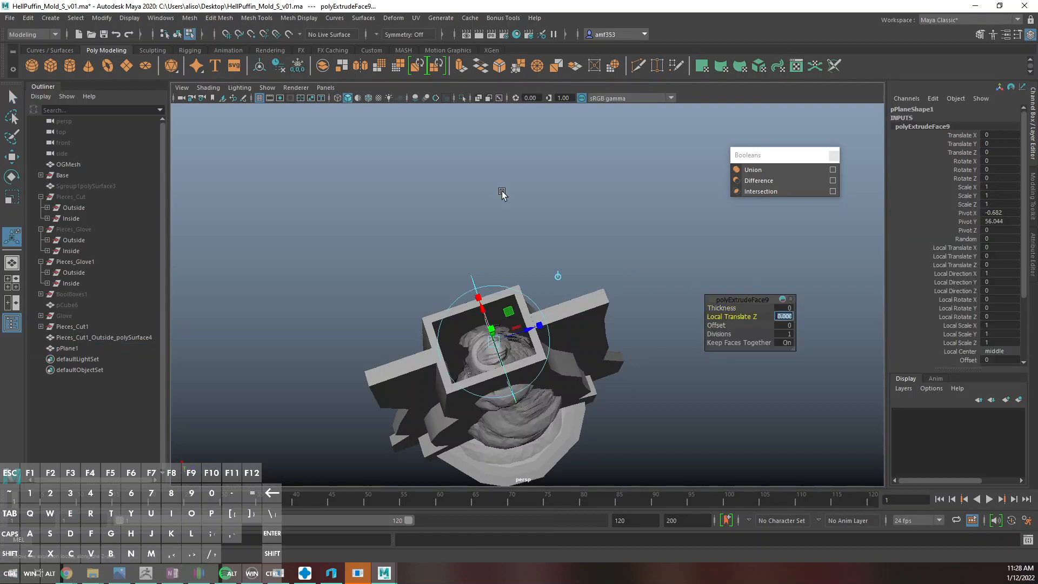
{"action": "type", "text": "2.4"}
{"action": "key", "text": "Return"}
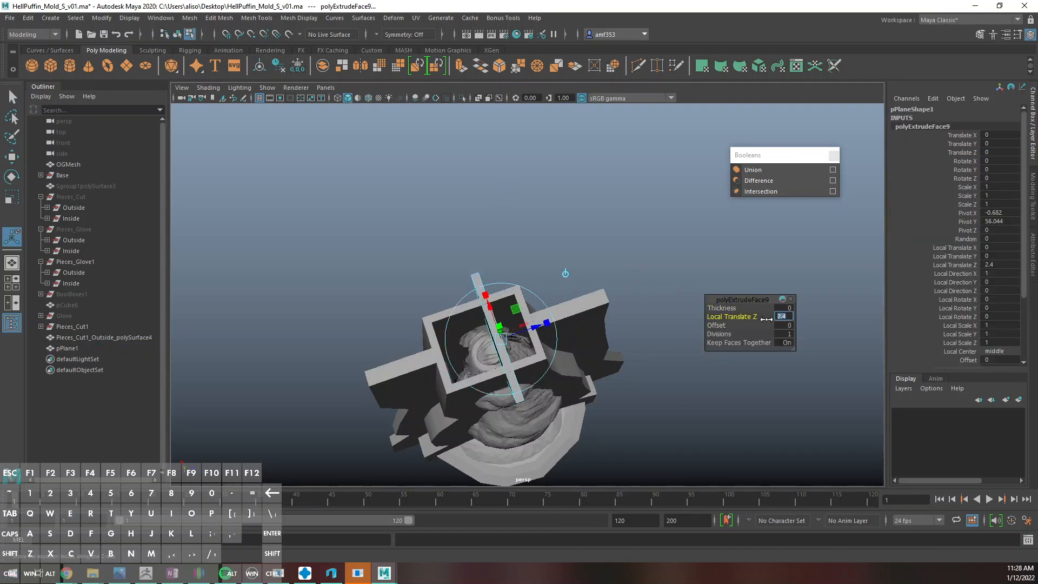
{"action": "key", "text": "Return"}
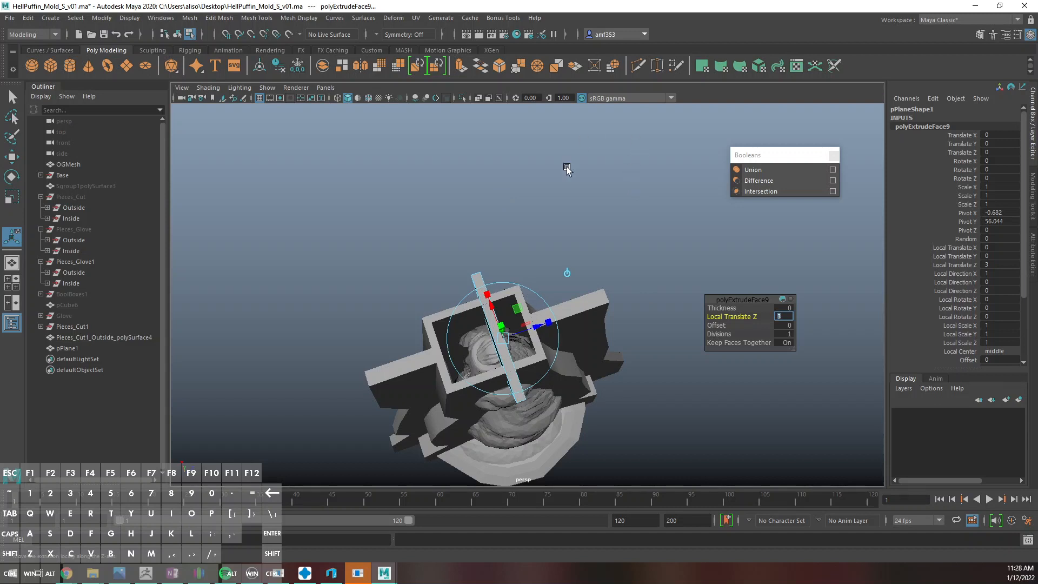
Move the extruded funnel piece along Z to about -4.06, across the shell's opening
{"action": "right_click_drag", "start_coordinate": [479, 290], "coordinate": [494, 251]}
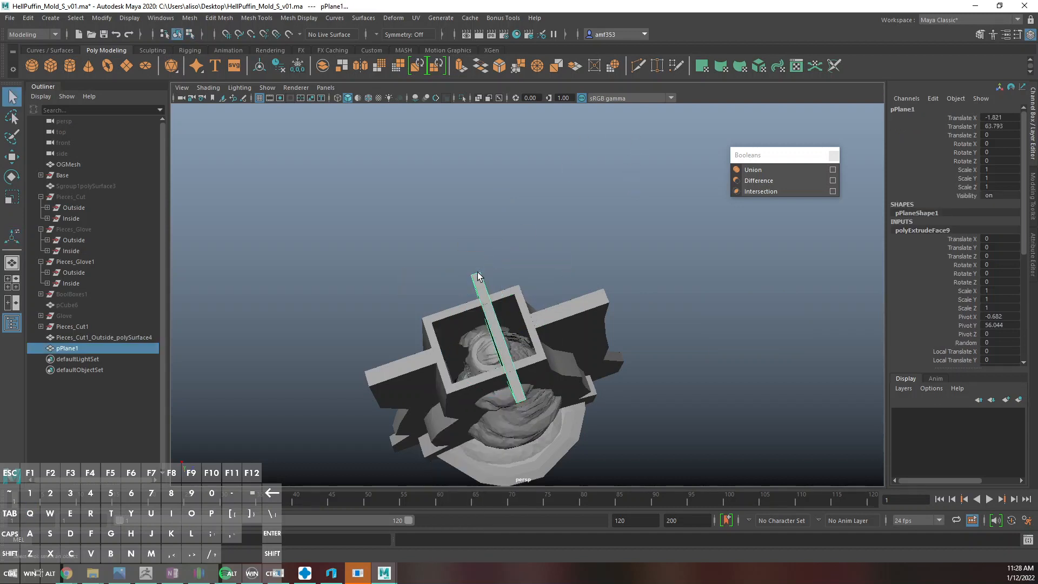
{"action": "key", "text": "w"}
{"action": "left_click_drag", "start_coordinate": [518, 331], "coordinate": [617, 217]}
Cut the funnel piece vertically inside both shell walls and delete its middle section, keeping the two outer wedges
{"action": "key", "text": "space"}
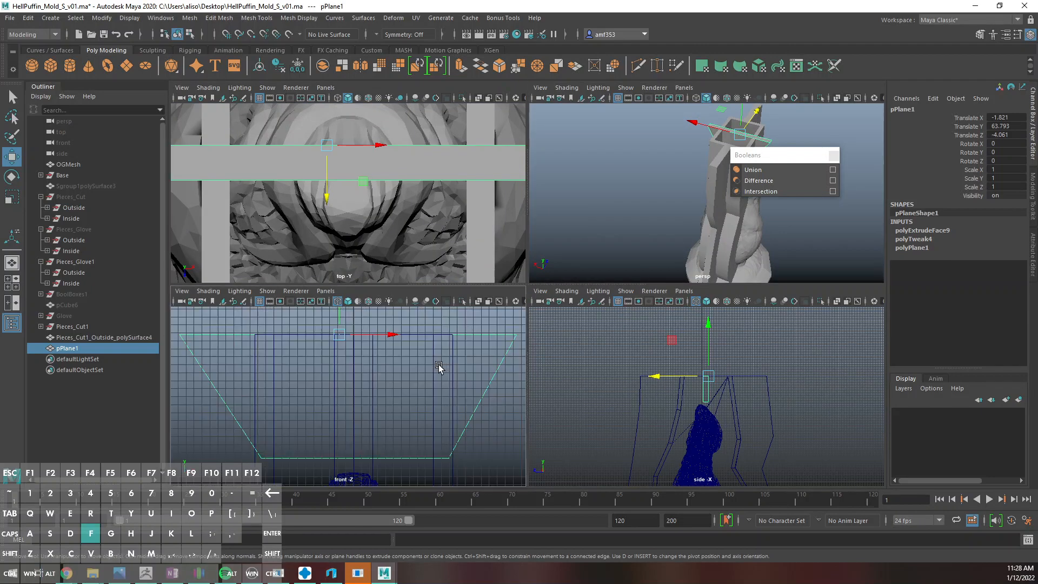
{"action": "key", "text": "space"}
{"action": "key", "text": "ctrl+shift+x"}
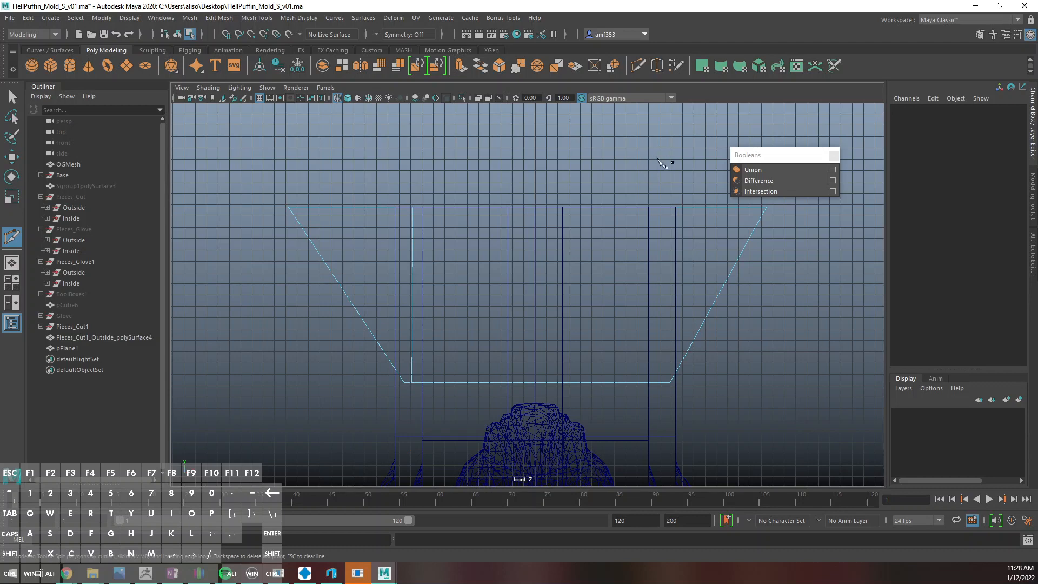
{"action": "key", "text": "Return"}
{"action": "key", "text": "q"}
{"action": "right_click_drag", "start_coordinate": [547, 192], "coordinate": [553, 205]}
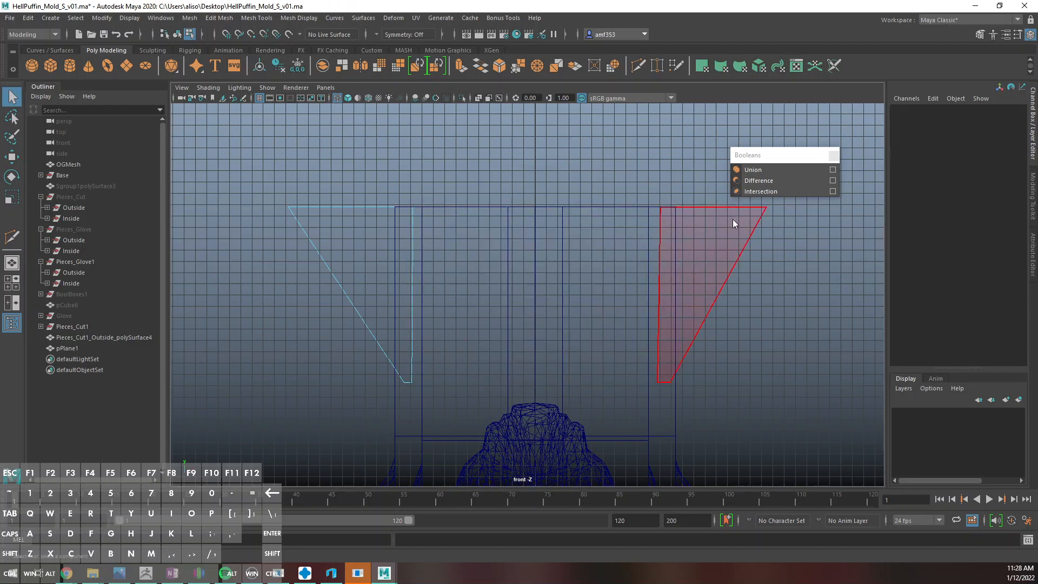
{"action": "right_click_drag", "start_coordinate": [734, 219], "coordinate": [758, 193]}
Fill the open cut sides of the two wedges
{"action": "left_click", "coordinate": [190, 17]}
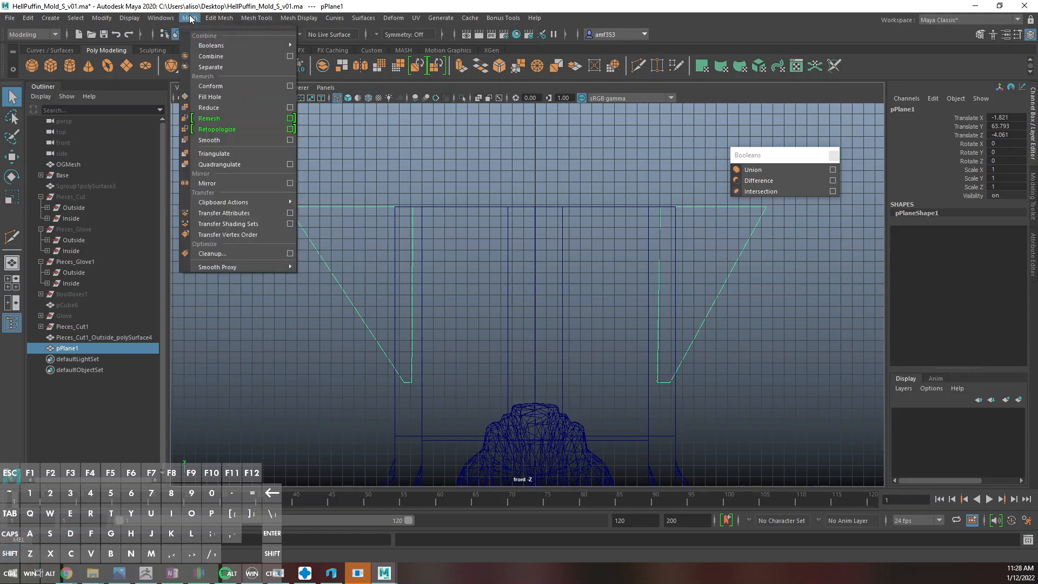
{"action": "left_click", "coordinate": [210, 96]}
{"action": "right_click_drag", "start_coordinate": [333, 208], "coordinate": [380, 174]}
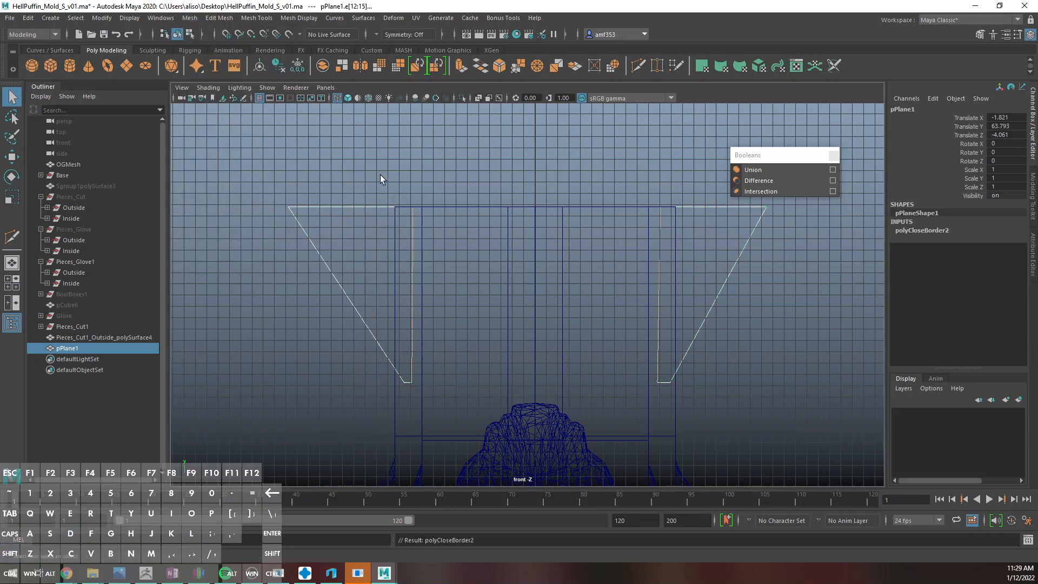
Union the two wedges with the Pieces_Cut1 outside shell and delete the result's history
{"action": "left_click_drag", "start_coordinate": [380, 174], "coordinate": [442, 284]}
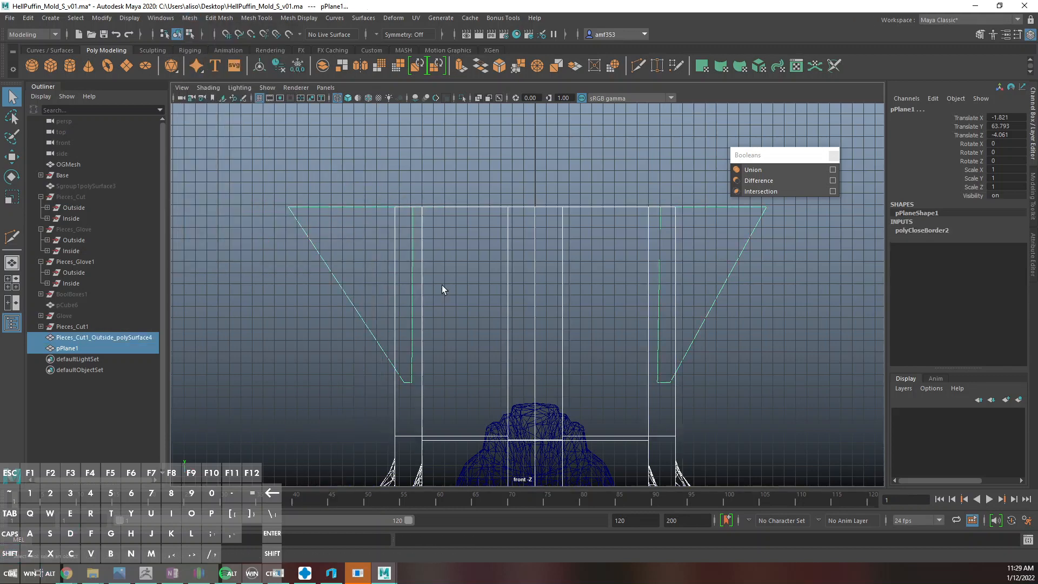
{"action": "left_click", "coordinate": [754, 171]}
{"action": "key", "text": "space"}
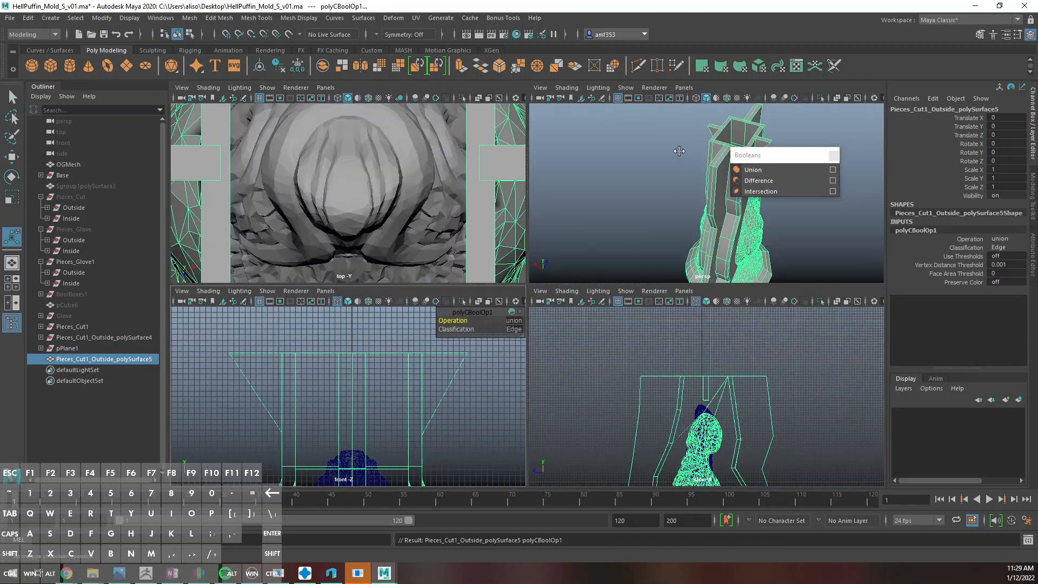
{"action": "key", "text": "space"}
{"action": "left_click_drag", "start_coordinate": [665, 222], "coordinate": [583, 250], "text": "alt"}
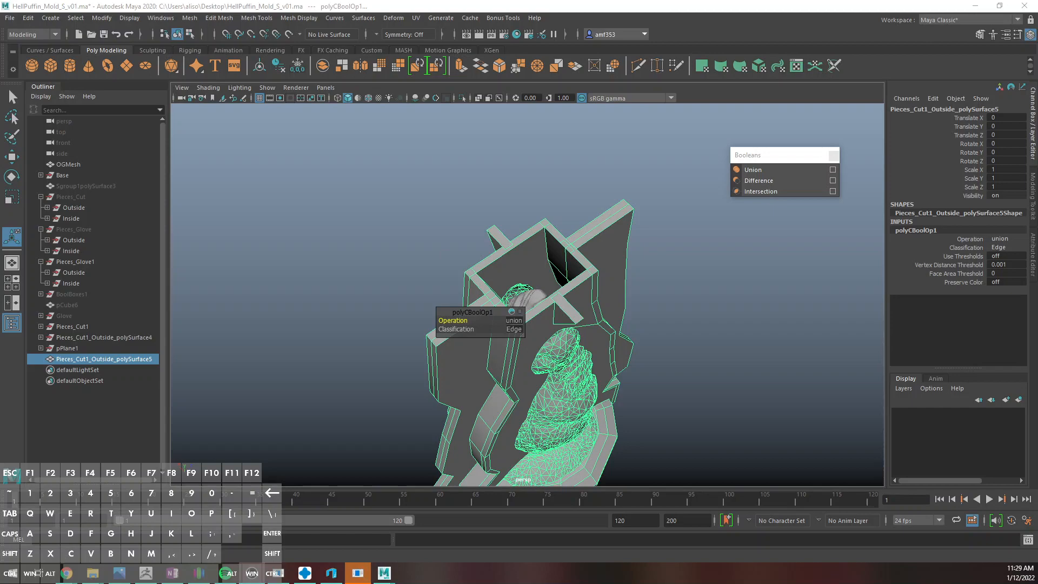
{"action": "key", "text": "alt+shift+d"}
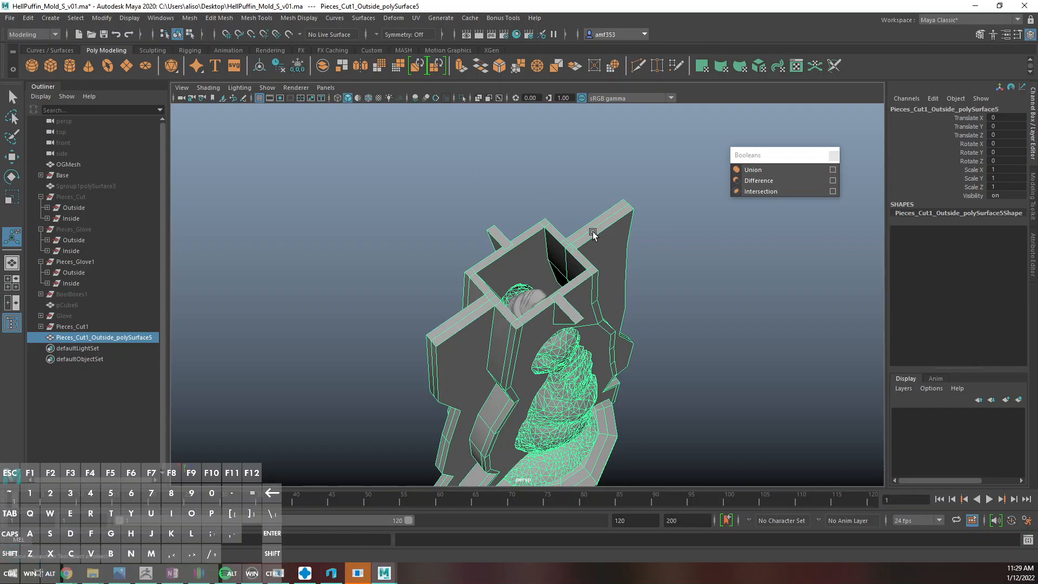
Move the upper outer vertices of the shell's right flange inward in the side view
{"action": "key", "text": "space"}
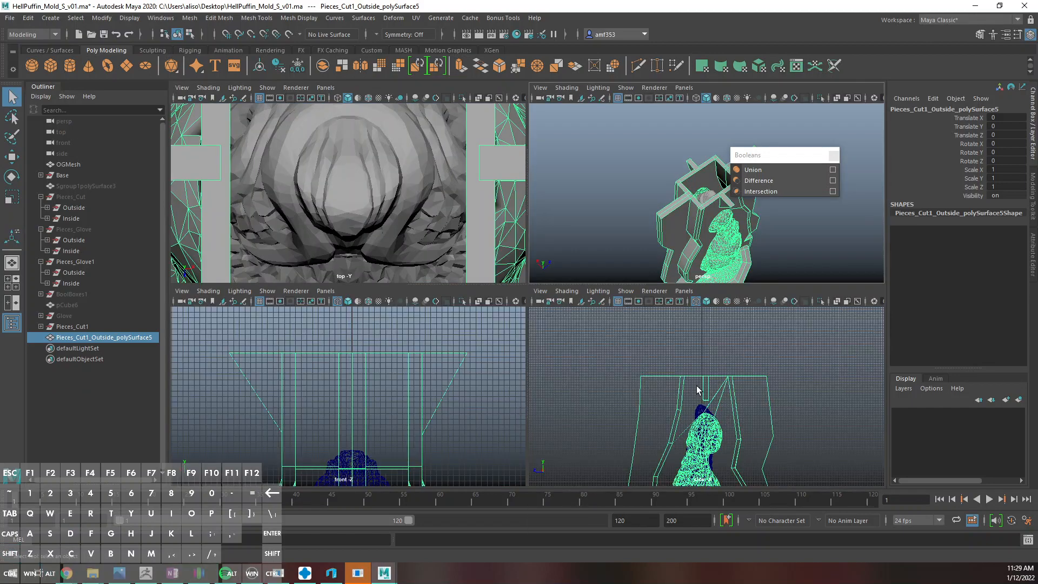
{"action": "key", "text": "space"}
{"action": "middle_click_drag", "start_coordinate": [551, 347], "coordinate": [530, 220], "text": "alt"}
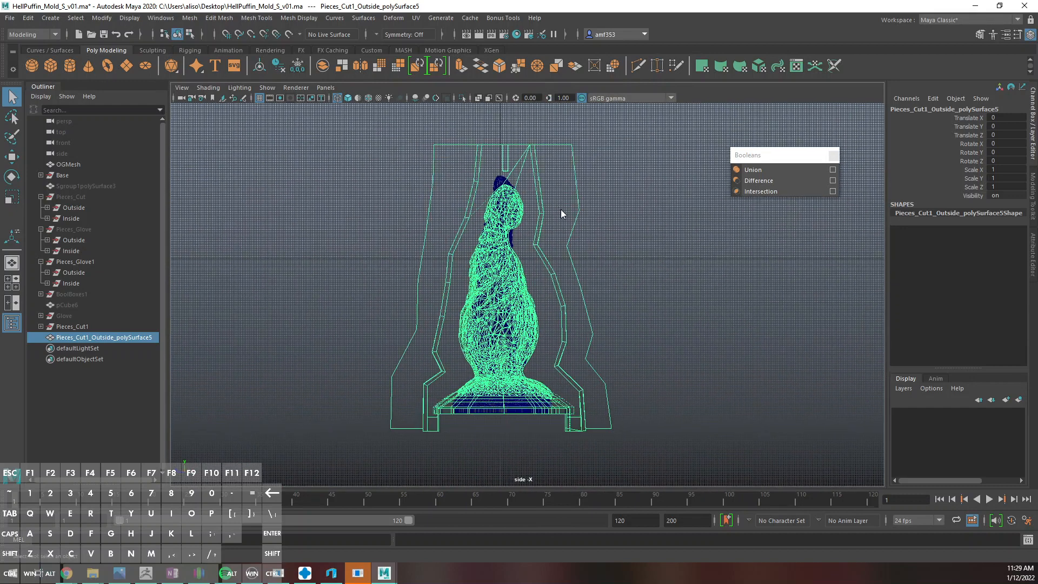
{"action": "right_click_drag", "start_coordinate": [560, 212], "coordinate": [538, 204]}
{"action": "left_click_drag", "start_coordinate": [565, 186], "coordinate": [595, 234]}
{"action": "key", "text": "w"}
{"action": "left_click_drag", "start_coordinate": [566, 136], "coordinate": [536, 167], "text": "shift"}
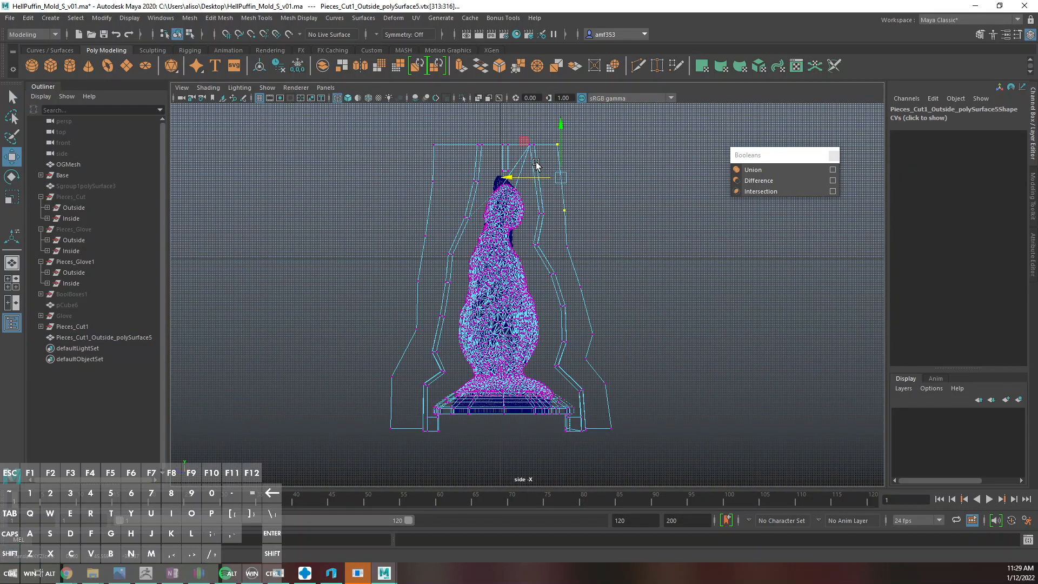
Move the upper outer vertices of the shell's left flange inward in the side view
{"action": "left_click_drag", "start_coordinate": [405, 133], "coordinate": [447, 209]}
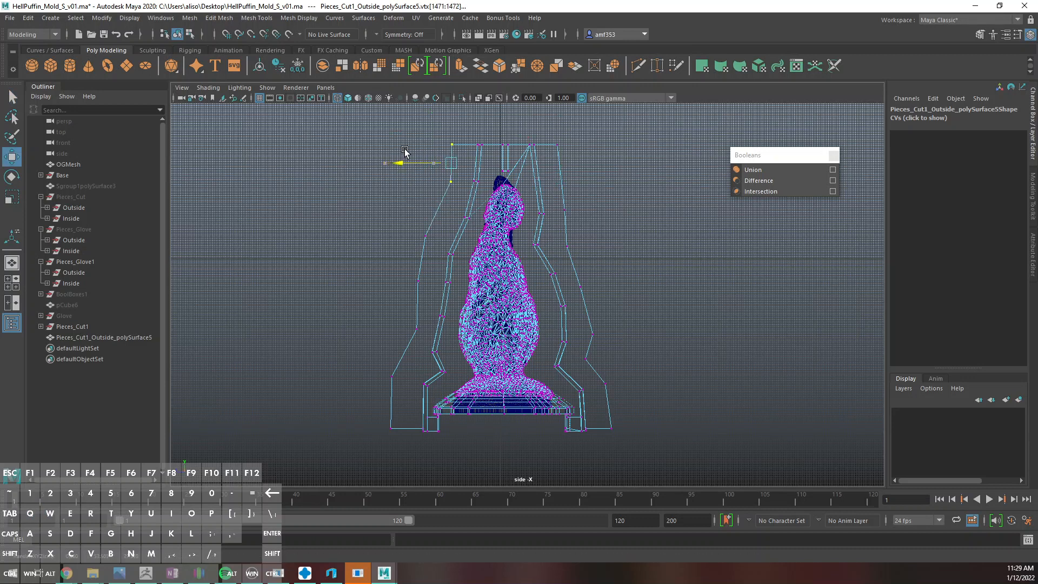
{"action": "key", "text": "q"}
{"action": "key", "text": "w"}
{"action": "left_click_drag", "start_coordinate": [430, 253], "coordinate": [413, 234]}
{"action": "key", "text": "q"}
{"action": "right_click_drag", "start_coordinate": [417, 245], "coordinate": [417, 218]}
Duplicate the BoolBoxes1 group and unhide the copy
{"action": "left_click", "coordinate": [78, 294]}
{"action": "key", "text": "ctrl+d"}
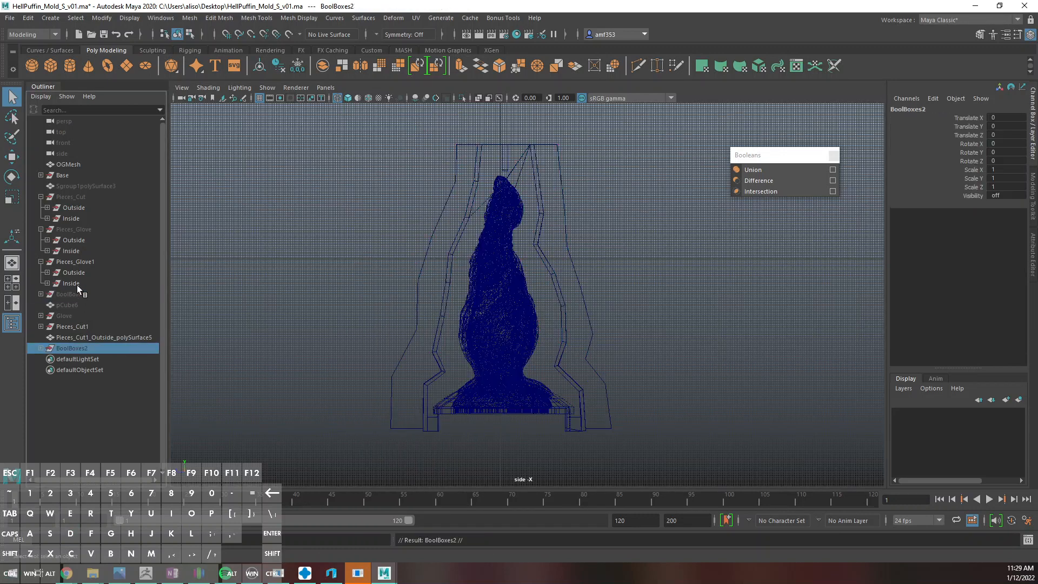
{"action": "key", "text": "shift+h"}
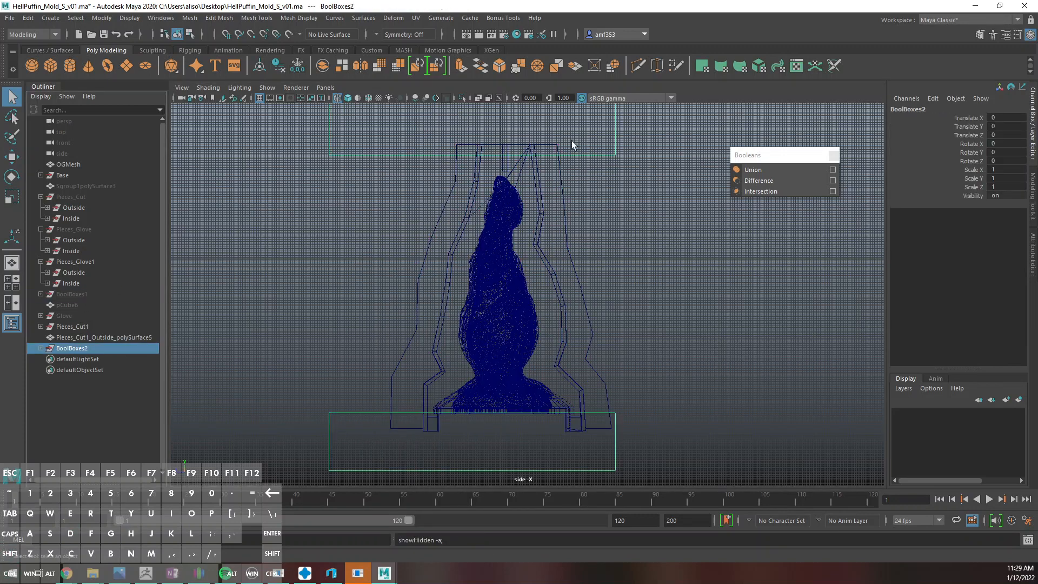
Lower the shell's top vertices and the wedges slightly in the side view
{"action": "middle_click_drag", "start_coordinate": [572, 140], "coordinate": [533, 209], "text": "alt"}
{"action": "left_click", "coordinate": [521, 220]}
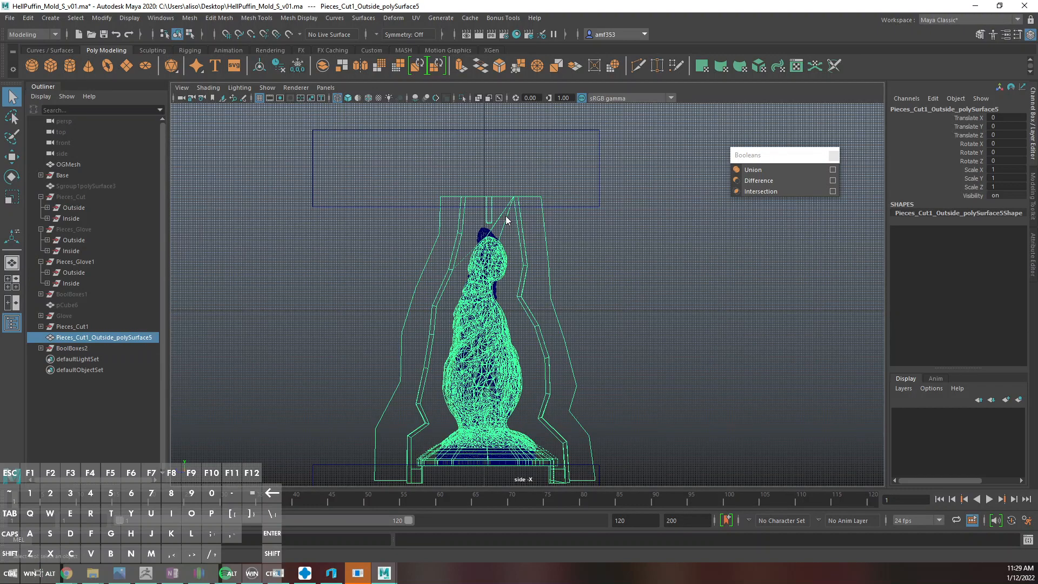
{"action": "right_click_drag", "start_coordinate": [476, 220], "coordinate": [411, 188]}
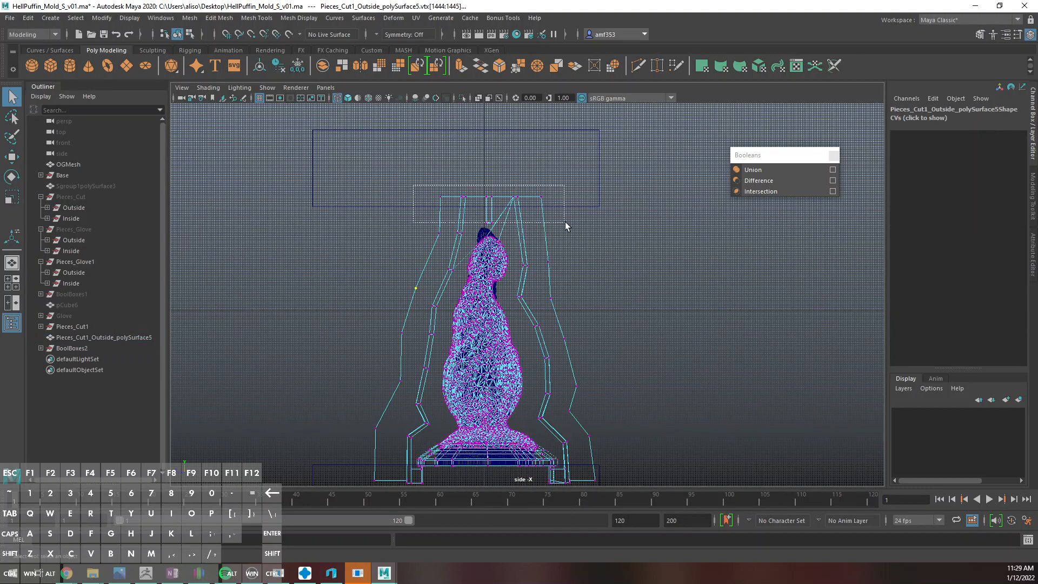
{"action": "left_click_drag", "start_coordinate": [430, 189], "coordinate": [549, 229]}
{"action": "key", "text": "w"}
{"action": "left_click_drag", "start_coordinate": [491, 193], "coordinate": [491, 197]}
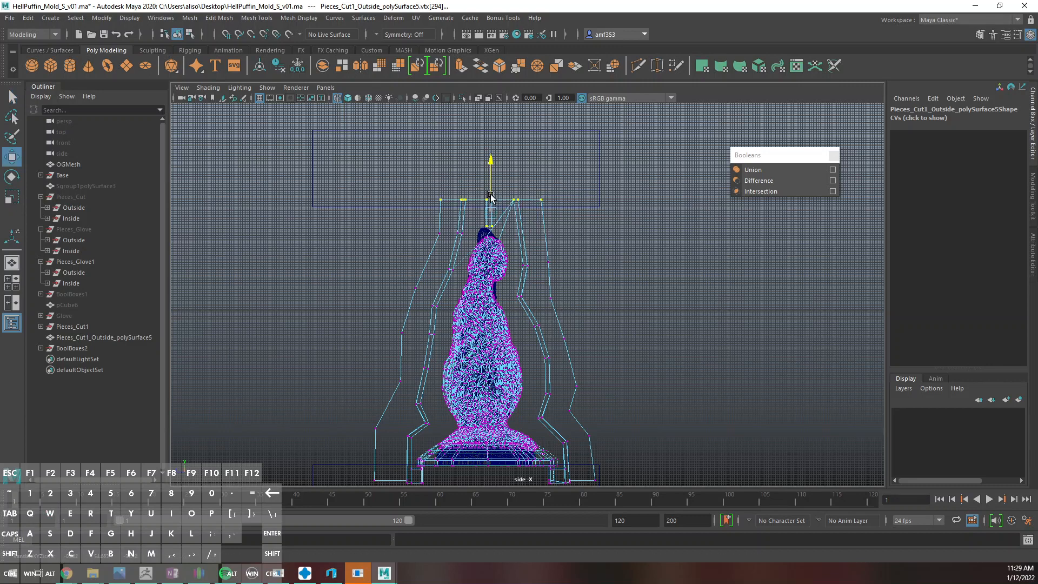
{"action": "key", "text": "q"}
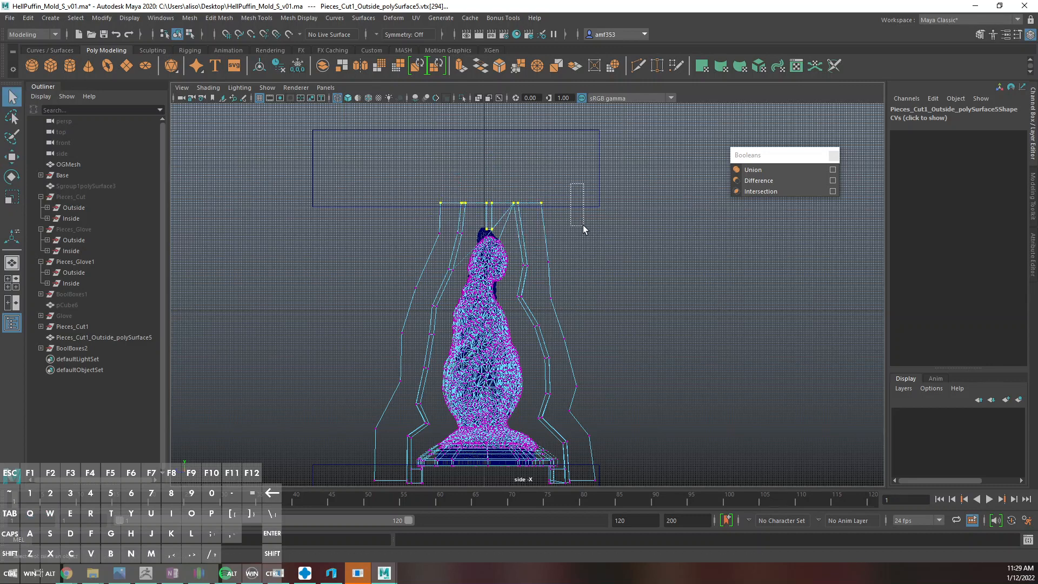
Subtract the lower box from the shell's base with a boolean difference and delete the history
{"action": "left_click", "coordinate": [561, 208]}
{"action": "middle_click_drag", "start_coordinate": [514, 263], "coordinate": [578, 234], "text": "alt"}
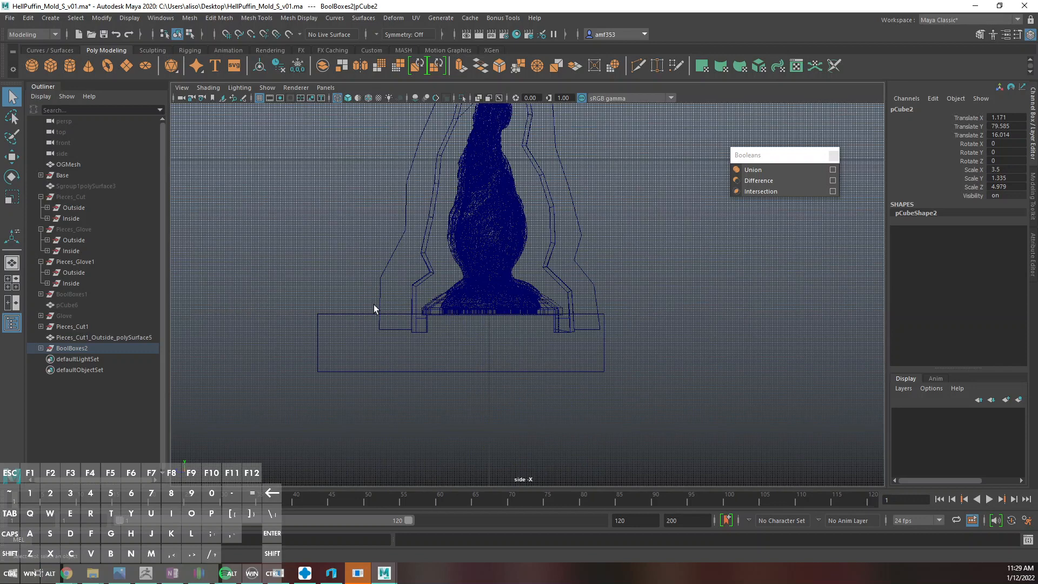
{"action": "left_click", "coordinate": [383, 289]}
{"action": "left_click", "coordinate": [346, 325], "text": "shift"}
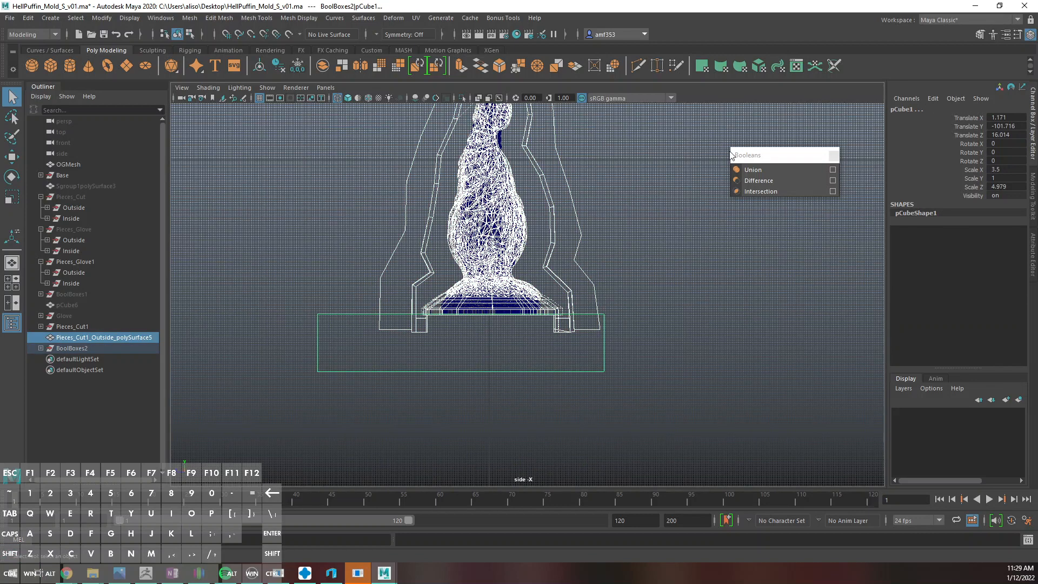
{"action": "left_click", "coordinate": [749, 181]}
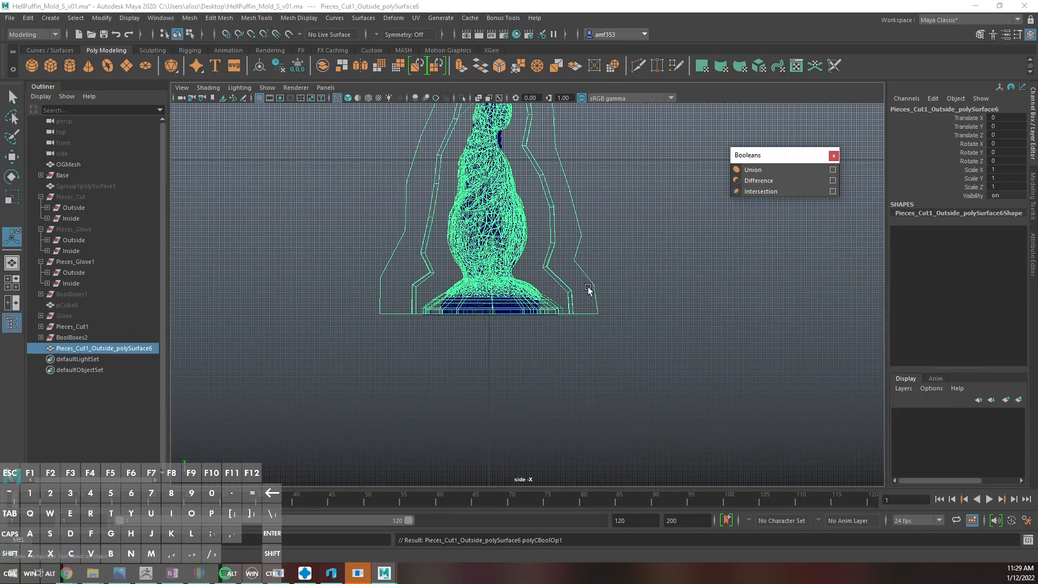
Move all of the shell's bottom-edge vertices slightly down in the side view
{"action": "right_click_drag", "start_coordinate": [579, 275], "coordinate": [553, 265]}
{"action": "left_click_drag", "start_coordinate": [302, 380], "coordinate": [666, 310]}
{"action": "key", "text": "w"}
{"action": "scroll", "coordinate": [505, 325], "scroll_direction": "up", "scroll_amount": 5}
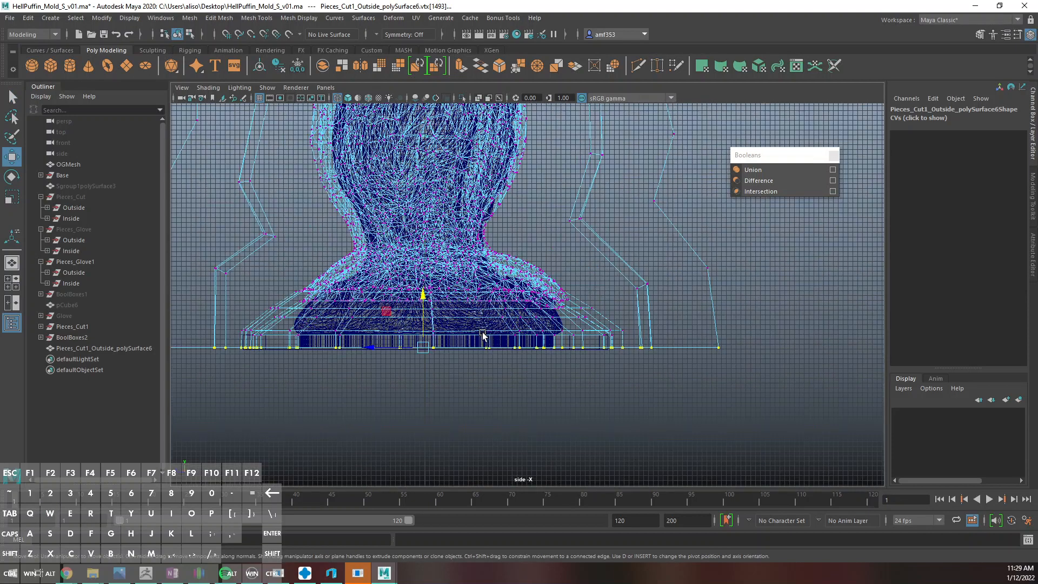
{"action": "left_click_drag", "start_coordinate": [424, 320], "coordinate": [428, 322]}
Delete the remaining duplicated box above the shell
{"action": "key", "text": "space"}
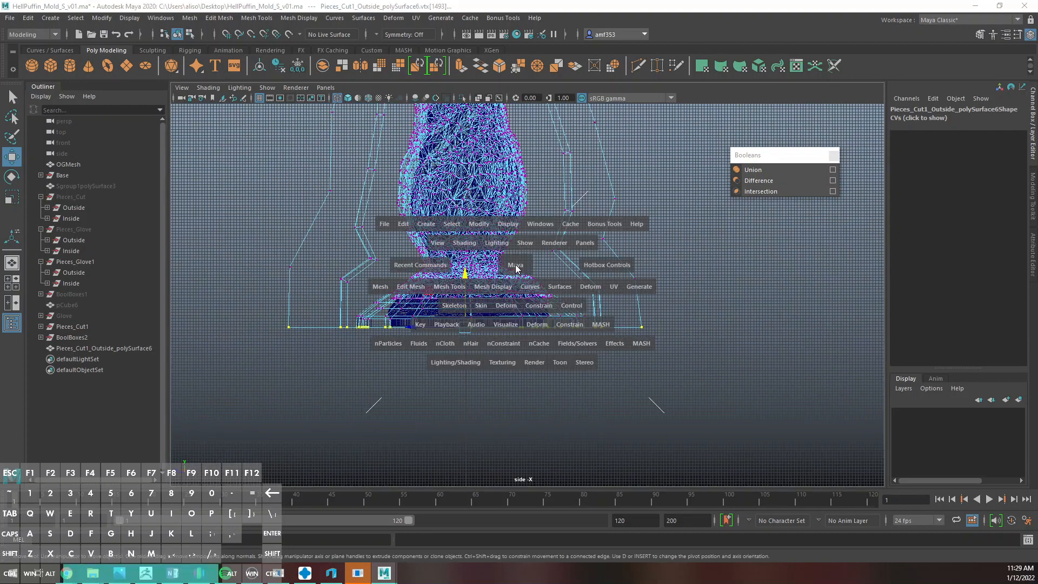
{"action": "key", "text": "space"}
{"action": "scroll", "coordinate": [501, 234], "scroll_direction": "down", "scroll_amount": 5}
{"action": "left_click_drag", "start_coordinate": [502, 232], "coordinate": [471, 190], "text": "alt"}
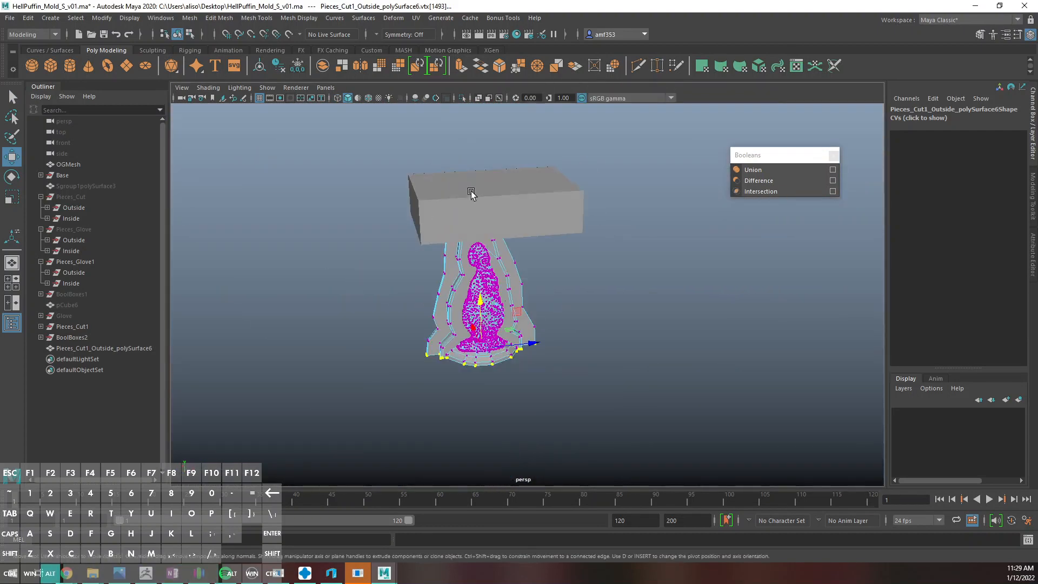
{"action": "left_click", "coordinate": [538, 189]}
{"action": "left_click", "coordinate": [540, 192]}
{"action": "key", "text": "Delete"}
Draw a polygon plane about 198 wide and 186 high around the whole shell in the side view
{"action": "scroll", "coordinate": [508, 233], "scroll_direction": "up", "scroll_amount": 5}
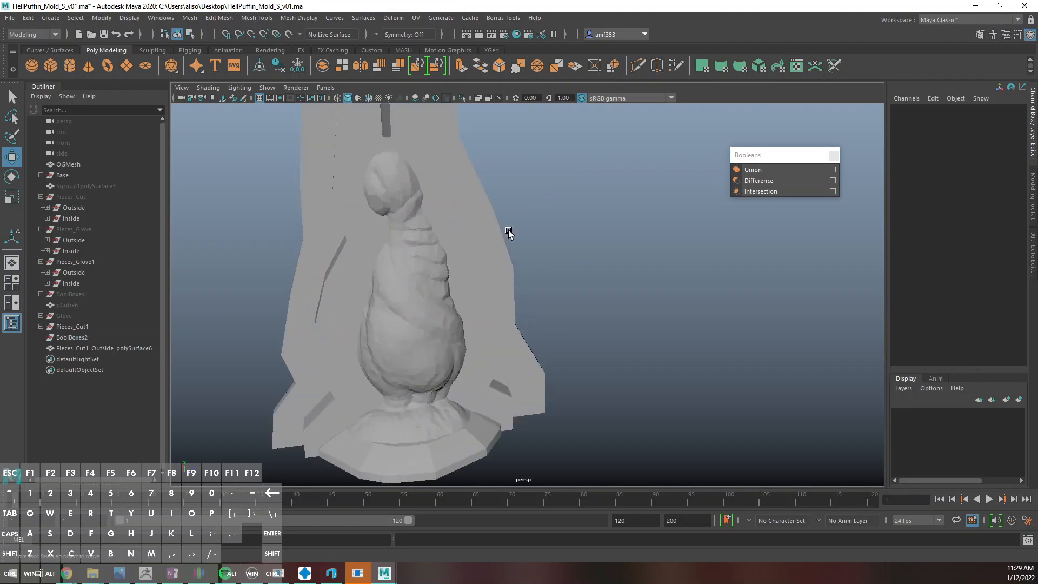
{"action": "left_click", "coordinate": [468, 235]}
{"action": "left_click_drag", "start_coordinate": [510, 190], "coordinate": [626, 264], "text": "alt+shift"}
{"action": "scroll", "coordinate": [625, 265], "scroll_direction": "down", "scroll_amount": 2}
{"action": "key", "text": "space"}
{"action": "key", "text": "space"}
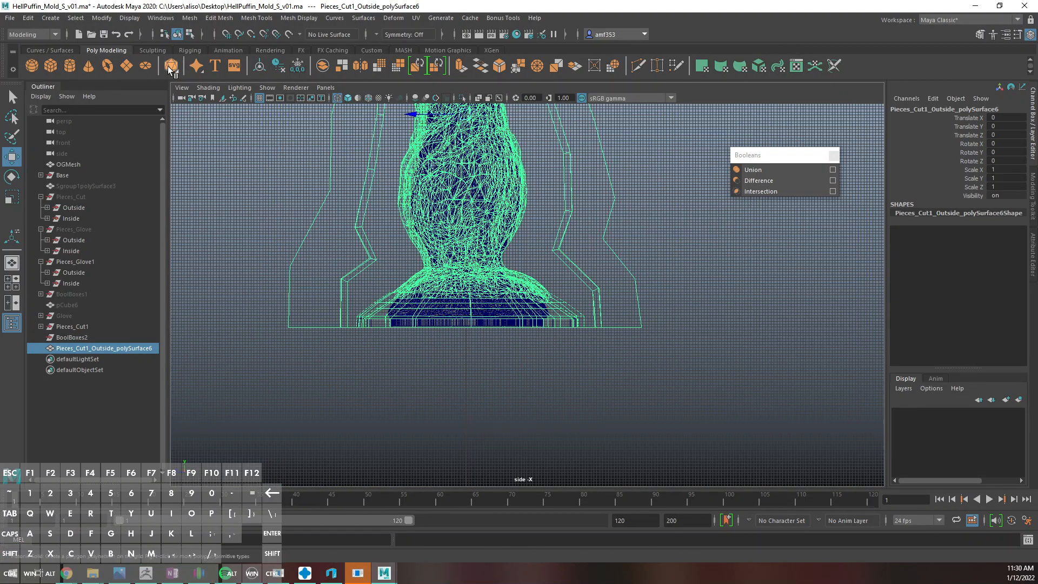
{"action": "left_click", "coordinate": [130, 64]}
{"action": "scroll", "coordinate": [347, 220], "scroll_direction": "down", "scroll_amount": 5}
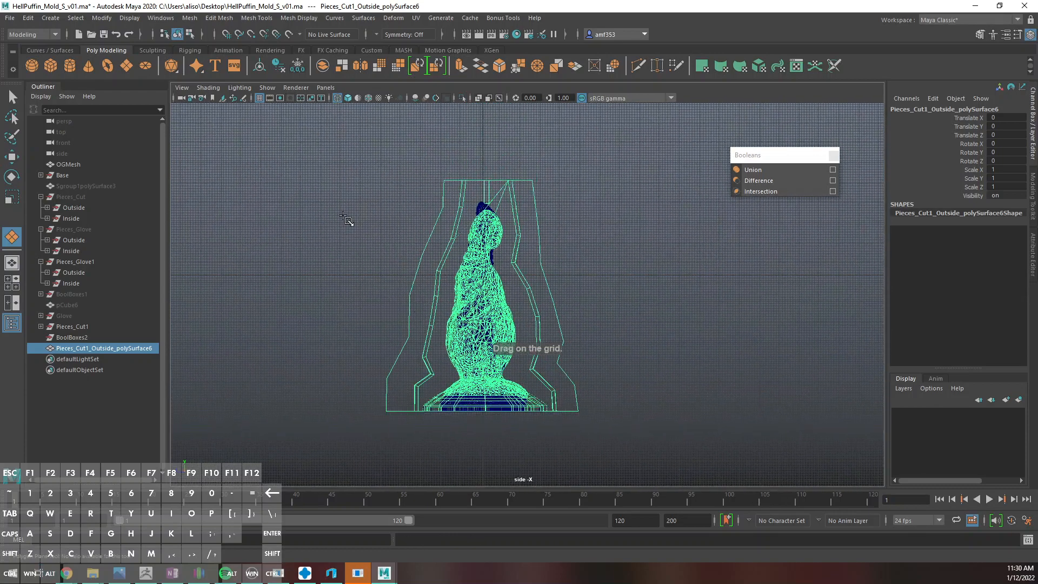
{"action": "left_click_drag", "start_coordinate": [309, 152], "coordinate": [623, 445]}
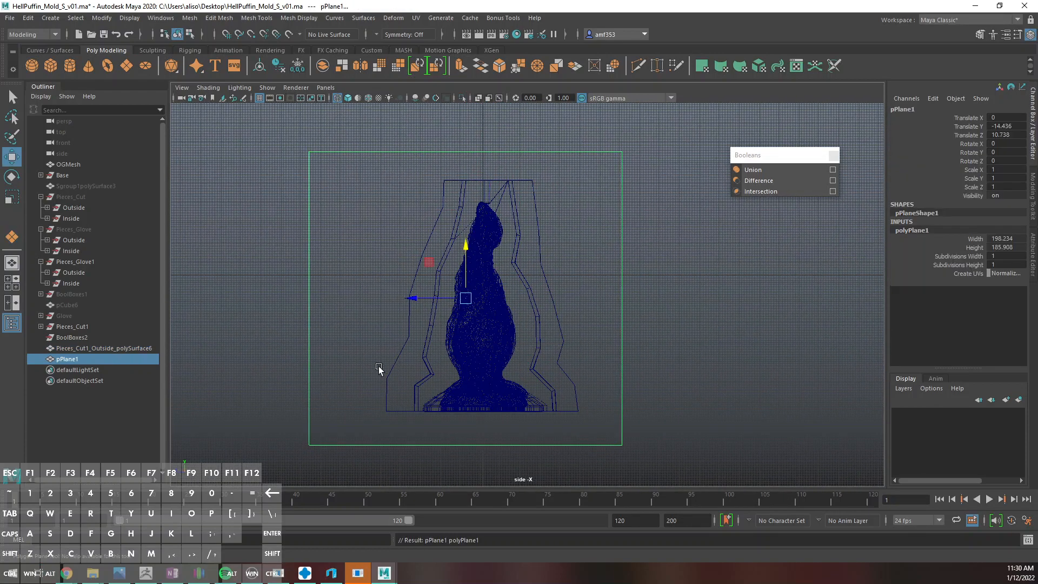
Move the shell's lower-corner vertices on one side slightly inward in the side view and return to object selection
{"action": "left_click", "coordinate": [384, 366]}
{"action": "right_click_drag", "start_coordinate": [386, 327], "coordinate": [338, 344]}
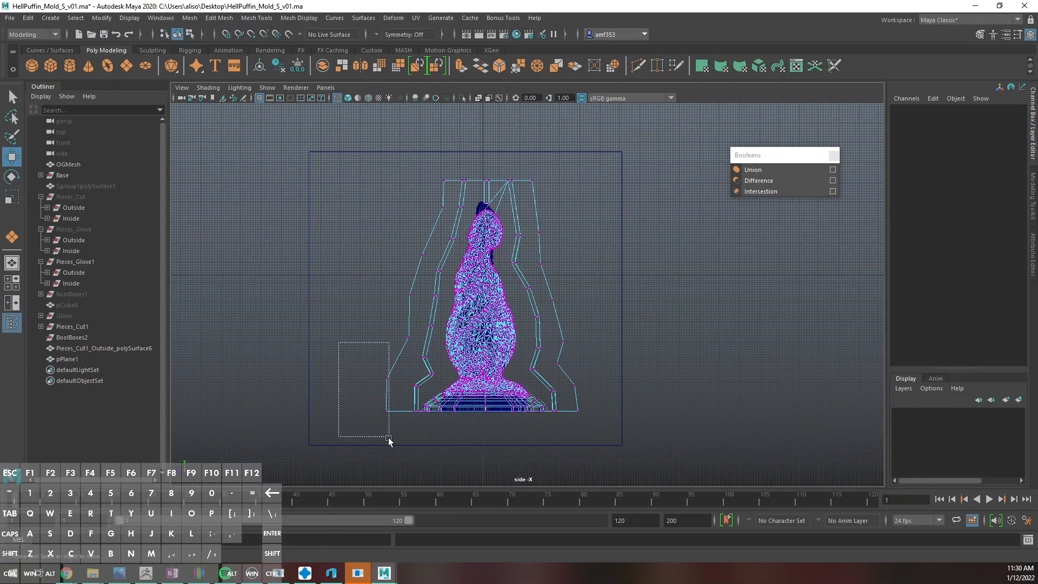
{"action": "left_click_drag", "start_coordinate": [388, 439], "coordinate": [388, 437]}
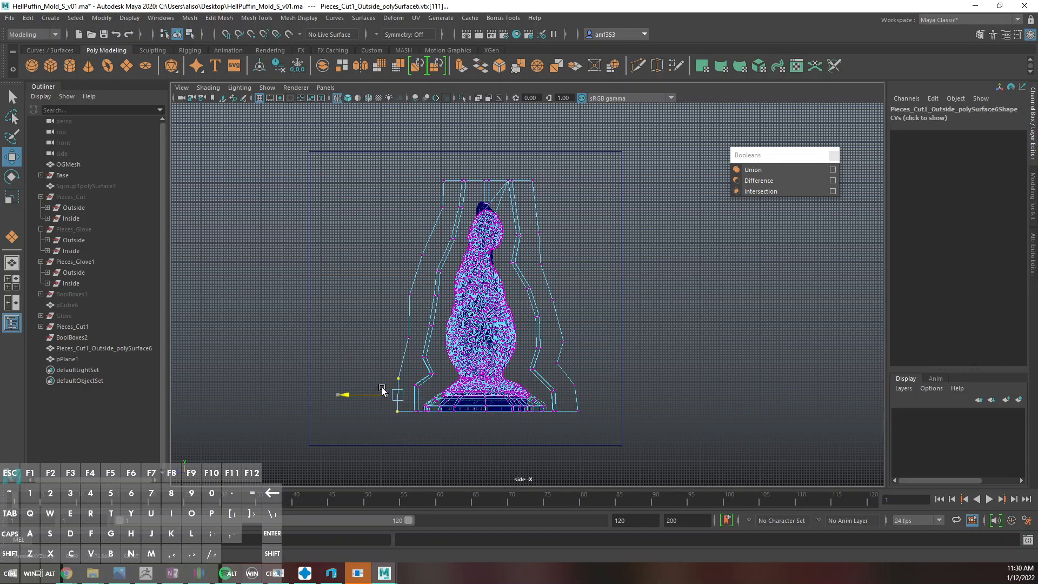
{"action": "key", "text": "q"}
{"action": "right_click_drag", "start_coordinate": [452, 173], "coordinate": [556, 170]}
Extrude the plane into a thick box that covers one half of the shell
{"action": "key", "text": "space"}
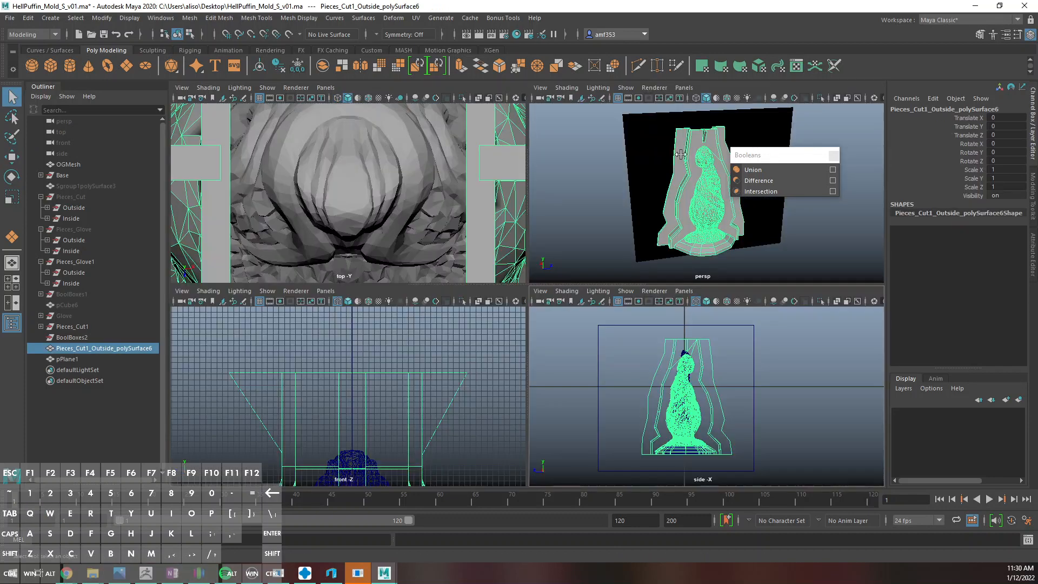
{"action": "key", "text": "space"}
{"action": "left_click_drag", "start_coordinate": [602, 191], "coordinate": [546, 287], "text": "alt"}
{"action": "scroll", "coordinate": [527, 230], "scroll_direction": "up", "scroll_amount": 2}
{"action": "scroll", "coordinate": [524, 233], "scroll_direction": "down", "scroll_amount": 3}
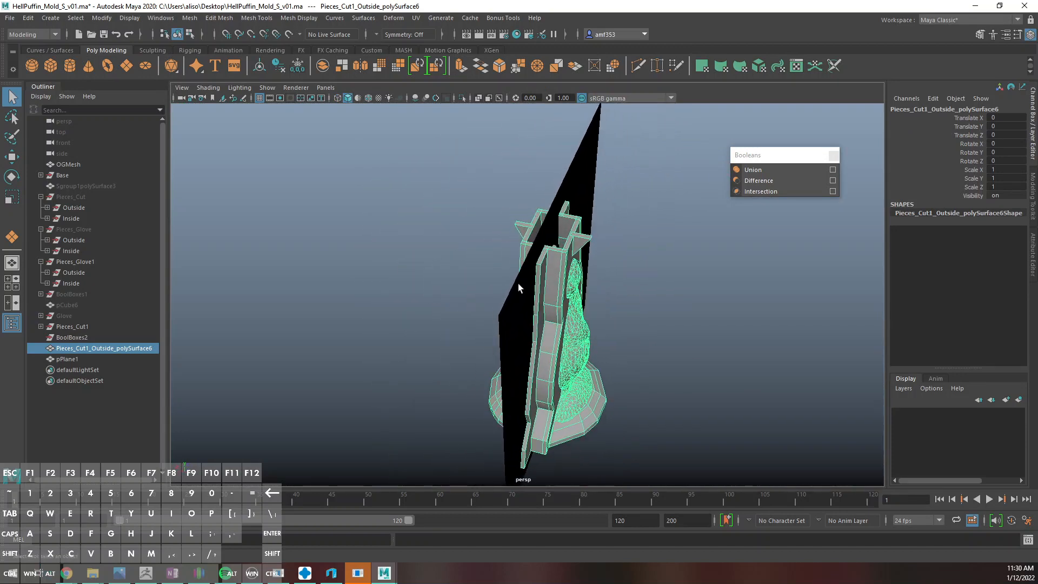
{"action": "left_click", "coordinate": [579, 188]}
{"action": "key", "text": "ctrl+e"}
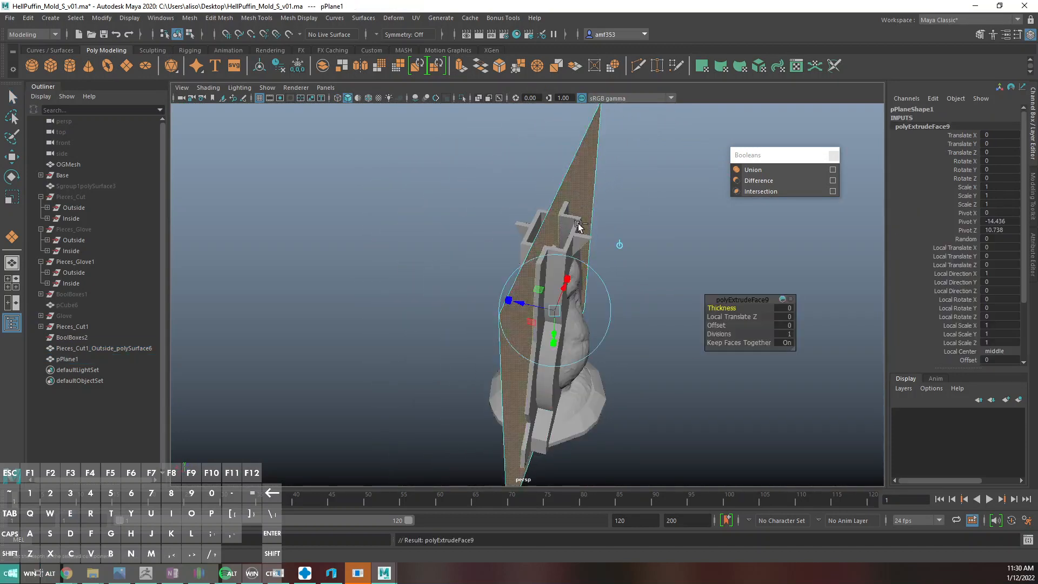
{"action": "left_click_drag", "start_coordinate": [527, 311], "coordinate": [373, 263]}
{"action": "key", "text": "q"}
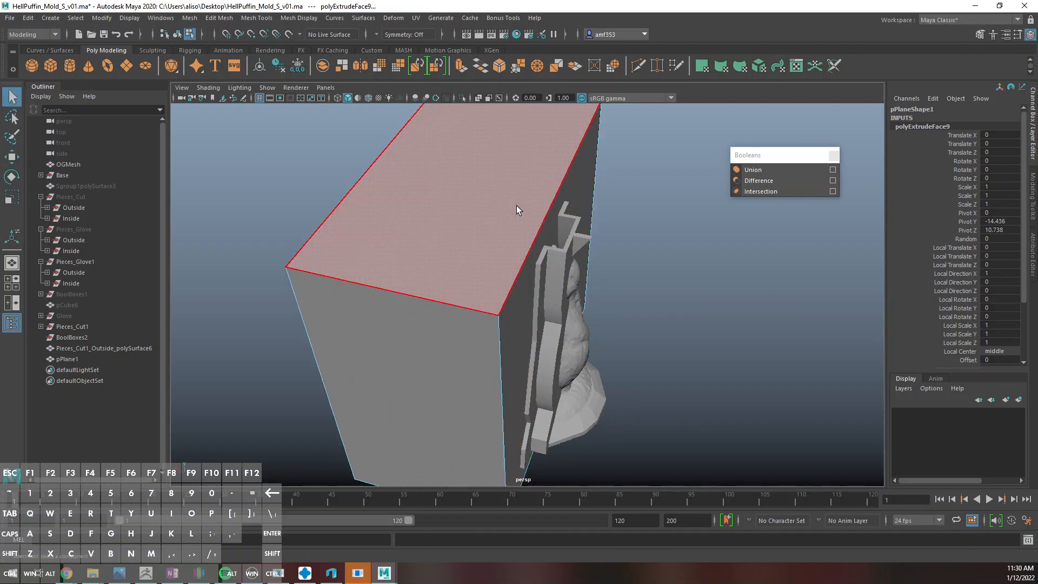
Duplicate the shell and hide a backup copy of it
{"action": "left_click", "coordinate": [559, 283]}
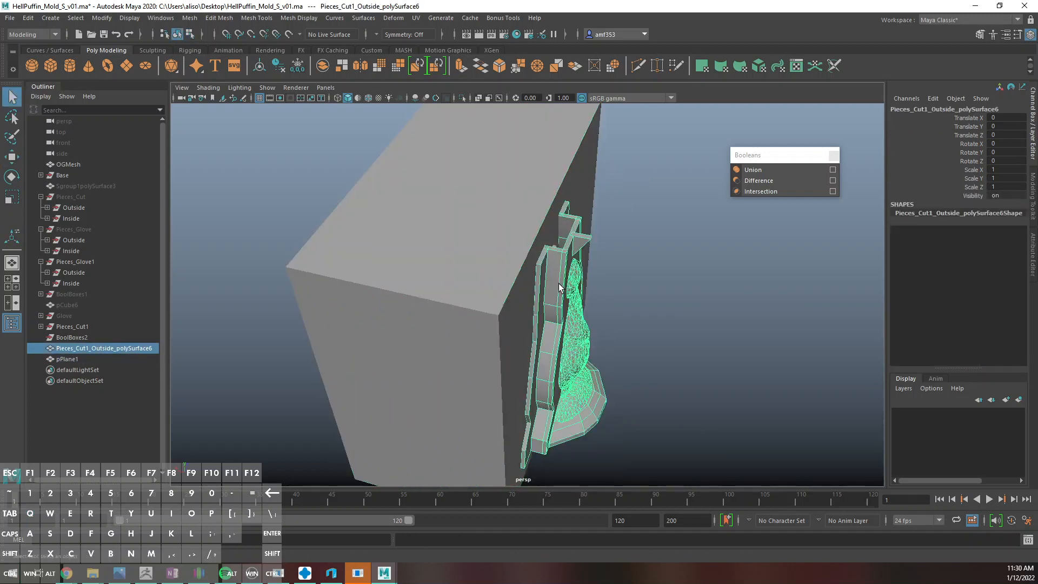
{"action": "key", "text": "ctrl+h"}
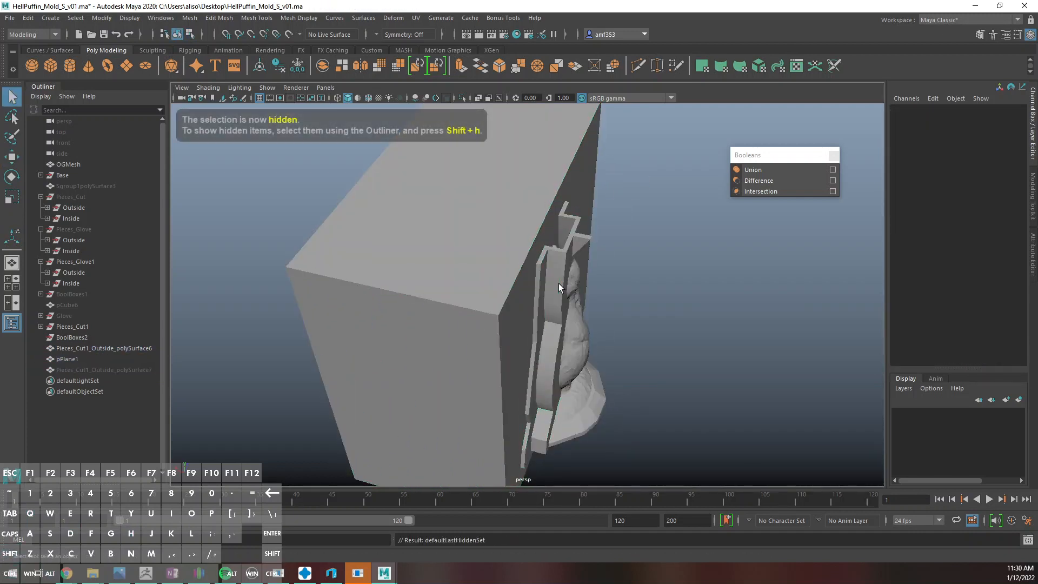
Try a boolean intersection on duplicates of the shell and the box, and check the result in wireframe
{"action": "left_click", "coordinate": [559, 284]}
{"action": "left_click", "coordinate": [508, 278], "text": "shift"}
{"action": "key", "text": "ctrl+d"}
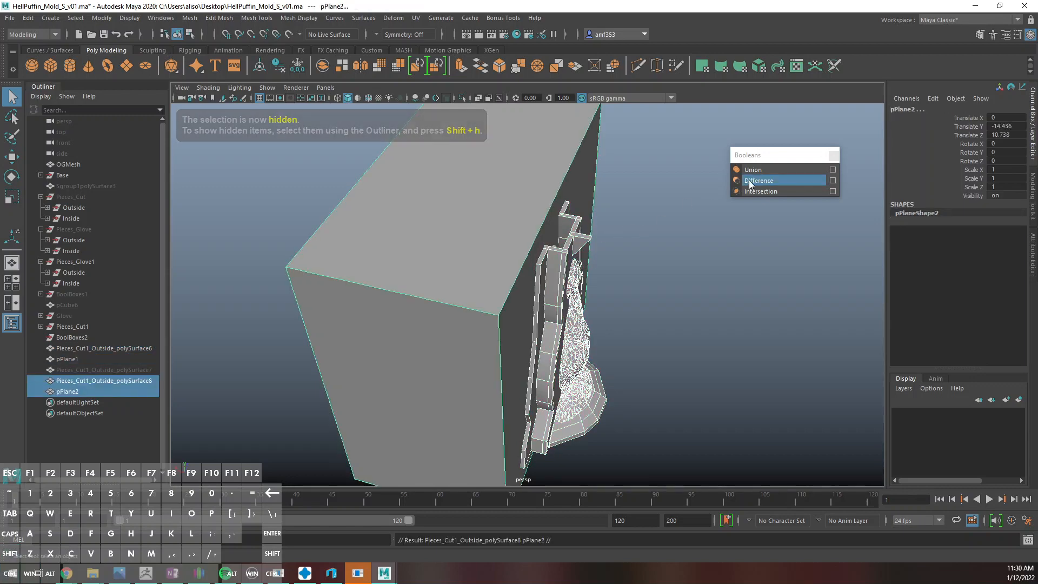
{"action": "left_click", "coordinate": [760, 192]}
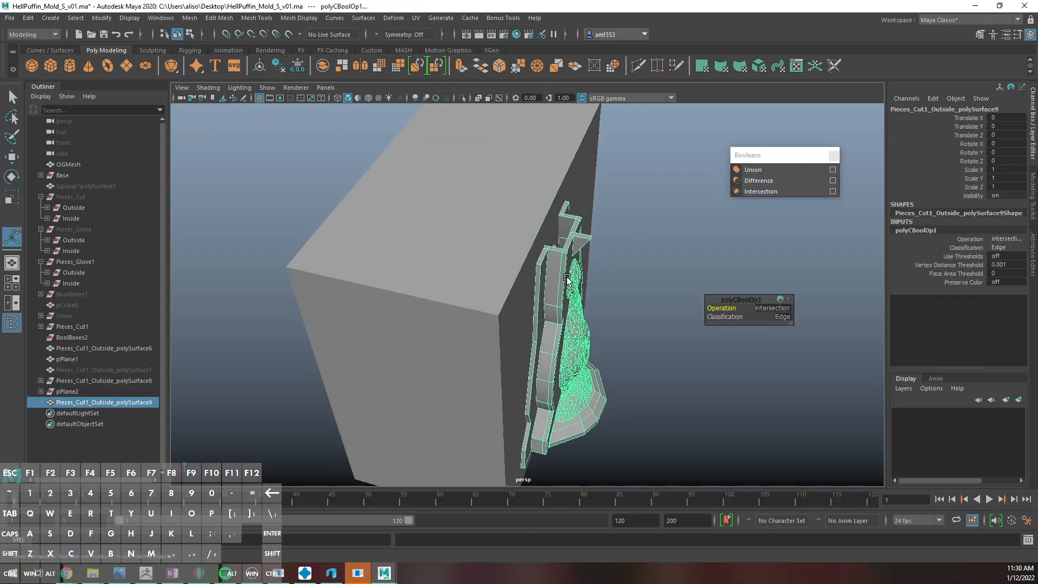
{"action": "key", "text": "4"}
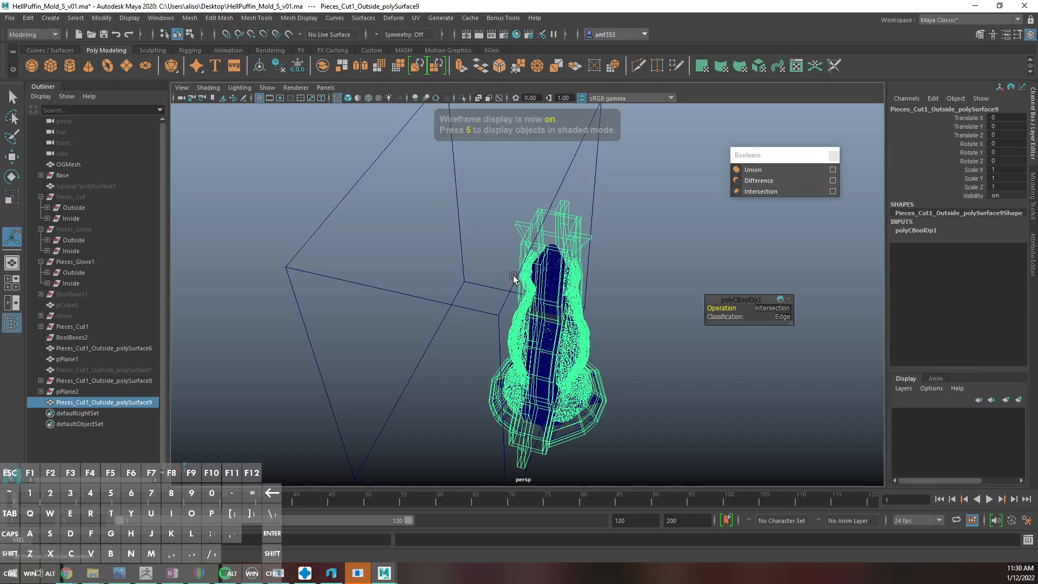
{"action": "left_click", "coordinate": [521, 246]}
{"action": "left_click", "coordinate": [572, 270]}
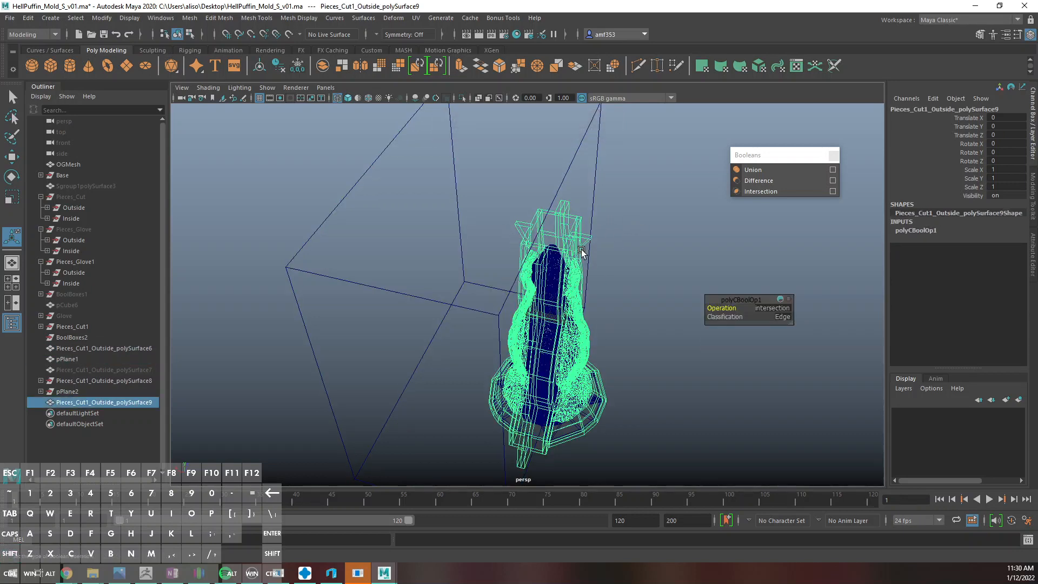
{"action": "left_click", "coordinate": [569, 237]}
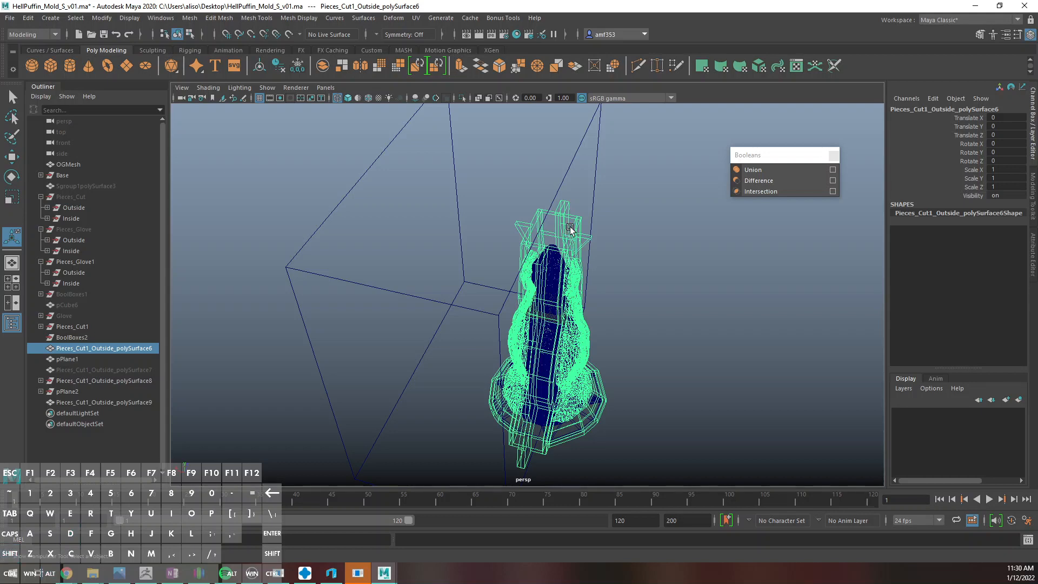
{"action": "left_click", "coordinate": [586, 223]}
{"action": "left_click", "coordinate": [575, 209]}
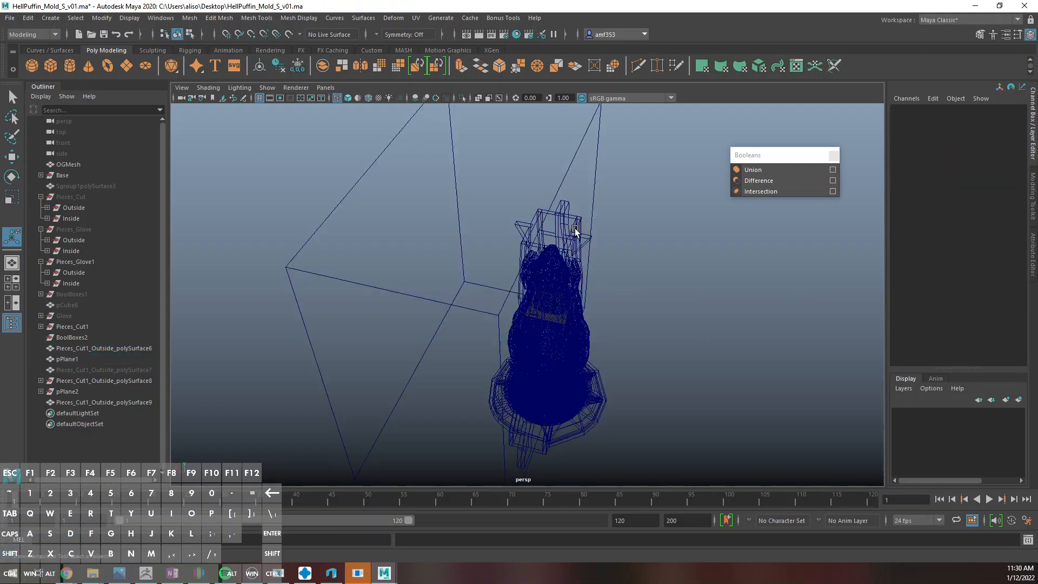
Try subtracting pPlane1 from the intersection piece with a boolean difference, then undo the boolean operations
{"action": "left_click", "coordinate": [575, 229]}
{"action": "left_click", "coordinate": [586, 184], "text": "shift"}
{"action": "left_click", "coordinate": [759, 181]}
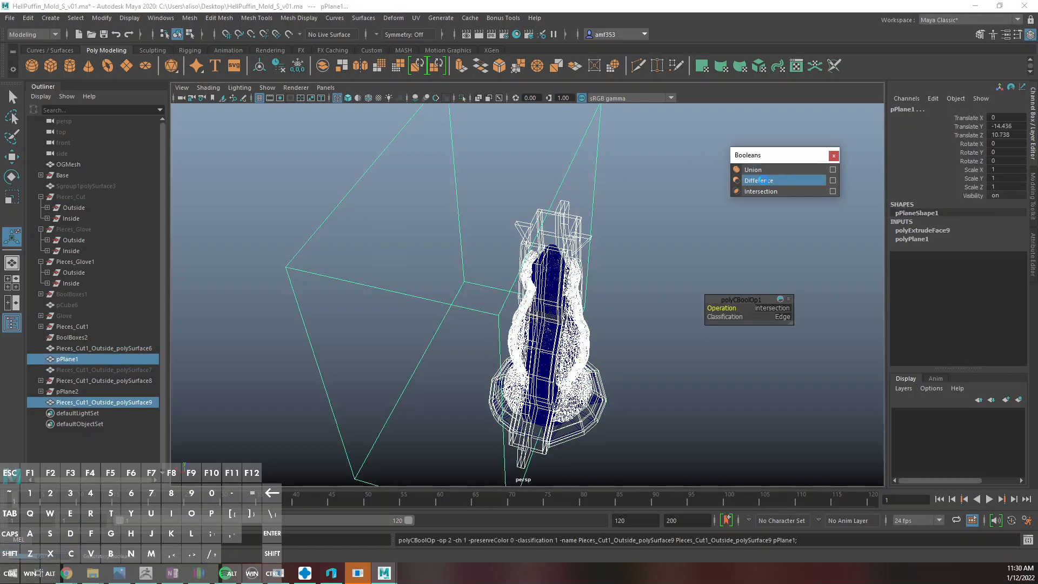
{"action": "key", "text": "ctrl+z"}
{"action": "left_click_drag", "start_coordinate": [607, 295], "coordinate": [572, 287], "text": "alt"}
{"action": "left_click", "coordinate": [555, 259]}
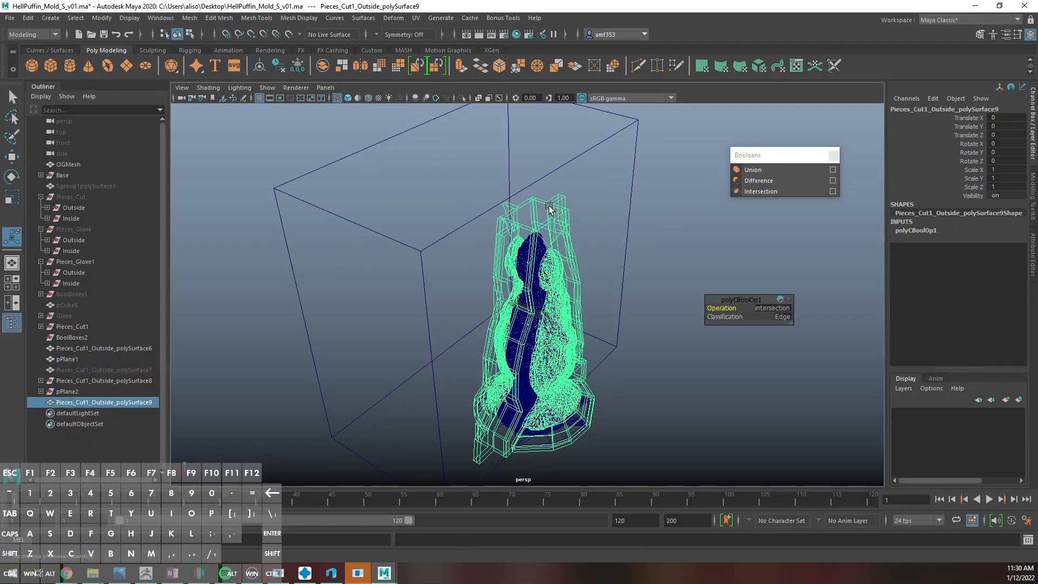
{"action": "key", "text": "ctrl+z"}
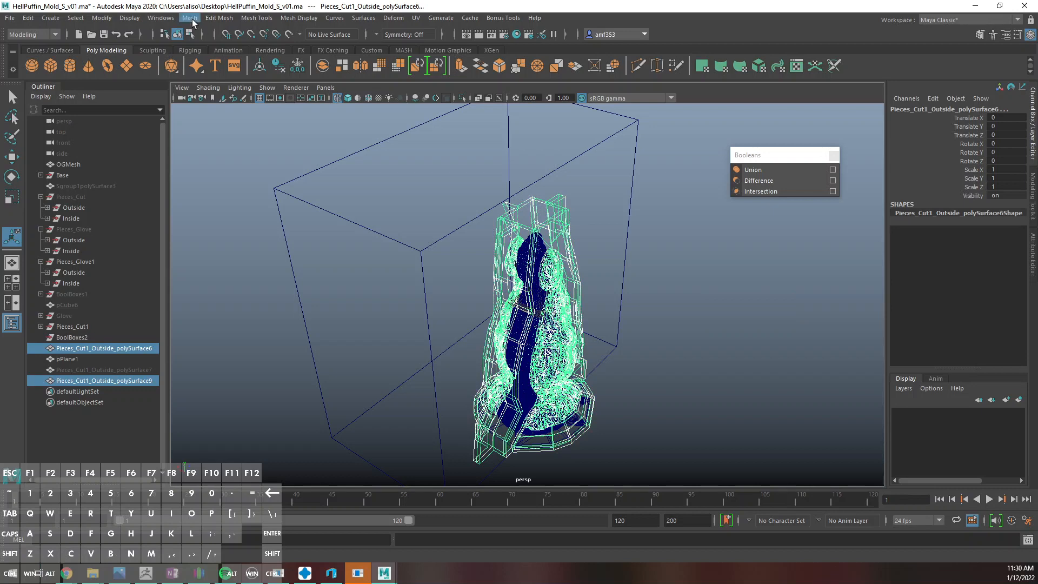
Triangulate both overlapping shell meshes and return to object selection
{"action": "left_click", "coordinate": [192, 22]}
{"action": "left_click", "coordinate": [223, 260]}
{"action": "right_click_drag", "start_coordinate": [572, 279], "coordinate": [635, 167]}
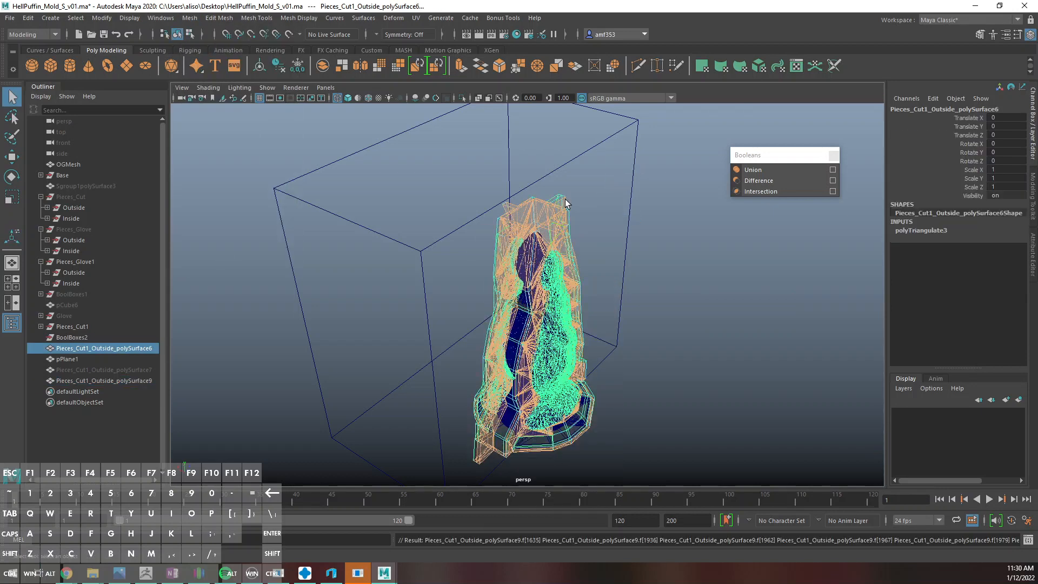
Try a boolean intersection of the duplicated triangulated shell and box with Normal classification, then undo it
{"action": "left_click", "coordinate": [553, 171], "text": "shift"}
{"action": "left_click", "coordinate": [742, 181]}
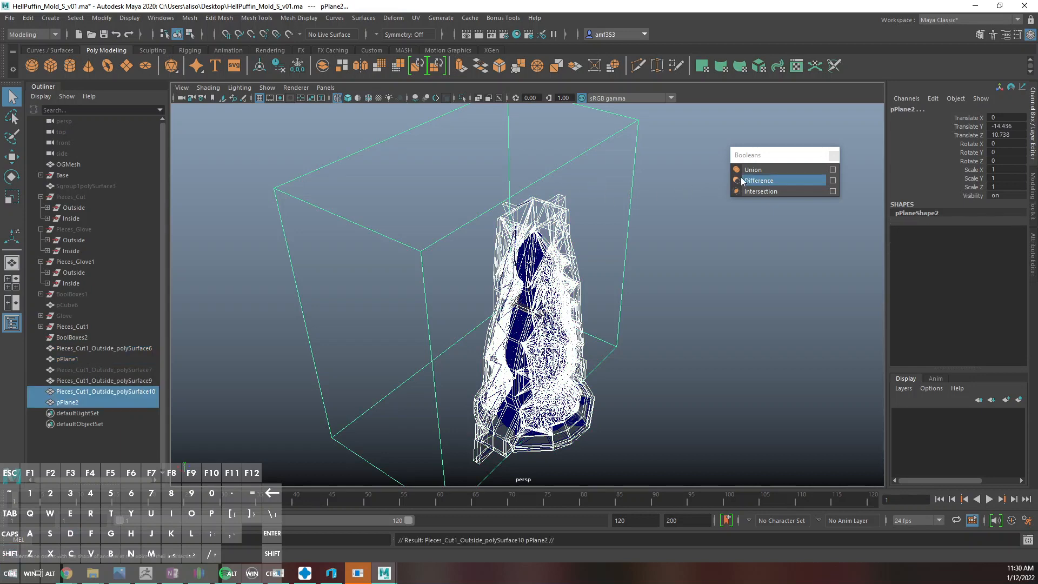
{"action": "left_click", "coordinate": [748, 190]}
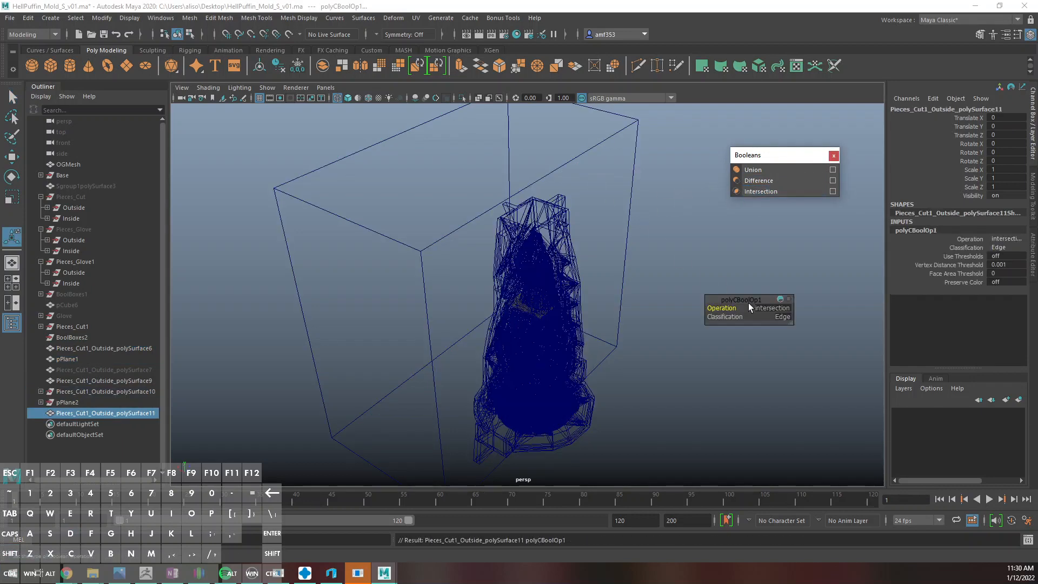
{"action": "left_click", "coordinate": [783, 316]}
{"action": "left_click", "coordinate": [800, 335]}
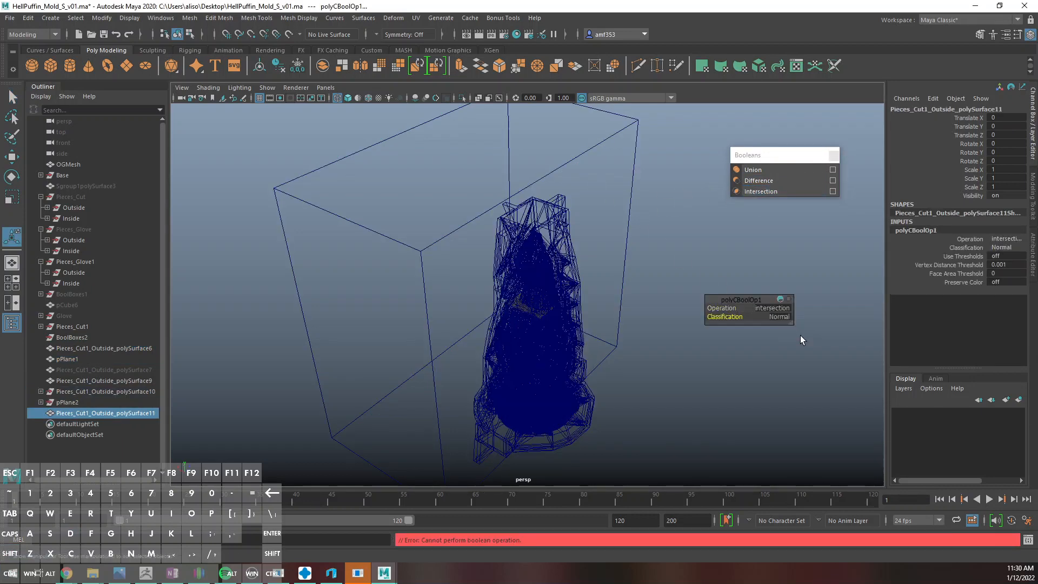
{"action": "key", "text": "ctrl+z"}
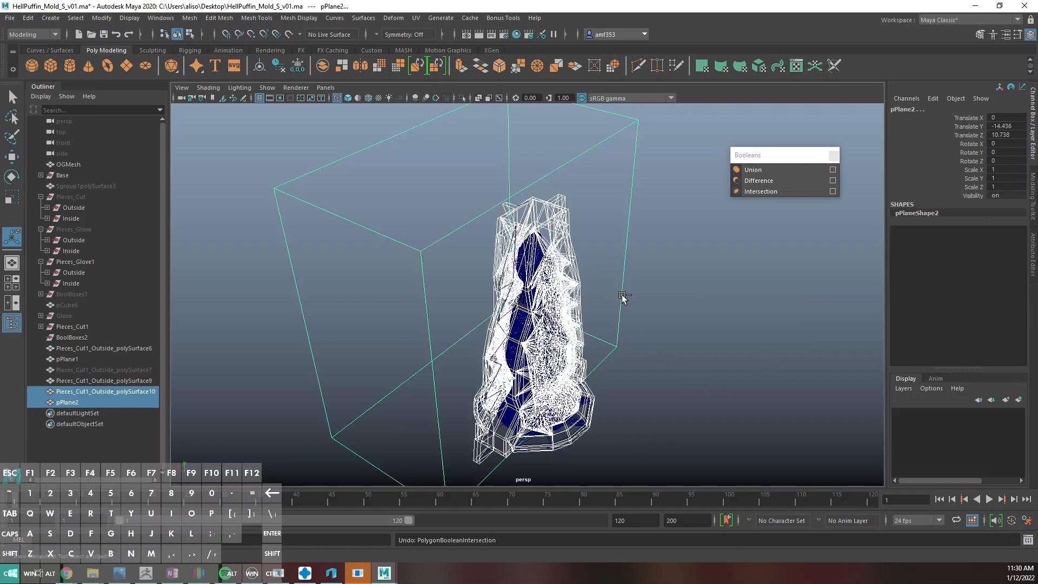
Delete the history of Pieces_Cut1_Outside_polySurface9 and try to separate it into individual pieces
{"action": "left_click", "coordinate": [570, 244]}
{"action": "scroll", "coordinate": [562, 260], "scroll_direction": "up", "scroll_amount": 3}
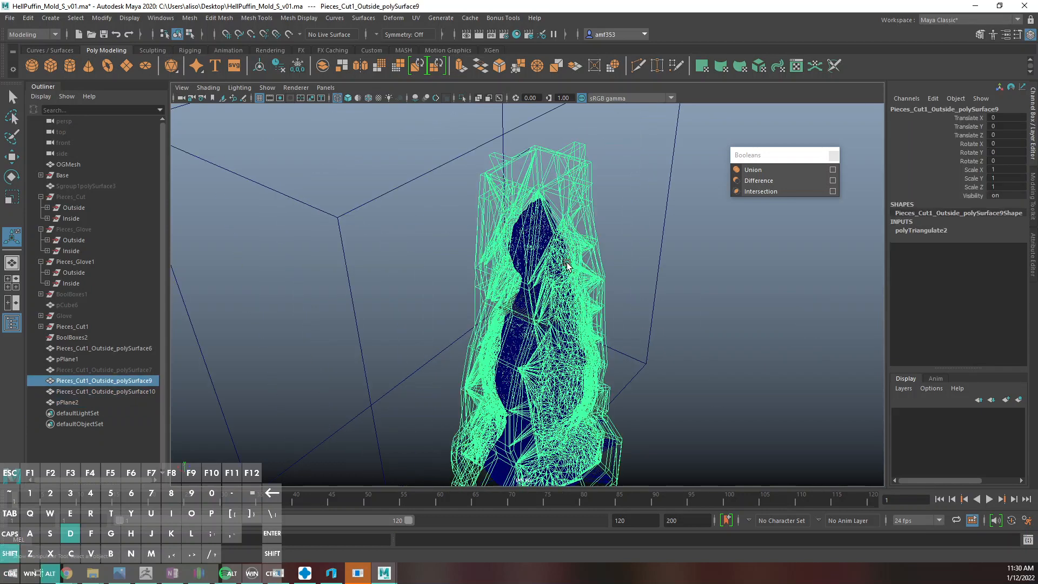
{"action": "left_click", "coordinate": [190, 18]}
{"action": "left_click", "coordinate": [208, 59]}
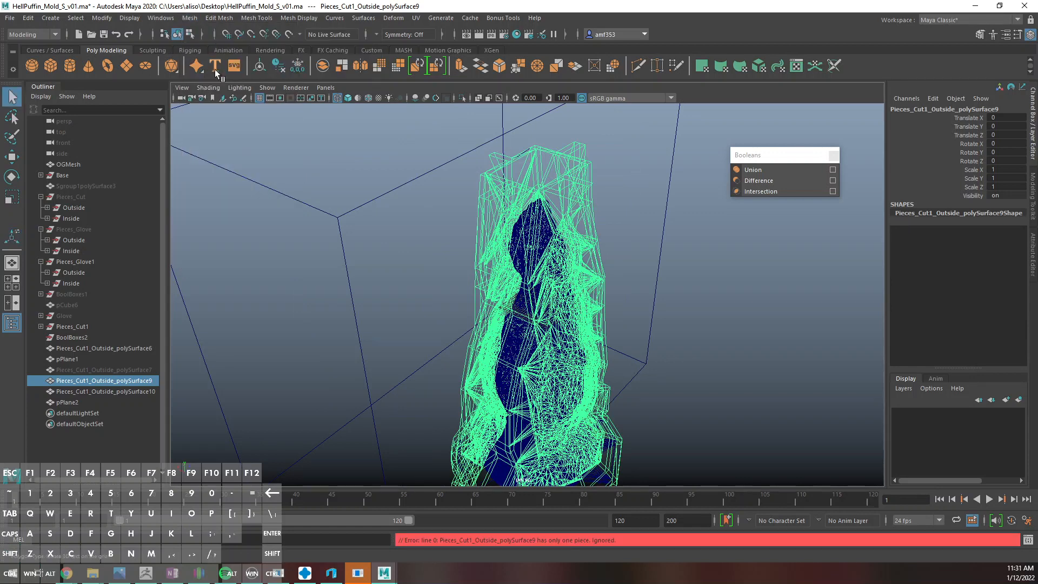
Isolate Pieces_Cut1_Outside_polySurface6 in shaded display and examine the triangulation around its upper opening
{"action": "left_click", "coordinate": [551, 186]}
{"action": "key", "text": "5"}
{"action": "mouse_move", "coordinate": [557, 194]}
{"action": "left_mouse_down", "text": "alt"}
{"action": "mouse_move", "coordinate": [545, 210]}
{"action": "mouse_move", "coordinate": [569, 275]}
{"action": "mouse_move", "coordinate": [583, 278]}
{"action": "mouse_move", "coordinate": [568, 276]}
{"action": "mouse_move", "coordinate": [546, 220]}
{"action": "left_mouse_up", "text": "alt"}
{"action": "key", "text": "ctrl+1"}
{"action": "scroll", "coordinate": [546, 217], "scroll_direction": "up", "scroll_amount": 3}
{"action": "scroll", "coordinate": [567, 273], "scroll_direction": "down", "scroll_amount": 5, "text": "alt"}
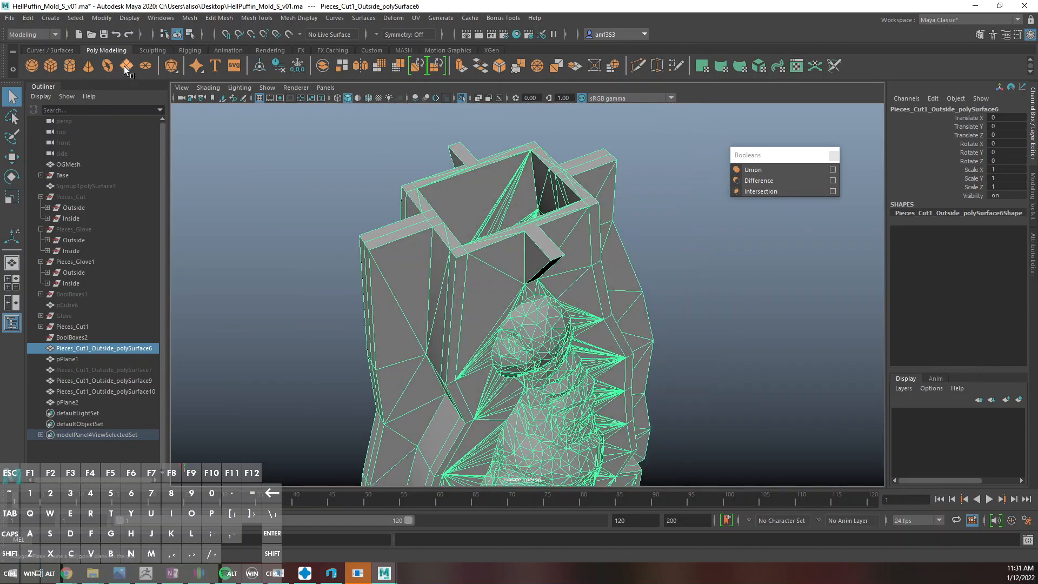
Show BoolBoxes1, duplicate the box above the shell, and hide the BoolBoxes1 group again
{"action": "left_click", "coordinate": [73, 296]}
{"action": "scroll", "coordinate": [550, 219], "scroll_direction": "down", "scroll_amount": 3}
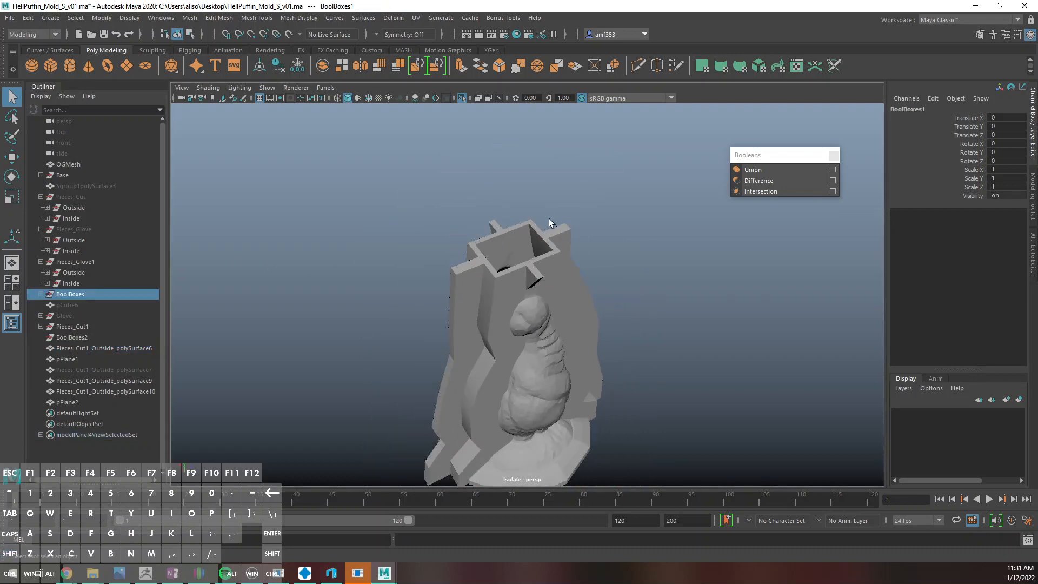
{"action": "key", "text": "ctrl+1"}
{"action": "left_click_drag", "start_coordinate": [573, 282], "coordinate": [531, 189], "text": "alt"}
{"action": "left_click", "coordinate": [433, 146]}
{"action": "key", "text": "ctrl+d"}
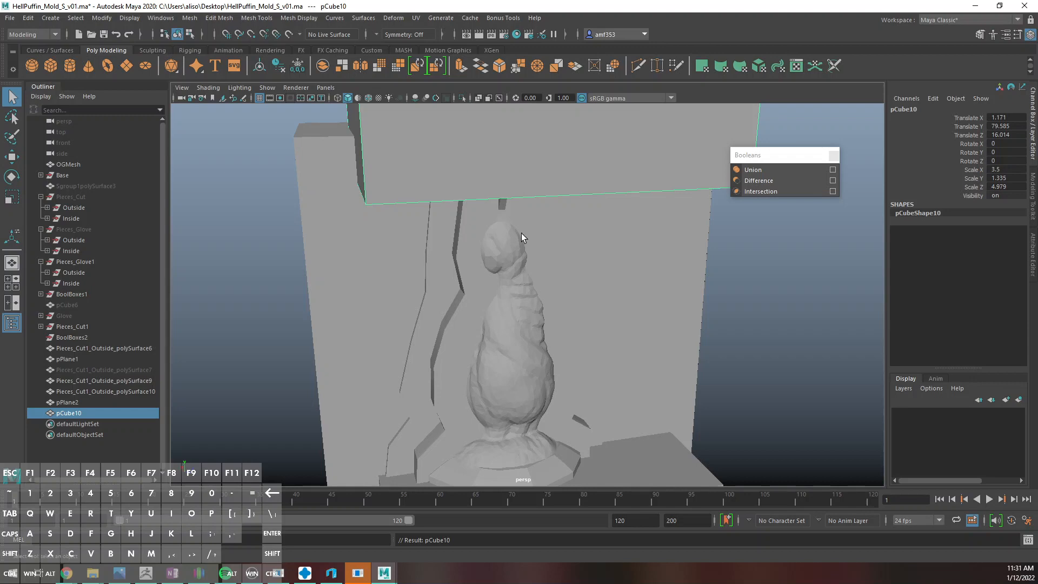
{"action": "left_click", "coordinate": [63, 296]}
{"action": "key", "text": "ctrl+h"}
Move the duplicated box to Translate Y 81.002 in the side view so it slightly overlaps the shell's top edge
{"action": "left_click", "coordinate": [479, 244]}
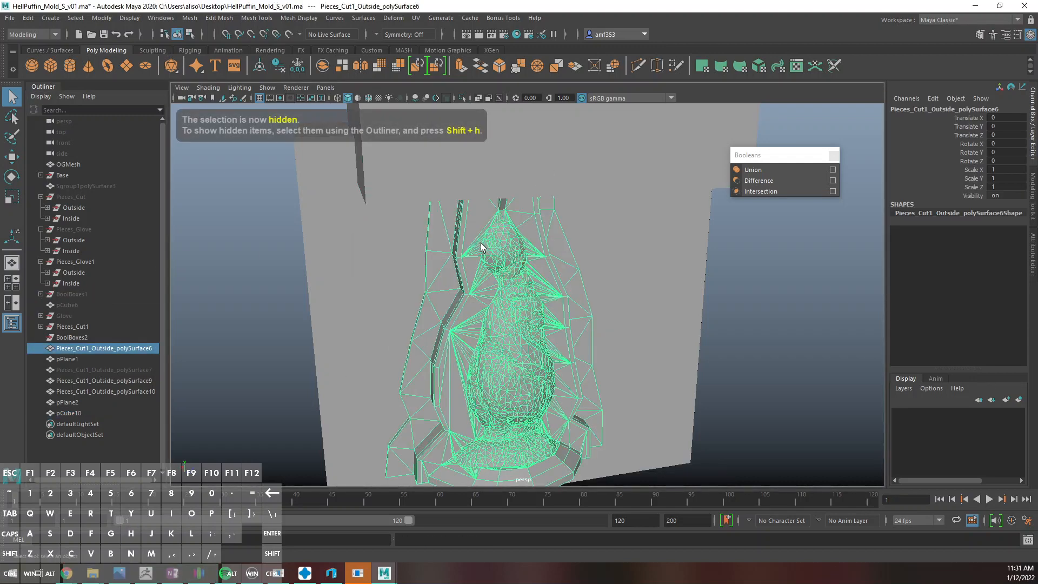
{"action": "key", "text": "space"}
{"action": "key", "text": "f"}
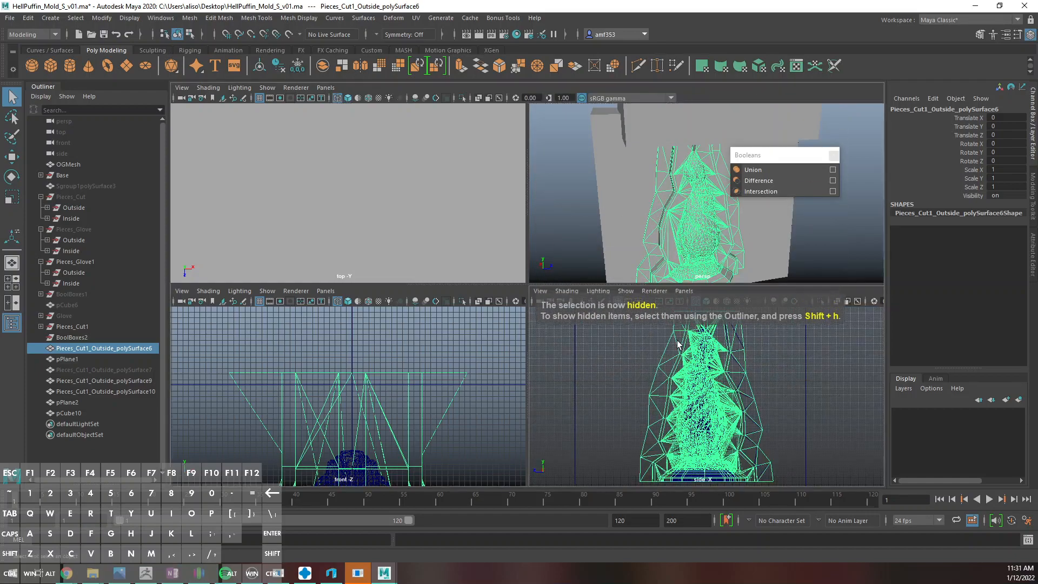
{"action": "key", "text": "space"}
{"action": "middle_click_drag", "start_coordinate": [639, 157], "coordinate": [617, 231], "text": "alt"}
{"action": "left_click", "coordinate": [605, 204]}
{"action": "key", "text": "w"}
{"action": "scroll", "coordinate": [503, 199], "scroll_direction": "up", "scroll_amount": 4}
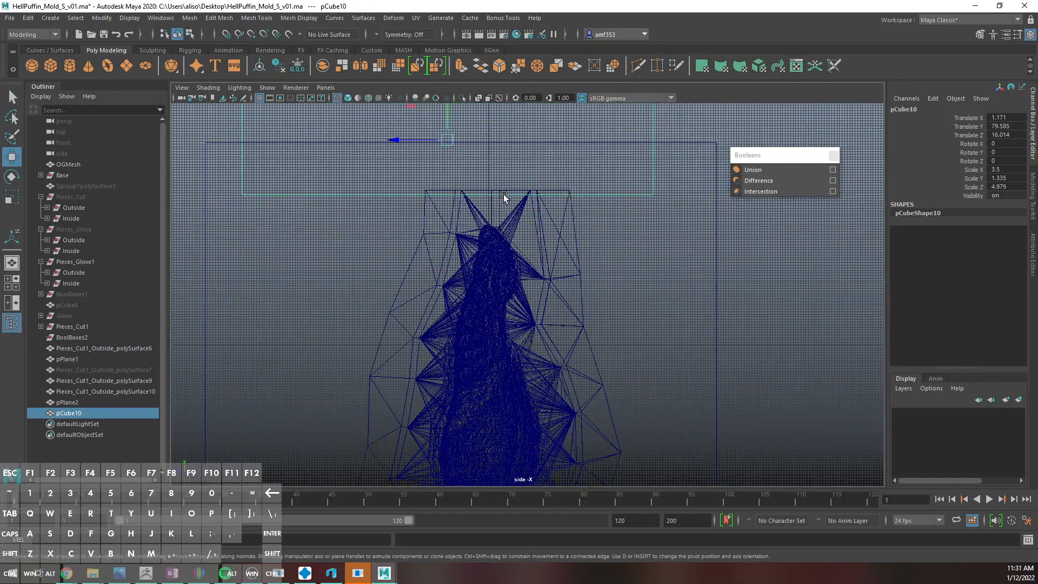
{"action": "middle_click_drag", "start_coordinate": [506, 222], "coordinate": [520, 351], "text": "alt"}
{"action": "left_click_drag", "start_coordinate": [440, 190], "coordinate": [434, 190]}
Try to subtract the duplicated box from all the overlapping shell meshes with a boolean difference, then undo it
{"action": "left_click_drag", "start_coordinate": [463, 313], "coordinate": [359, 300]}
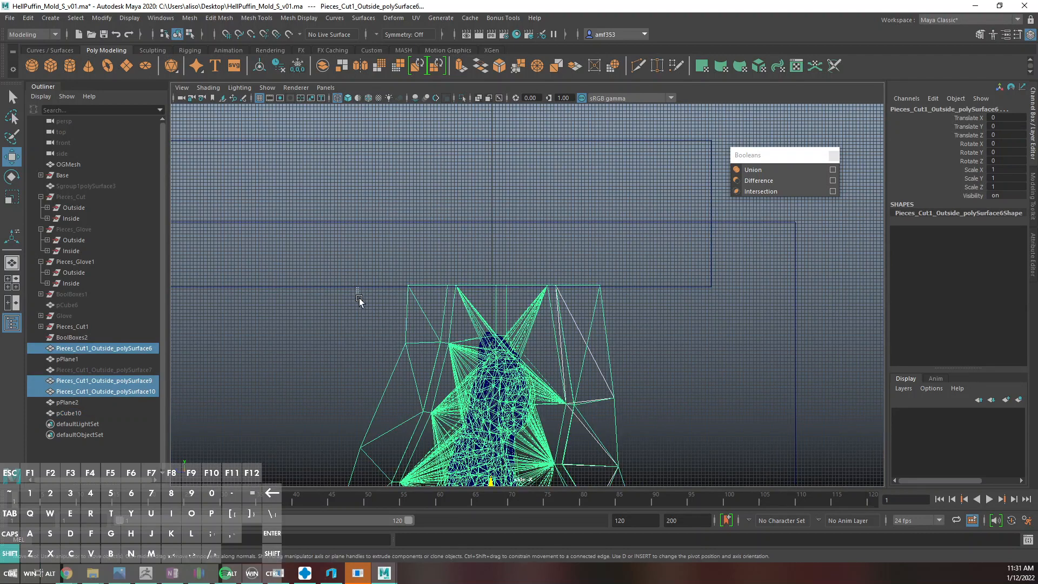
{"action": "left_click", "coordinate": [494, 285], "text": "shift"}
{"action": "left_click", "coordinate": [758, 181]}
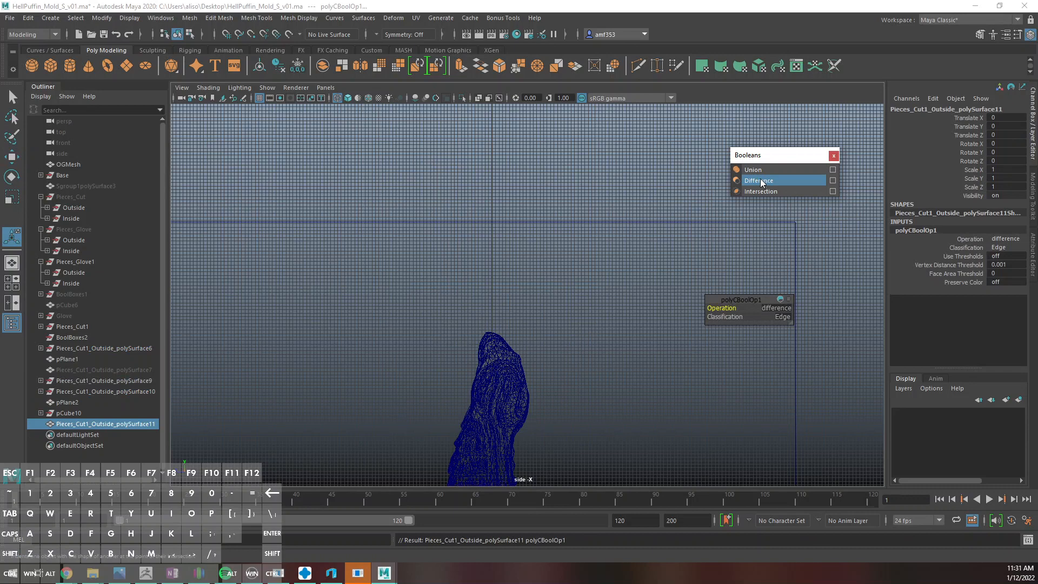
{"action": "key", "text": "ctrl+z"}
Export Pieces_Cut1_Outside_polySurface9 on its own to the Desktop as hellpufftemp.obj
{"action": "scroll", "coordinate": [552, 305], "scroll_direction": "up", "scroll_amount": 3}
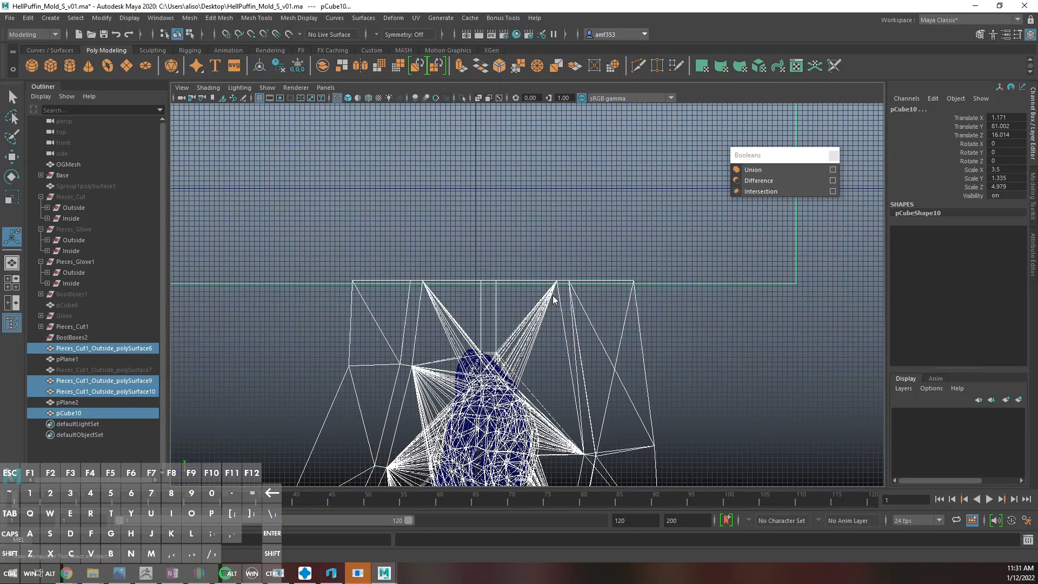
{"action": "mouse_move", "coordinate": [550, 306]}
{"action": "right_mouse_down"}
{"action": "mouse_move", "coordinate": [547, 291]}
{"action": "mouse_move", "coordinate": [583, 253]}
{"action": "mouse_move", "coordinate": [543, 307]}
{"action": "right_mouse_up"}
{"action": "left_click", "coordinate": [543, 307]}
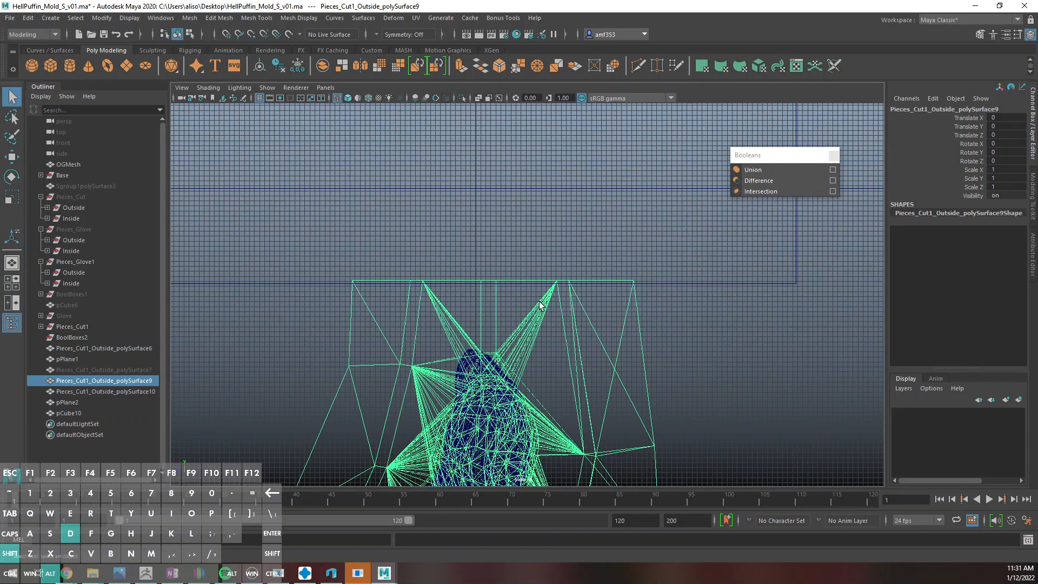
{"action": "left_click", "coordinate": [18, 15]}
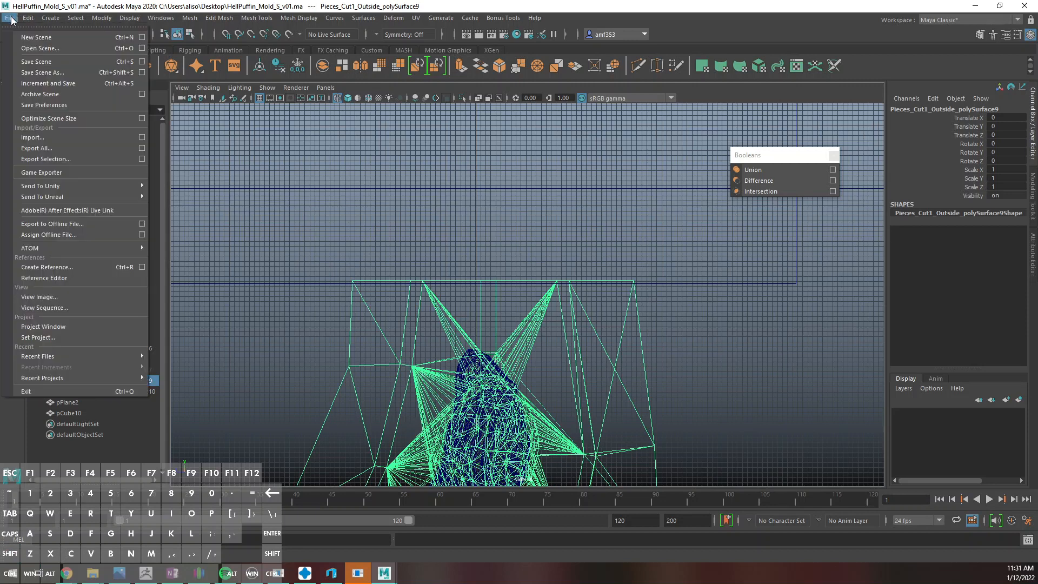
{"action": "left_click", "coordinate": [58, 156]}
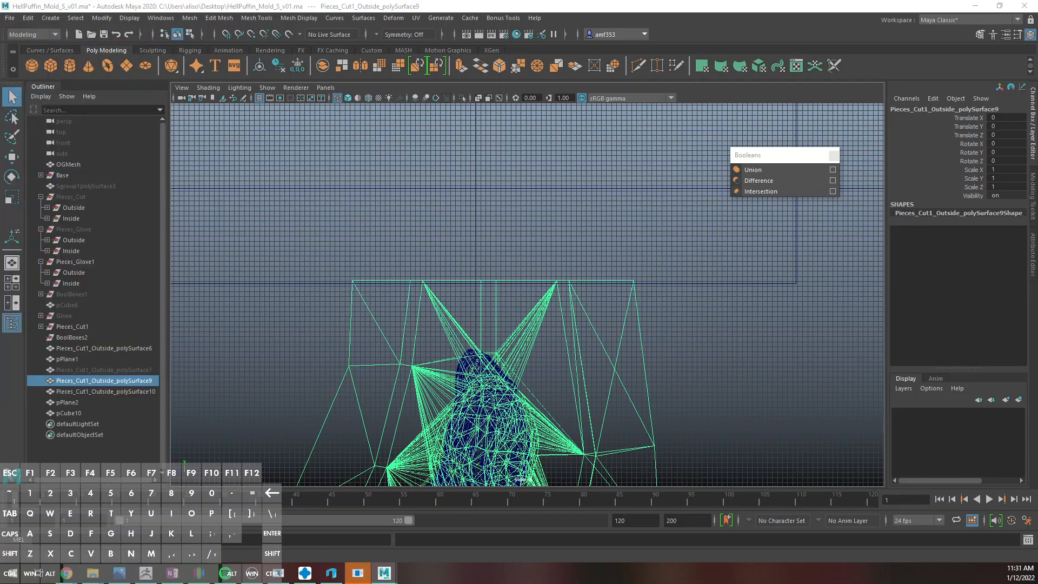
{"action": "key", "text": "Return"}
Switch to 3D Builder and delete the old BobaMold_8mm_v01 model from the scene
{"action": "left_click", "coordinate": [331, 572]}
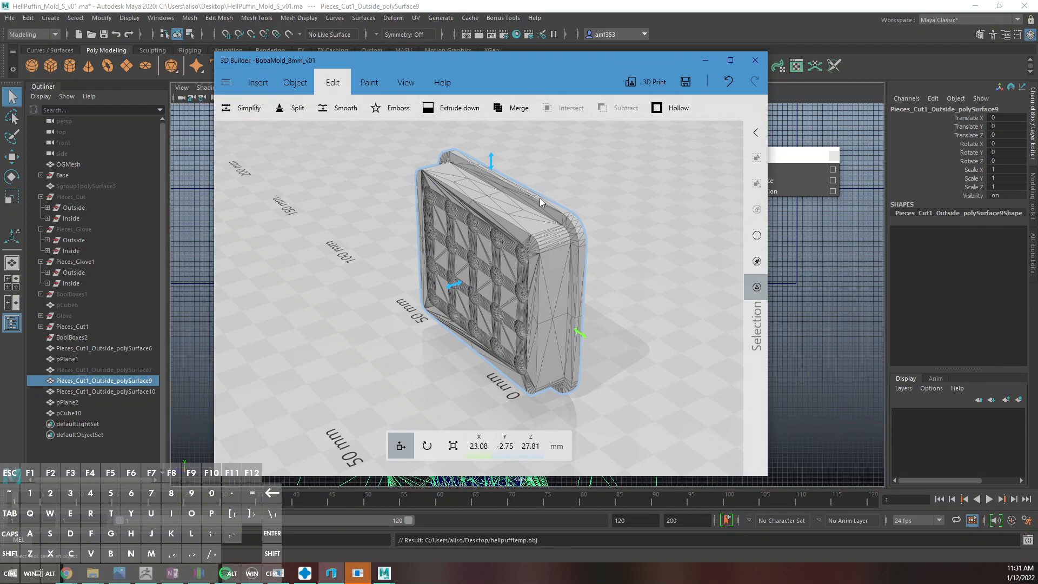
{"action": "left_click_drag", "start_coordinate": [540, 202], "coordinate": [521, 217]}
{"action": "left_click", "coordinate": [486, 178]}
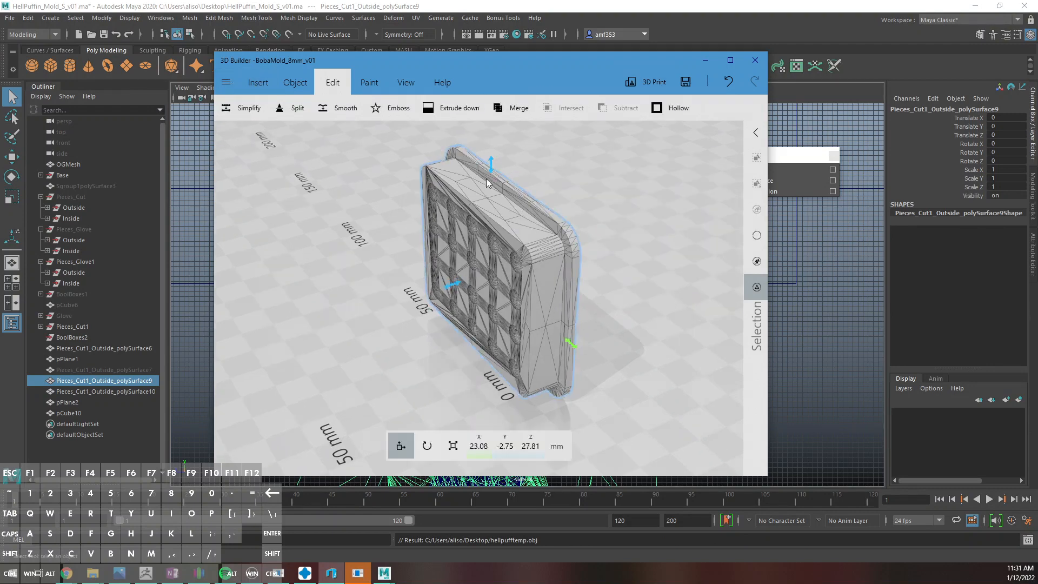
{"action": "key", "text": "Delete"}
Load the exported hellpufftemp model from the Desktop into the empty scene
{"action": "left_click", "coordinate": [256, 92]}
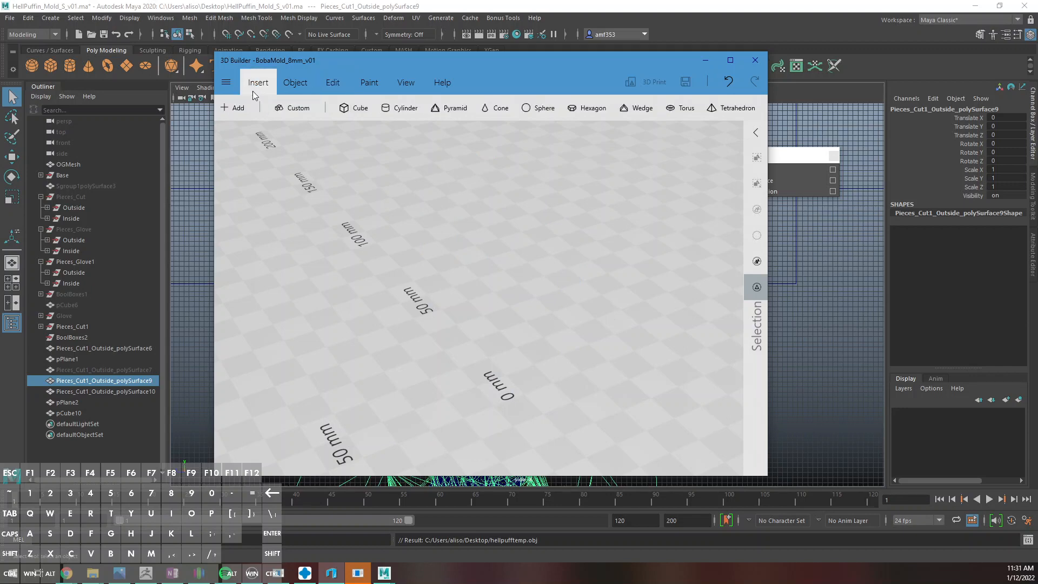
{"action": "left_click", "coordinate": [240, 108]}
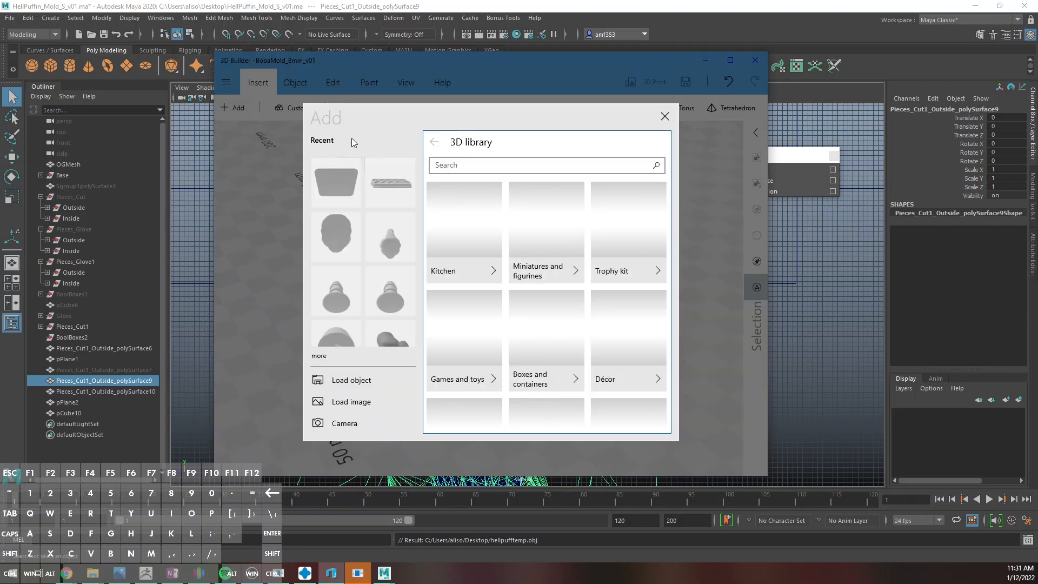
{"action": "left_click", "coordinate": [349, 381]}
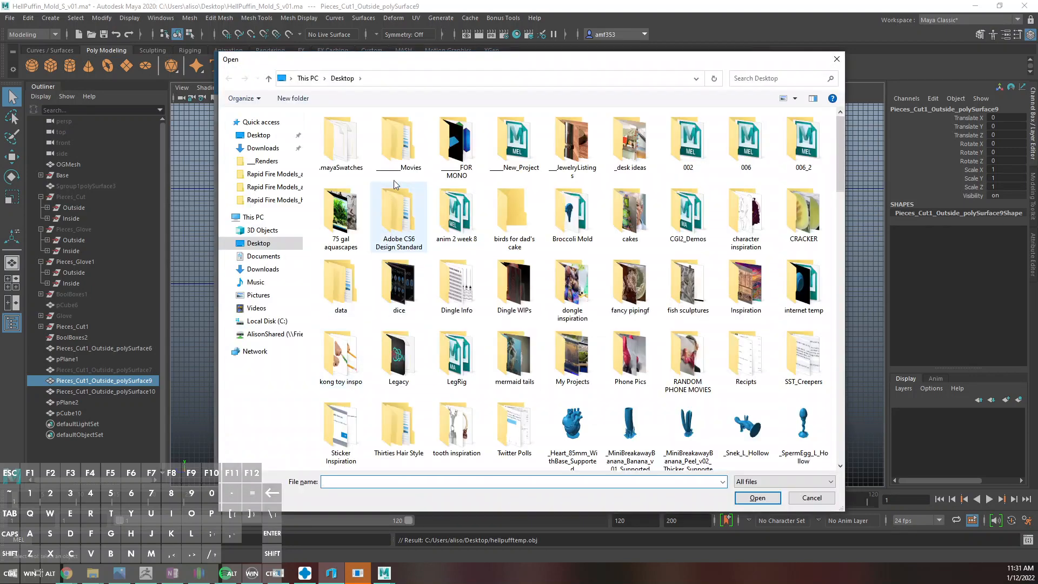
{"action": "left_click_drag", "start_coordinate": [442, 70], "coordinate": [0, 172]}
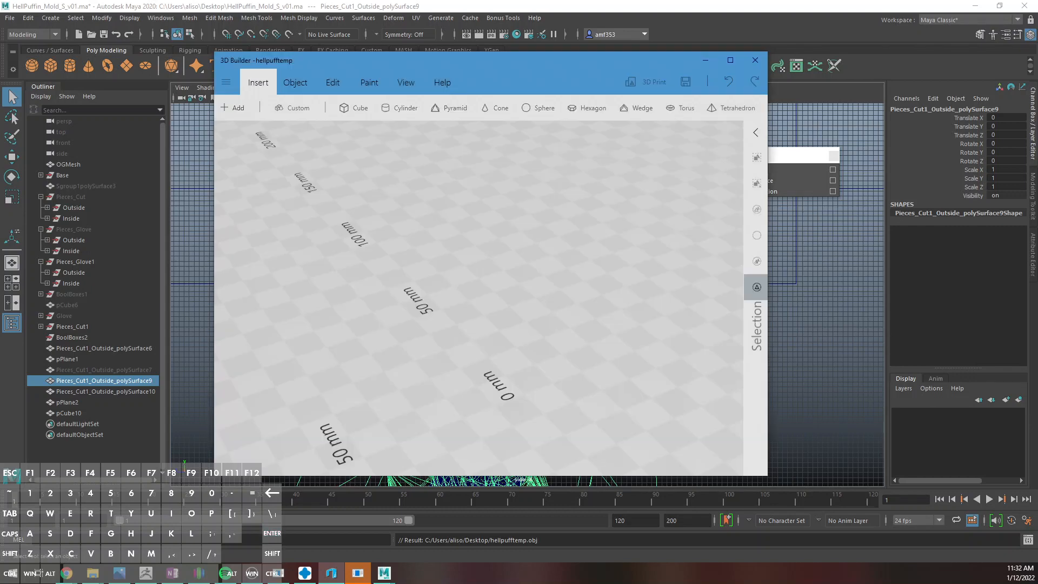
{"action": "left_click", "coordinate": [292, 88]}
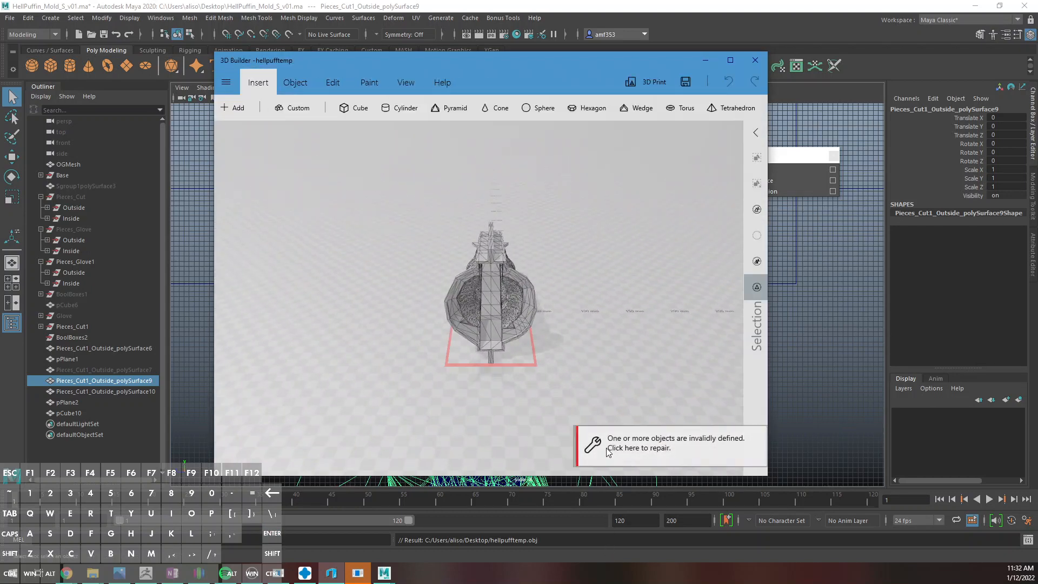
Repair the invalid geometry of the imported shell, inspect it from several sides, and save the repaired model
{"action": "left_click", "coordinate": [606, 452]}
{"action": "scroll", "coordinate": [544, 339], "scroll_direction": "up", "scroll_amount": 5}
{"action": "scroll", "coordinate": [546, 334], "scroll_direction": "down", "scroll_amount": 5}
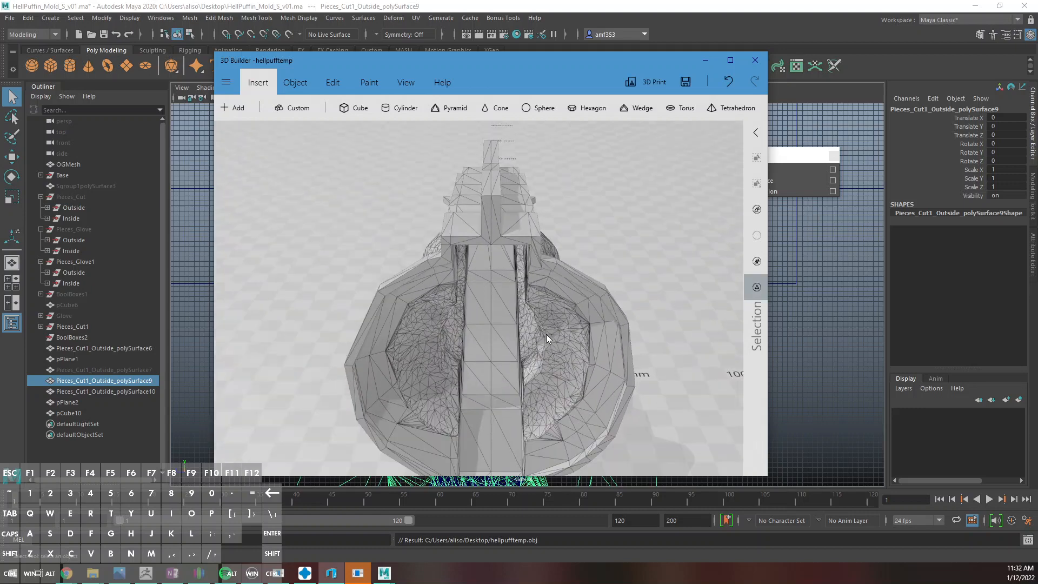
{"action": "left_click_drag", "start_coordinate": [413, 403], "coordinate": [517, 360]}
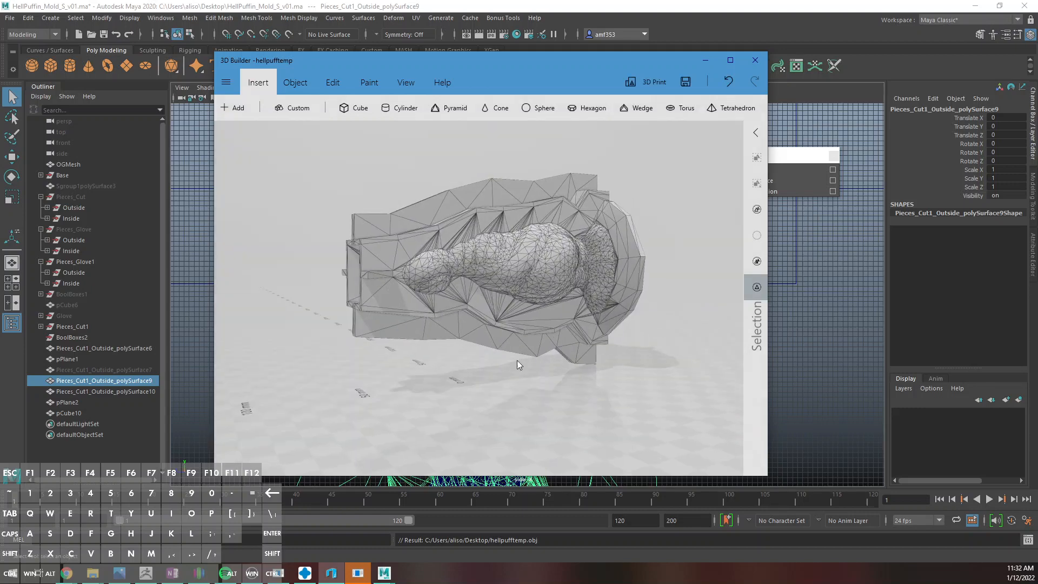
{"action": "left_click_drag", "start_coordinate": [443, 419], "coordinate": [533, 422]}
{"action": "scroll", "coordinate": [423, 335], "scroll_direction": "up", "scroll_amount": 5}
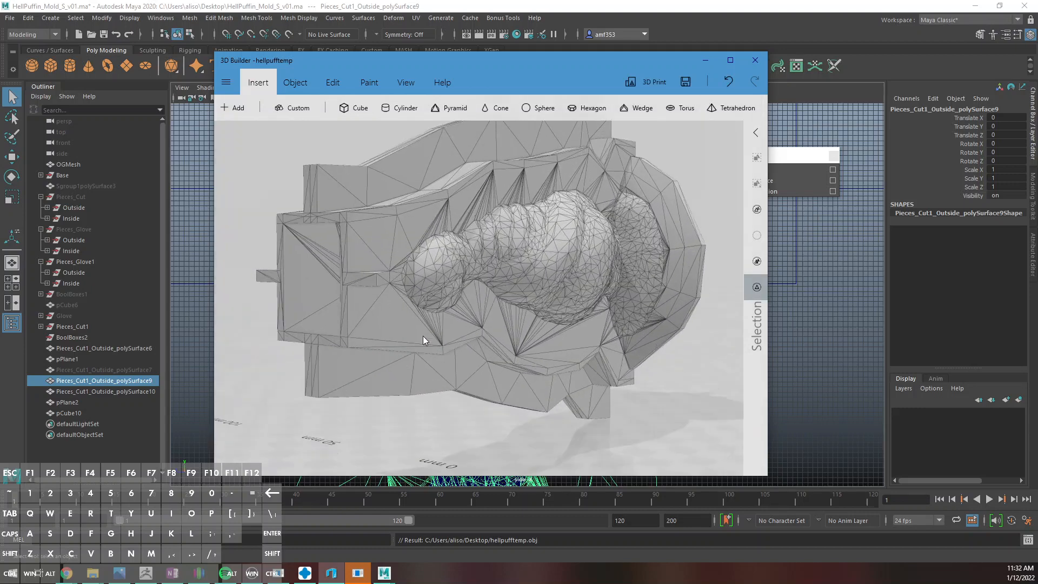
{"action": "left_click", "coordinate": [693, 81]}
{"action": "left_click", "coordinate": [523, 302]}
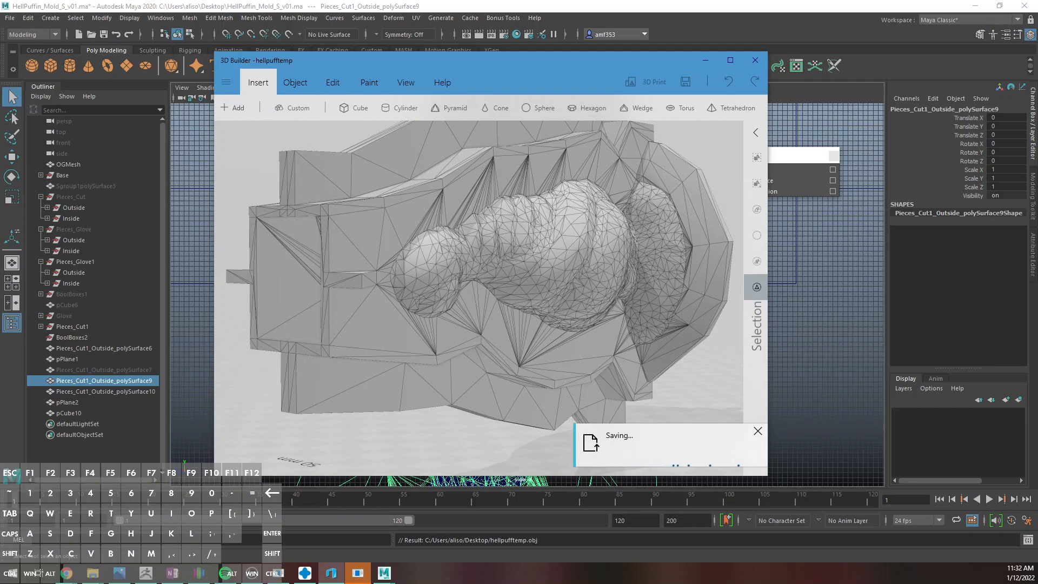
Return to Maya's perspective view and hide the Pieces_Cut1_Outside meshes polySurface9, polySurface10 and polySurface6
{"action": "left_click", "coordinate": [352, 5]}
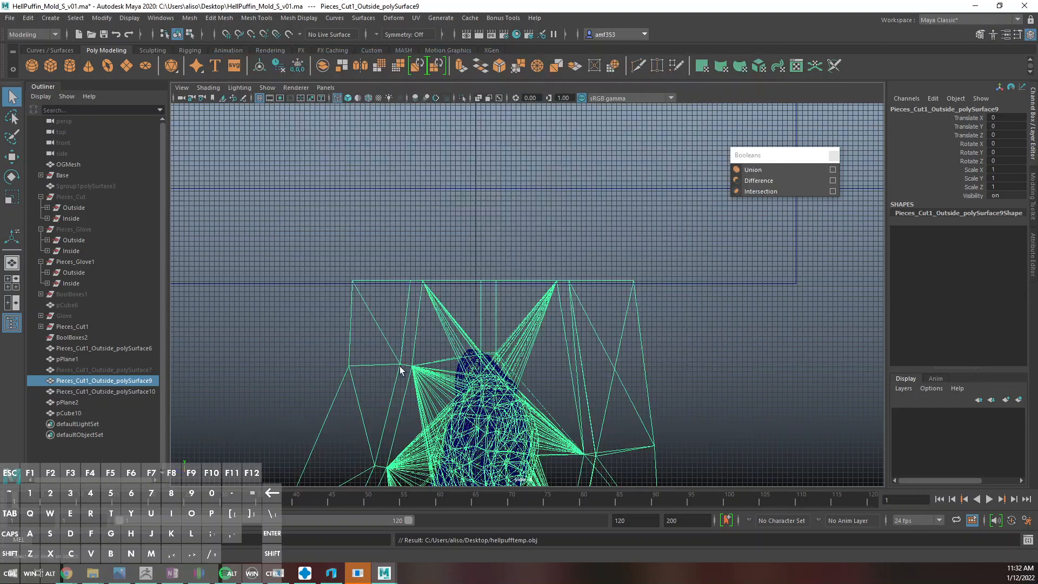
{"action": "key", "text": "space"}
{"action": "key", "text": "space"}
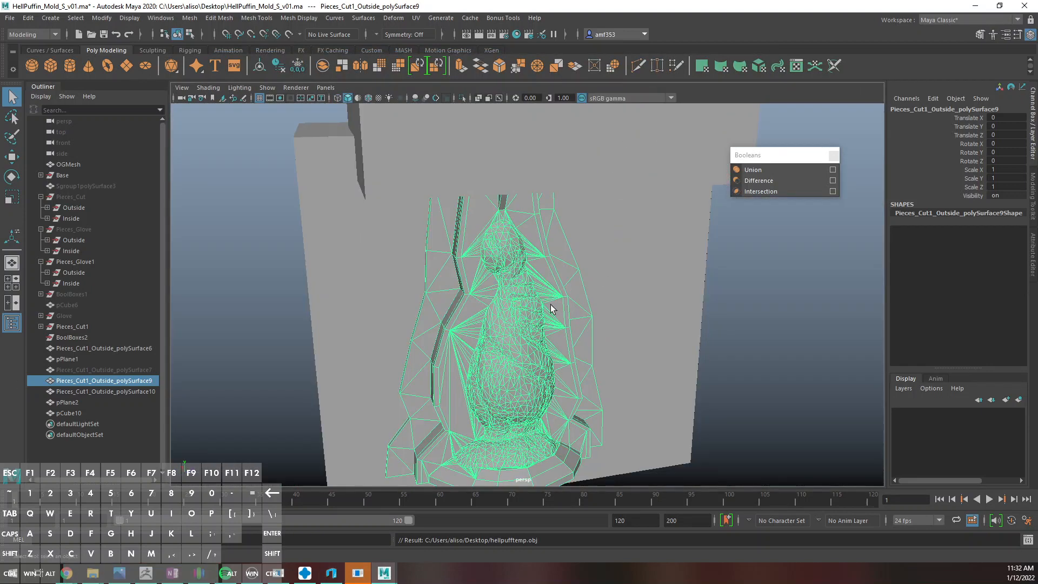
{"action": "key", "text": "ctrl+h"}
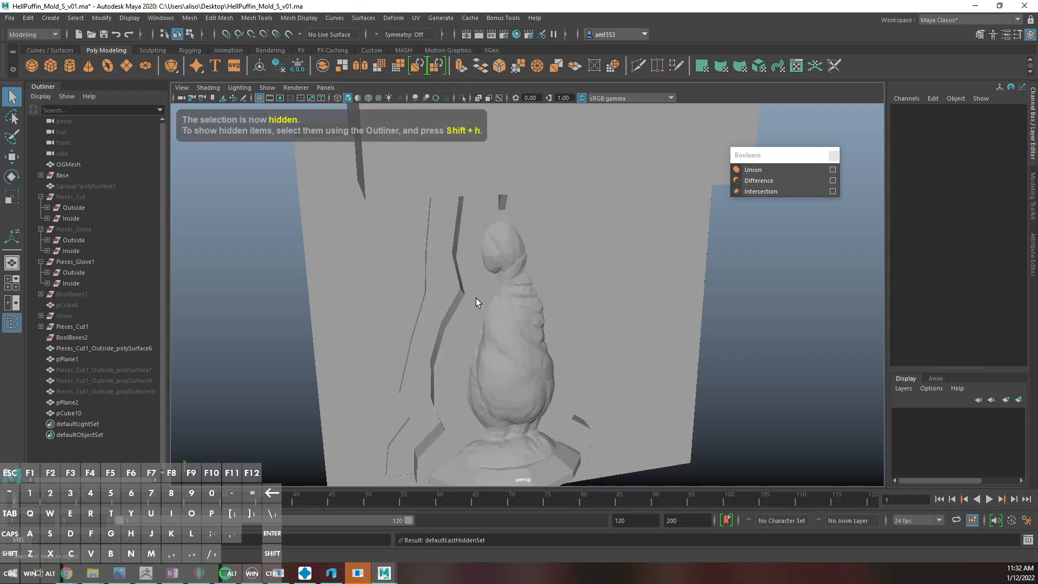
{"action": "left_click", "coordinate": [464, 438]}
{"action": "key", "text": "ctrl+h"}
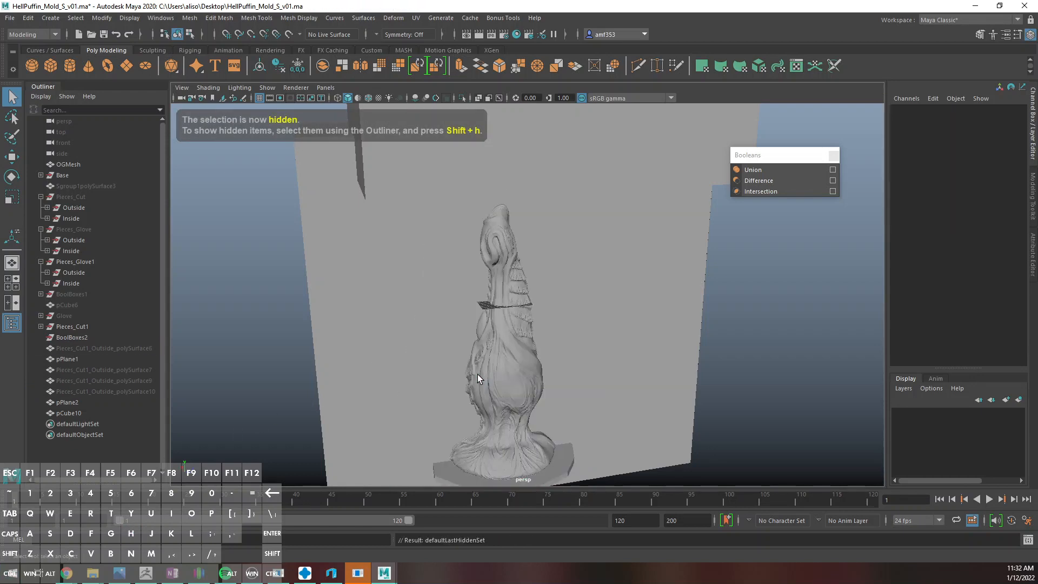
Import the repaired hellpufftemp model from the Desktop and show Pieces_Cut1_Outside_polySurface6 again as the alignment reference
{"action": "key", "text": "super+e"}
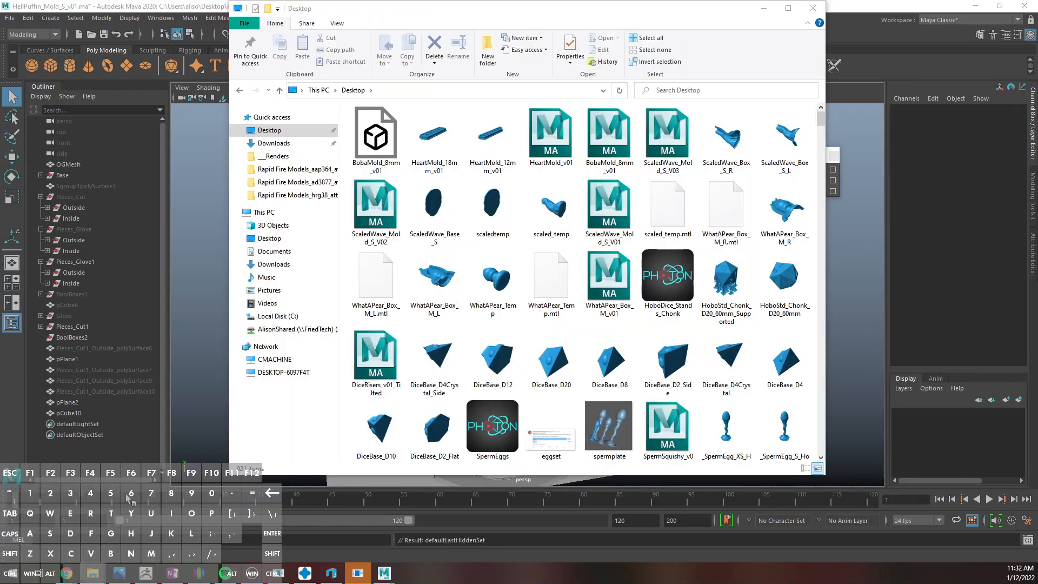
{"action": "left_click_drag", "start_coordinate": [435, 14], "coordinate": [0, 108]}
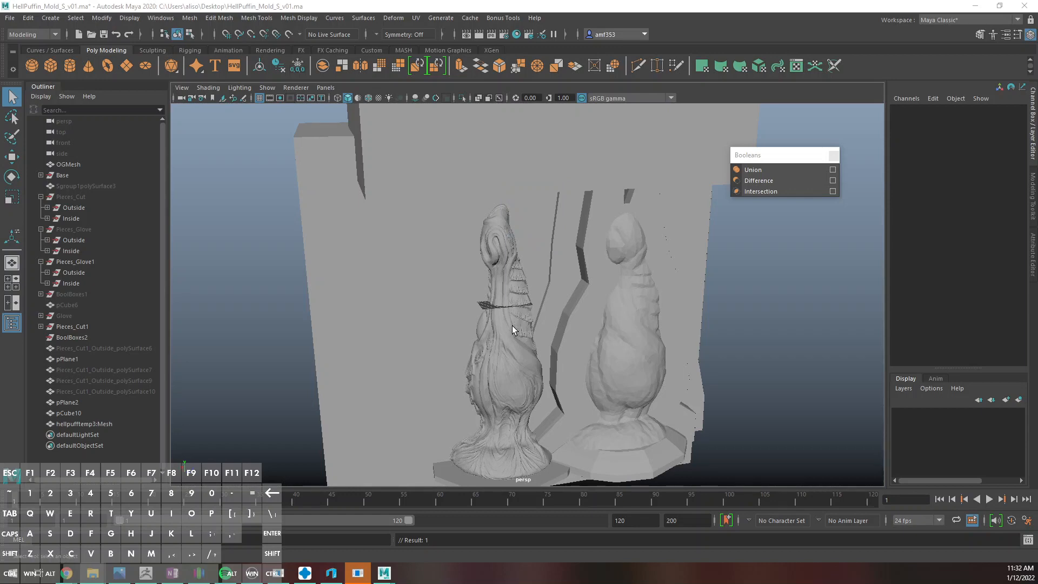
{"action": "left_click", "coordinate": [138, 348]}
{"action": "key", "text": "shift+h"}
Isolate the imported hellpufftemp3:Mesh and snap its pivot to a vertex at the shell's lower outer corner
{"action": "left_click", "coordinate": [613, 371]}
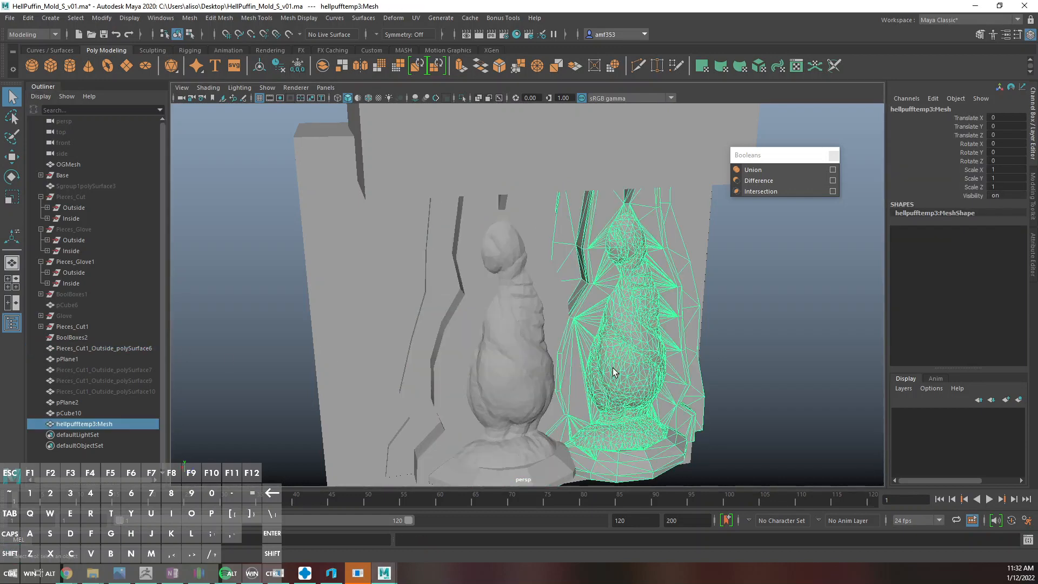
{"action": "key", "text": "ctrl+1"}
{"action": "key", "text": "w"}
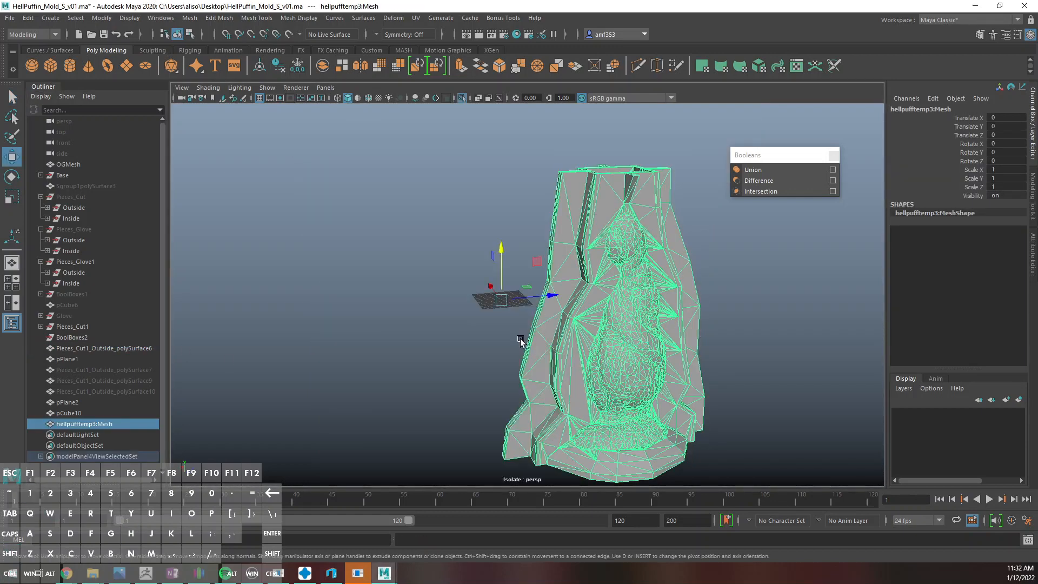
{"action": "key", "text": "d+v"}
{"action": "left_click_drag", "start_coordinate": [502, 306], "coordinate": [472, 561]}
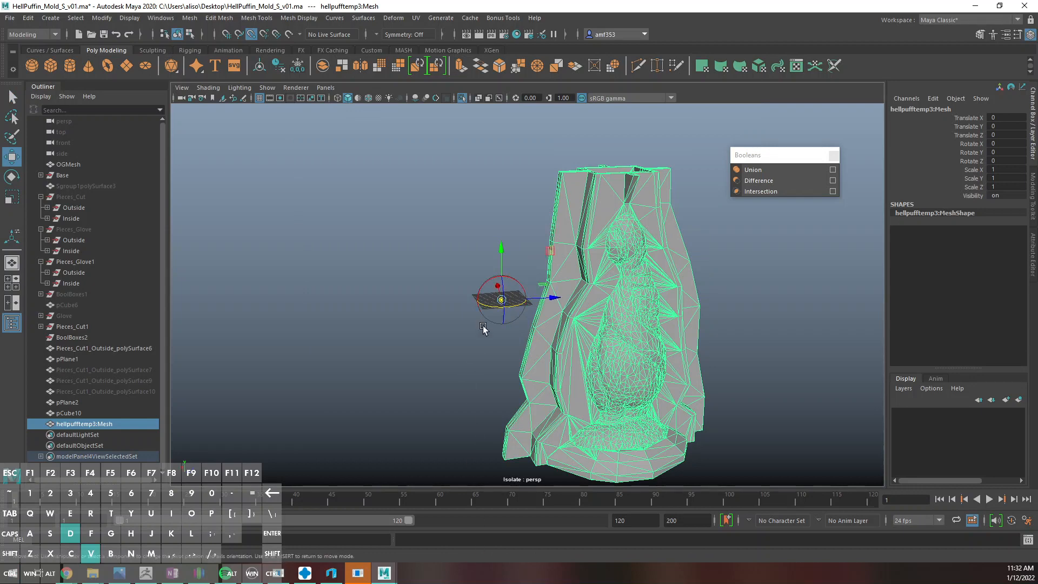
{"action": "key", "text": "ctrl+z"}
{"action": "key", "text": "d+v"}
{"action": "left_click_drag", "start_coordinate": [501, 304], "coordinate": [509, 459]}
Snap the imported mesh onto the matching base corner of polySurface6 and freeze its transformations
{"action": "key", "text": "ctrl+1"}
{"action": "middle_click_drag", "start_coordinate": [552, 438], "coordinate": [640, 358], "text": "alt"}
{"action": "key", "text": "v"}
{"action": "left_click_drag", "start_coordinate": [596, 382], "coordinate": [475, 423]}
{"action": "left_click", "coordinate": [304, 69]}
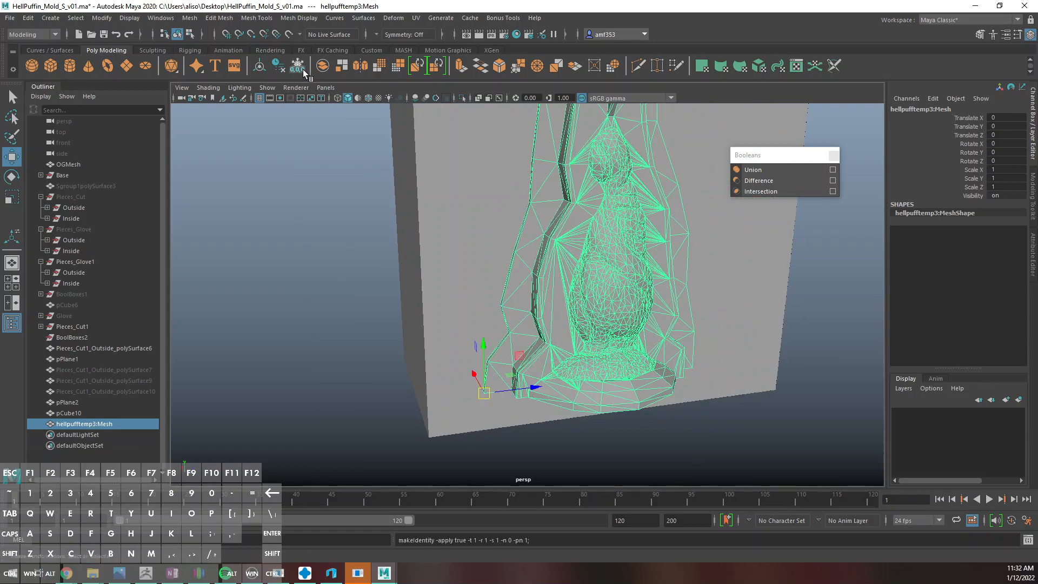
Hide Pieces_Cut1_Outside_polySurface6 and select the aligned hellpufftemp3:Mesh
{"action": "left_click", "coordinate": [96, 347]}
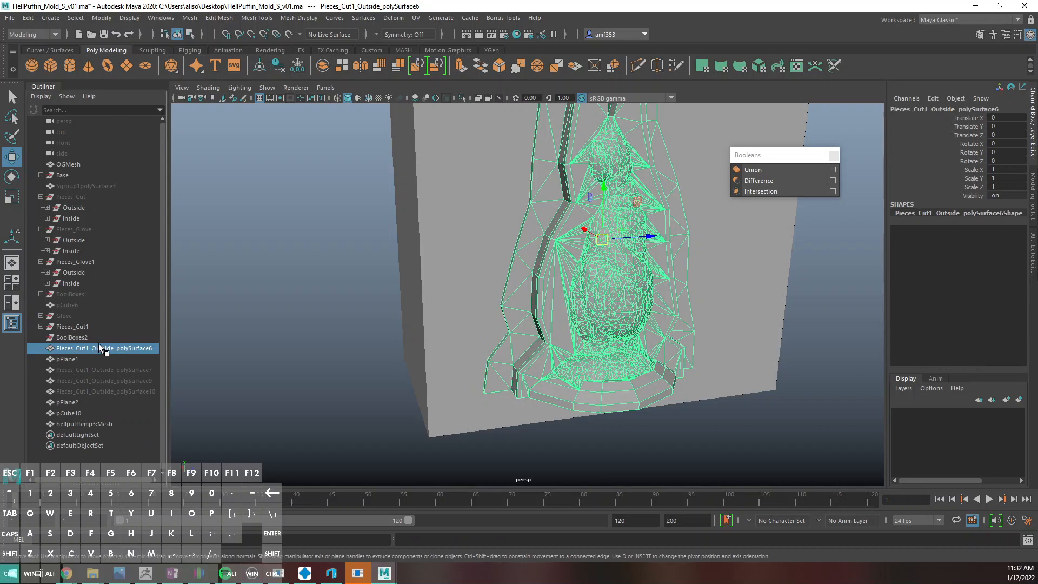
{"action": "key", "text": "ctrl+h"}
{"action": "left_click", "coordinate": [608, 246]}
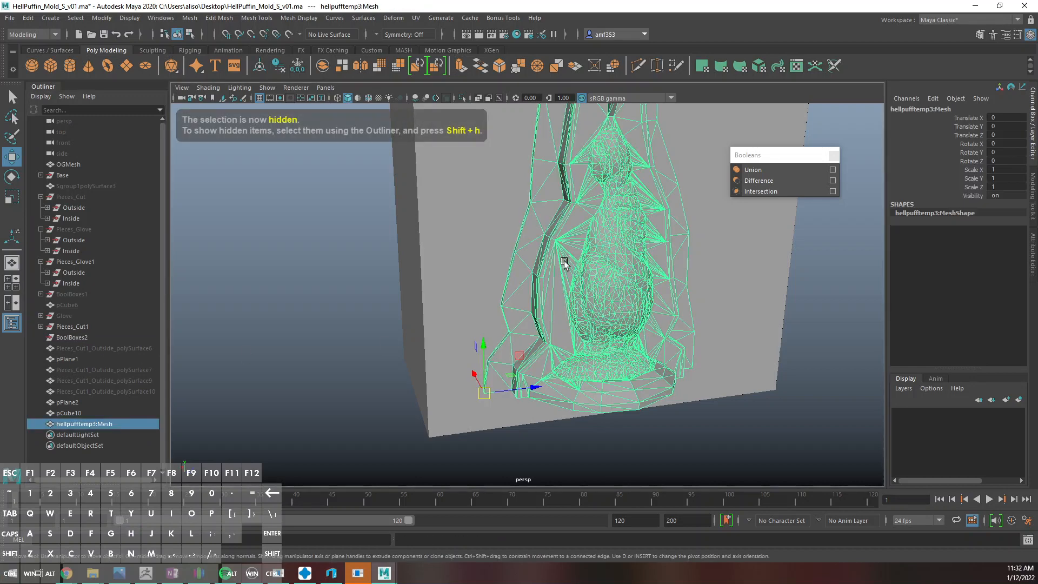
Duplicate the repaired shell mesh and apply a boolean intersection between the copy and the large splitting box pPlane2
{"action": "left_click_drag", "start_coordinate": [560, 260], "coordinate": [625, 334], "text": "alt"}
{"action": "scroll", "coordinate": [626, 334], "scroll_direction": "up", "scroll_amount": 5}
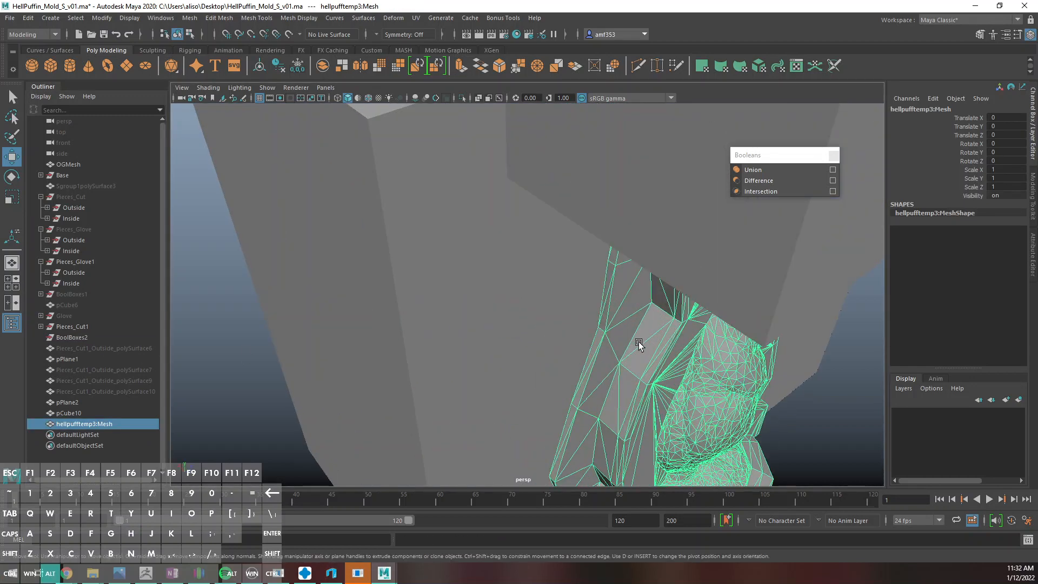
{"action": "key", "text": "ctrl+d"}
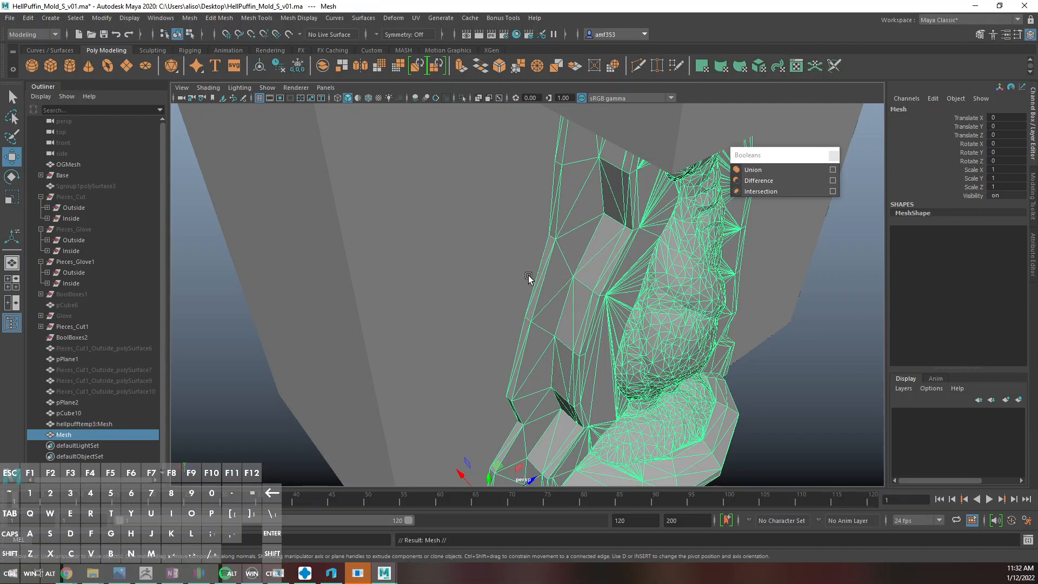
{"action": "left_click", "coordinate": [490, 278], "text": "shift"}
{"action": "left_click", "coordinate": [778, 191]}
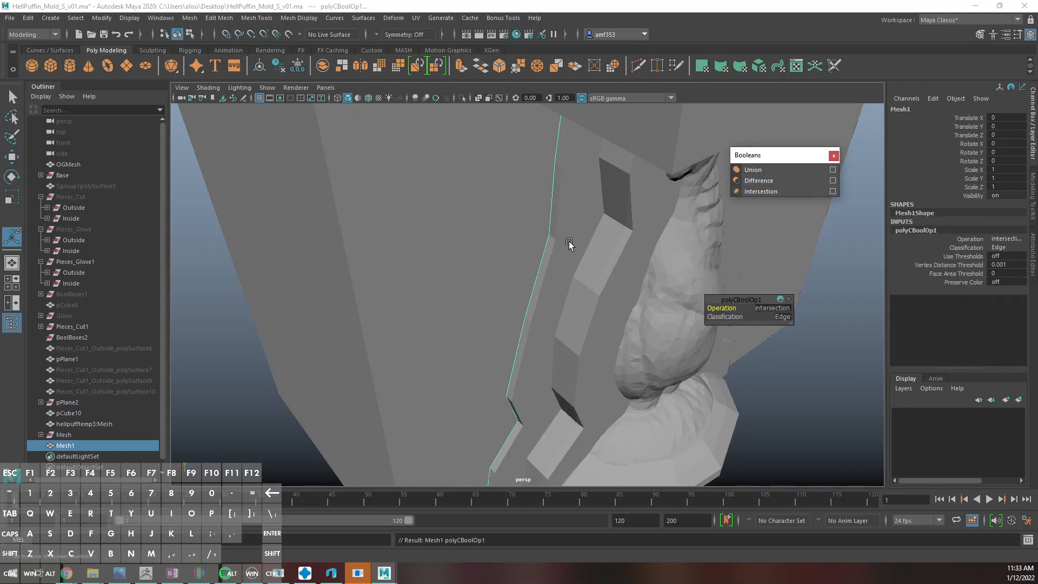
Check the intersected half in wireframe, then subtract pPlane1 from hellpufftemp3:Mesh with a boolean difference
{"action": "key", "text": "4"}
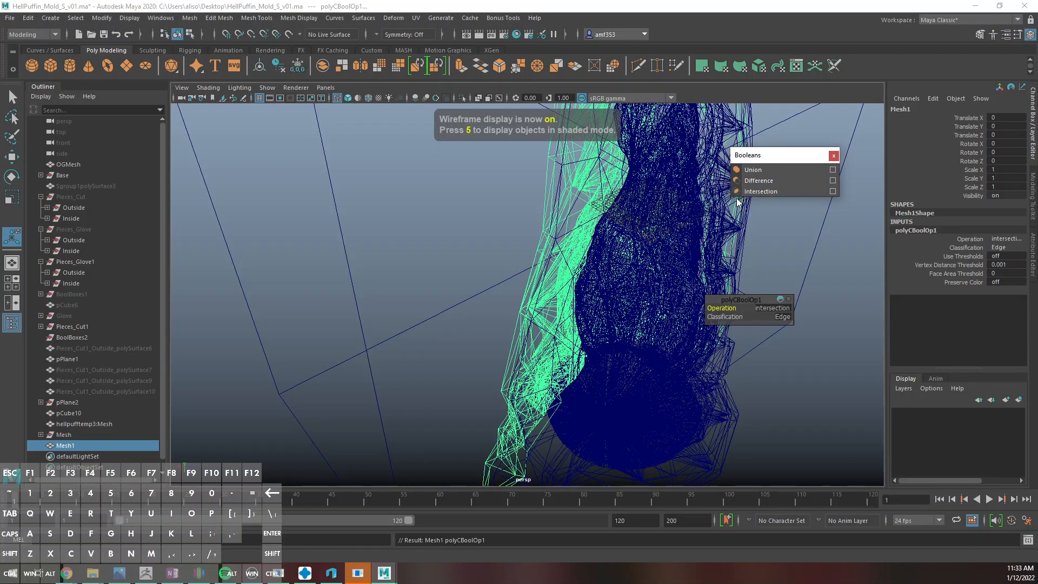
{"action": "key", "text": "5"}
{"action": "left_click", "coordinate": [550, 281]}
{"action": "left_click", "coordinate": [506, 255], "text": "shift"}
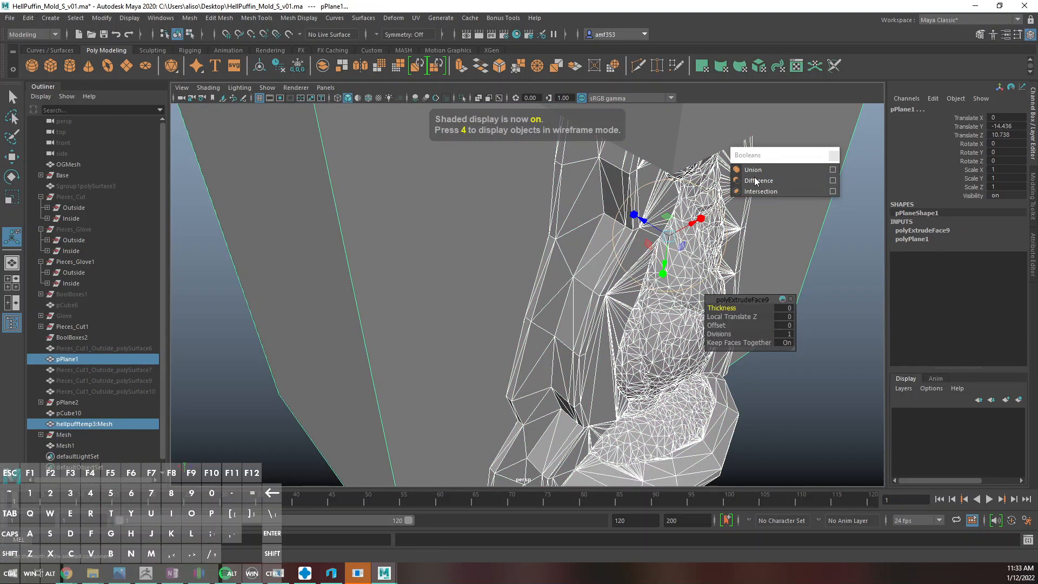
{"action": "left_click", "coordinate": [758, 181]}
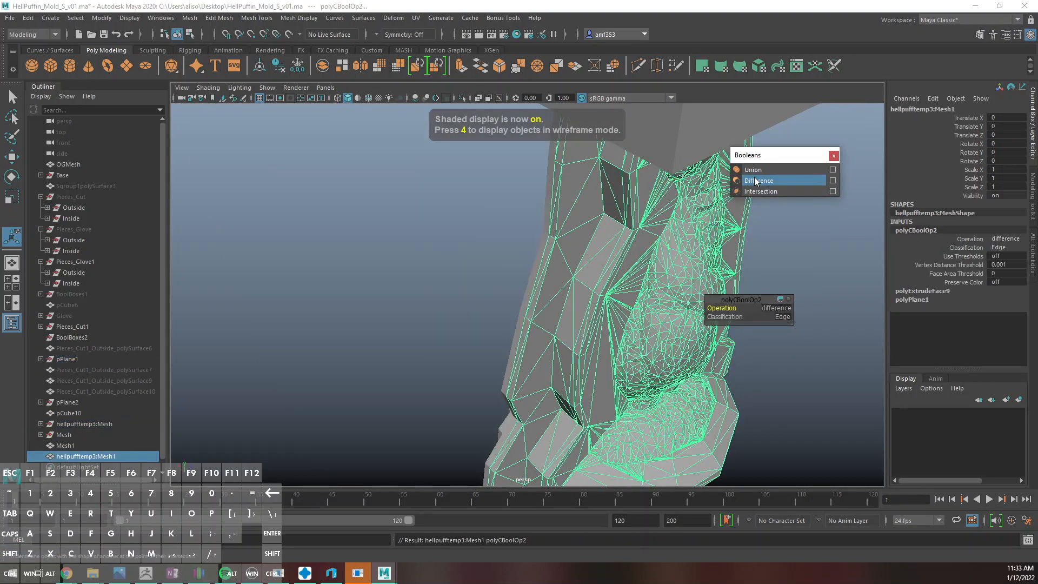
Clear the construction history of the boolean results and delete the pCube10 box above the shell
{"action": "left_click", "coordinate": [583, 284]}
{"action": "left_click", "coordinate": [673, 142]}
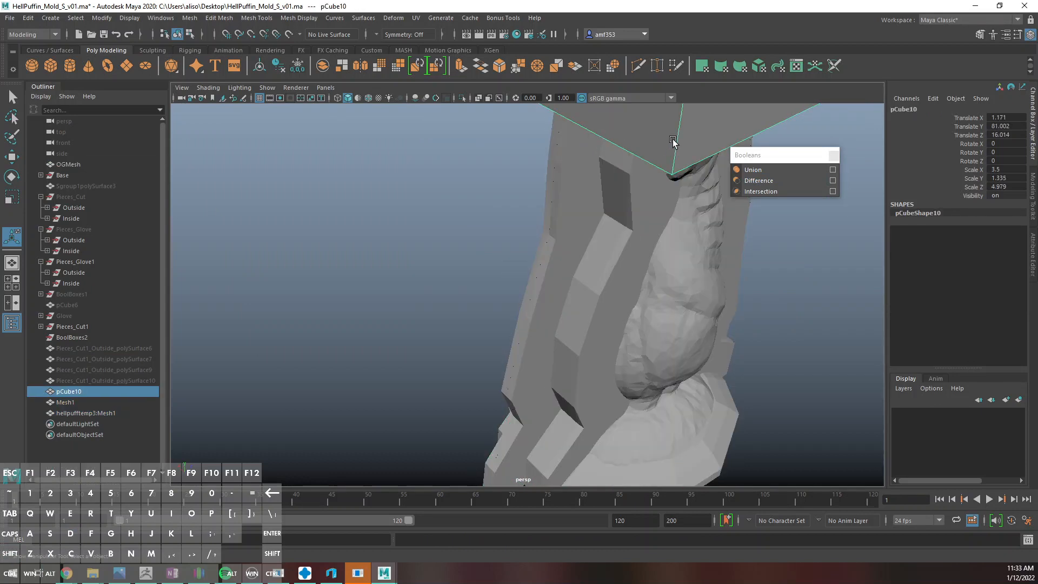
{"action": "key", "text": "Delete"}
Examine the two split shell halves, Mesh1 and hellpufftemp3:Mesh1, around their seam and upper opening
{"action": "scroll", "coordinate": [670, 147], "scroll_direction": "down", "scroll_amount": 6}
{"action": "middle_click_drag", "start_coordinate": [652, 211], "coordinate": [626, 259], "text": "alt"}
{"action": "scroll", "coordinate": [595, 242], "scroll_direction": "up", "scroll_amount": 4}
{"action": "left_click_drag", "start_coordinate": [528, 163], "coordinate": [535, 176]}
{"action": "left_click_drag", "start_coordinate": [509, 281], "coordinate": [494, 283], "text": "alt"}
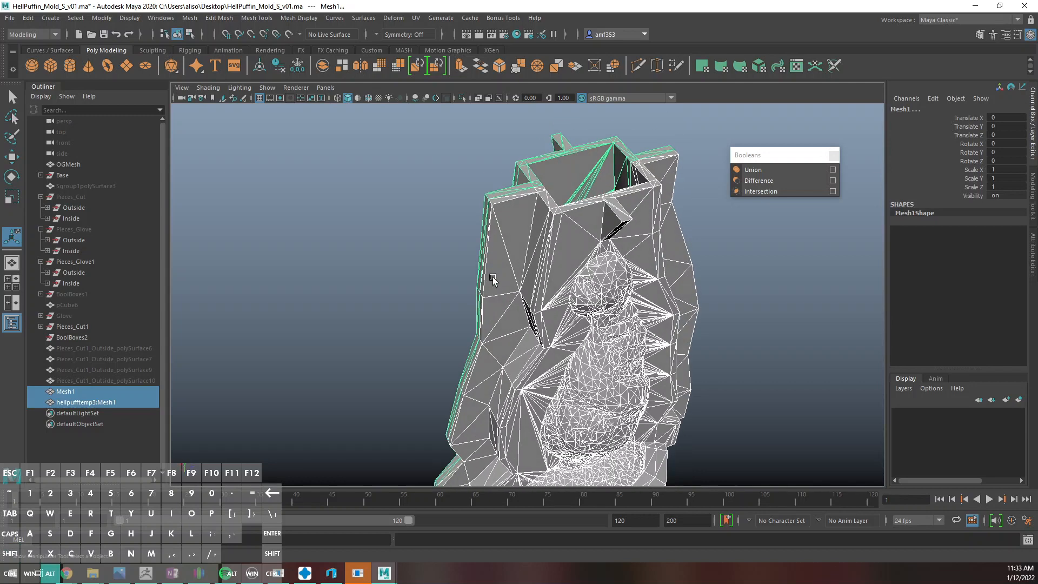
{"action": "left_click", "coordinate": [529, 214]}
{"action": "left_click_drag", "start_coordinate": [572, 251], "coordinate": [534, 331], "text": "alt"}
{"action": "scroll", "coordinate": [537, 339], "scroll_direction": "up", "scroll_amount": 3}
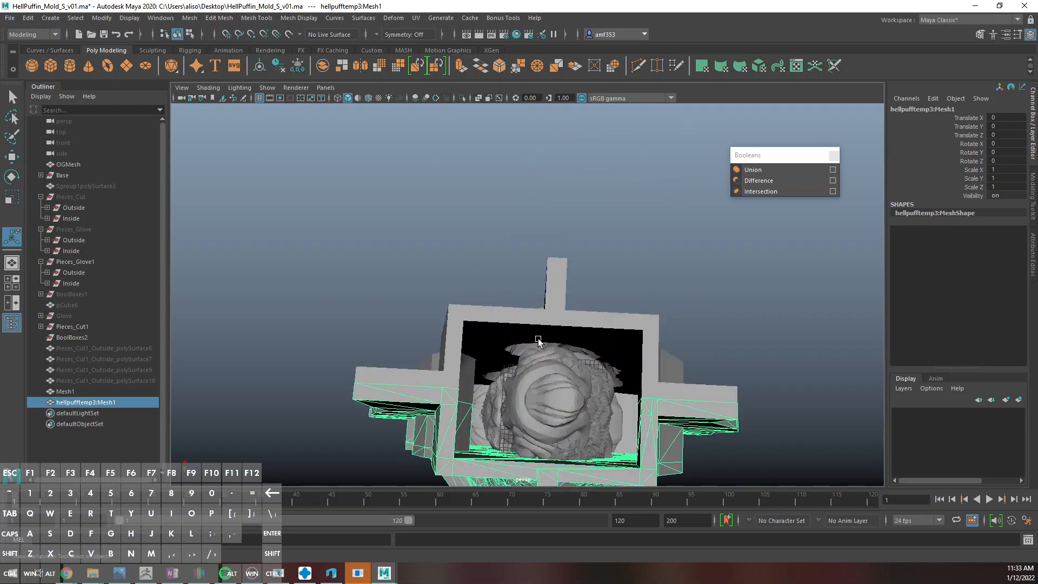